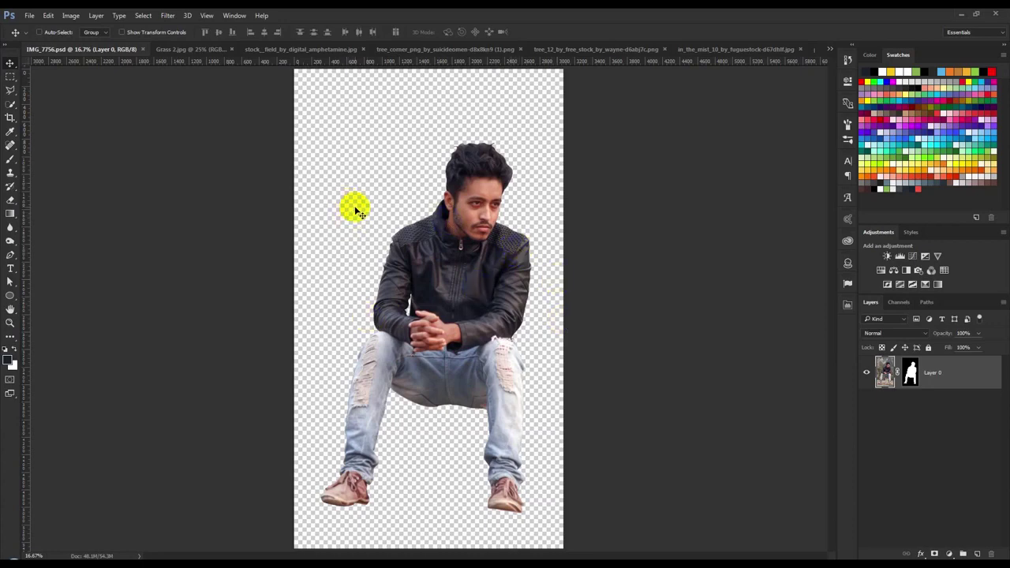
# Browse the Grass 2, stock_field and IMG_7756 source photos.
pyautogui.click(221, 49)
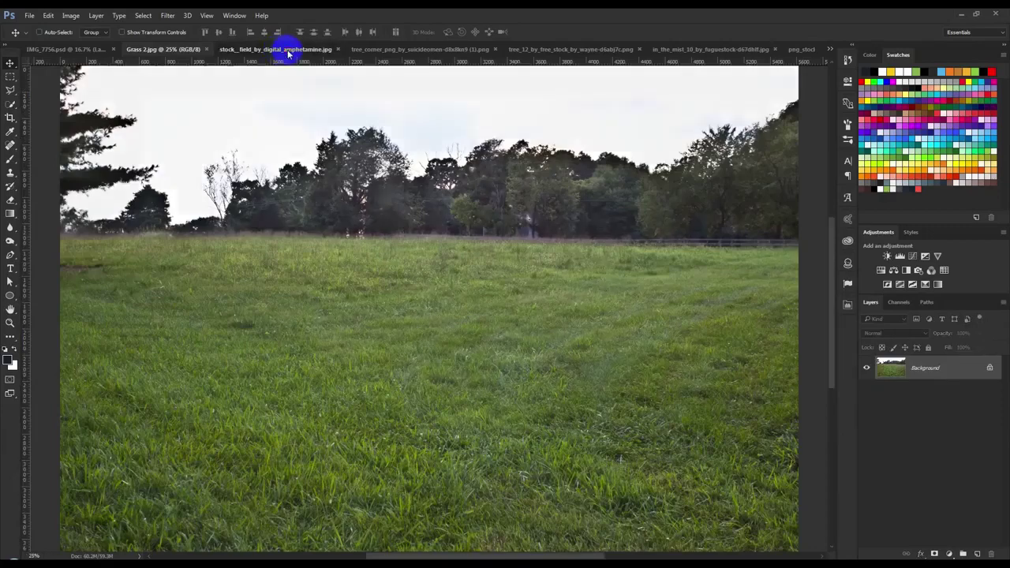
pyautogui.click(288, 49)
pyautogui.click(395, 49)
pyautogui.click(298, 49)
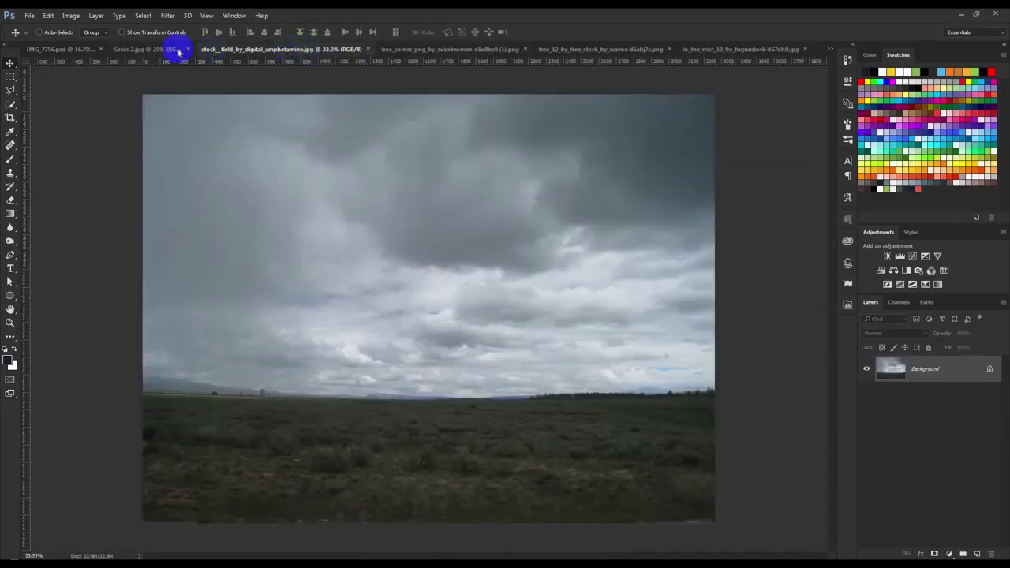
pyautogui.click(178, 50)
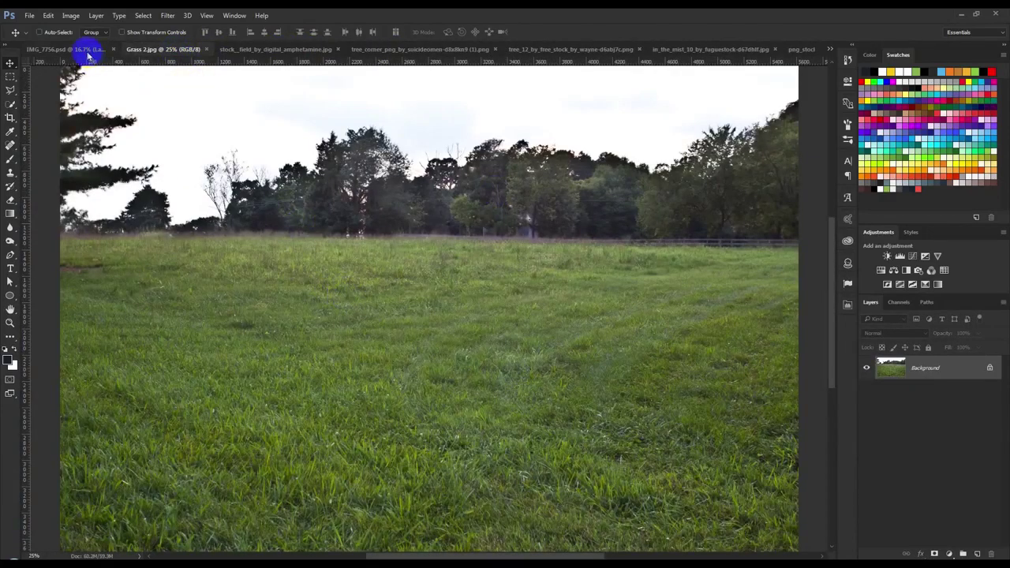
# Return to the cut-out man photo and bring up the New document dialog.
pyautogui.click(89, 50)
pyautogui.click(29, 15)
pyautogui.click(33, 24)
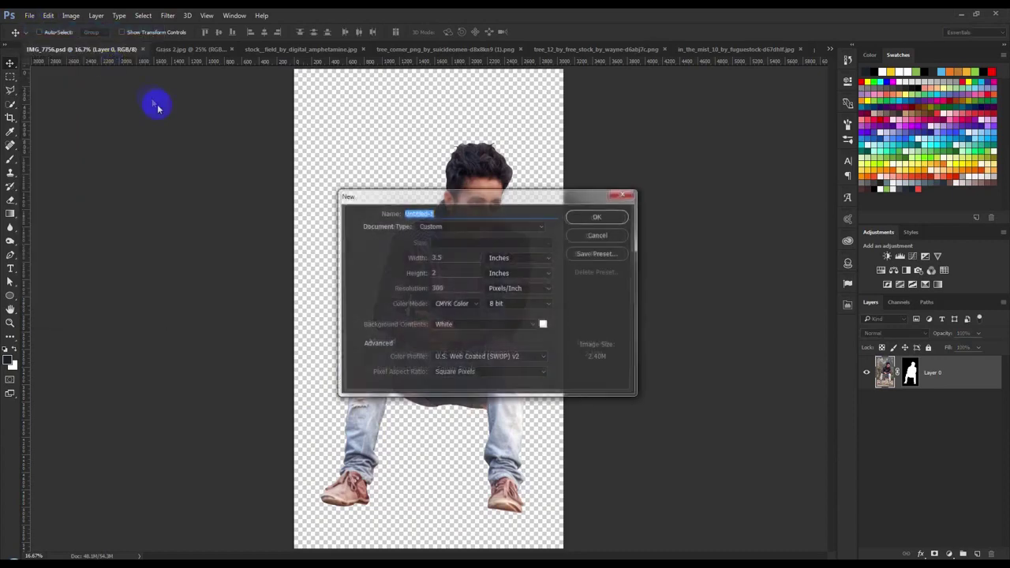
# Create a new 1920 × 1080 px document at 72 ppi resolution.
pyautogui.click(451, 228)
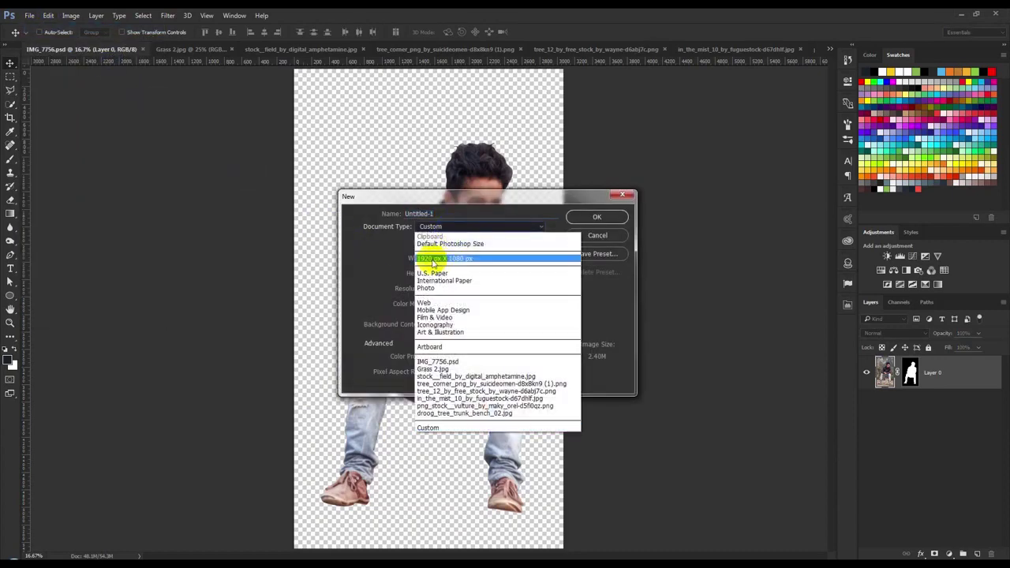
pyautogui.click(439, 258)
pyautogui.click(407, 289)
pyautogui.write('72')
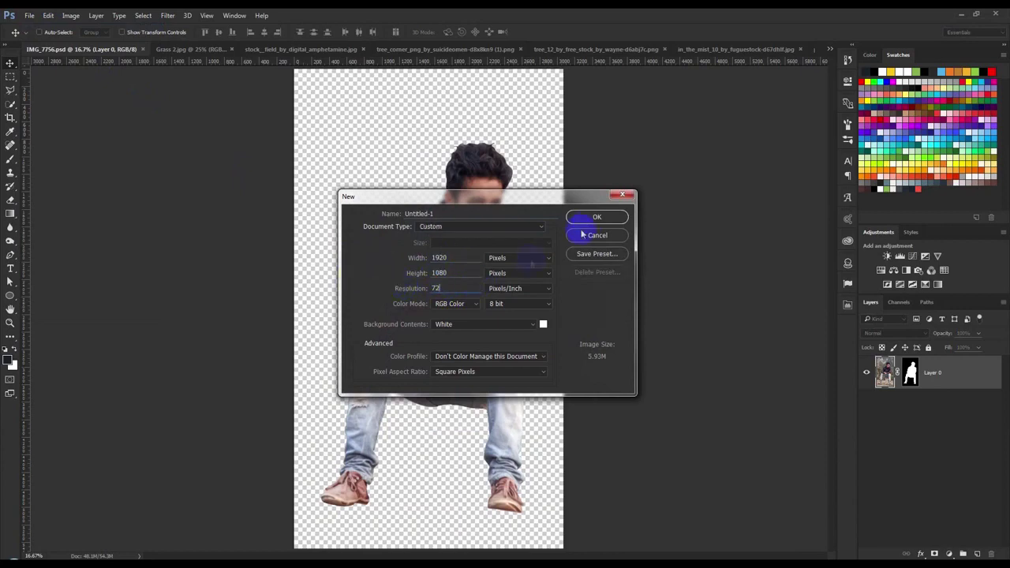
pyautogui.click(596, 217)
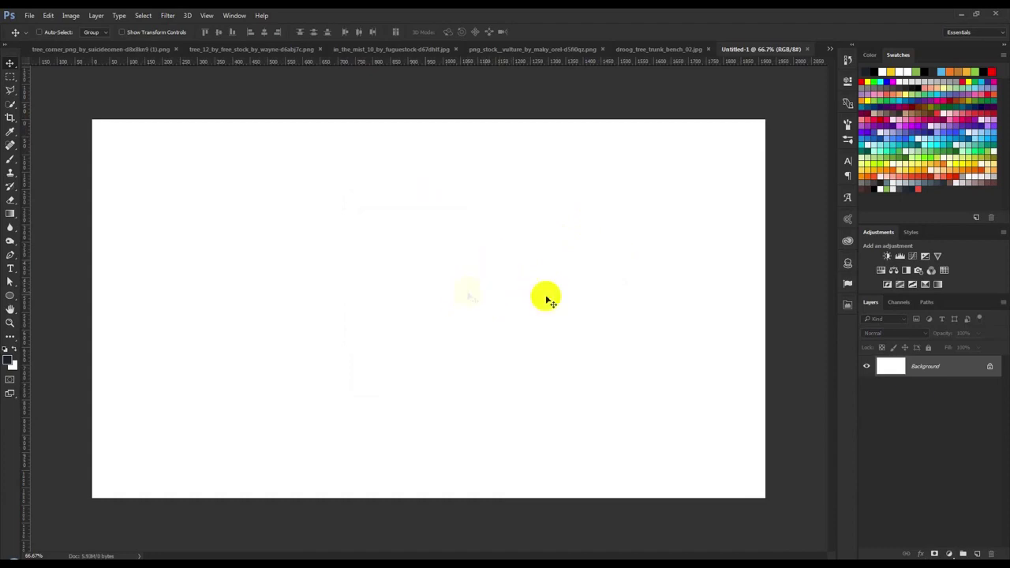
# Add a Solid Color fill layer in dark grey #393939.
pyautogui.click(949, 554)
pyautogui.click(936, 326)
pyautogui.click(761, 339)
pyautogui.moveTo(718, 343); pyautogui.dragTo(631, 342)
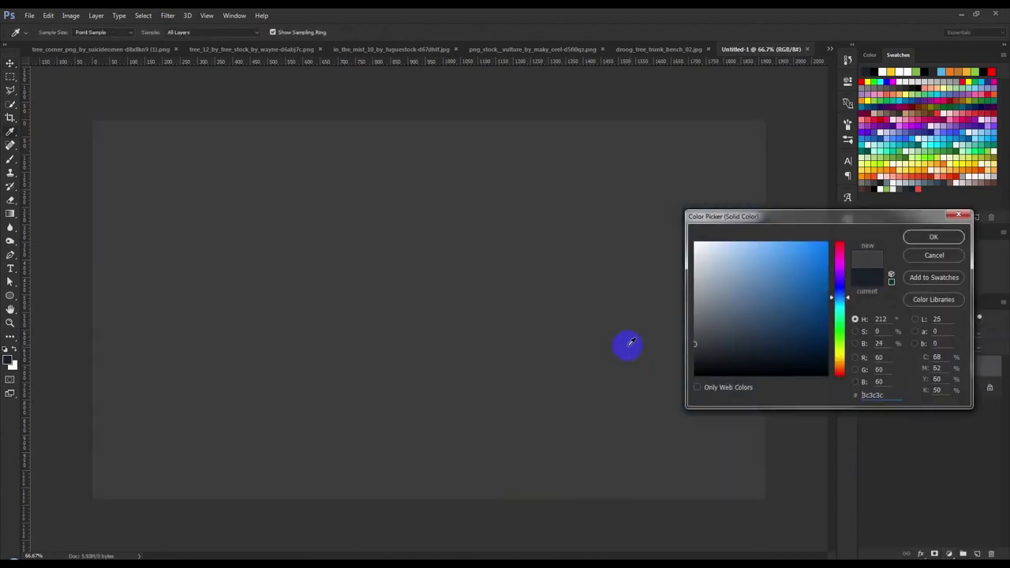
pyautogui.moveTo(545, 350); pyautogui.dragTo(671, 346)
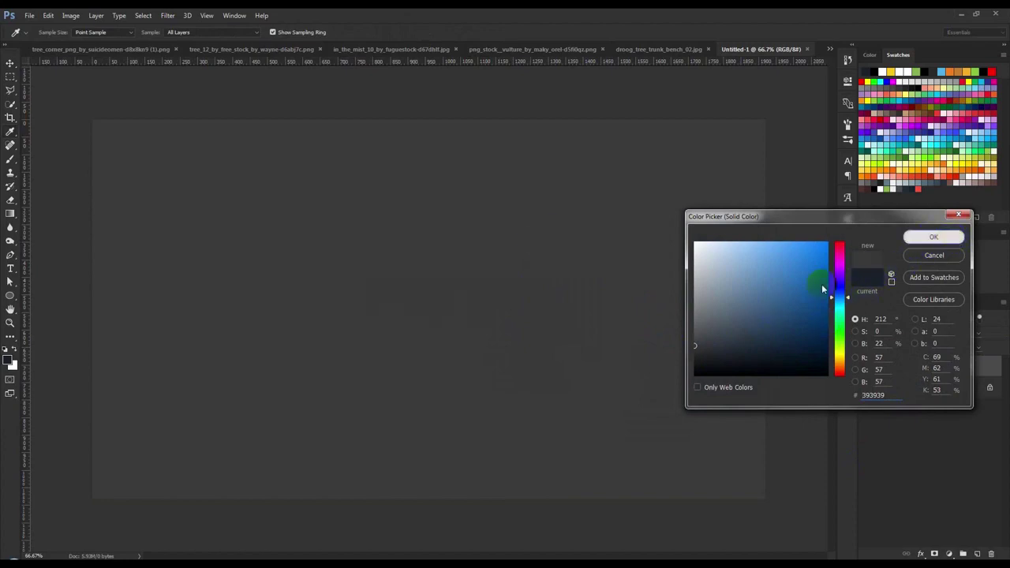
pyautogui.click(933, 238)
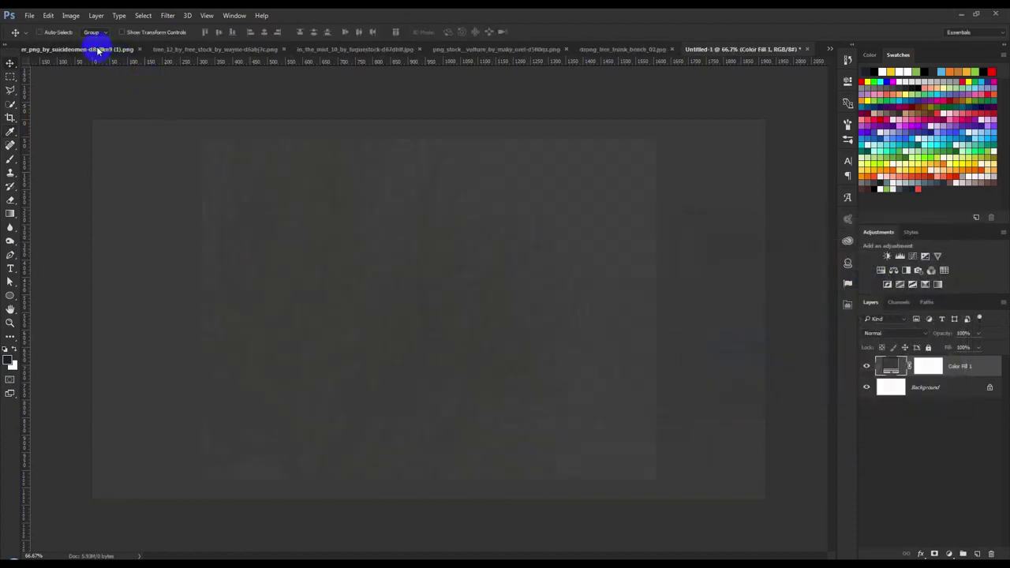
# Browse the tree, mist, vulture and log bench photos, then return to Grass 2.
pyautogui.click(95, 49)
pyautogui.click(251, 50)
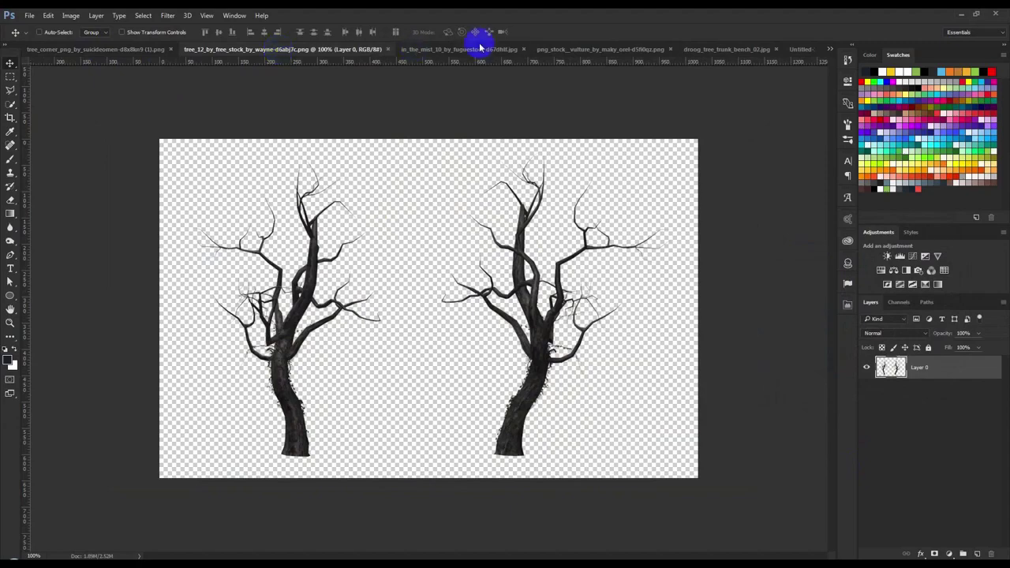
pyautogui.click(479, 49)
pyautogui.click(616, 49)
pyautogui.click(680, 49)
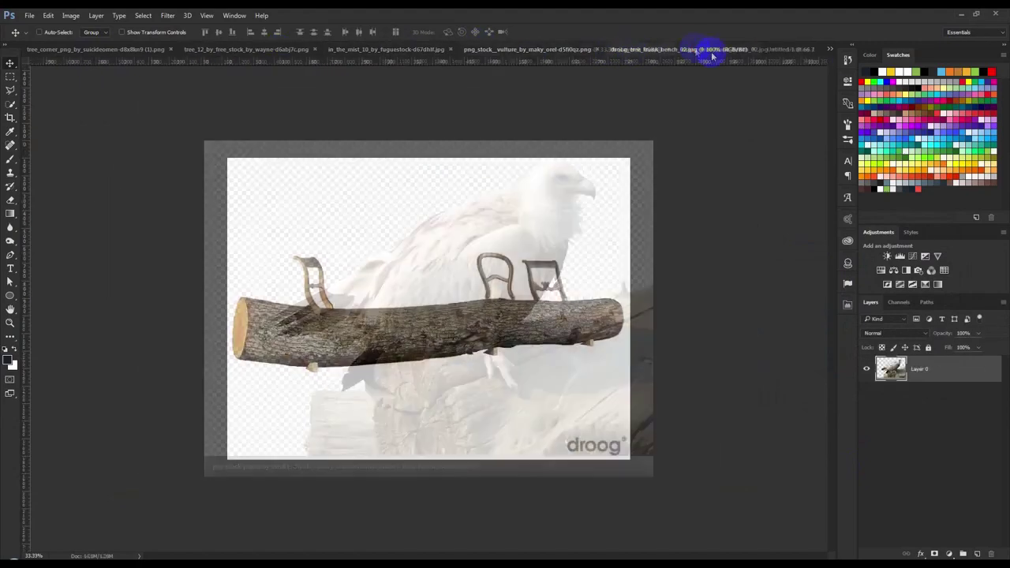
pyautogui.click(830, 49)
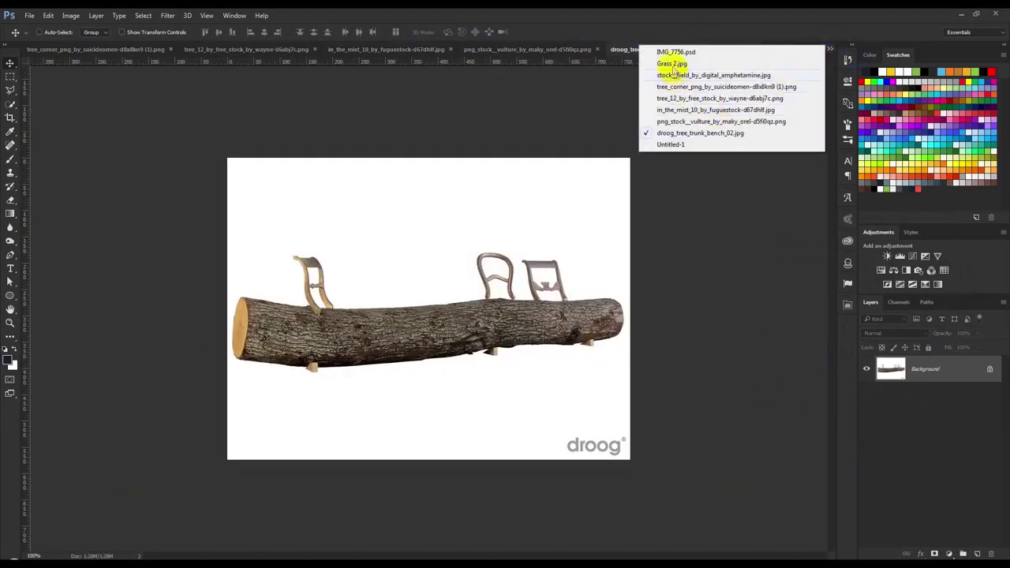
pyautogui.click(671, 63)
# Duplicate the Grass 2 Background layer into the Untitled-1 document.
pyautogui.moveTo(922, 371); pyautogui.dragTo(765, 342)
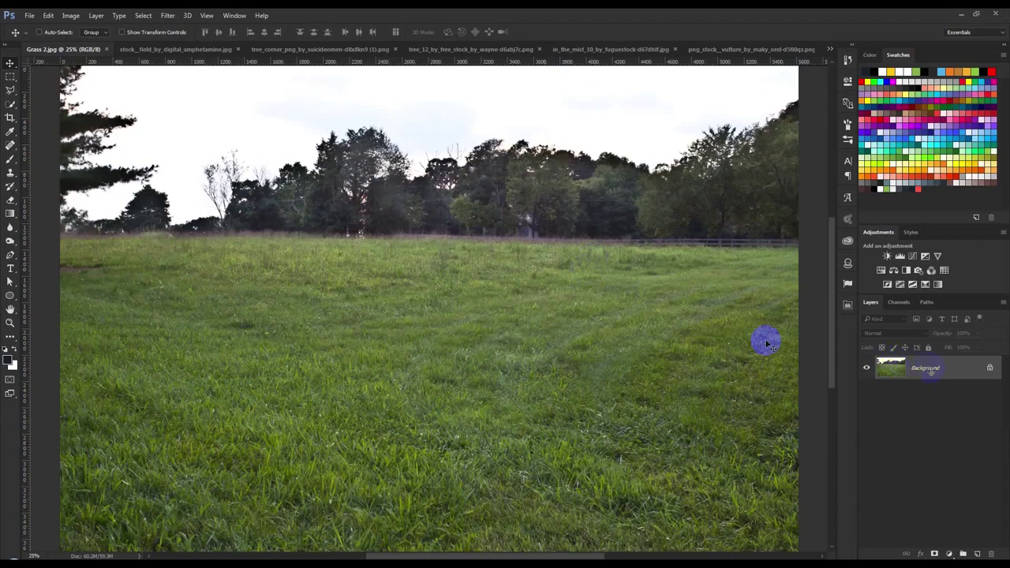
pyautogui.moveTo(535, 199); pyautogui.dragTo(955, 361)
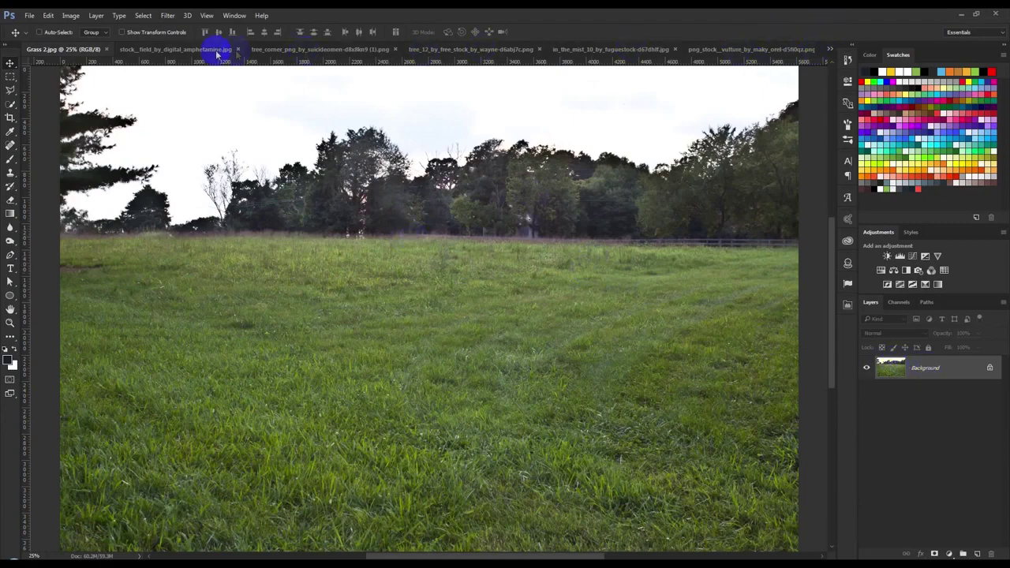
pyautogui.rightClick(957, 374)
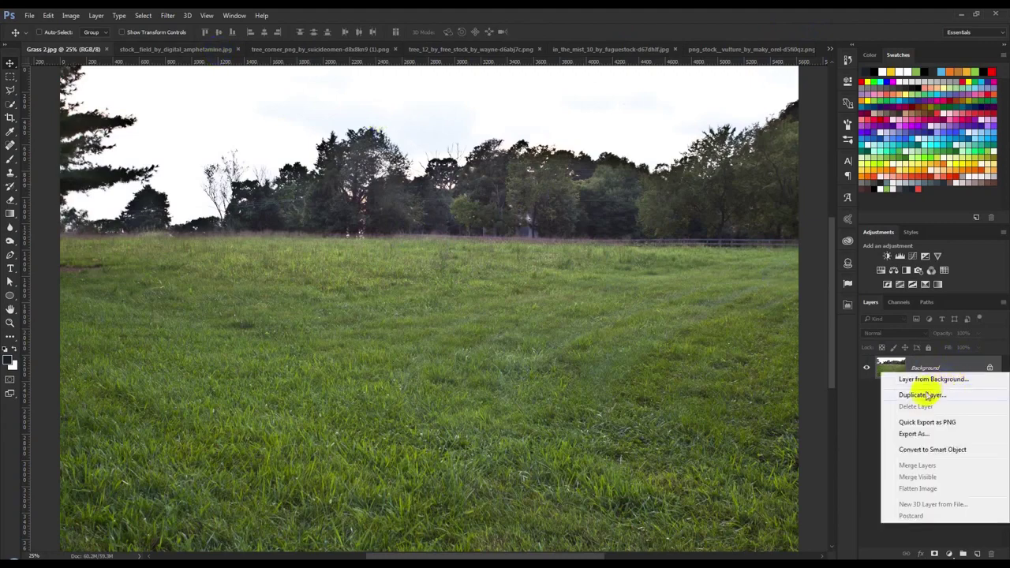
pyautogui.click(901, 397)
pyautogui.moveTo(476, 163); pyautogui.dragTo(515, 156)
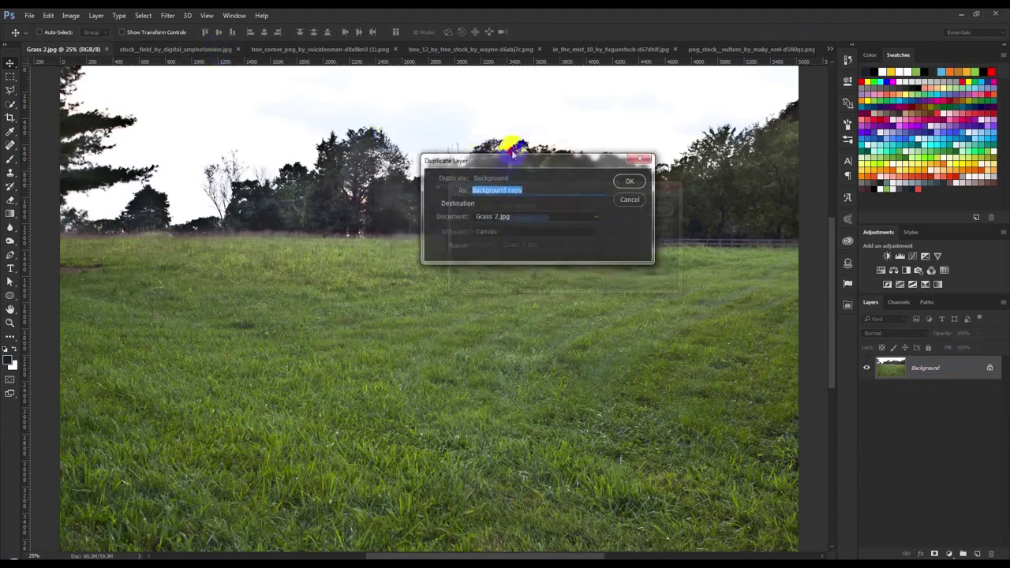
pyautogui.click(478, 208)
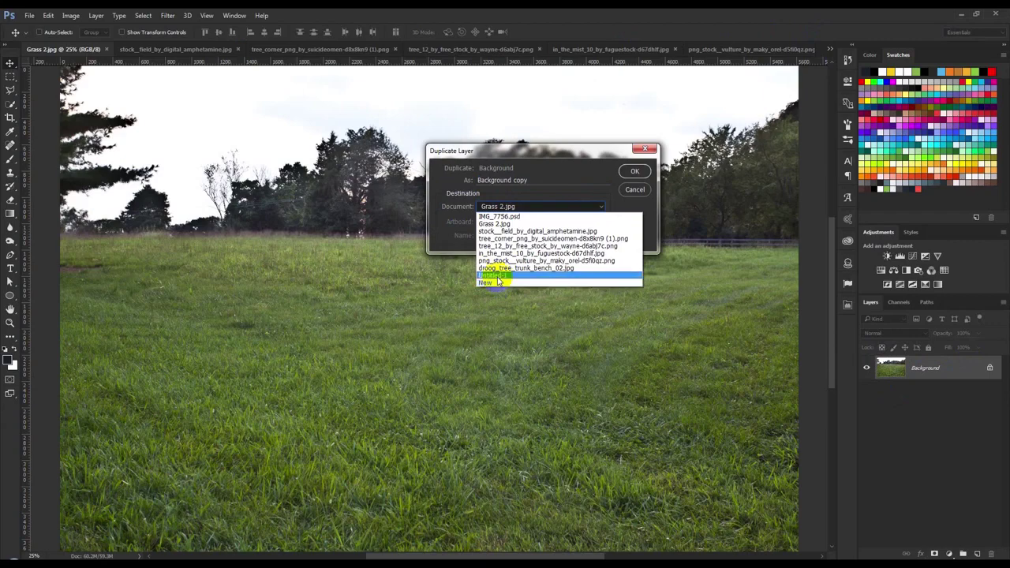
pyautogui.click(498, 276)
pyautogui.click(634, 171)
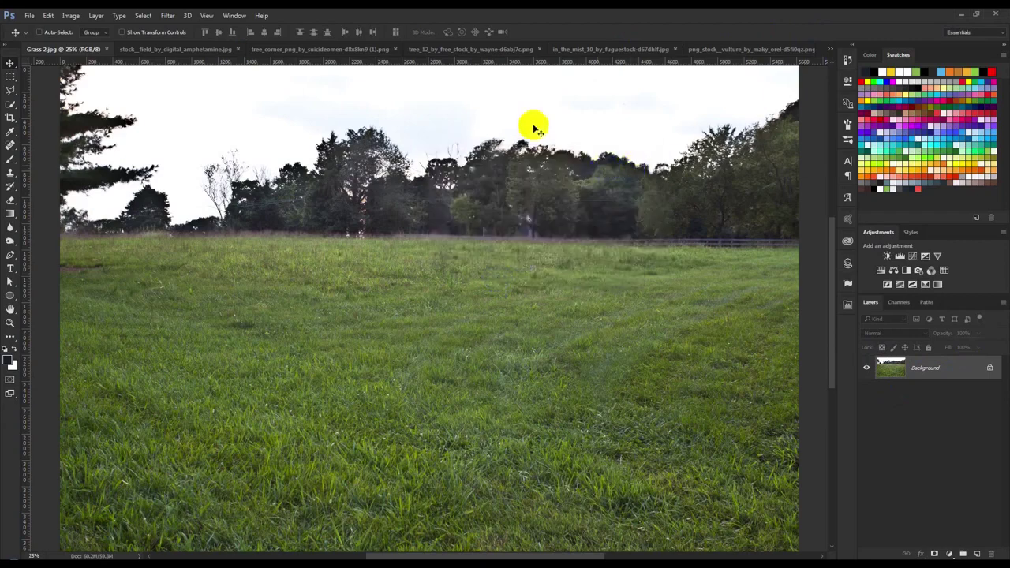
pyautogui.click(830, 50)
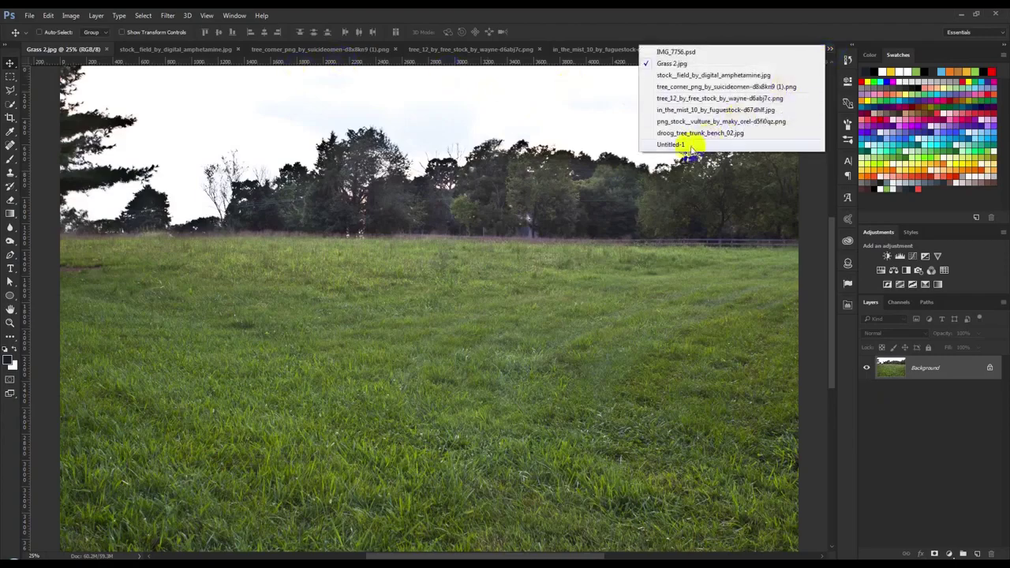
pyautogui.click(688, 144)
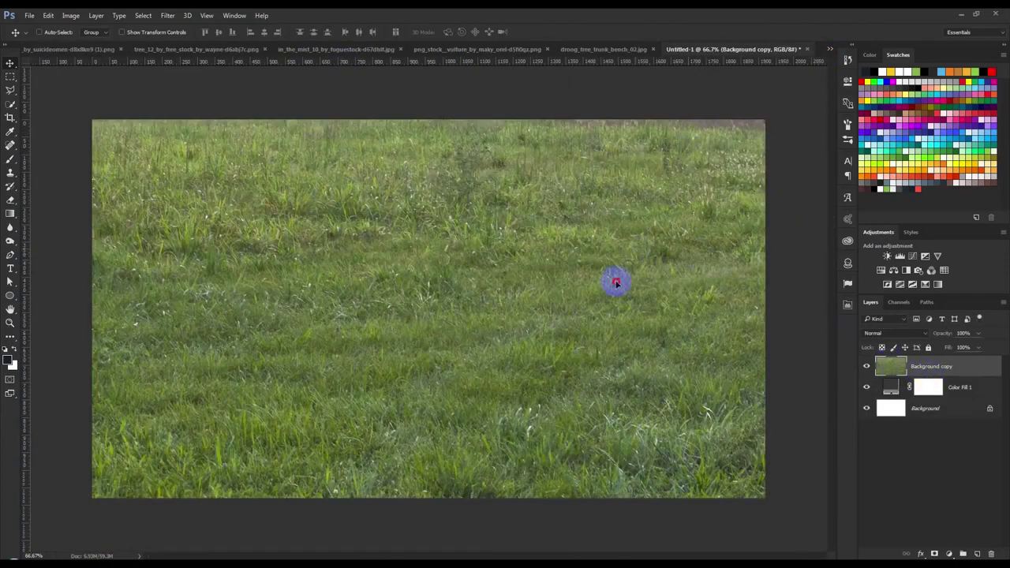
# Scale the grass layer until the field, tree line and sky fill the canvas.
pyautogui.moveTo(616, 282); pyautogui.dragTo(813, 411)
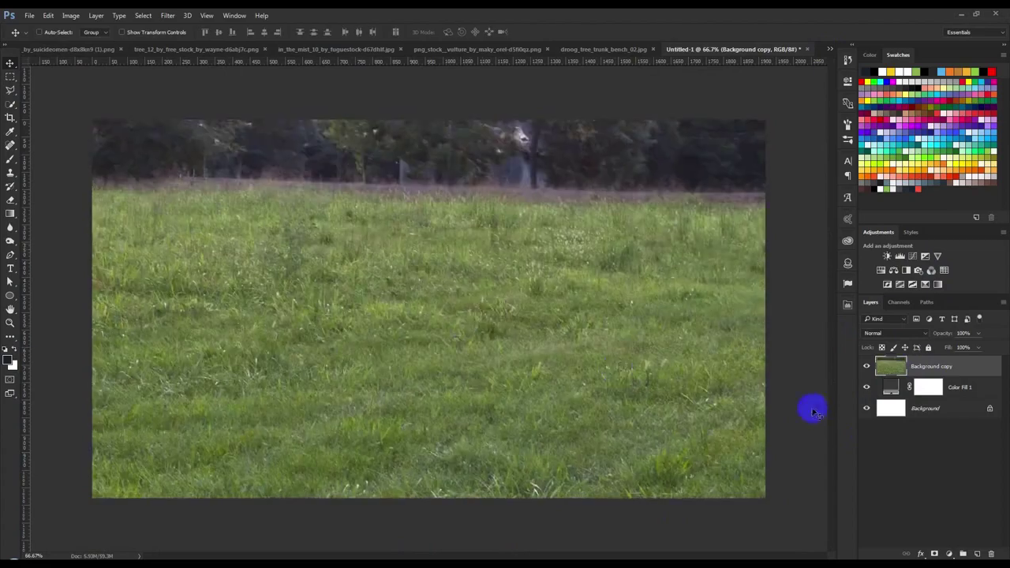
pyautogui.hotkey('ctrl', 't')
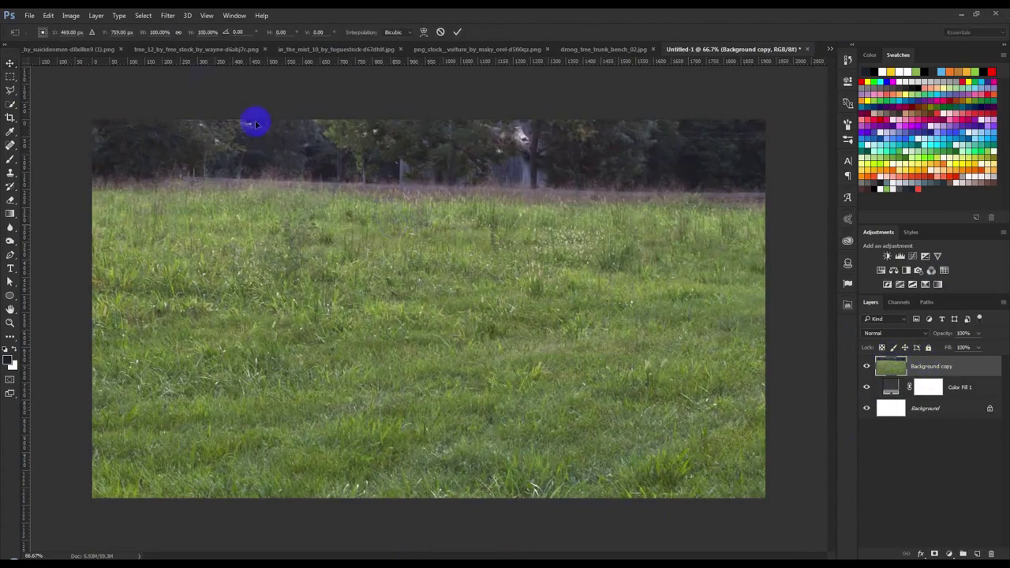
pyautogui.click(146, 36)
pyautogui.write('20')
pyautogui.moveTo(275, 367); pyautogui.dragTo(304, 362)
pyautogui.moveTo(465, 251); pyautogui.dragTo(904, 271)
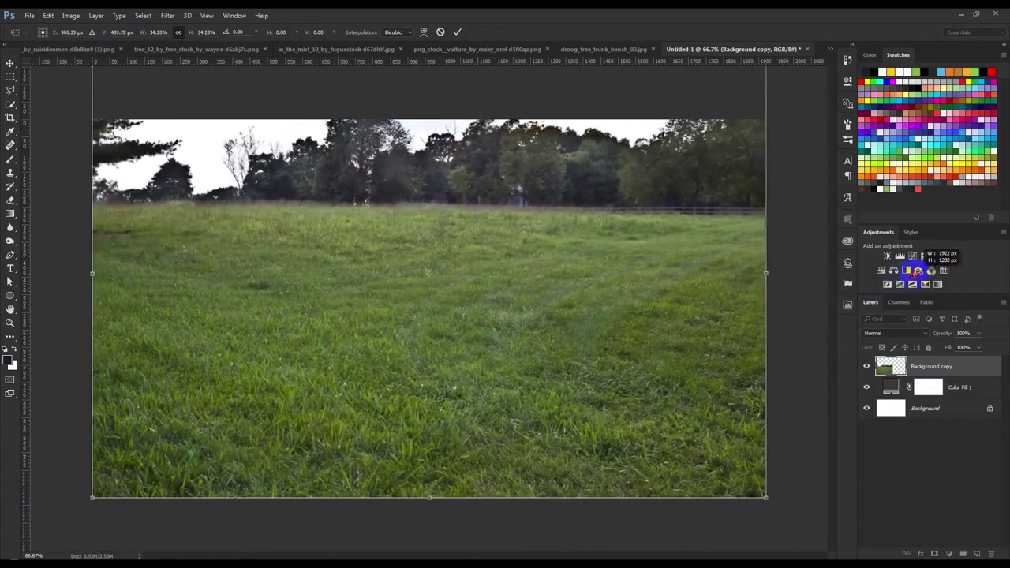
pyautogui.press('Return')
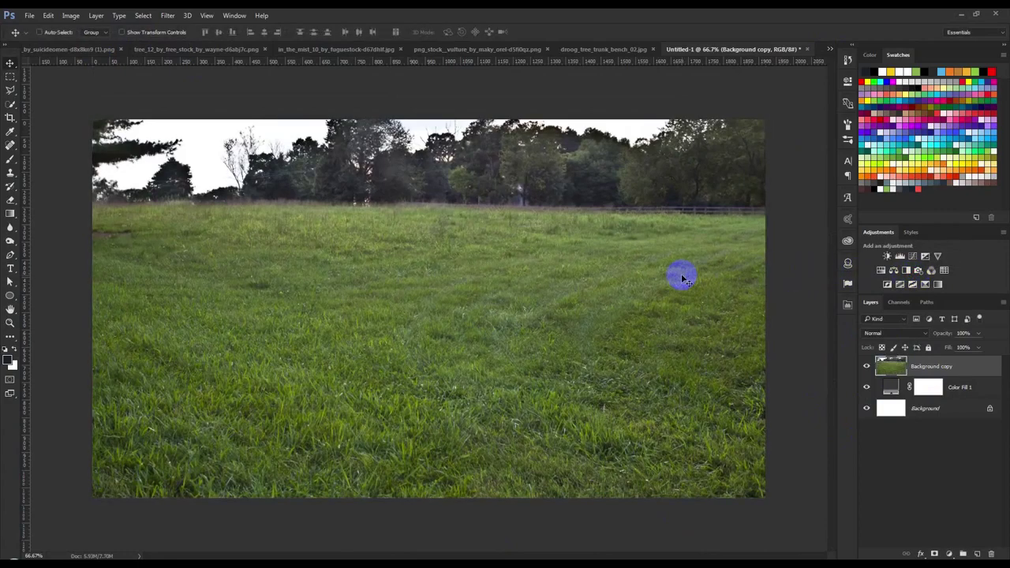
pyautogui.click(58, 50)
# Close the Grass 2 source photo and bring up the stock_field cloudy photo.
pyautogui.click(271, 50)
pyautogui.click(829, 49)
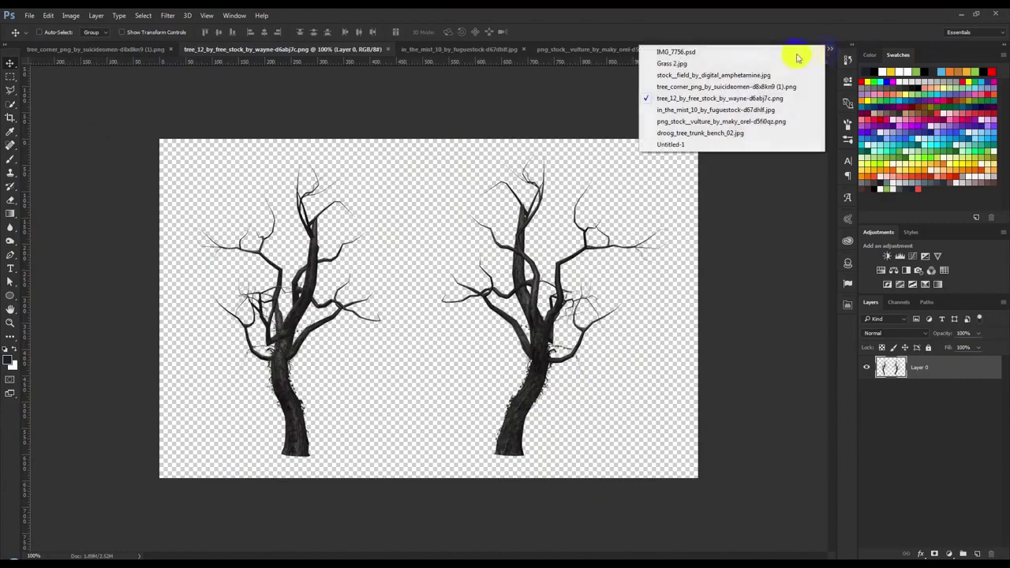
pyautogui.click(673, 61)
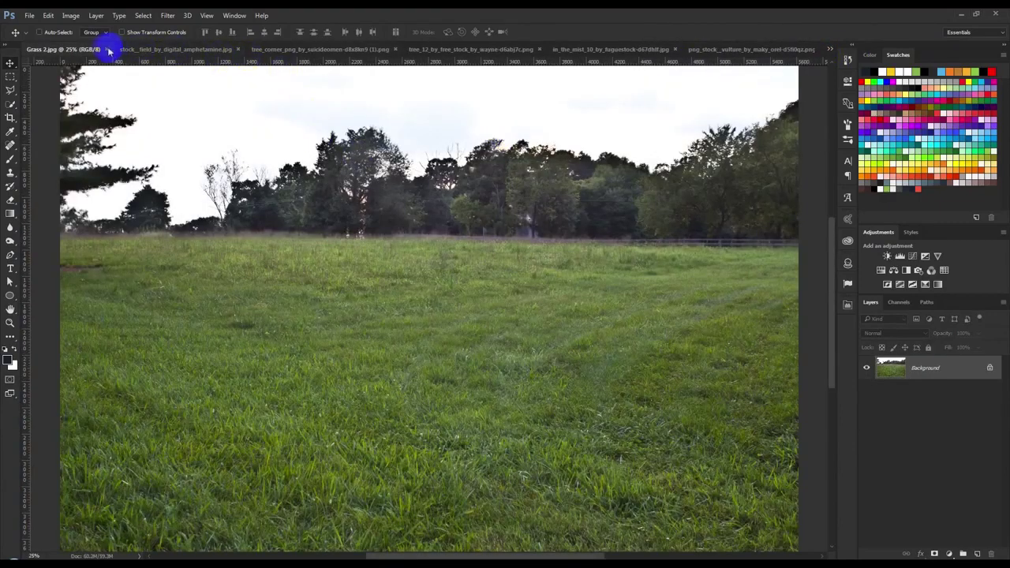
pyautogui.click(108, 49)
pyautogui.click(116, 51)
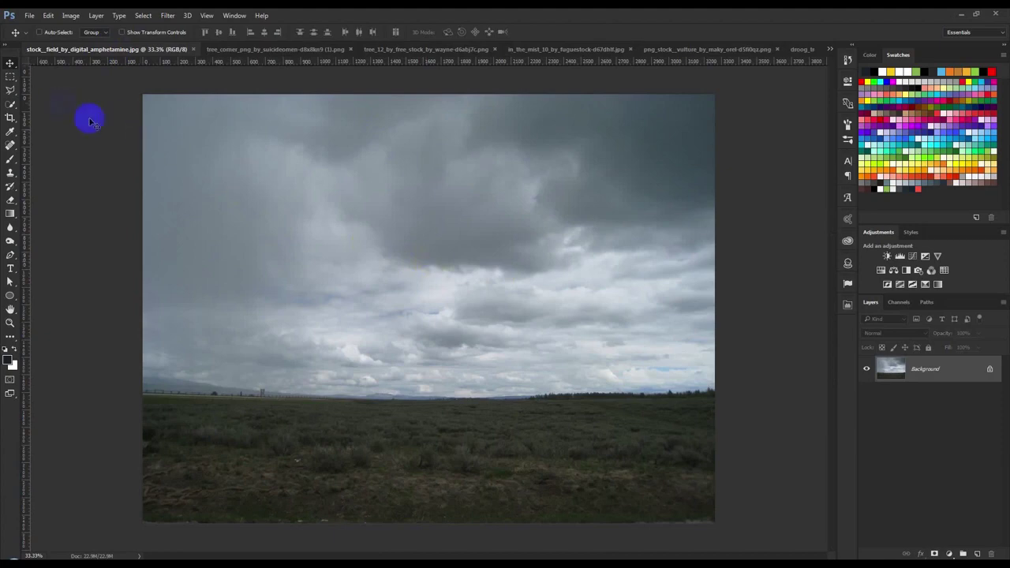
# Duplicate the cloudy photo's Background into Untitled-1, close the source, and return to the composite.
pyautogui.rightClick(927, 376)
pyautogui.click(915, 397)
pyautogui.click(539, 210)
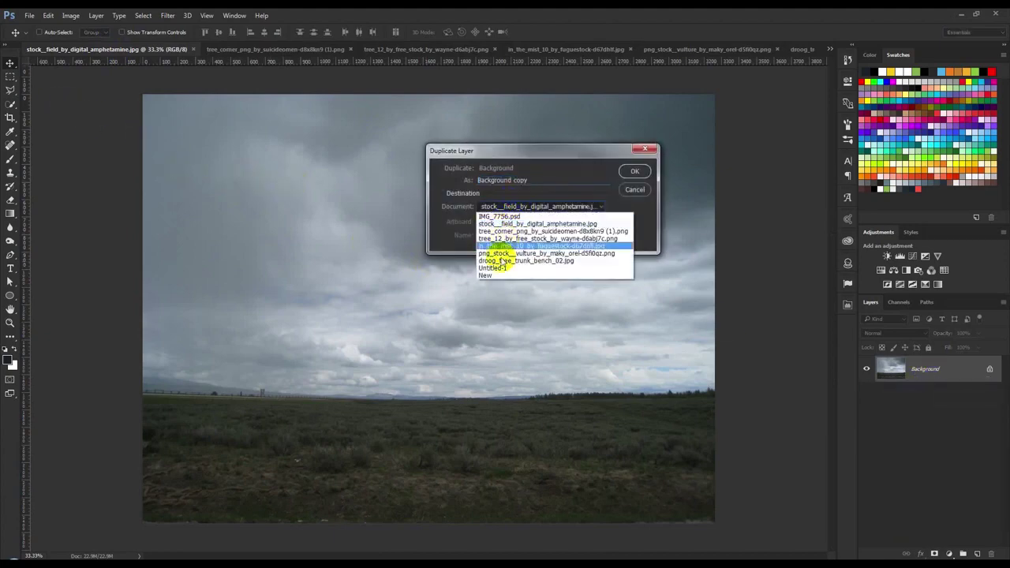
pyautogui.click(491, 270)
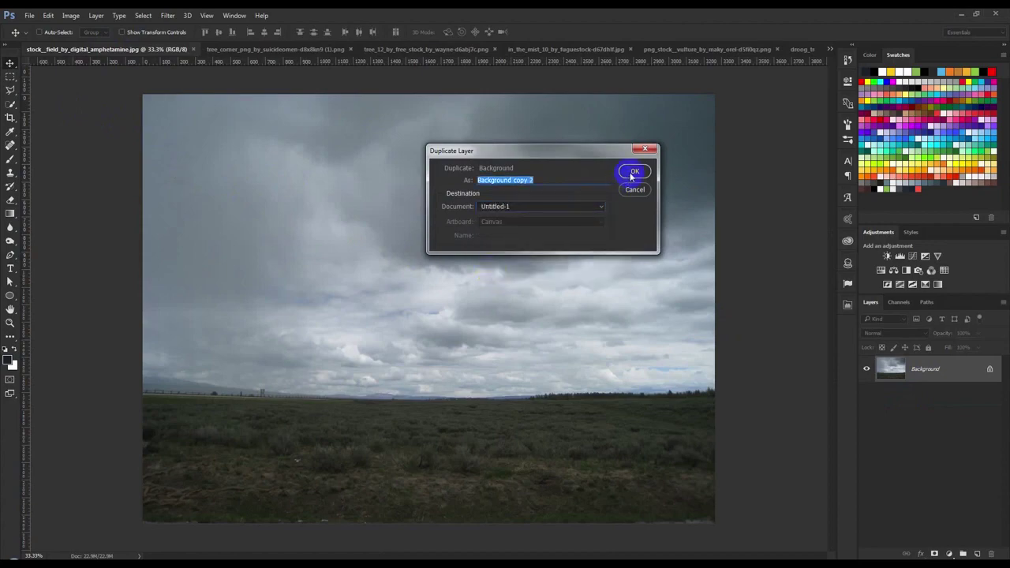
pyautogui.click(634, 172)
pyautogui.click(194, 49)
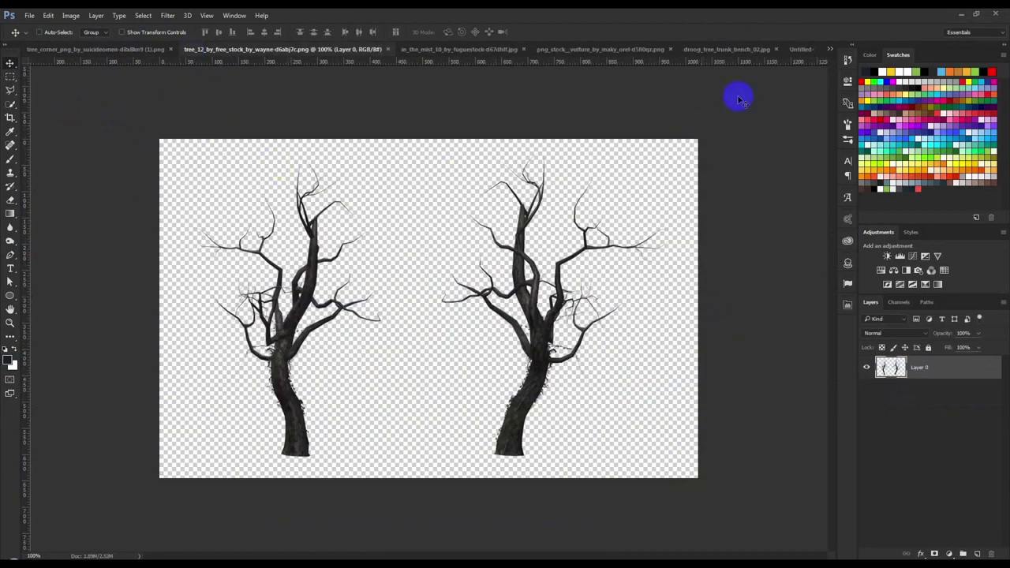
pyautogui.click(800, 49)
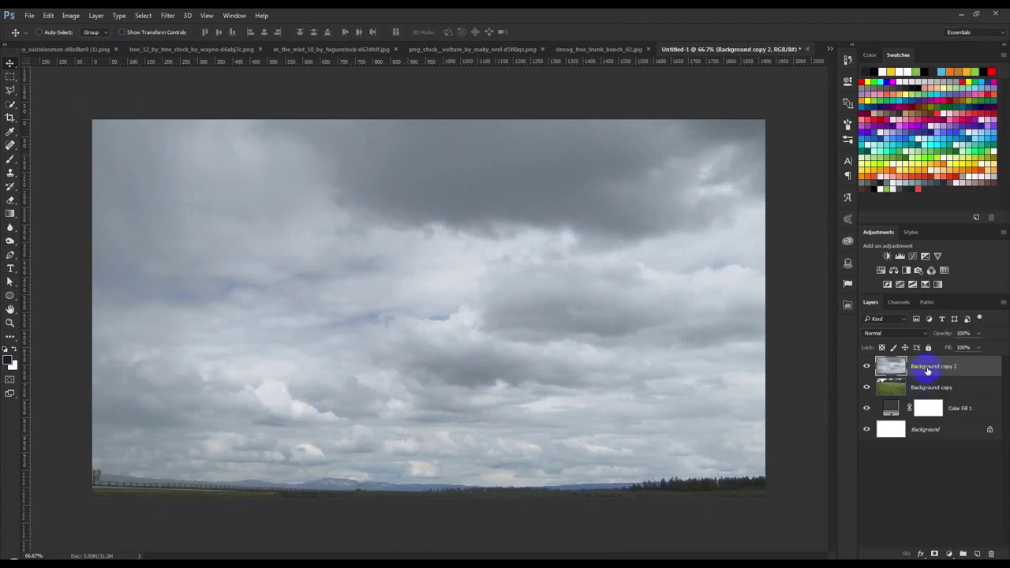
# Scale the sky layer to 47%, enlarge it across the canvas width, and raise it.
pyautogui.hotkey('ctrl', 't')
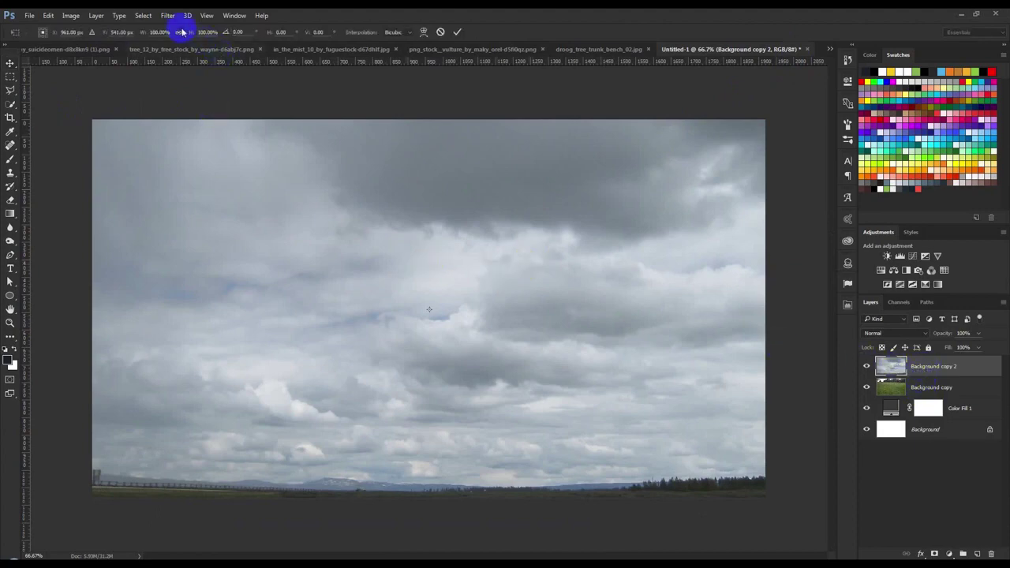
pyautogui.write('47')
pyautogui.press('Return')
pyautogui.moveTo(429, 309); pyautogui.dragTo(379, 261)
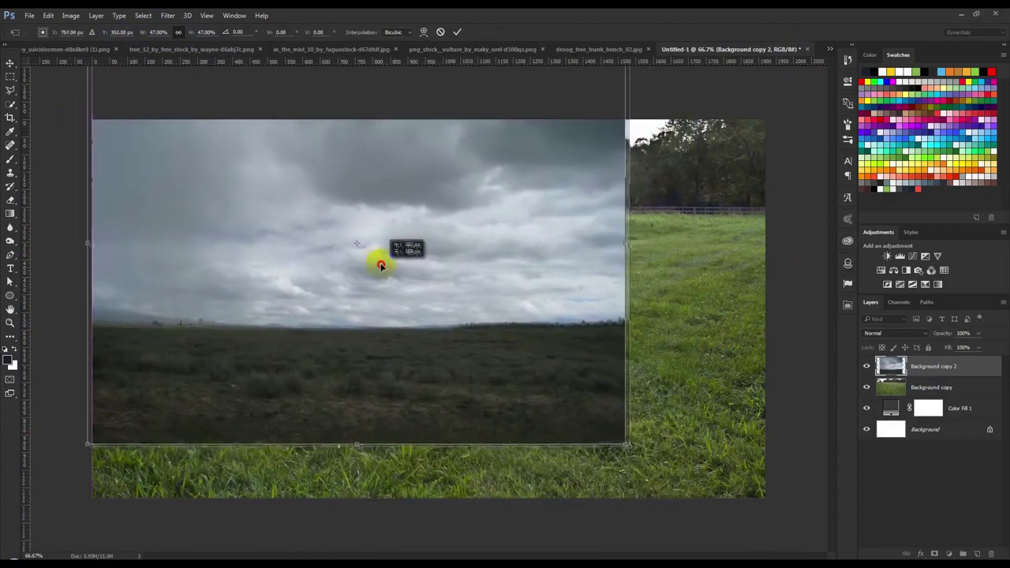
pyautogui.moveTo(631, 452); pyautogui.dragTo(766, 548)
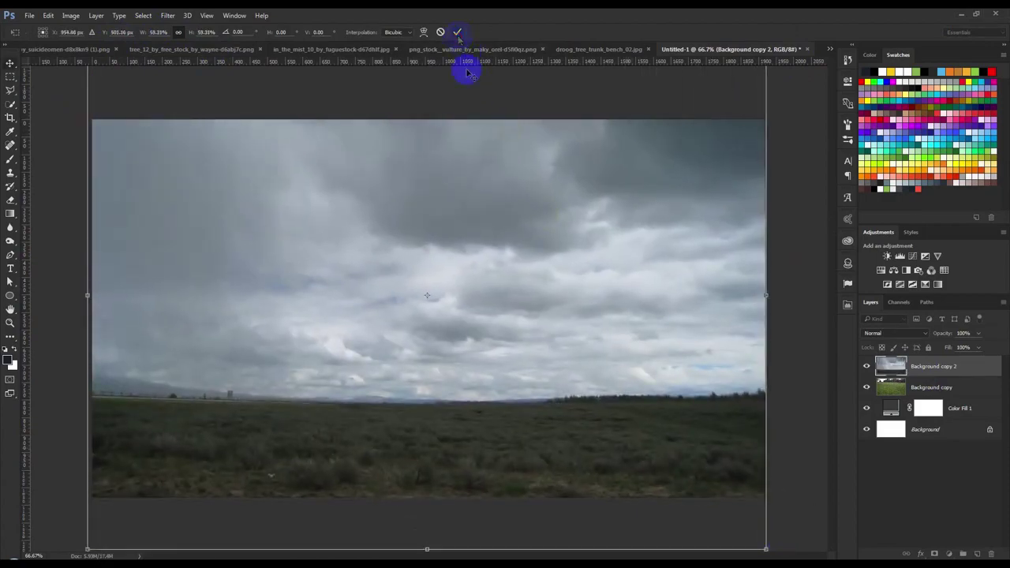
pyautogui.moveTo(518, 318); pyautogui.dragTo(519, 237)
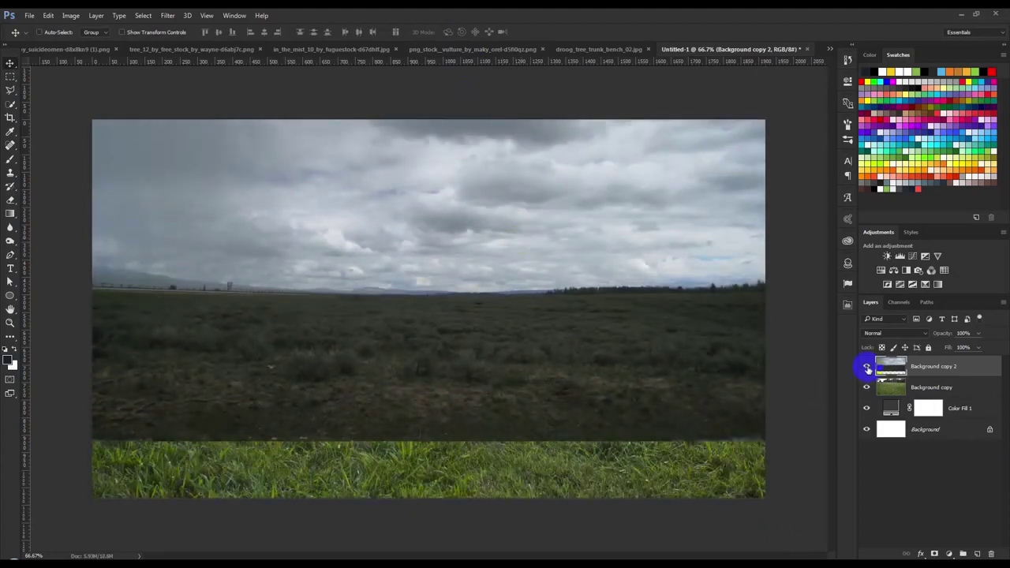
# Move the grass photo lower and place the sky layer beneath it.
pyautogui.click(867, 367)
pyautogui.click(928, 393)
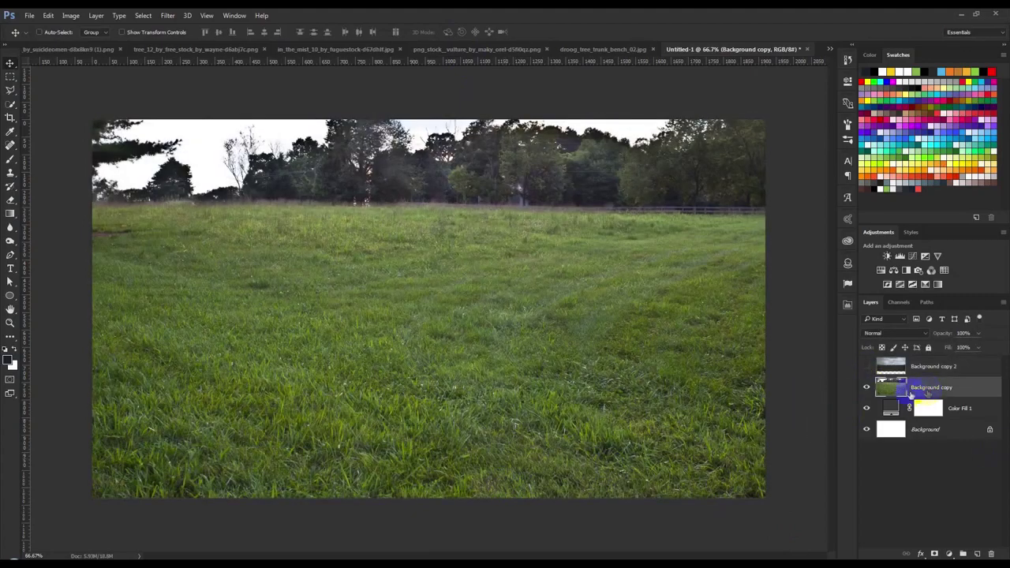
pyautogui.scroll(-3)
pyautogui.moveTo(561, 377); pyautogui.dragTo(525, 400)
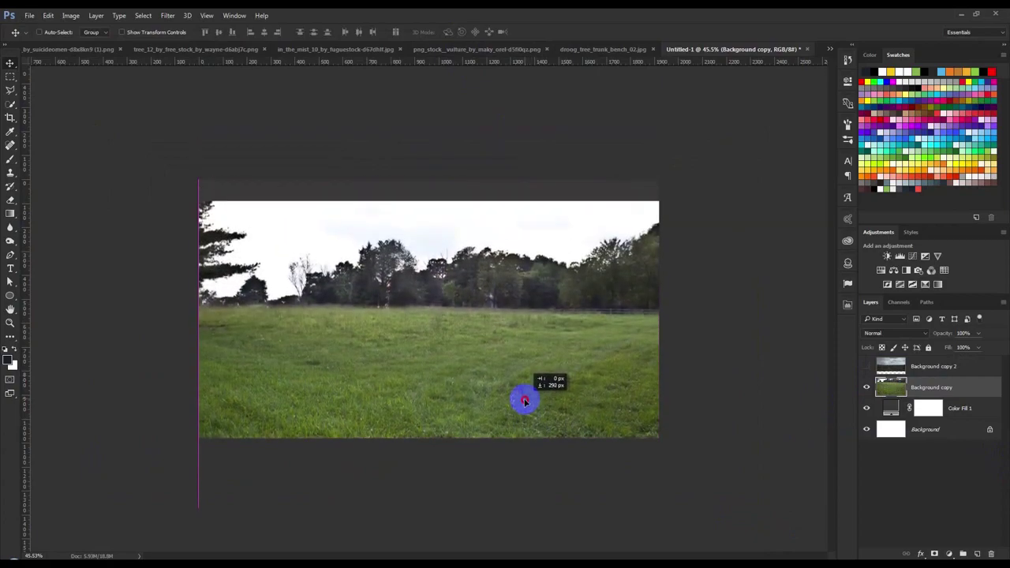
pyautogui.moveTo(524, 400); pyautogui.dragTo(524, 400)
pyautogui.scroll(3)
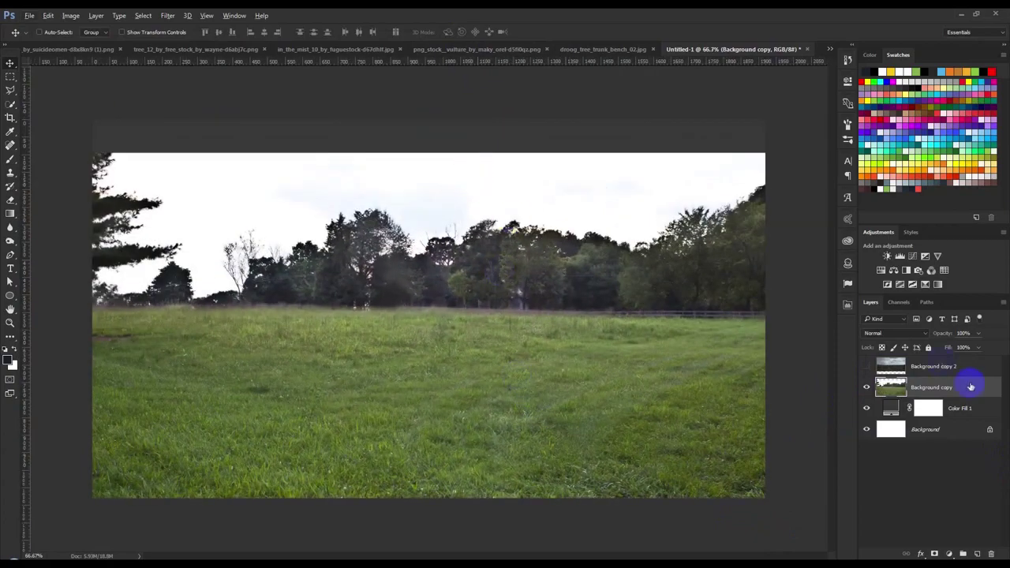
pyautogui.moveTo(926, 379); pyautogui.dragTo(916, 390)
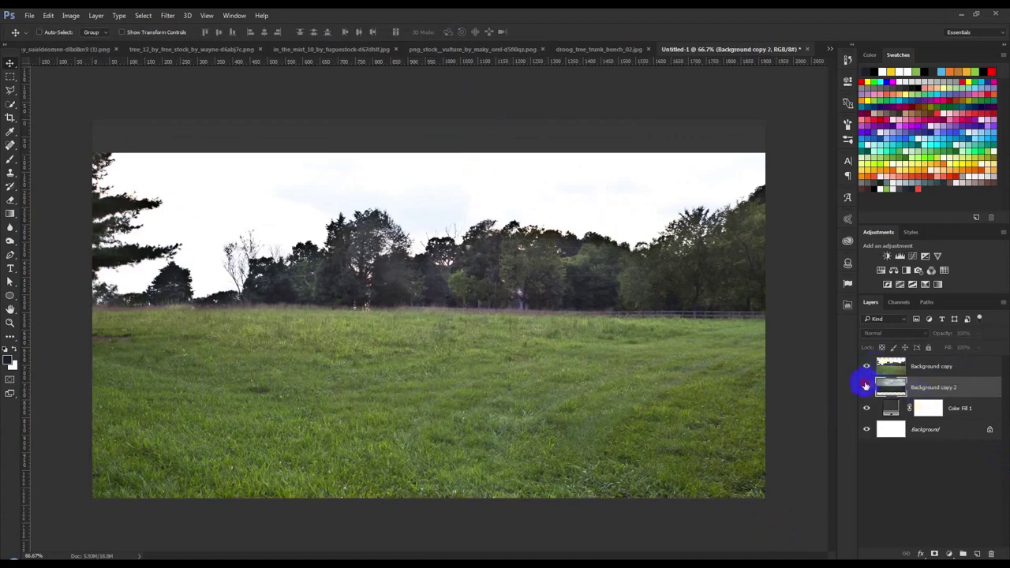
pyautogui.click(866, 386)
pyautogui.click(918, 367)
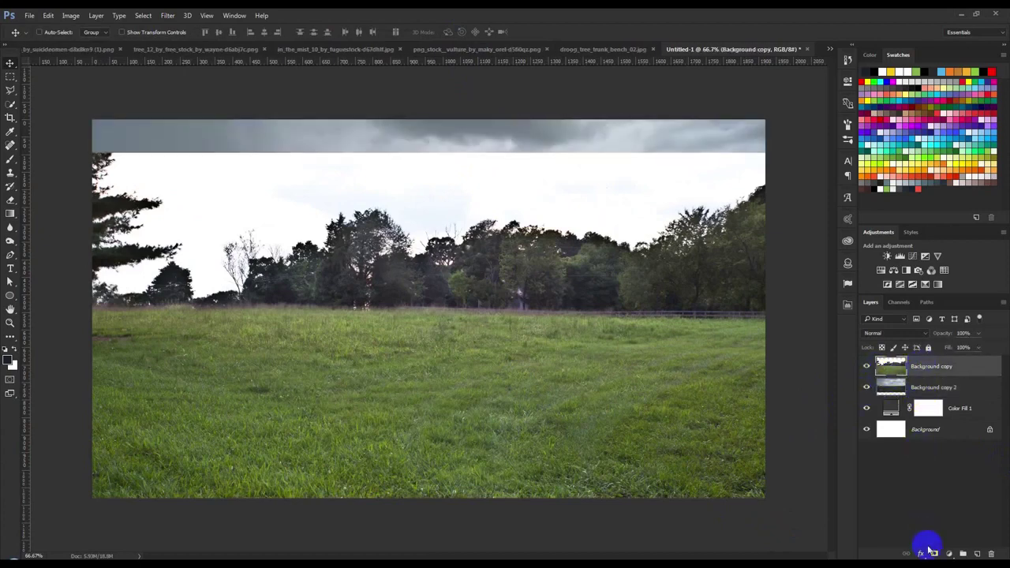
# Mask the grass layer with a vertical gradient hiding its tree line and sky.
pyautogui.click(934, 554)
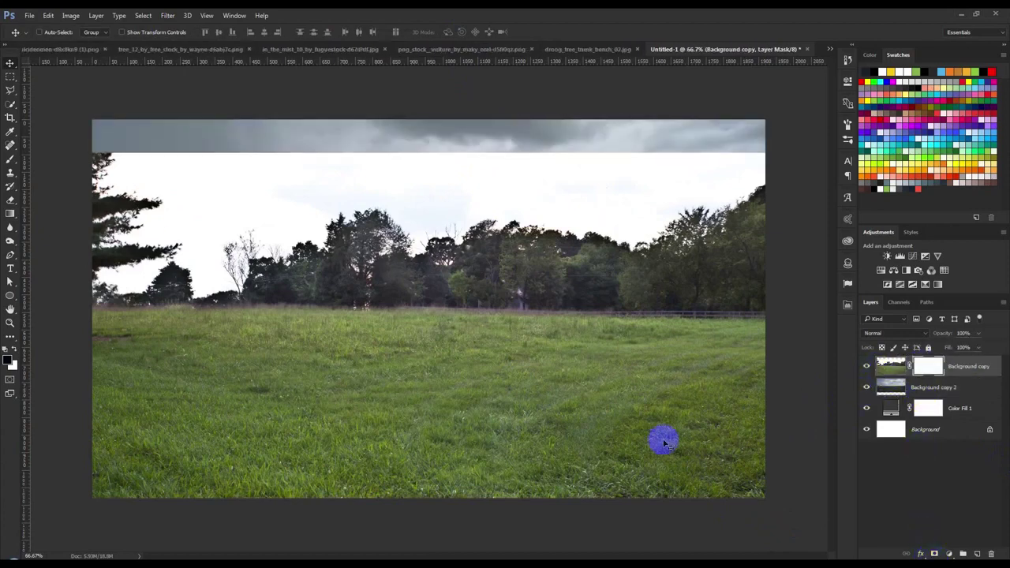
pyautogui.click(8, 215)
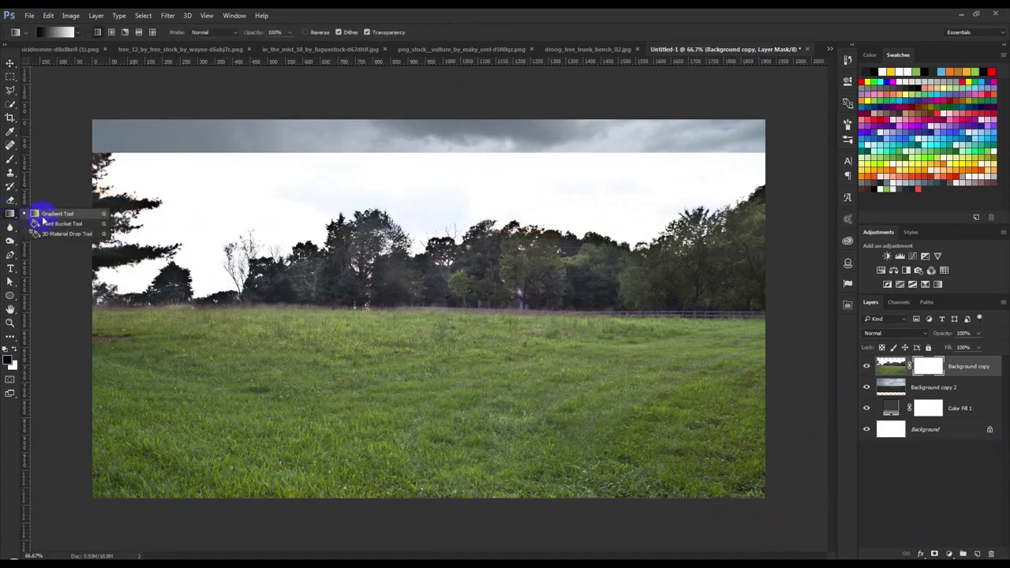
pyautogui.click(57, 214)
pyautogui.moveTo(449, 150); pyautogui.dragTo(427, 387)
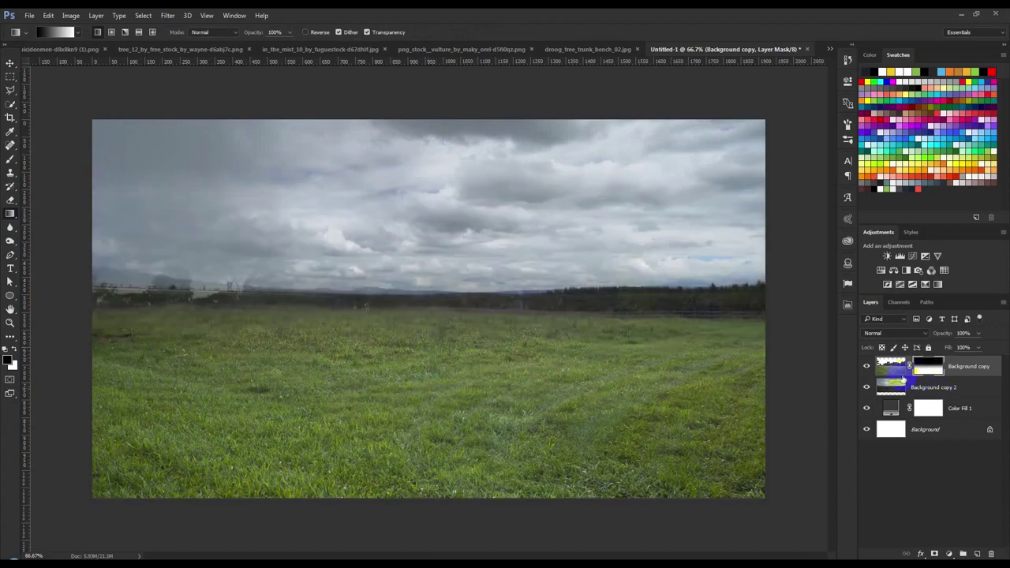
pyautogui.click(865, 391)
pyautogui.click(951, 388)
pyautogui.click(930, 366)
pyautogui.moveTo(402, 274); pyautogui.dragTo(403, 405)
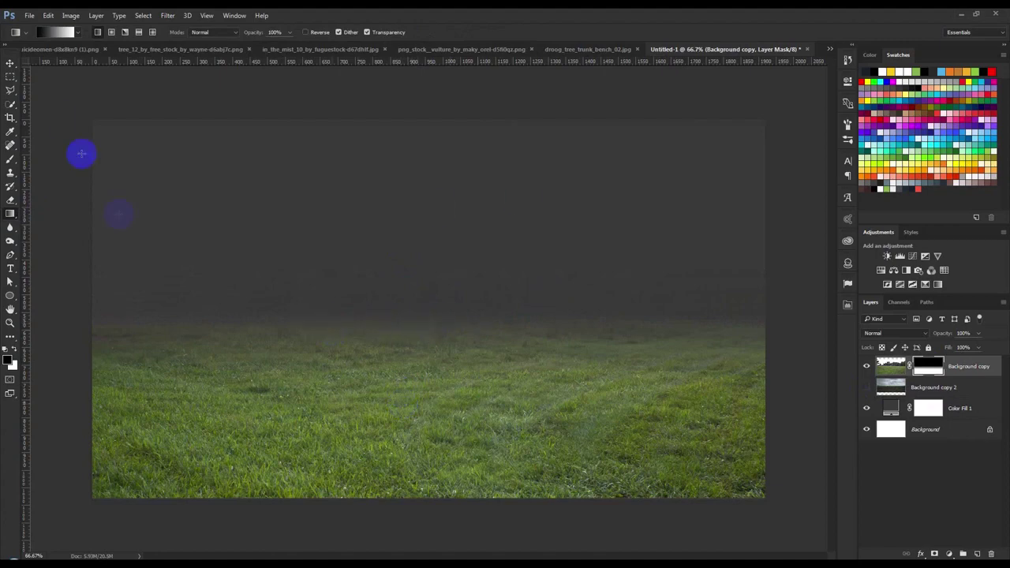
# Nudge the grass layer slightly lower and show the sky layer again.
pyautogui.click(11, 63)
pyautogui.moveTo(447, 283); pyautogui.dragTo(453, 313)
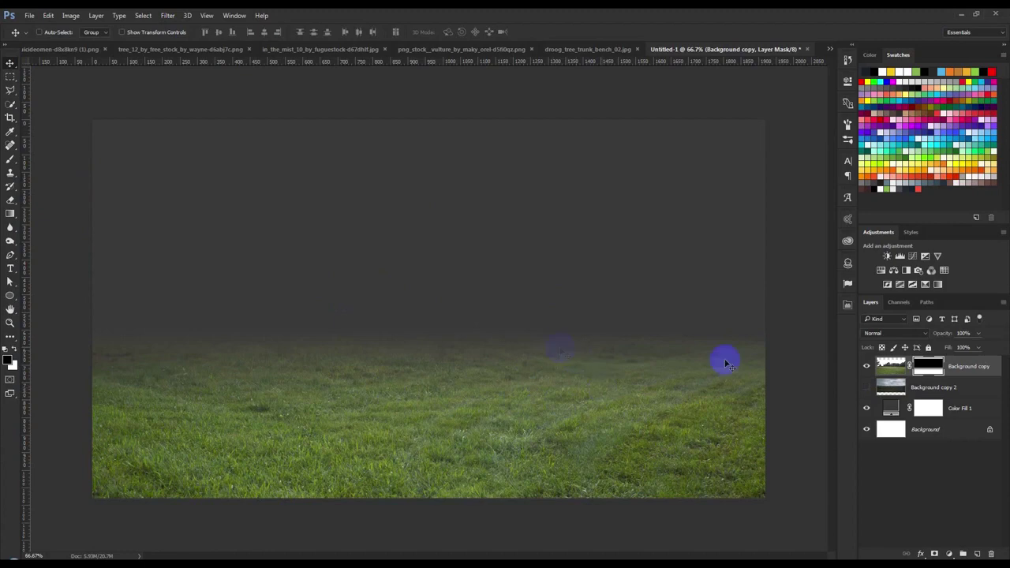
pyautogui.click(891, 393)
pyautogui.click(866, 389)
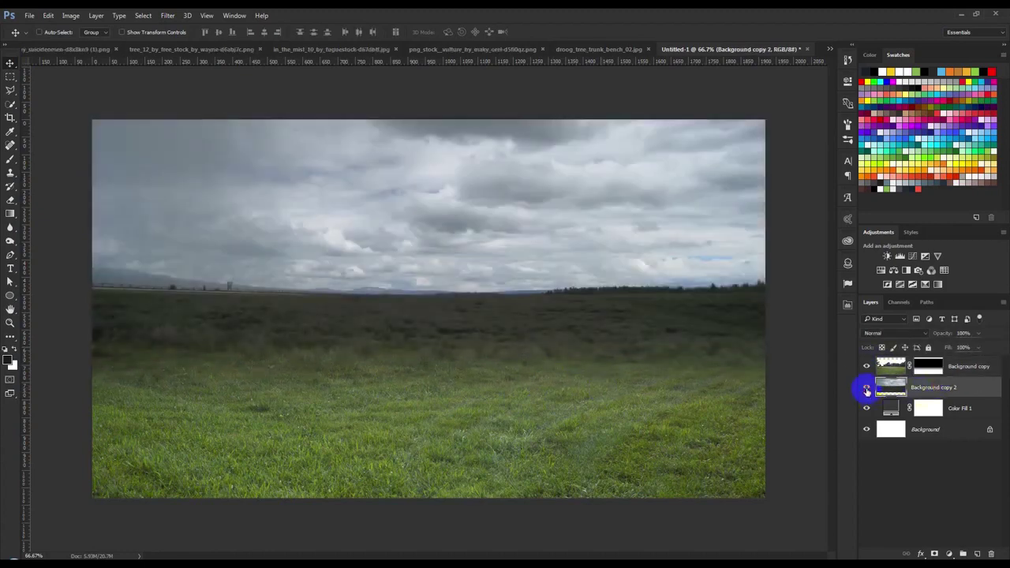
# Mask the sky layer with an upward gradient hiding its field below the horizon.
pyautogui.moveTo(584, 282); pyautogui.dragTo(584, 355)
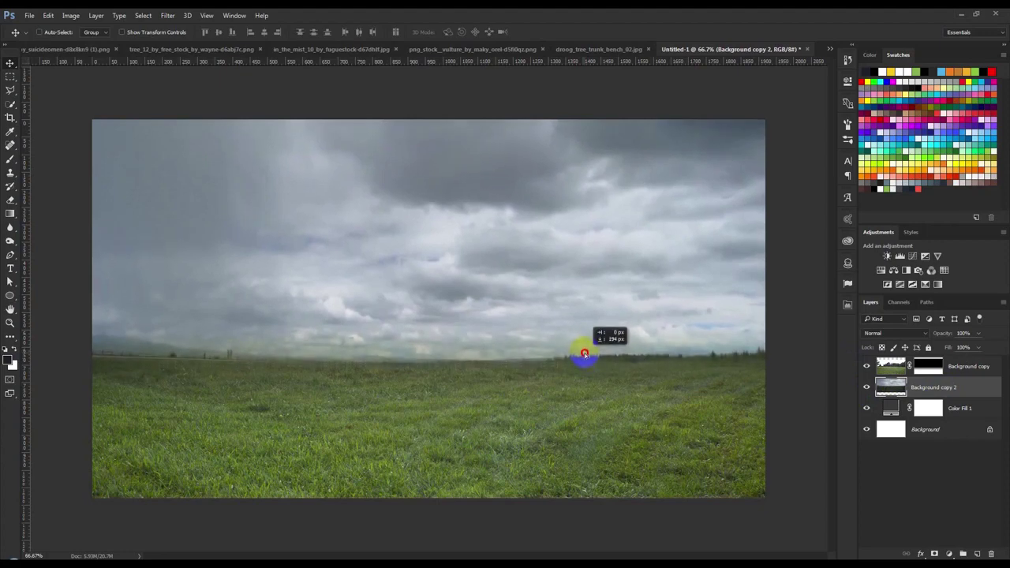
pyautogui.click(866, 367)
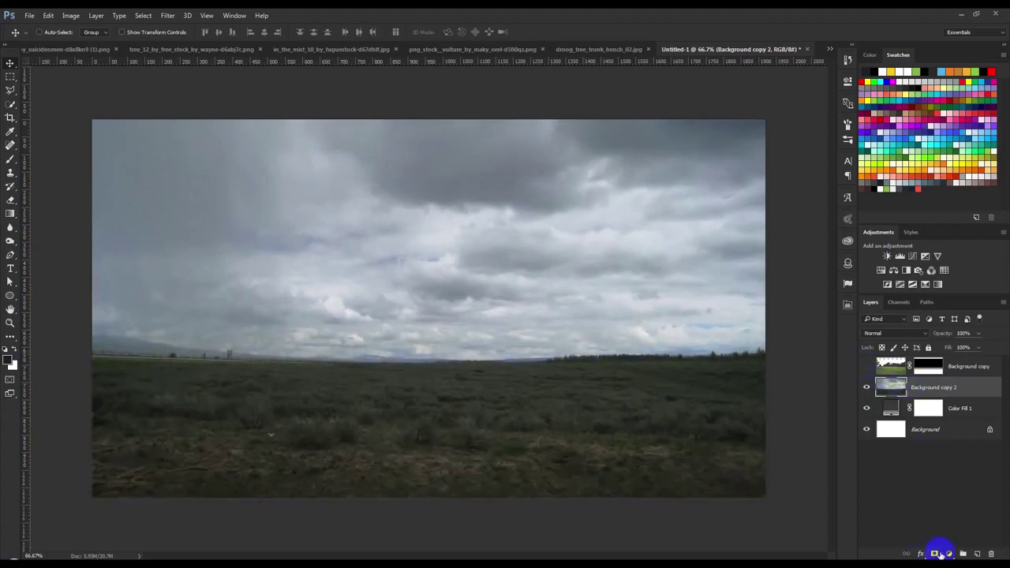
pyautogui.click(934, 554)
pyautogui.click(11, 213)
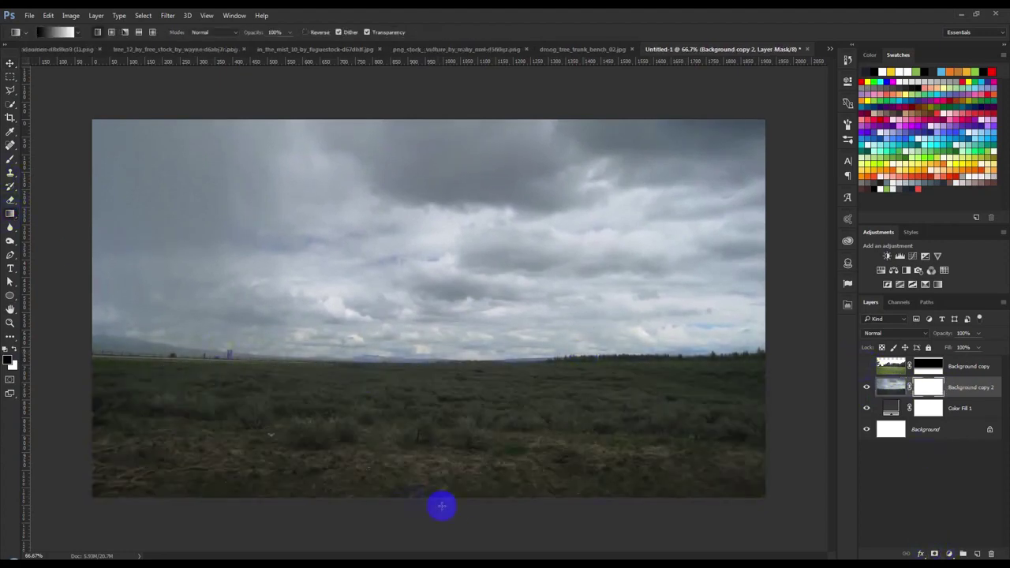
pyautogui.moveTo(454, 371); pyautogui.dragTo(448, 250)
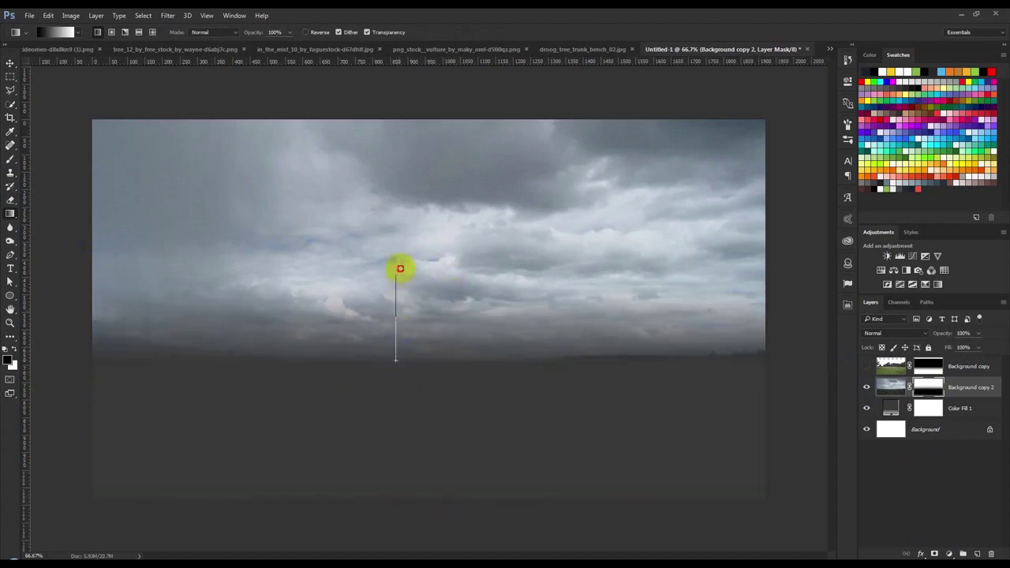
pyautogui.moveTo(401, 270); pyautogui.dragTo(401, 258)
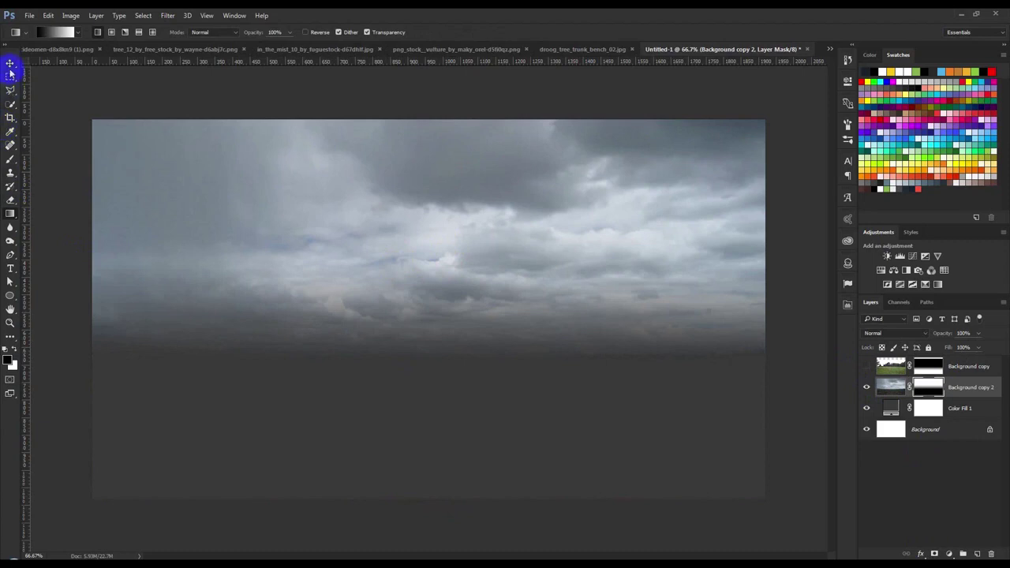
# Show the grass layer again and raise the sky photo to shift its horizon.
pyautogui.click(10, 64)
pyautogui.click(867, 363)
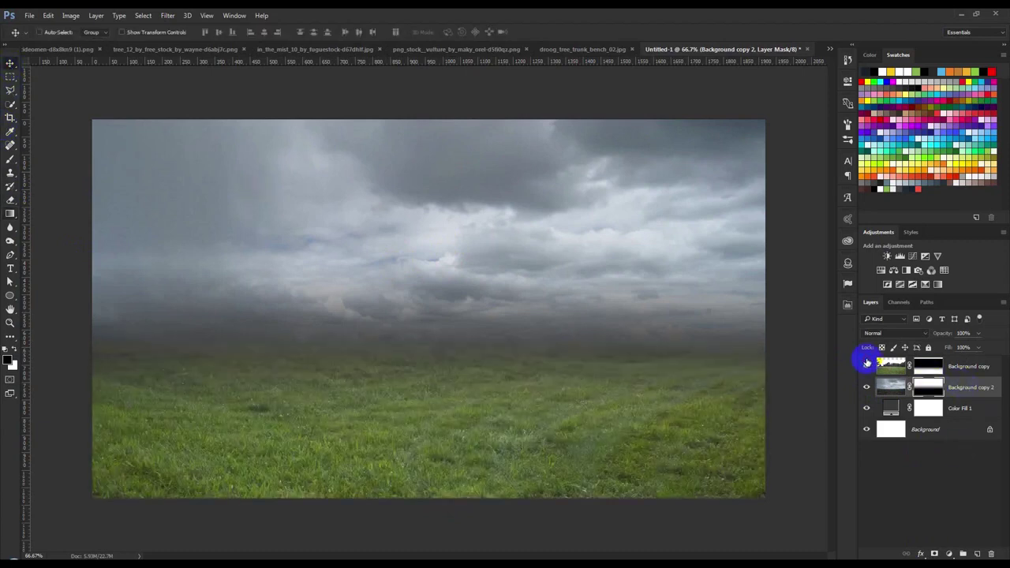
pyautogui.click(969, 386)
pyautogui.moveTo(593, 307); pyautogui.dragTo(598, 304)
# Stretch the sky layer's top and bottom edges to about 114% height.
pyautogui.hotkey('ctrl', '-')
pyautogui.hotkey('ctrl', '-')
pyautogui.hotkey('ctrl', 't')
pyautogui.moveTo(427, 141); pyautogui.dragTo(429, 102)
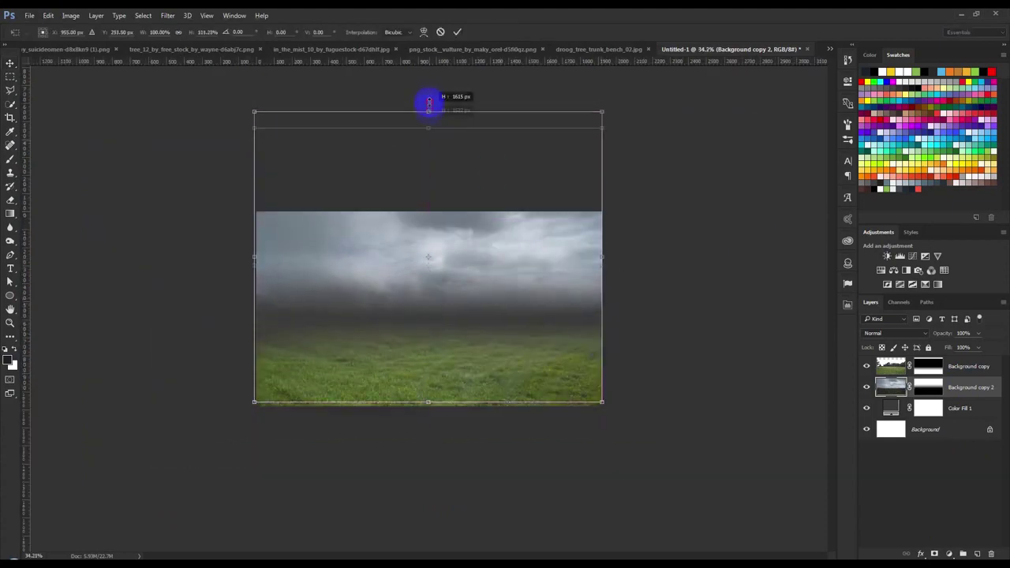
pyautogui.moveTo(428, 401); pyautogui.dragTo(429, 411)
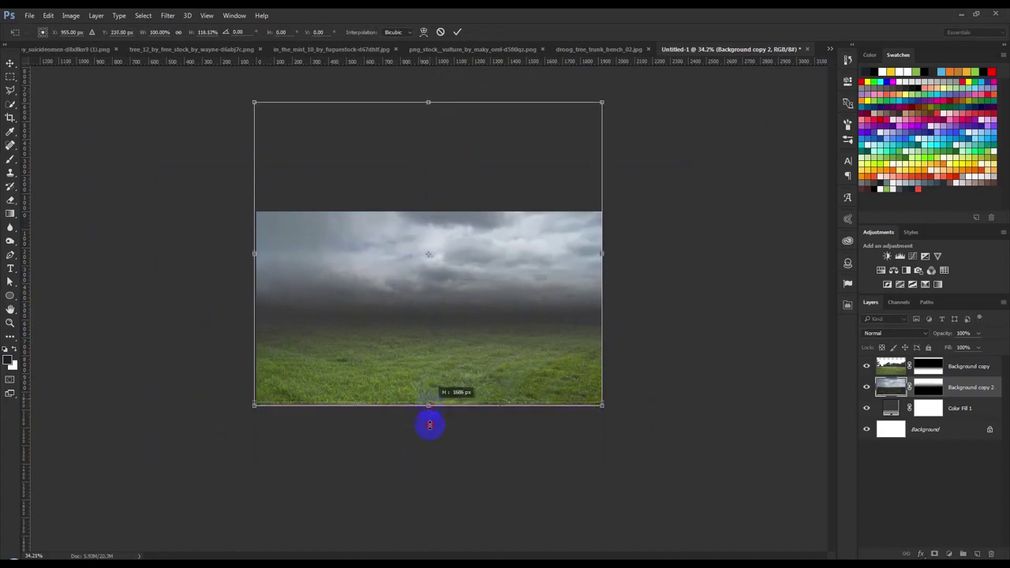
pyautogui.click(457, 32)
pyautogui.scroll(3)
pyautogui.scroll(3)
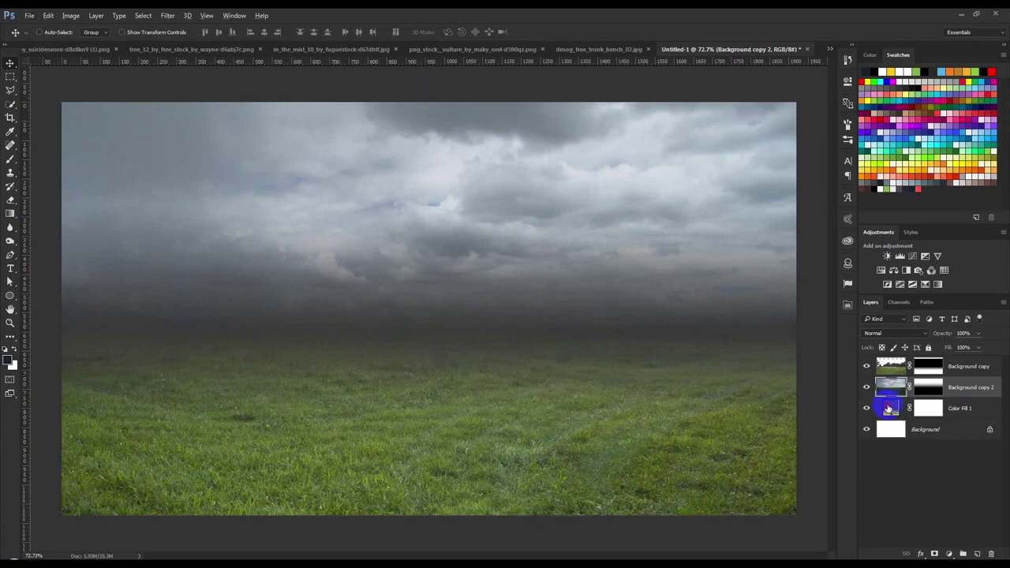
# Set the sky layer's blend mode to Soft Light.
pyautogui.click(890, 408)
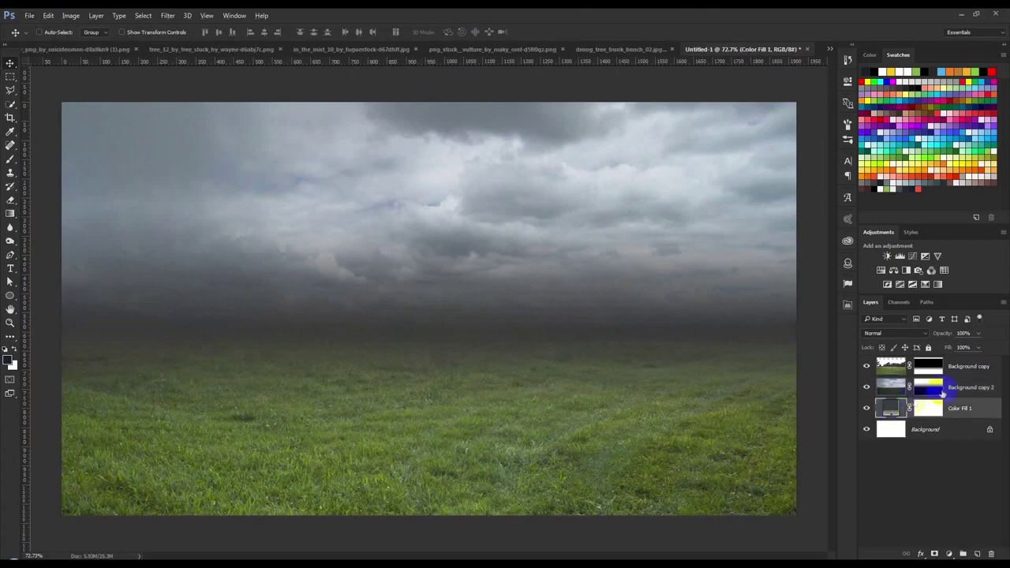
pyautogui.click(957, 388)
pyautogui.click(900, 333)
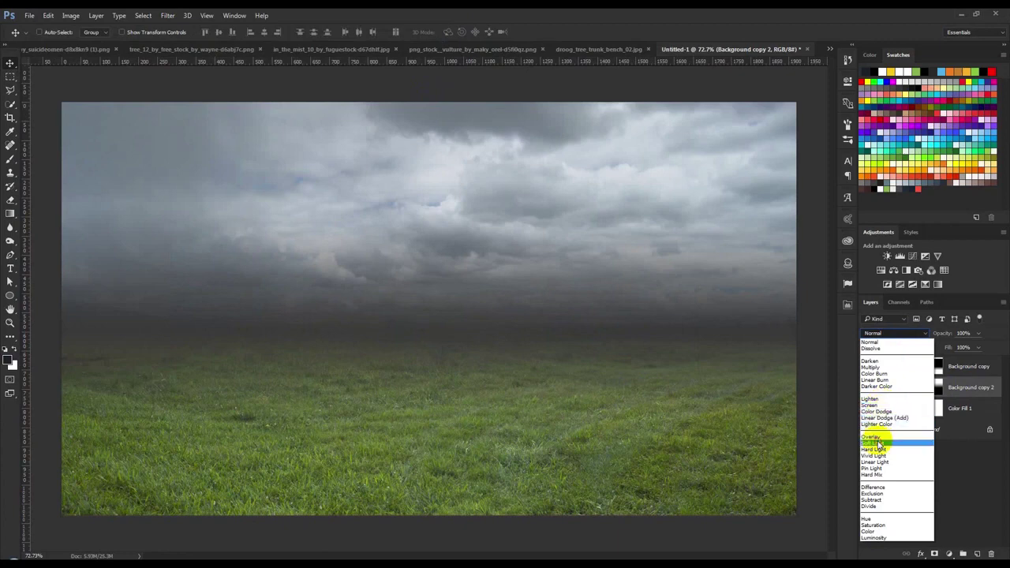
pyautogui.click(873, 443)
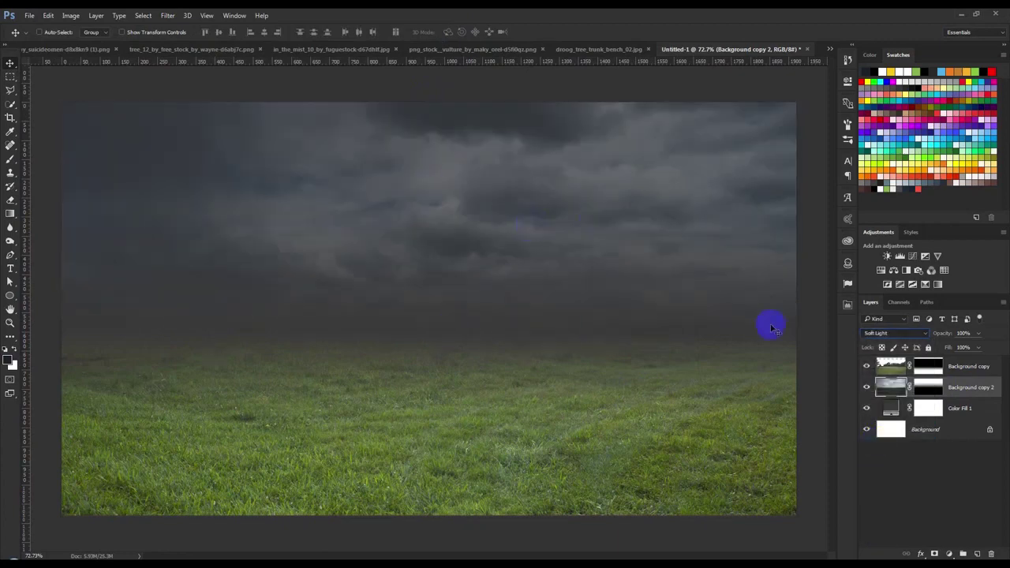
# Change the Color Fill 1 colour to mid grey #686868.
pyautogui.doubleClick(899, 408)
pyautogui.moveTo(672, 342); pyautogui.dragTo(639, 313)
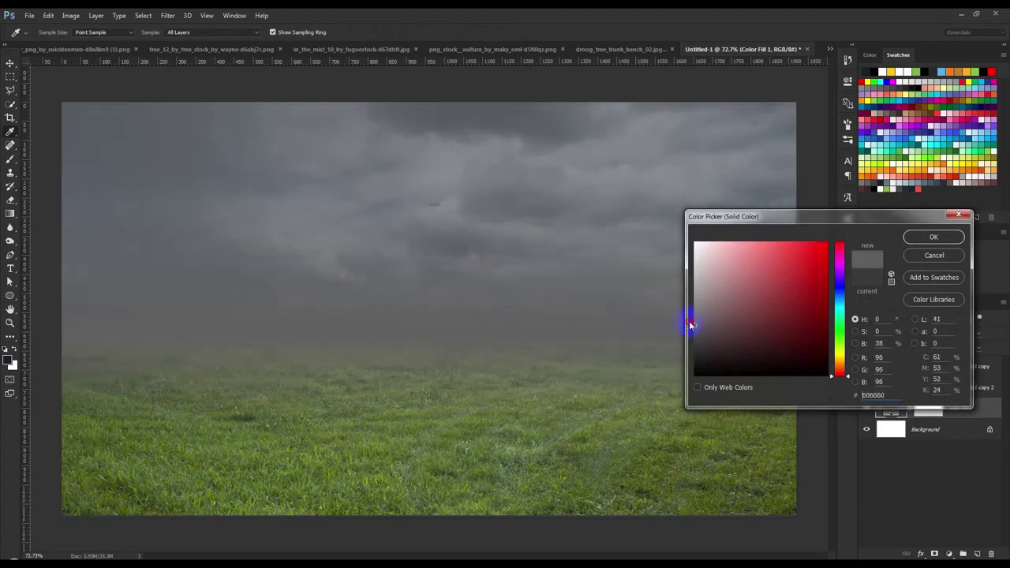
pyautogui.click(698, 326)
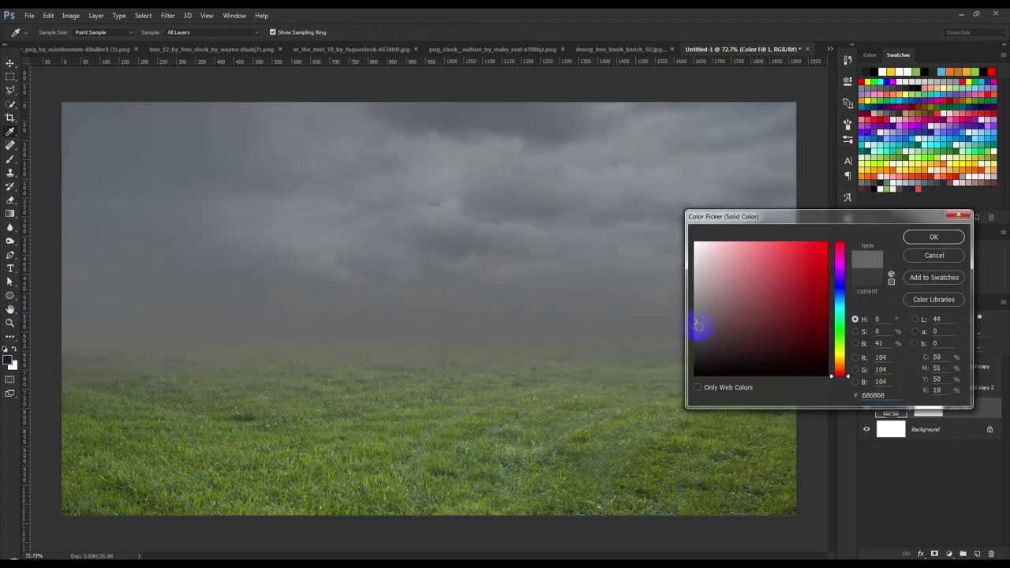
pyautogui.click(934, 238)
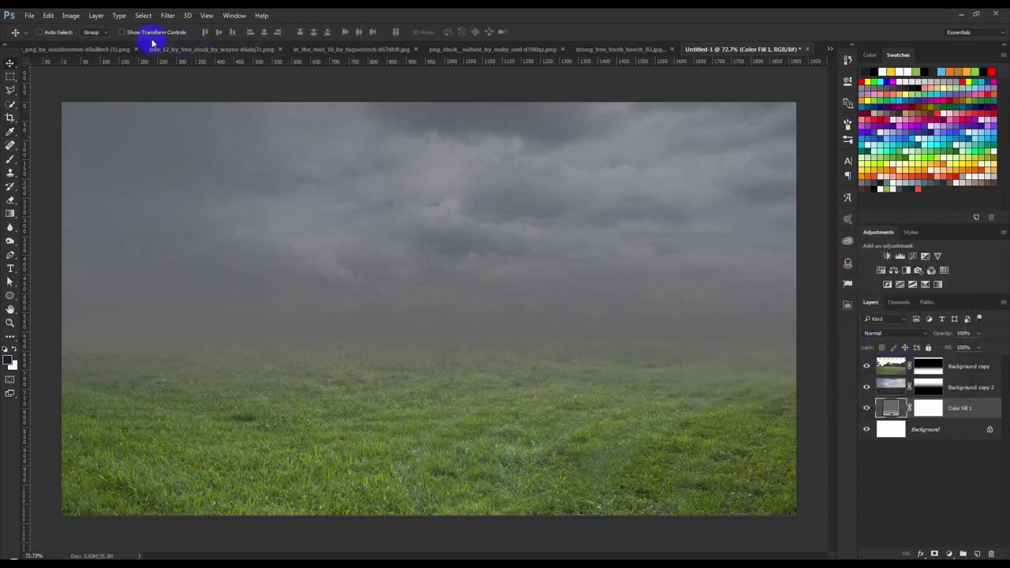
pyautogui.click(104, 49)
# Check the tree and misty field photos, then nudge the mist layer down in the composite.
pyautogui.click(276, 50)
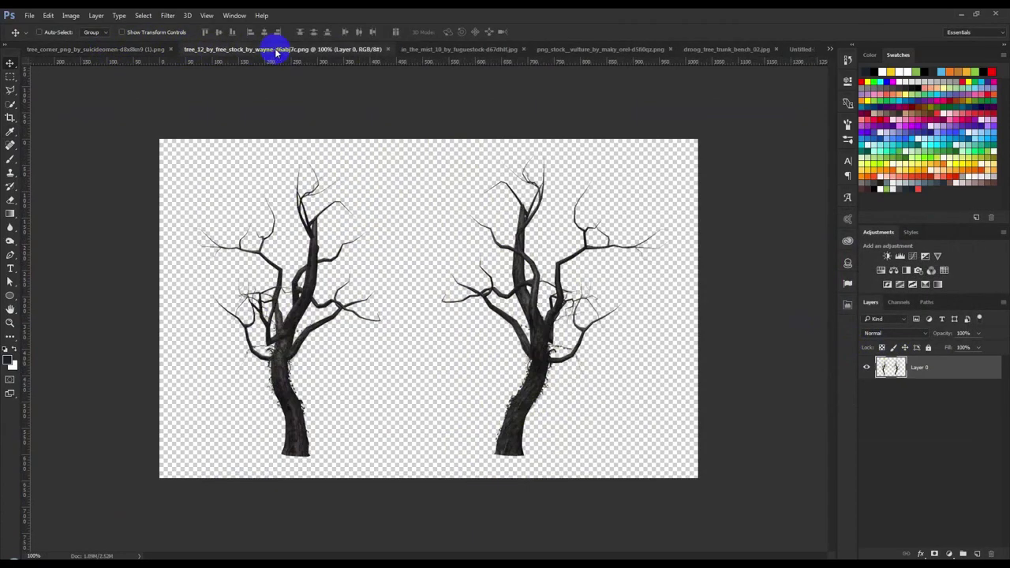
pyautogui.click(433, 51)
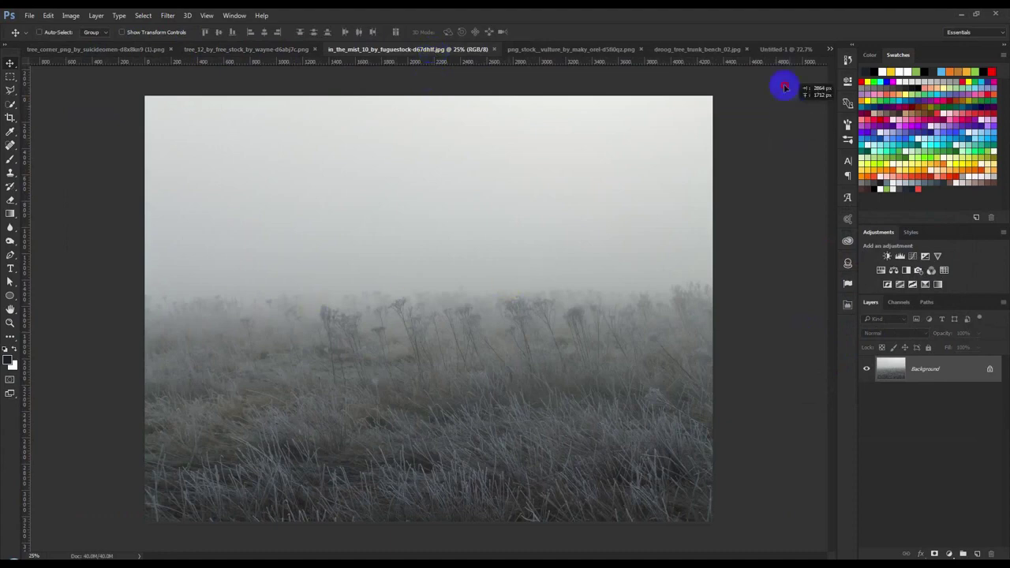
pyautogui.click(780, 48)
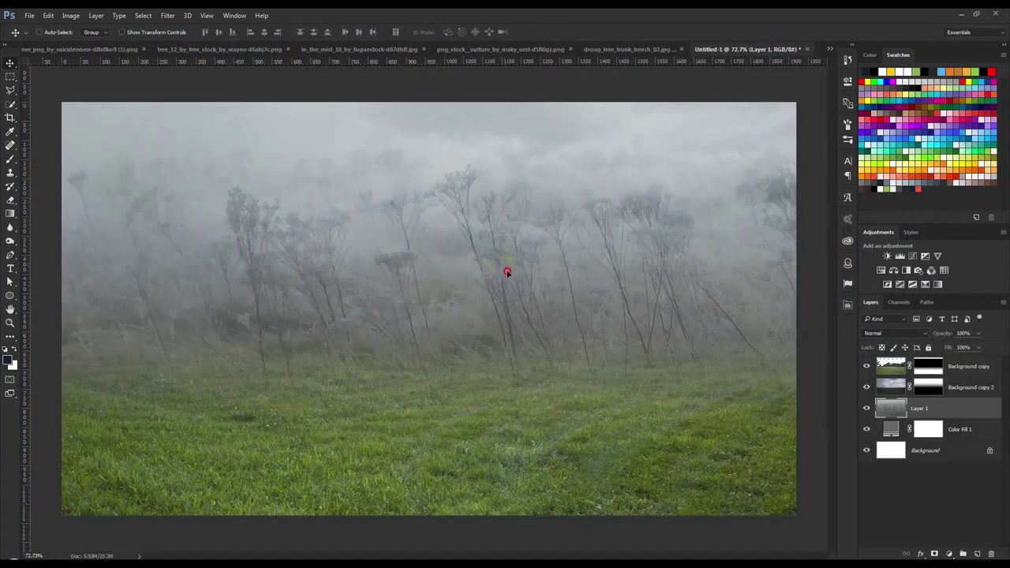
pyautogui.moveTo(508, 272); pyautogui.dragTo(506, 295)
# Scale the mist layer to 5%, move it to the left horizon, and enlarge it to 12.79%.
pyautogui.hotkey('ctrl', 't')
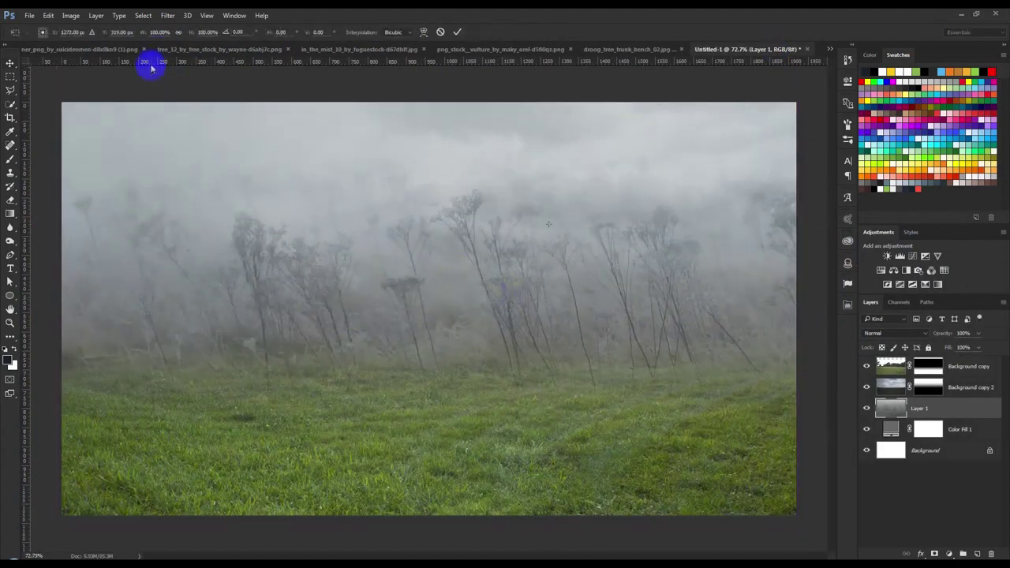
pyautogui.click(144, 35)
pyautogui.write('5')
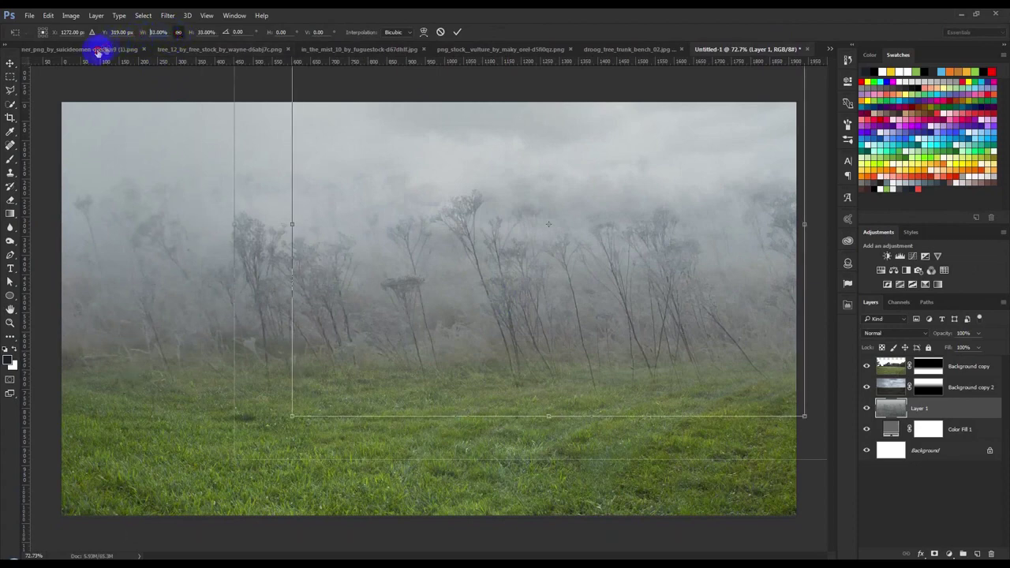
pyautogui.press('Return')
pyautogui.moveTo(511, 211); pyautogui.dragTo(130, 330)
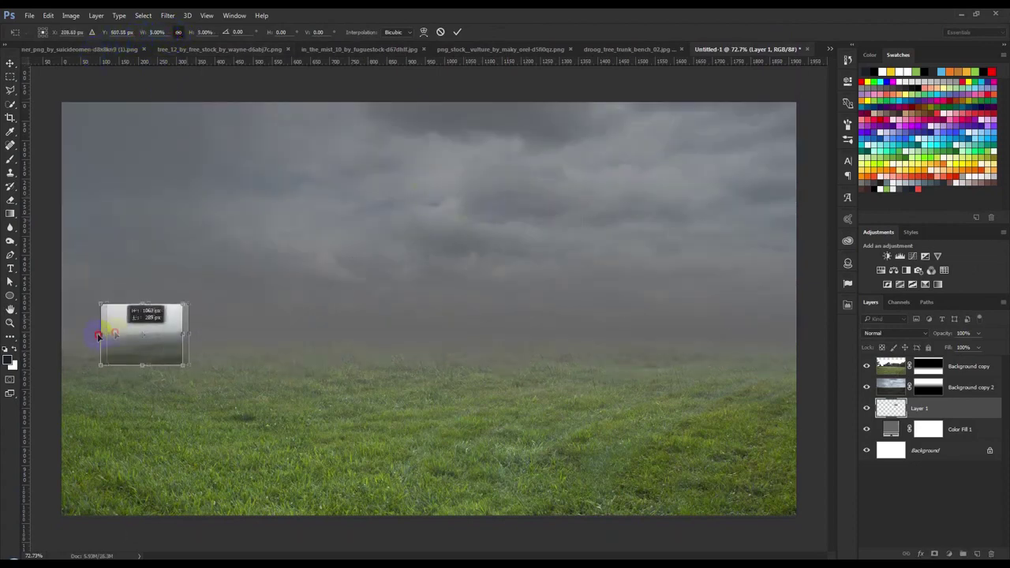
pyautogui.moveTo(197, 300); pyautogui.dragTo(234, 298)
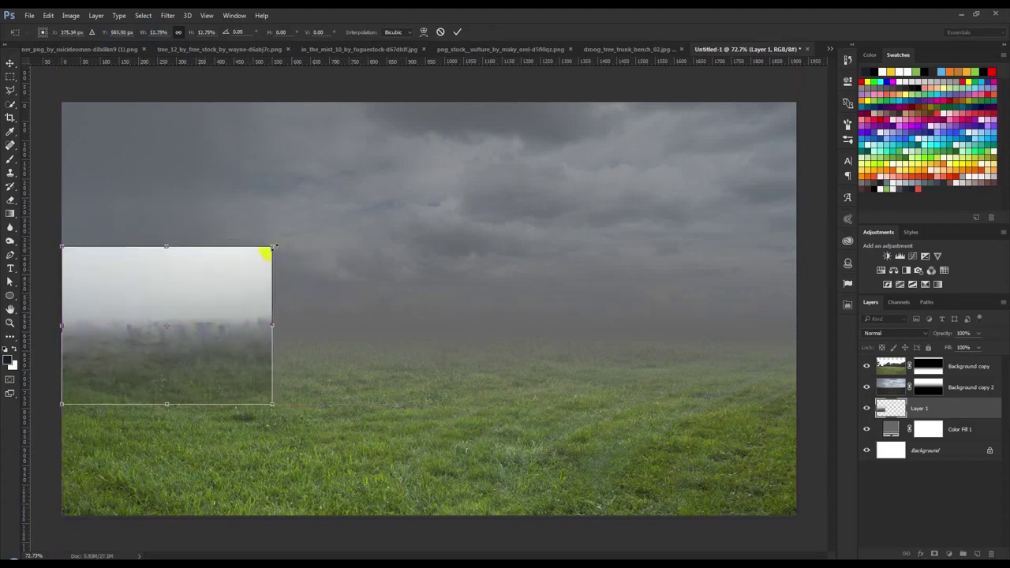
pyautogui.moveTo(266, 252); pyautogui.dragTo(287, 234)
pyautogui.click(458, 32)
# Place a mist-patch duplicate to the right and erase the hard seam with a soft Eraser.
pyautogui.moveTo(259, 294); pyautogui.dragTo(467, 290)
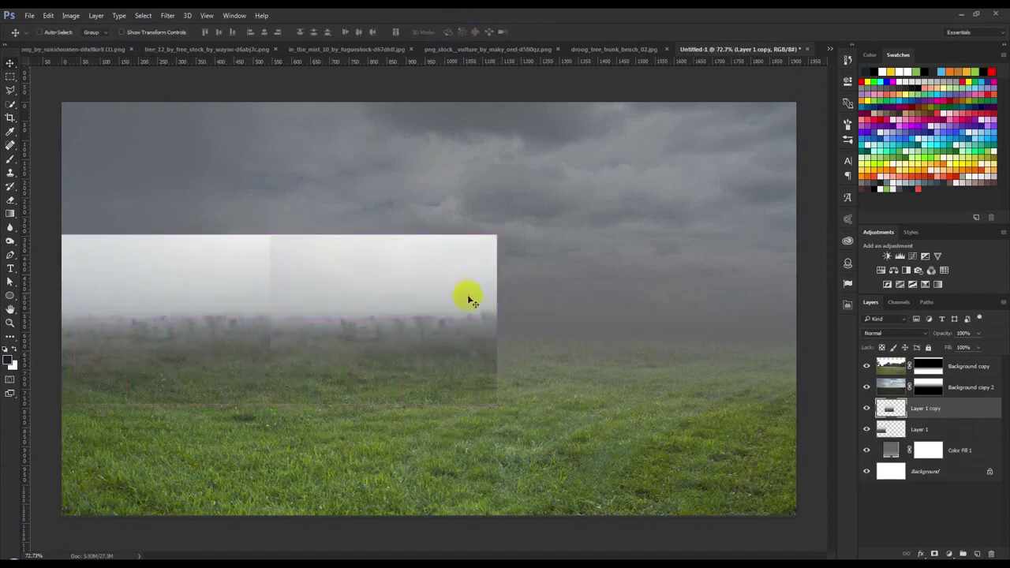
pyautogui.rightClick(14, 201)
pyautogui.click(56, 197)
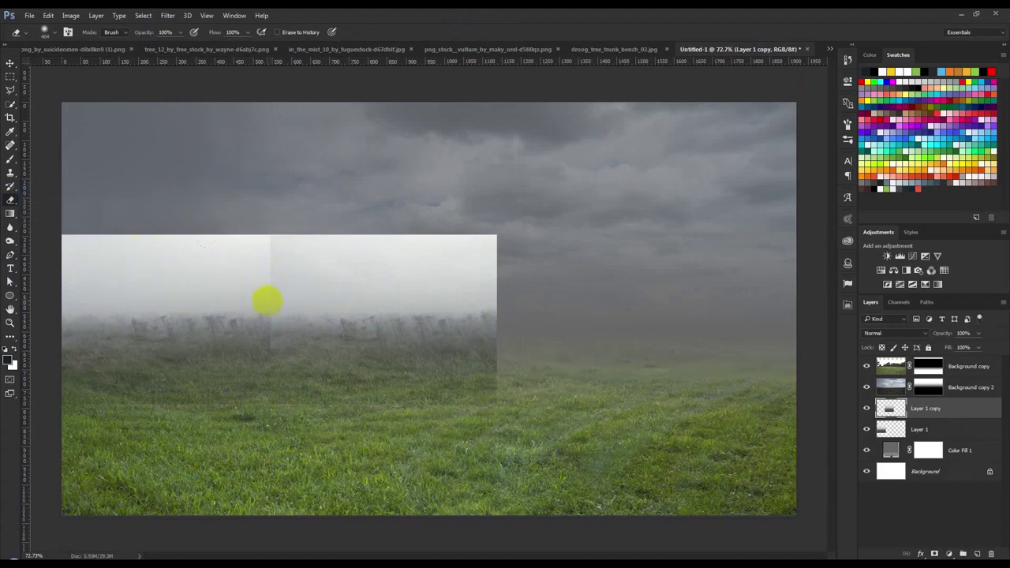
pyautogui.rightClick(290, 274)
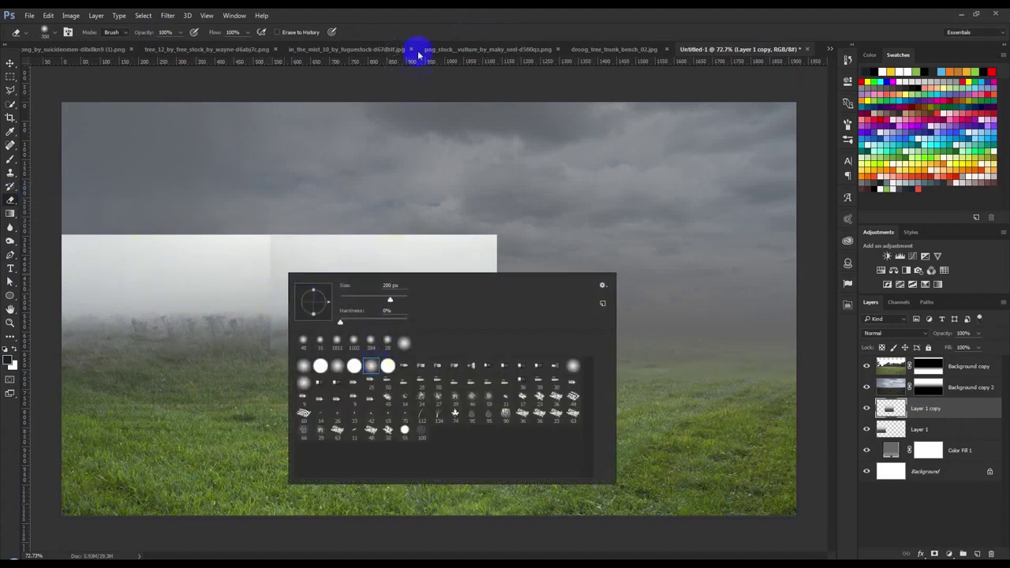
pyautogui.click(273, 239)
pyautogui.moveTo(248, 253); pyautogui.dragTo(243, 357)
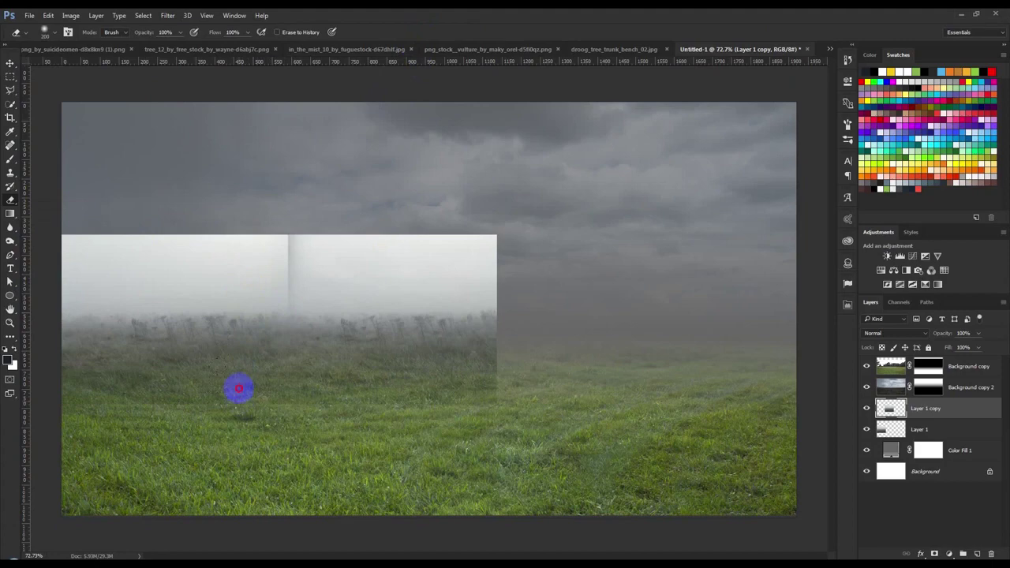
# Slide the mist copy left to overlap and soften the seam near the fog line.
pyautogui.click(10, 64)
pyautogui.moveTo(426, 298); pyautogui.dragTo(400, 306)
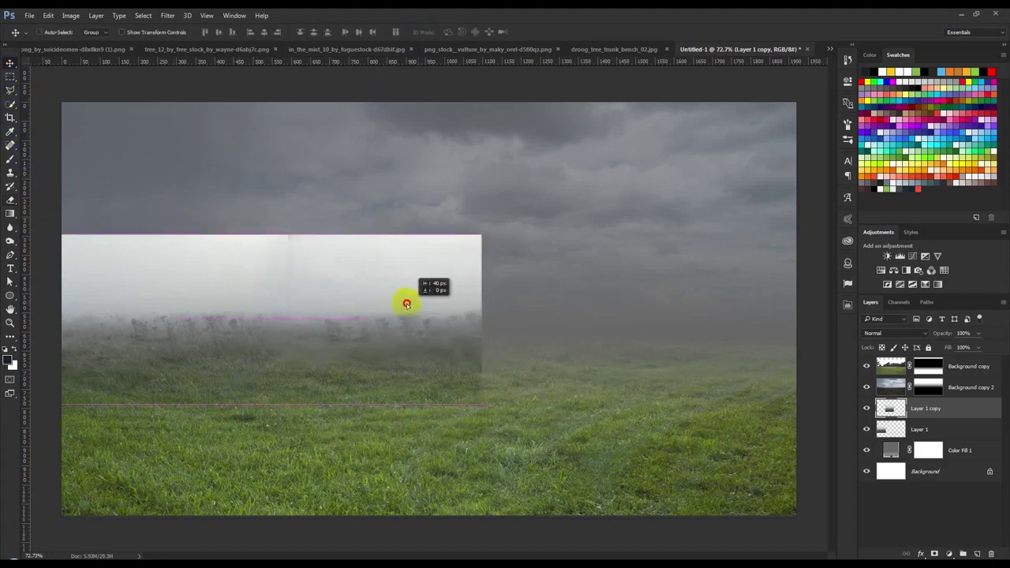
pyautogui.click(10, 200)
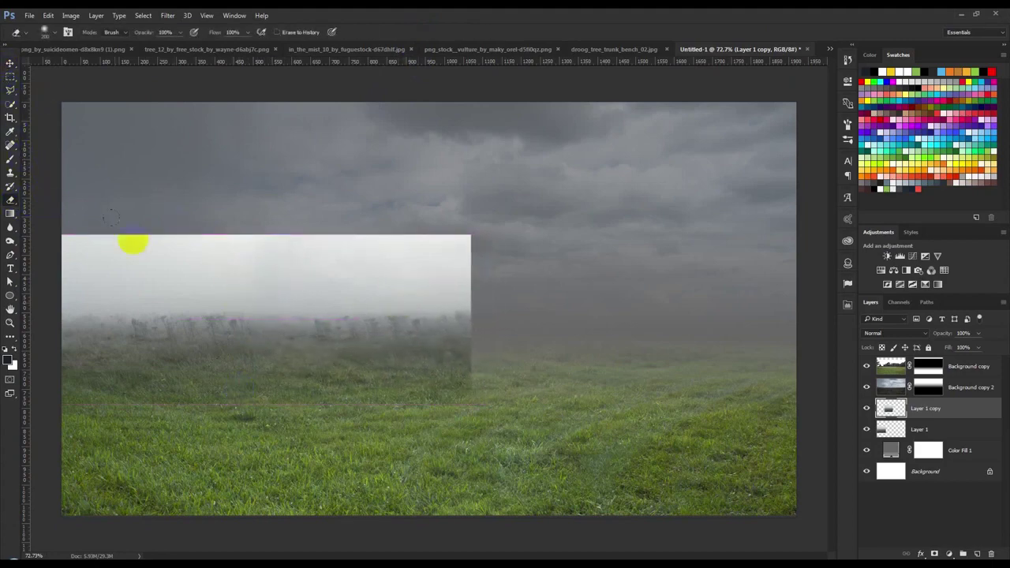
pyautogui.moveTo(243, 282); pyautogui.dragTo(243, 298)
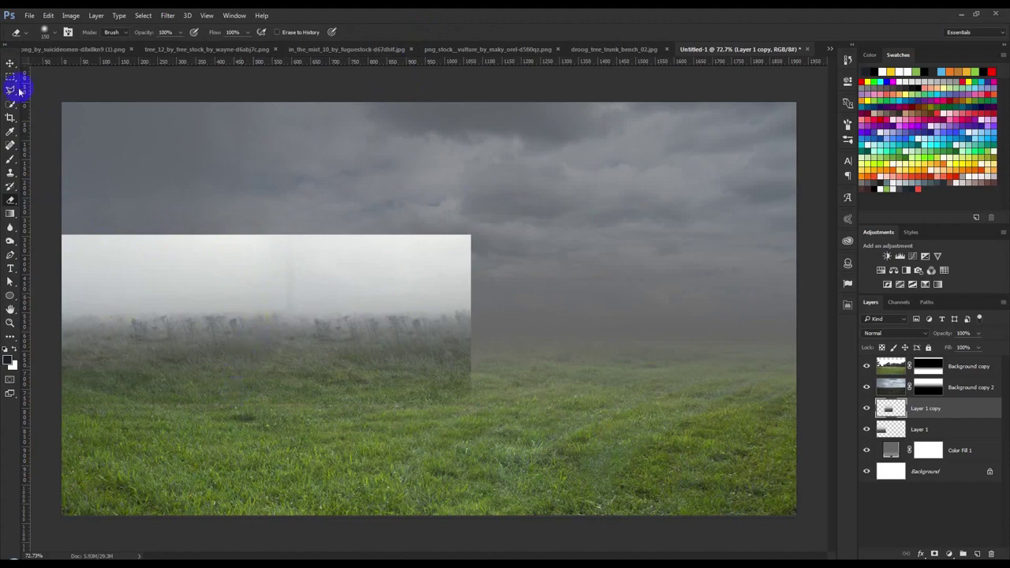
pyautogui.click(10, 65)
pyautogui.moveTo(395, 303); pyautogui.dragTo(380, 307)
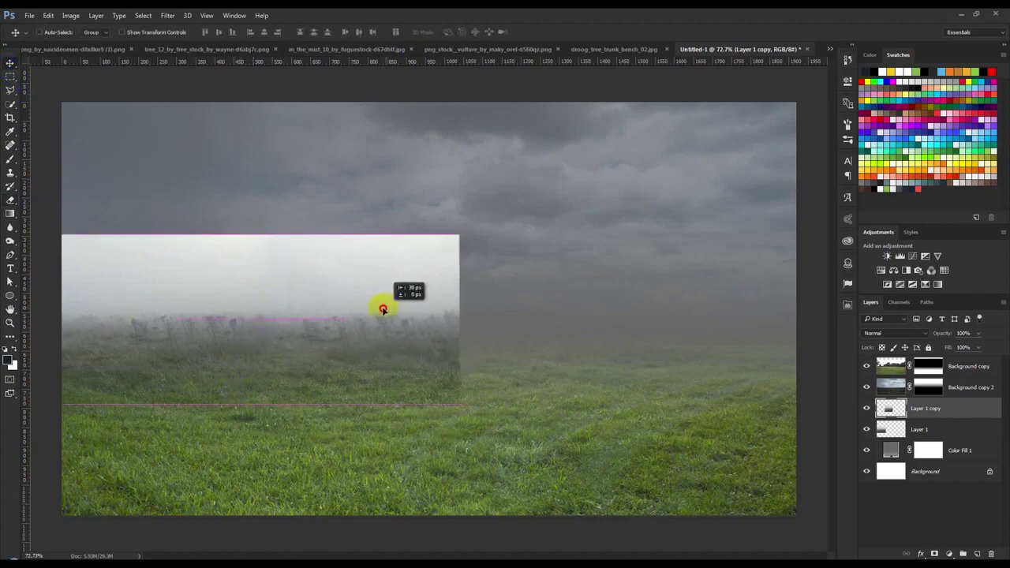
pyautogui.moveTo(381, 307); pyautogui.dragTo(378, 307)
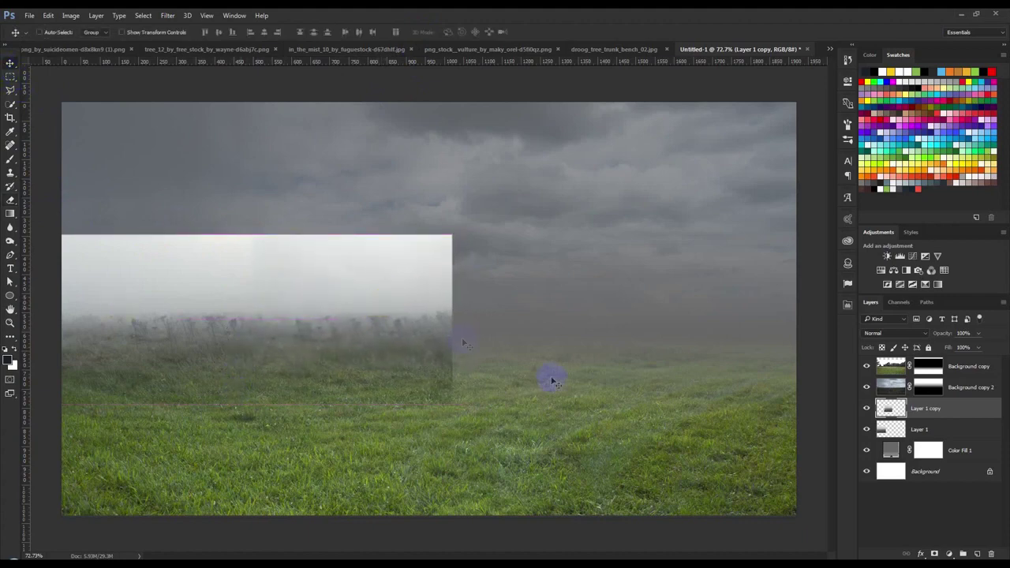
# Merge Layer 1 with its copy (Ctrl+E) and add another fog strip copy spanning the canvas.
pyautogui.click(900, 428)
pyautogui.hotkey('ctrl', 'e')
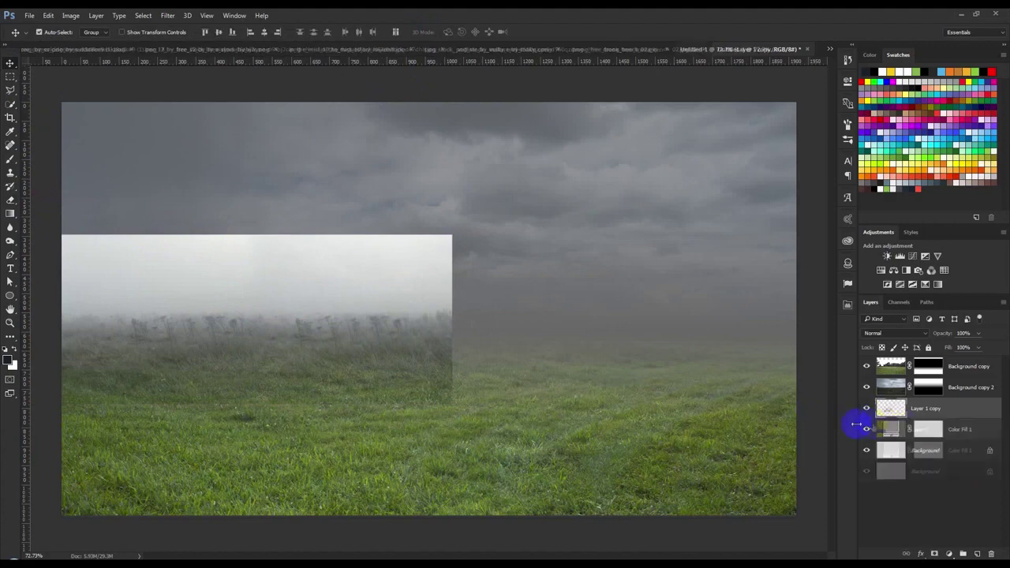
pyautogui.moveTo(390, 349); pyautogui.dragTo(740, 345)
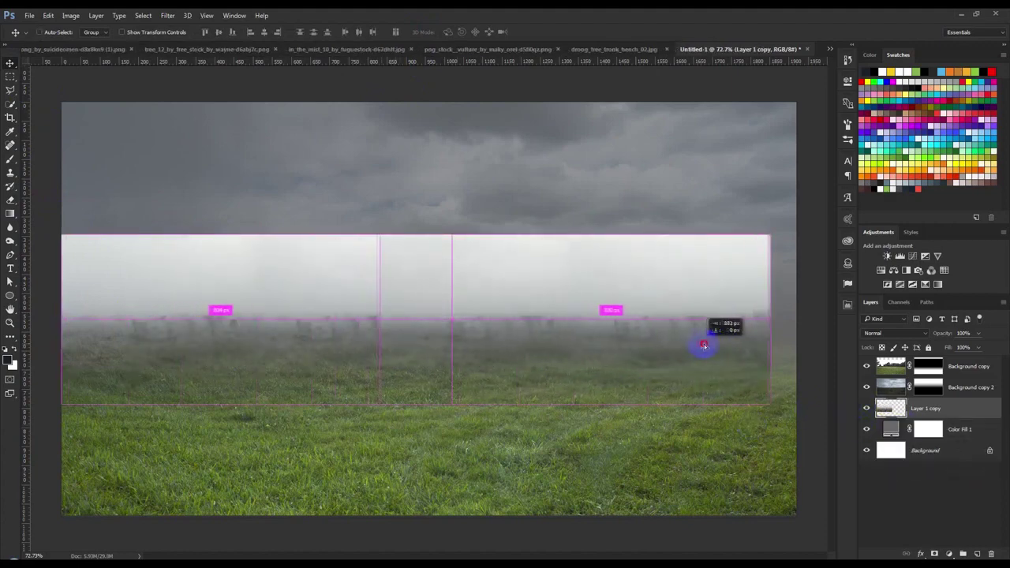
pyautogui.moveTo(724, 352); pyautogui.dragTo(681, 348)
pyautogui.click(9, 202)
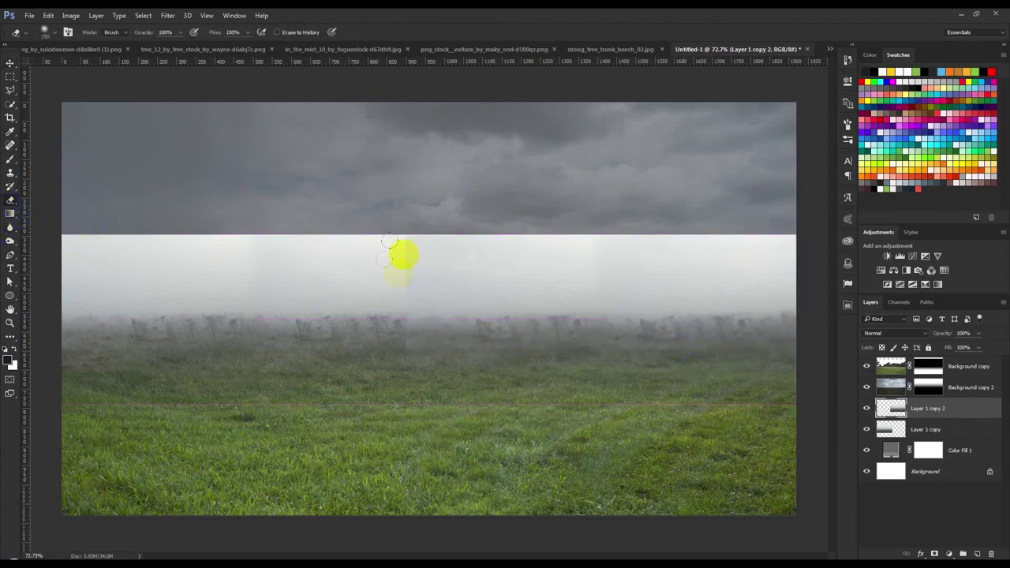
# Stack Layer 1 copy above Layer 1 copy 2 and set the fog to Soft Light blending.
pyautogui.moveTo(900, 429); pyautogui.dragTo(915, 420)
pyautogui.click(891, 333)
pyautogui.click(876, 408)
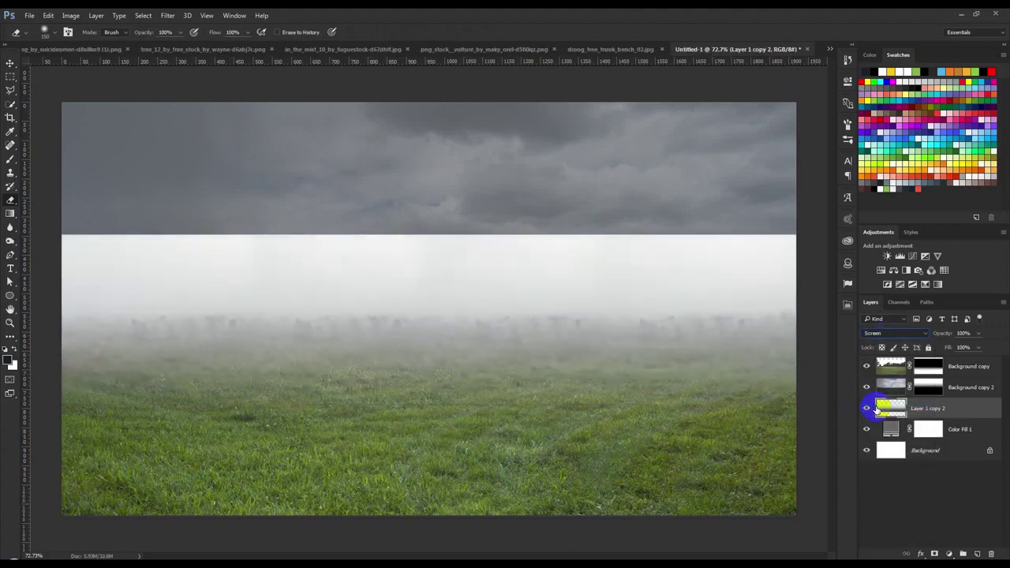
pyautogui.click(884, 333)
pyautogui.click(874, 444)
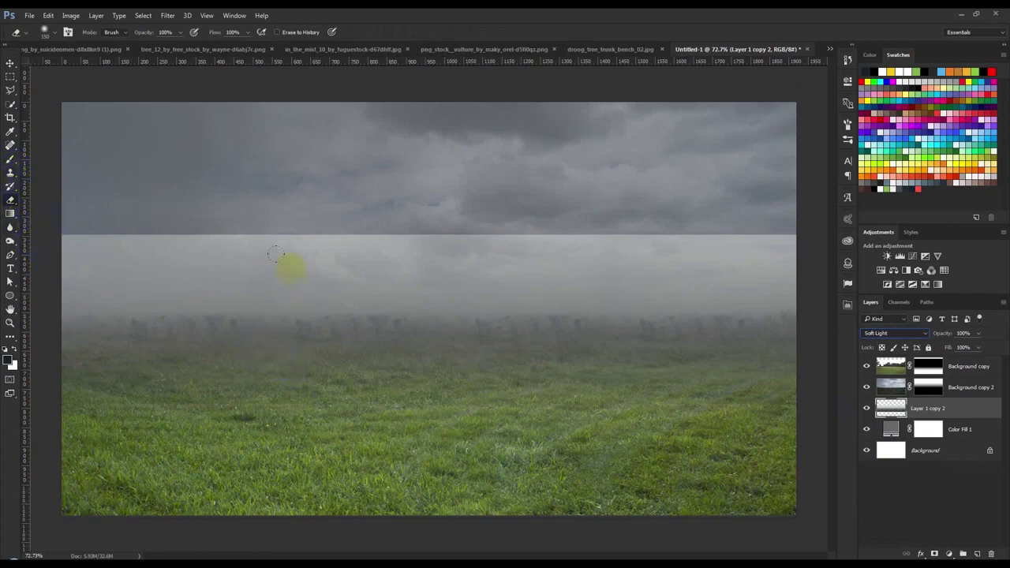
pyautogui.click(275, 254)
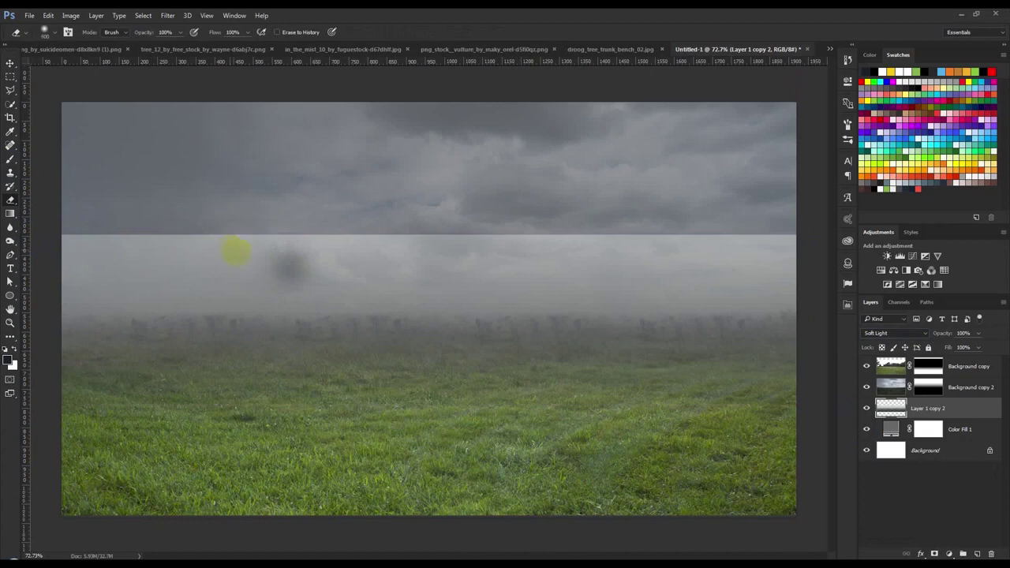
pyautogui.hotkey('ctrl', 'z')
# Erase the fog's hard top edge, lower the band, and erase fog off the foreground grass.
pyautogui.moveTo(97, 197); pyautogui.dragTo(807, 202)
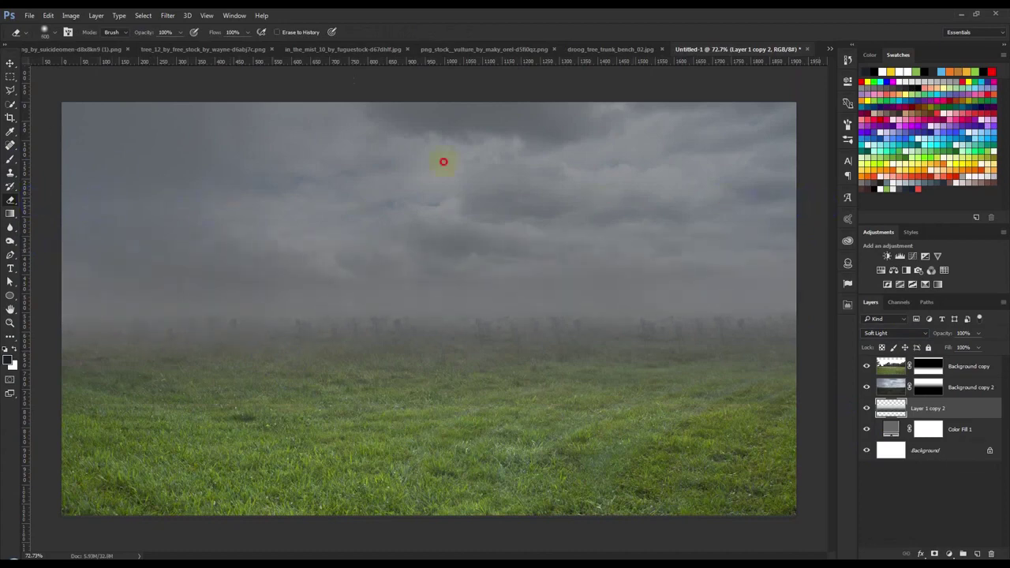
pyautogui.click(10, 63)
pyautogui.moveTo(523, 342); pyautogui.dragTo(521, 333)
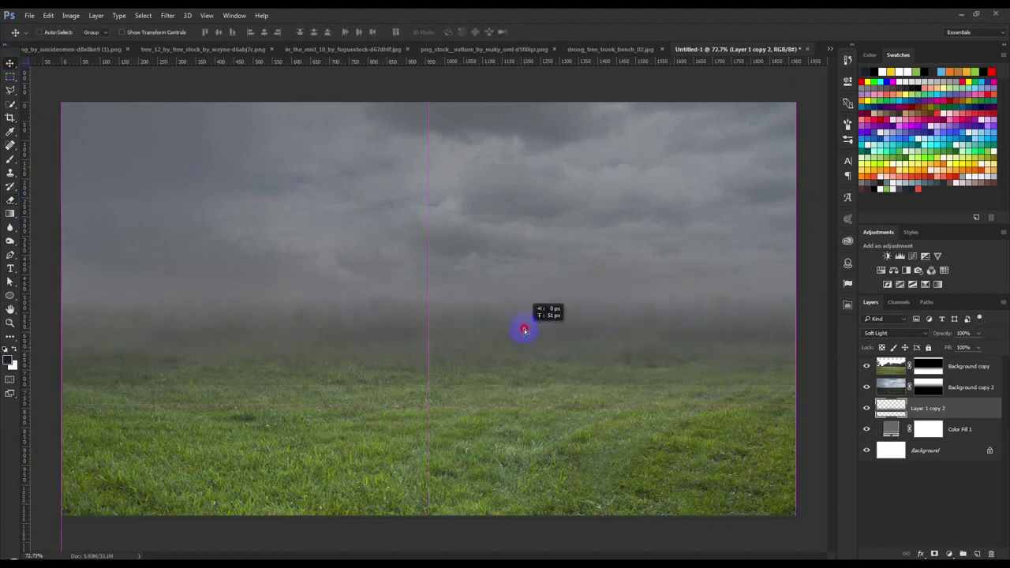
pyautogui.moveTo(521, 333); pyautogui.dragTo(519, 350)
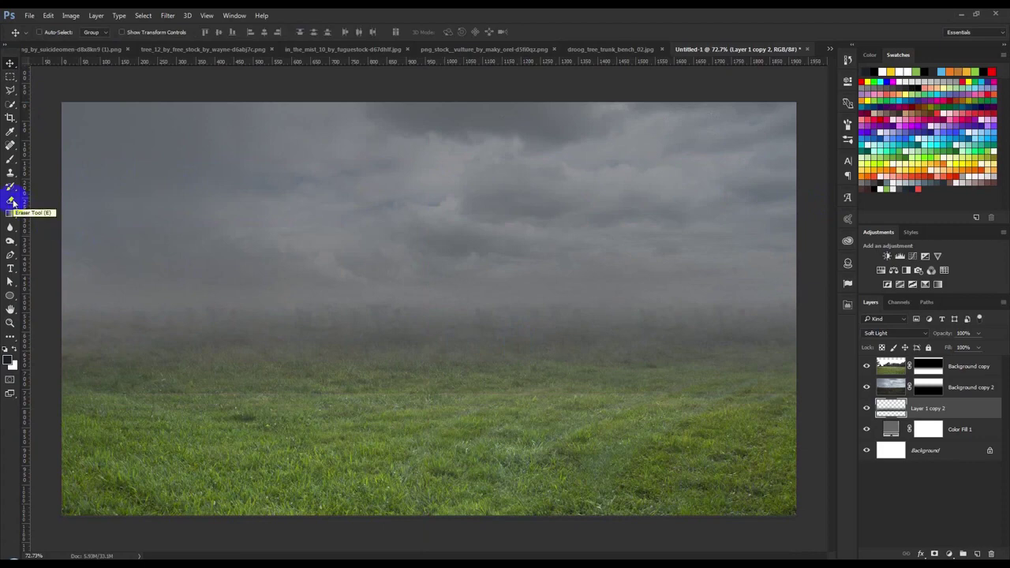
pyautogui.click(13, 202)
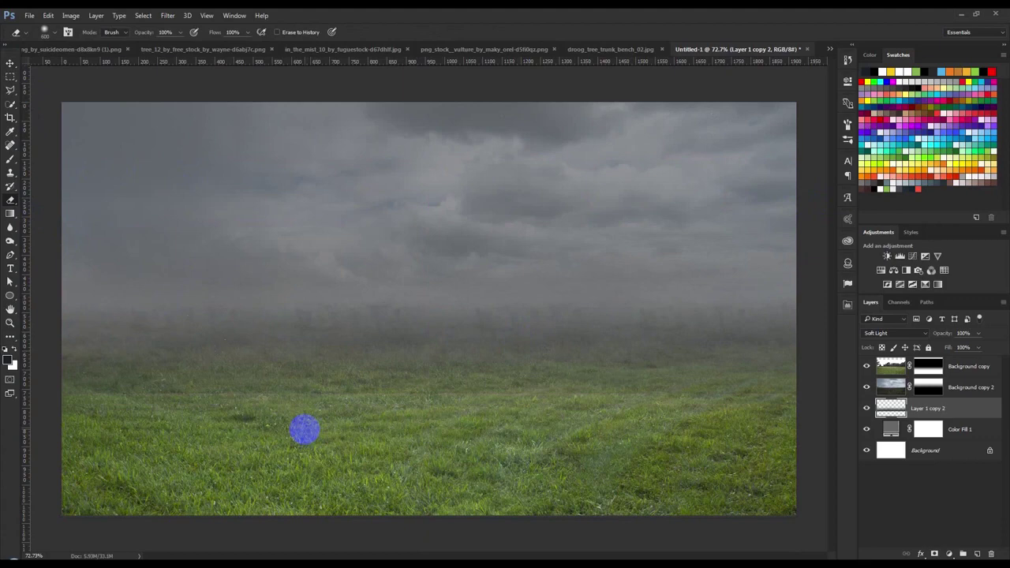
pyautogui.moveTo(215, 384); pyautogui.dragTo(37, 251)
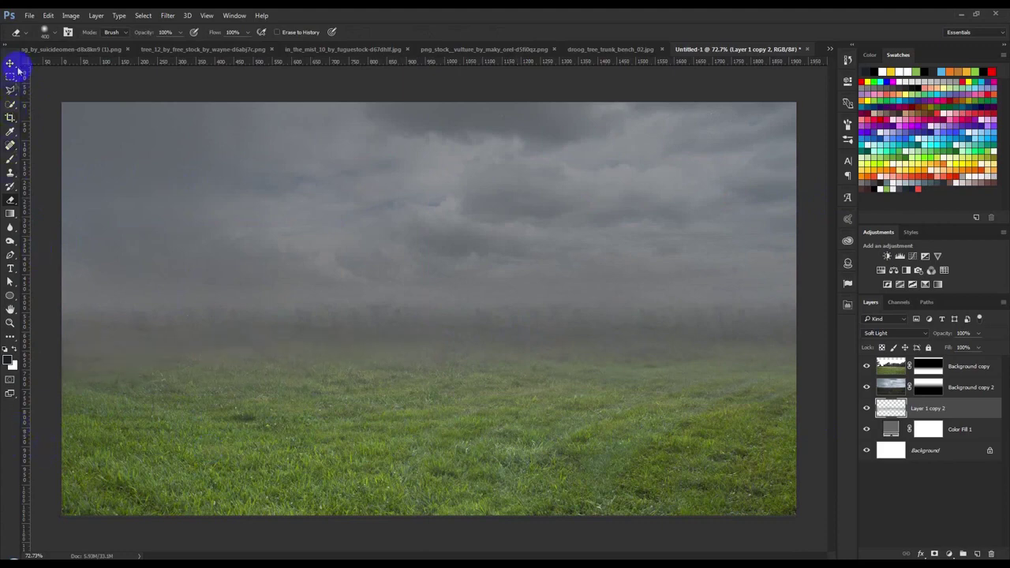
# Raise the fog layer's opacity to 100% and settle on Soft Light blending.
pyautogui.click(14, 66)
pyautogui.click(908, 333)
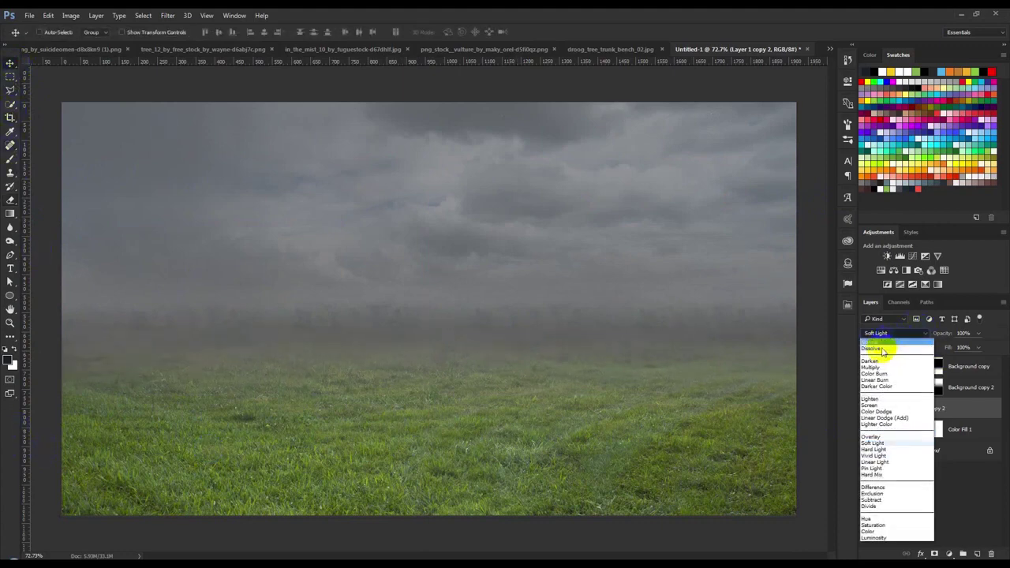
pyautogui.click(876, 350)
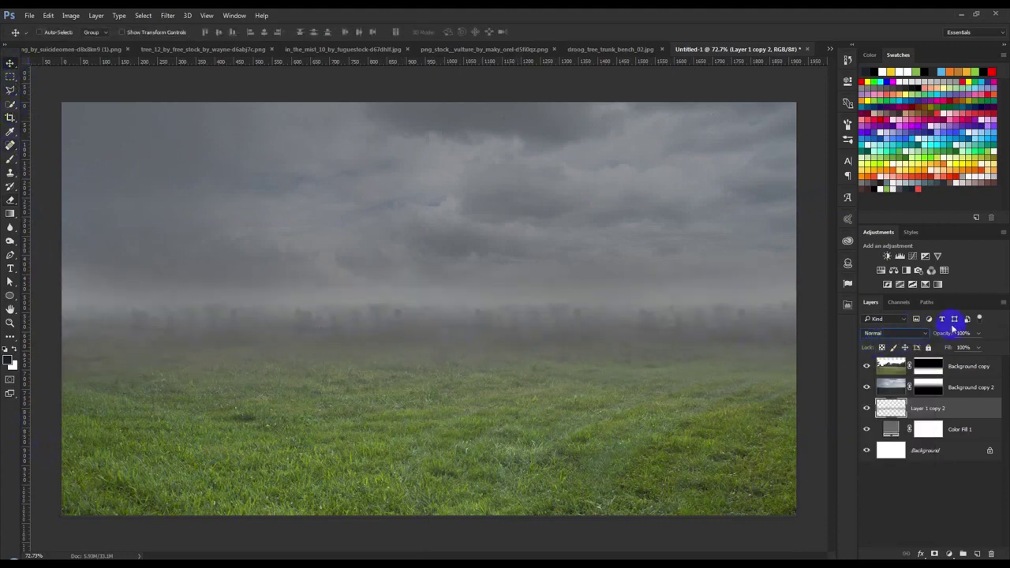
pyautogui.moveTo(932, 336); pyautogui.dragTo(971, 335)
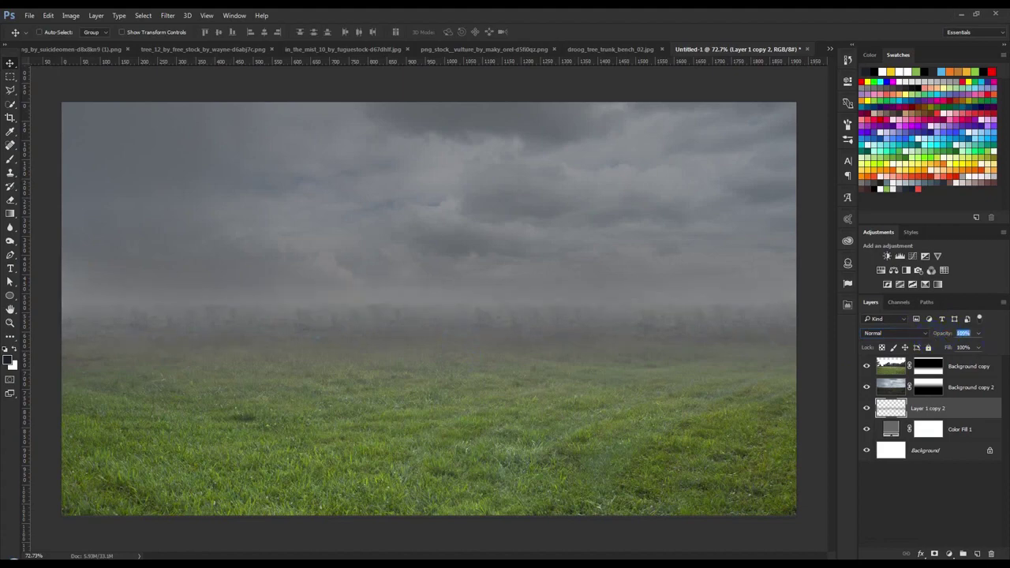
pyautogui.click(886, 334)
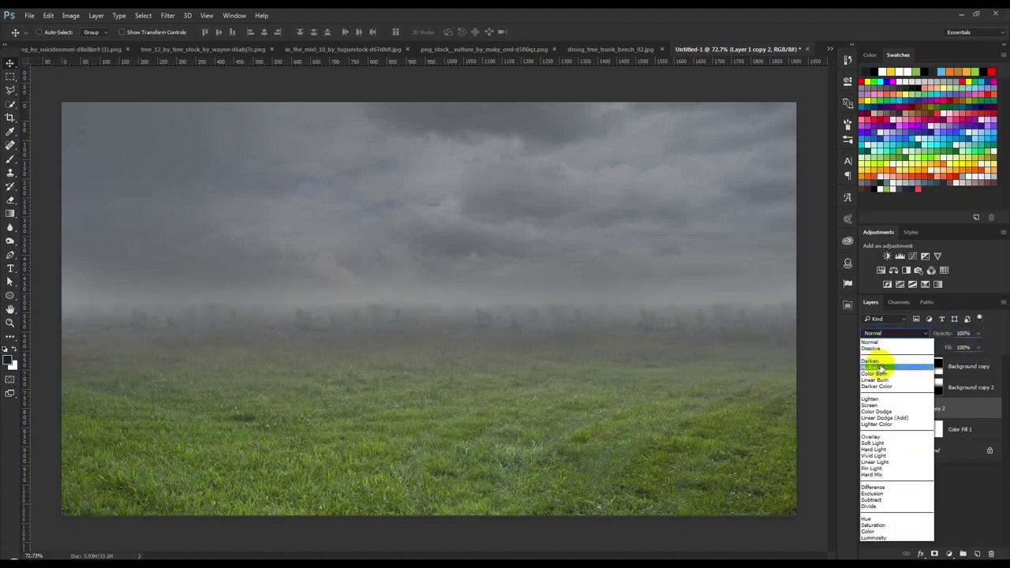
pyautogui.click(880, 367)
pyautogui.click(901, 335)
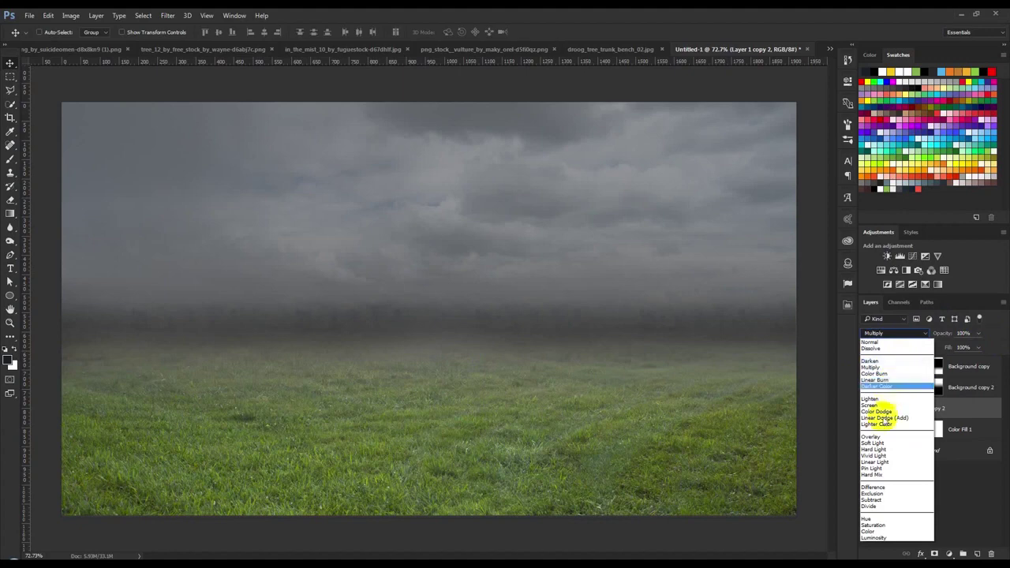
pyautogui.click(878, 443)
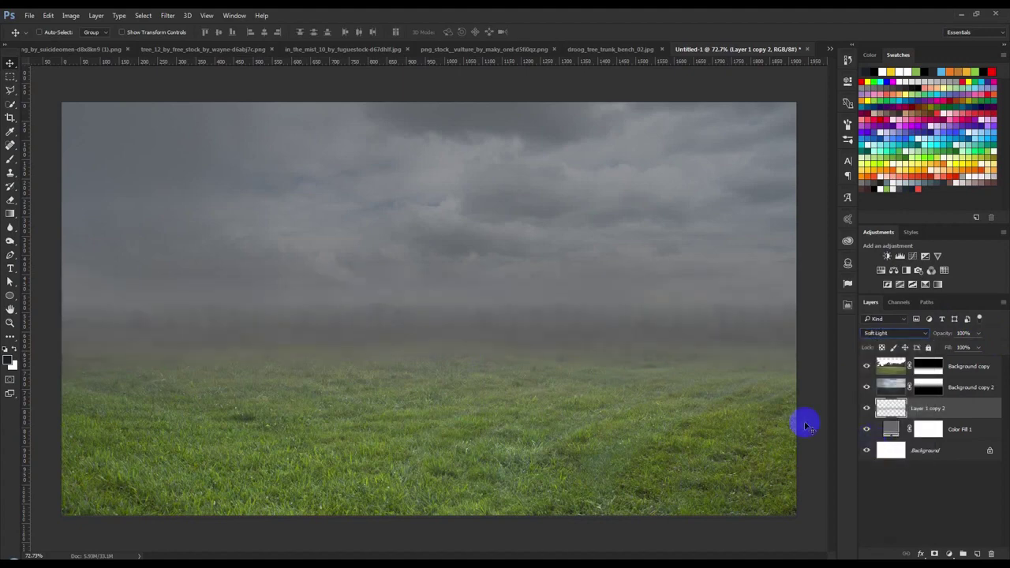
# Scale Layer 1 copy 2 to 115.95% height, nudge it slightly up, and commit.
pyautogui.hotkey('ctrl', 't')
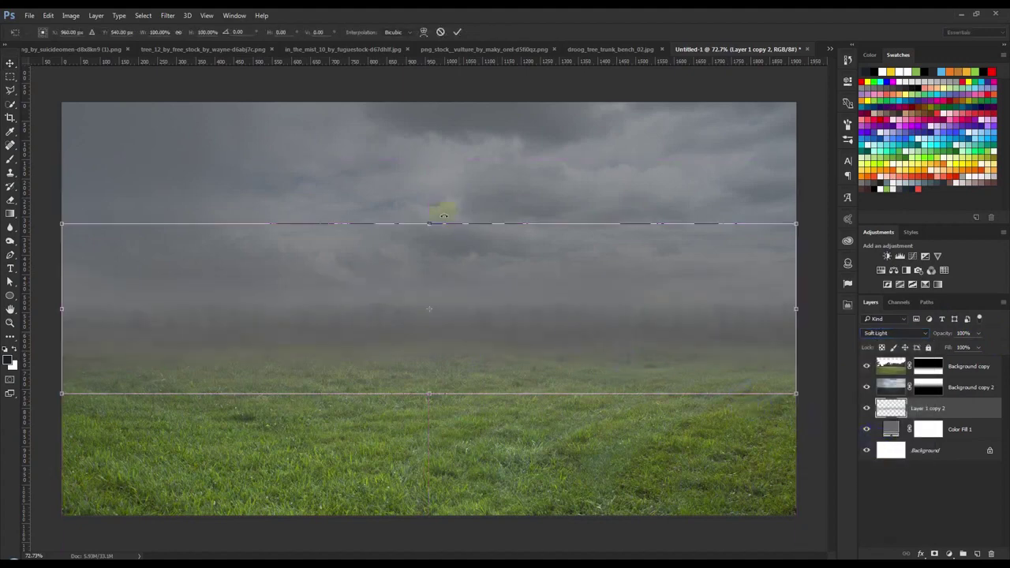
pyautogui.moveTo(432, 222); pyautogui.dragTo(432, 210)
pyautogui.moveTo(468, 284); pyautogui.dragTo(467, 269)
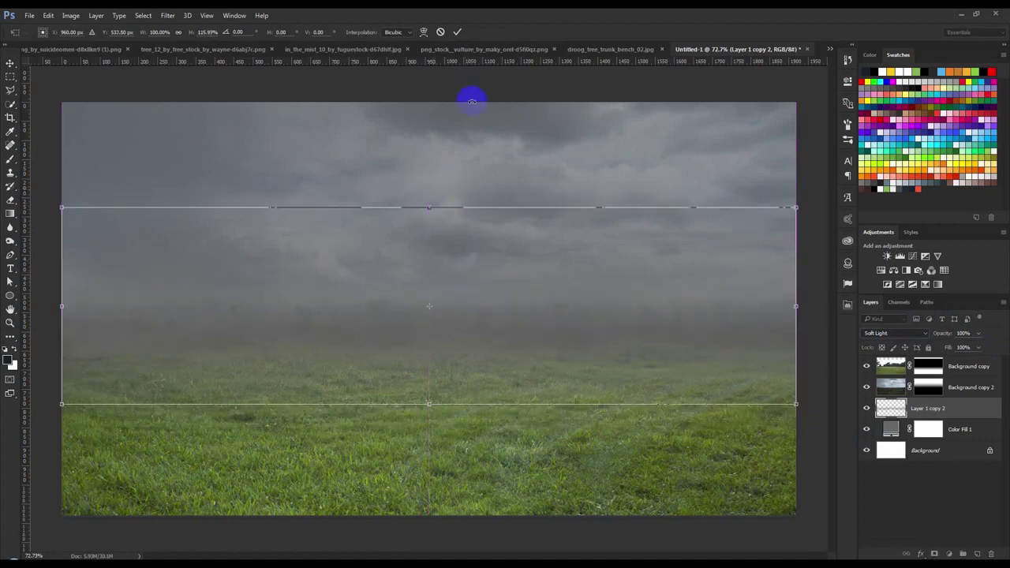
pyautogui.click(458, 32)
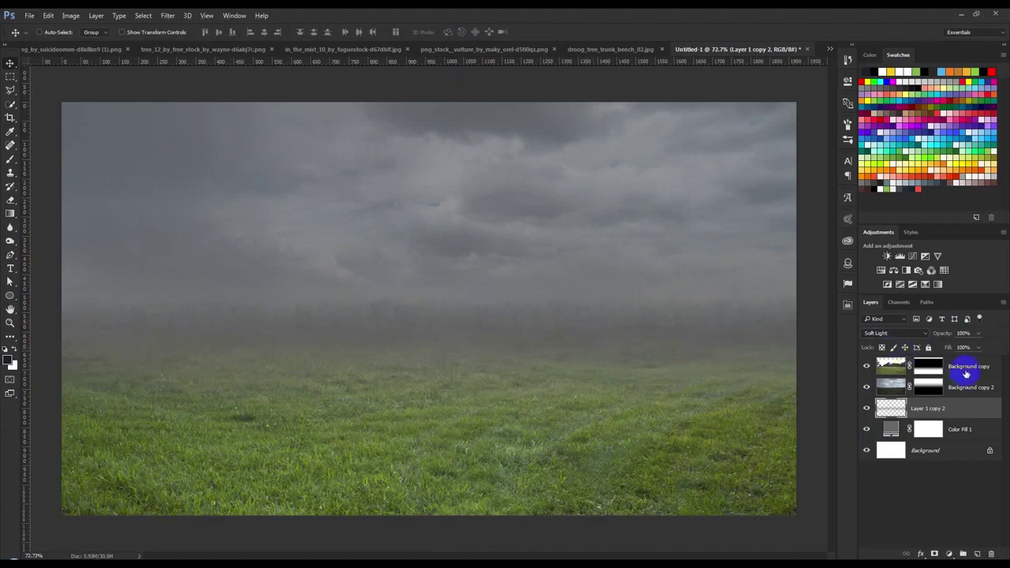
pyautogui.click(966, 371)
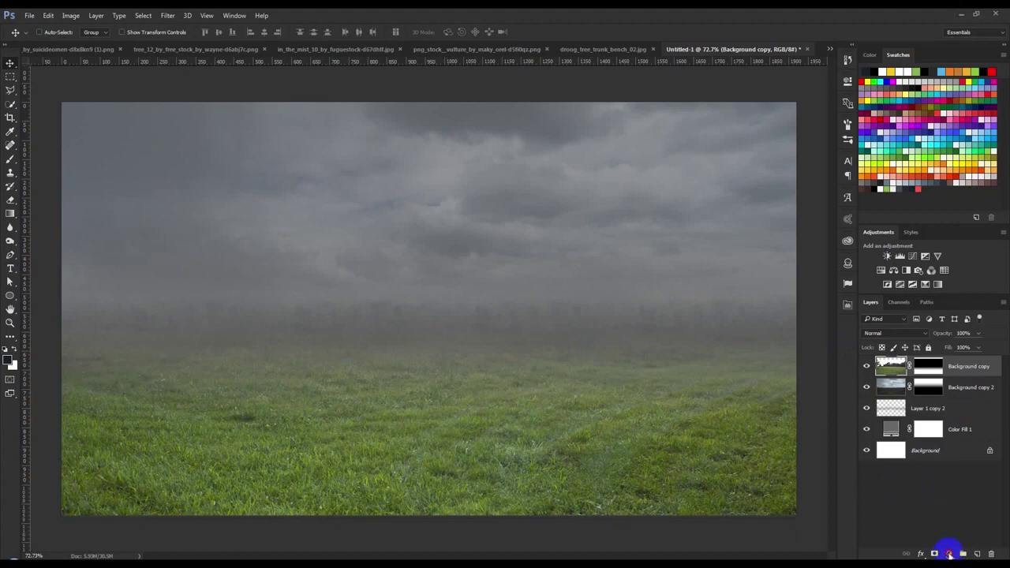
# Add a Hue/Saturation layer clipped to Background copy with saturation lowered to -40.
pyautogui.click(949, 554)
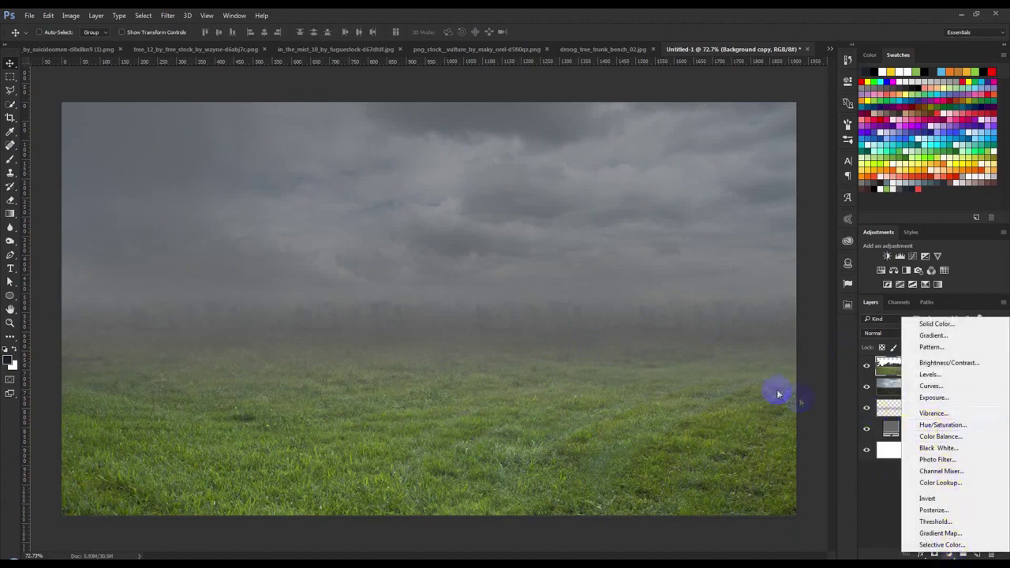
pyautogui.click(780, 395)
pyautogui.click(951, 552)
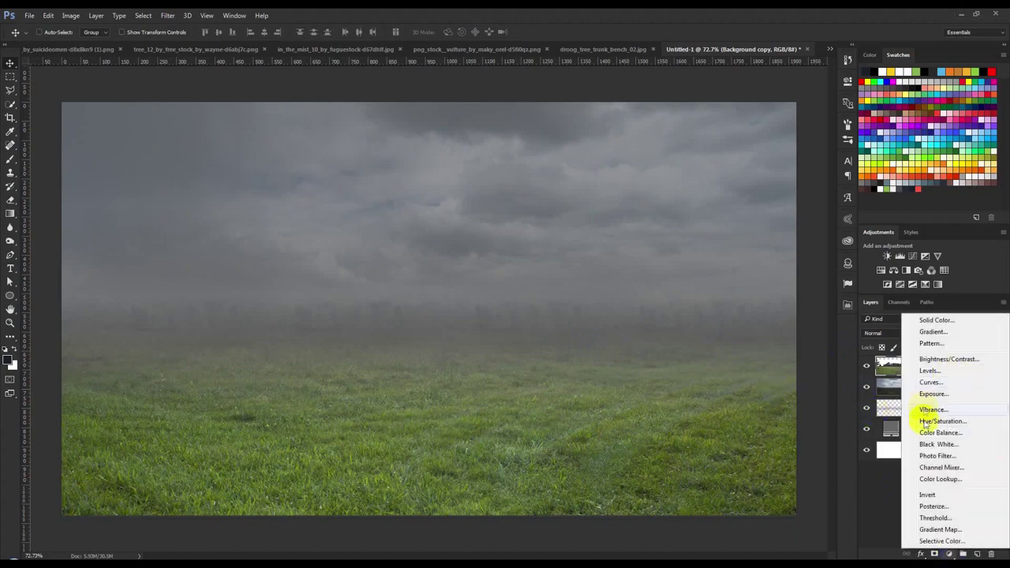
pyautogui.click(933, 421)
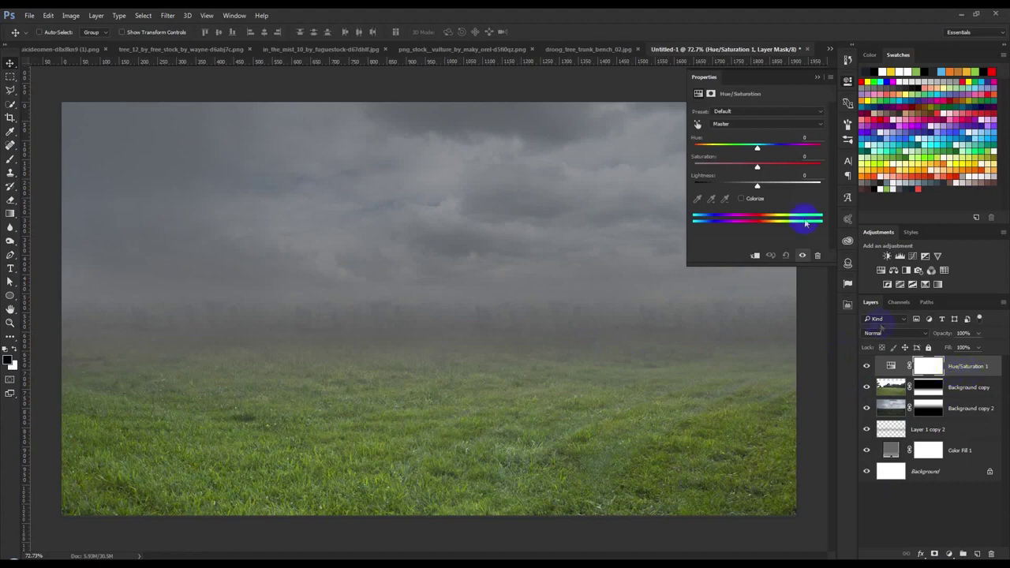
pyautogui.moveTo(756, 168); pyautogui.dragTo(737, 173)
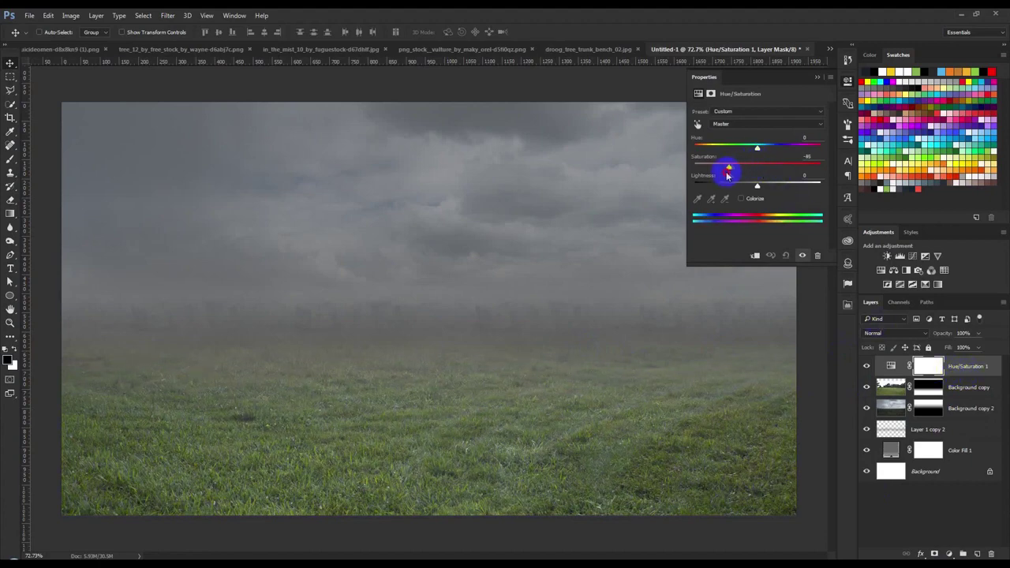
pyautogui.hotkey('ctrl', 'z')
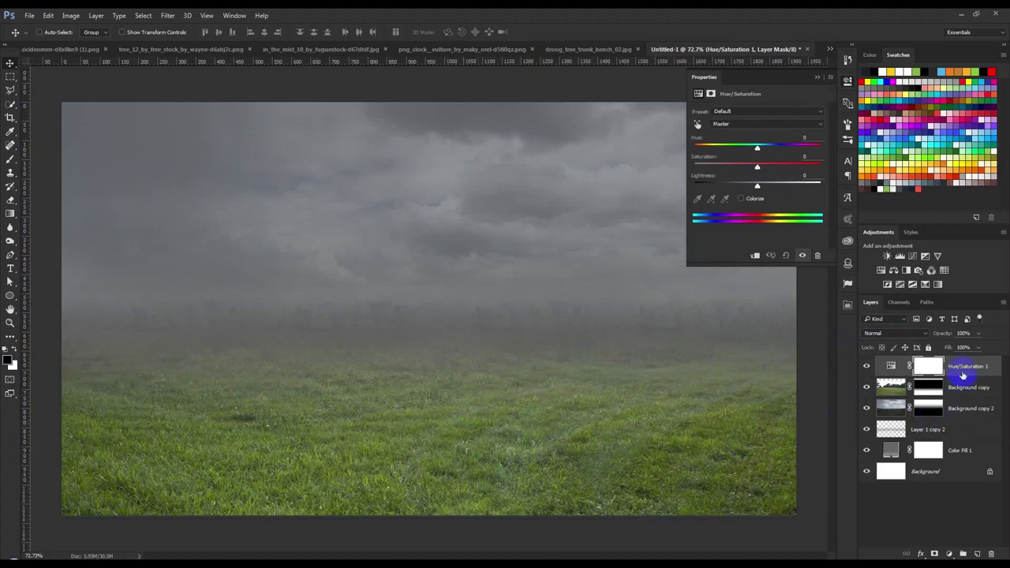
pyautogui.rightClick(963, 374)
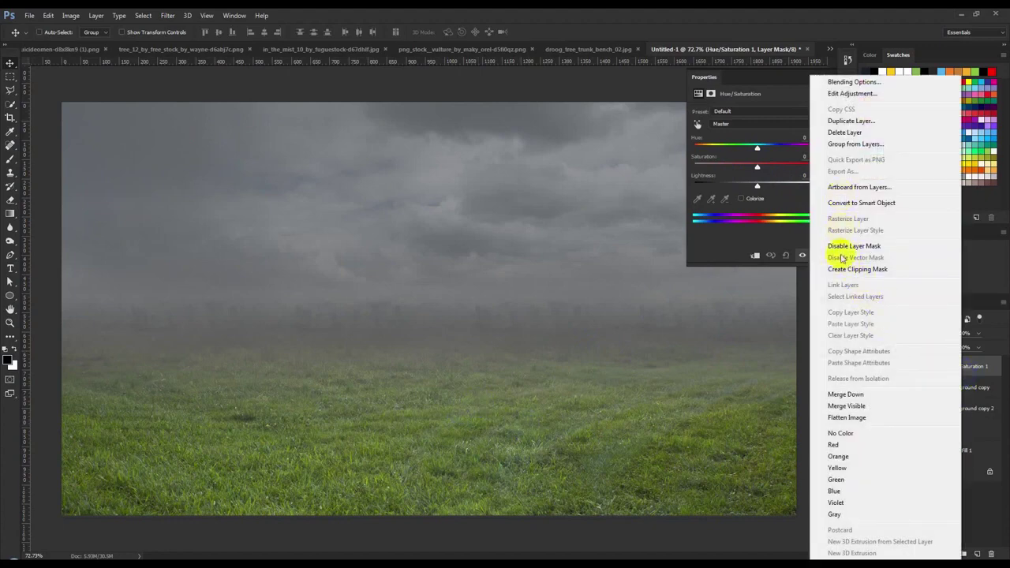
pyautogui.click(857, 269)
pyautogui.moveTo(757, 167); pyautogui.dragTo(747, 168)
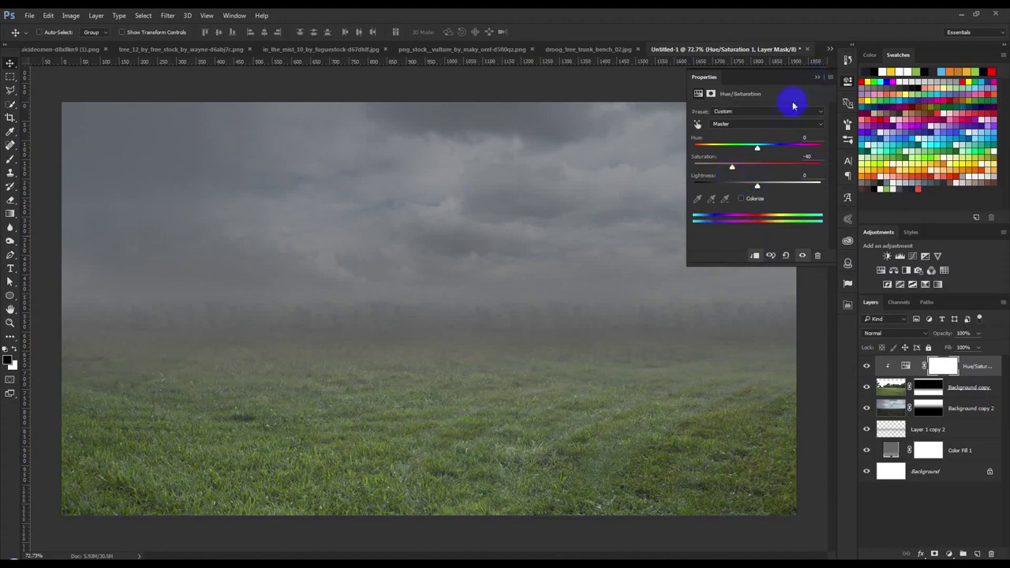
pyautogui.click(813, 82)
pyautogui.doubleClick(891, 450)
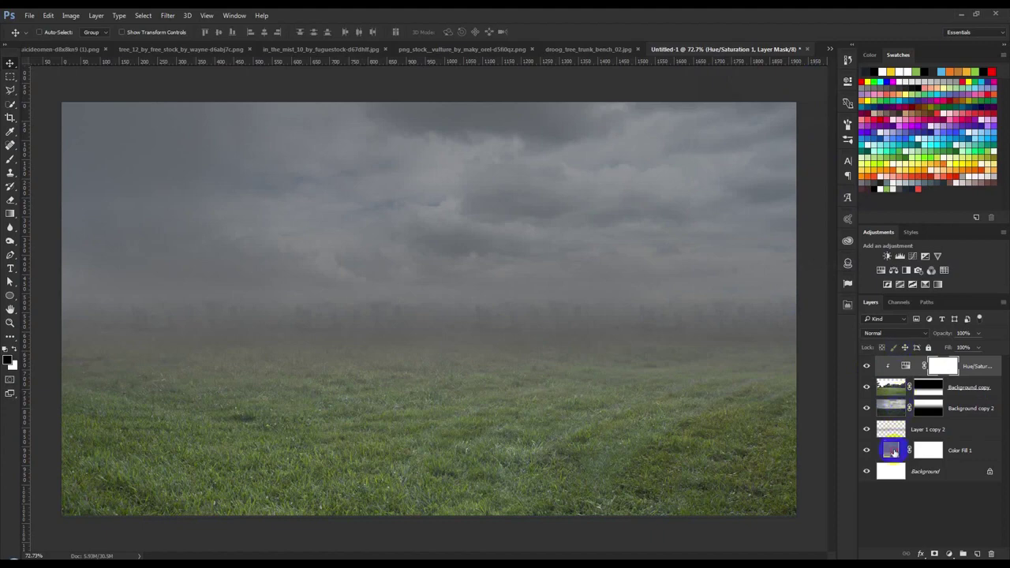
# Change Color Fill 1 to a lighter 696969 grey sampled from the scene.
pyautogui.click(674, 336)
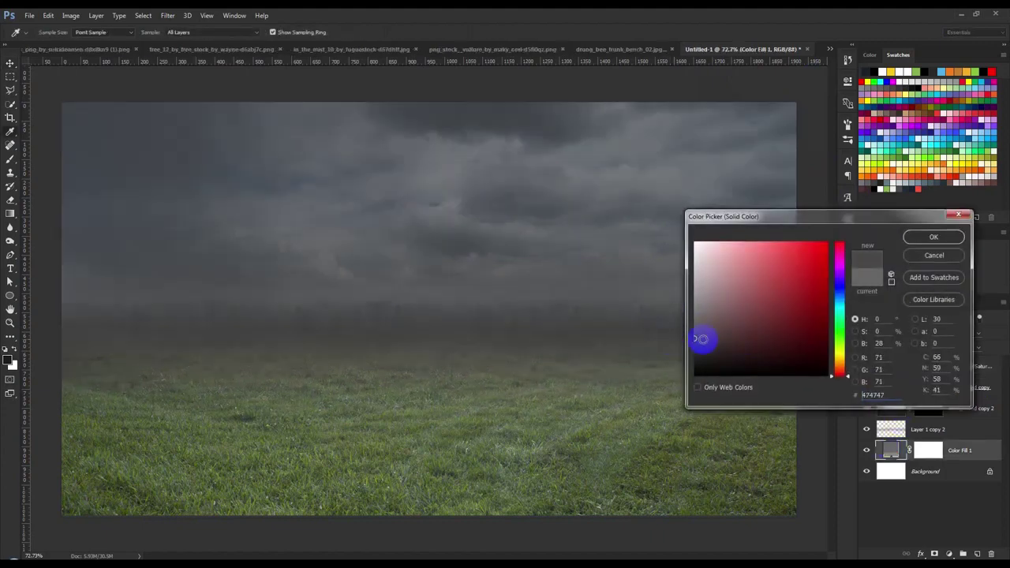
pyautogui.moveTo(694, 338); pyautogui.dragTo(683, 316)
pyautogui.click(925, 240)
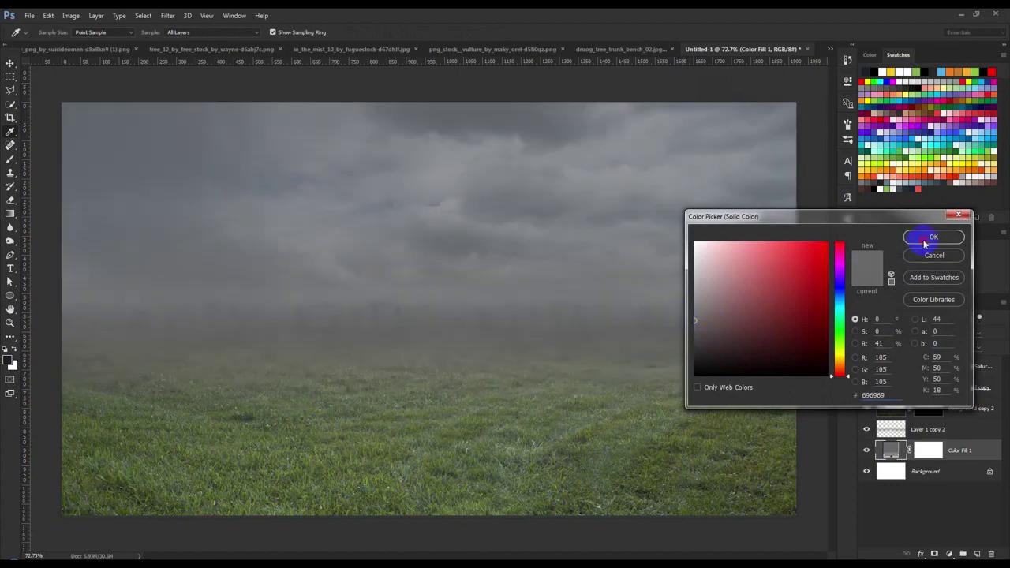
# Group the layers from Hue/Saturation 1 down to Color Fill 1 into a group named BG.
pyautogui.click(979, 368)
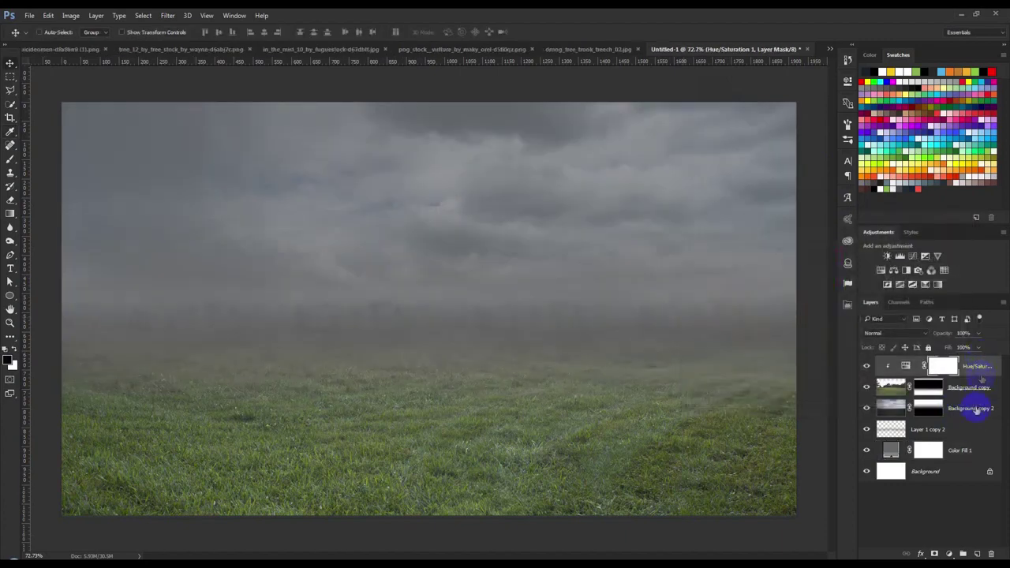
pyautogui.click(977, 446)
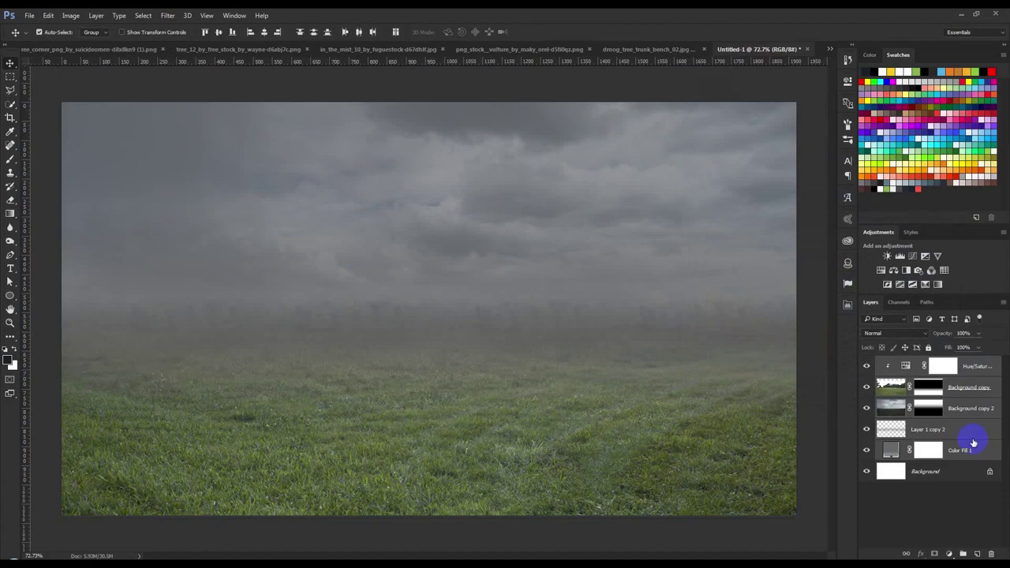
pyautogui.hotkey('ctrl', 'g')
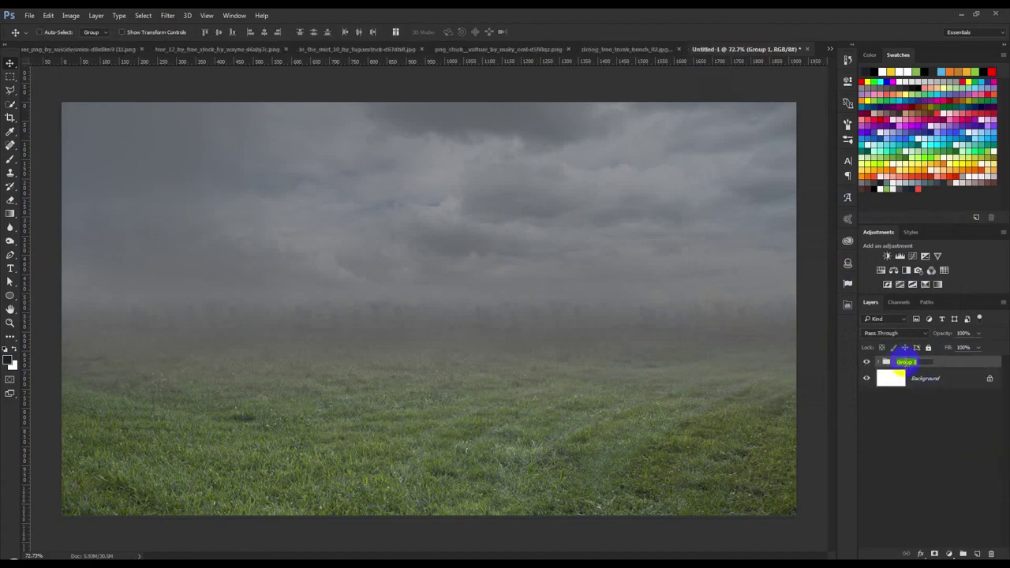
pyautogui.write('BG')
pyautogui.press('Return')
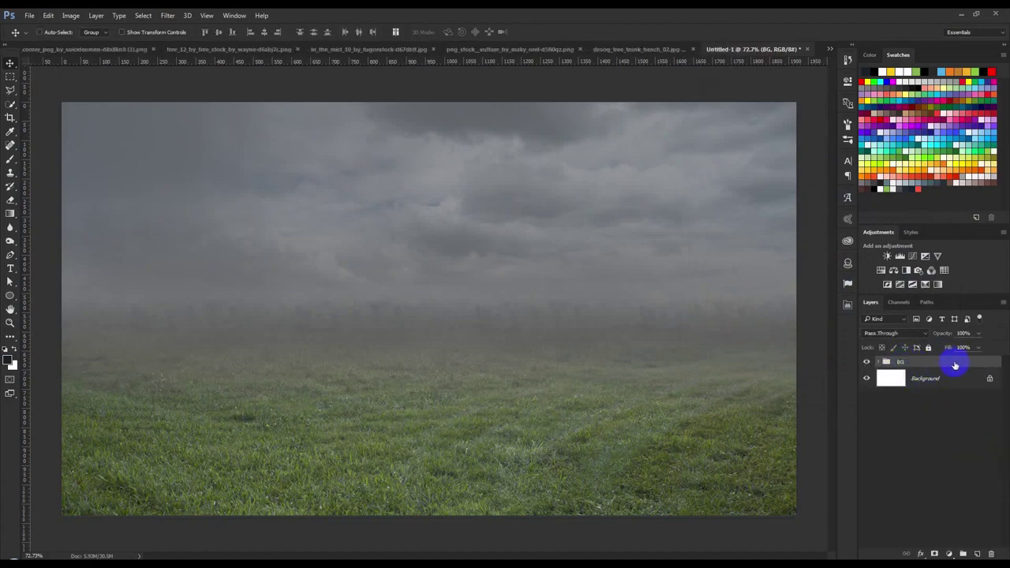
pyautogui.hotkey('ctrl', 's')
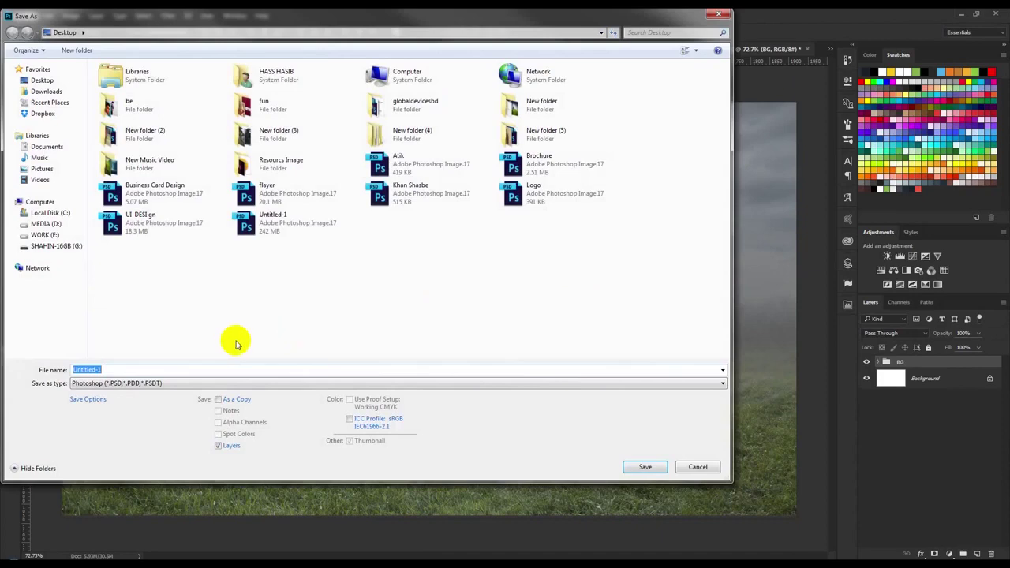
# Save the document as a PSD named Photo Manipulation.
pyautogui.write('Photo Manipulation')
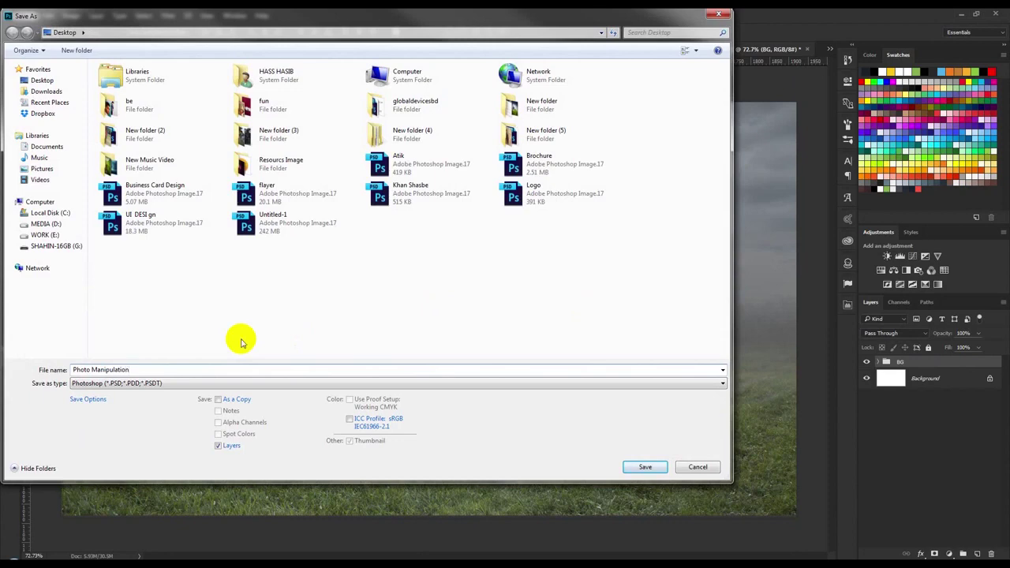
pyautogui.press('Return')
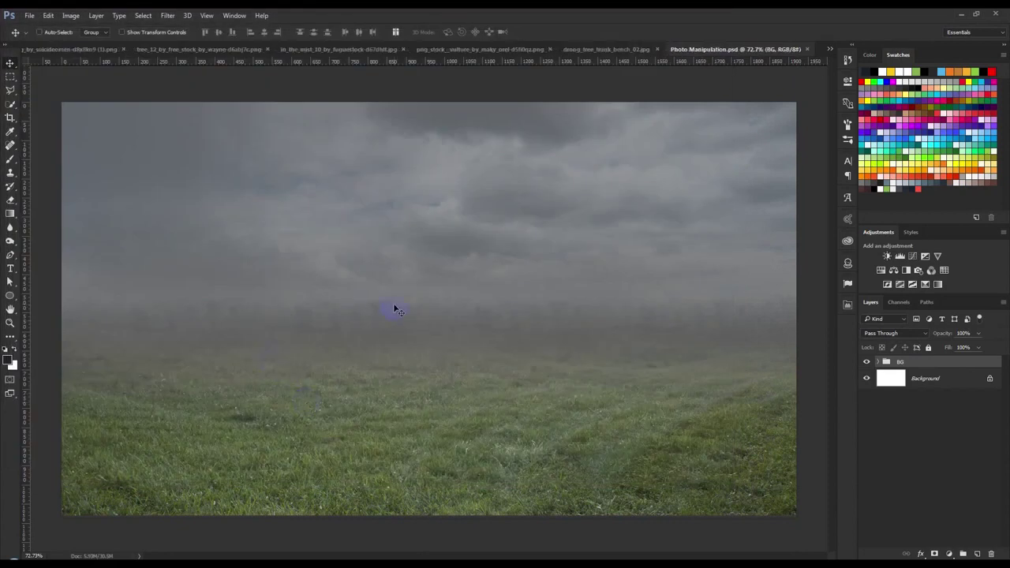
pyautogui.click(604, 49)
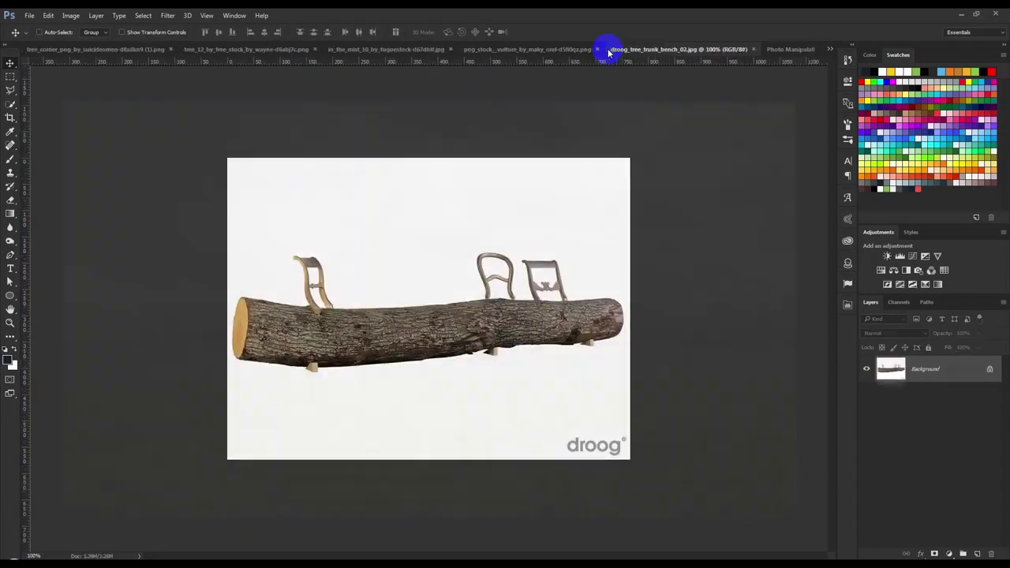
# Paint a Quick Selection along the log bench from its left end to the right.
pyautogui.scroll(3)
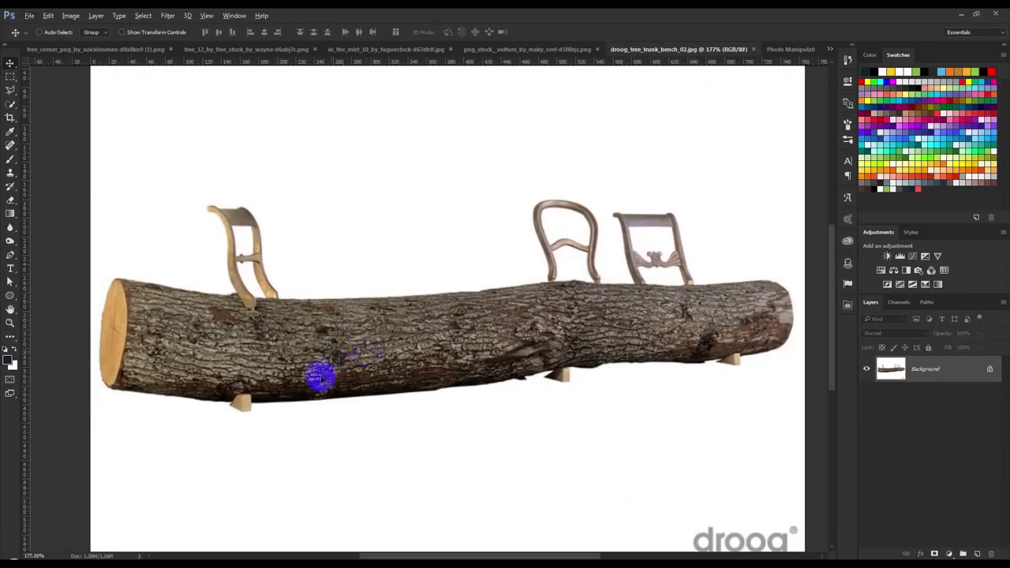
pyautogui.scroll(3)
pyautogui.scroll(3)
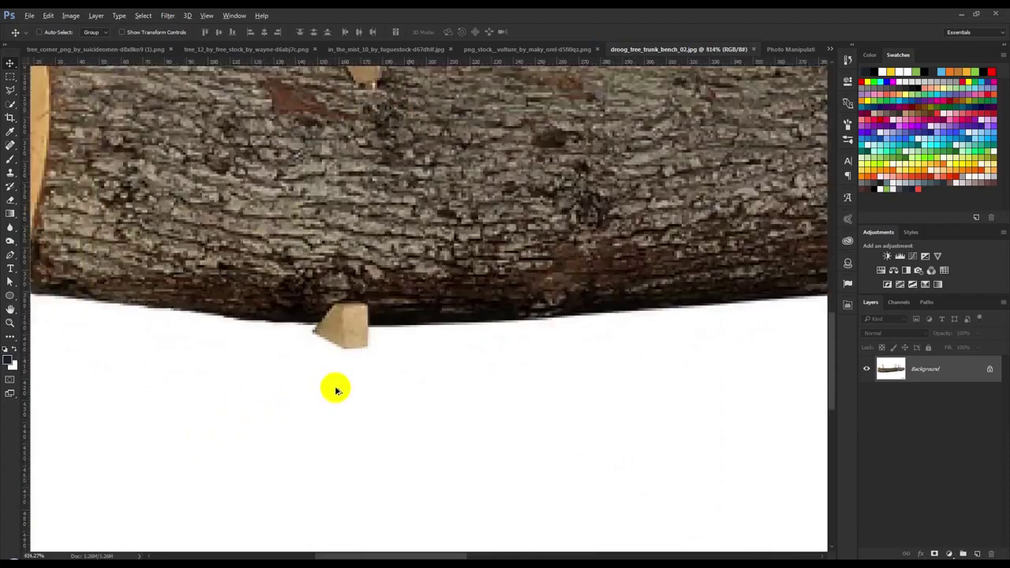
pyautogui.scroll(-3)
pyautogui.moveTo(11, 104); pyautogui.dragTo(56, 110)
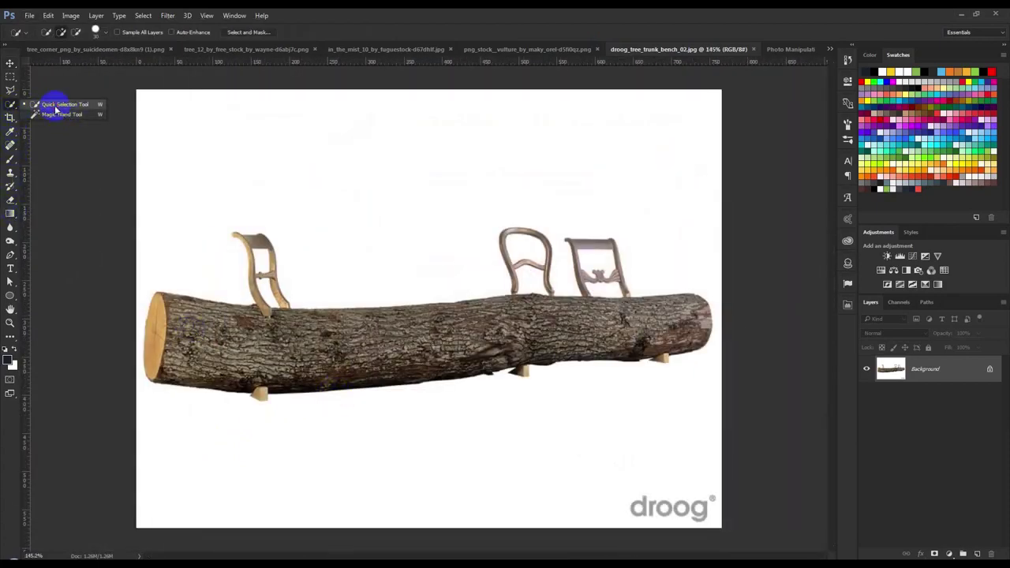
pyautogui.click(205, 340)
pyautogui.moveTo(197, 340); pyautogui.dragTo(261, 341)
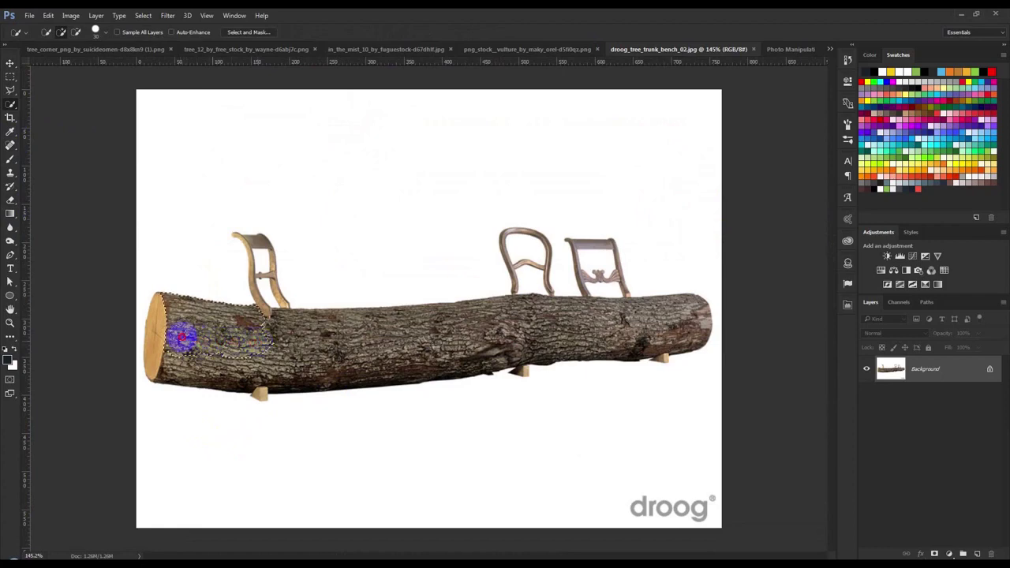
pyautogui.moveTo(172, 332); pyautogui.dragTo(619, 324)
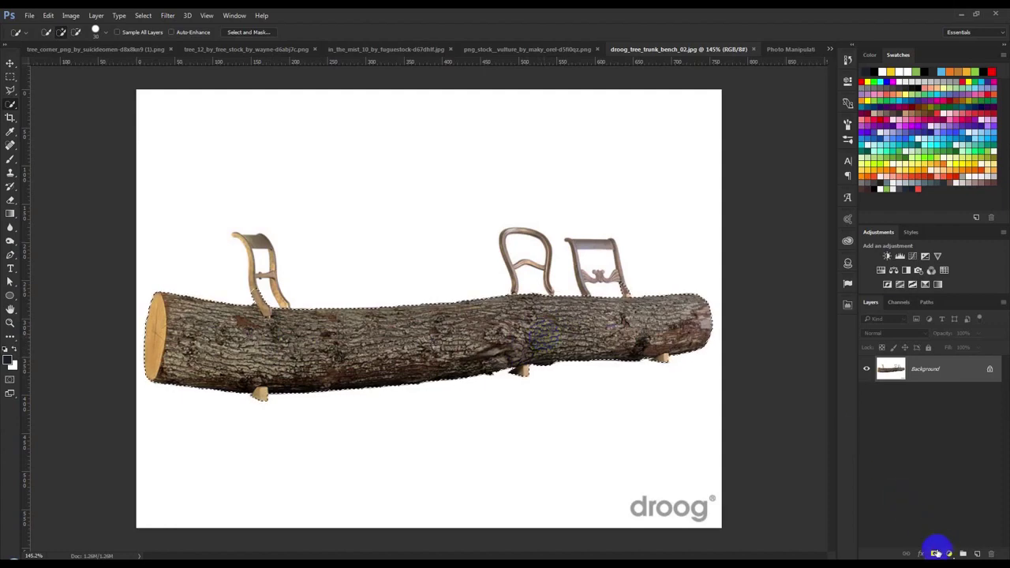
# Mask Layer 0 down to the selected log.
pyautogui.click(936, 553)
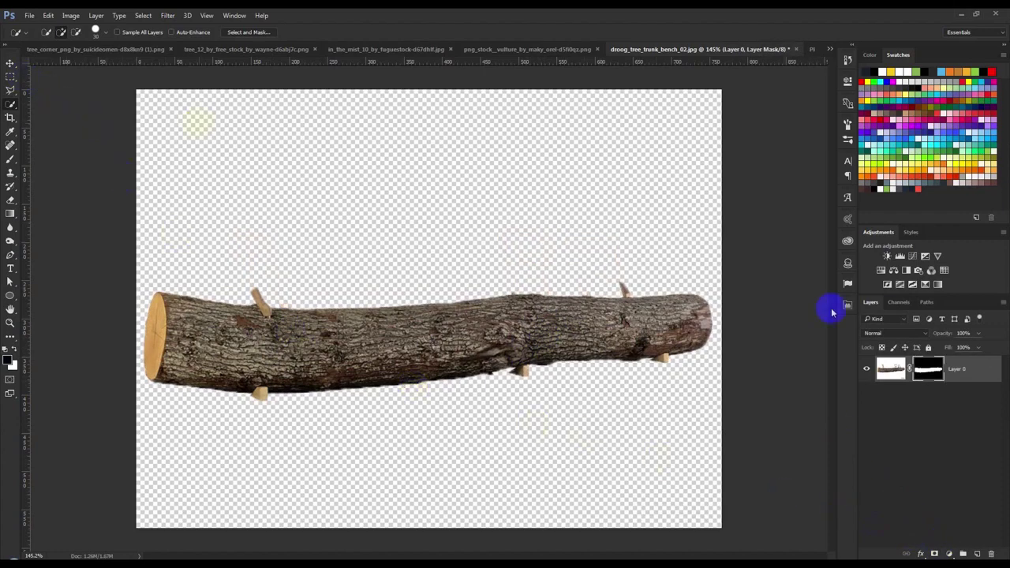
pyautogui.click(16, 63)
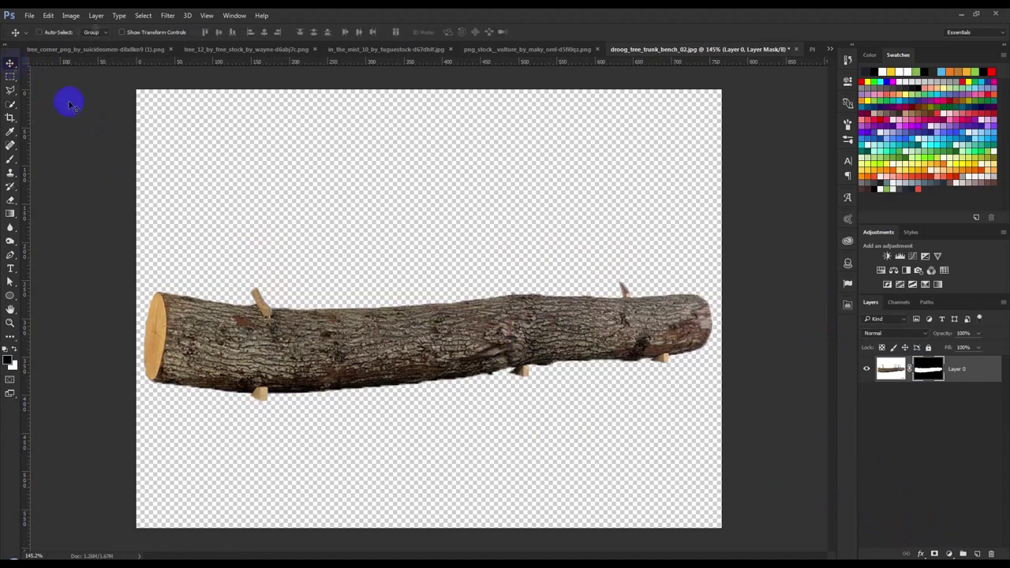
pyautogui.rightClick(925, 375)
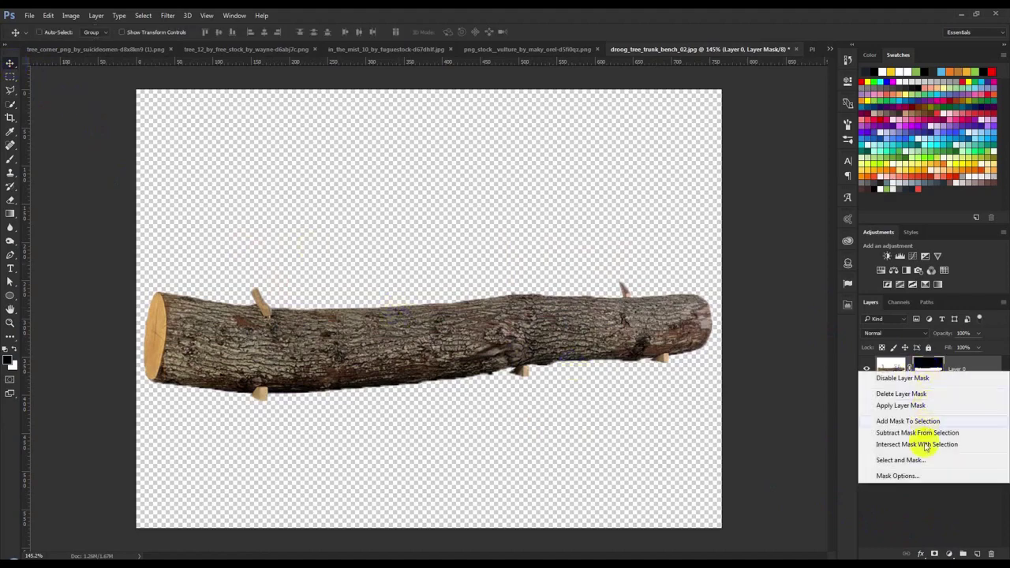
pyautogui.click(912, 462)
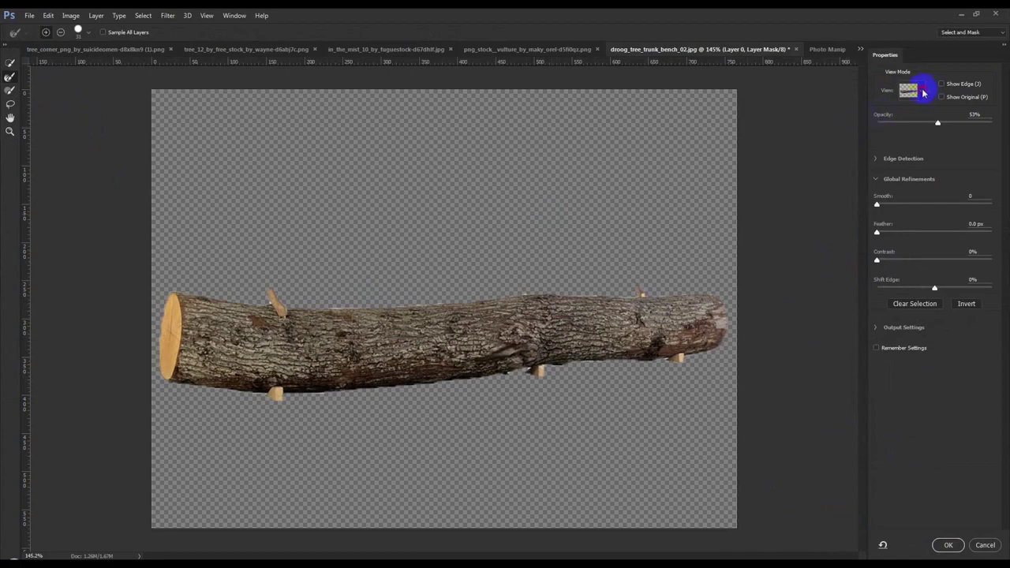
# Refine the log mask on a black preview with 44% contrast and negative Shift Edge, then apply.
pyautogui.click(925, 93)
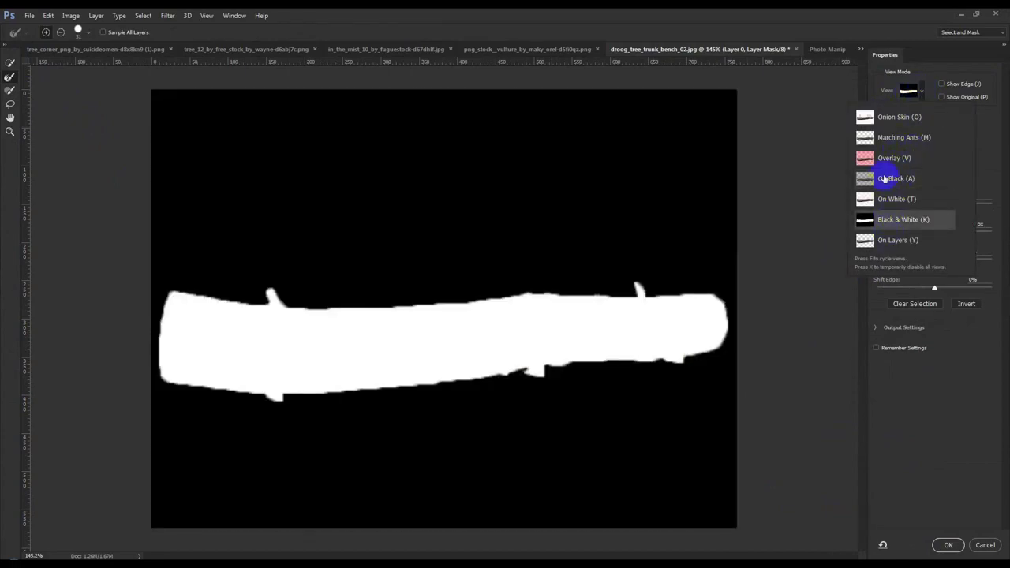
pyautogui.click(884, 178)
pyautogui.click(942, 52)
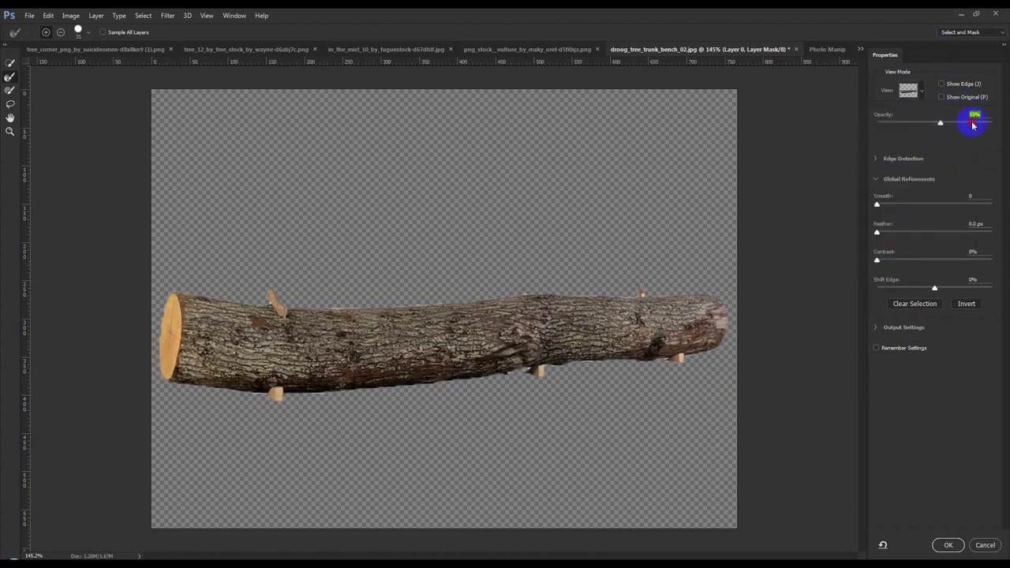
pyautogui.moveTo(974, 124); pyautogui.dragTo(1007, 125)
pyautogui.click(261, 394)
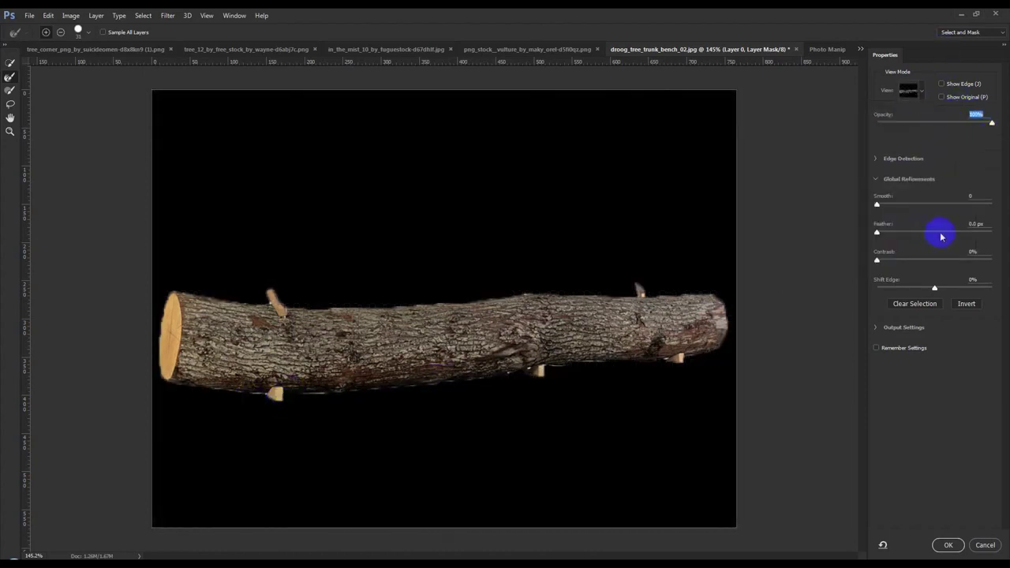
pyautogui.moveTo(878, 261); pyautogui.dragTo(928, 264)
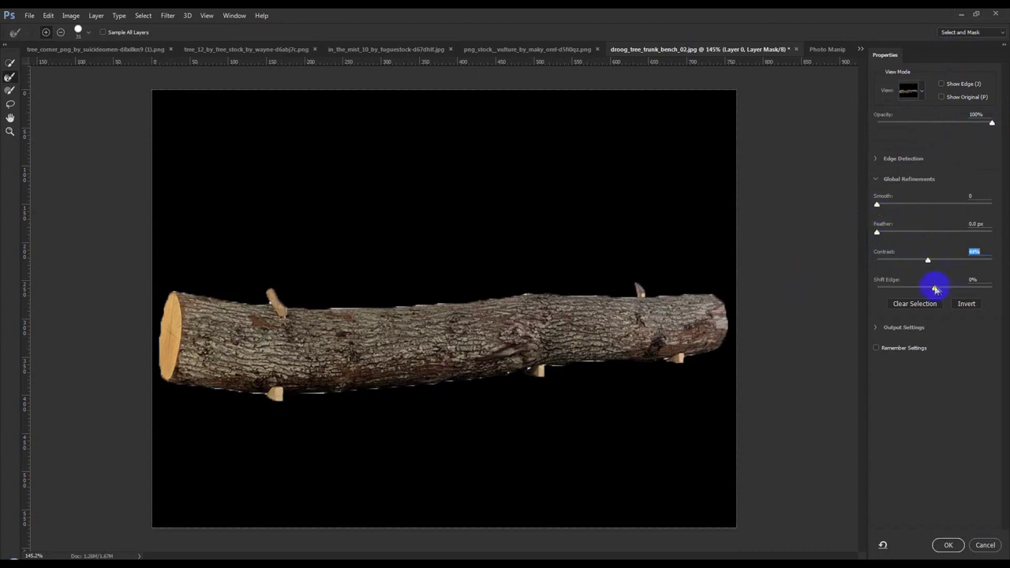
pyautogui.moveTo(925, 291); pyautogui.dragTo(915, 291)
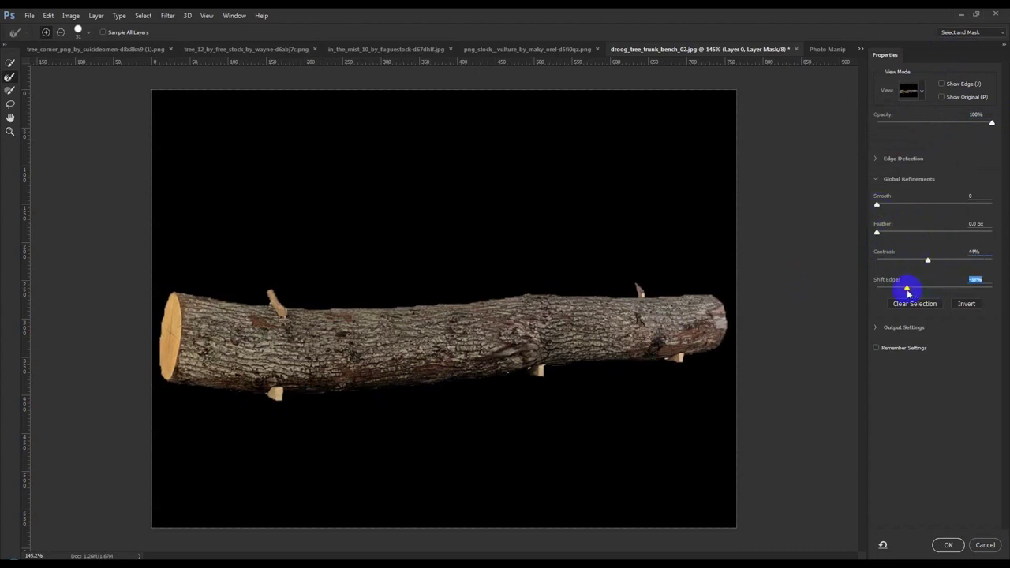
pyautogui.click(950, 545)
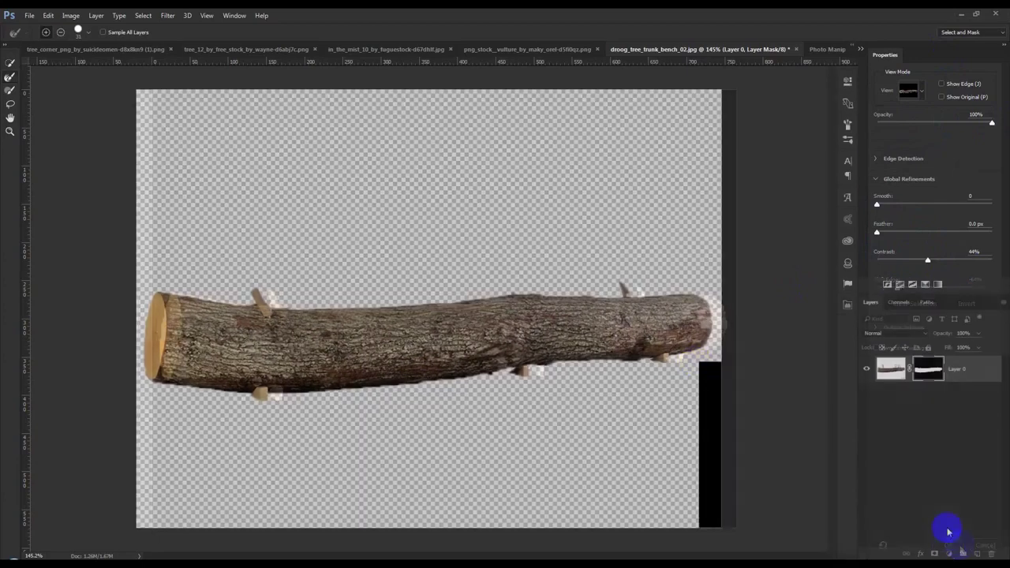
# Try dragging the log layer toward the other document, then return it to the canvas centre.
pyautogui.click(253, 294)
pyautogui.rightClick(974, 371)
pyautogui.click(869, 343)
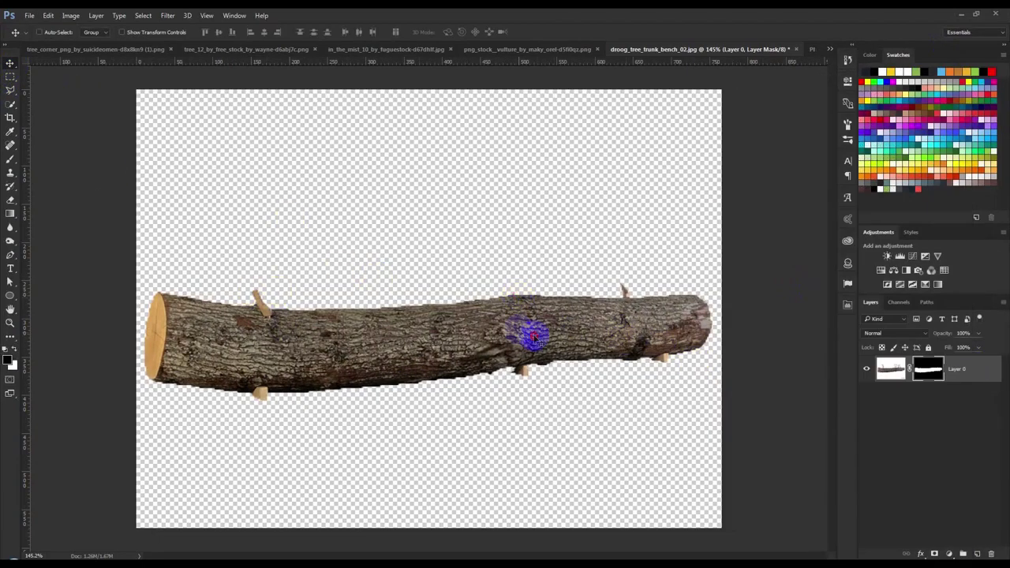
pyautogui.moveTo(529, 334); pyautogui.dragTo(574, 38)
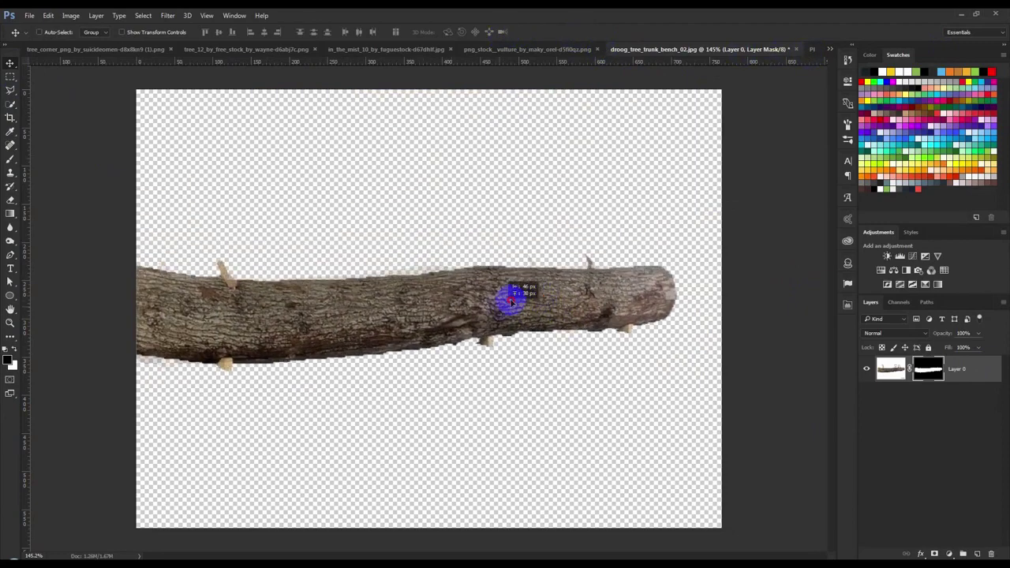
pyautogui.moveTo(783, 50); pyautogui.dragTo(569, 278)
# Duplicate the log layer into Photo Manipulation.psd and close the tree-trunk document.
pyautogui.rightClick(976, 383)
pyautogui.click(991, 401)
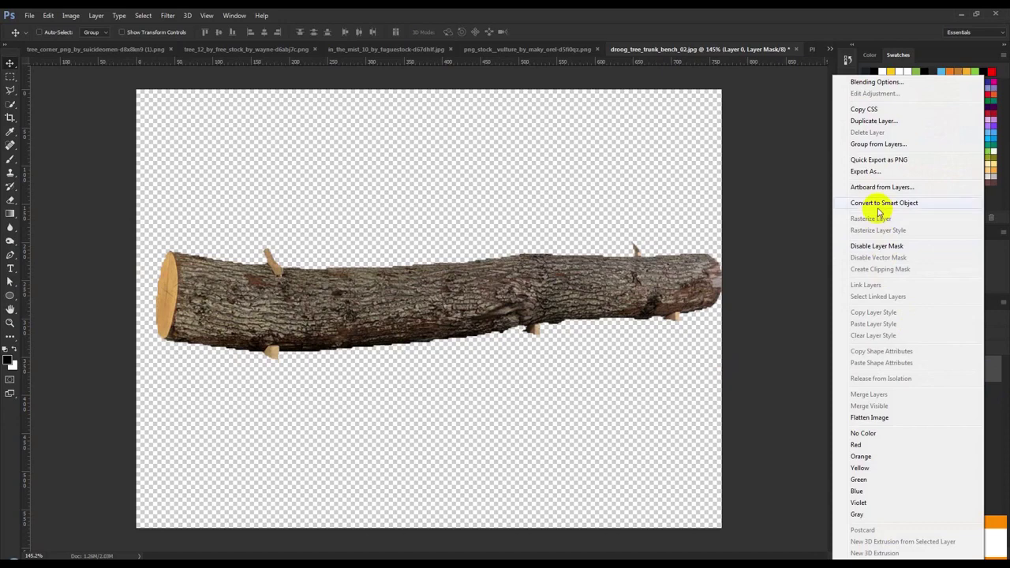
pyautogui.click(874, 121)
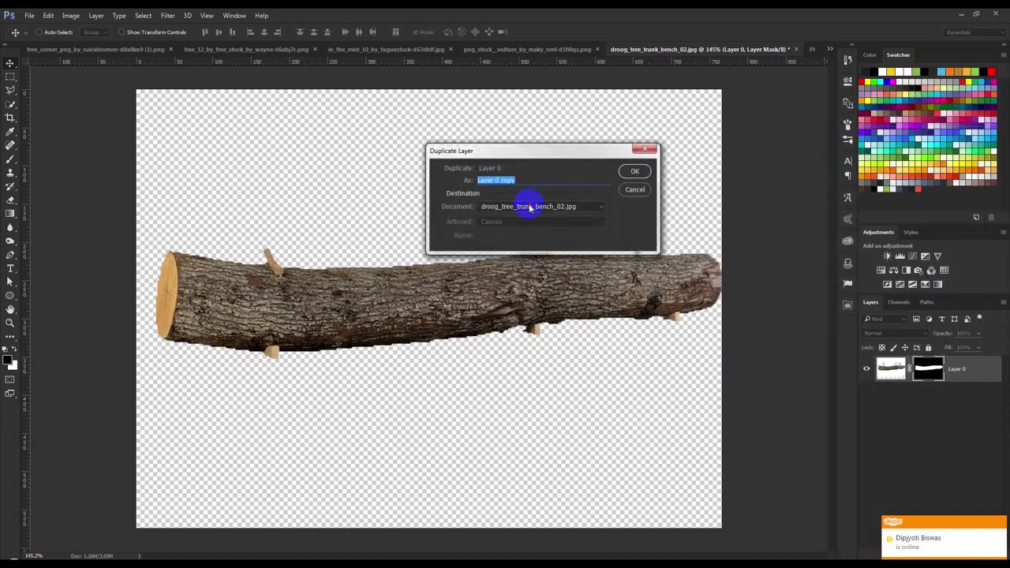
pyautogui.click(531, 207)
pyautogui.click(514, 256)
pyautogui.click(635, 171)
pyautogui.click(797, 52)
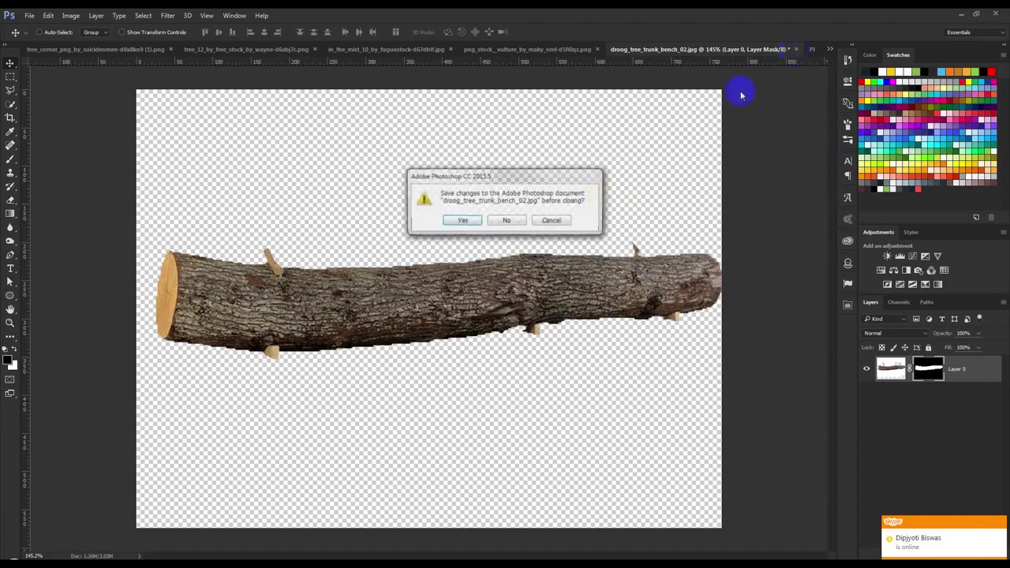
pyautogui.click(518, 219)
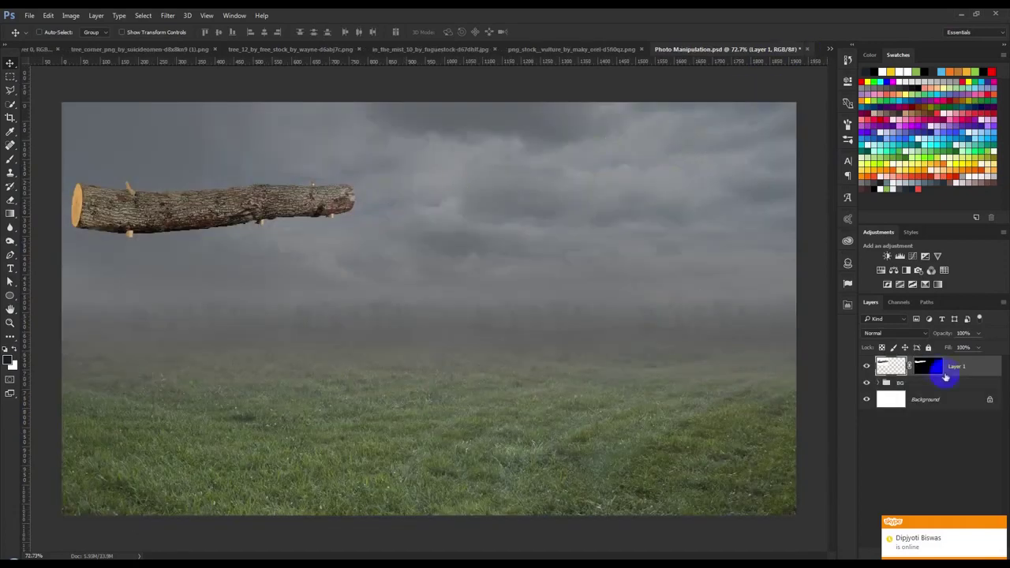
# Move the log down over the centre of the misty field.
pyautogui.moveTo(340, 284); pyautogui.dragTo(482, 416)
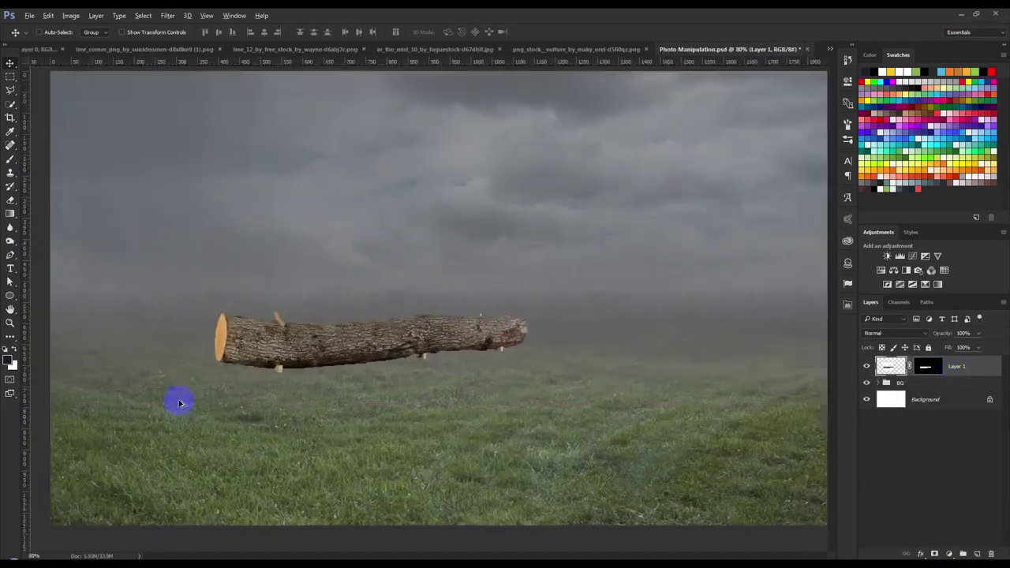
pyautogui.scroll(3)
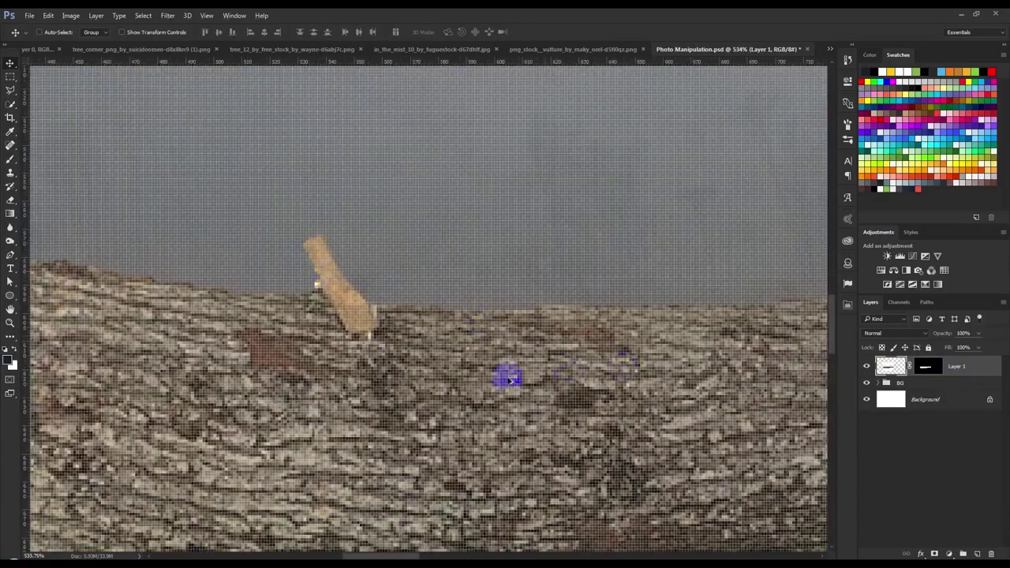
pyautogui.scroll(-3)
pyautogui.scroll(3)
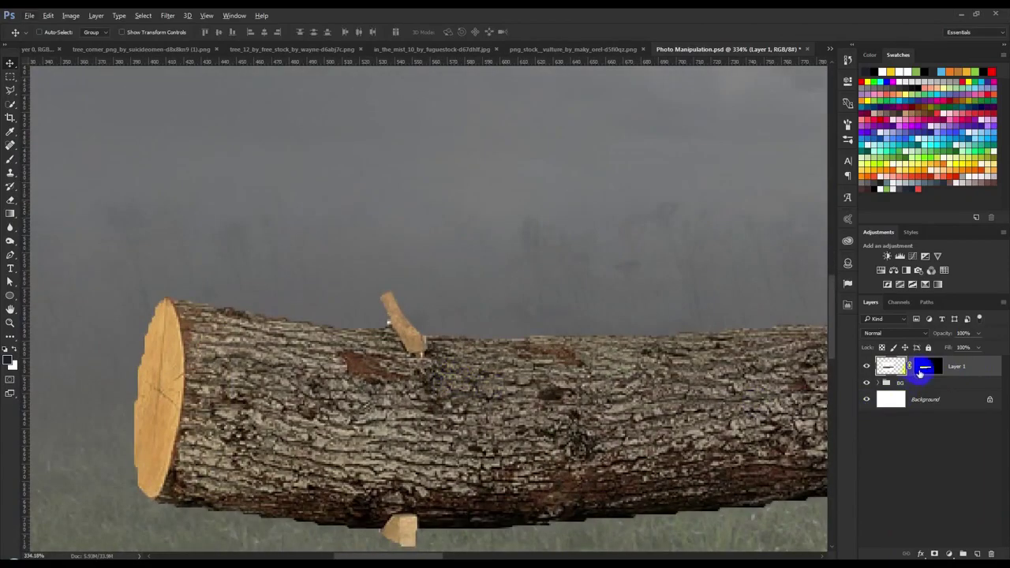
# Convert the log to a Smart Object, rasterize it to bake in the mask, and shift it 60 px left.
pyautogui.rightClick(965, 367)
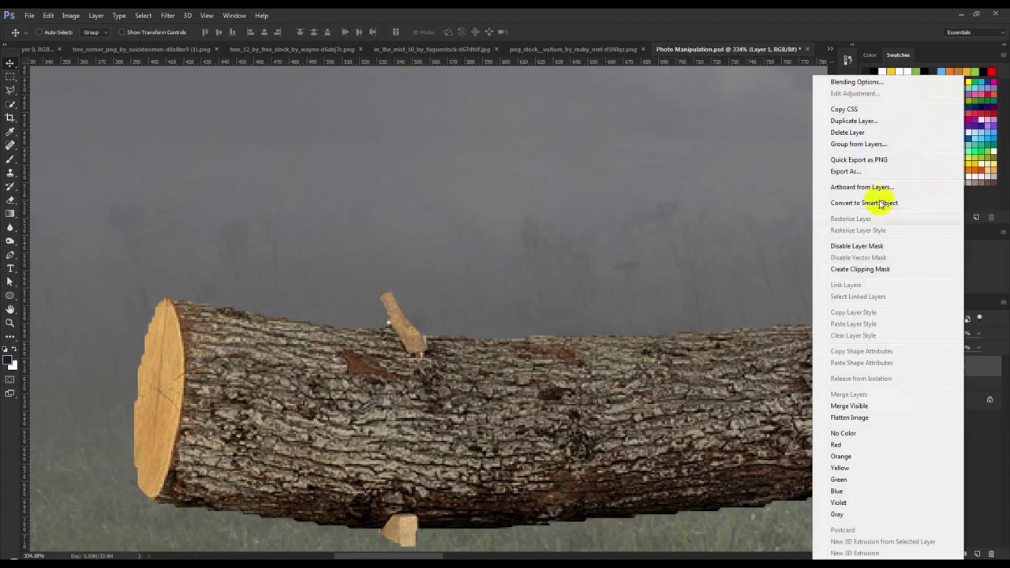
pyautogui.click(884, 203)
pyautogui.rightClick(918, 364)
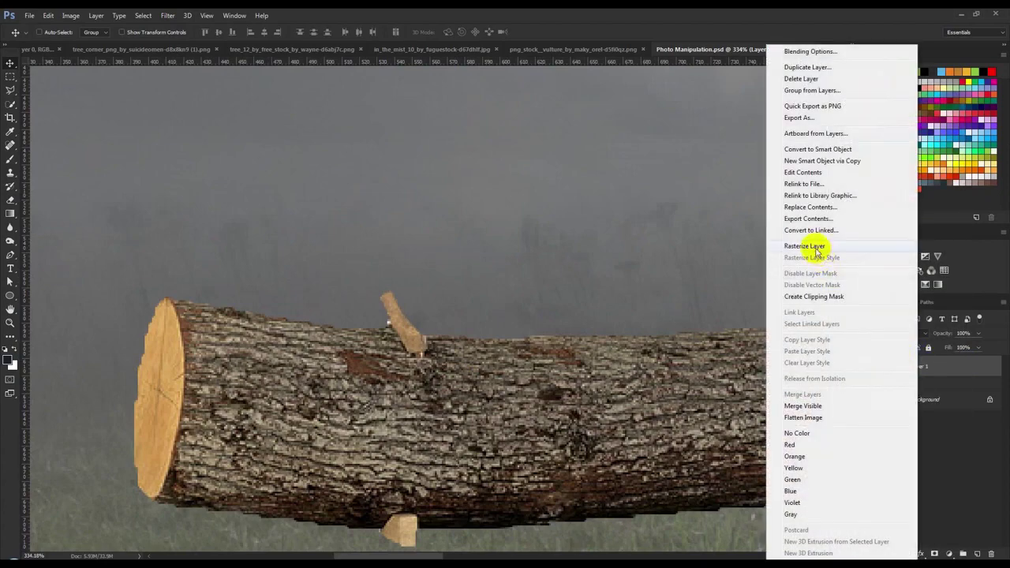
pyautogui.click(817, 246)
pyautogui.moveTo(601, 379); pyautogui.dragTo(555, 377)
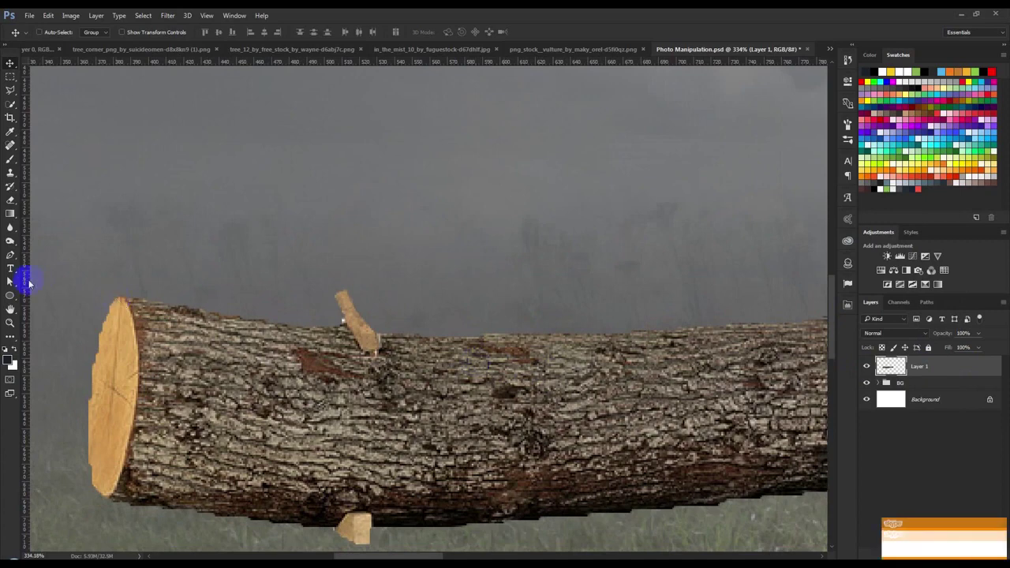
# Select the Eraser tool and bring up its brush size and softness options.
pyautogui.rightClick(10, 202)
pyautogui.click(55, 199)
pyautogui.rightClick(342, 237)
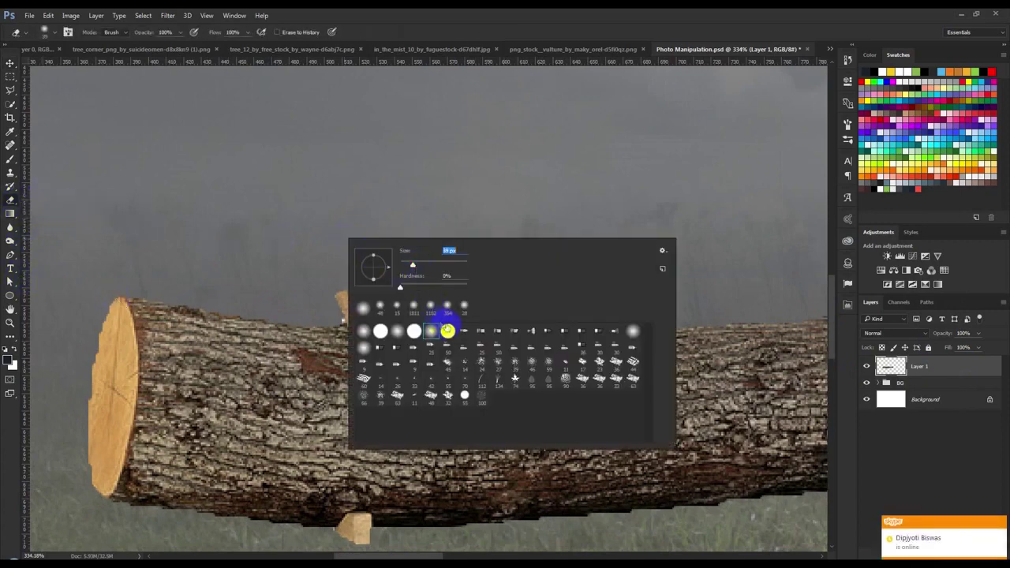
# With a soft eraser, remove the stump sticking out under the log.
pyautogui.click(292, 193)
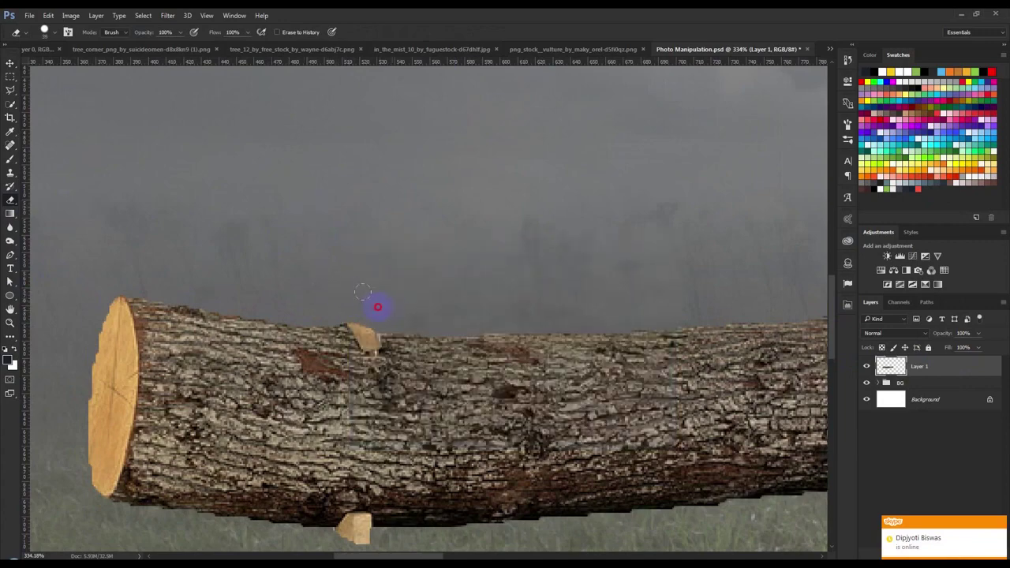
pyautogui.moveTo(394, 355); pyautogui.dragTo(348, 259)
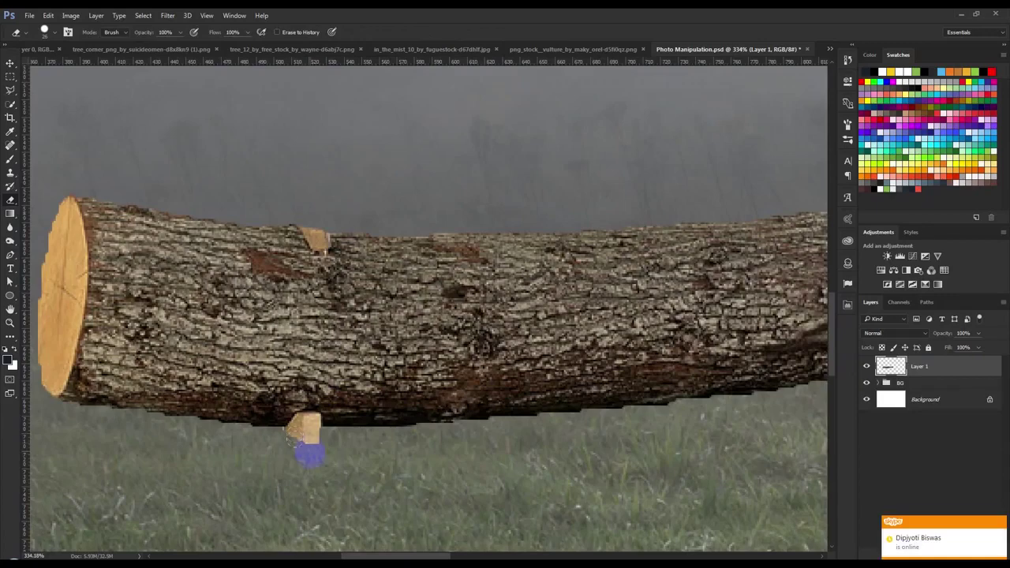
pyautogui.moveTo(309, 453); pyautogui.dragTo(321, 452)
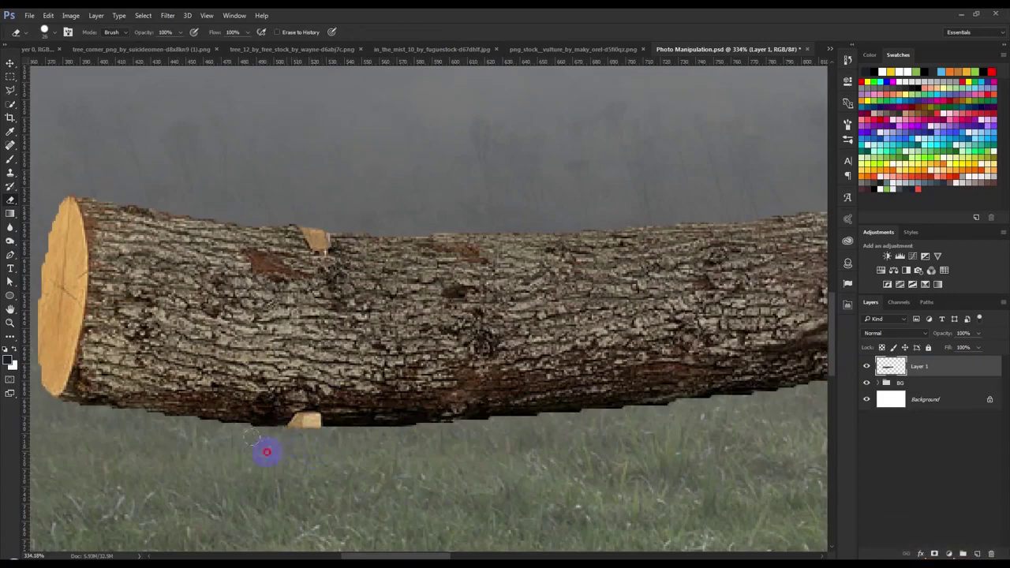
# Erase the twig near the log's right end and load Layer 1's outline as a selection.
pyautogui.moveTo(306, 444); pyautogui.dragTo(413, 402)
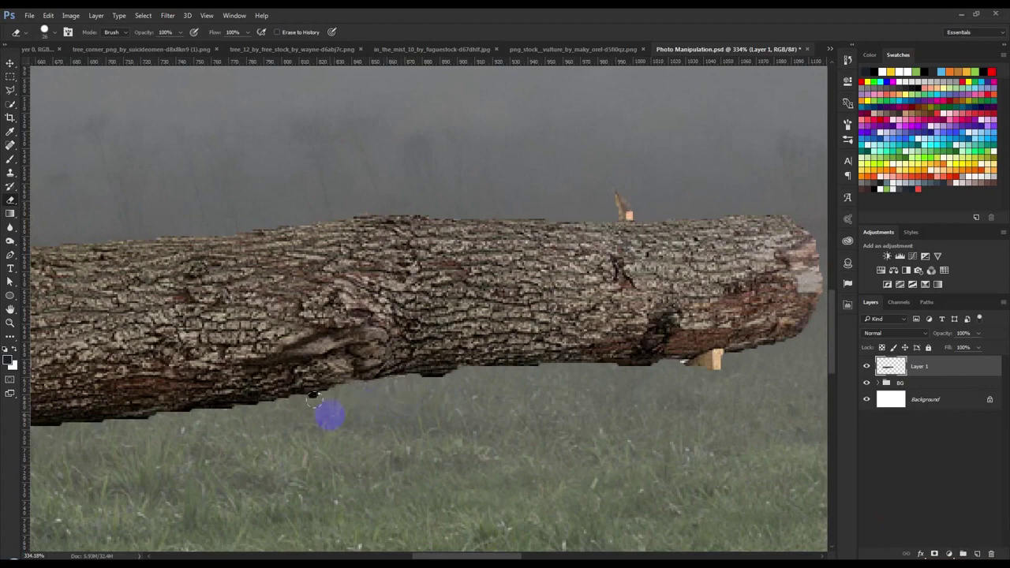
pyautogui.moveTo(456, 404); pyautogui.dragTo(319, 427)
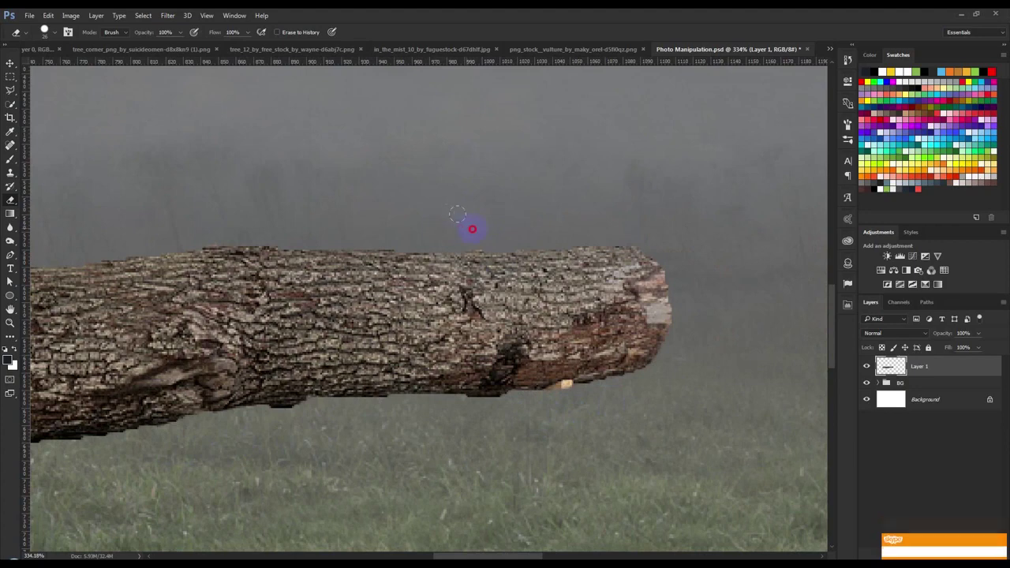
pyautogui.moveTo(472, 229); pyautogui.dragTo(513, 225)
pyautogui.click(892, 368)
pyautogui.rightClick(10, 198)
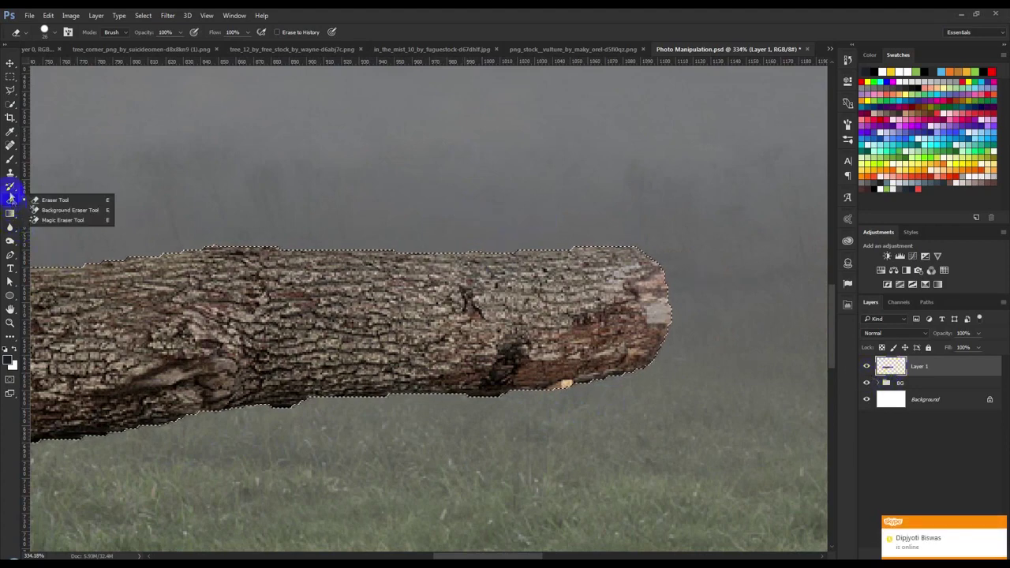
# With a 35 px soft Clone Stamp, clone bark over the trimmed spots on the log.
pyautogui.click(11, 173)
pyautogui.rightClick(11, 175)
pyautogui.click(59, 168)
pyautogui.rightClick(573, 331)
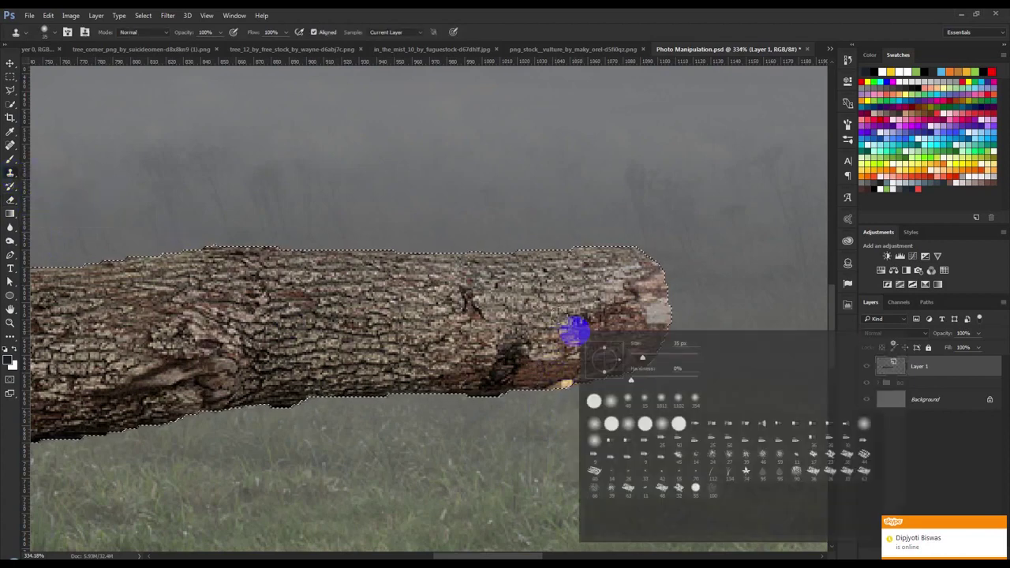
pyautogui.click(643, 30)
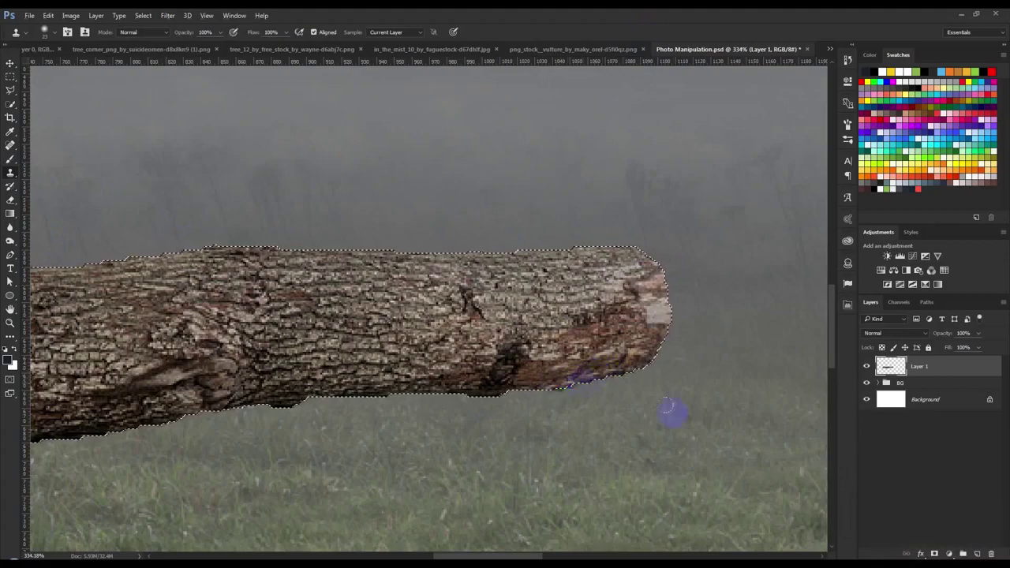
pyautogui.hscroll(-3)
pyautogui.moveTo(384, 366); pyautogui.dragTo(652, 354)
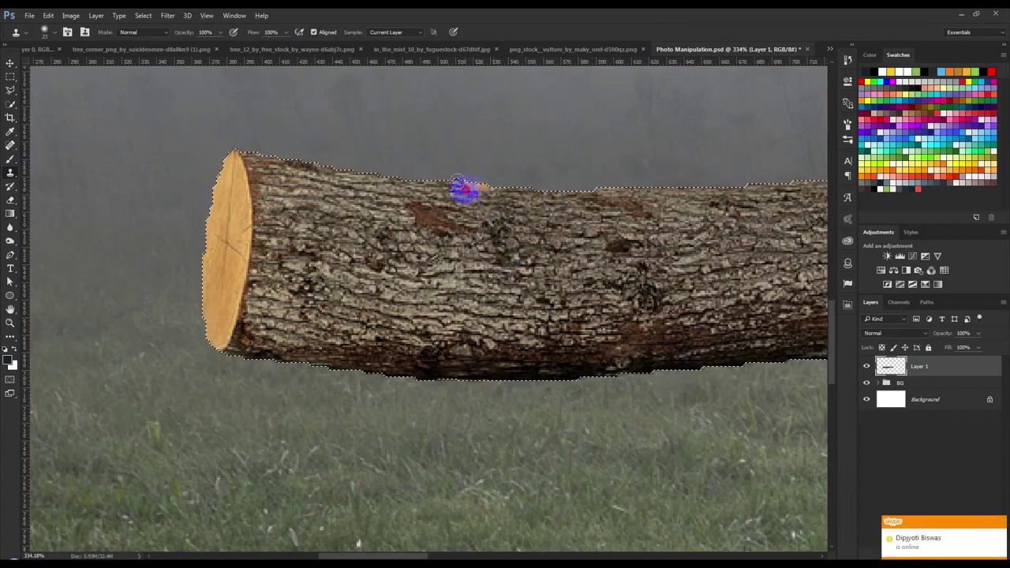
pyautogui.click(476, 188)
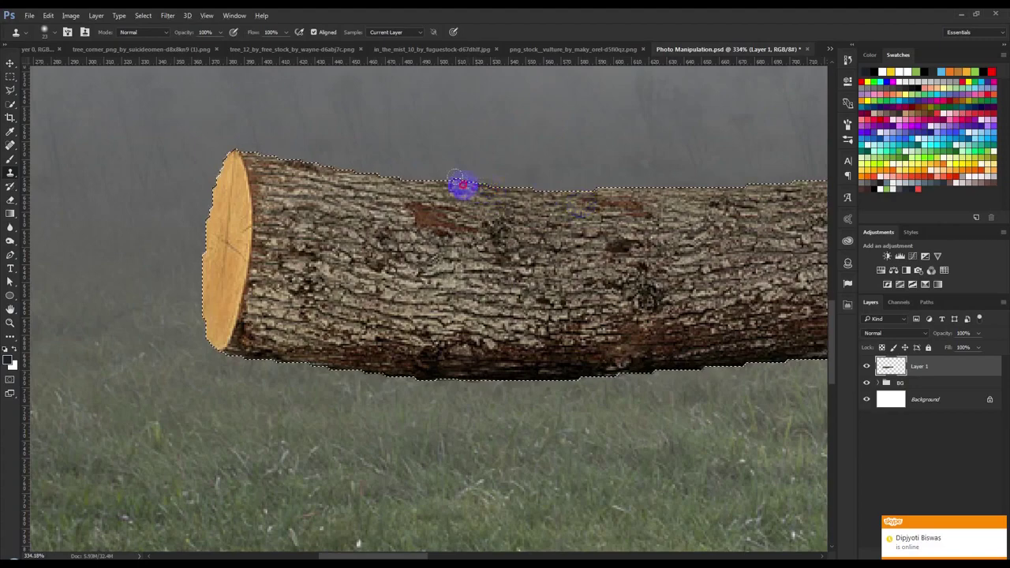
pyautogui.scroll(-3)
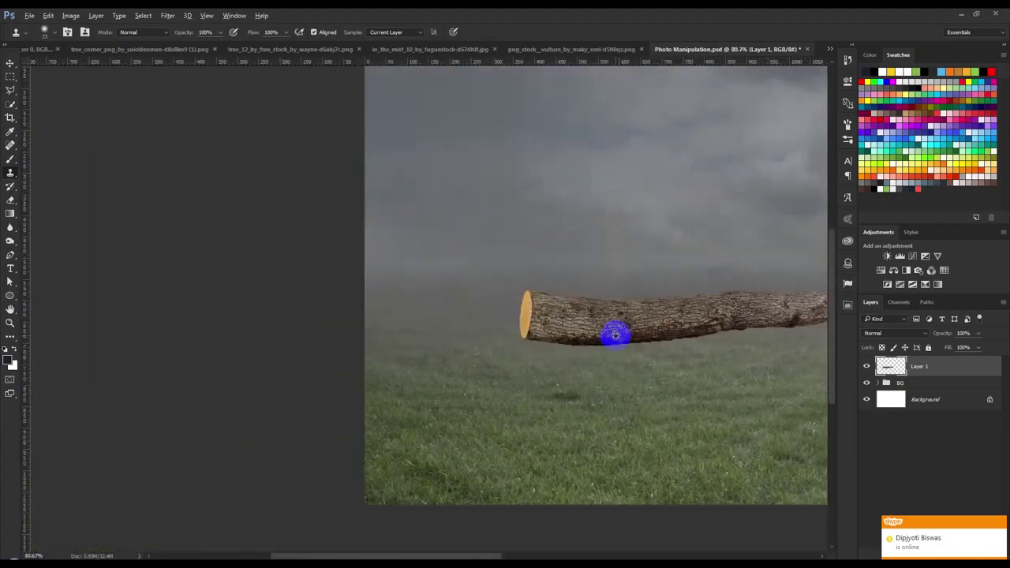
pyautogui.scroll(3)
# Convert the log layer to a smart object and flip it horizontally.
pyautogui.press('v')
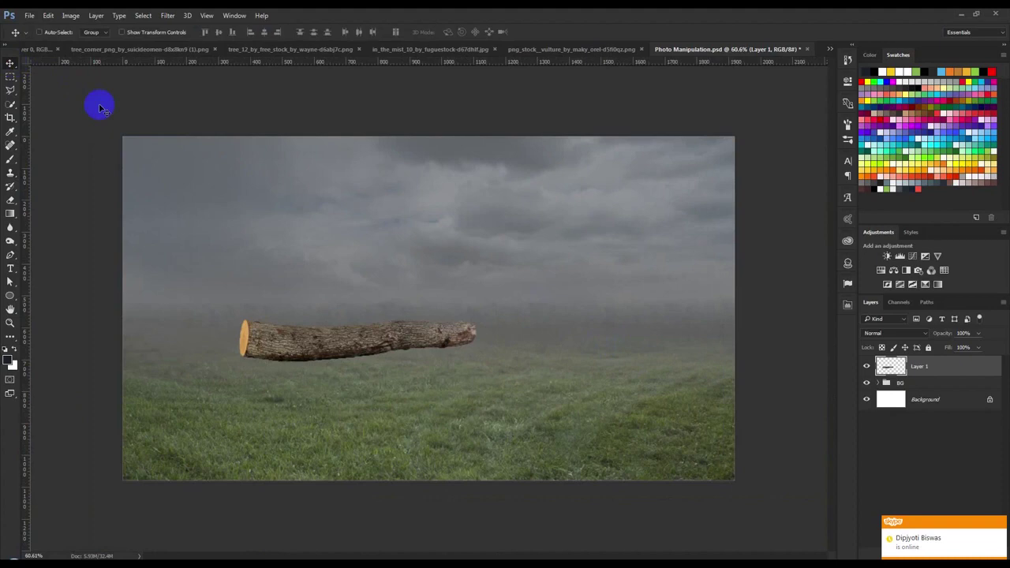
pyautogui.rightClick(944, 370)
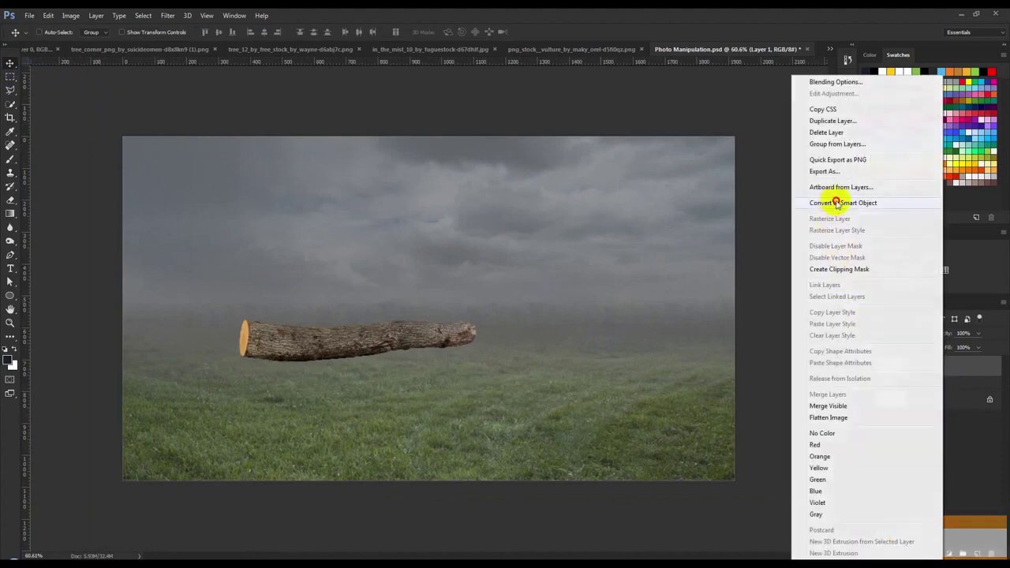
pyautogui.click(838, 201)
pyautogui.hotkey('ctrl', 't')
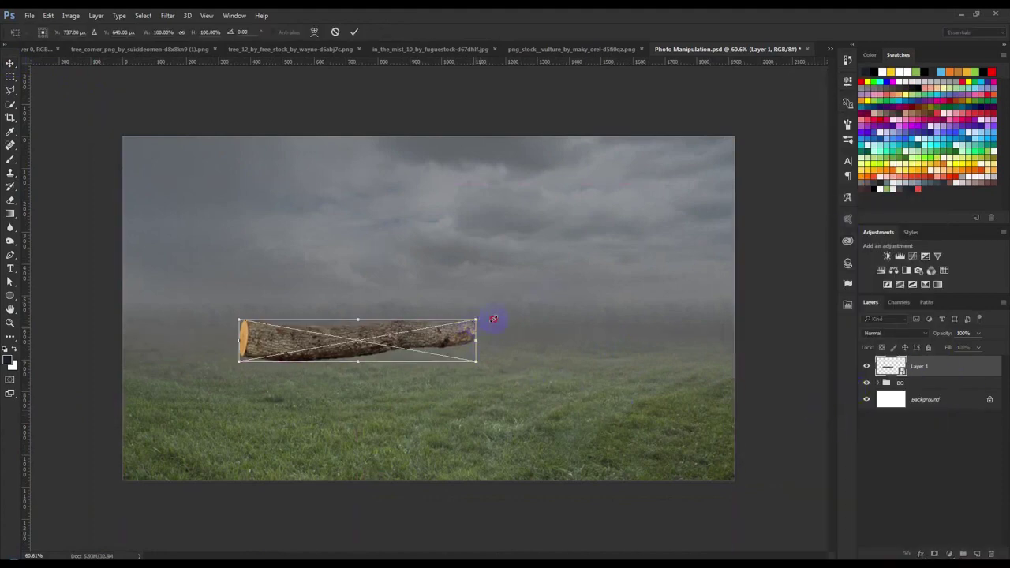
pyautogui.moveTo(493, 319); pyautogui.dragTo(622, 294)
pyautogui.rightClick(535, 326)
pyautogui.click(576, 469)
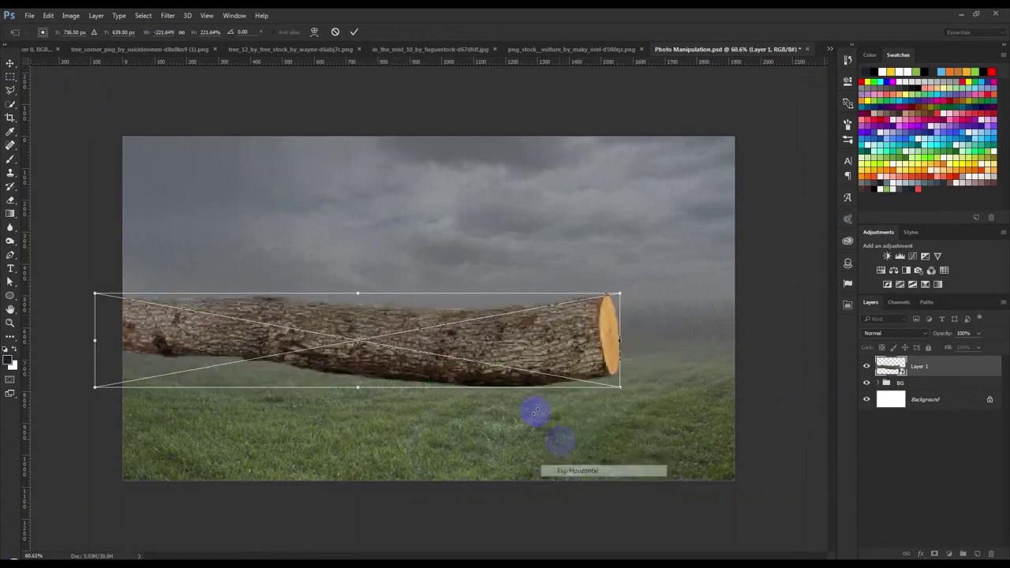
# Scale the log to about 155%, tilt it 1.51° and settle it lower on the grass.
pyautogui.moveTo(593, 387); pyautogui.dragTo(608, 401)
pyautogui.moveTo(668, 424); pyautogui.dragTo(726, 419)
pyautogui.moveTo(654, 383); pyautogui.dragTo(656, 395)
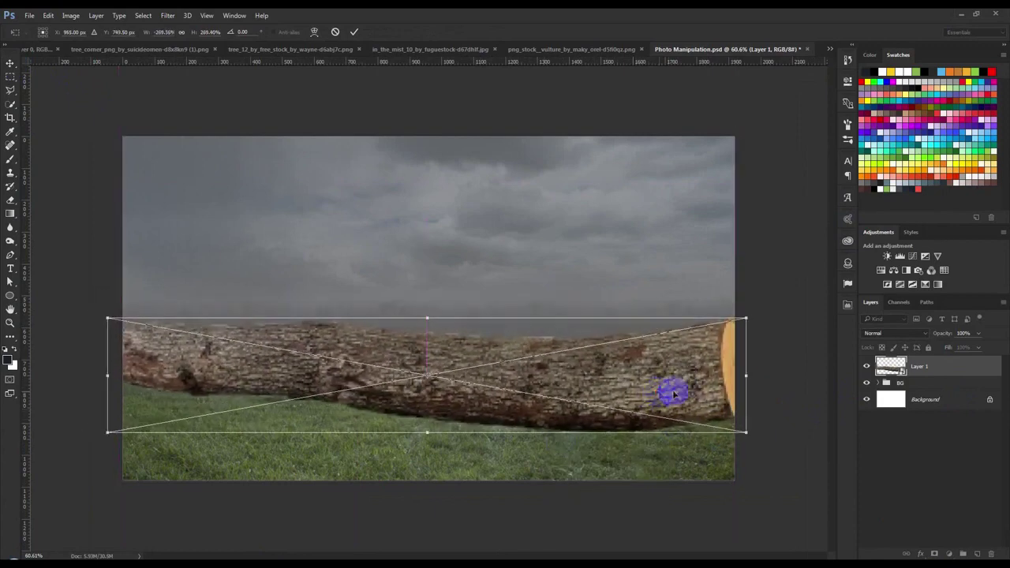
pyautogui.moveTo(745, 432); pyautogui.dragTo(792, 434)
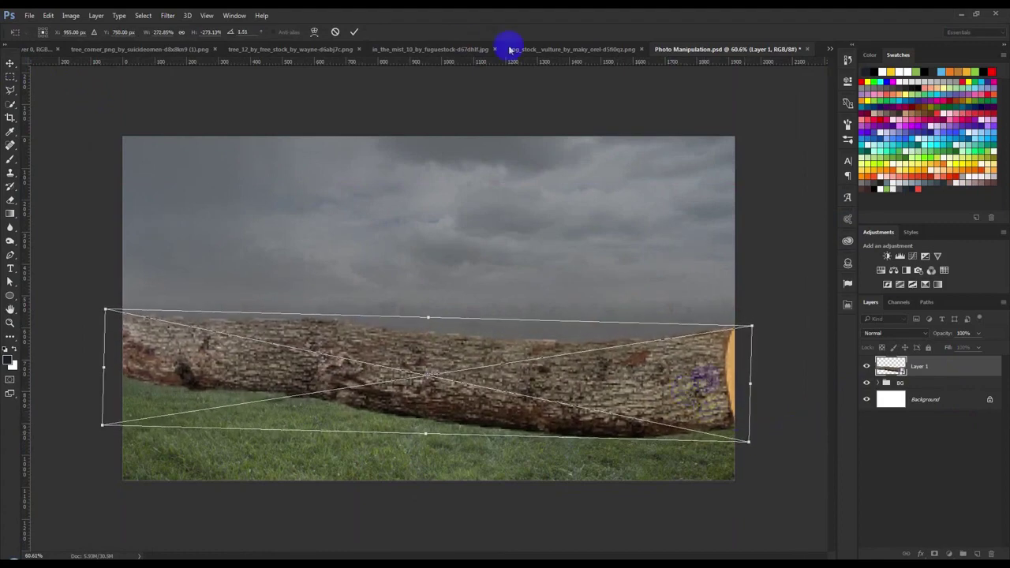
pyautogui.moveTo(747, 439); pyautogui.dragTo(577, 378)
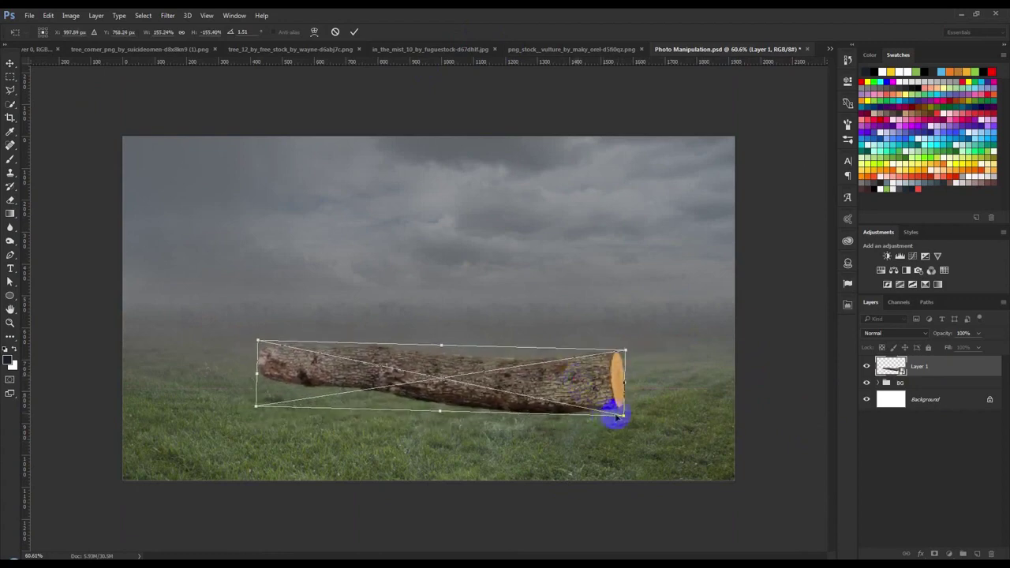
pyautogui.moveTo(621, 414); pyautogui.dragTo(641, 416)
pyautogui.click(355, 32)
pyautogui.scroll(3)
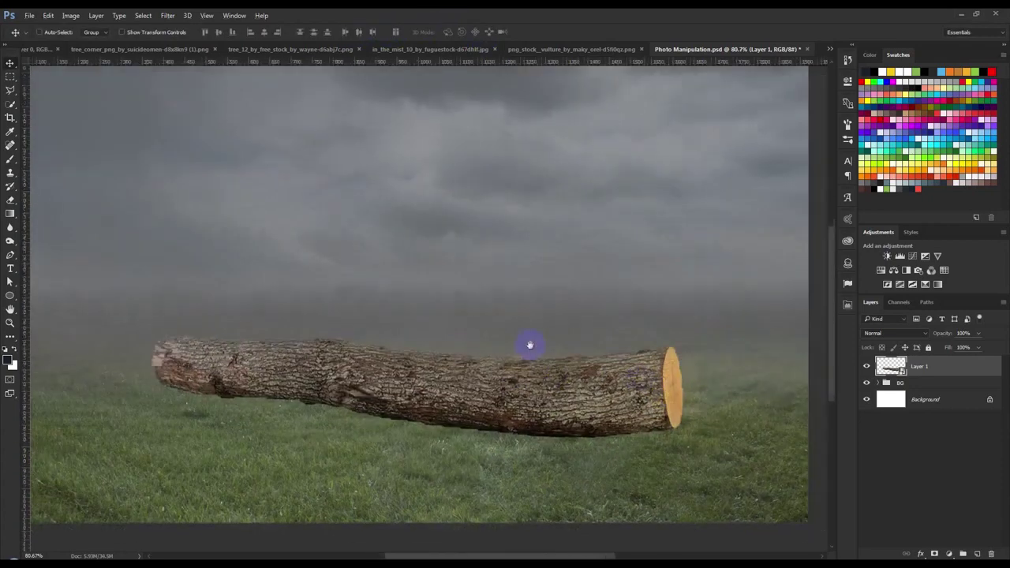
pyautogui.moveTo(637, 379); pyautogui.dragTo(534, 345)
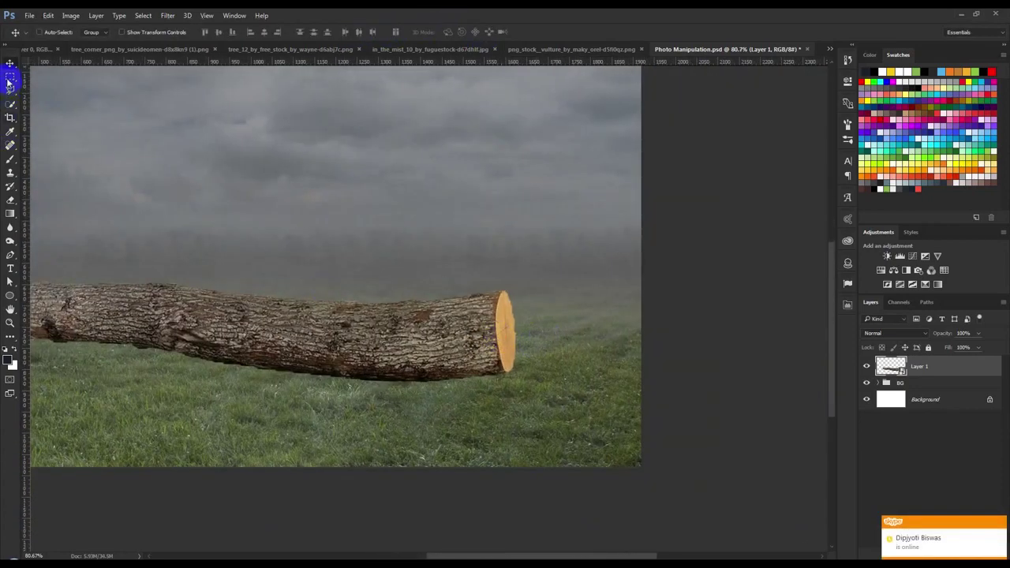
# Rasterize the log layer and stretch its right section past the image's right edge.
pyautogui.click(10, 76)
pyautogui.moveTo(298, 264); pyautogui.dragTo(563, 410)
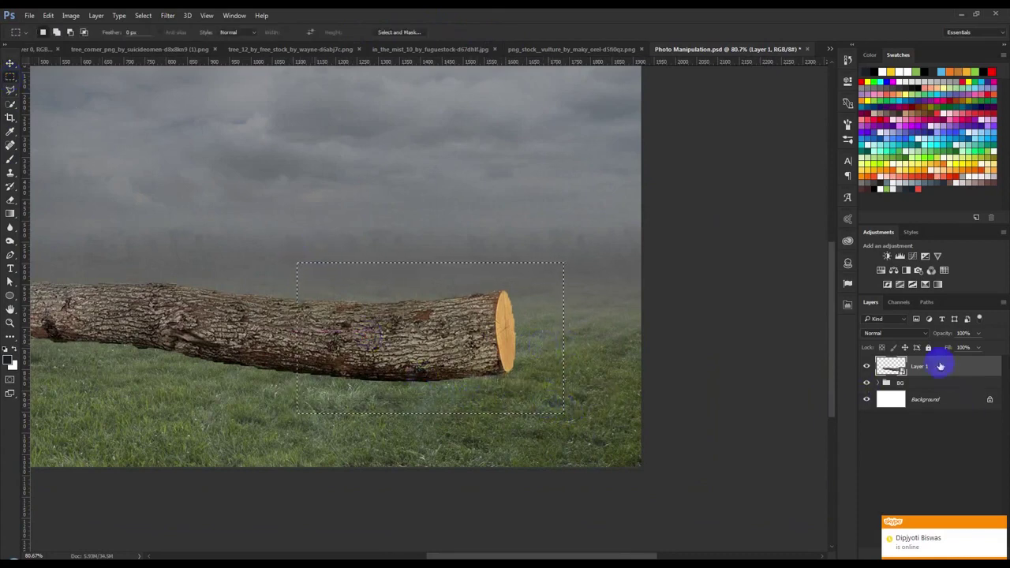
pyautogui.rightClick(943, 367)
pyautogui.click(818, 245)
pyautogui.hotkey('ctrl', 't')
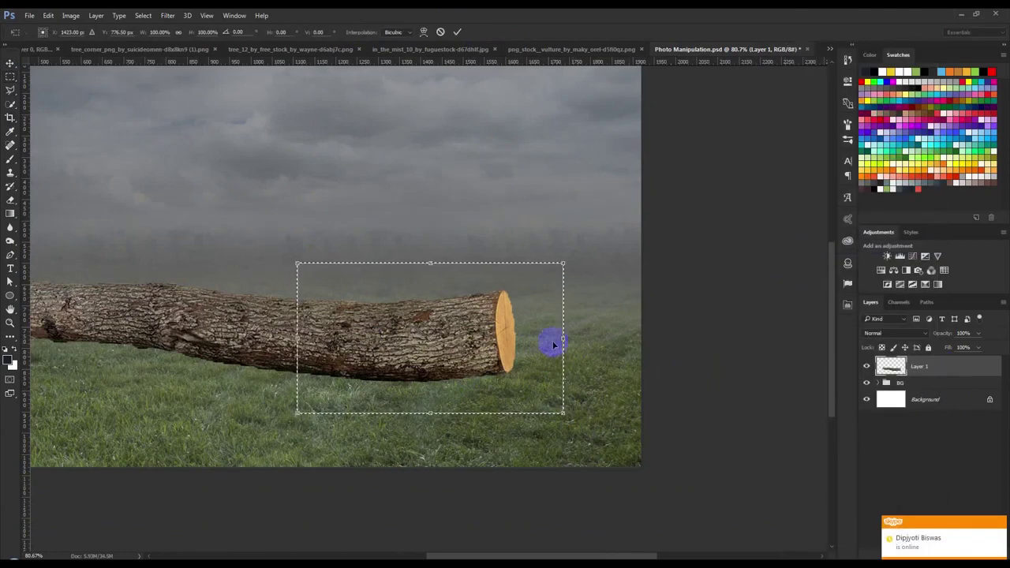
pyautogui.moveTo(563, 337); pyautogui.dragTo(809, 355)
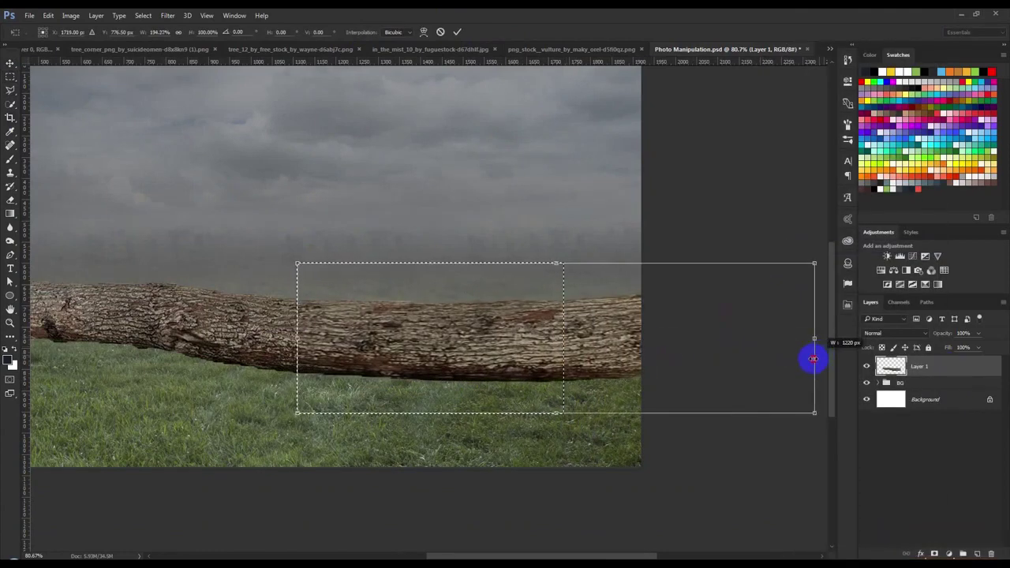
pyautogui.moveTo(809, 263); pyautogui.dragTo(810, 244)
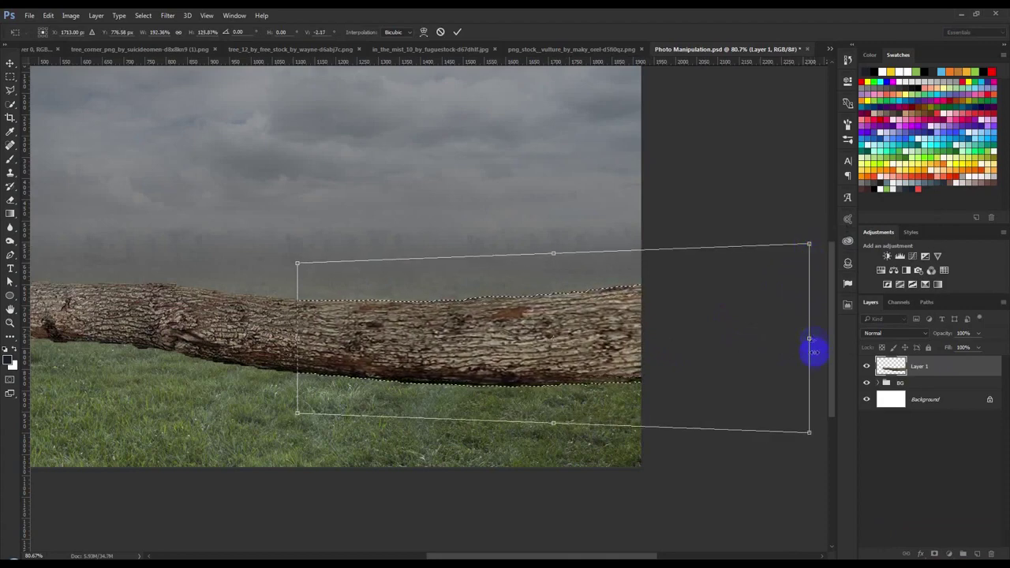
pyautogui.moveTo(809, 341); pyautogui.dragTo(800, 352)
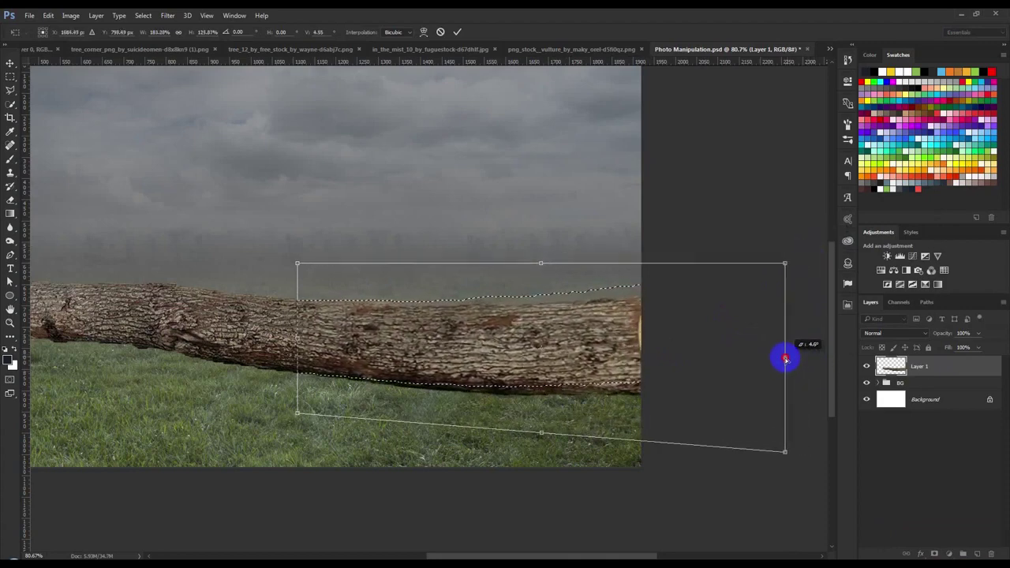
pyautogui.moveTo(799, 353); pyautogui.dragTo(801, 359)
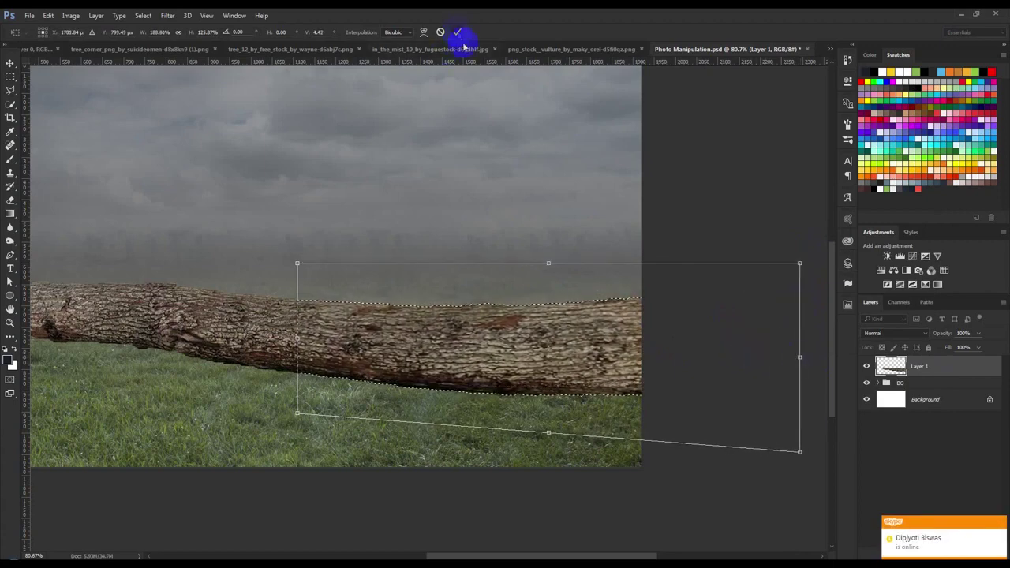
pyautogui.click(457, 31)
# Reshape the log's left end into a narrower, shorter taper.
pyautogui.moveTo(322, 322); pyautogui.dragTo(437, 332)
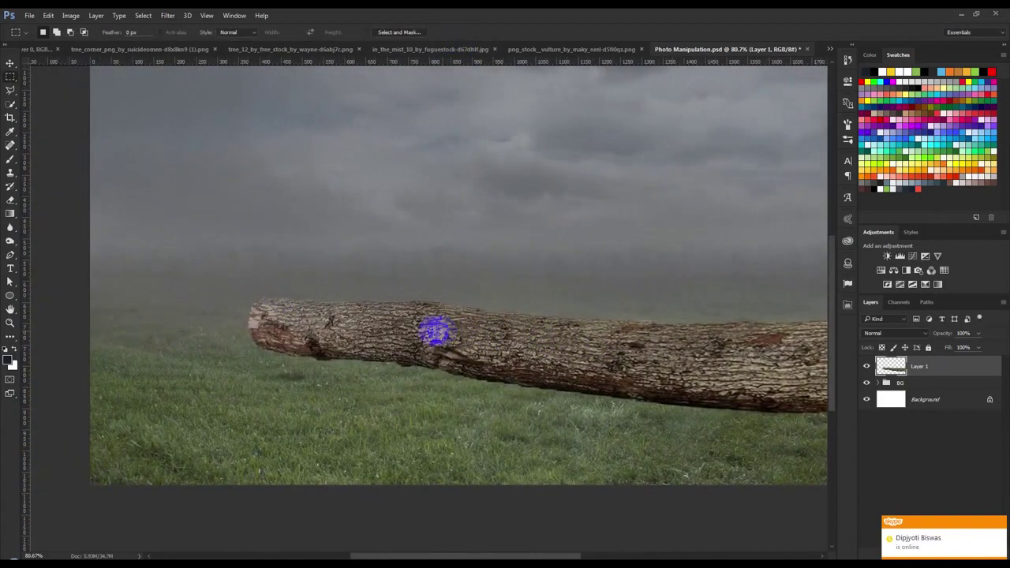
pyautogui.moveTo(213, 266); pyautogui.dragTo(421, 406)
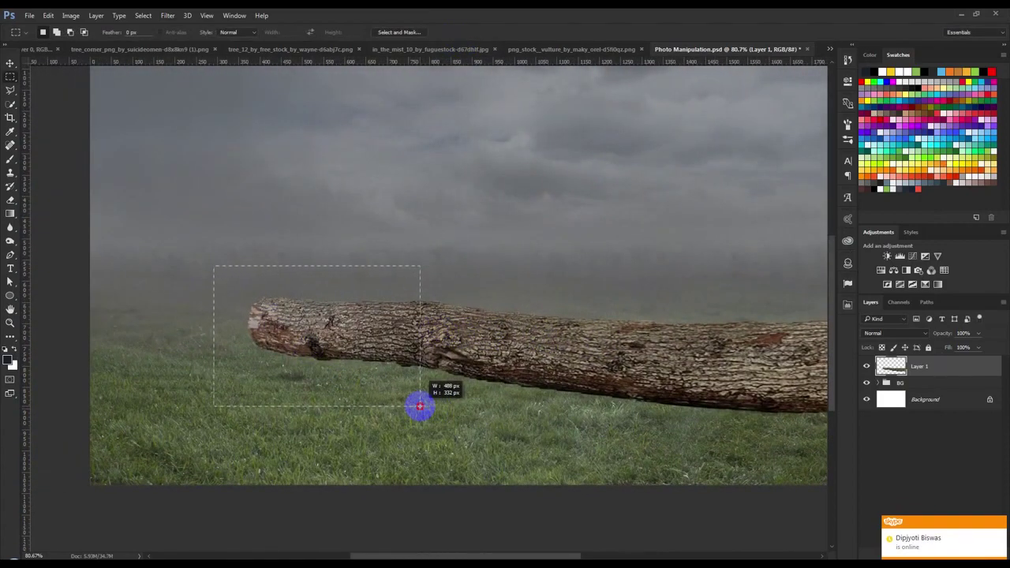
pyautogui.hotkey('ctrl', 't')
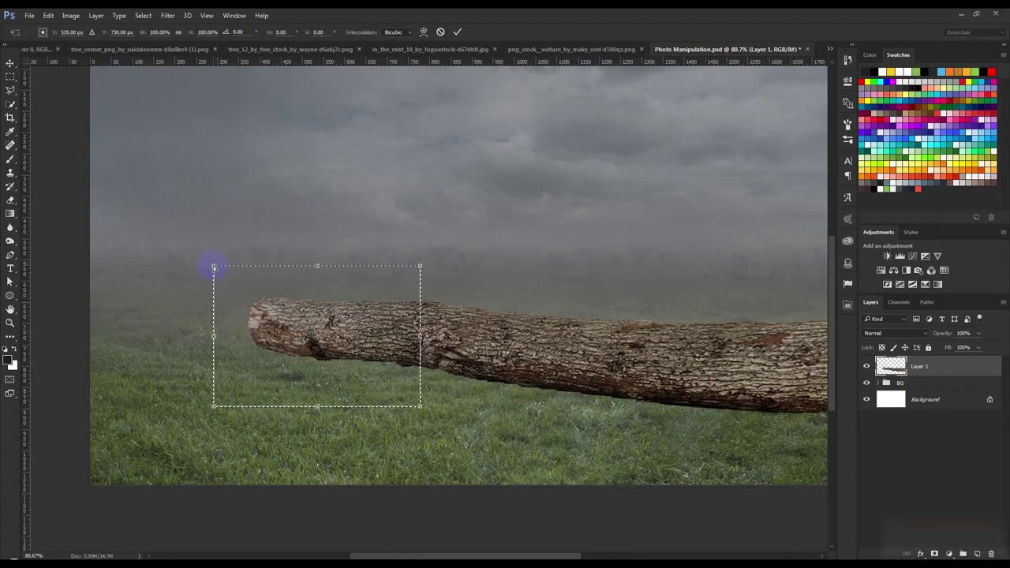
pyautogui.moveTo(213, 268); pyautogui.dragTo(212, 280)
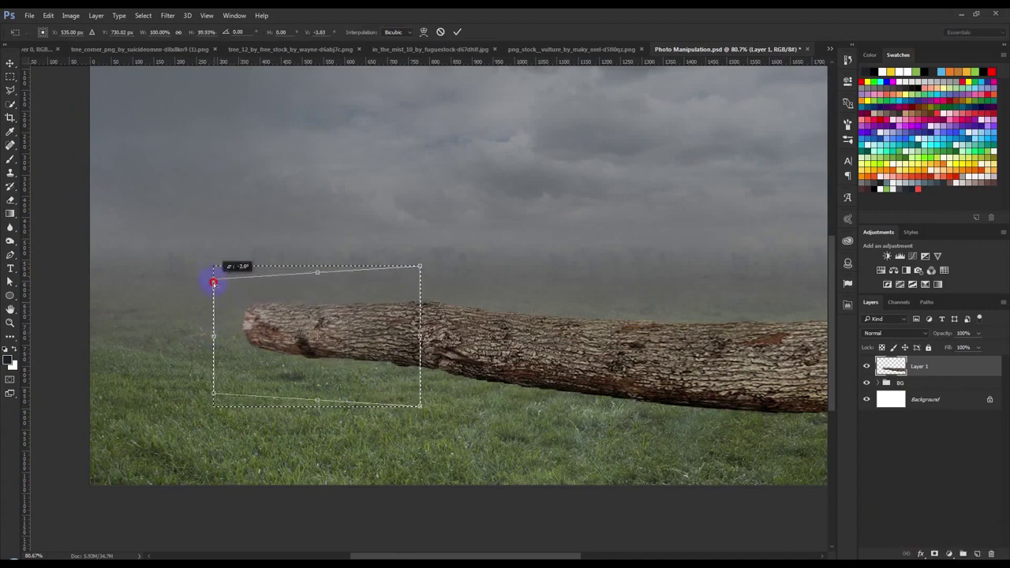
pyautogui.moveTo(213, 337); pyautogui.dragTo(102, 303)
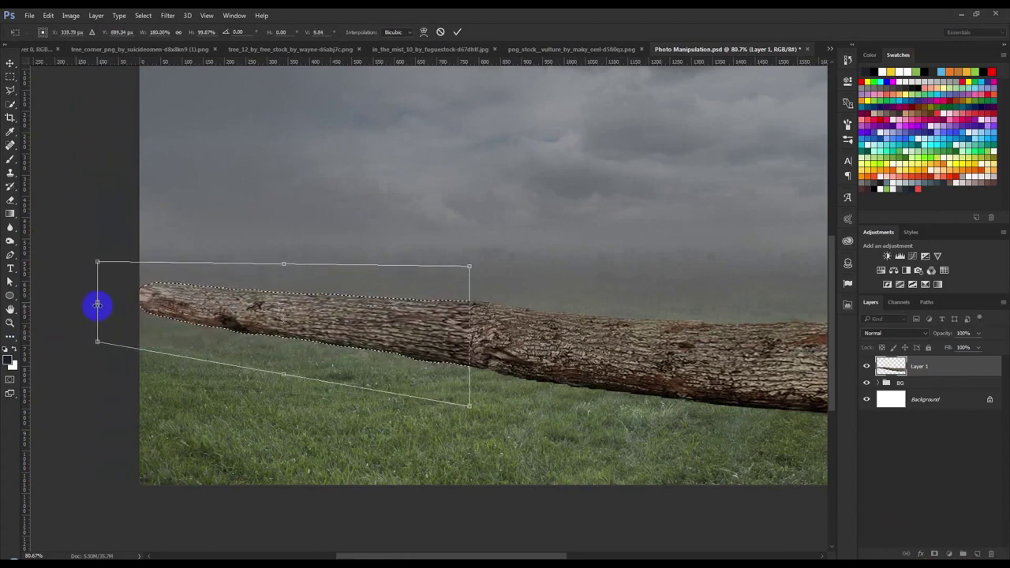
pyautogui.moveTo(97, 300); pyautogui.dragTo(174, 317)
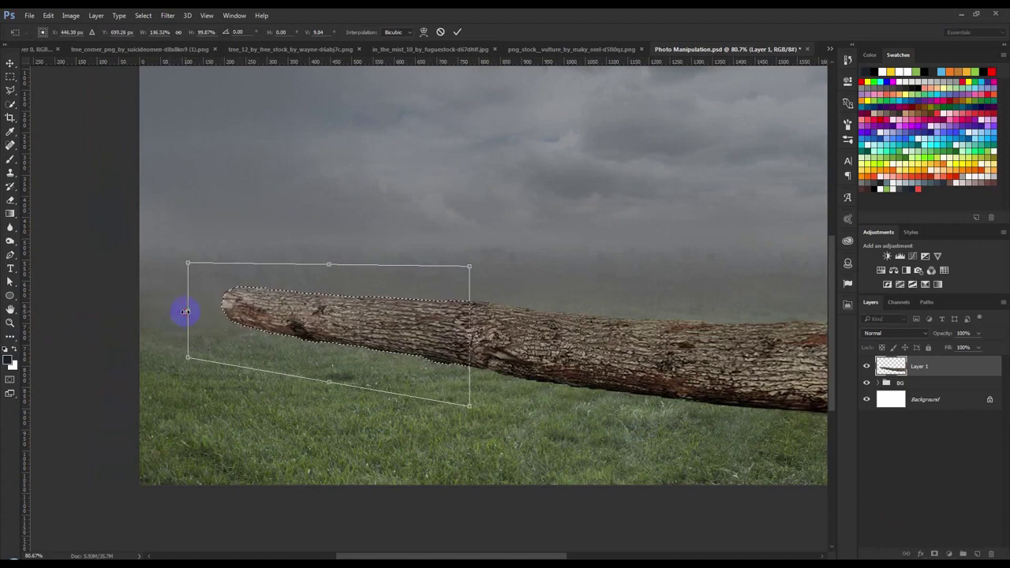
pyautogui.moveTo(171, 311); pyautogui.dragTo(194, 310)
pyautogui.click(457, 32)
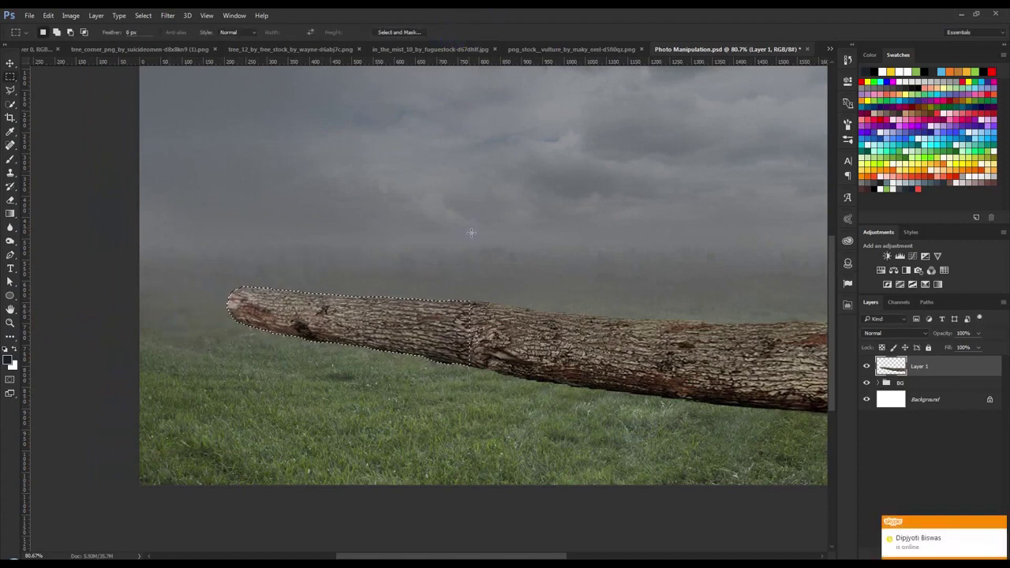
pyautogui.scroll(-3)
pyautogui.scroll(-3)
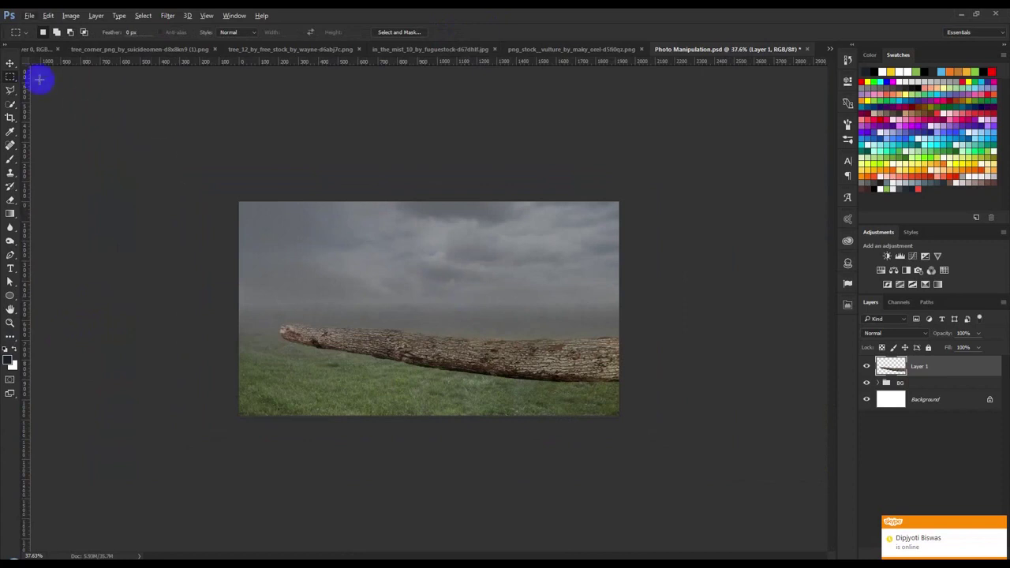
pyautogui.click(10, 63)
# Rotate the whole log about -2.5° so it slopes gently across the field.
pyautogui.scroll(3)
pyautogui.hotkey('ctrl', 't')
pyautogui.moveTo(761, 411); pyautogui.dragTo(746, 399)
pyautogui.moveTo(660, 386); pyautogui.dragTo(667, 389)
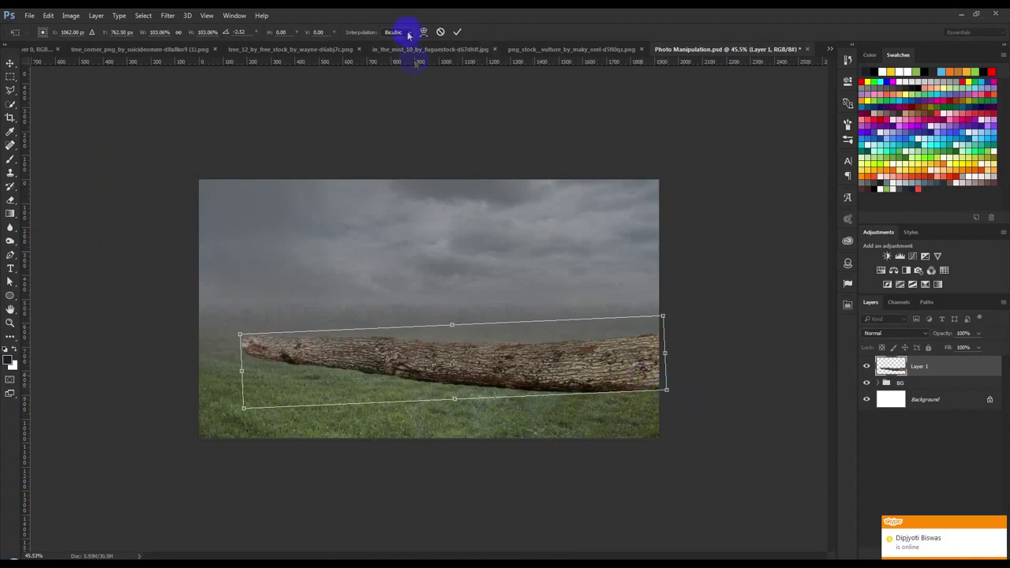
pyautogui.click(455, 32)
pyautogui.scroll(3)
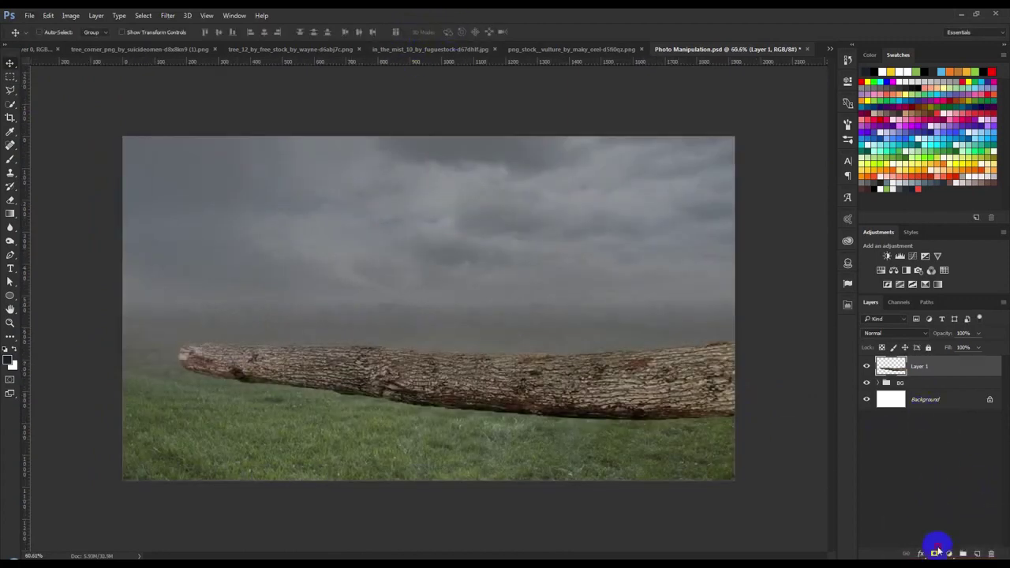
# Add a layer mask to the log layer and paint out its left end with a fully soft brush.
pyautogui.click(937, 550)
pyautogui.click(939, 360)
pyautogui.click(936, 554)
pyautogui.click(10, 163)
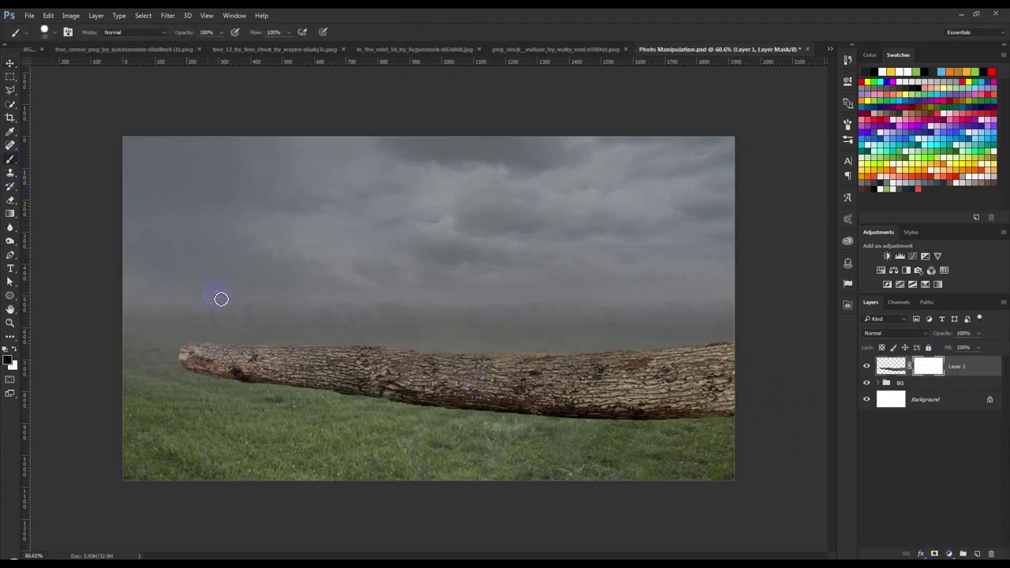
pyautogui.rightClick(221, 297)
pyautogui.click(306, 388)
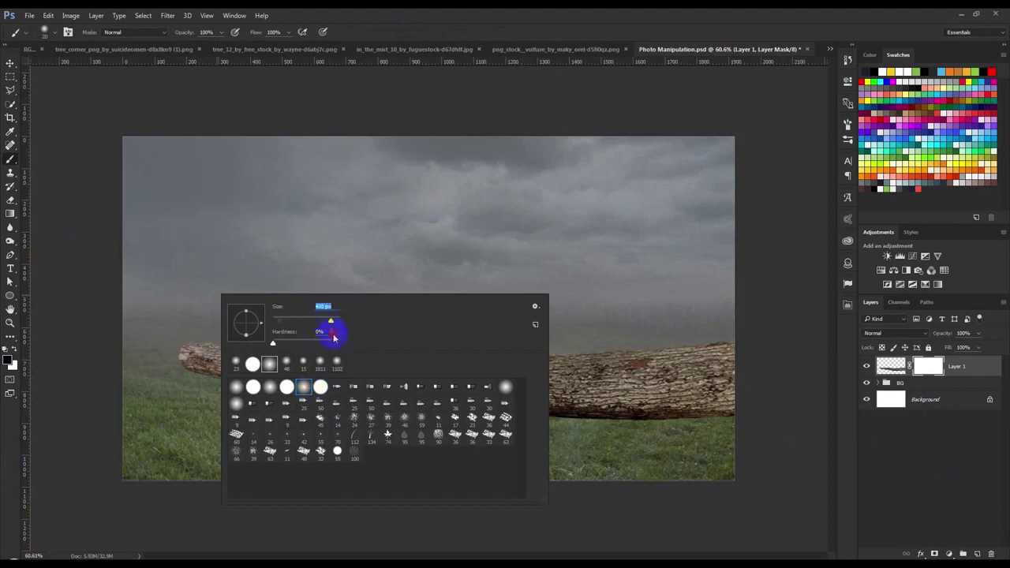
pyautogui.click(134, 341)
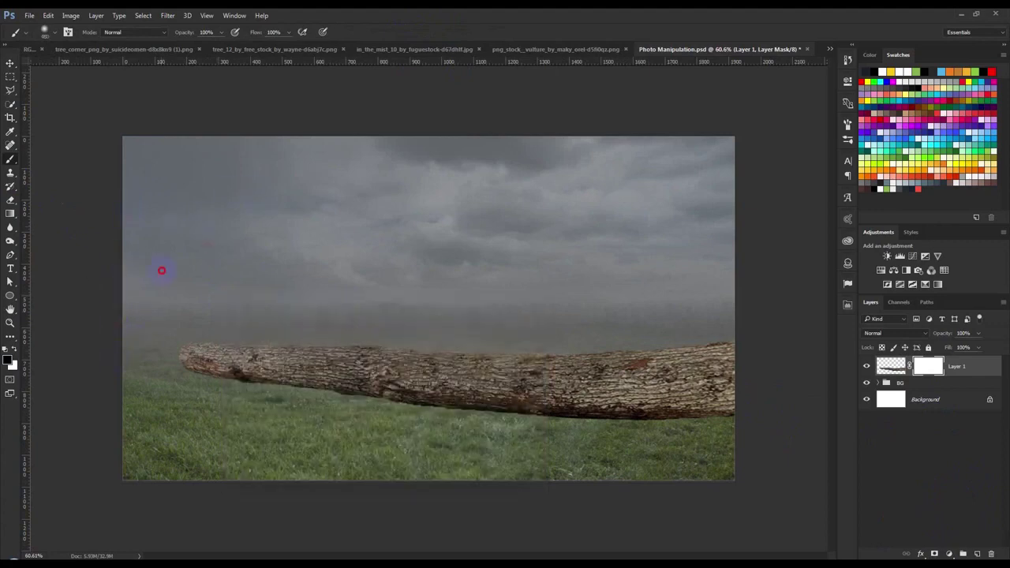
pyautogui.moveTo(283, 224); pyautogui.dragTo(141, 423)
# Zoom in on the log, choose brush preset 134 and adjust the colour swatches.
pyautogui.scroll(3)
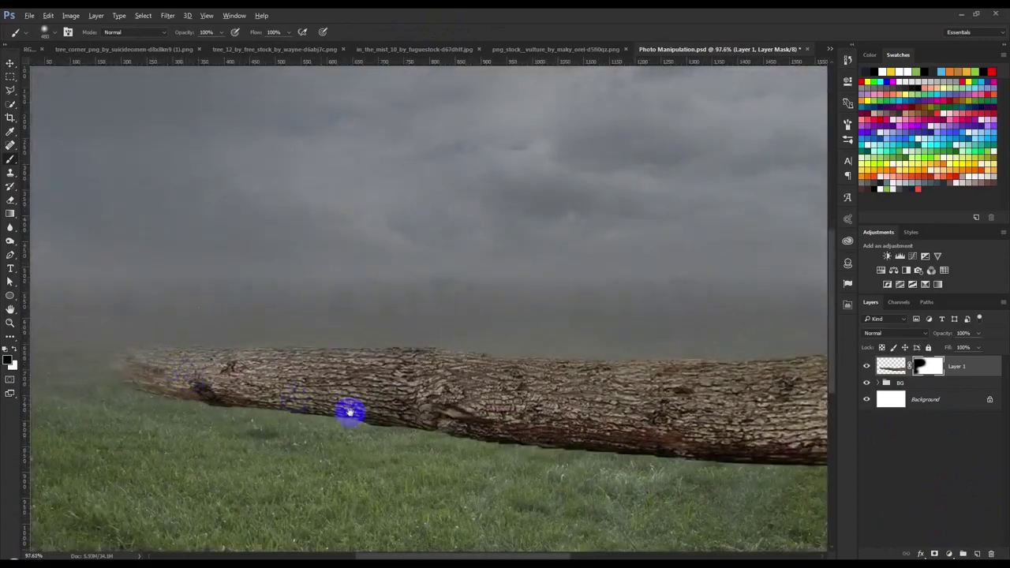
pyautogui.scroll(-3)
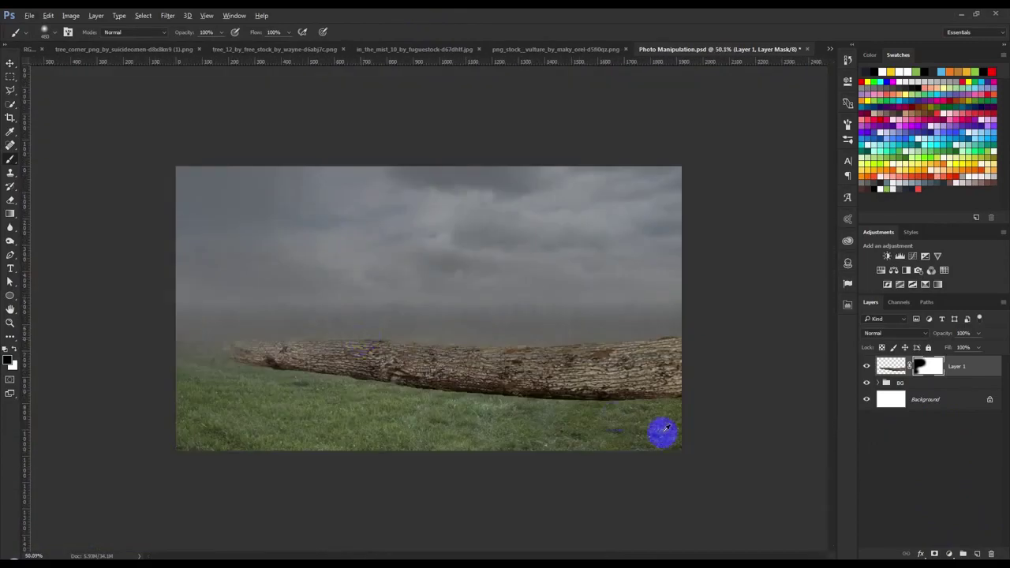
pyautogui.scroll(3)
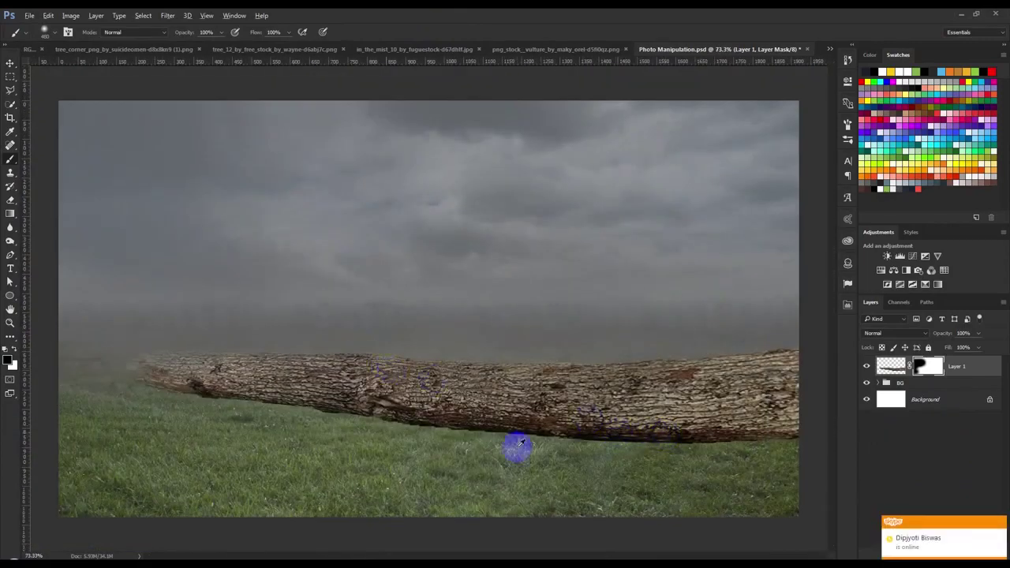
pyautogui.scroll(3)
pyautogui.moveTo(541, 406); pyautogui.dragTo(442, 361)
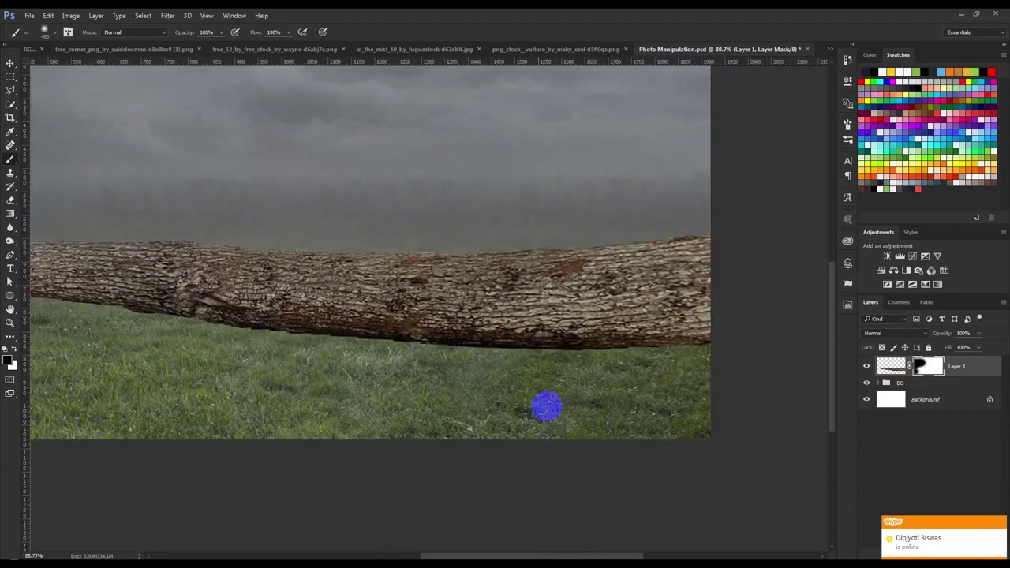
pyautogui.rightClick(552, 342)
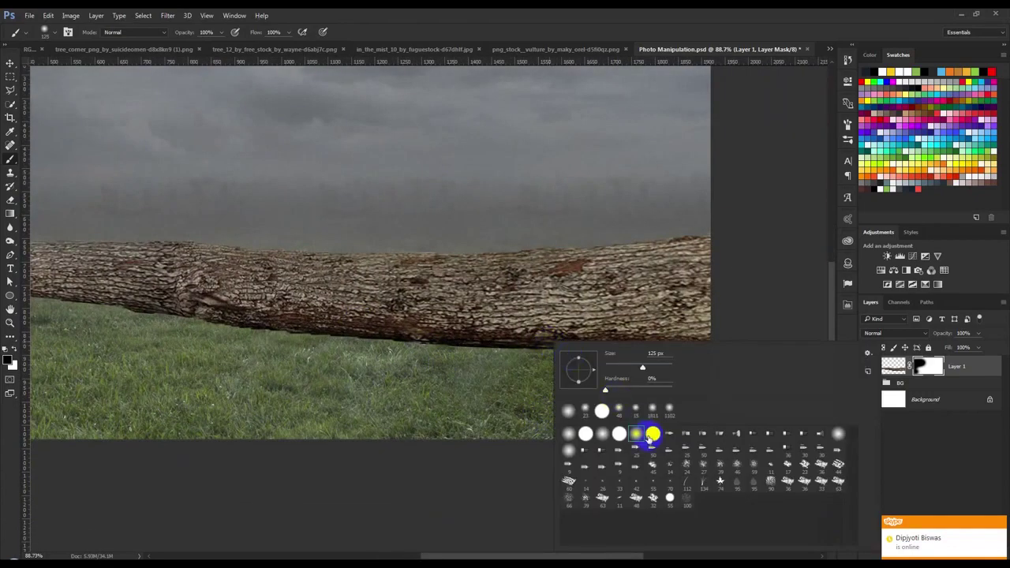
pyautogui.click(704, 485)
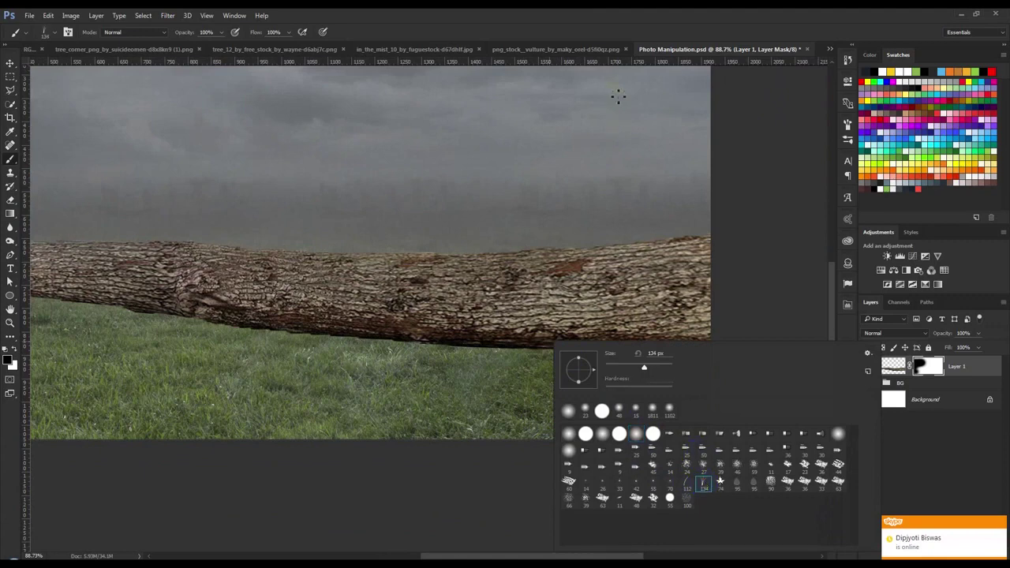
pyautogui.click(618, 28)
pyautogui.click(18, 369)
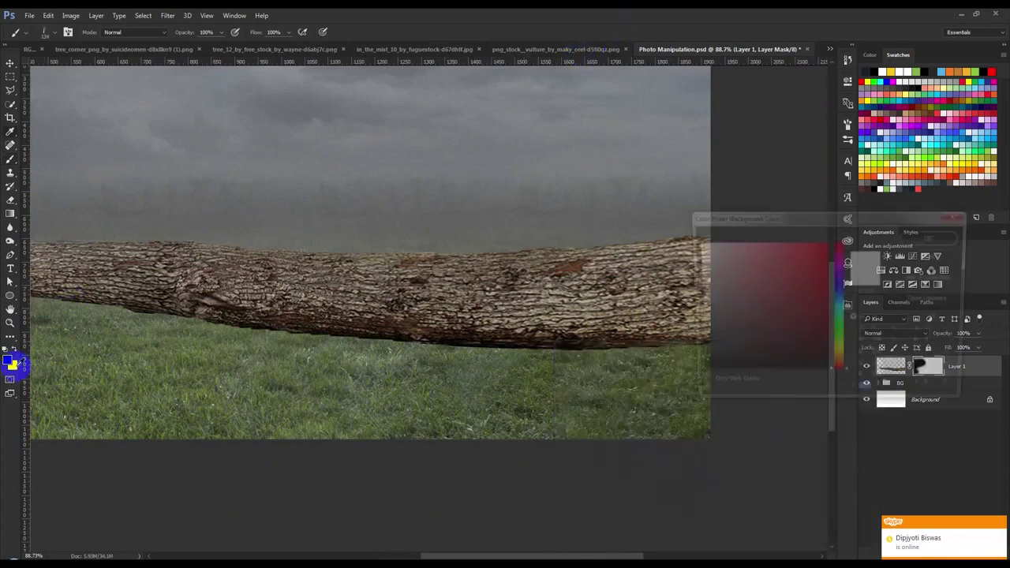
pyautogui.click(933, 236)
pyautogui.press('b')
# Paint black on the mask along the log's lower edge to blend it into the grass.
pyautogui.scroll(3)
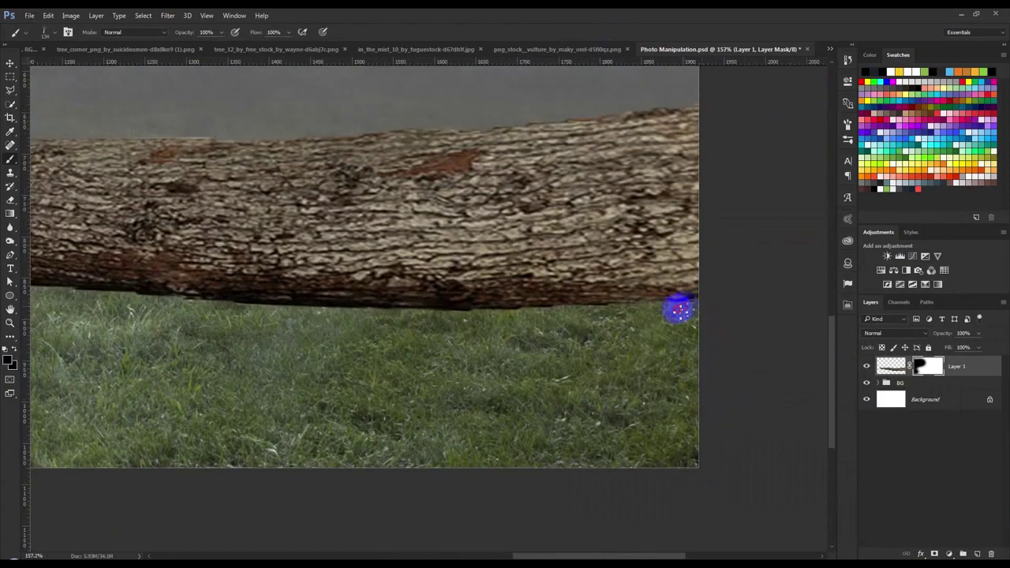
pyautogui.moveTo(695, 308); pyautogui.dragTo(451, 401)
pyautogui.moveTo(255, 397); pyautogui.dragTo(650, 494)
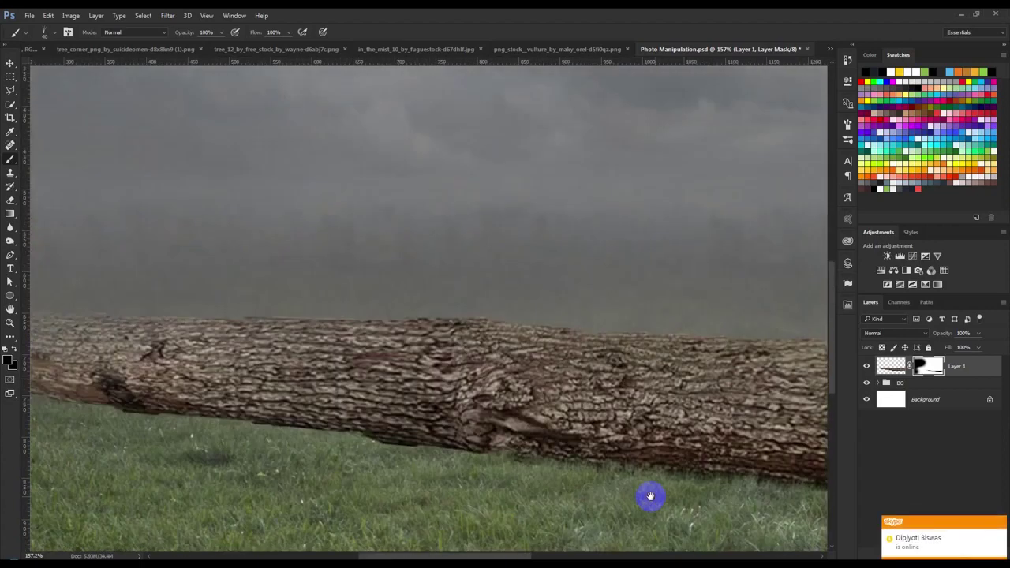
pyautogui.moveTo(505, 465); pyautogui.dragTo(335, 445)
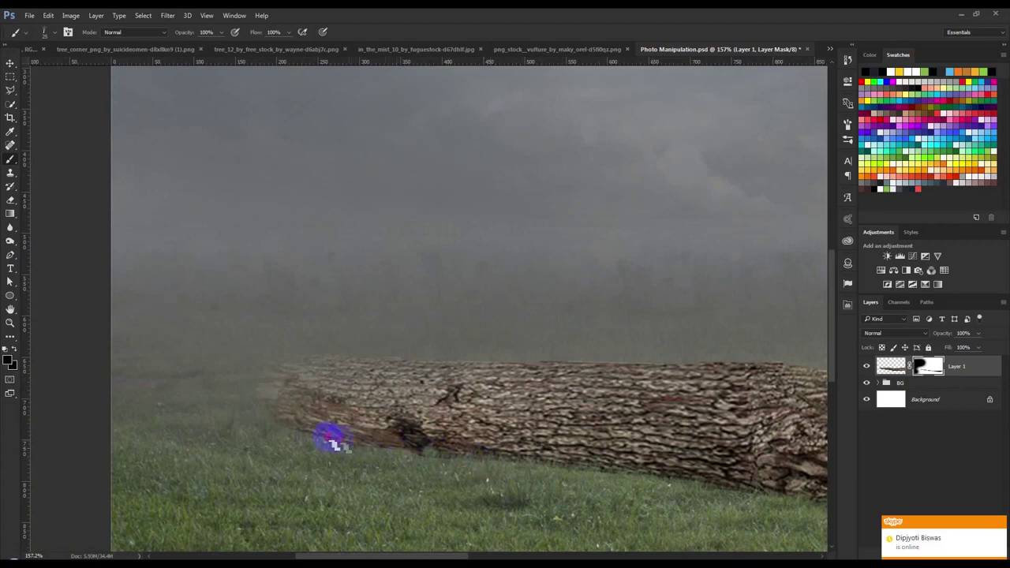
pyautogui.moveTo(282, 427); pyautogui.dragTo(364, 448)
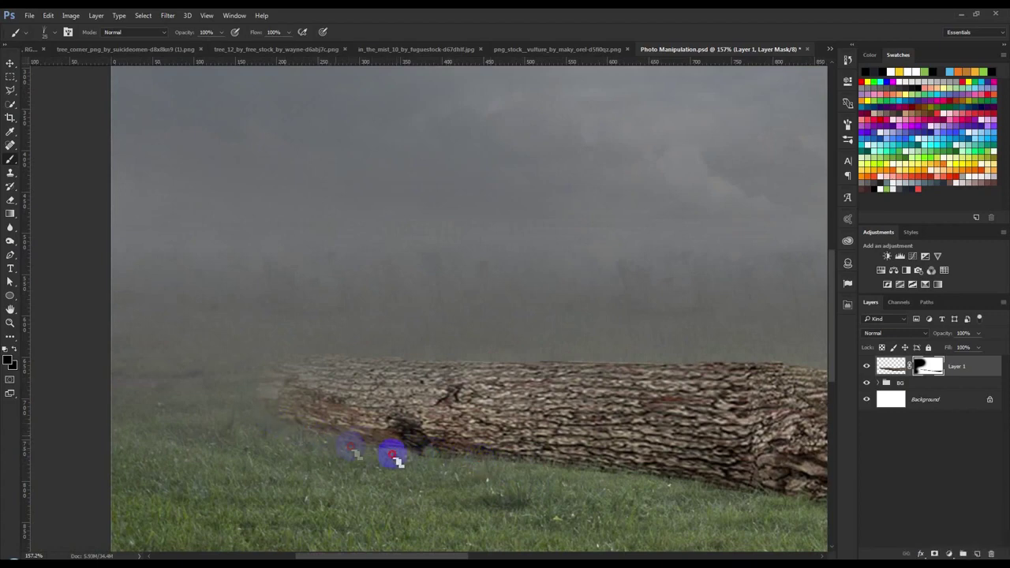
pyautogui.moveTo(570, 473); pyautogui.dragTo(825, 501)
# Nudge the log slightly down and to the right.
pyautogui.scroll(-3)
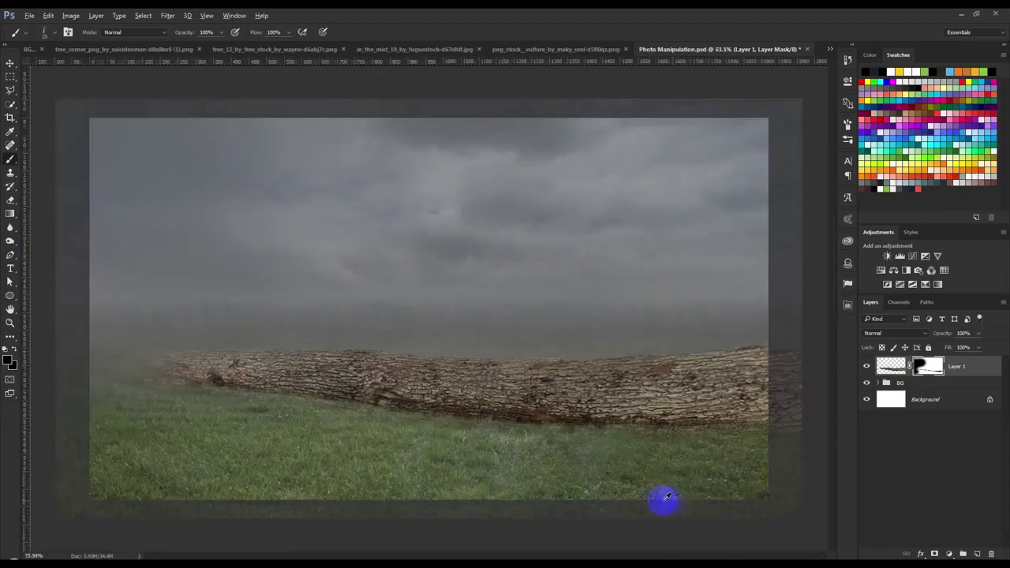
pyautogui.scroll(-3)
pyautogui.scroll(3)
pyautogui.click(10, 63)
pyautogui.moveTo(492, 353); pyautogui.dragTo(499, 358)
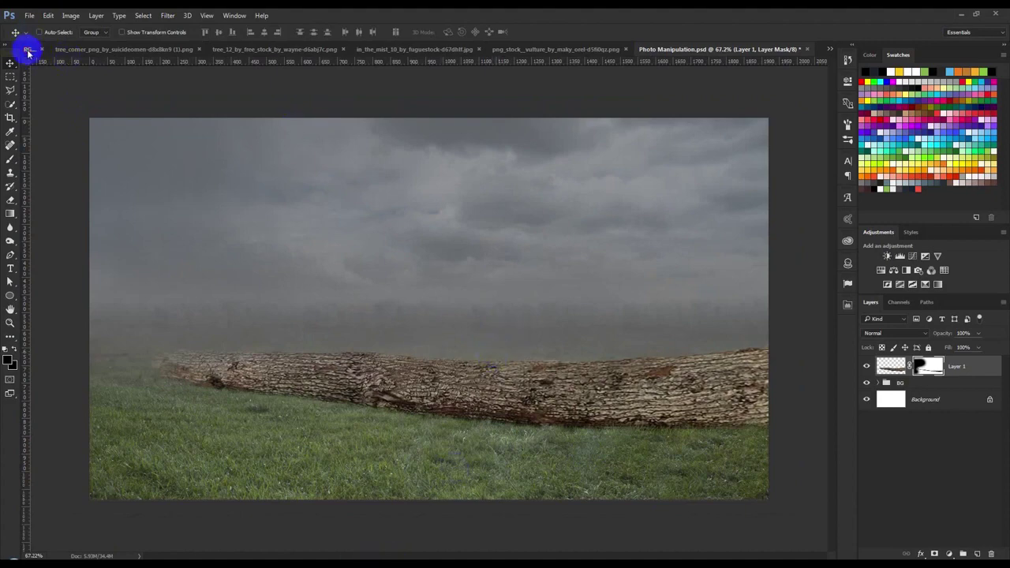
# Drag the seated man from IMG_7756 into Photo Manipulation.psd.
pyautogui.click(28, 49)
pyautogui.moveTo(435, 176); pyautogui.dragTo(733, 272)
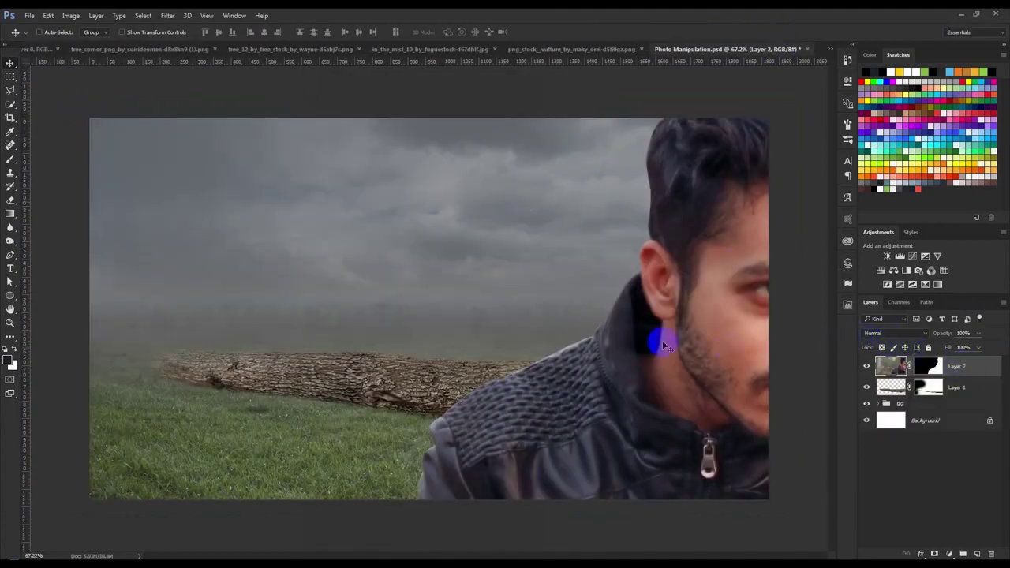
pyautogui.scroll(3)
pyautogui.scroll(3)
# On the man's layer mask, paint out the light jacket-shoulder fringe with a 25 px brush.
pyautogui.moveTo(947, 394); pyautogui.dragTo(929, 367)
pyautogui.click(9, 161)
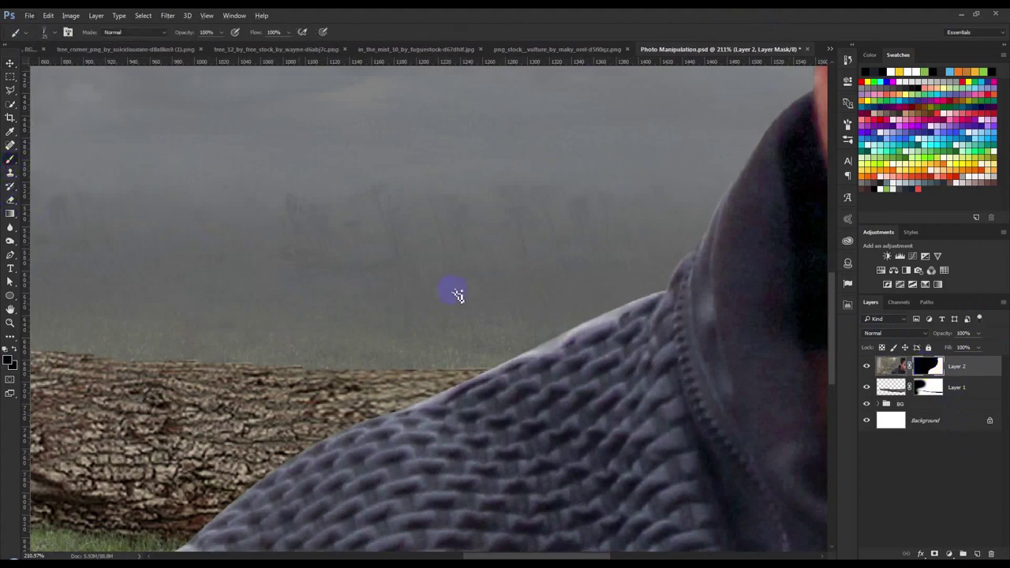
pyautogui.rightClick(539, 318)
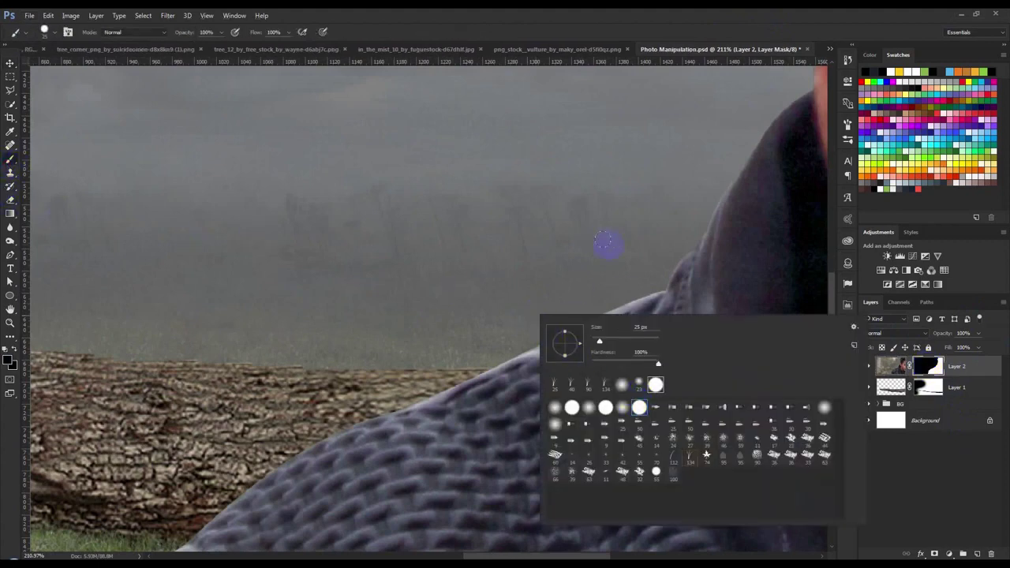
pyautogui.click(645, 276)
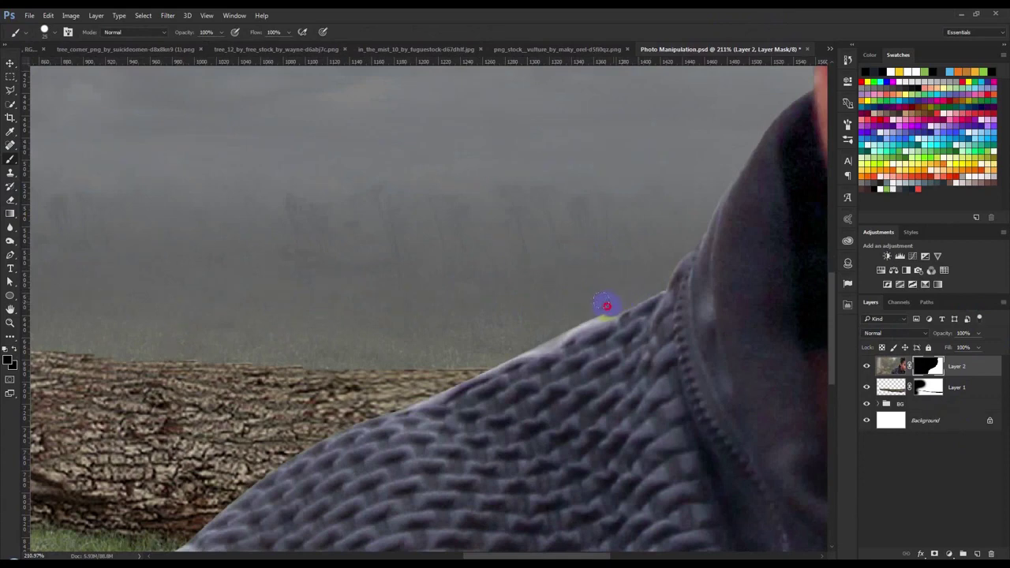
pyautogui.moveTo(553, 328); pyautogui.dragTo(528, 344)
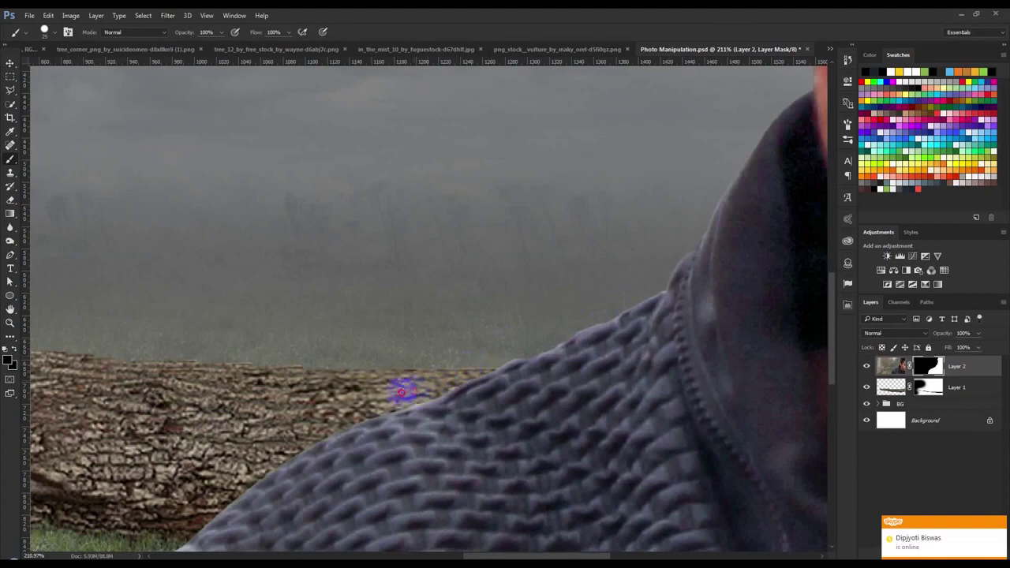
pyautogui.scroll(-3)
pyautogui.scroll(-3)
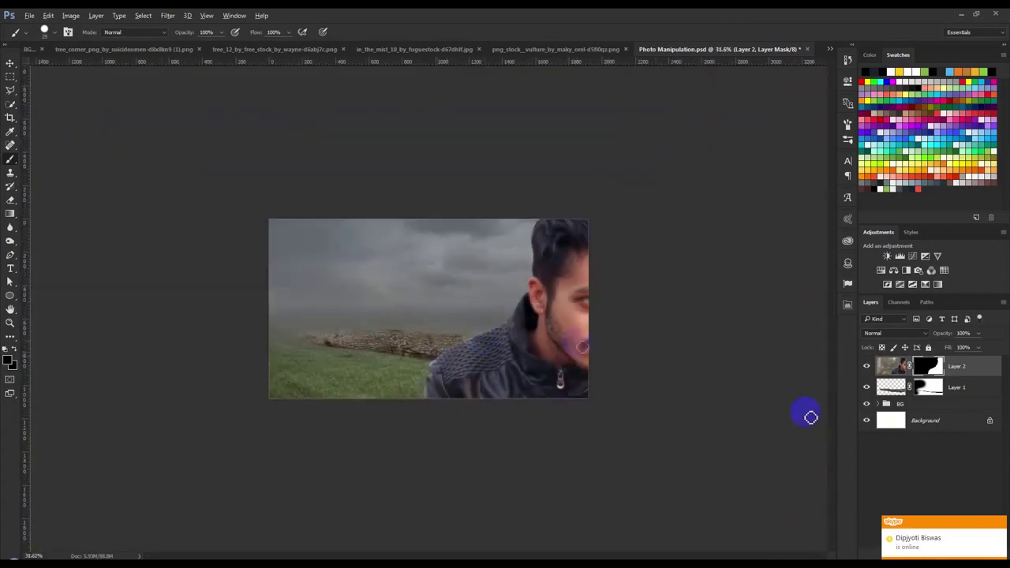
# Convert Layer 2 to a smart object and scale the man to about 16.8%, seated on the log.
pyautogui.rightClick(956, 368)
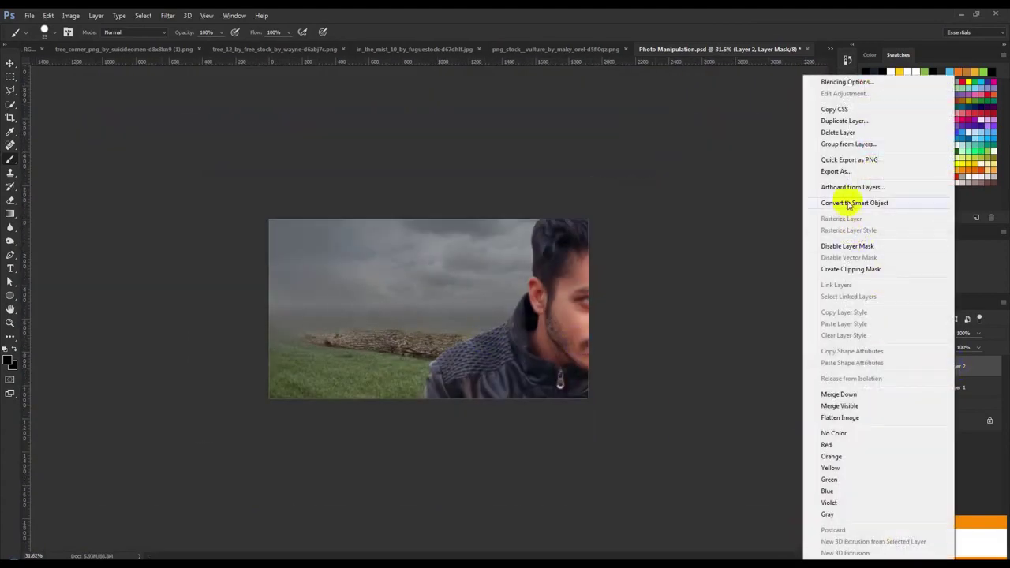
pyautogui.click(850, 203)
pyautogui.hotkey('ctrl', 't')
pyautogui.moveTo(693, 197); pyautogui.dragTo(454, 318)
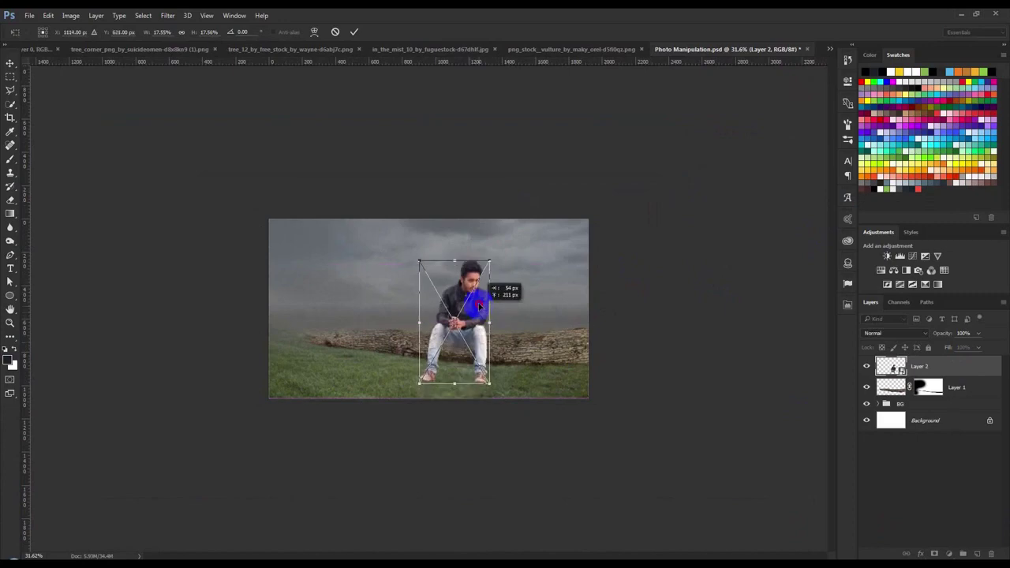
pyautogui.scroll(3)
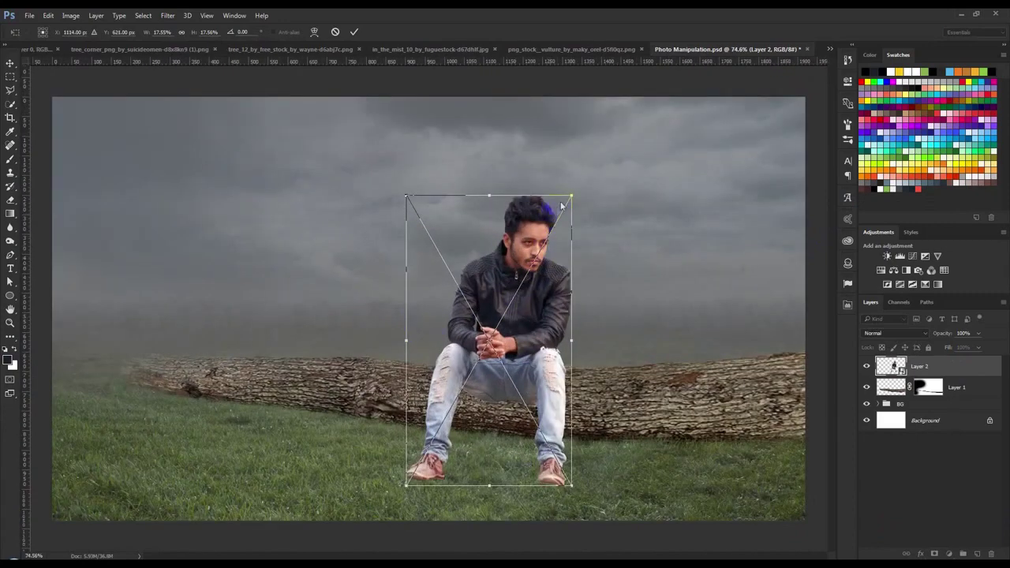
pyautogui.moveTo(573, 195); pyautogui.dragTo(550, 226)
pyautogui.moveTo(524, 275); pyautogui.dragTo(524, 250)
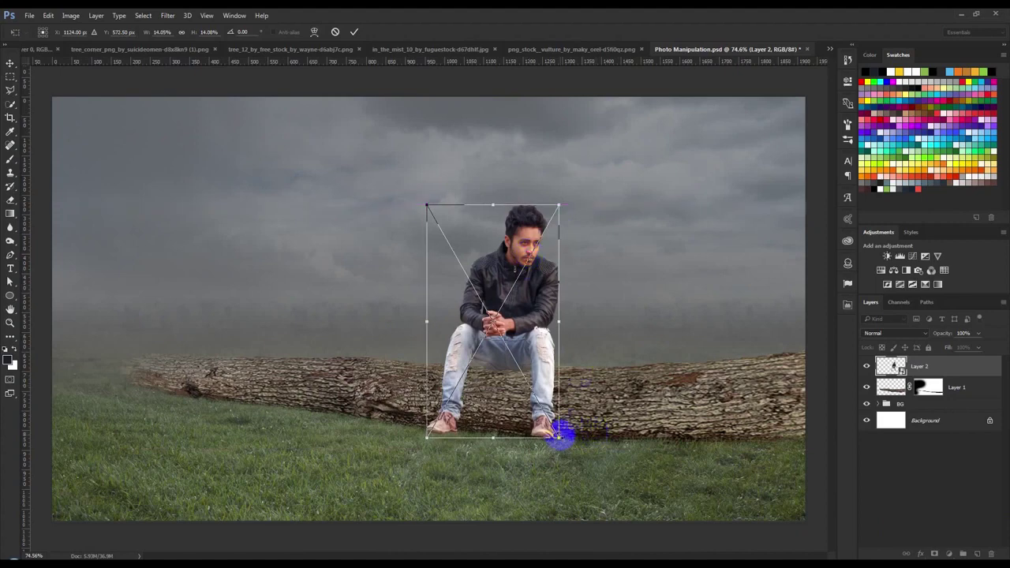
pyautogui.moveTo(561, 439); pyautogui.dragTo(510, 426)
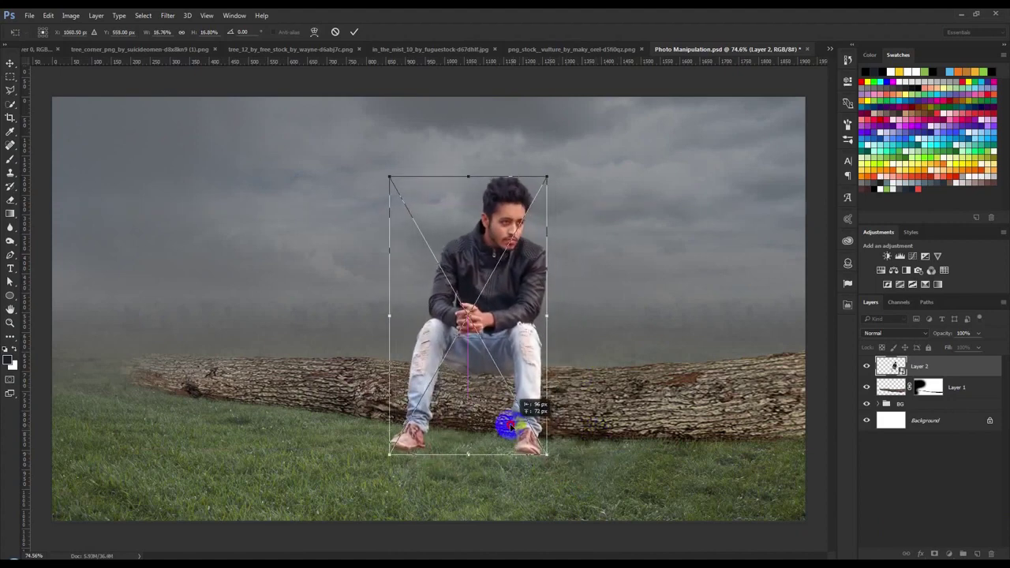
pyautogui.moveTo(510, 427); pyautogui.dragTo(511, 430)
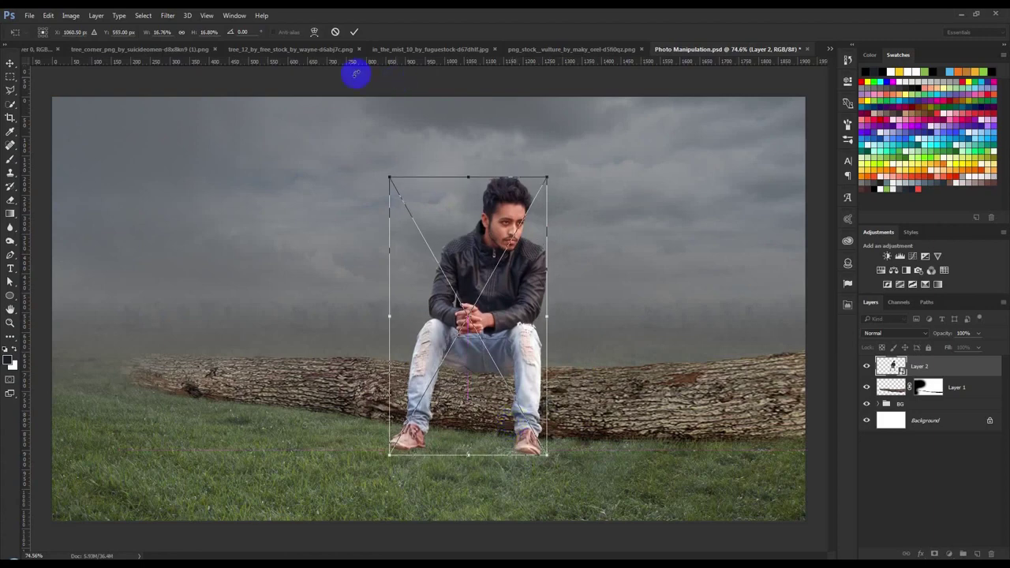
pyautogui.click(354, 31)
pyautogui.scroll(-3)
# Move the man and log together and enlarge them to about 110.7%.
pyautogui.press('b')
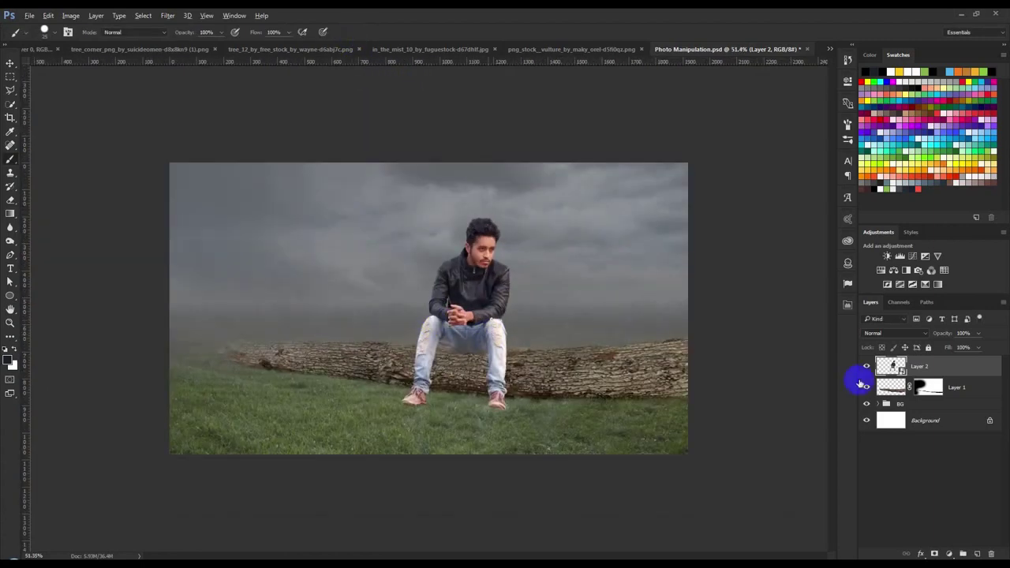
pyautogui.click(957, 387)
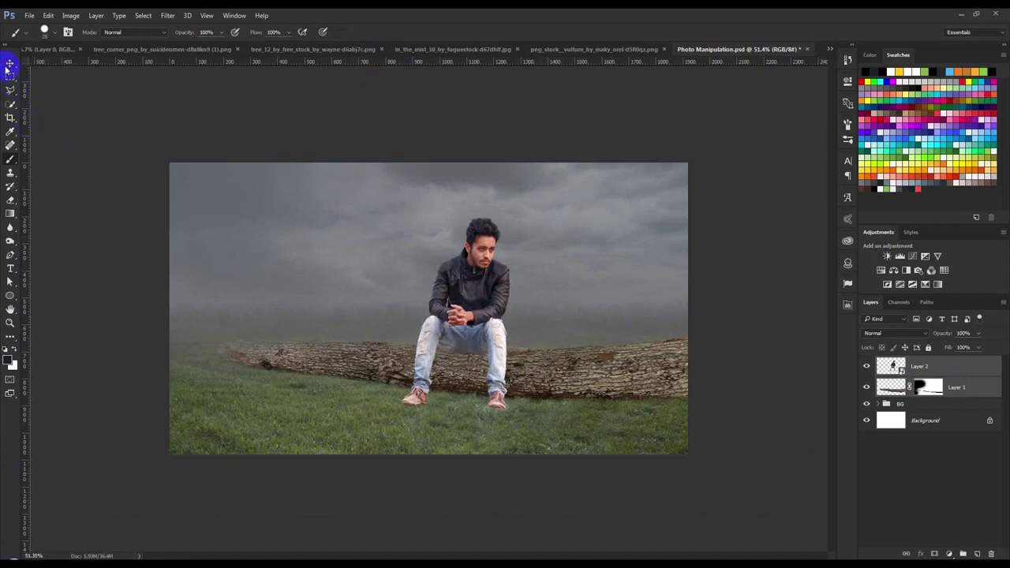
pyautogui.click(10, 64)
pyautogui.moveTo(372, 198); pyautogui.dragTo(368, 210)
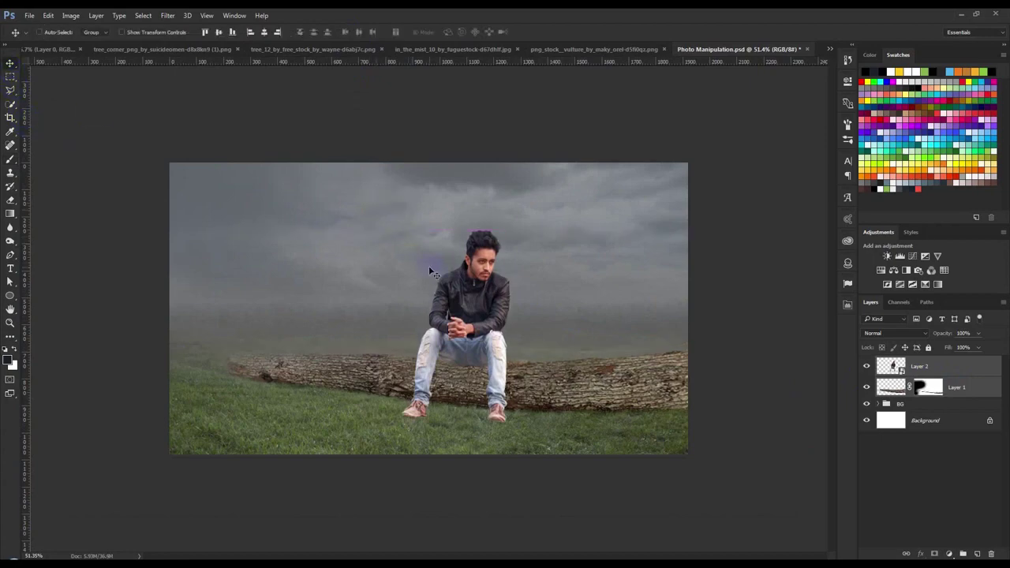
pyautogui.scroll(3)
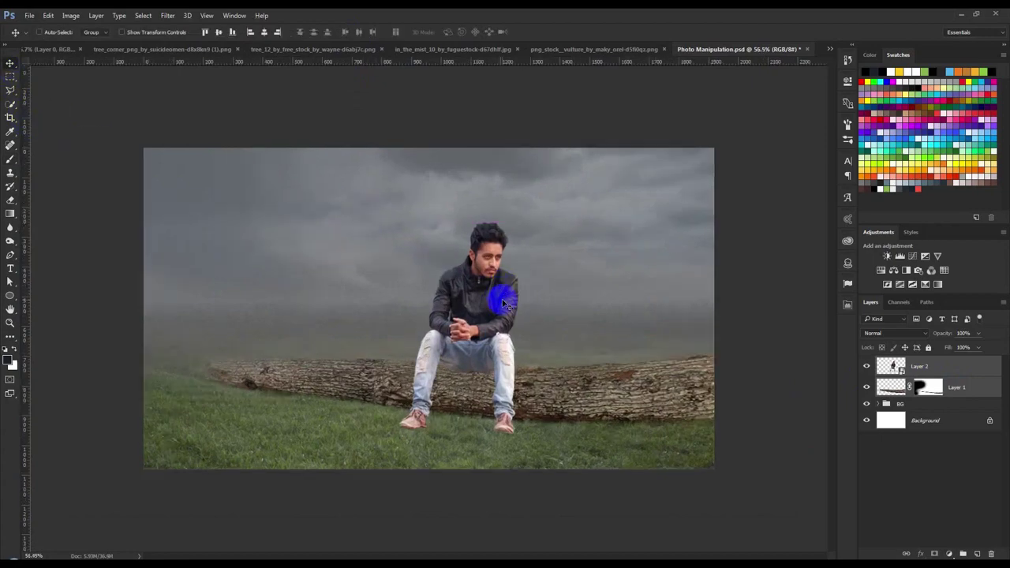
pyautogui.moveTo(503, 304); pyautogui.dragTo(495, 301)
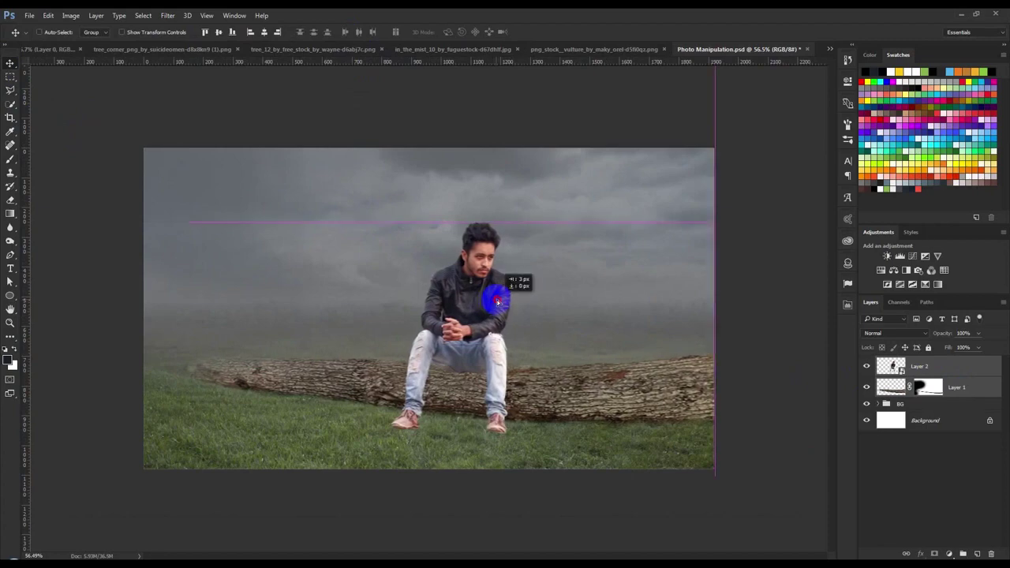
pyautogui.hotkey('ctrl', 't')
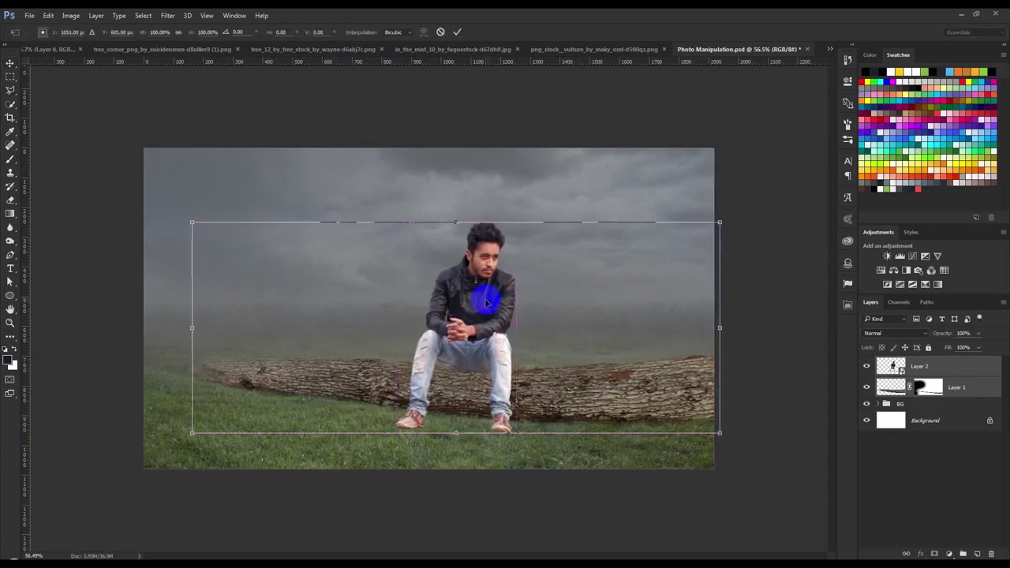
pyautogui.moveTo(191, 222); pyautogui.dragTo(125, 220)
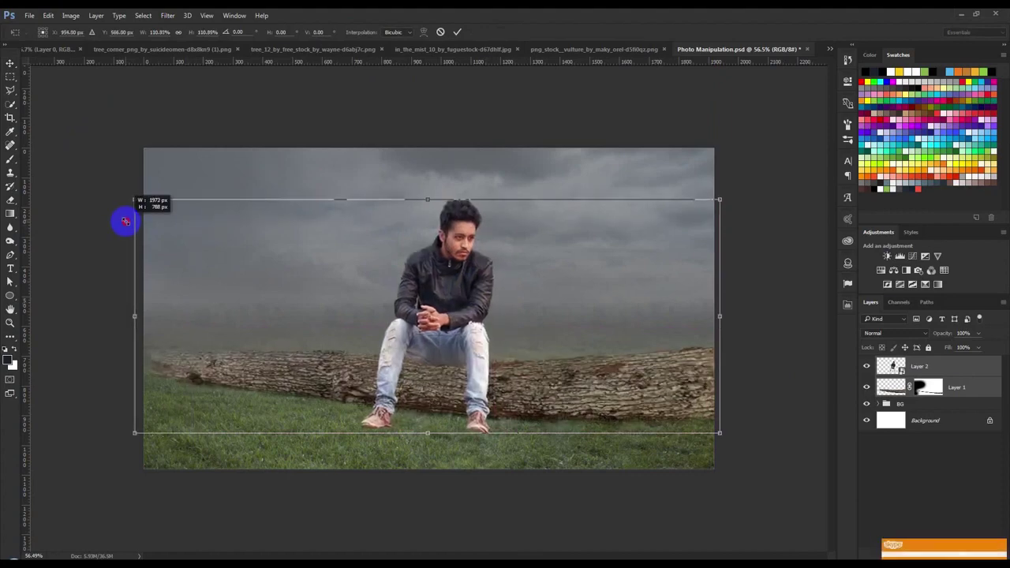
pyautogui.moveTo(425, 252); pyautogui.dragTo(425, 260)
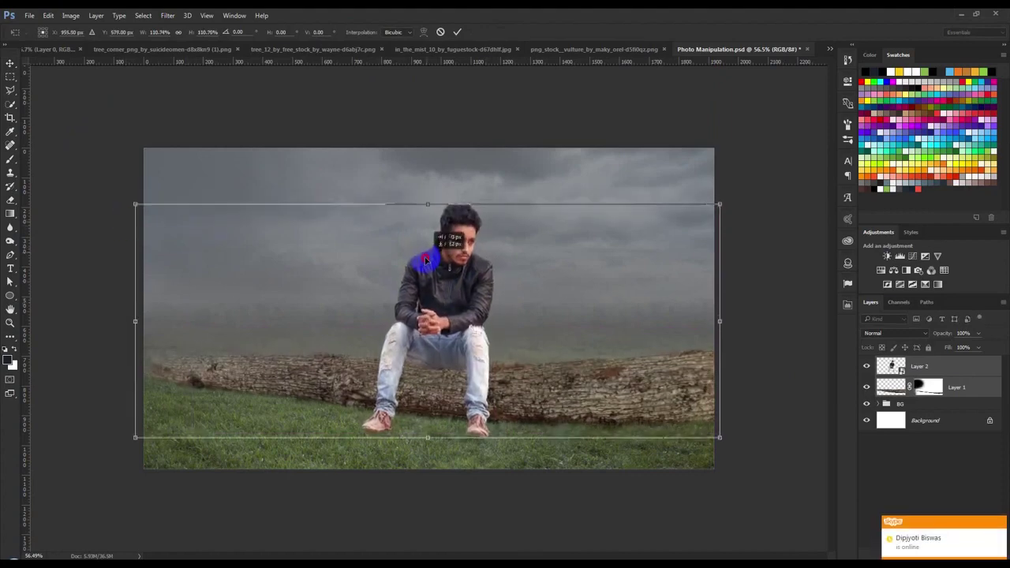
pyautogui.click(458, 33)
pyautogui.hotkey('ctrl', '0')
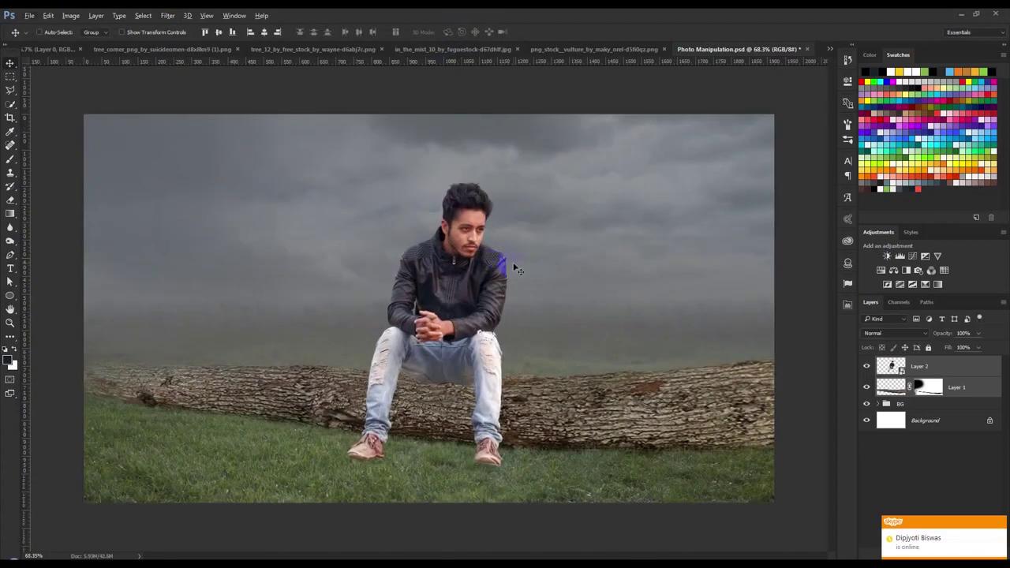
# Add an empty Layer 3 directly above the BG group.
pyautogui.click(974, 390)
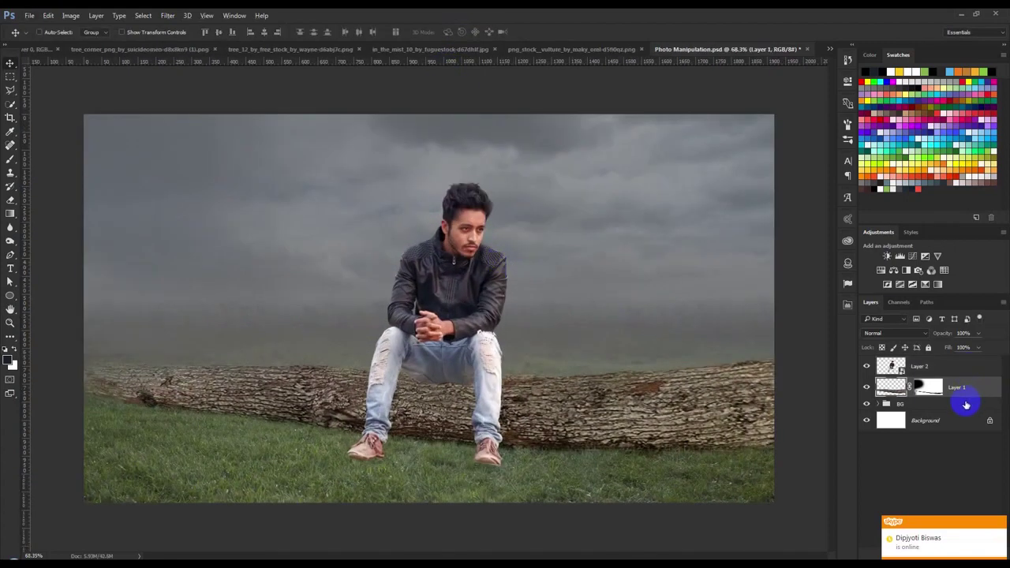
pyautogui.click(965, 404)
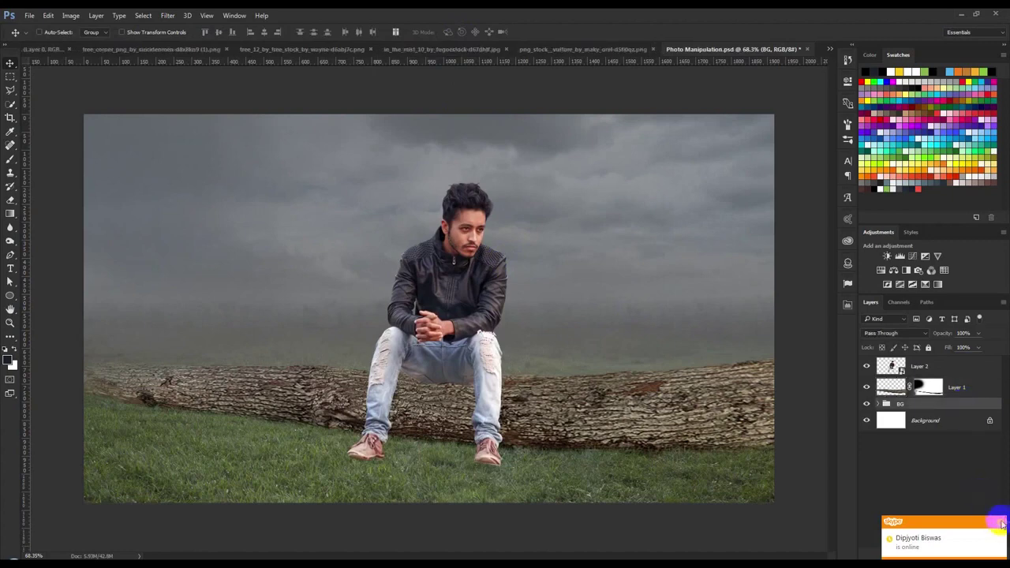
pyautogui.click(978, 552)
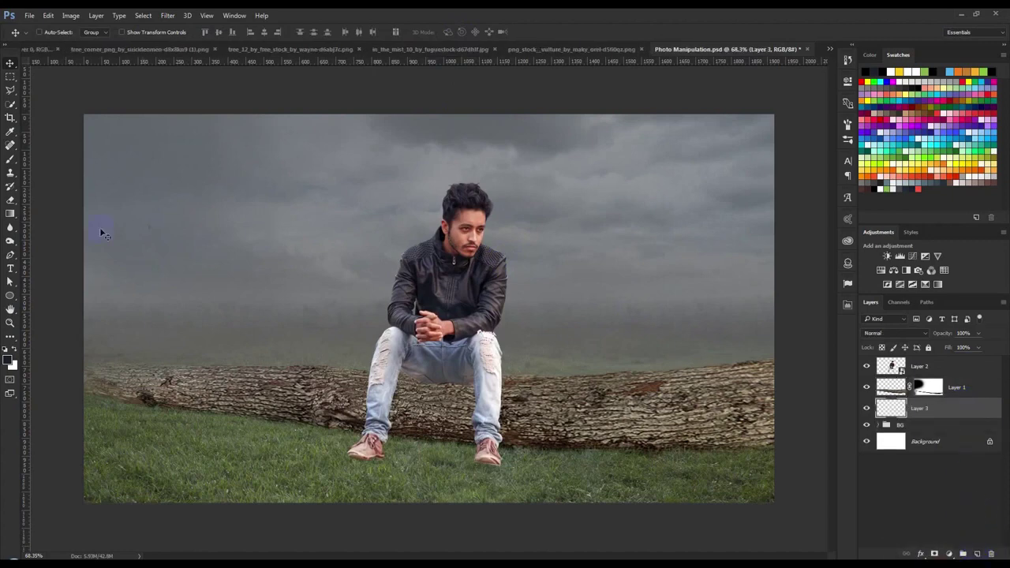
# Draw a polygonal selection covering the ground area beneath the log.
pyautogui.click(49, 100)
pyautogui.click(101, 389)
pyautogui.click(30, 478)
pyautogui.click(30, 496)
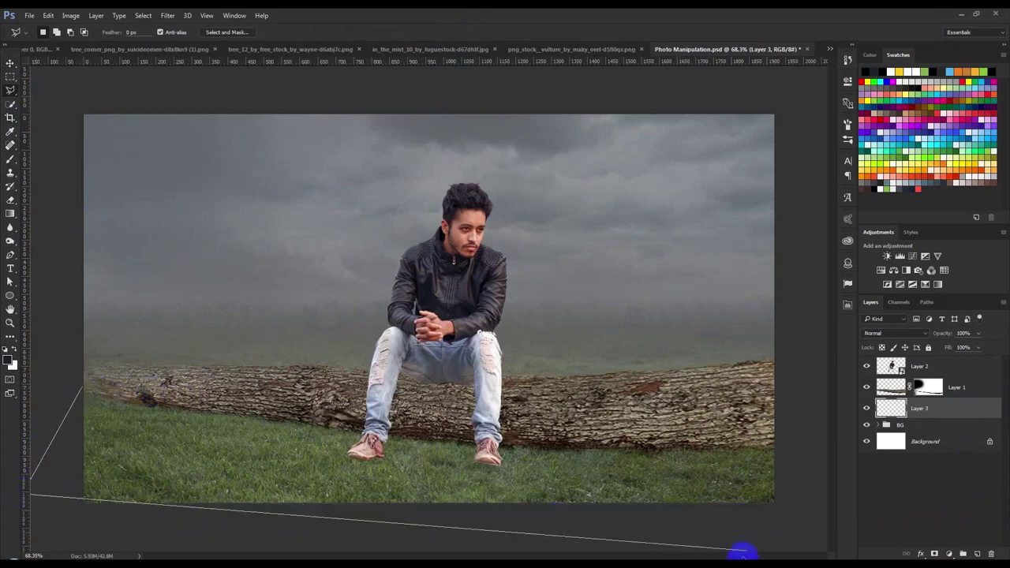
pyautogui.click(144, 526)
pyautogui.click(769, 538)
pyautogui.click(781, 447)
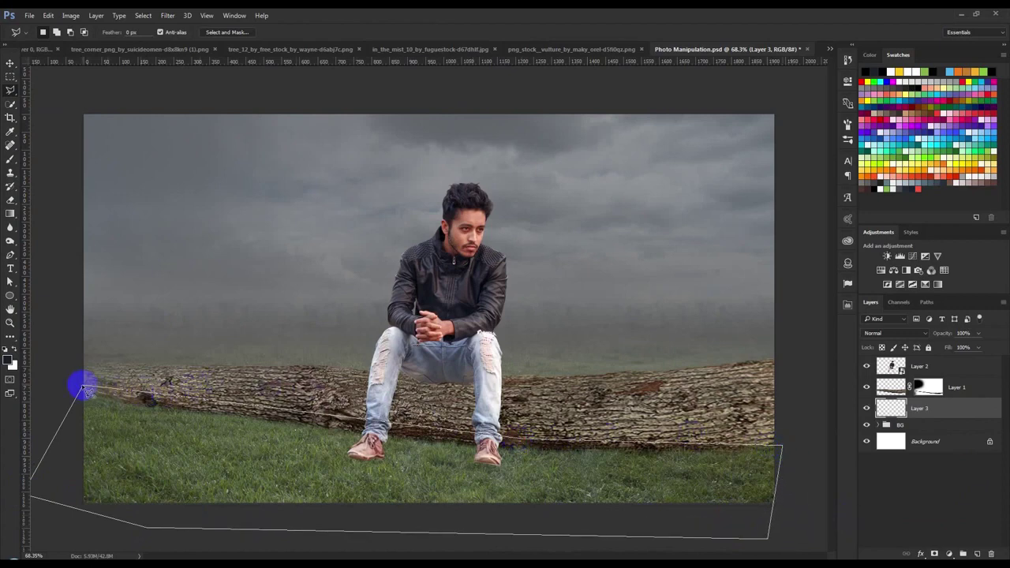
pyautogui.click(84, 387)
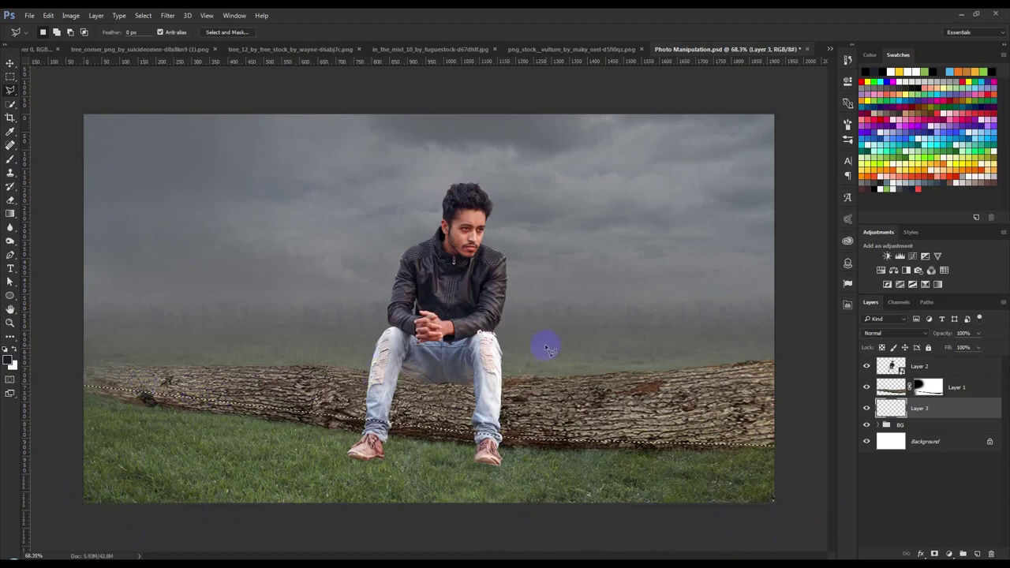
# Fill the selection on Layer 3 with black (000000), then deselect.
pyautogui.hotkey('alt', 'BackSpace')
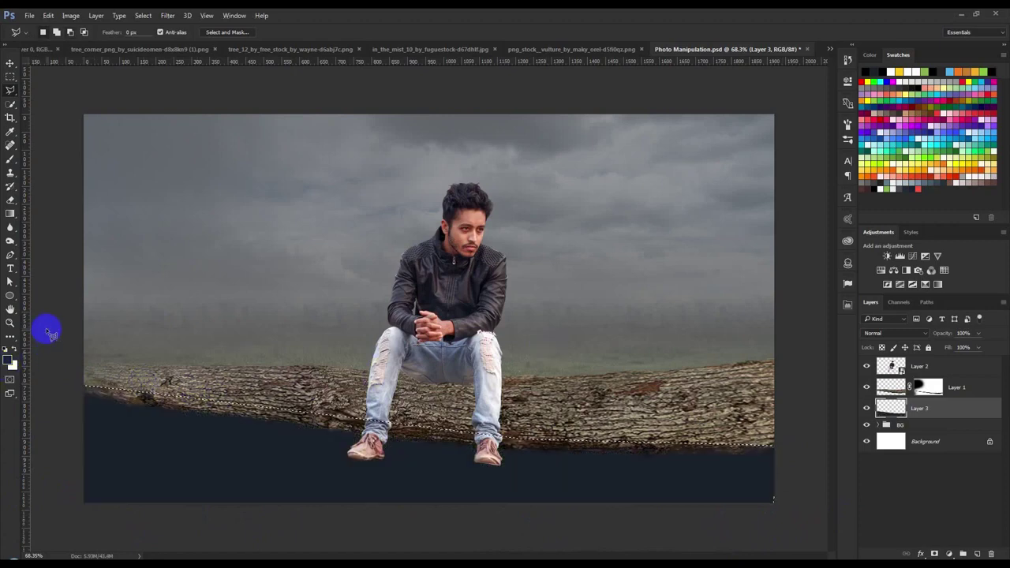
pyautogui.hotkey('ctrl', 'z')
pyautogui.click(11, 360)
pyautogui.write('000000')
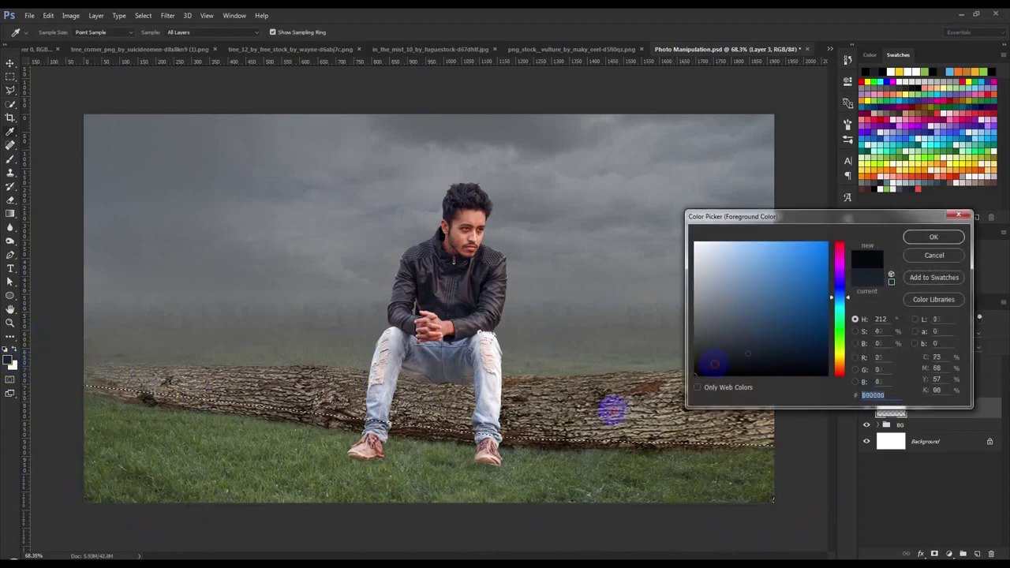
pyautogui.click(909, 240)
pyautogui.hotkey('alt', 'BackSpace')
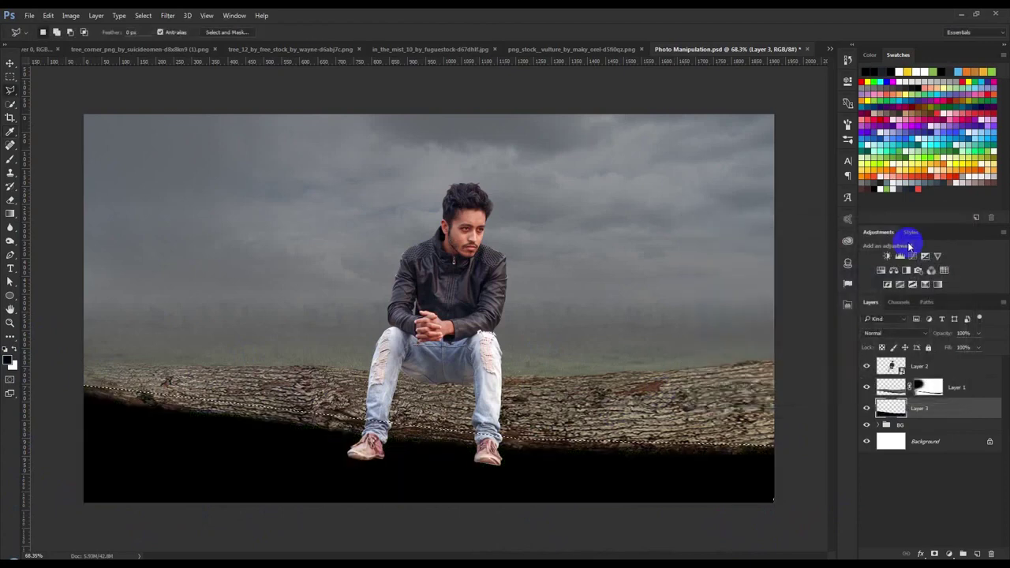
pyautogui.click(672, 348)
# Gaussian-blur the black shadow at about 118 px and set Layer 3 opacity to 45%.
pyautogui.moveTo(949, 333); pyautogui.dragTo(938, 335)
pyautogui.click(168, 15)
pyautogui.moveTo(173, 131)
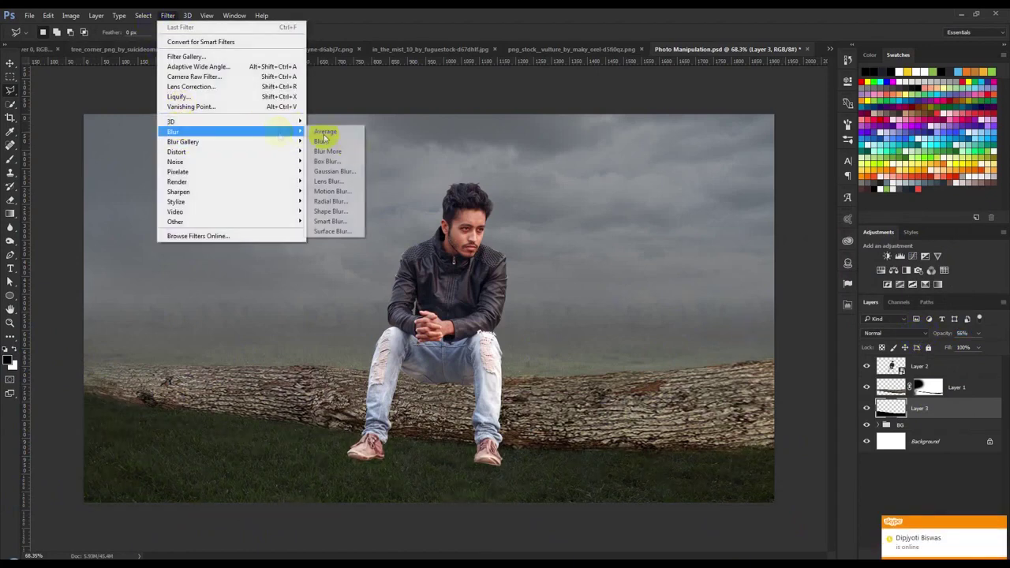
pyautogui.click(333, 171)
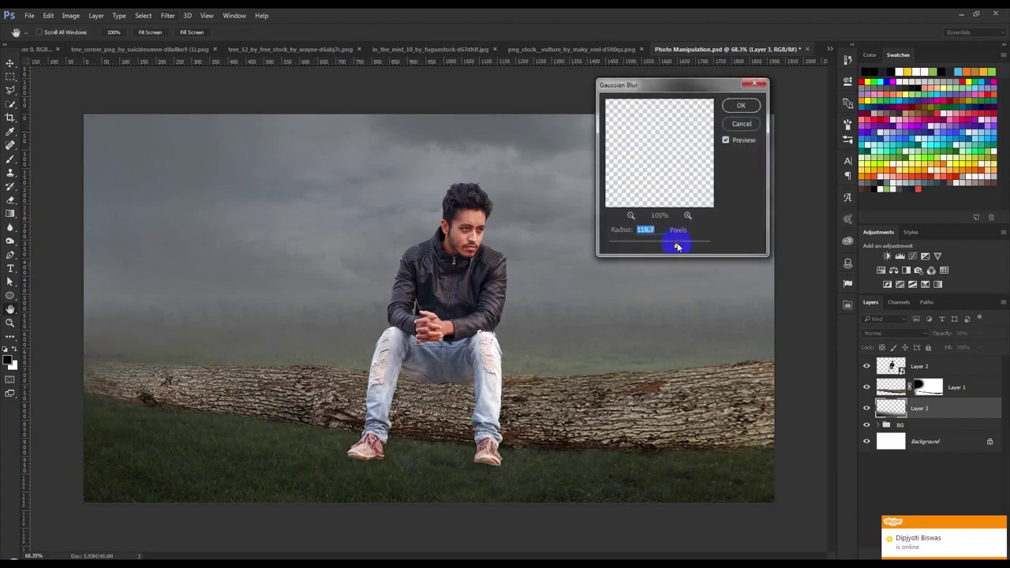
pyautogui.click(740, 106)
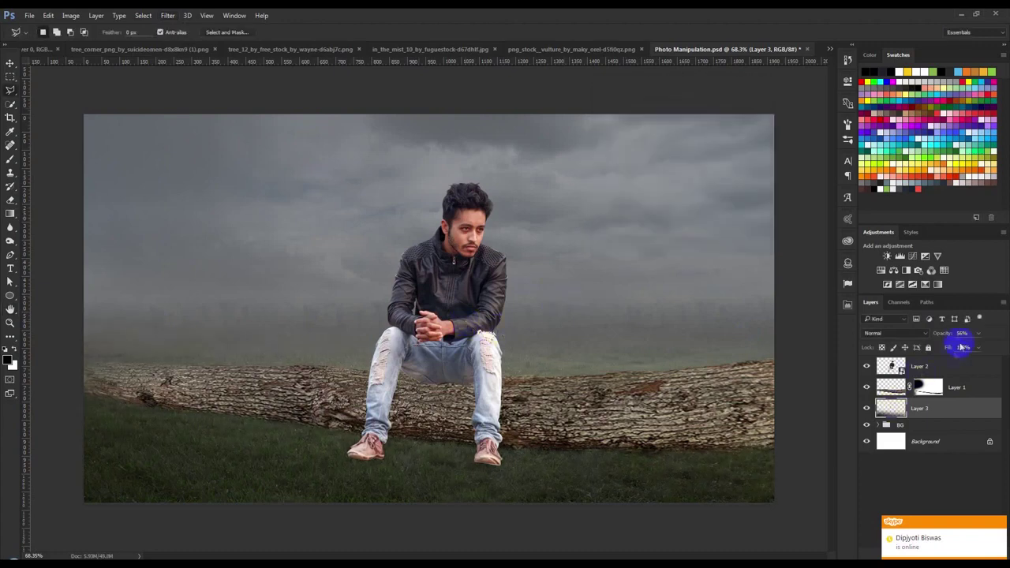
pyautogui.moveTo(943, 337); pyautogui.dragTo(937, 335)
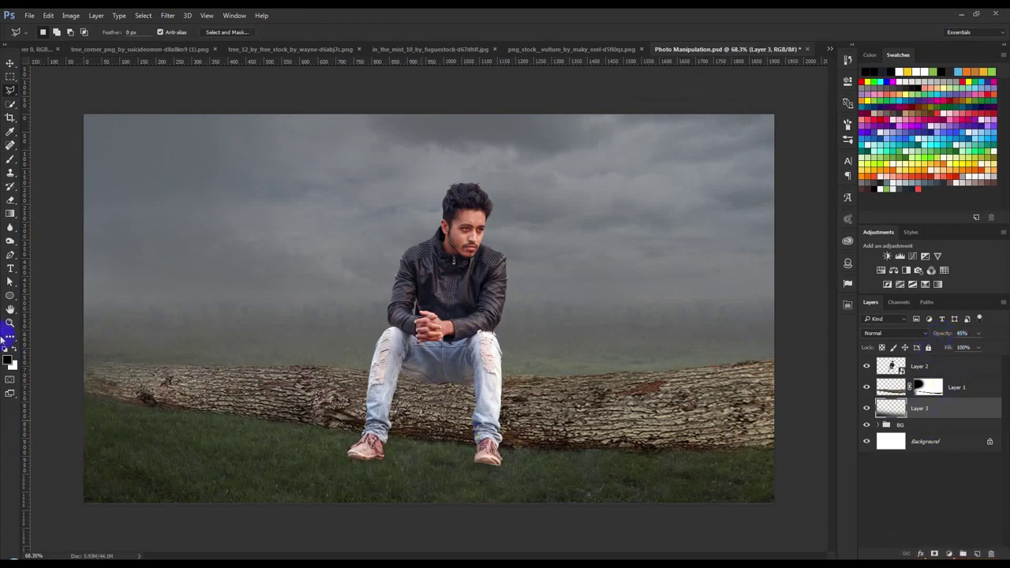
pyautogui.click(71, 199)
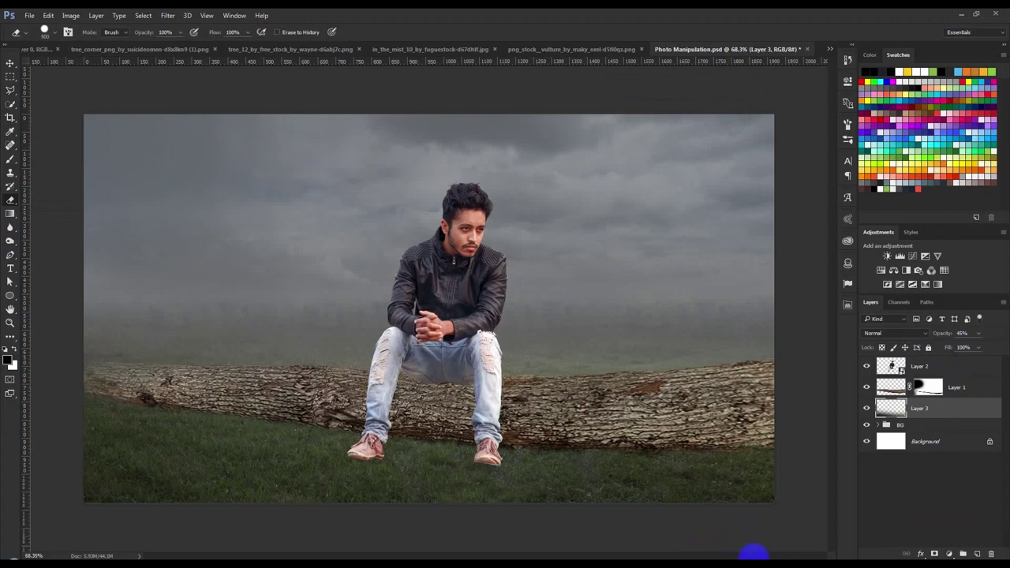
pyautogui.scroll(-3)
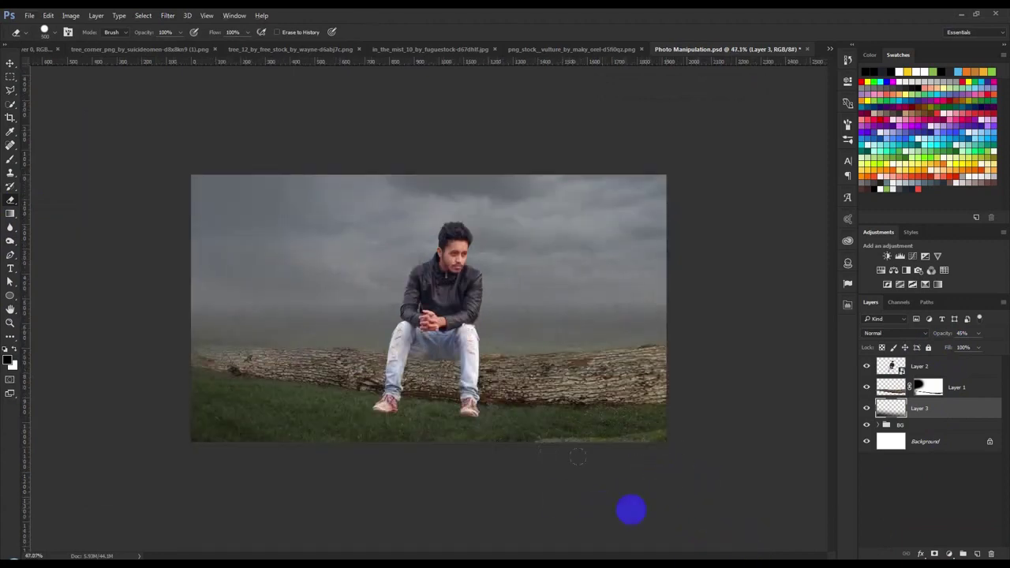
# Erase the shadow along the image's bottom edge with a 500 px soft eraser.
pyautogui.rightClick(556, 347)
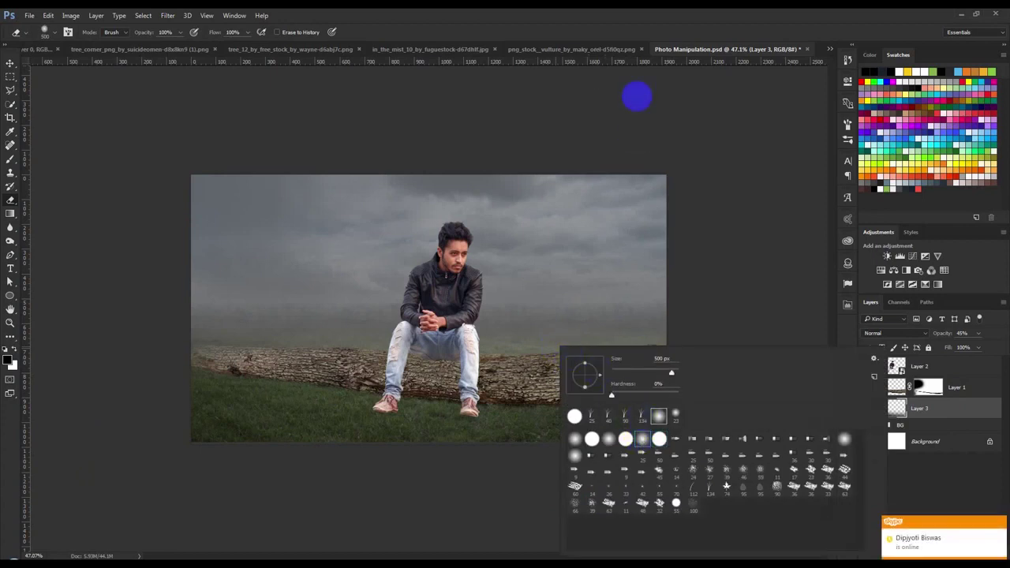
pyautogui.click(663, 24)
pyautogui.moveTo(665, 478); pyautogui.dragTo(155, 480)
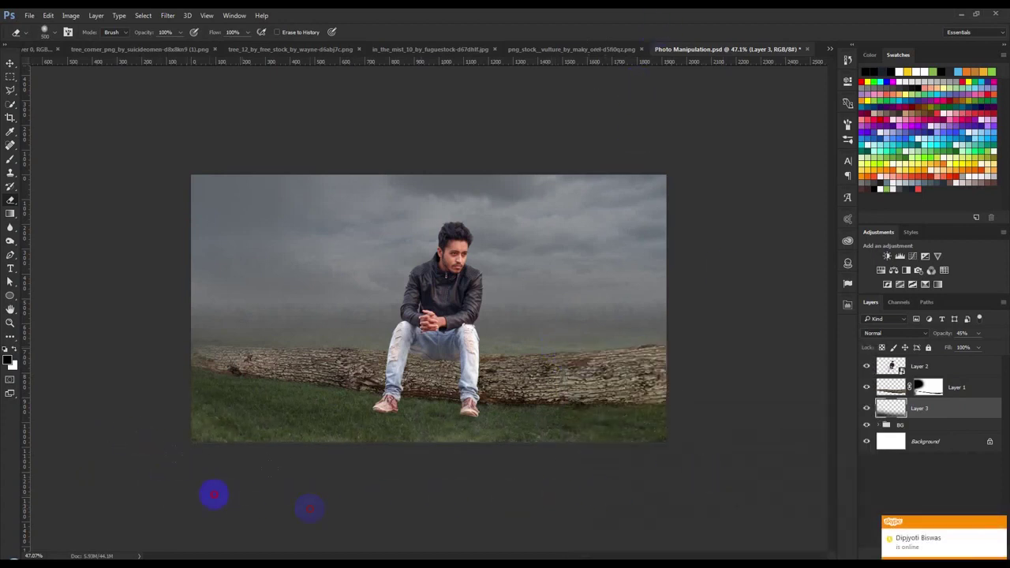
pyautogui.moveTo(222, 498); pyautogui.dragTo(307, 480)
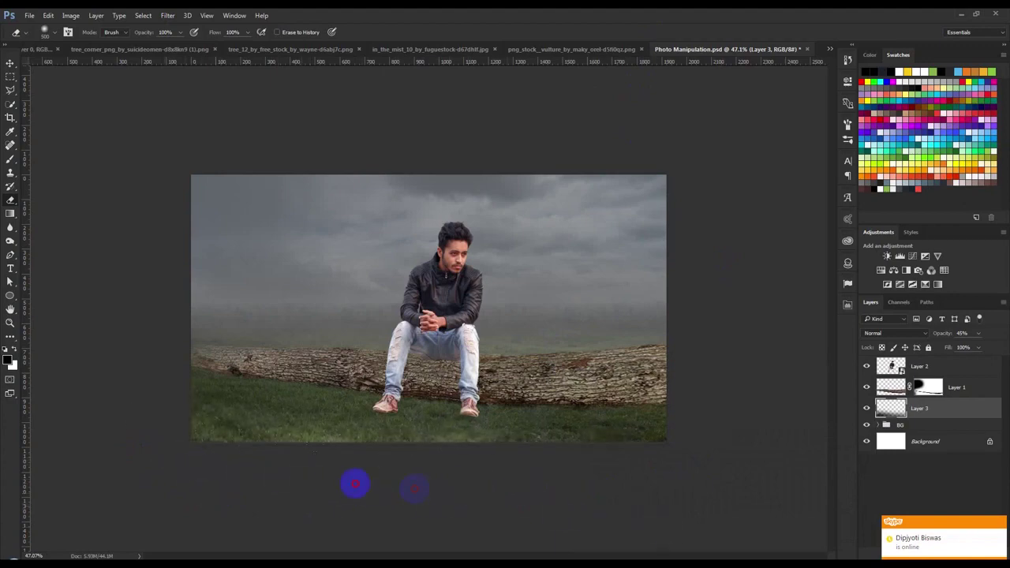
pyautogui.scroll(3)
# Select the log's Layer 1 and add a new empty Layer 4 above it.
pyautogui.click(9, 63)
pyautogui.scroll(3)
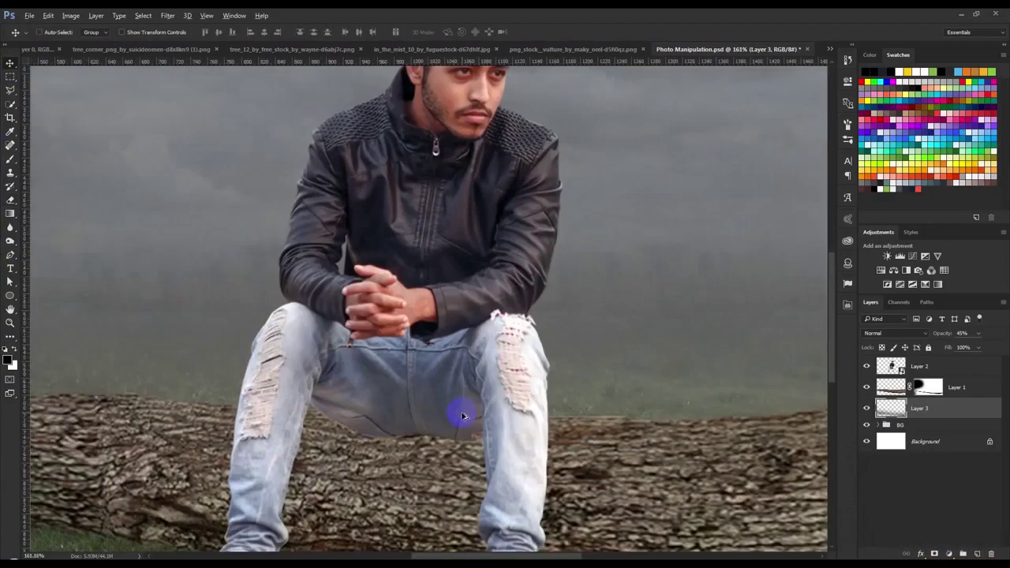
pyautogui.scroll(-3)
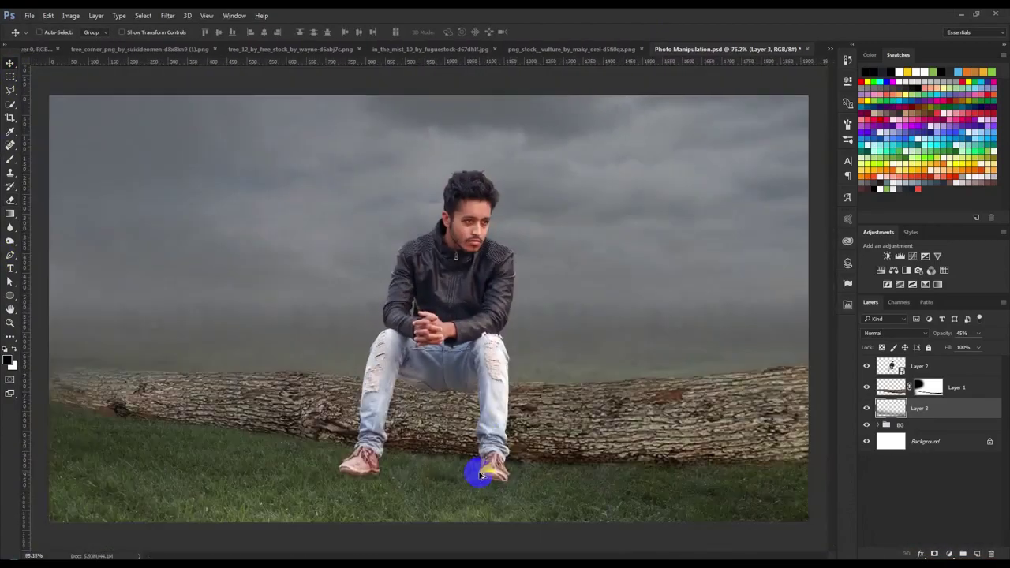
pyautogui.scroll(3)
pyautogui.scroll(-3)
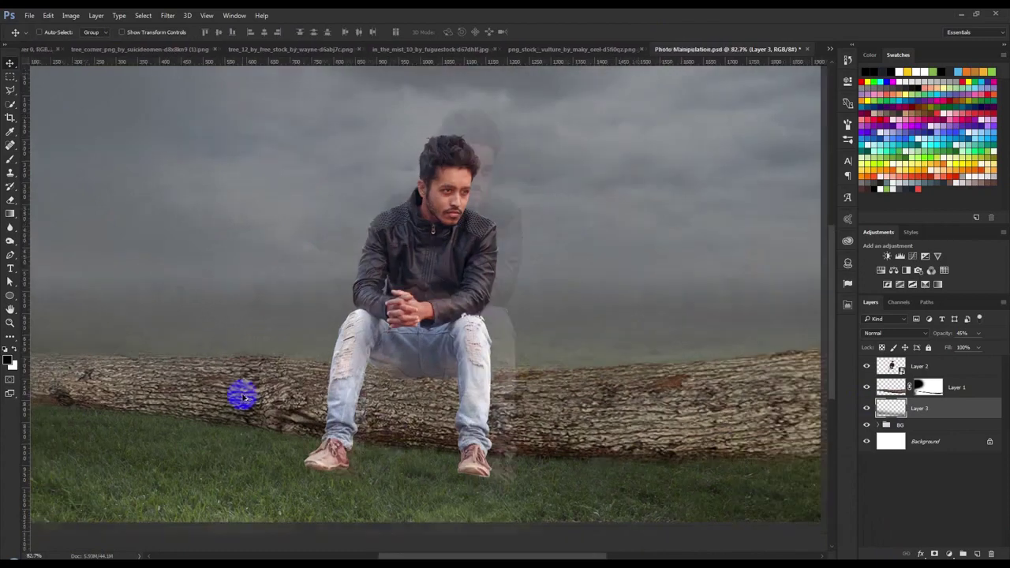
pyautogui.click(957, 387)
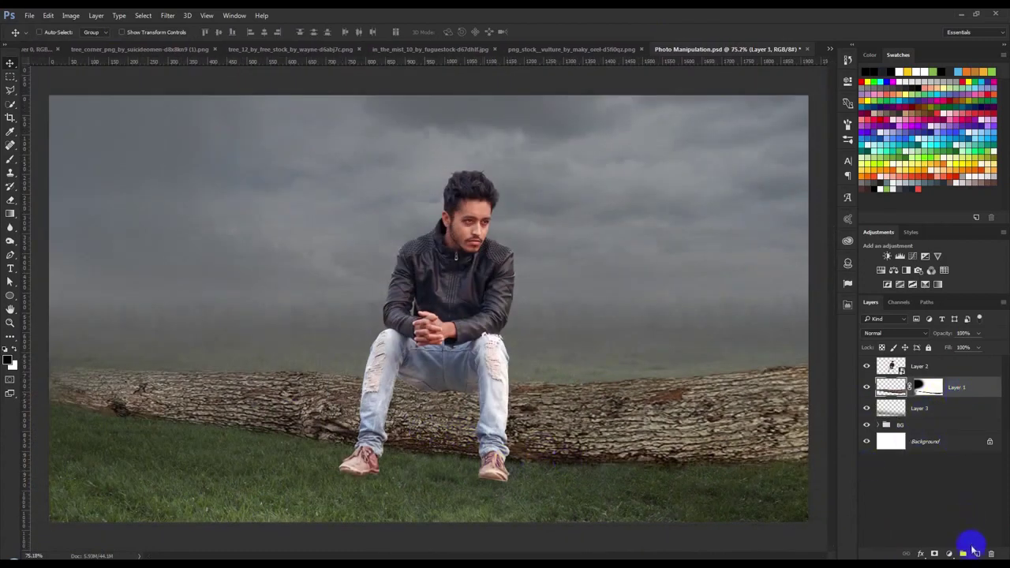
pyautogui.click(977, 554)
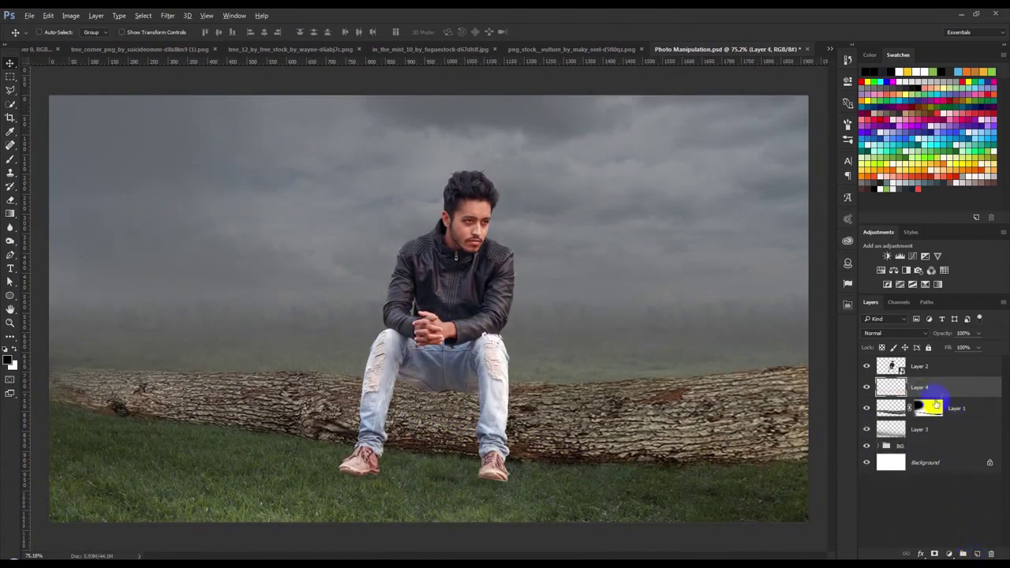
# Clip Layer 4 to the log layer, then delete the empty Layer 4.
pyautogui.rightClick(940, 390)
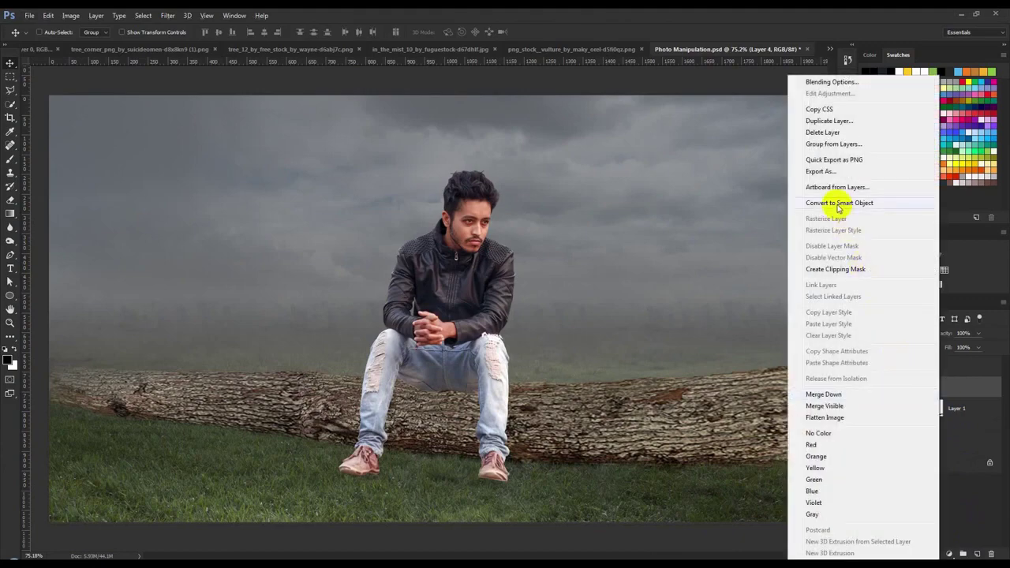
pyautogui.click(835, 270)
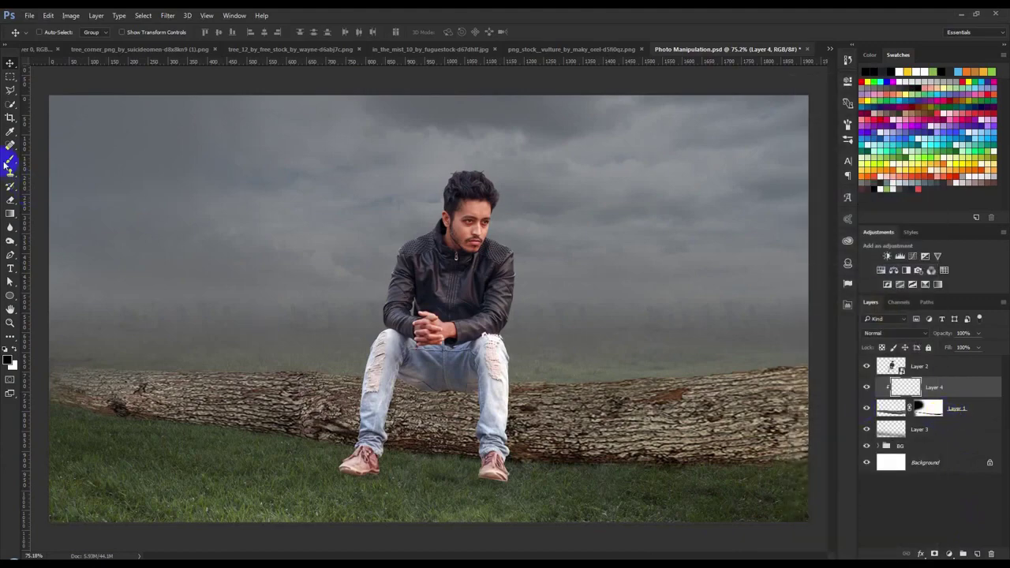
pyautogui.click(10, 159)
pyautogui.scroll(-3)
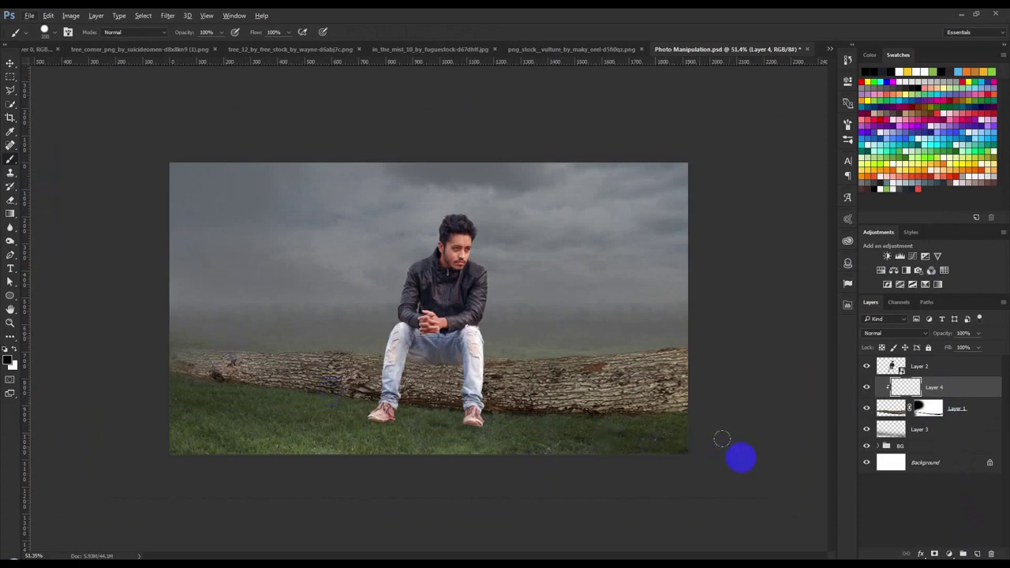
pyautogui.press('Delete')
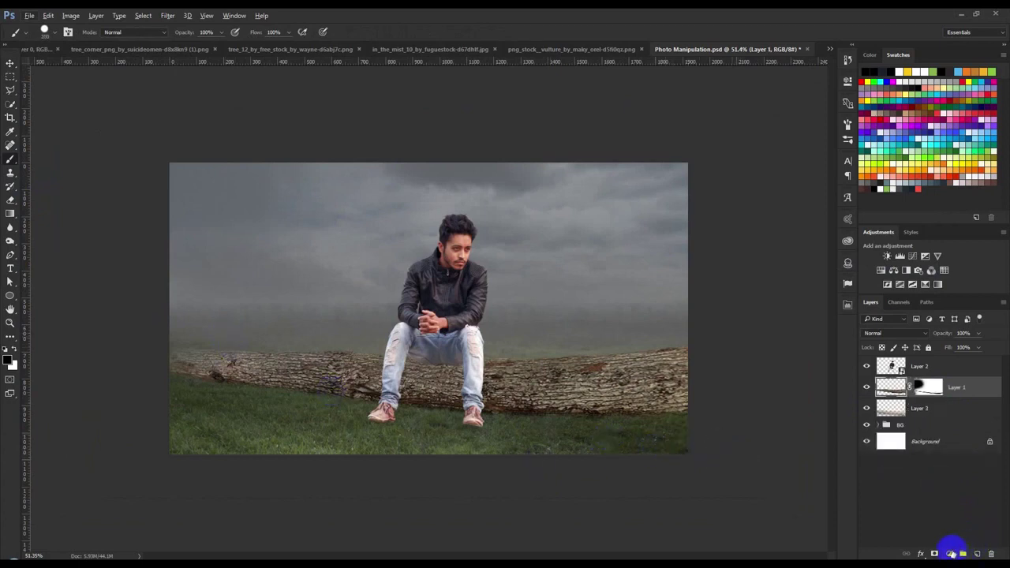
# Add a Curves adjustment clipped to Layer 1, pulling the curve down to darken the log.
pyautogui.click(951, 550)
pyautogui.click(921, 383)
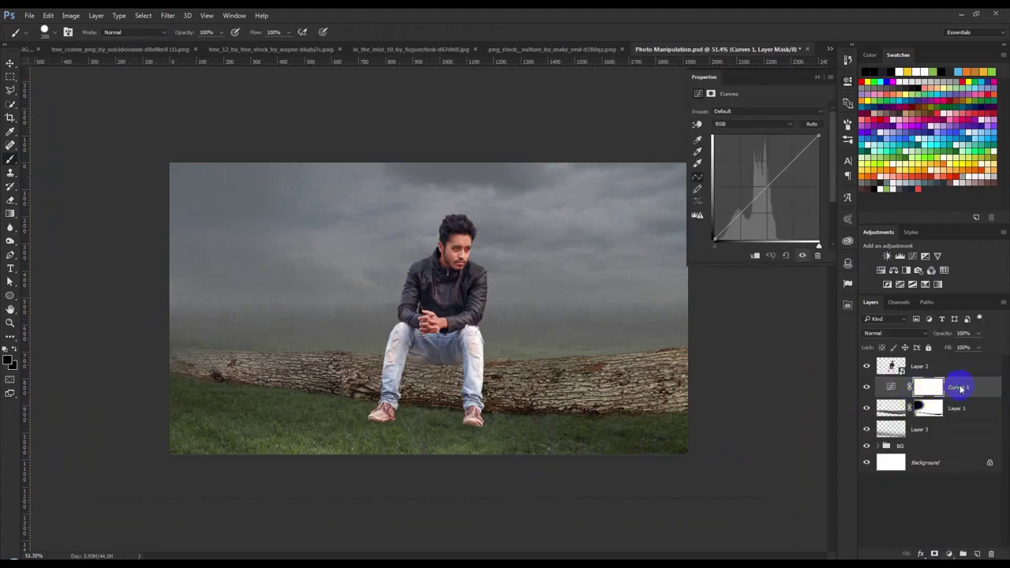
pyautogui.rightClick(960, 387)
pyautogui.click(849, 267)
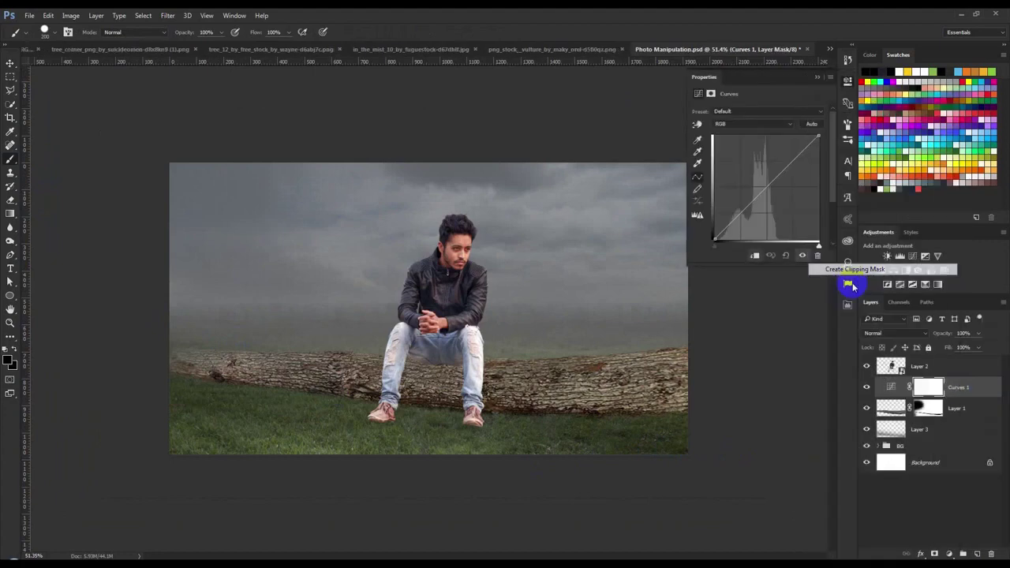
pyautogui.moveTo(760, 197); pyautogui.dragTo(774, 204)
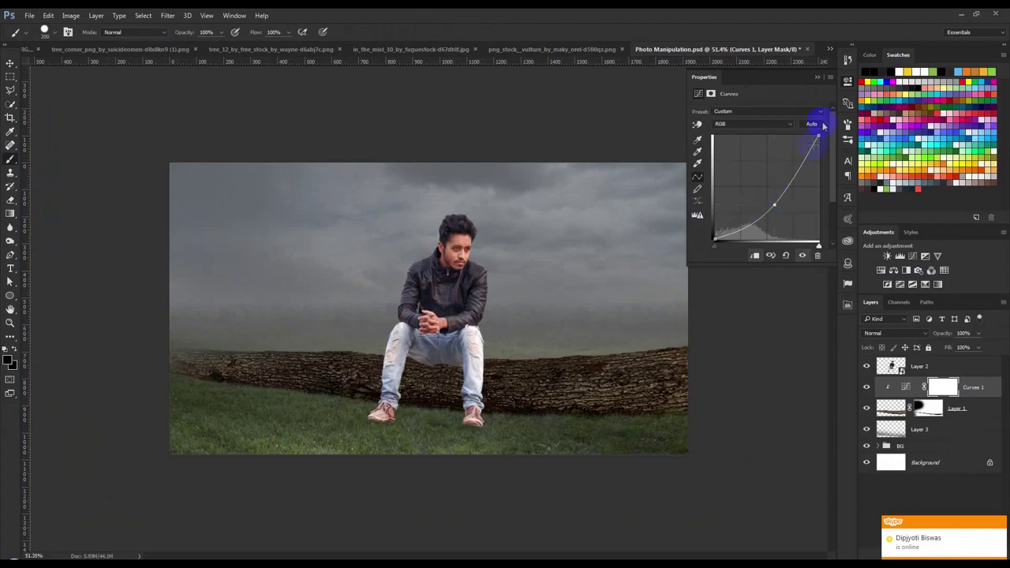
pyautogui.click(818, 79)
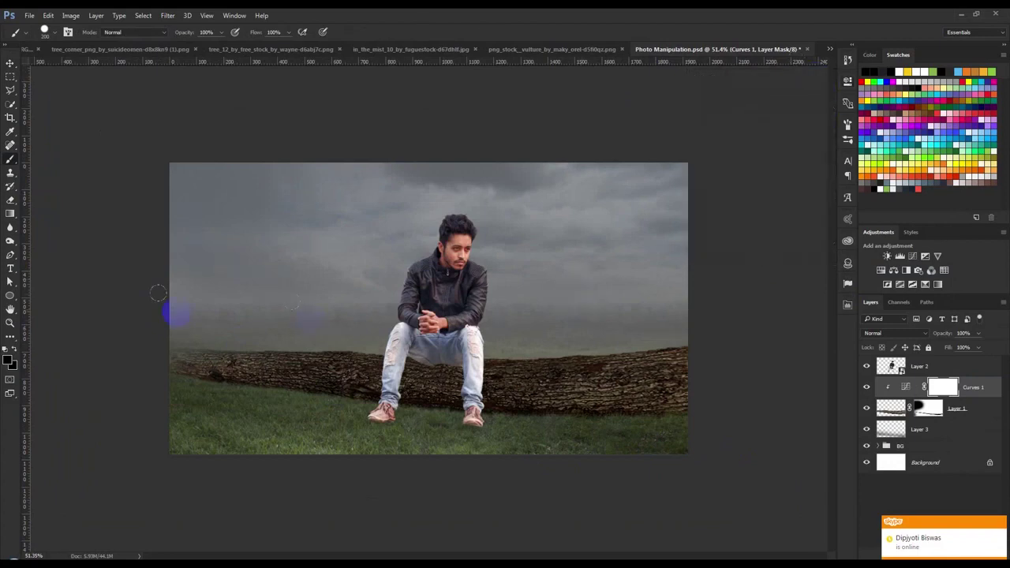
# Paint black on the Curves 1 mask with a 200 px brush to remove darkening on the log, then reset default colours.
pyautogui.click(944, 387)
pyautogui.moveTo(686, 361); pyautogui.dragTo(602, 325)
pyautogui.rightClick(602, 281)
pyautogui.click(647, 16)
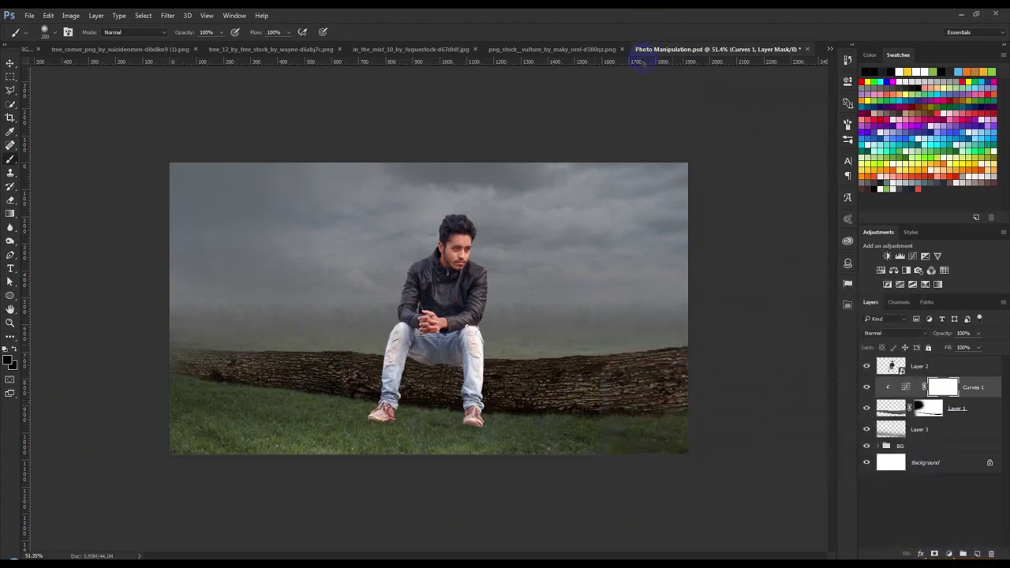
pyautogui.moveTo(601, 376); pyautogui.dragTo(623, 320)
pyautogui.moveTo(689, 303); pyautogui.dragTo(489, 300)
pyautogui.moveTo(571, 337); pyautogui.dragTo(245, 321)
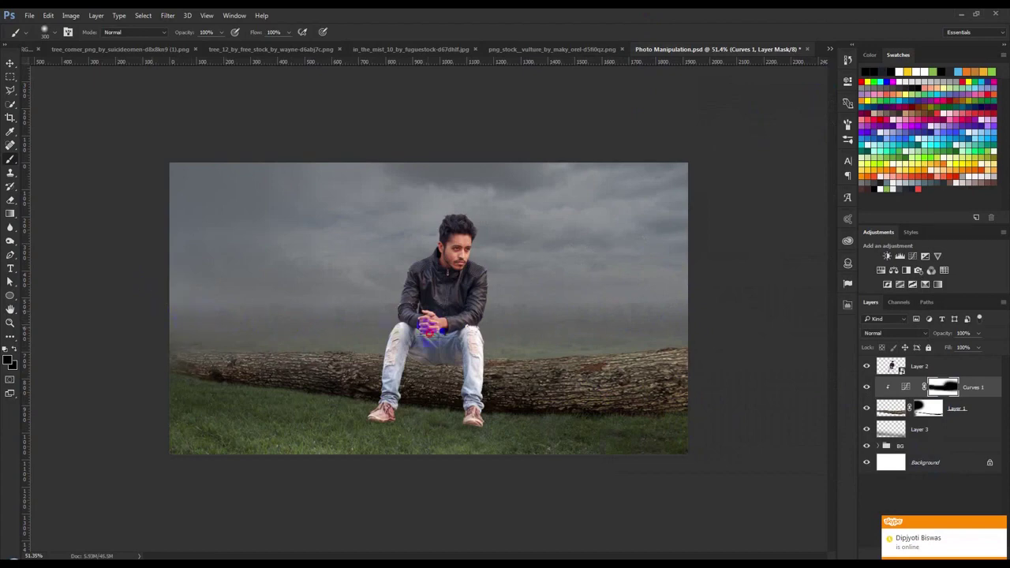
pyautogui.scroll(3)
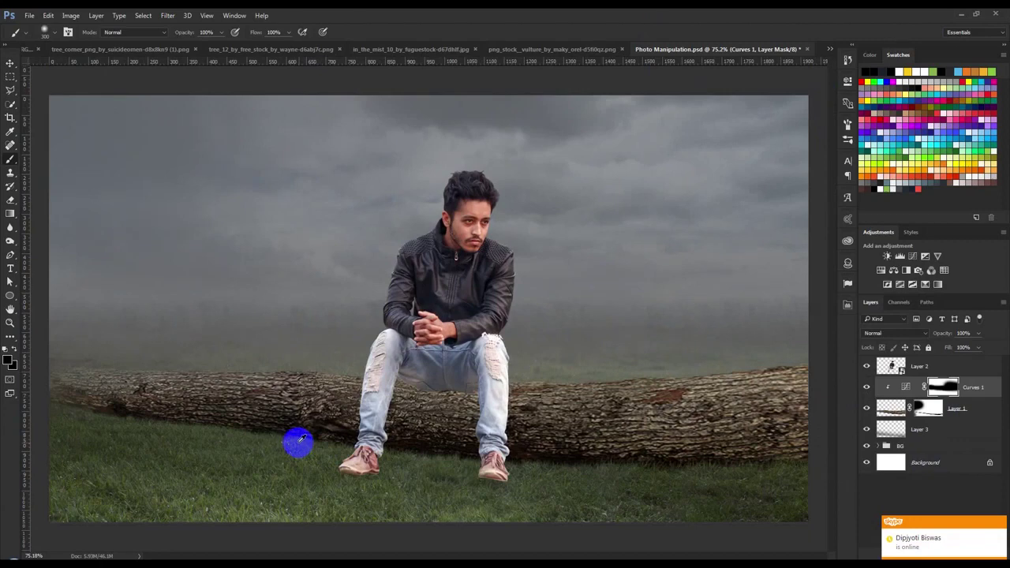
pyautogui.click(15, 352)
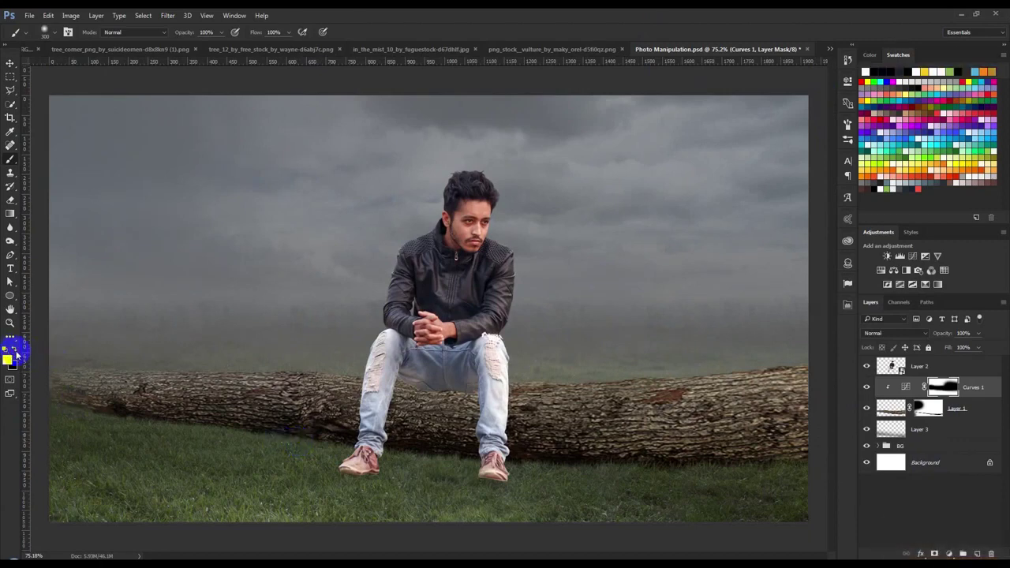
pyautogui.press('d')
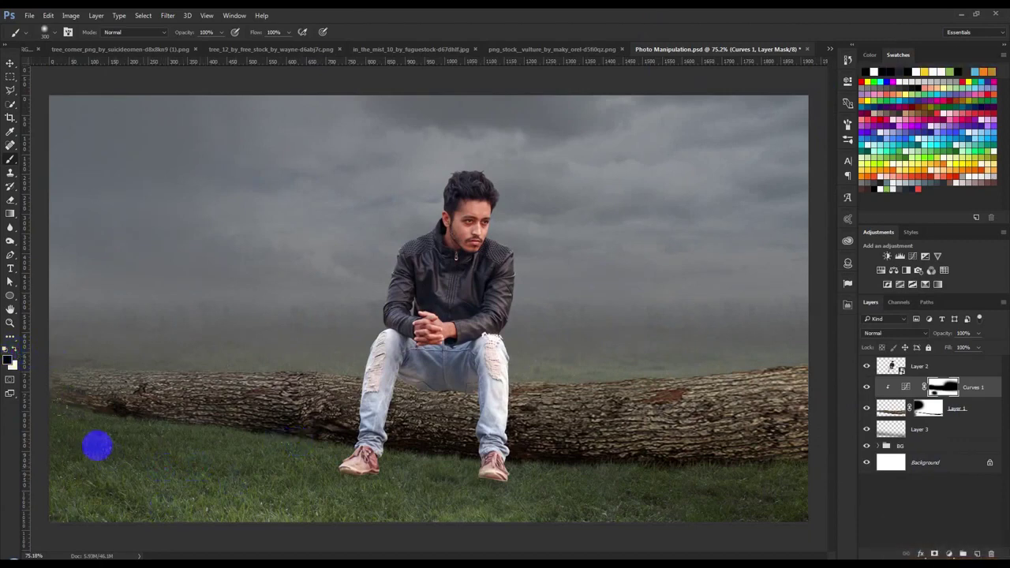
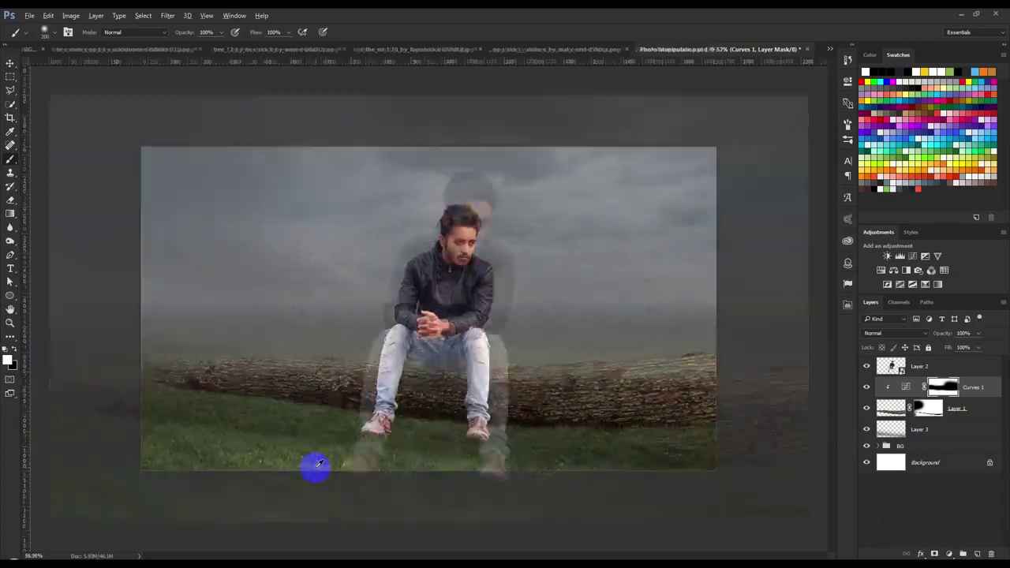
# Add a new layer clipped to Curves 1 and brush a black shadow on the log under the man.
pyautogui.scroll(3)
pyautogui.scroll(3)
pyautogui.scroll(3)
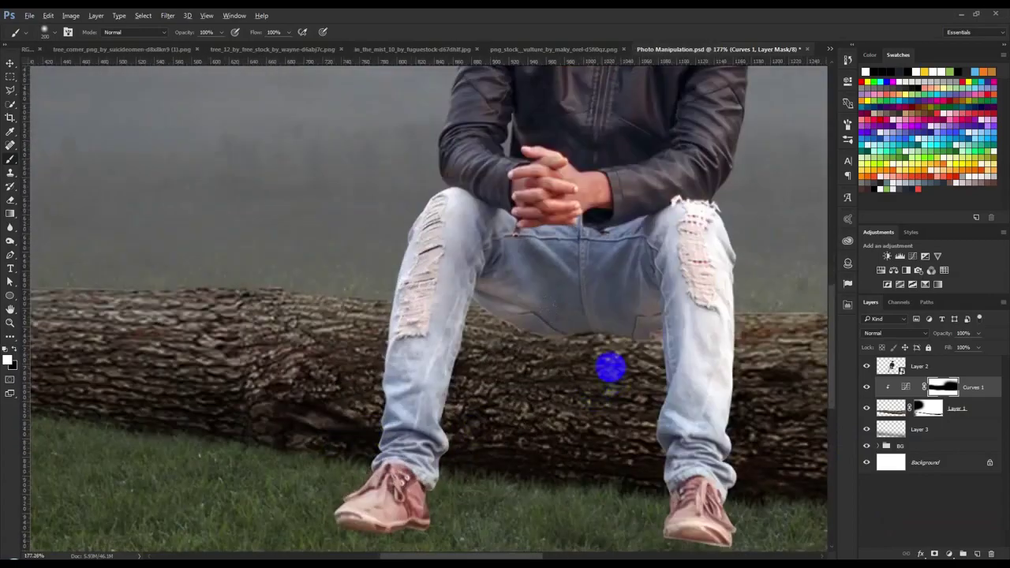
pyautogui.moveTo(967, 372); pyautogui.dragTo(968, 533)
pyautogui.click(978, 555)
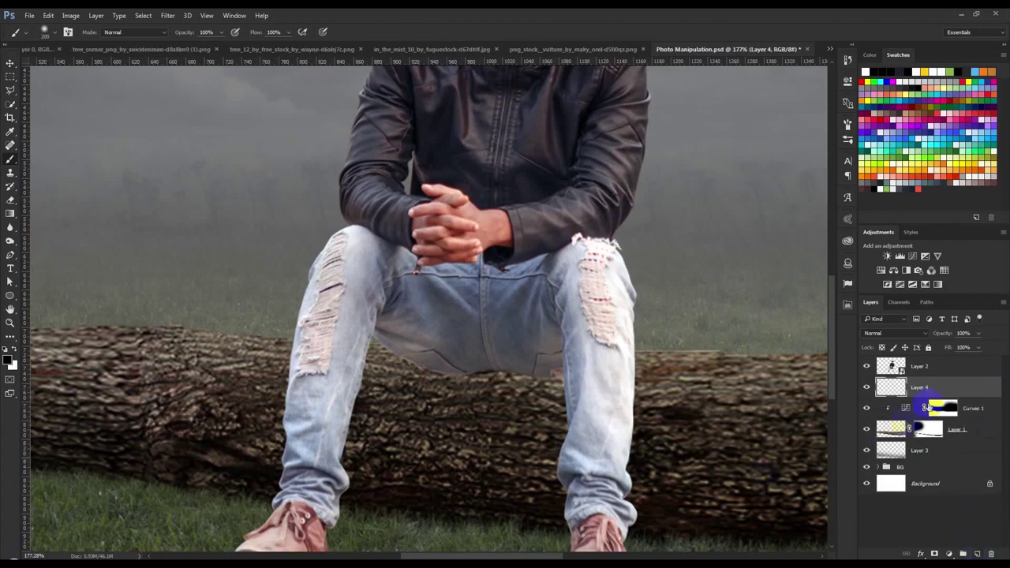
pyautogui.moveTo(938, 386); pyautogui.dragTo(941, 398)
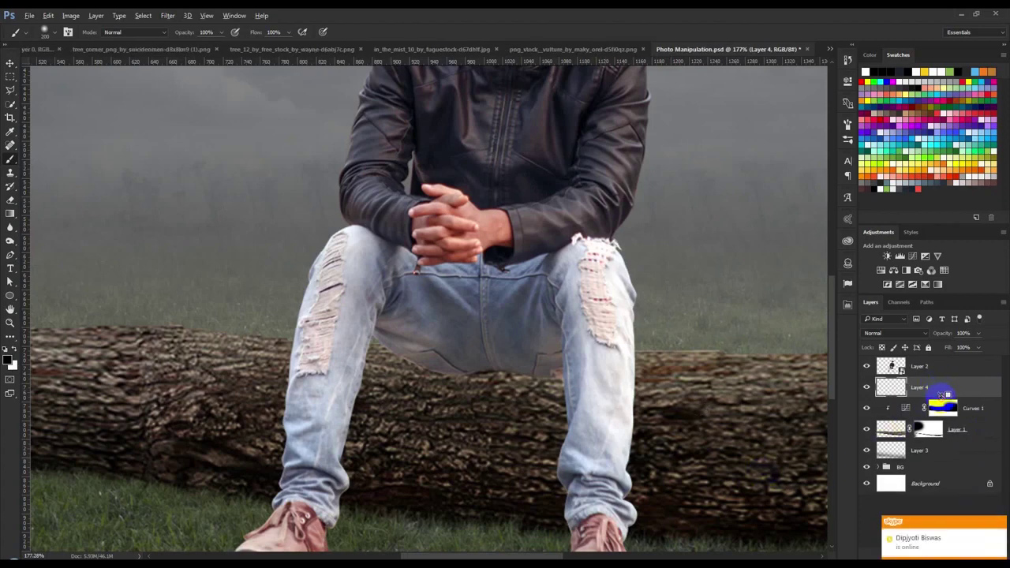
pyautogui.click(941, 395)
pyautogui.moveTo(488, 362); pyautogui.dragTo(439, 350)
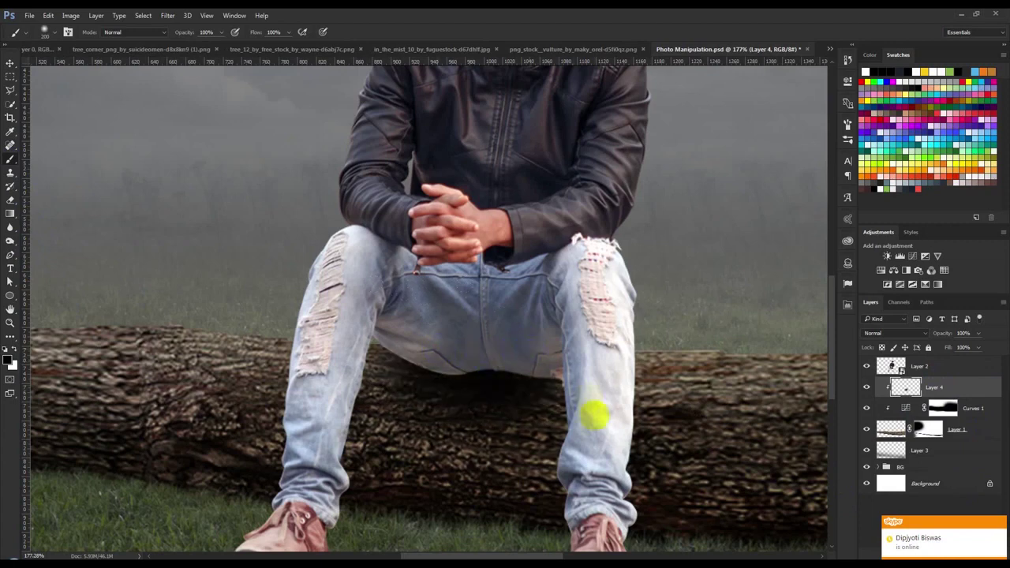
# Squash the shadow to 59.64% height and lower the layer opacity to 84%.
pyautogui.hotkey('ctrl', 't')
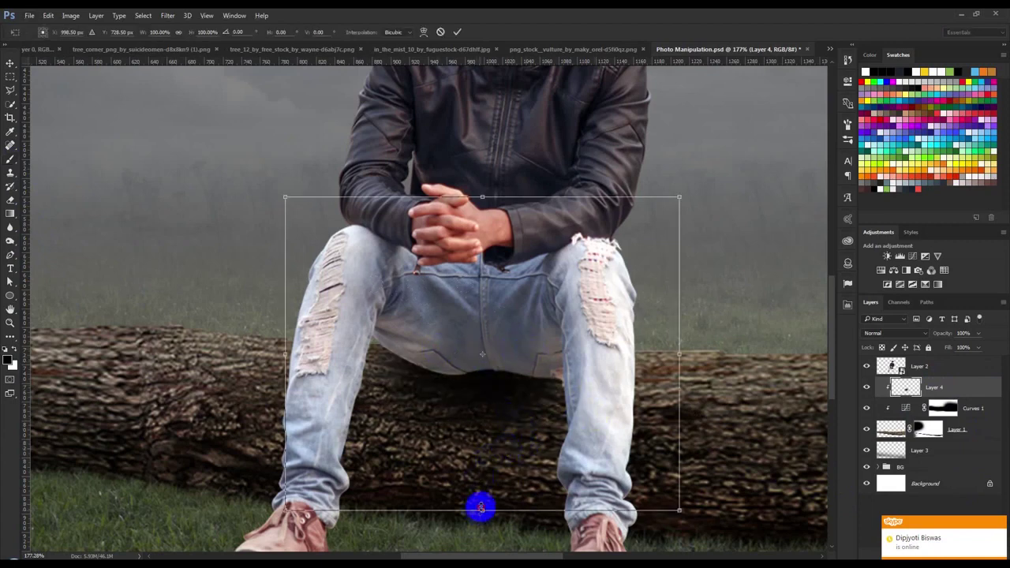
pyautogui.moveTo(482, 509); pyautogui.dragTo(483, 450)
pyautogui.moveTo(514, 406); pyautogui.dragTo(514, 424)
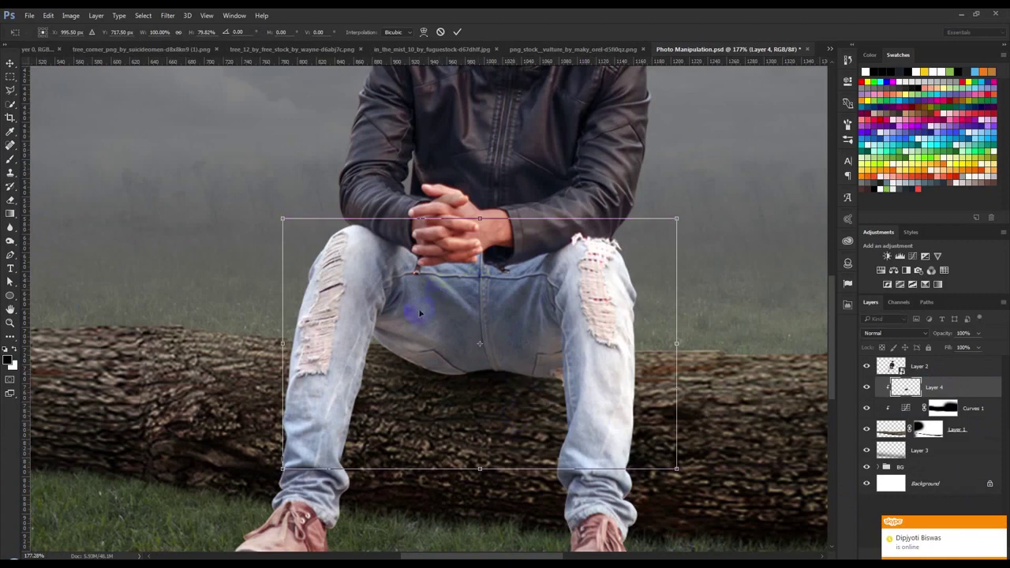
pyautogui.moveTo(479, 218); pyautogui.dragTo(479, 266)
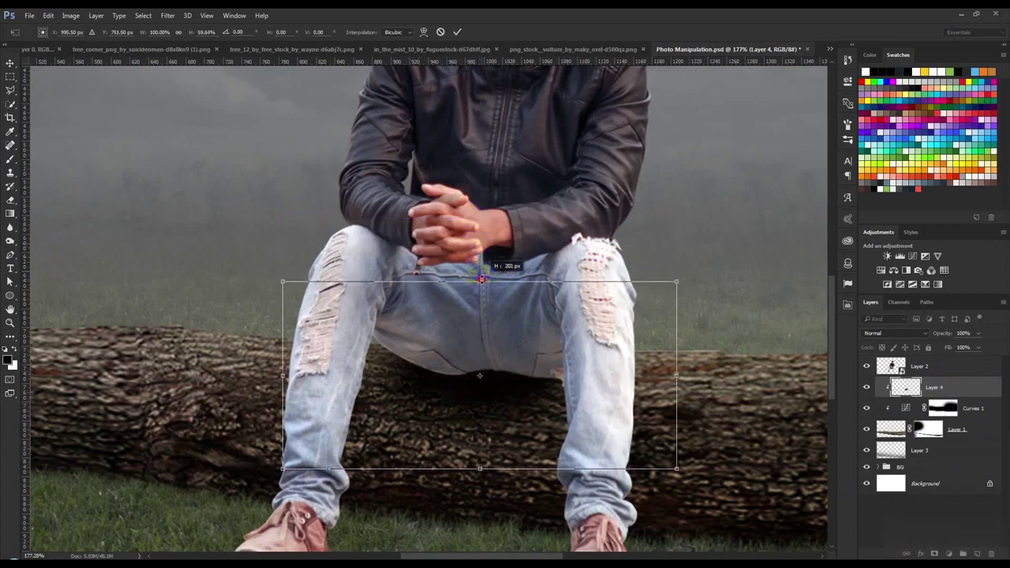
pyautogui.moveTo(479, 468); pyautogui.dragTo(481, 456)
pyautogui.moveTo(516, 416); pyautogui.dragTo(523, 419)
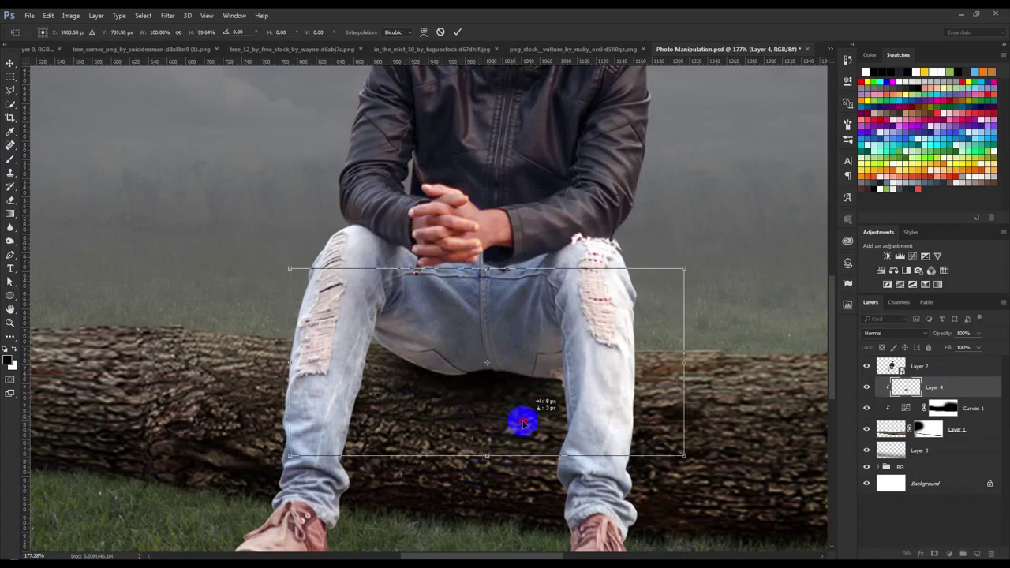
pyautogui.doubleClick(551, 434)
pyautogui.moveTo(943, 335); pyautogui.dragTo(931, 361)
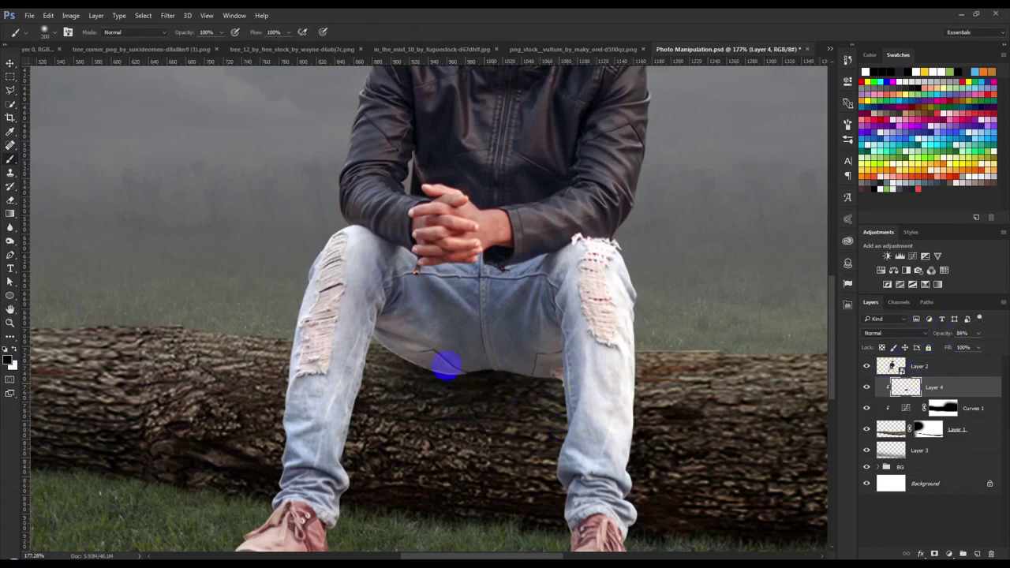
pyautogui.click(10, 64)
pyautogui.scroll(3)
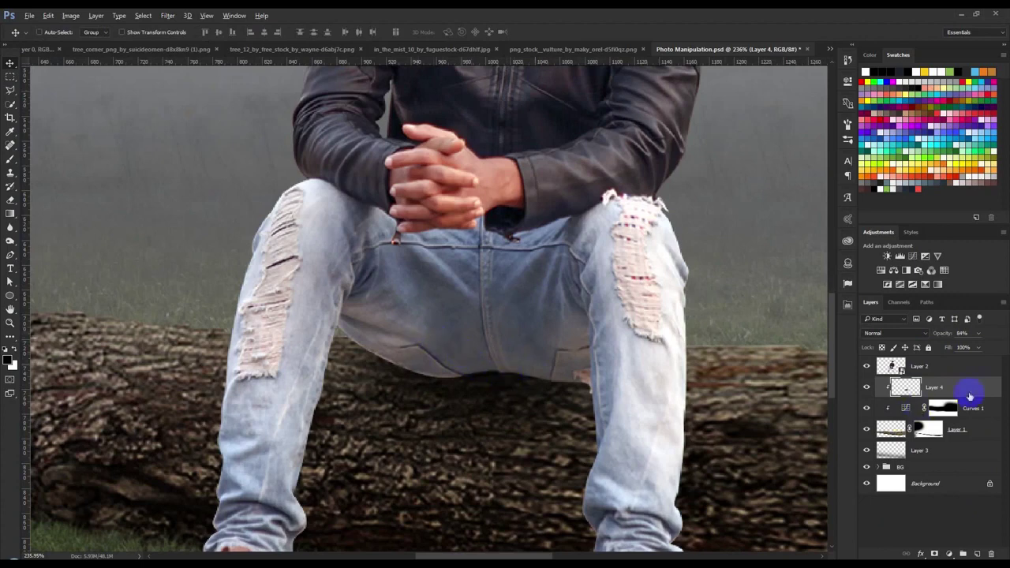
# Add a darkening Curves 2 adjustment clipped to the man's layer, Layer 2.
pyautogui.click(957, 366)
pyautogui.click(963, 553)
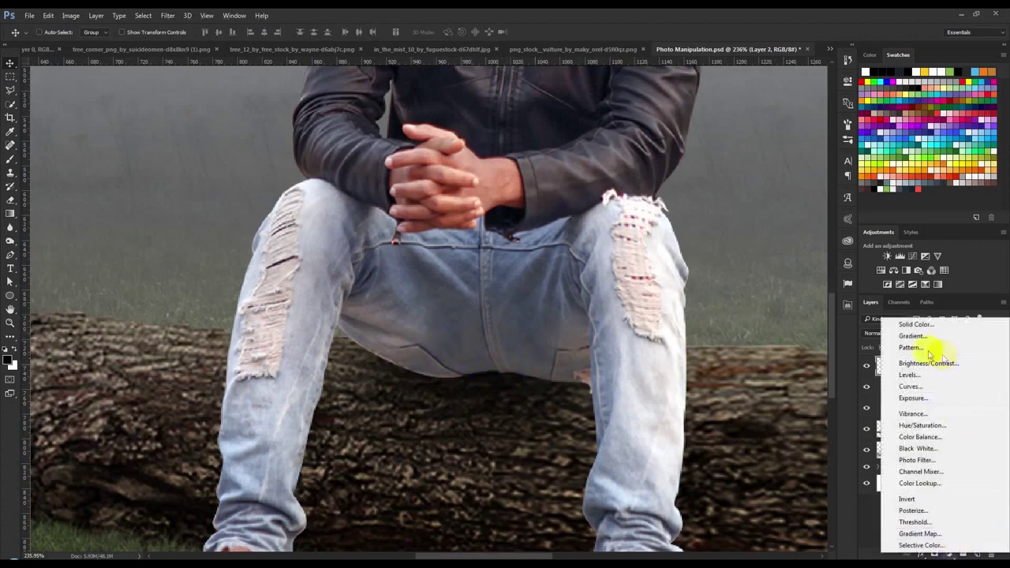
pyautogui.click(919, 386)
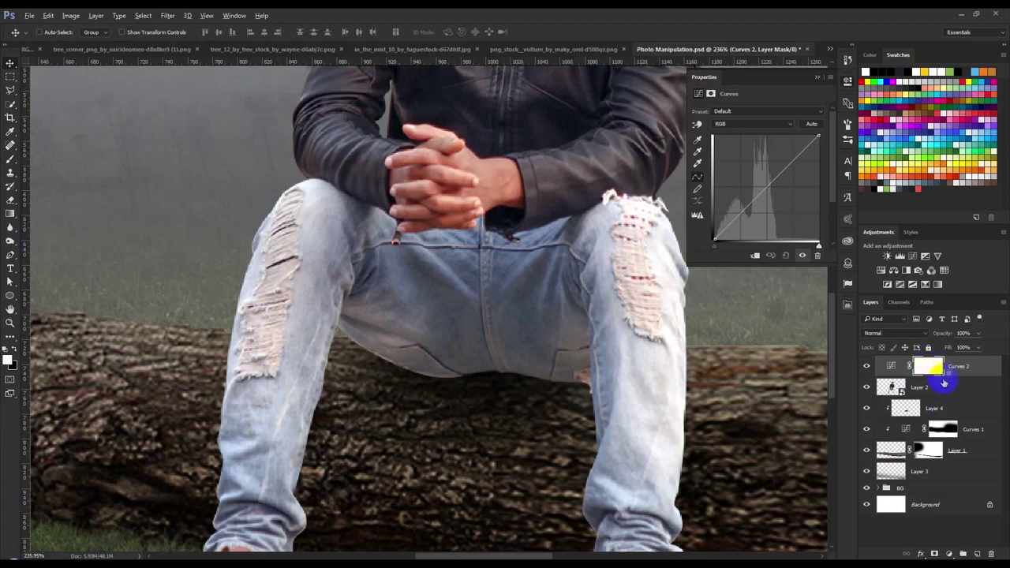
pyautogui.click(924, 377)
pyautogui.moveTo(766, 188); pyautogui.dragTo(779, 204)
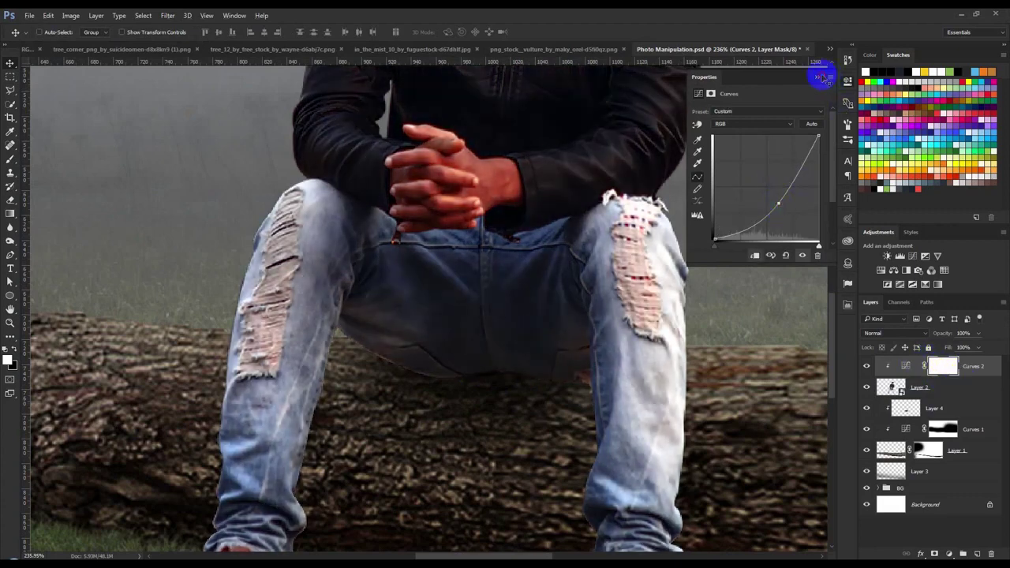
pyautogui.click(821, 77)
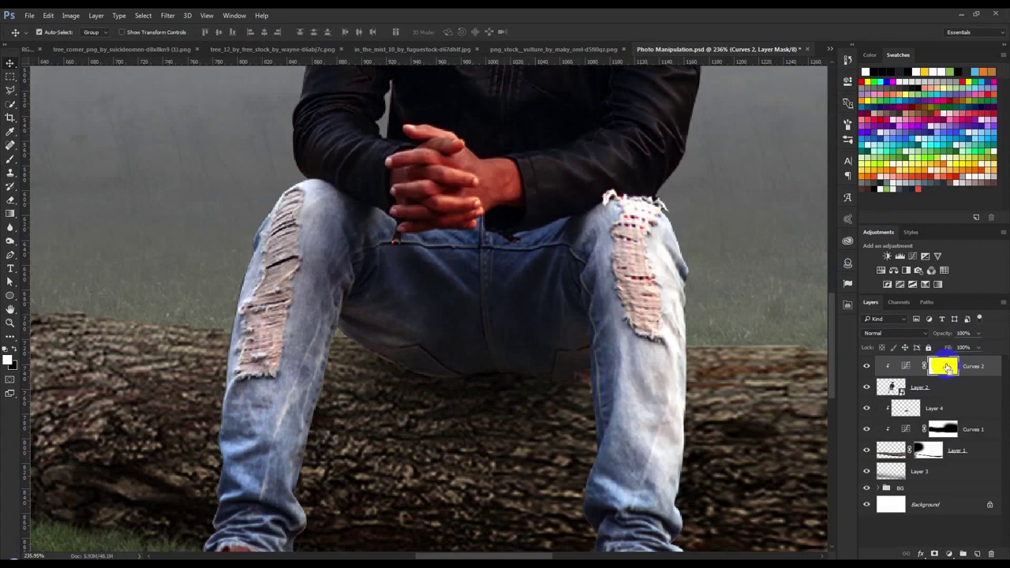
# Invert the Curves 2 mask and paint the darkening back under the crotch at 30% opacity.
pyautogui.hotkey('ctrl', 'i')
pyautogui.click(11, 159)
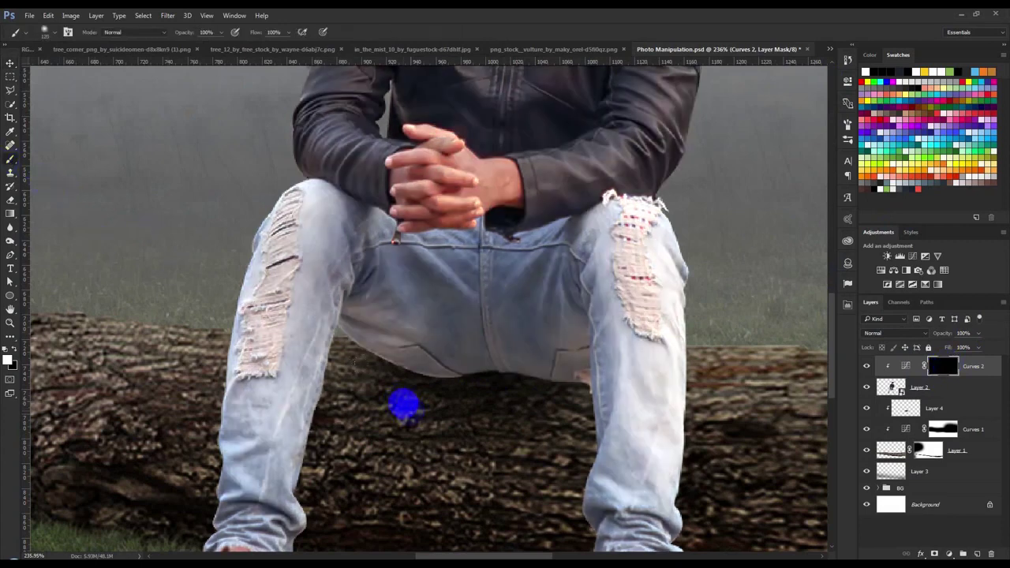
pyautogui.moveTo(397, 397); pyautogui.dragTo(387, 345)
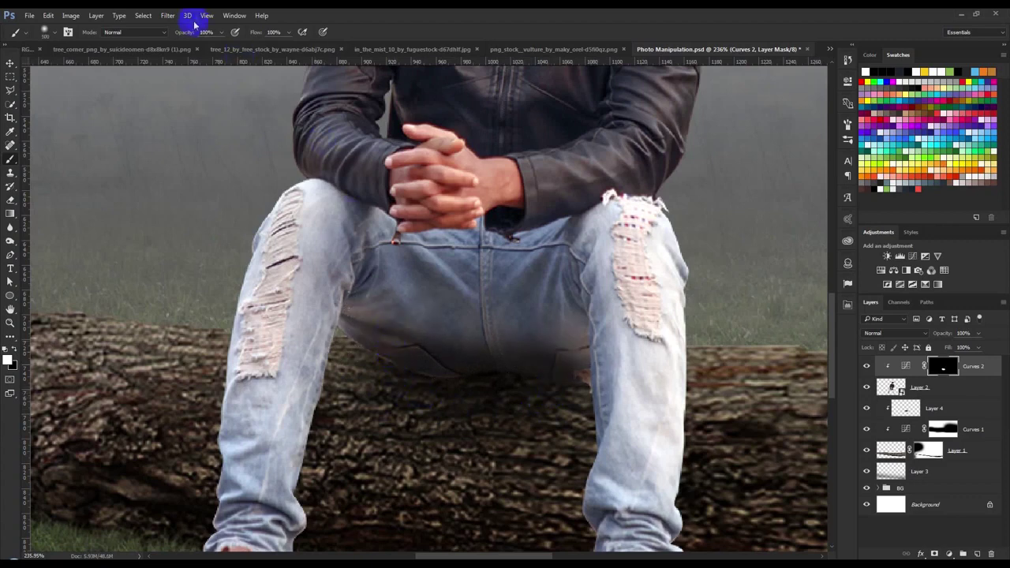
pyautogui.press('3')
pyautogui.moveTo(421, 390); pyautogui.dragTo(524, 323)
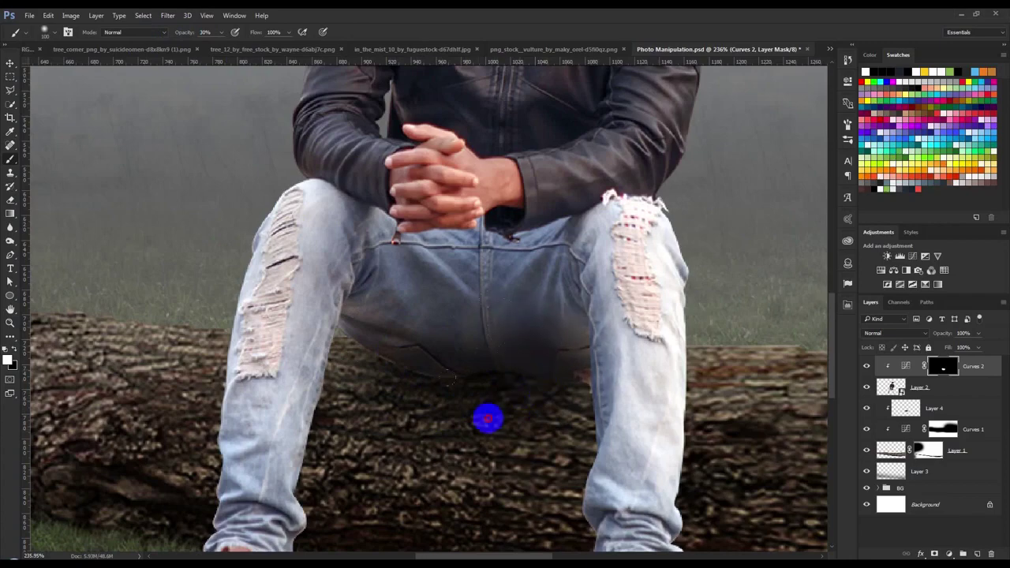
pyautogui.moveTo(524, 323); pyautogui.dragTo(433, 370)
pyautogui.hotkey('ctrl', '0')
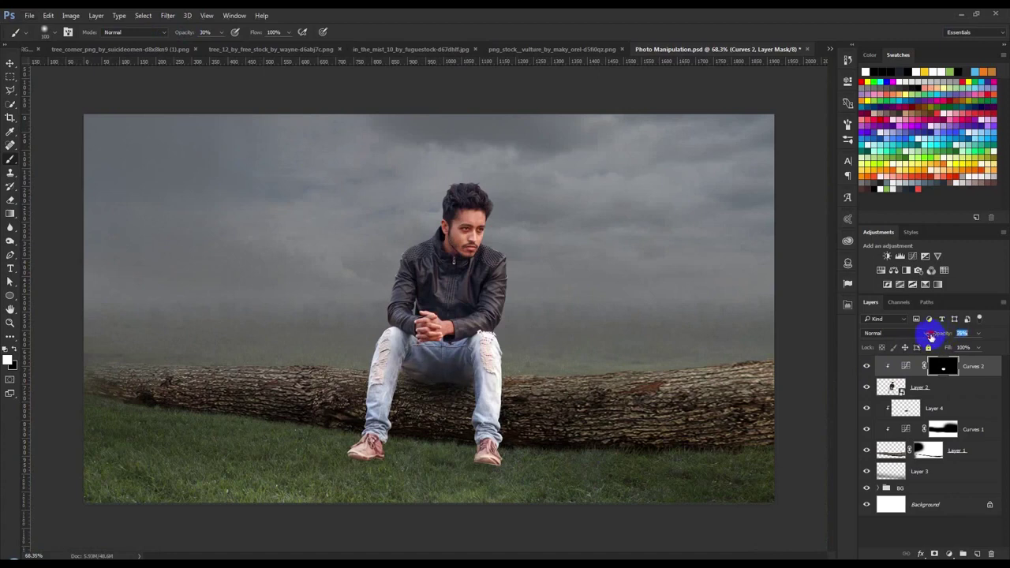
# Move the log shadow, Layer 4, down 8 px.
pyautogui.click(10, 63)
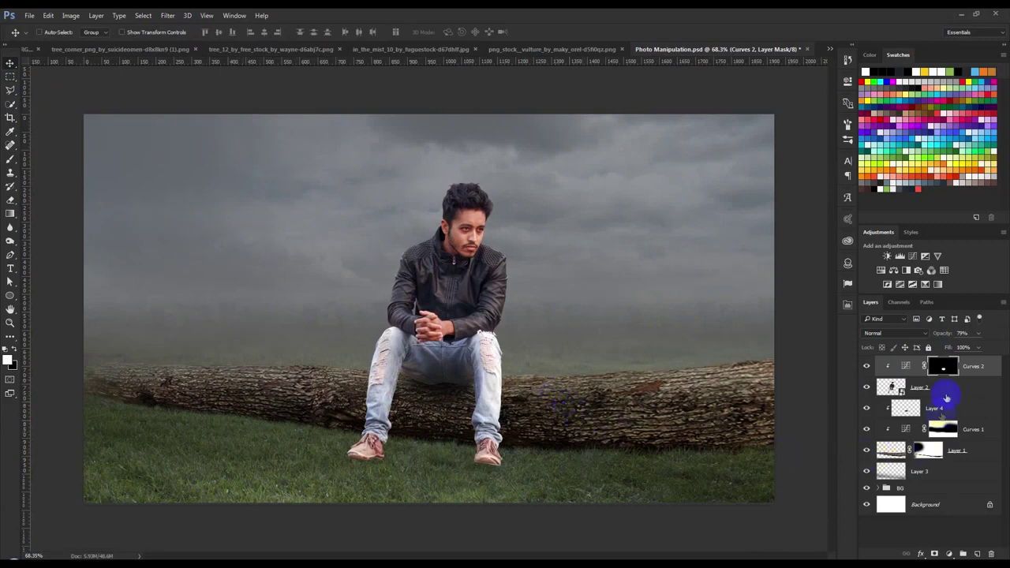
pyautogui.click(946, 395)
pyautogui.click(947, 409)
pyautogui.moveTo(583, 403); pyautogui.dragTo(517, 422)
# Add a layer mask to Layer 2 and set black as the foreground colour.
pyautogui.scroll(3)
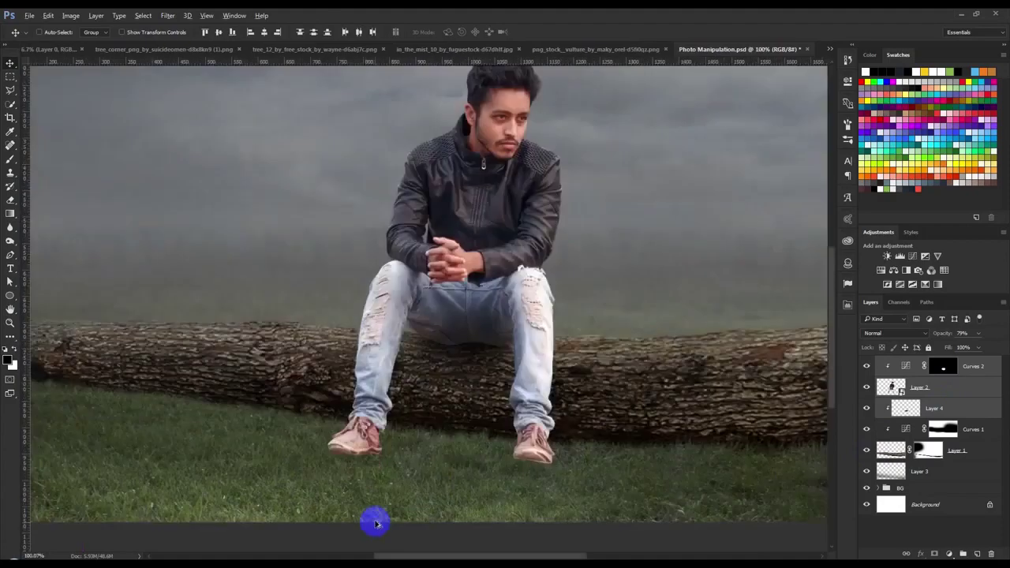
pyautogui.click(956, 395)
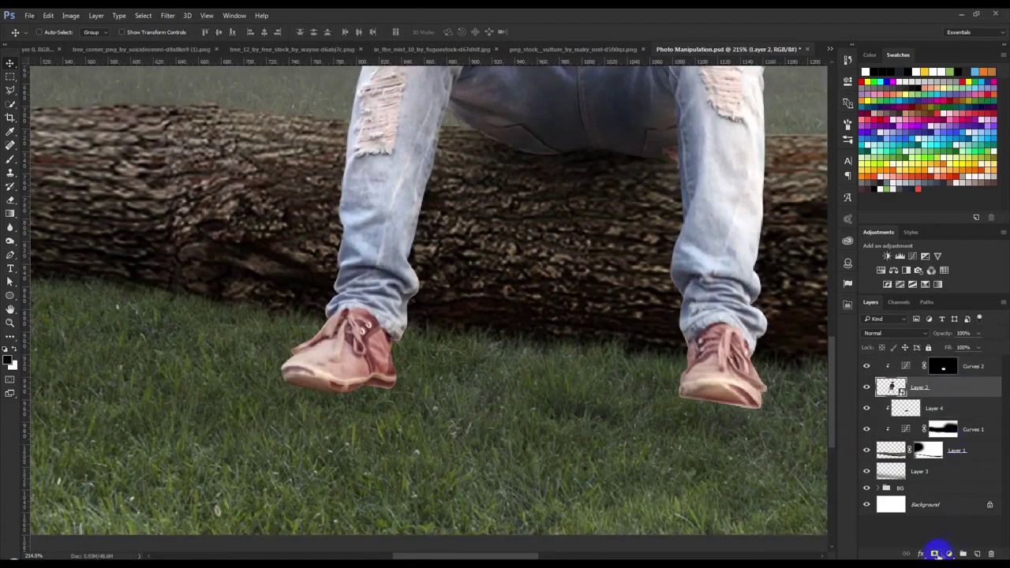
pyautogui.click(935, 553)
pyautogui.click(8, 162)
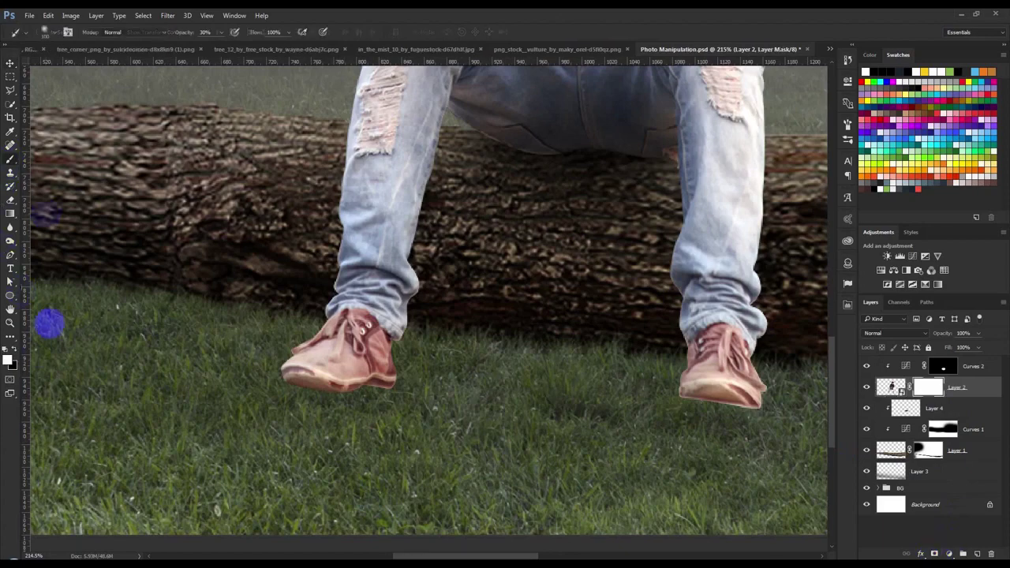
pyautogui.click(9, 361)
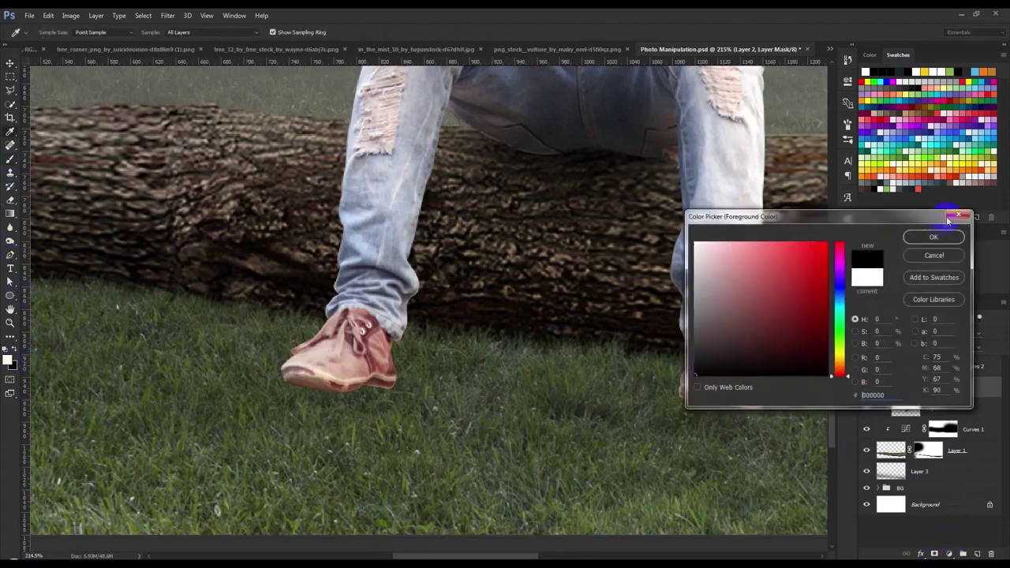
pyautogui.click(934, 237)
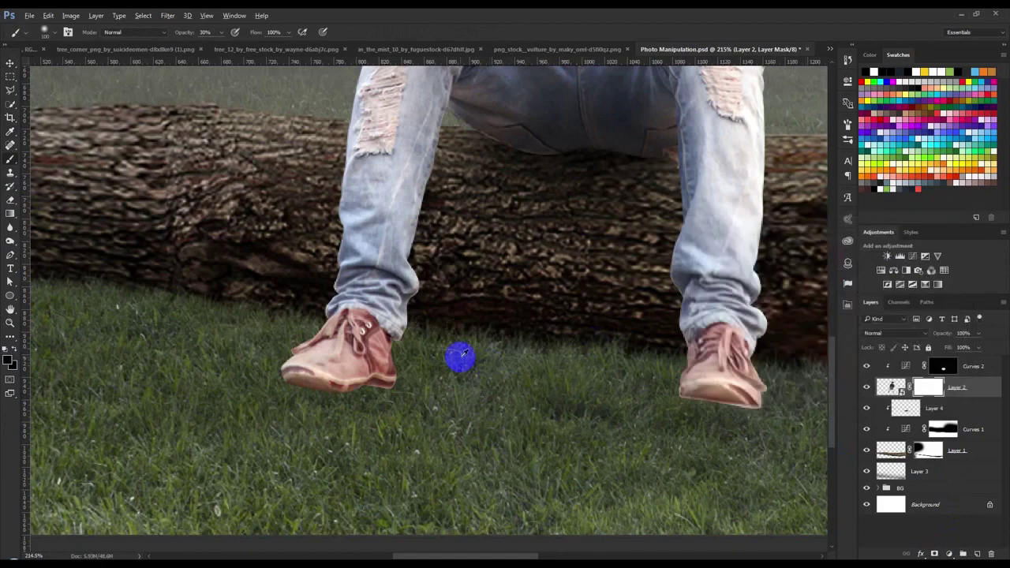
# With a 134 px brush at 100% opacity, mask away the bottoms of the shoe soles.
pyautogui.rightClick(464, 357)
pyautogui.click(597, 494)
pyautogui.click(610, 495)
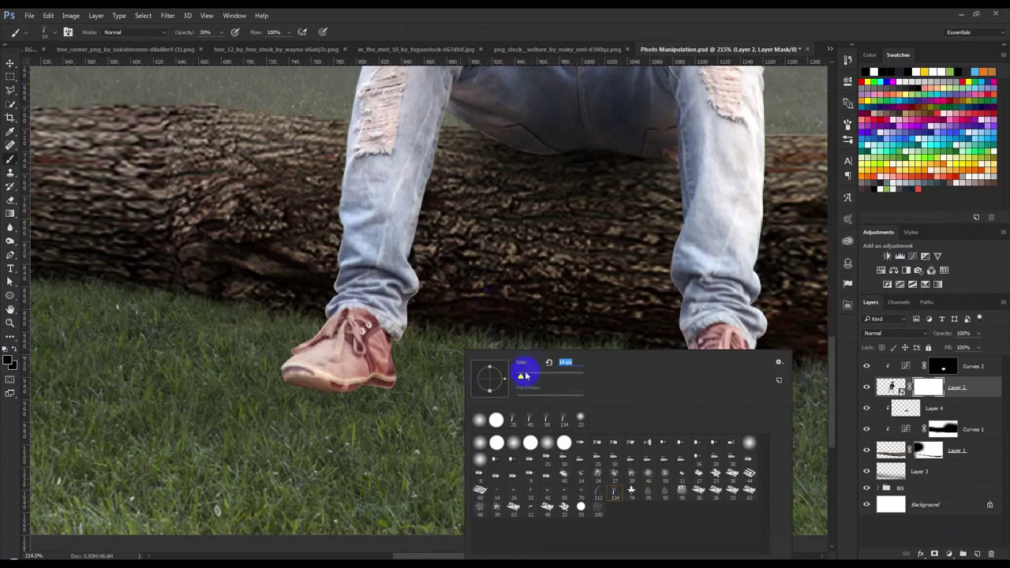
pyautogui.press('Return')
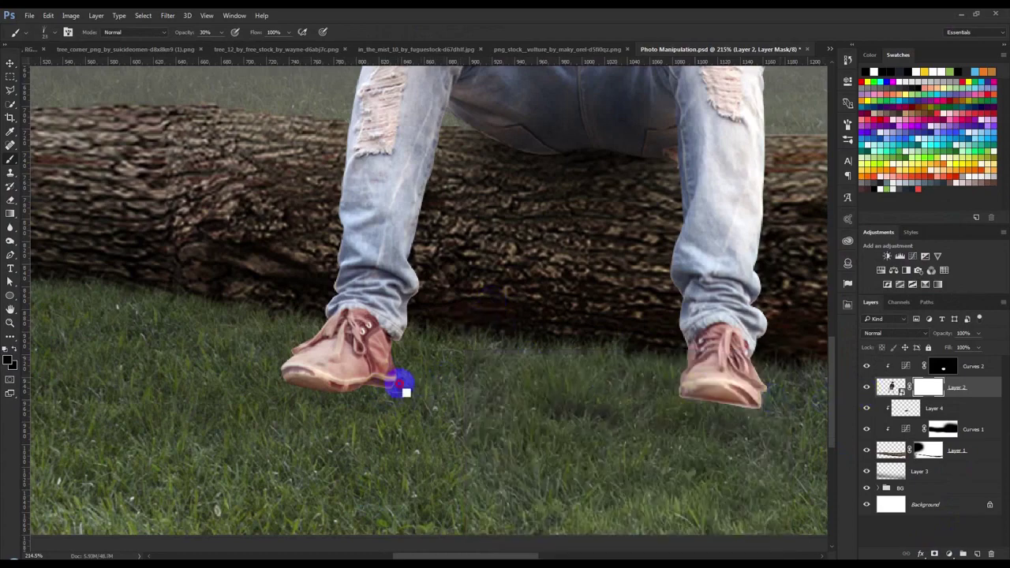
pyautogui.press('0')
pyautogui.scroll(3)
pyautogui.rightClick(413, 352)
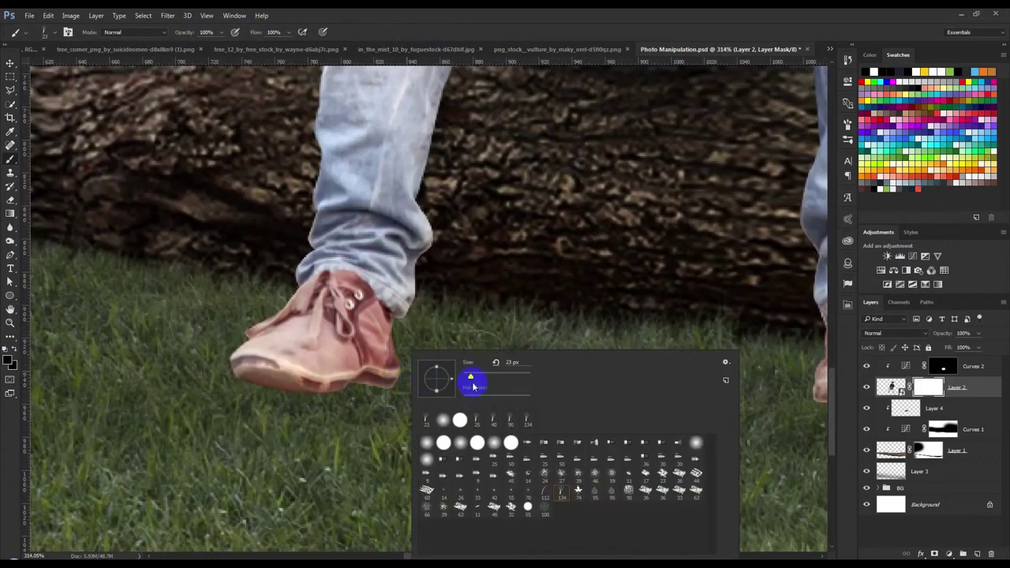
pyautogui.click(382, 394)
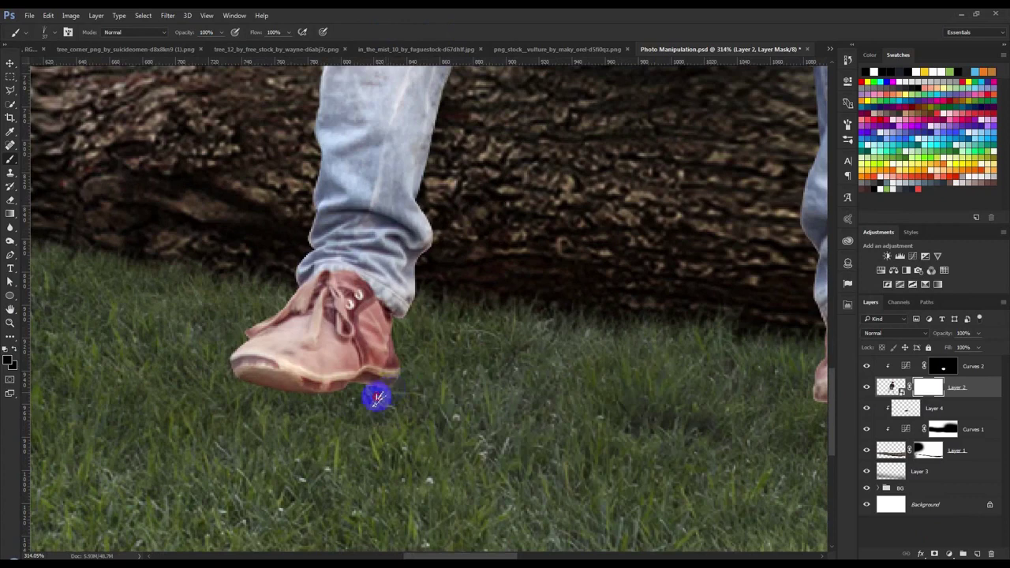
pyautogui.moveTo(361, 392); pyautogui.dragTo(237, 384)
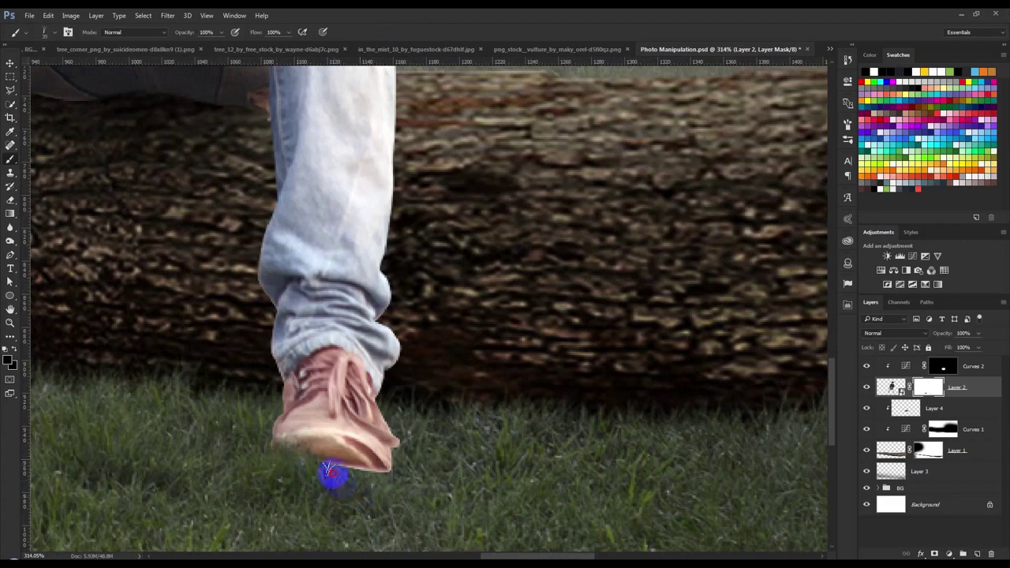
pyautogui.click(919, 387)
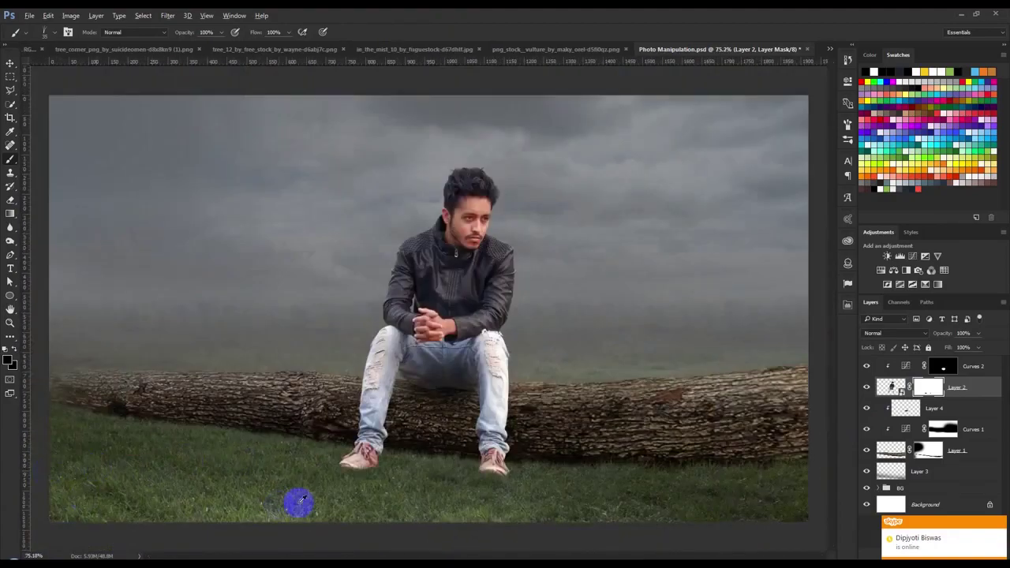
# Paint with a soft round brush on the Curves 2 mask over the shoe toes and jeans.
pyautogui.scroll(3)
pyautogui.scroll(3)
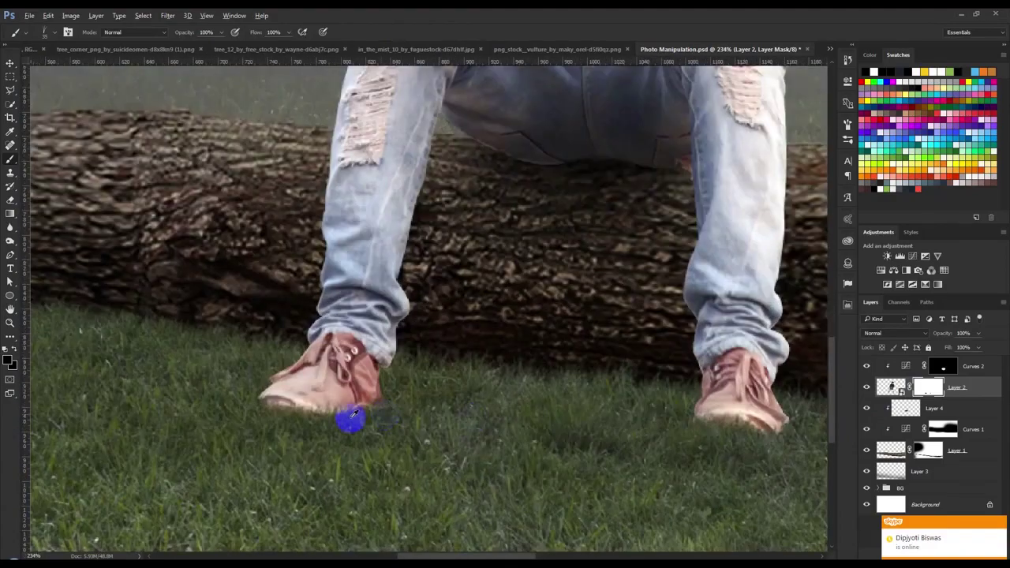
pyautogui.click(950, 369)
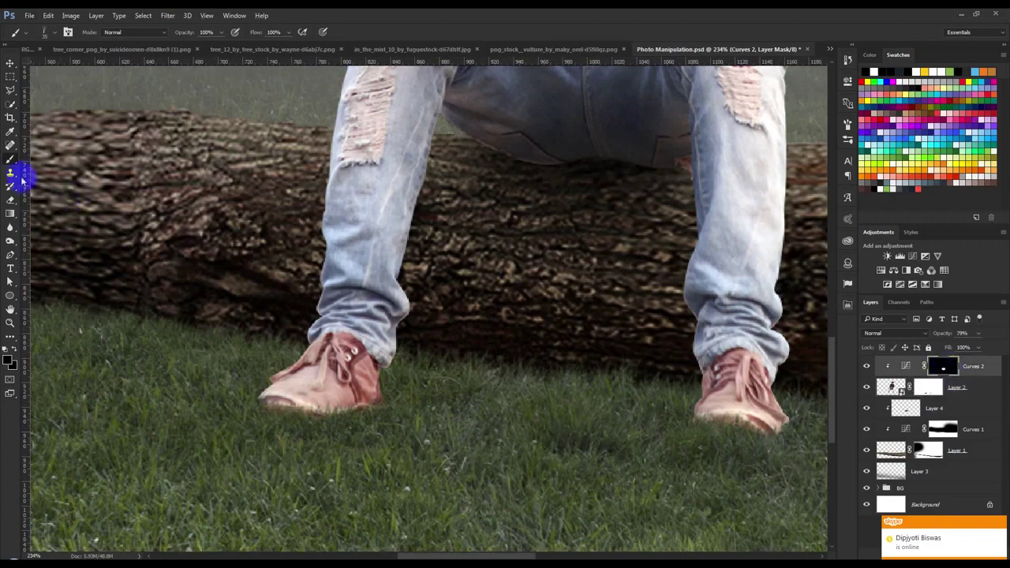
pyautogui.rightClick(539, 405)
pyautogui.click(609, 422)
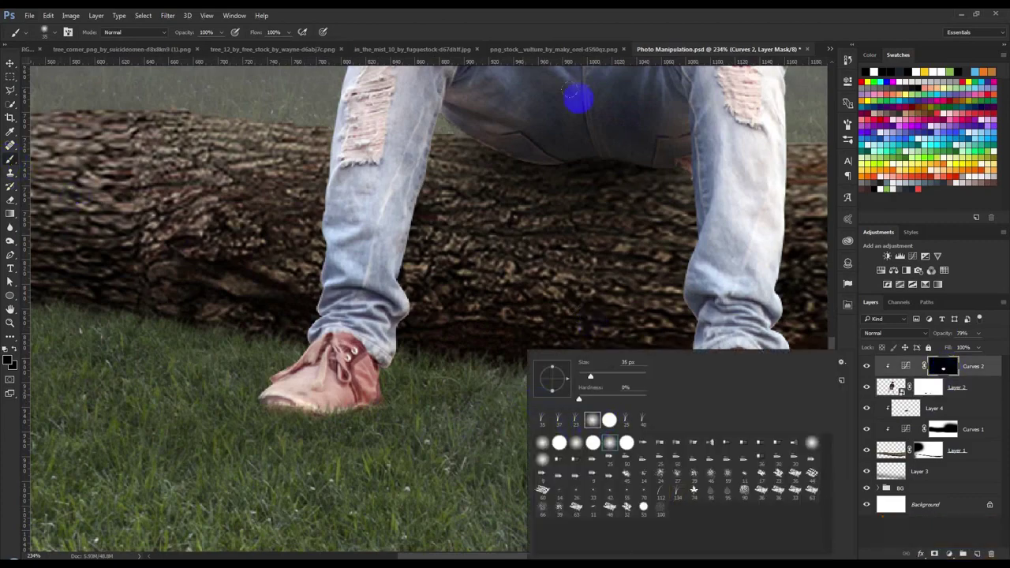
pyautogui.press('Return')
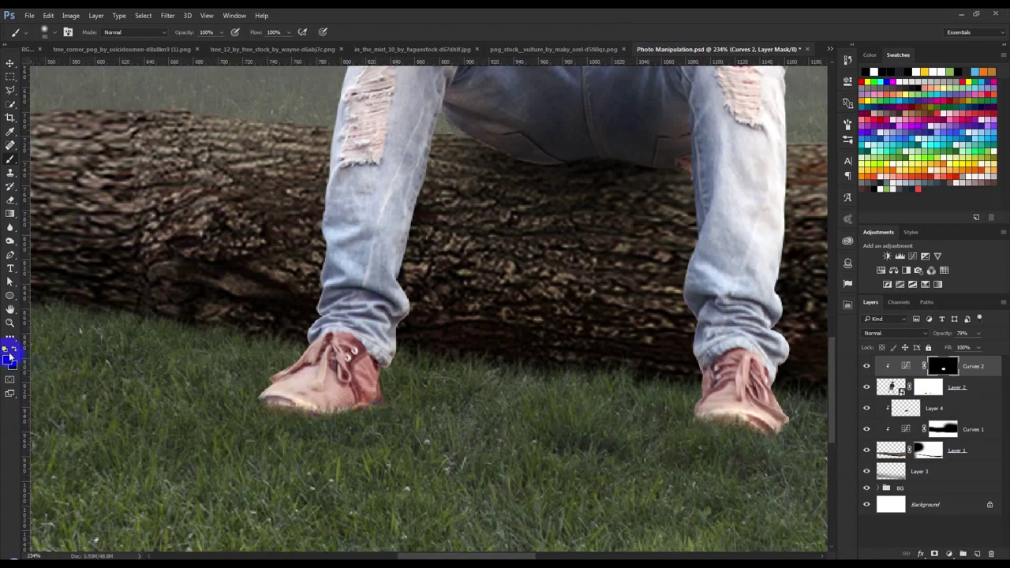
pyautogui.moveTo(363, 432); pyautogui.dragTo(403, 472)
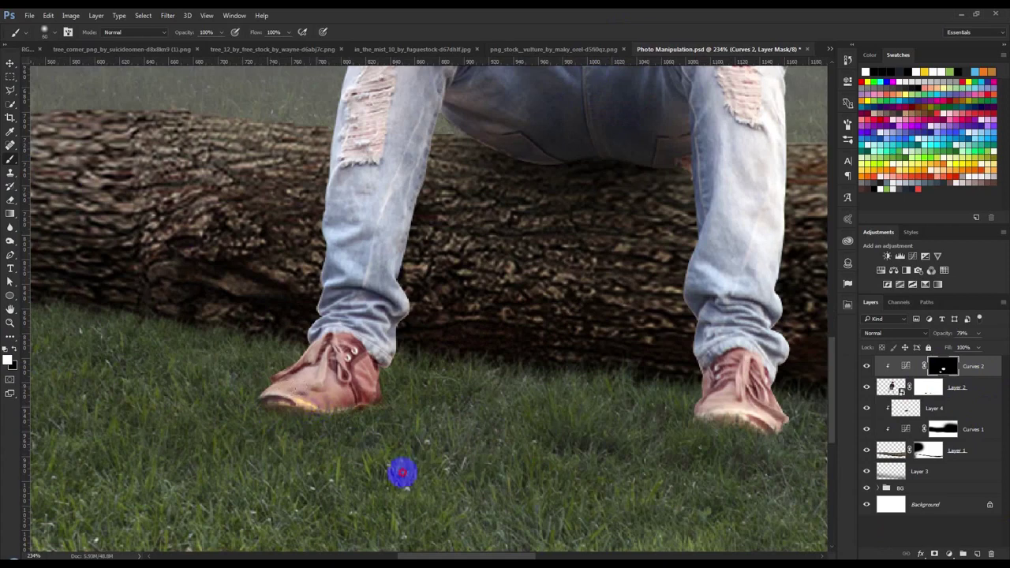
pyautogui.moveTo(710, 451); pyautogui.dragTo(722, 424)
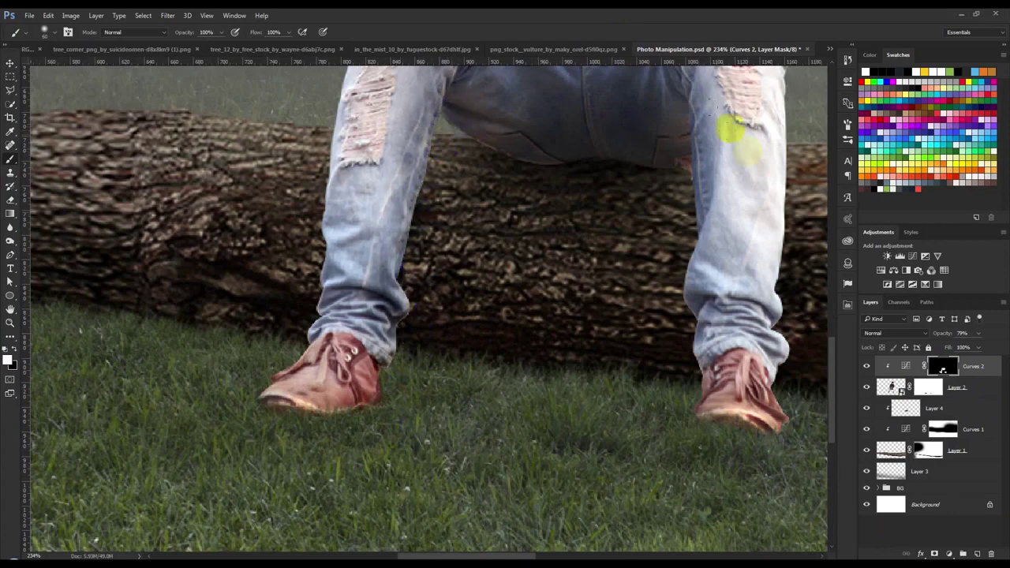
pyautogui.moveTo(671, 229); pyautogui.dragTo(621, 455)
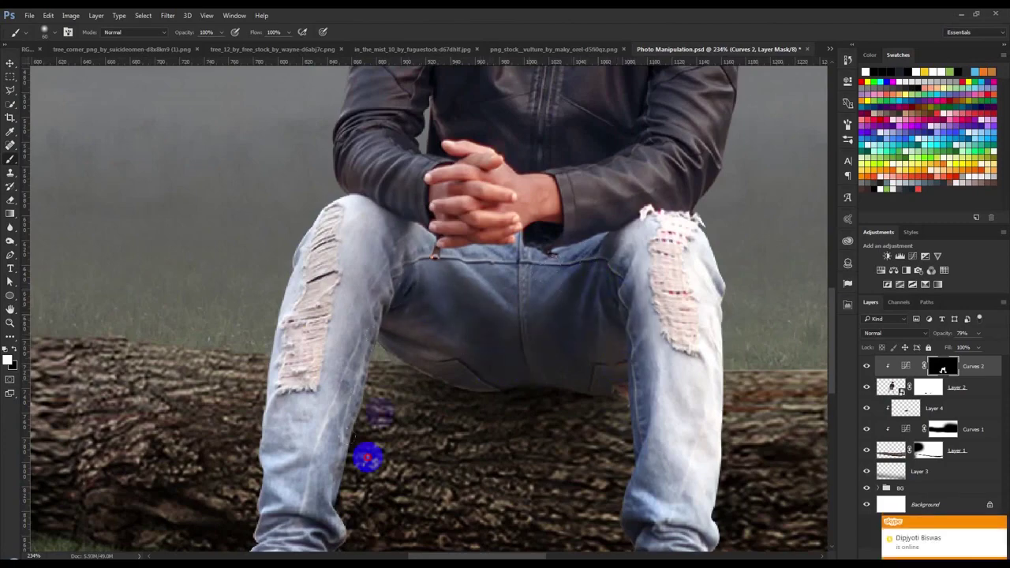
pyautogui.moveTo(368, 458); pyautogui.dragTo(230, 341)
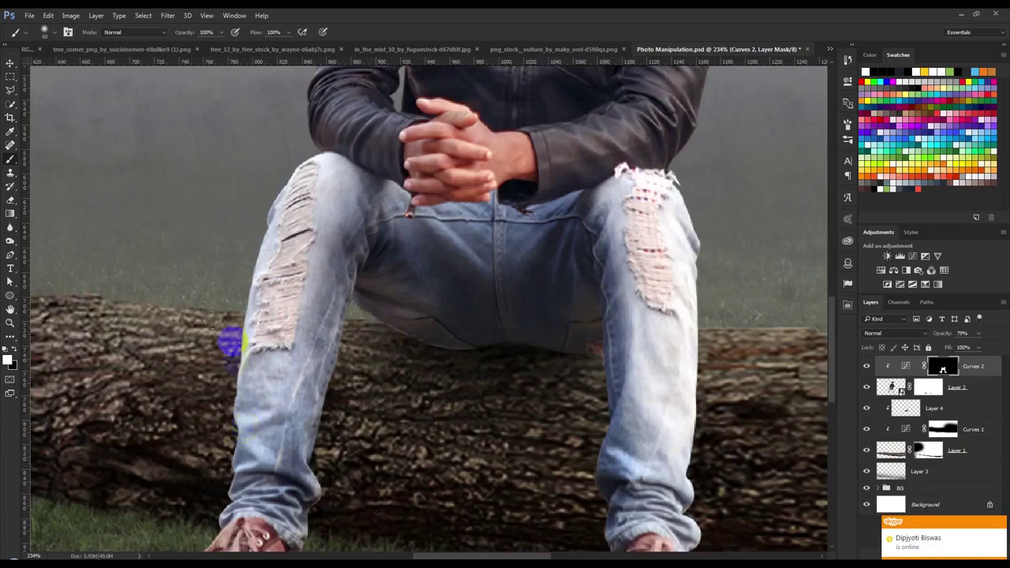
pyautogui.scroll(-3)
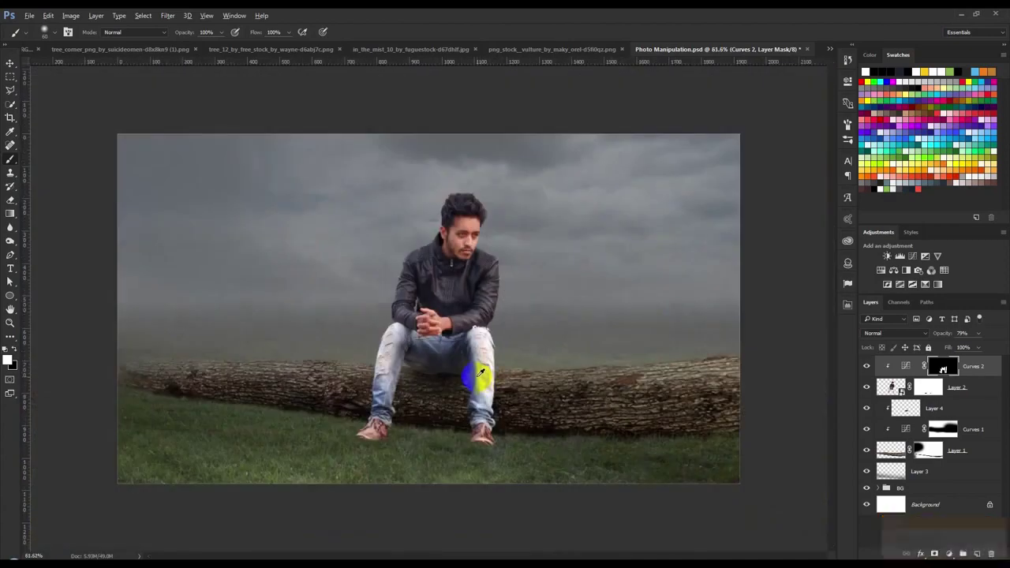
pyautogui.click(10, 63)
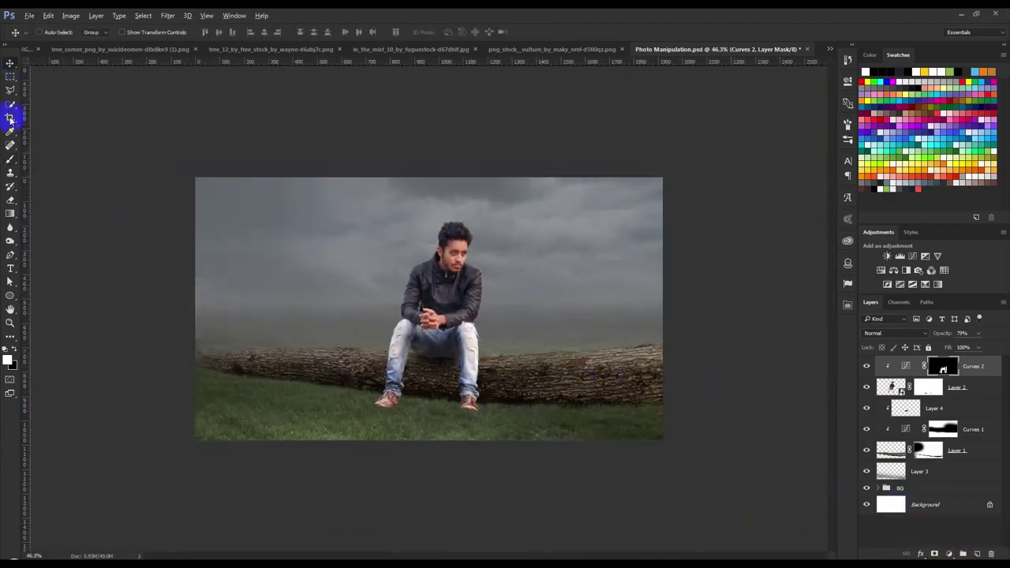
# Crop the composite taller, extending the top into sky and the bottom into grass.
pyautogui.click(10, 116)
pyautogui.moveTo(432, 176); pyautogui.dragTo(442, 136)
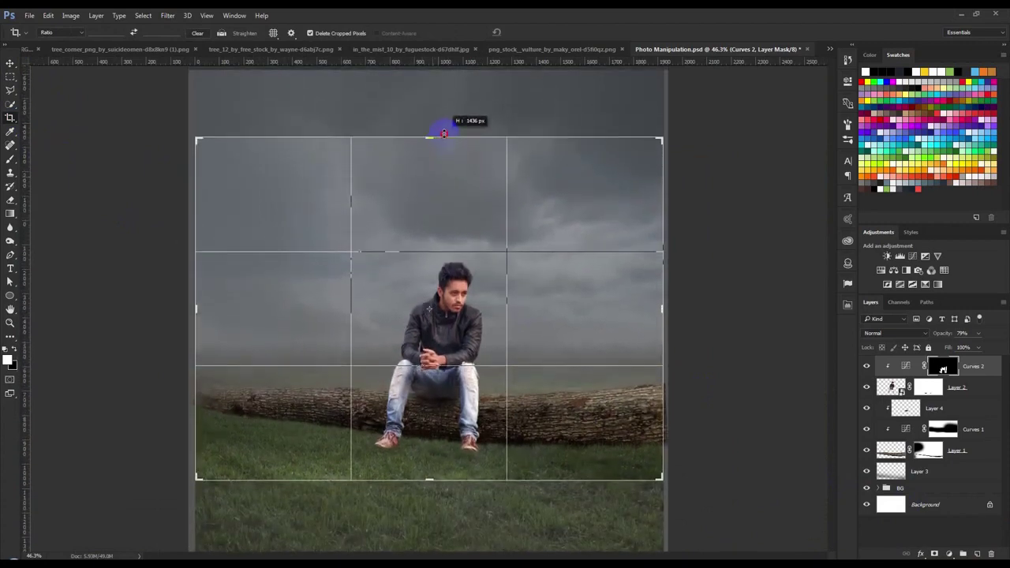
pyautogui.moveTo(442, 137); pyautogui.dragTo(442, 135)
pyautogui.moveTo(426, 489); pyautogui.dragTo(427, 506)
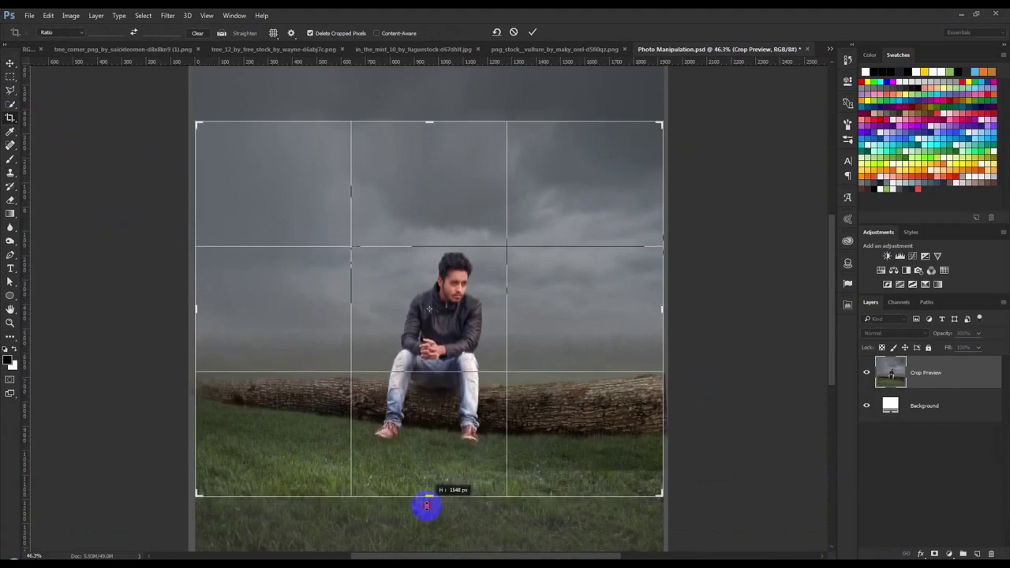
pyautogui.moveTo(427, 506); pyautogui.dragTo(431, 499)
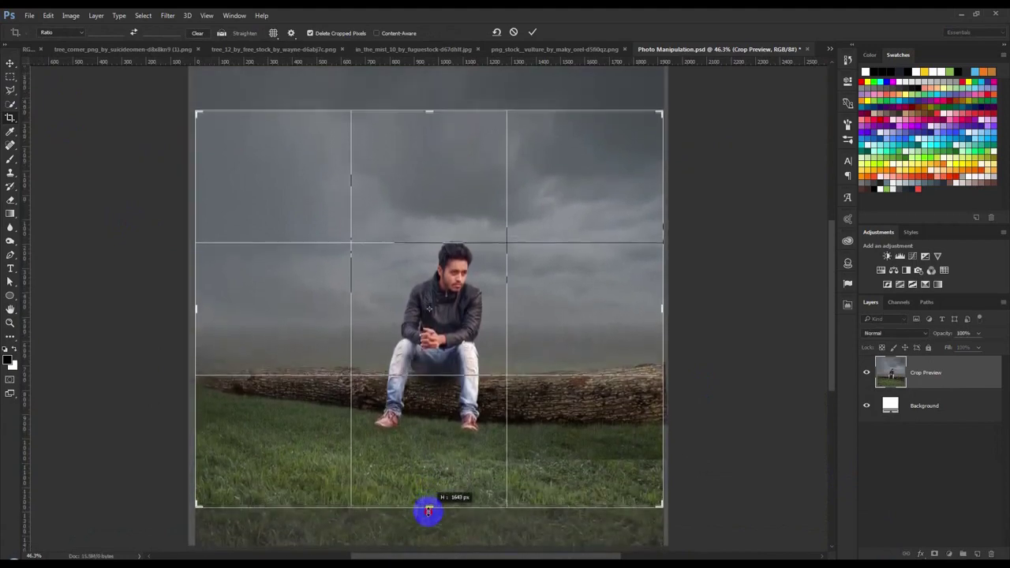
pyautogui.click(533, 33)
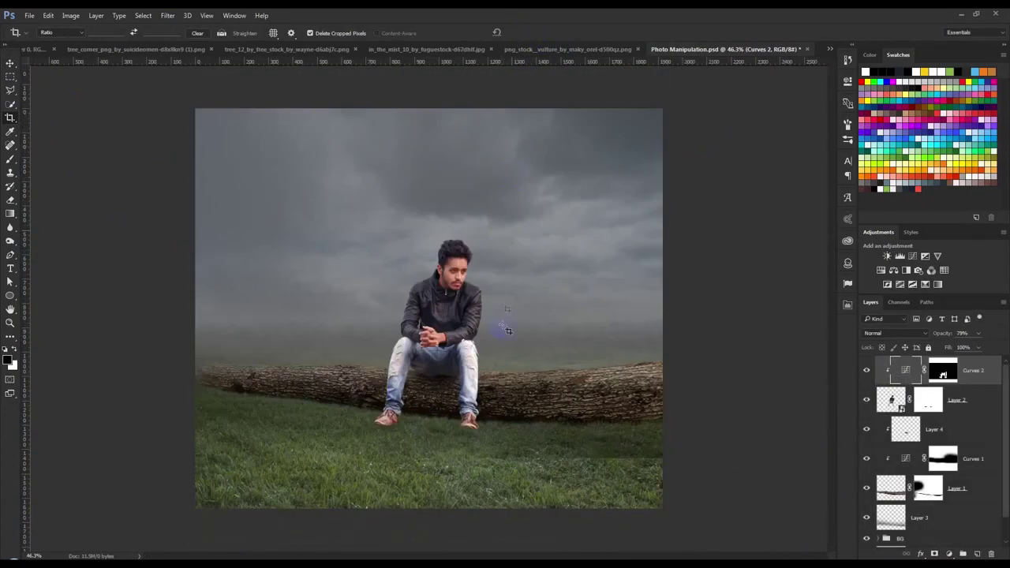
pyautogui.hotkey('ctrl', '0')
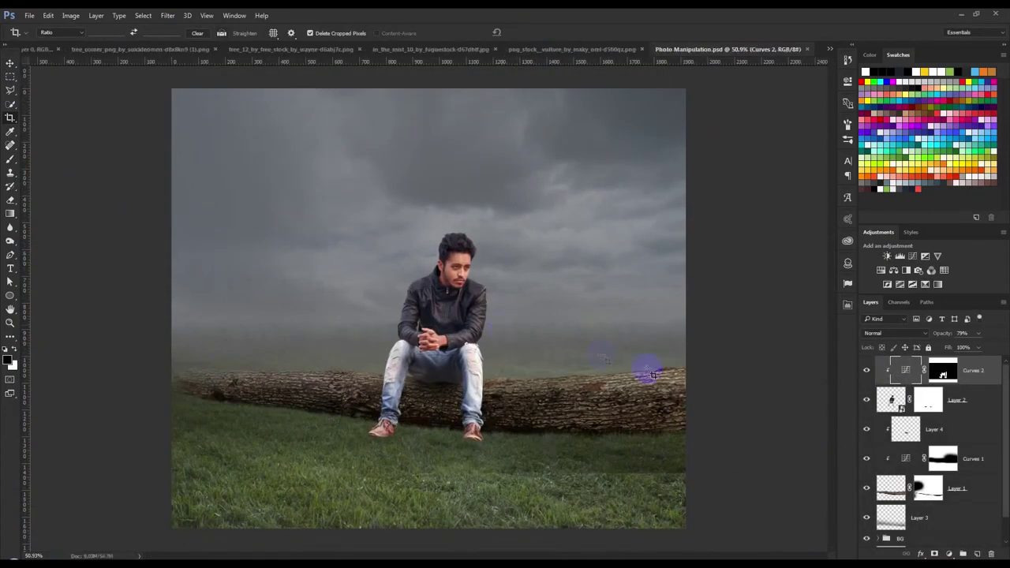
# Switch through the open documents to the in_the_mist misty field image.
pyautogui.moveTo(54, 52); pyautogui.dragTo(136, 50)
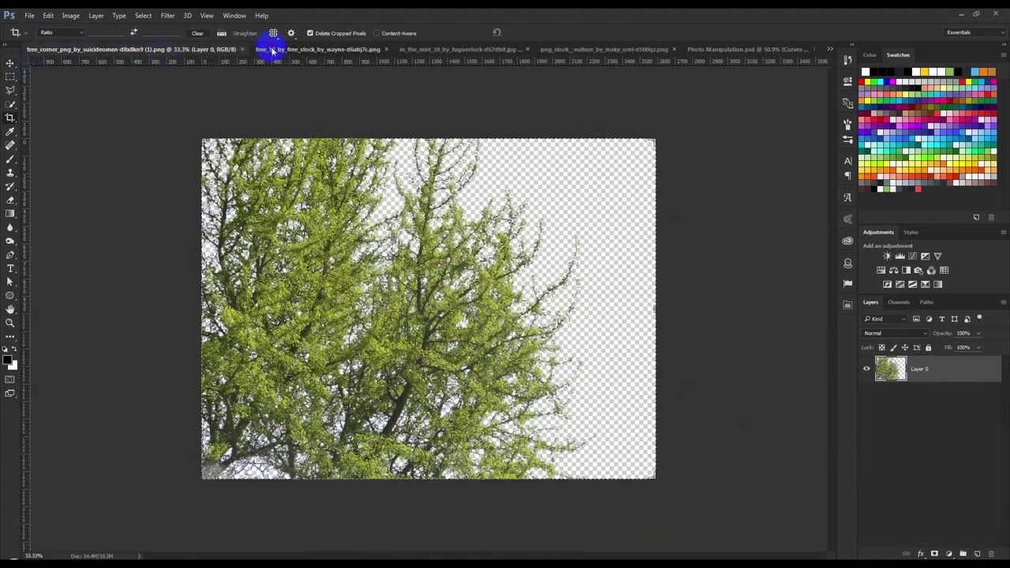
pyautogui.click(273, 51)
pyautogui.click(466, 49)
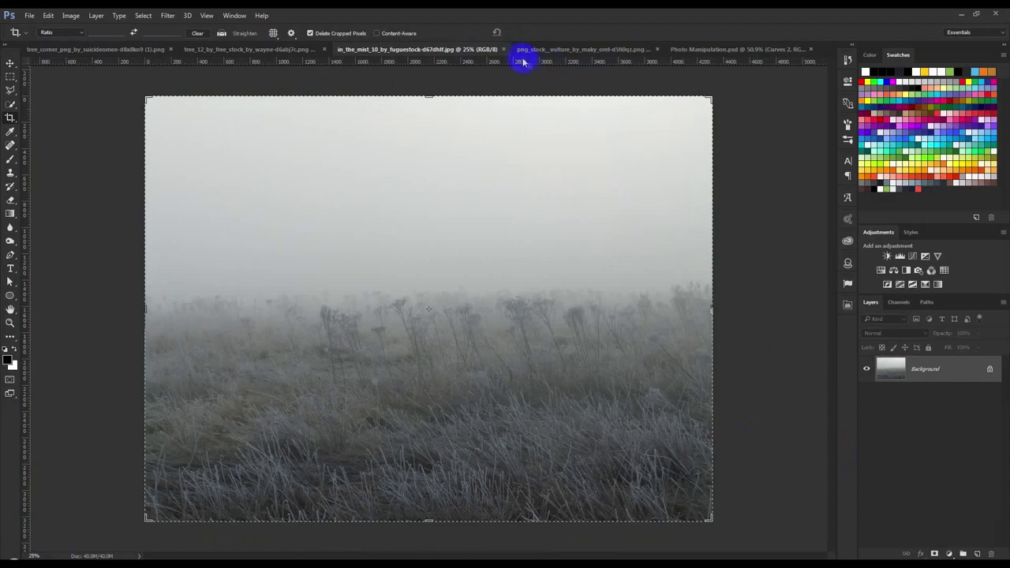
# Close the misty field image and drag the vulture into Photo Manipulation.psd.
pyautogui.click(504, 49)
pyautogui.click(507, 51)
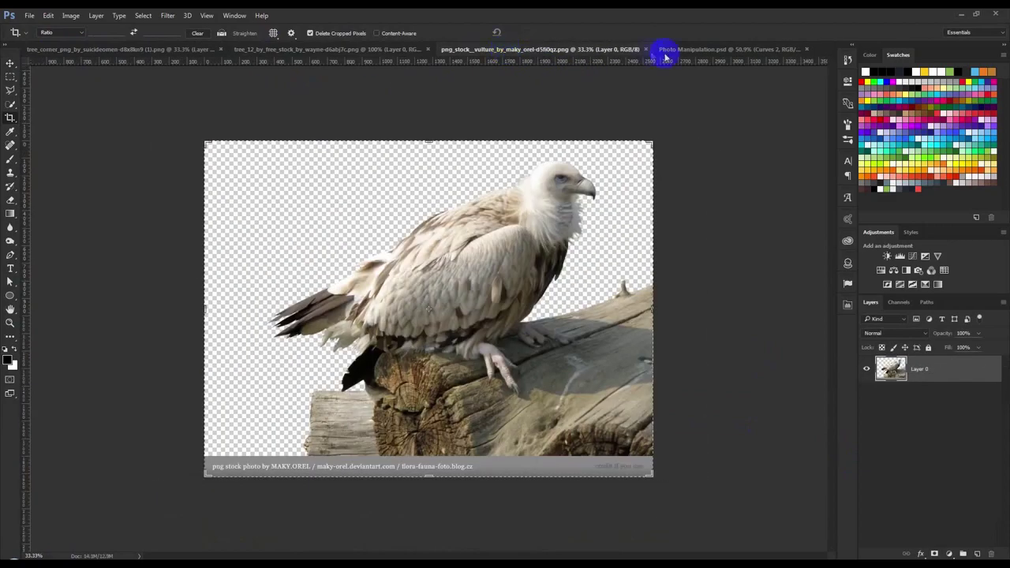
pyautogui.click(11, 63)
pyautogui.moveTo(514, 266); pyautogui.dragTo(723, 53)
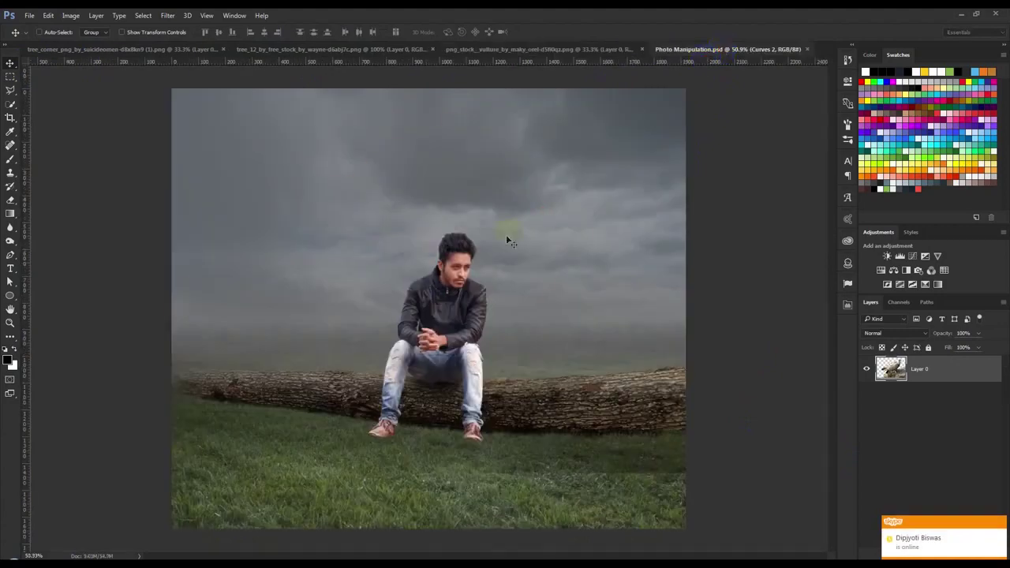
pyautogui.moveTo(724, 53); pyautogui.dragTo(524, 263)
# Scale the vulture to about 9.65%, tilt it about 9°, and place it on the log left of the man.
pyautogui.hotkey('ctrl', 't')
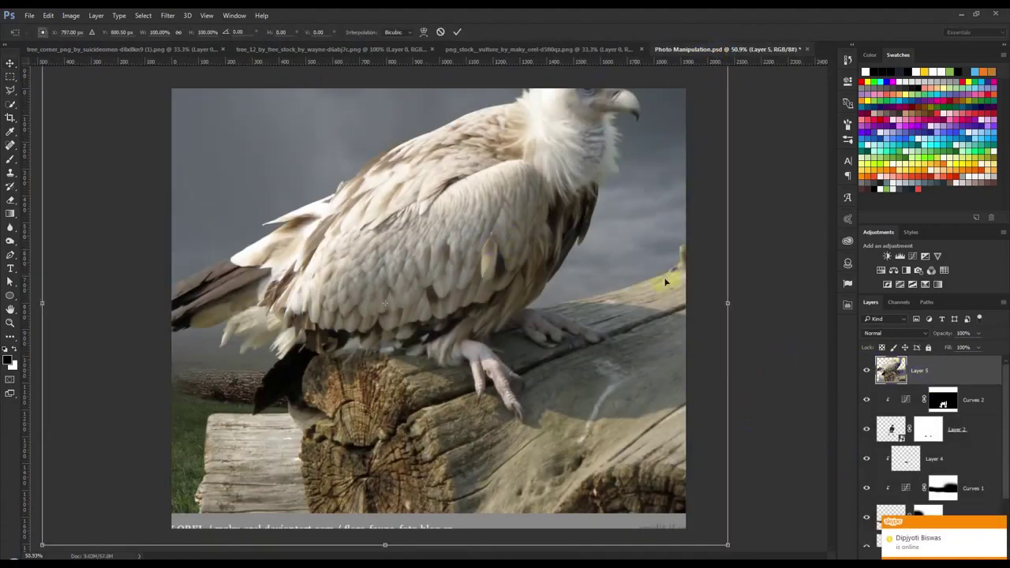
pyautogui.moveTo(727, 543); pyautogui.dragTo(289, 408)
pyautogui.scroll(3)
pyautogui.scroll(3)
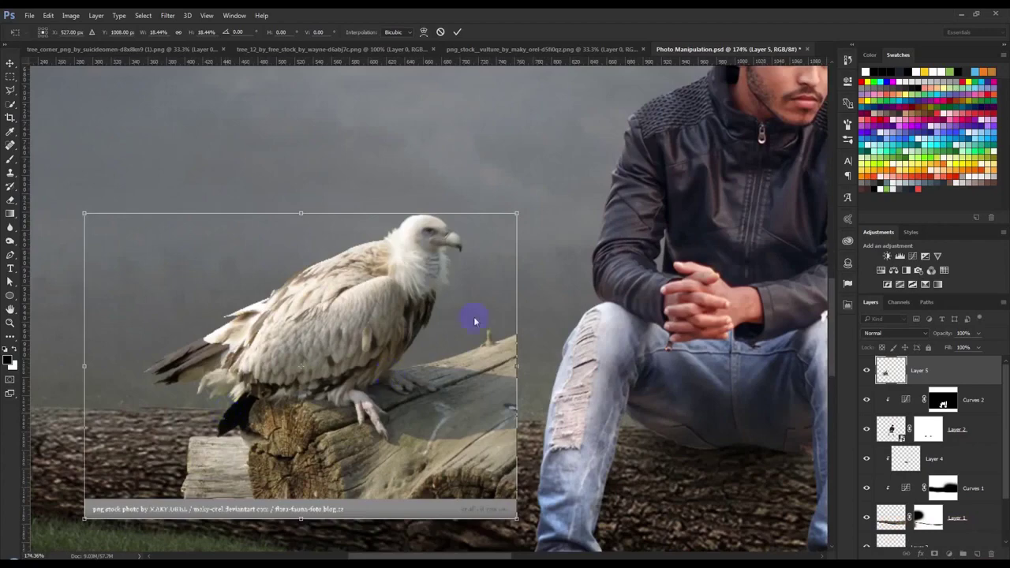
pyautogui.moveTo(513, 215); pyautogui.dragTo(309, 355)
pyautogui.moveTo(269, 429); pyautogui.dragTo(432, 384)
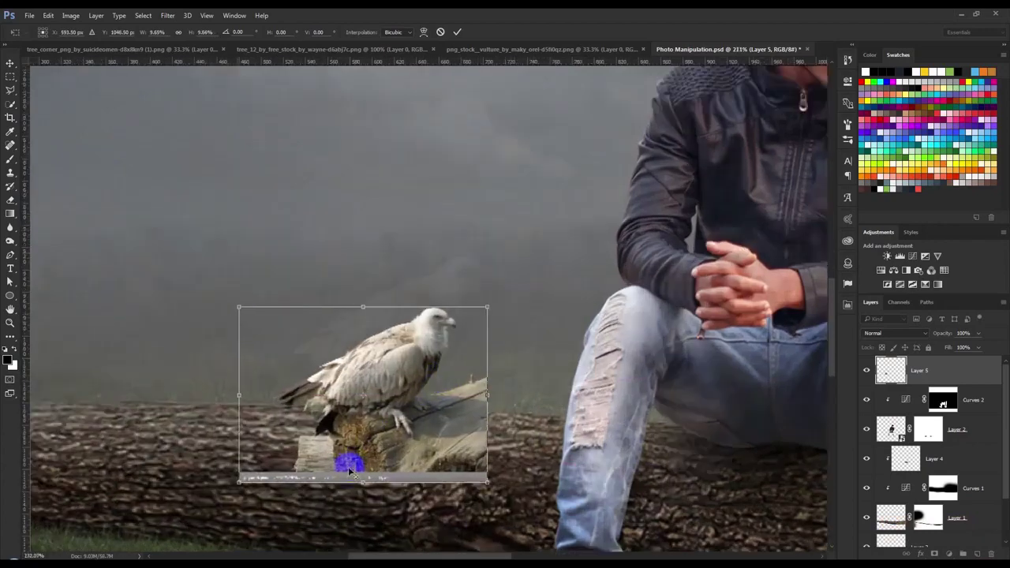
pyautogui.scroll(3)
pyautogui.moveTo(643, 439); pyautogui.dragTo(654, 460)
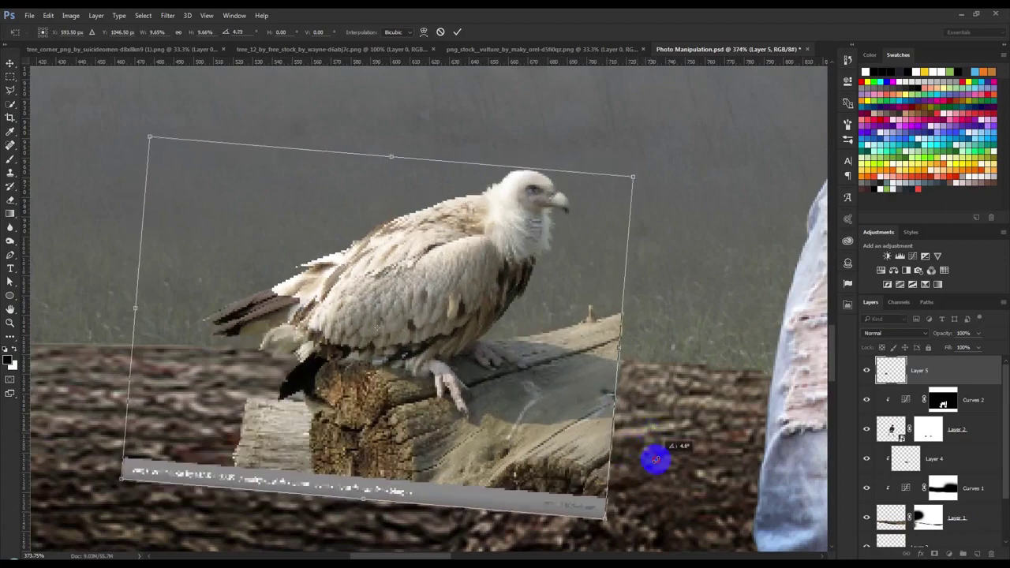
pyautogui.moveTo(485, 407); pyautogui.dragTo(529, 417)
pyautogui.moveTo(662, 438); pyautogui.dragTo(699, 451)
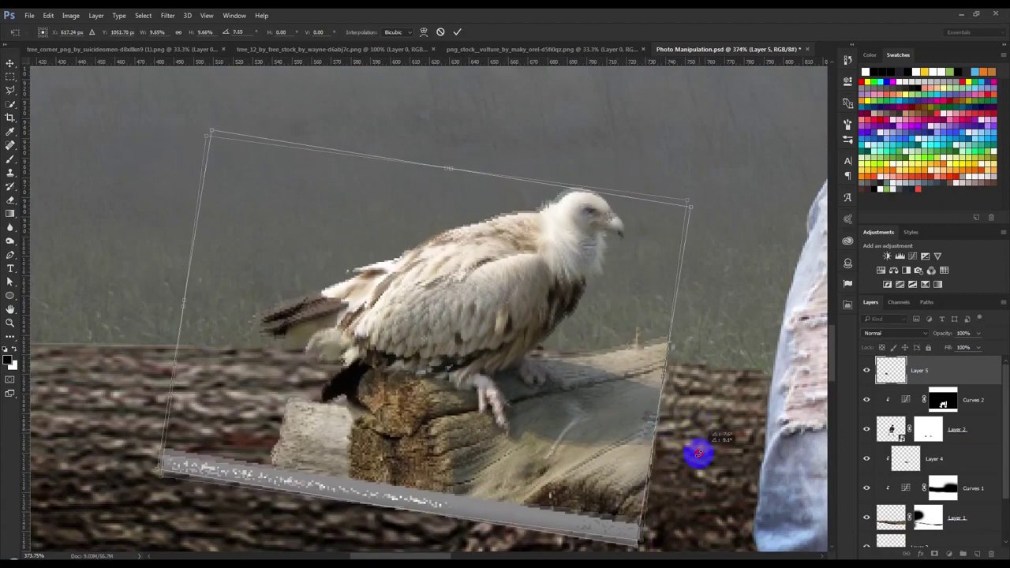
pyautogui.moveTo(537, 412); pyautogui.dragTo(542, 411)
pyautogui.press('Return')
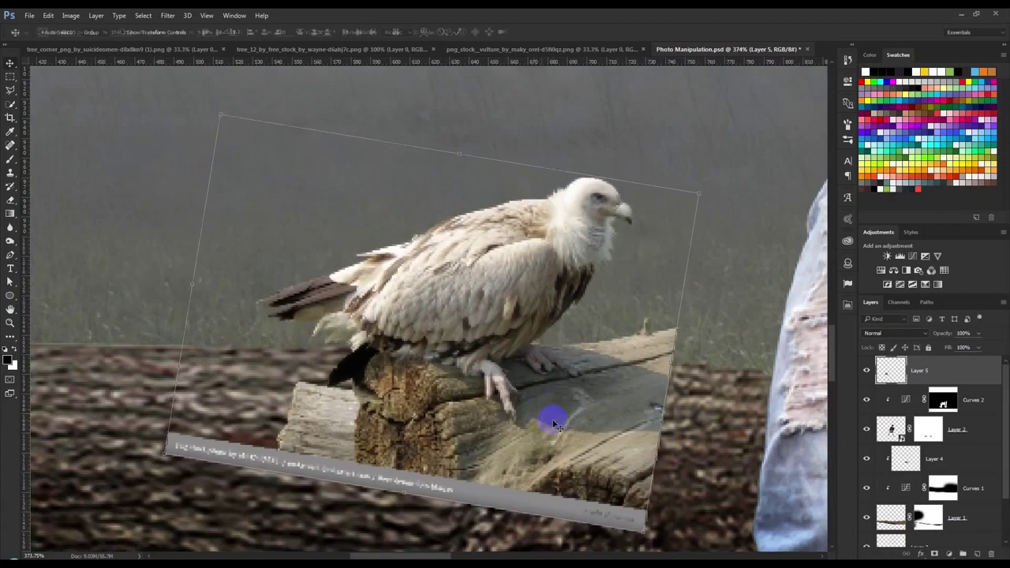
# Add a mask to the vulture layer and hide the left part of the watermark strip.
pyautogui.click(934, 554)
pyautogui.scroll(3)
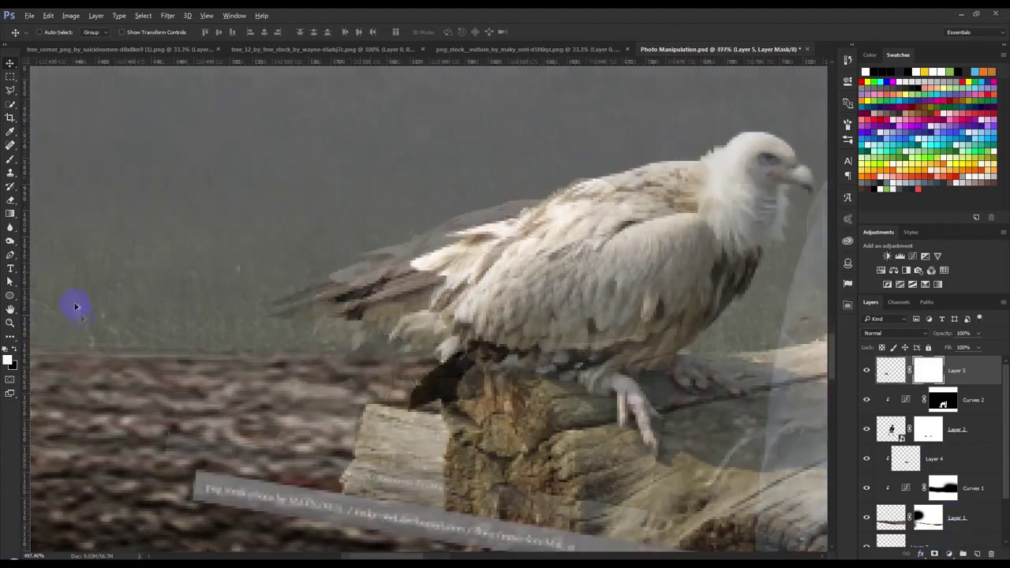
pyautogui.press('b')
pyautogui.moveTo(455, 369); pyautogui.dragTo(364, 263)
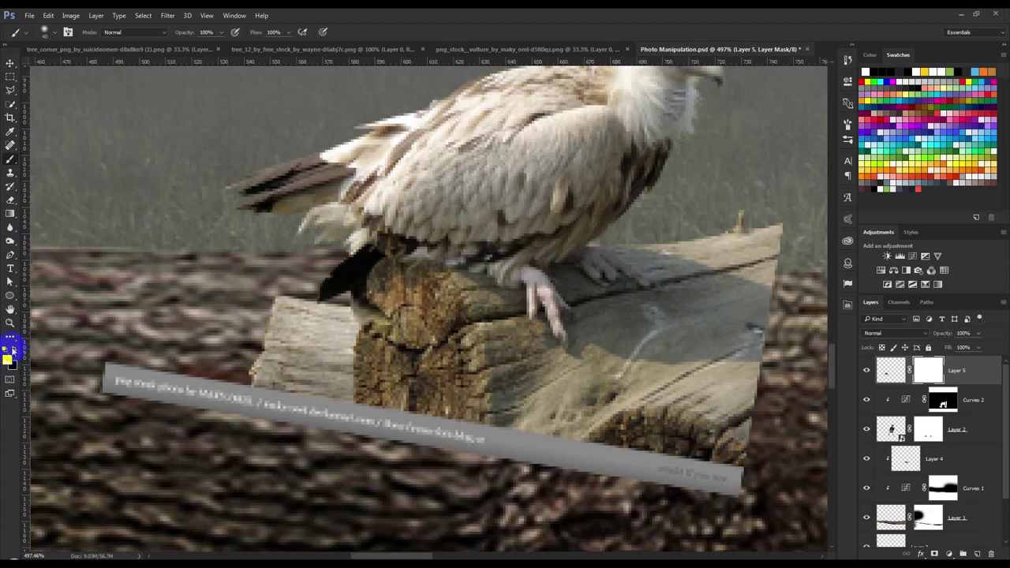
pyautogui.moveTo(218, 378); pyautogui.dragTo(627, 244)
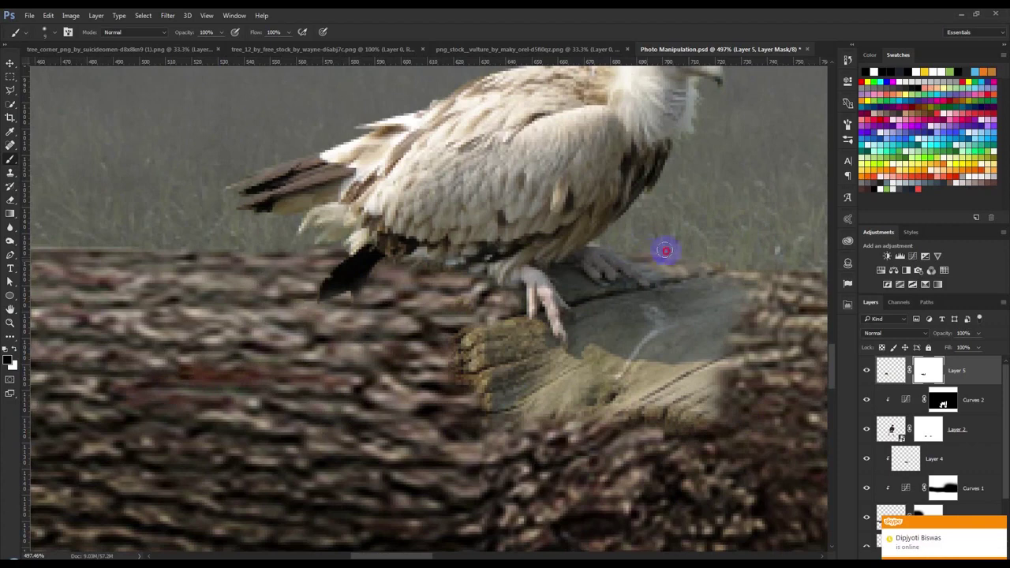
# Mask out the leftover stump around the vulture's foot, softening the edge at lower opacity.
pyautogui.moveTo(749, 308); pyautogui.dragTo(611, 315)
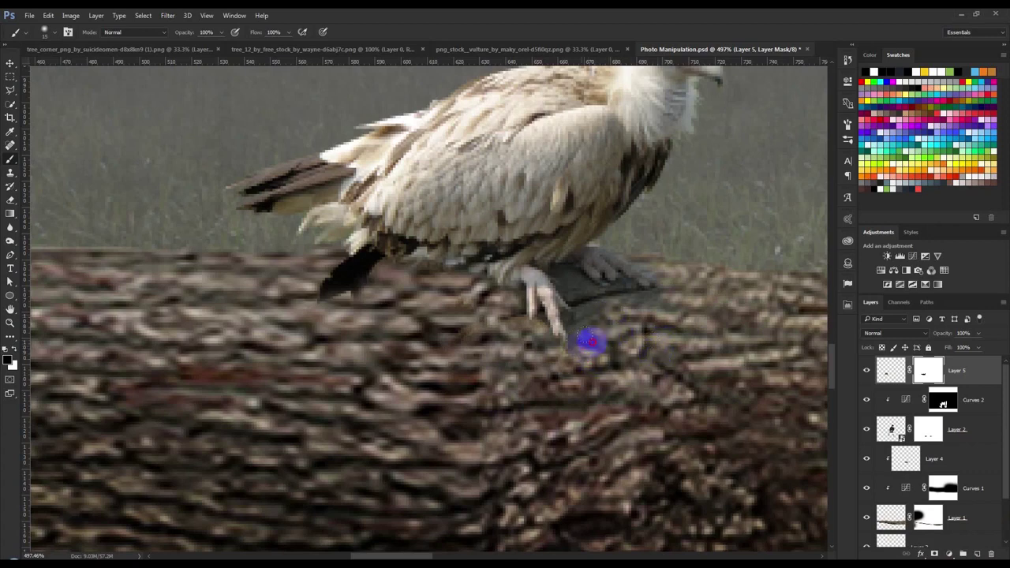
pyautogui.moveTo(592, 301); pyautogui.dragTo(627, 308)
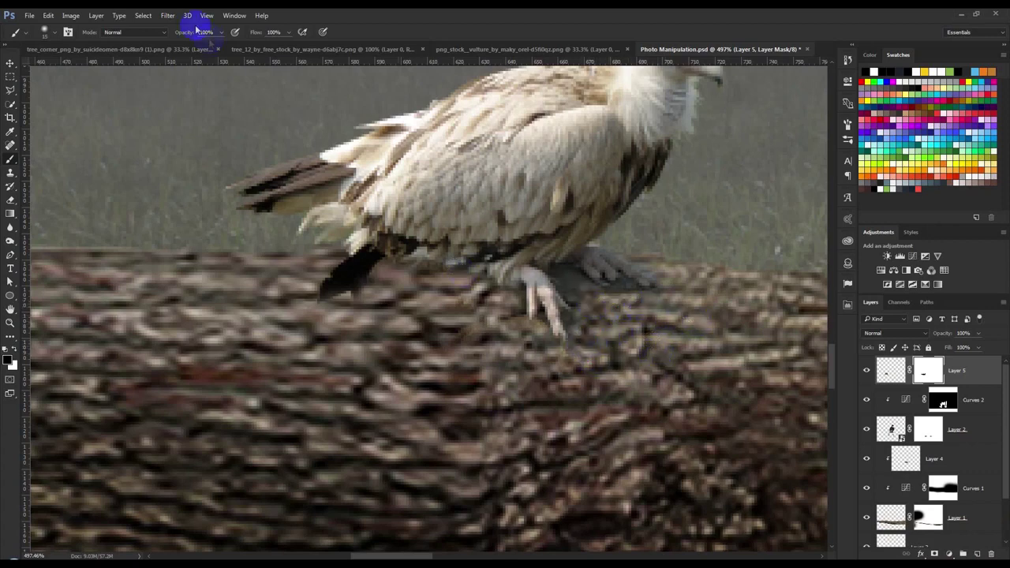
pyautogui.moveTo(187, 37); pyautogui.dragTo(163, 37)
pyautogui.moveTo(584, 300); pyautogui.dragTo(563, 278)
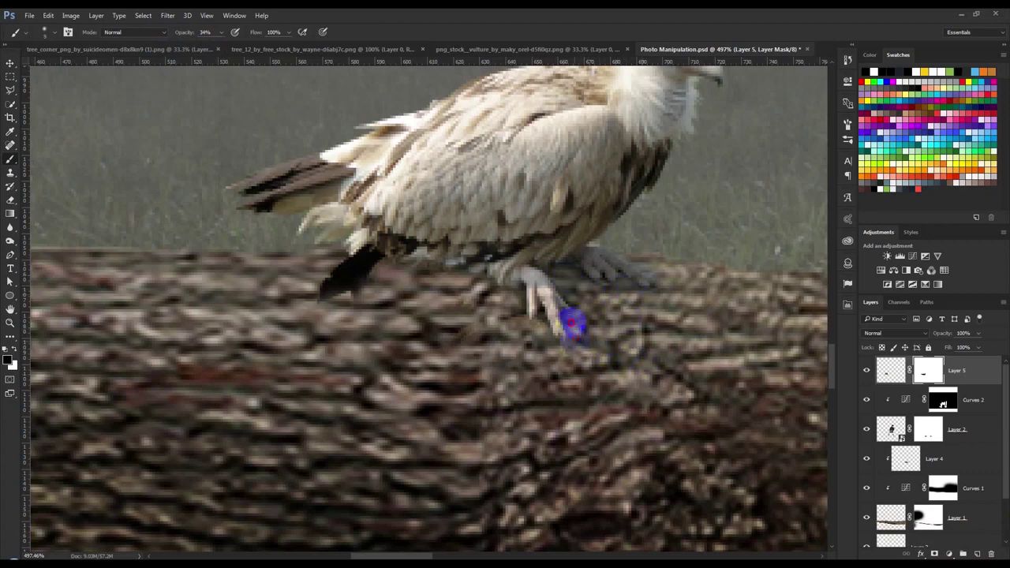
pyautogui.scroll(-3)
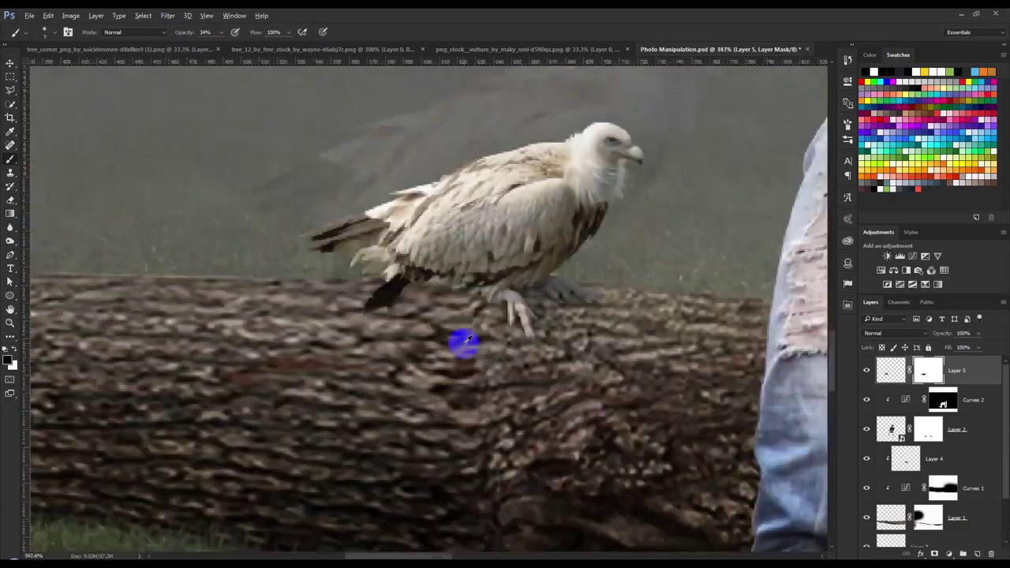
pyautogui.scroll(-3)
pyautogui.scroll(-3)
pyautogui.scroll(-3)
pyautogui.scroll(3)
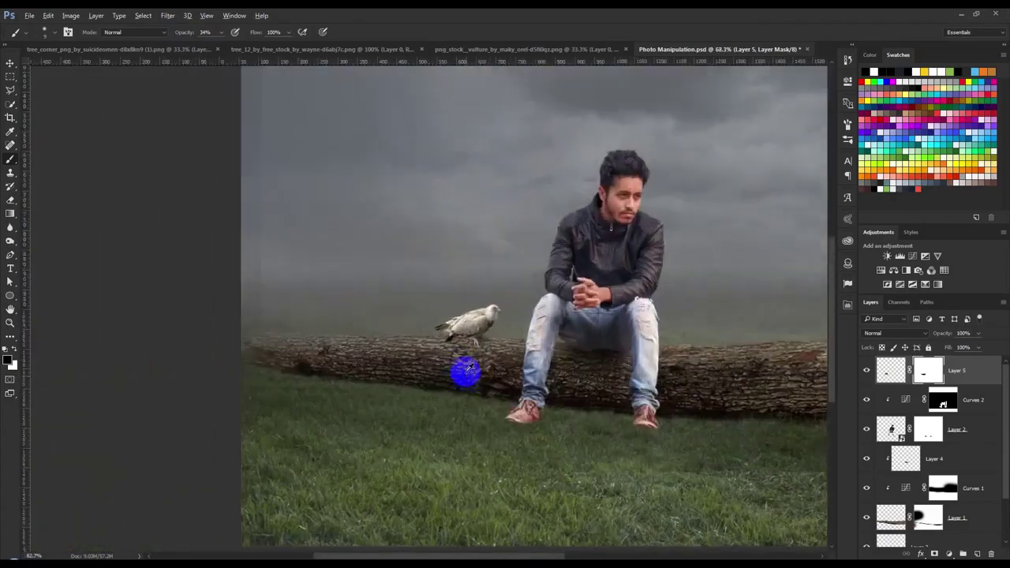
pyautogui.scroll(3)
pyautogui.scroll(3)
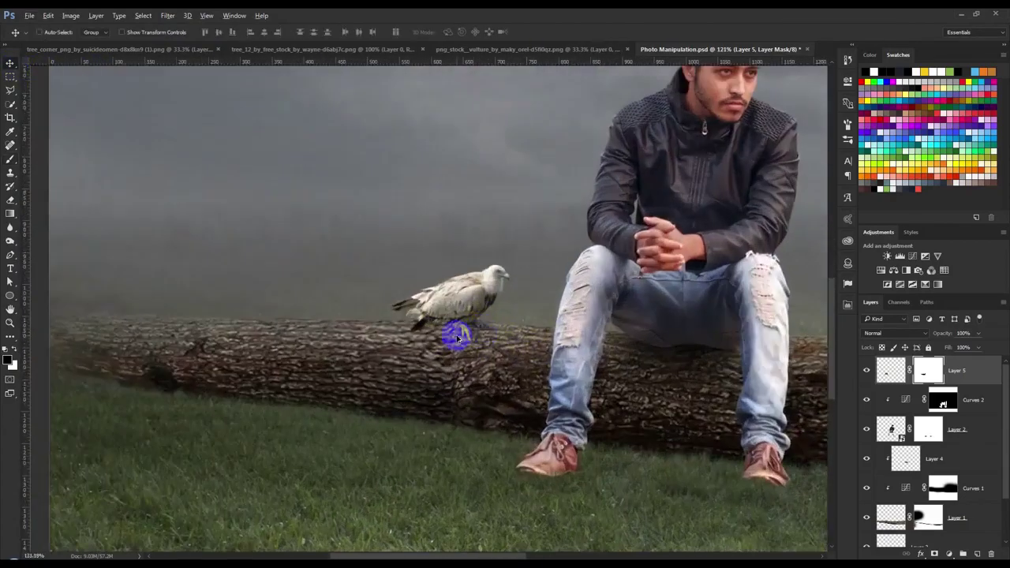
pyautogui.scroll(3)
# Duplicate Layer 5, convert and rasterize the copy, and fill its silhouette with black.
pyautogui.click(958, 372)
pyautogui.hotkey('ctrl', 'j')
pyautogui.rightClick(956, 377)
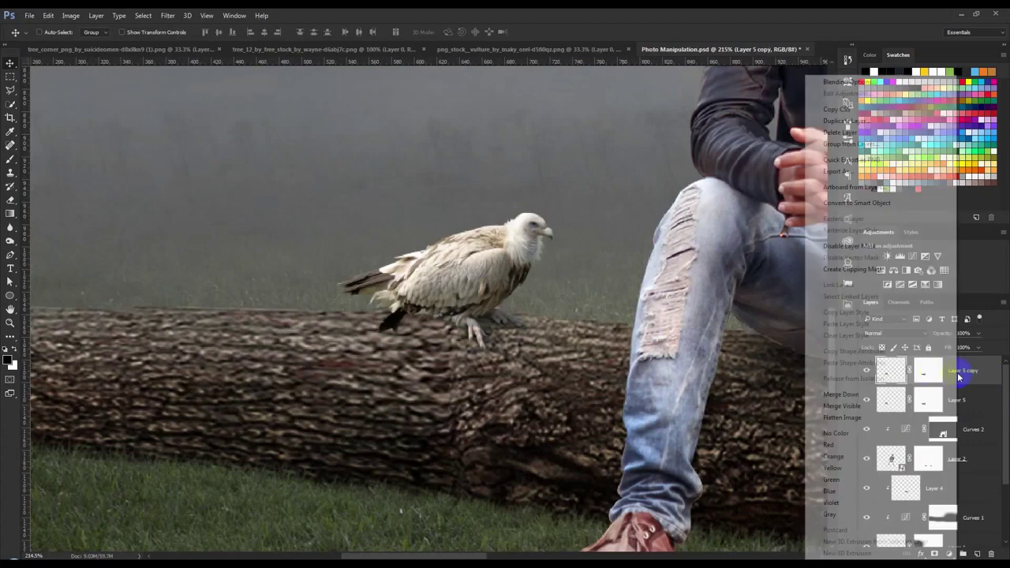
pyautogui.click(848, 203)
pyautogui.rightClick(931, 376)
pyautogui.click(802, 256)
pyautogui.click(892, 376)
pyautogui.hotkey('alt', 'BackSpace')
pyautogui.hotkey('ctrl', 'd')
# Move the black silhouette below Layer 5 and skew it across the log as a shadow.
pyautogui.moveTo(892, 370); pyautogui.dragTo(843, 408)
pyautogui.hotkey('ctrl', 't')
pyautogui.moveTo(431, 215); pyautogui.dragTo(499, 379)
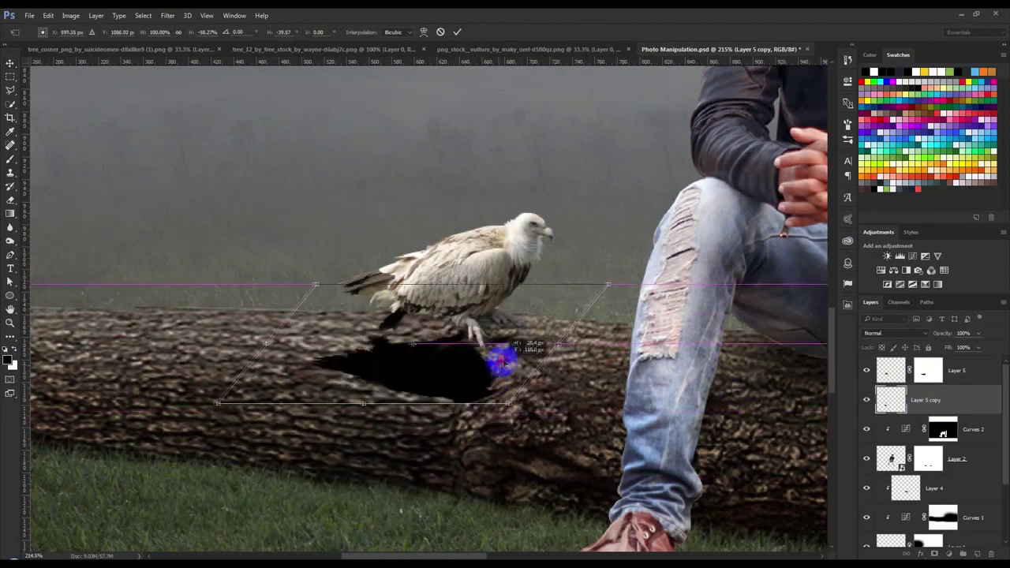
pyautogui.moveTo(499, 379); pyautogui.dragTo(508, 282)
pyautogui.press('Return')
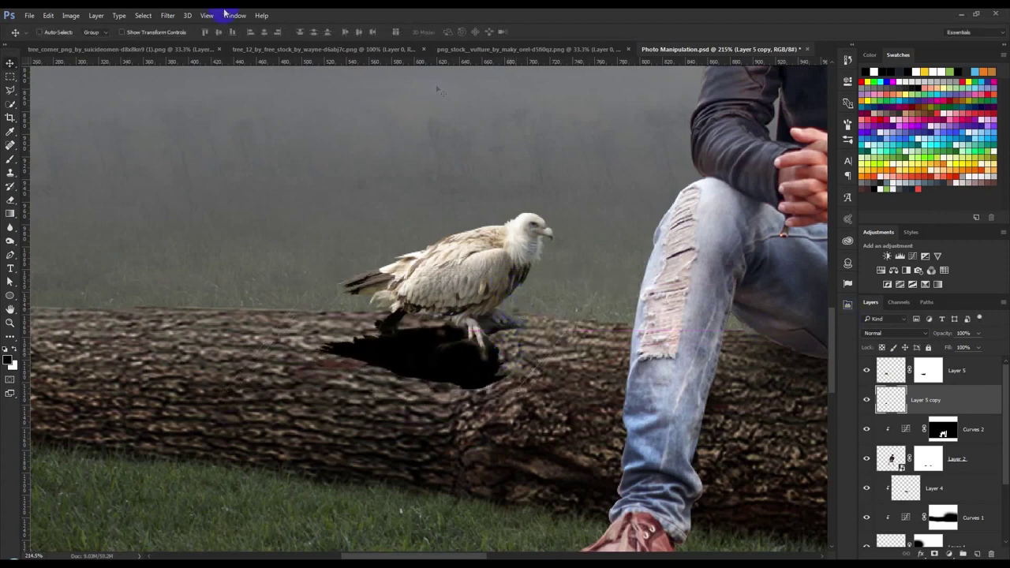
# Apply a 2.7 px Gaussian Blur to the vulture's shadow.
pyautogui.click(165, 17)
pyautogui.moveTo(229, 132)
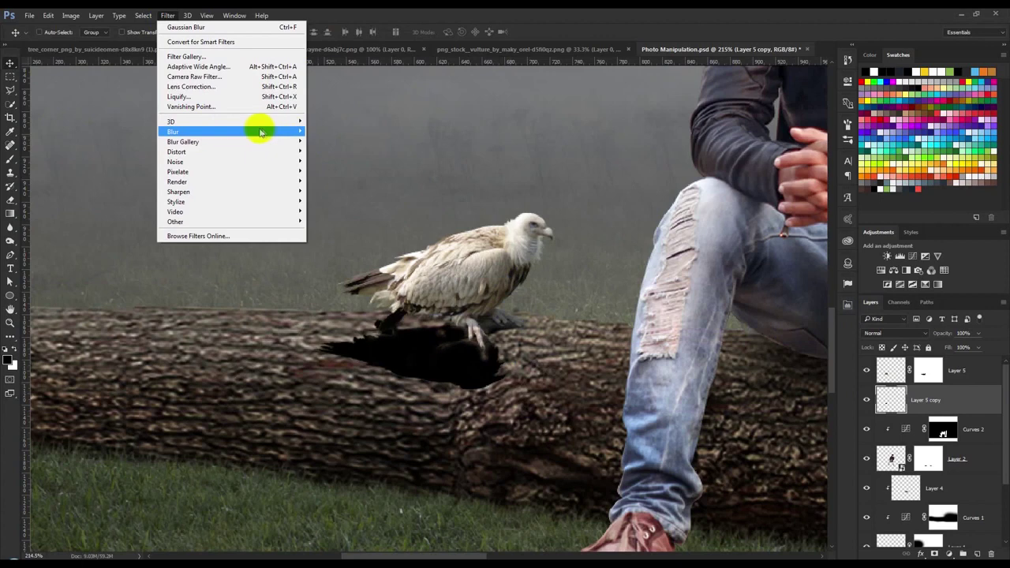
pyautogui.click(332, 171)
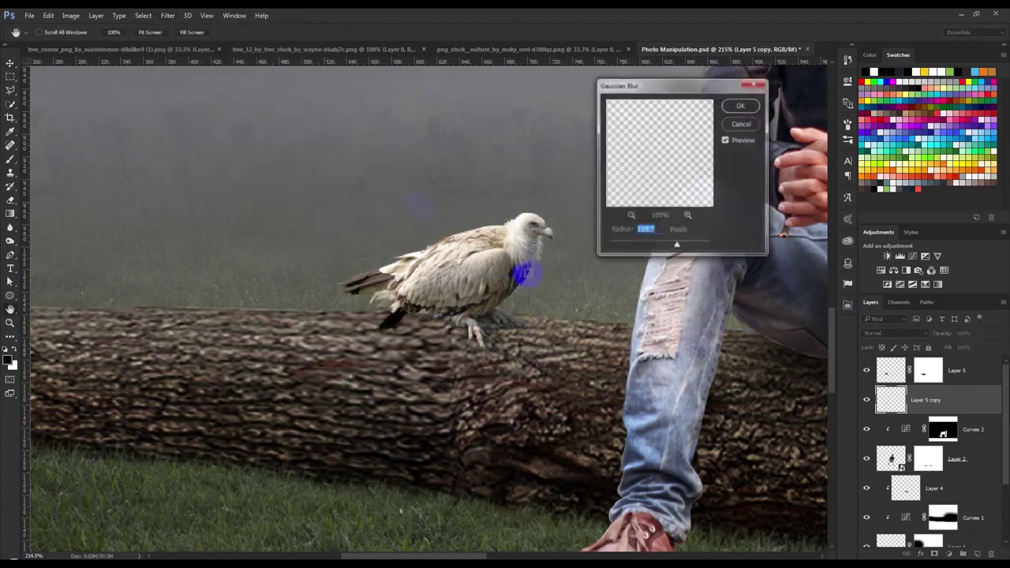
pyautogui.click(623, 250)
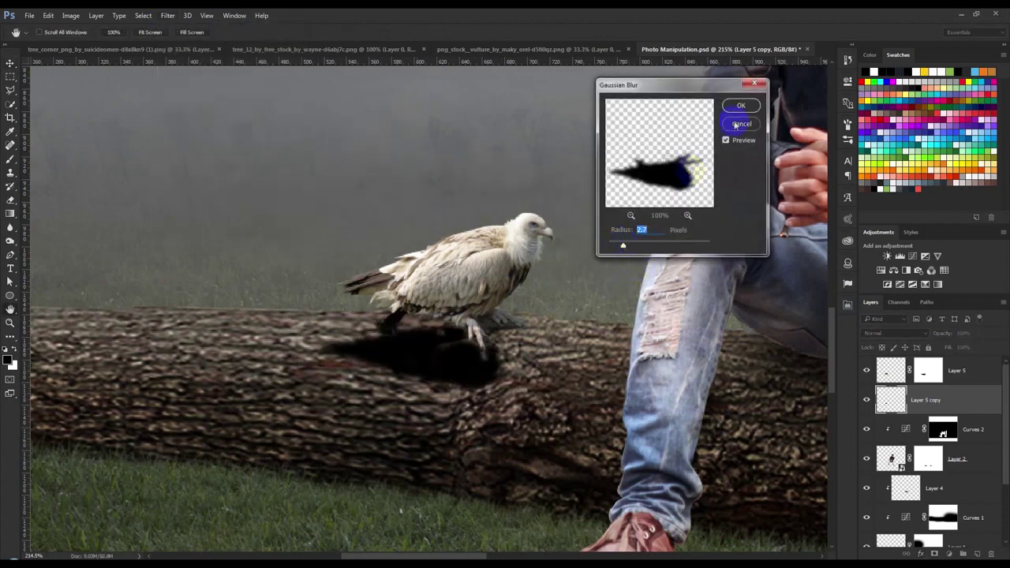
pyautogui.click(746, 110)
# Try Soft Light and Overlay, then set the shadow to Normal at about 68% opacity.
pyautogui.moveTo(943, 334); pyautogui.dragTo(920, 334)
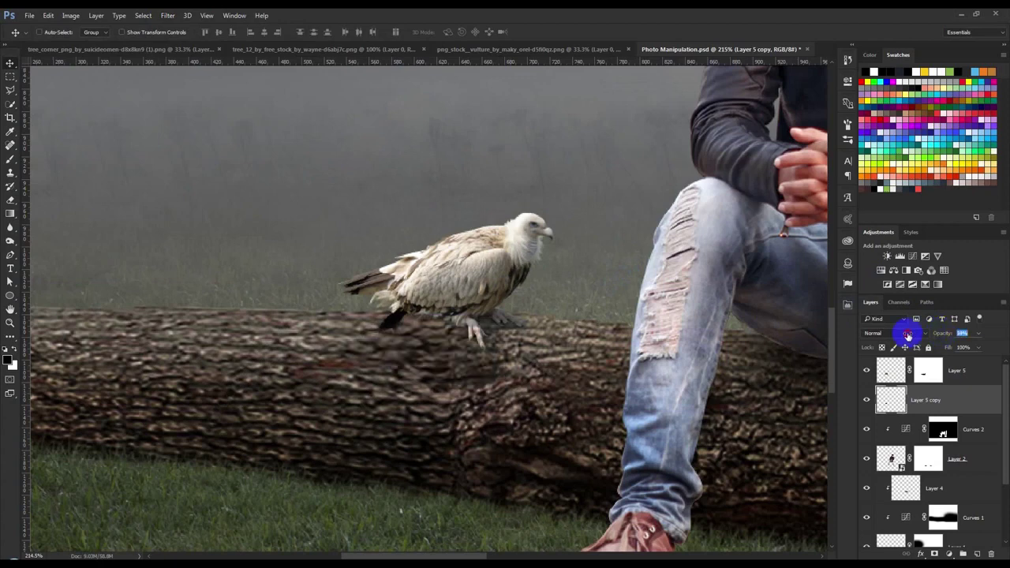
pyautogui.click(900, 333)
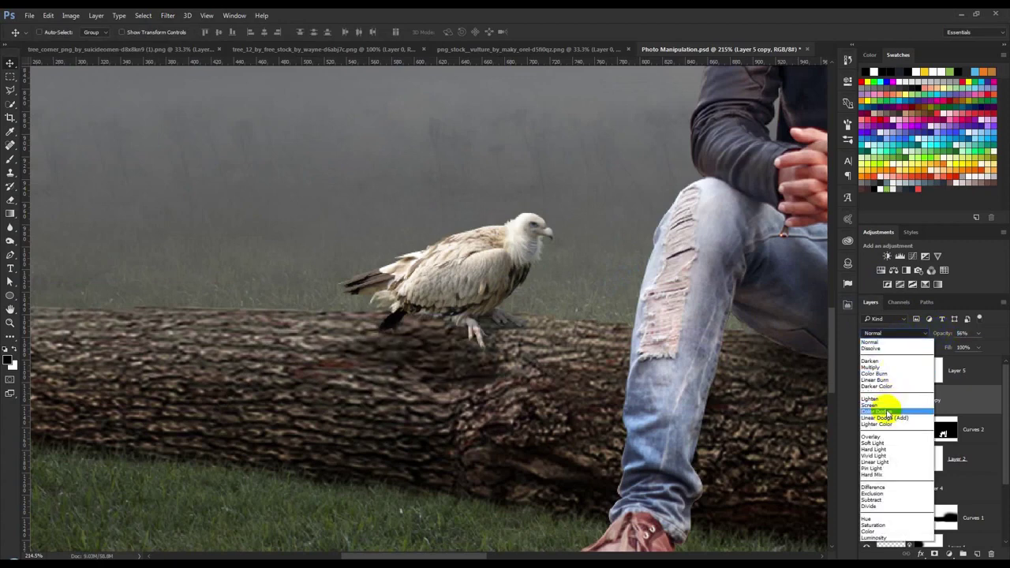
pyautogui.click(876, 443)
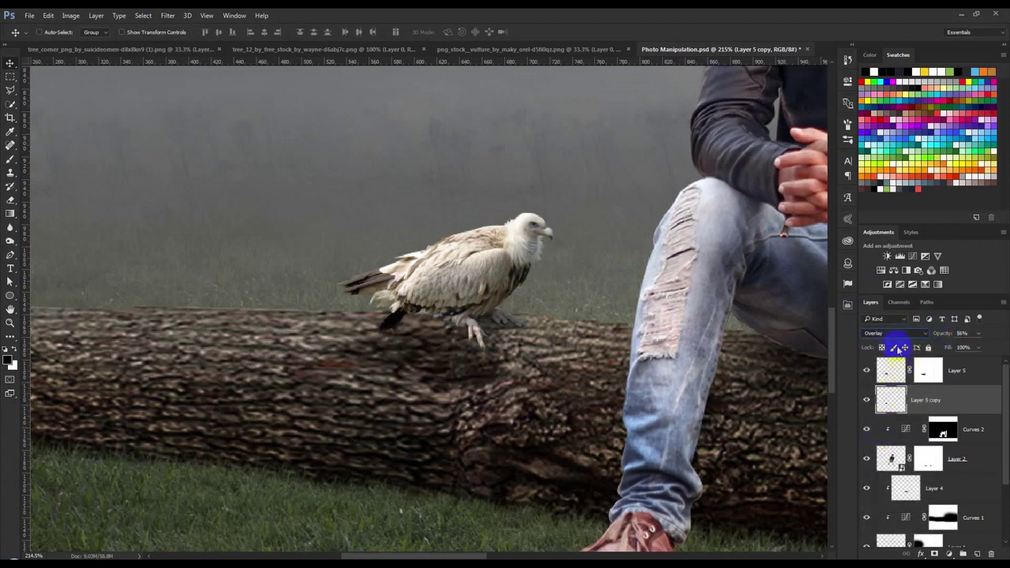
pyautogui.press('Up')
pyautogui.moveTo(958, 337); pyautogui.dragTo(1004, 341)
pyautogui.click(907, 340)
pyautogui.click(914, 346)
pyautogui.moveTo(943, 334); pyautogui.dragTo(931, 336)
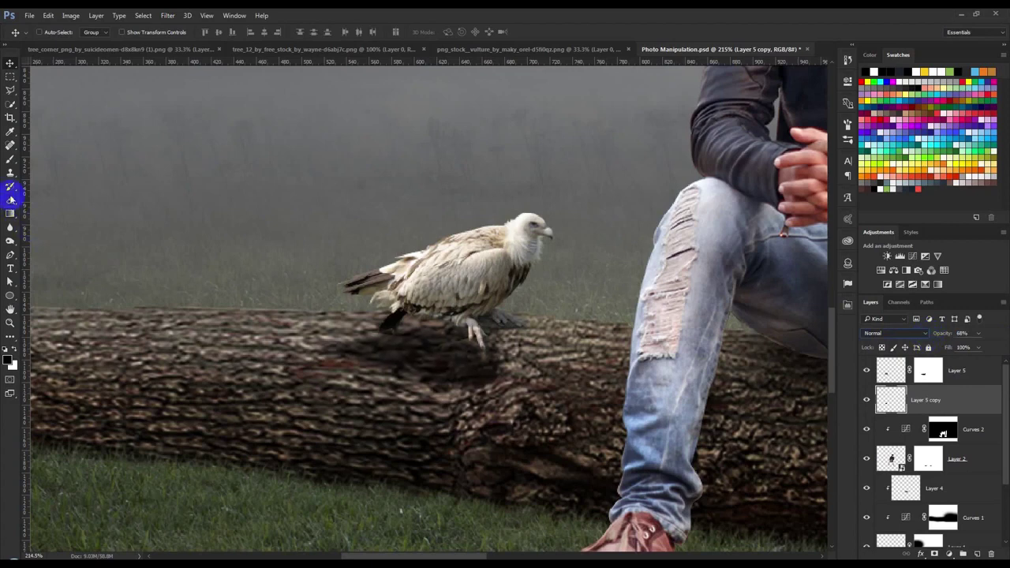
# Erase part of the vulture's shadow where it runs along the log.
pyautogui.click(47, 199)
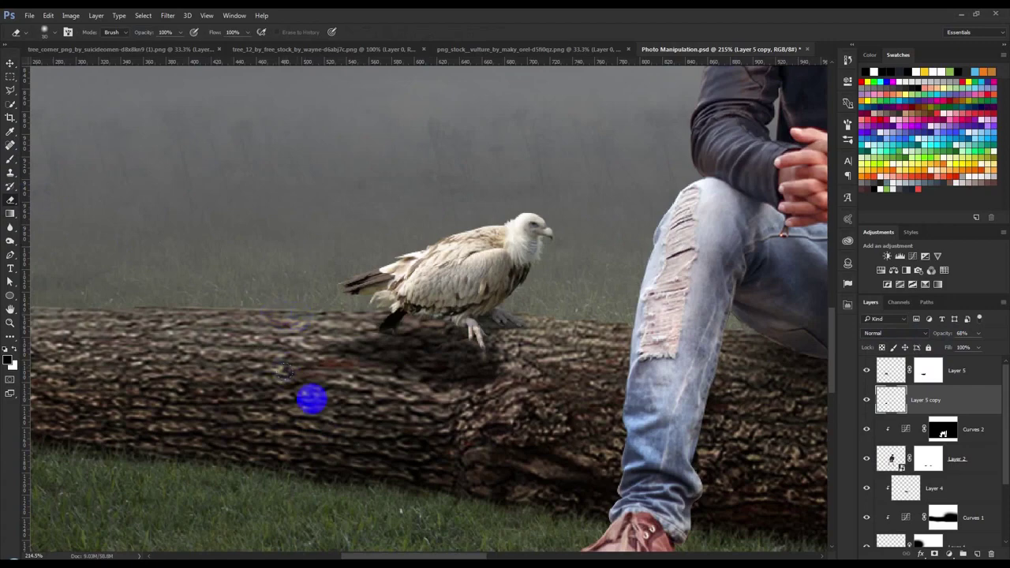
pyautogui.moveTo(368, 404); pyautogui.dragTo(466, 409)
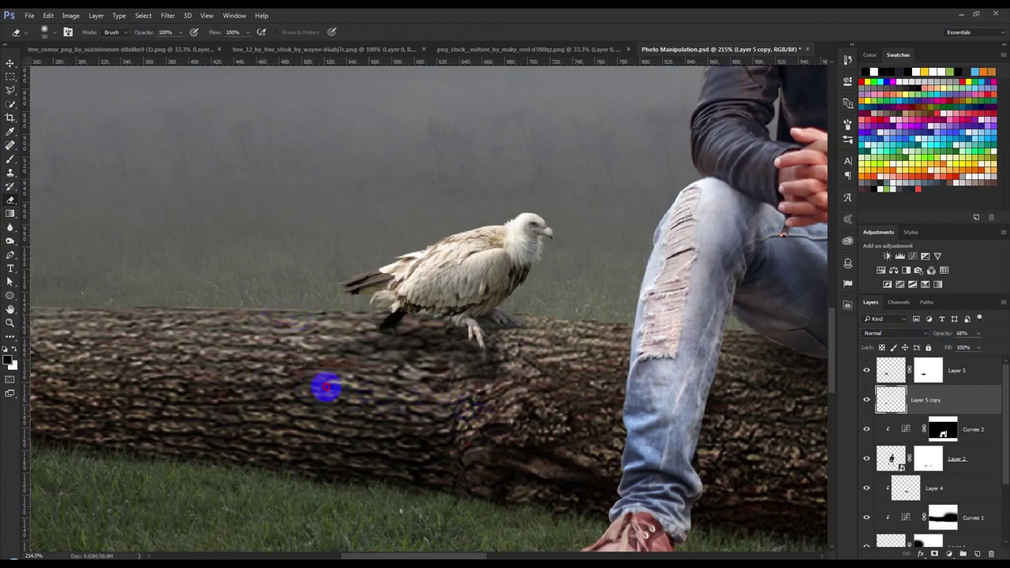
pyautogui.moveTo(327, 387); pyautogui.dragTo(469, 411)
pyautogui.hotkey('ctrl', '0')
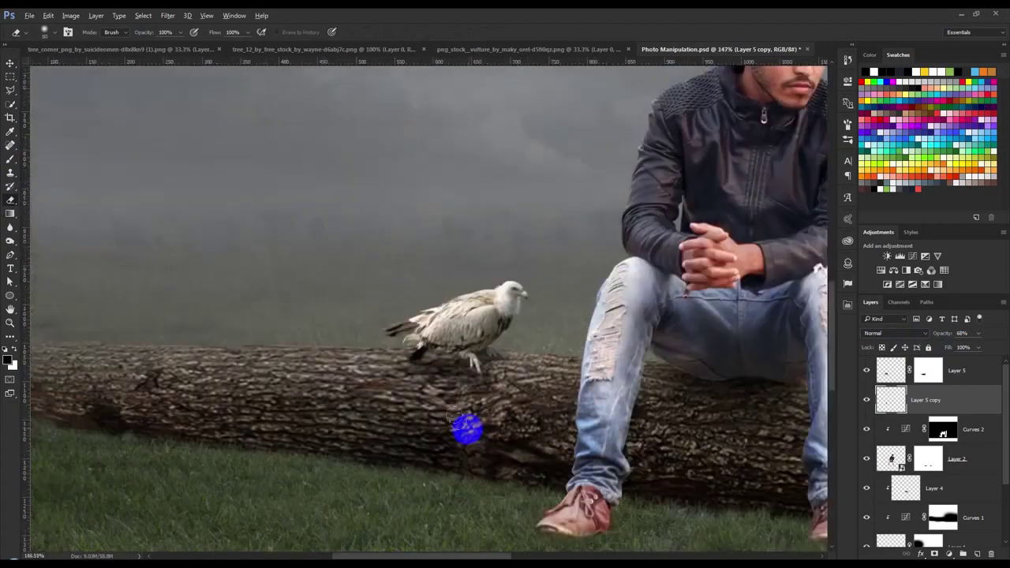
pyautogui.scroll(-3)
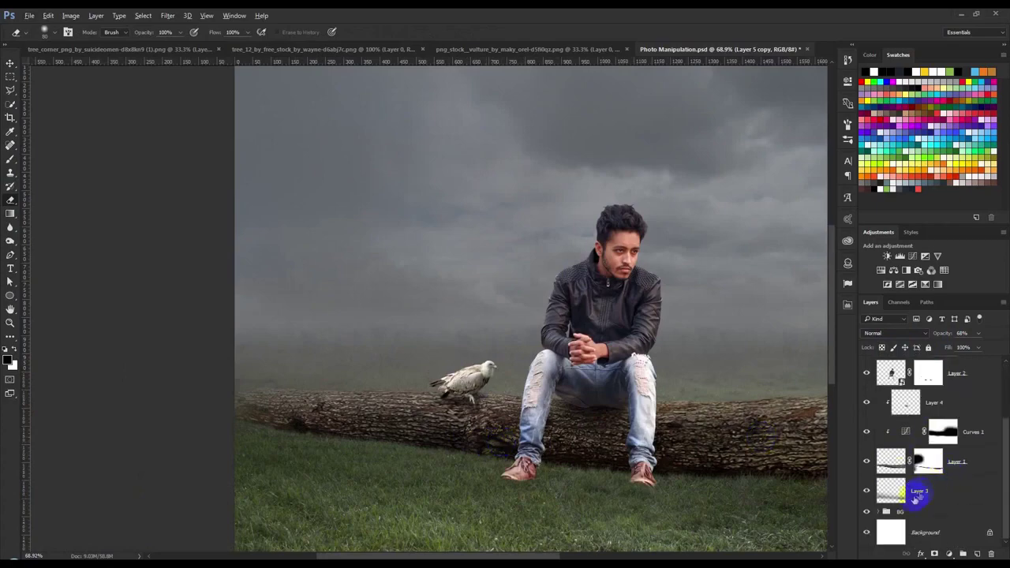
# Paint out the Curves 1 mask over the log beneath the vulture.
pyautogui.click(943, 432)
pyautogui.click(461, 419)
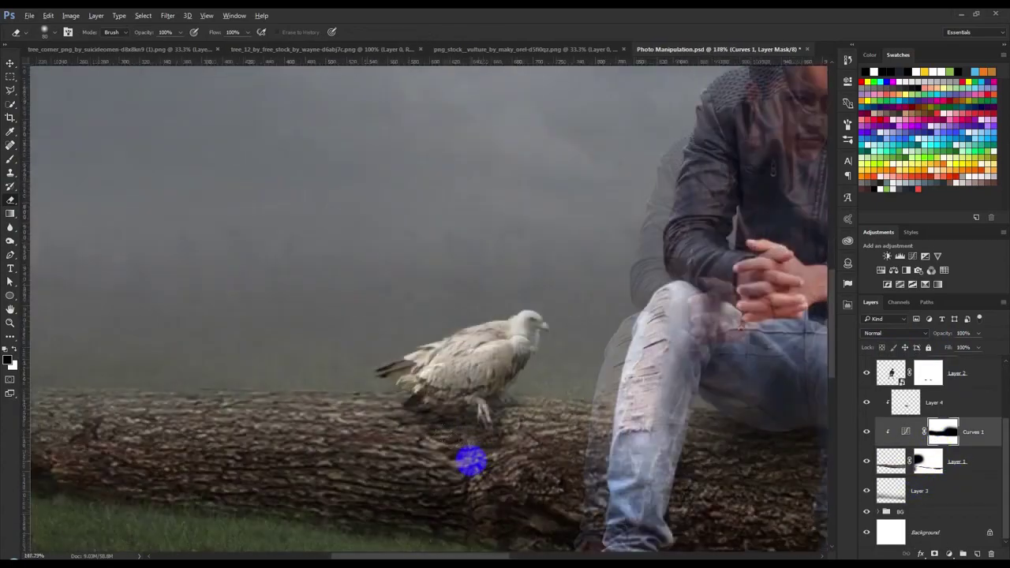
pyautogui.moveTo(461, 449); pyautogui.dragTo(442, 444)
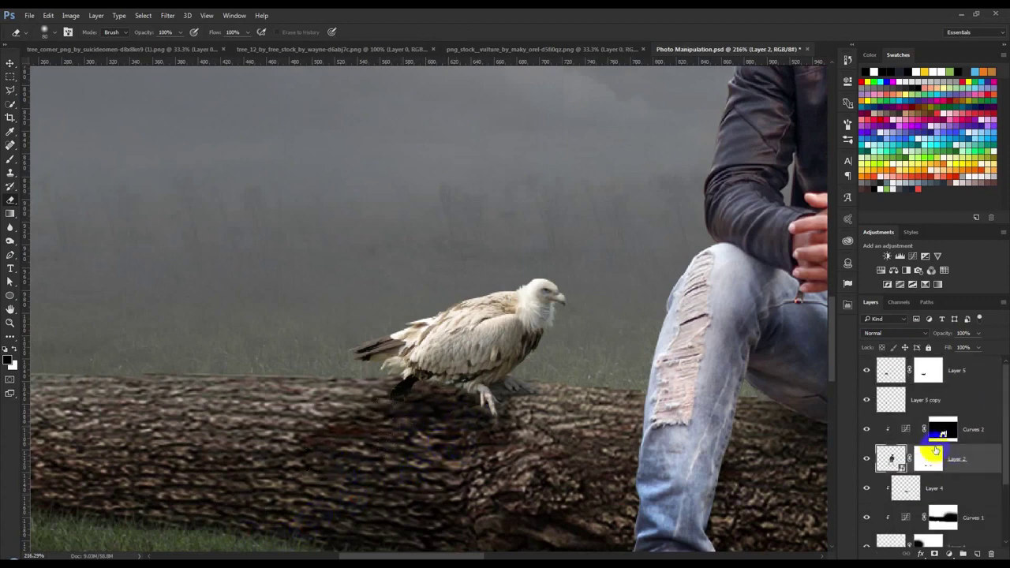
pyautogui.scroll(3)
pyautogui.moveTo(478, 372); pyautogui.dragTo(412, 395)
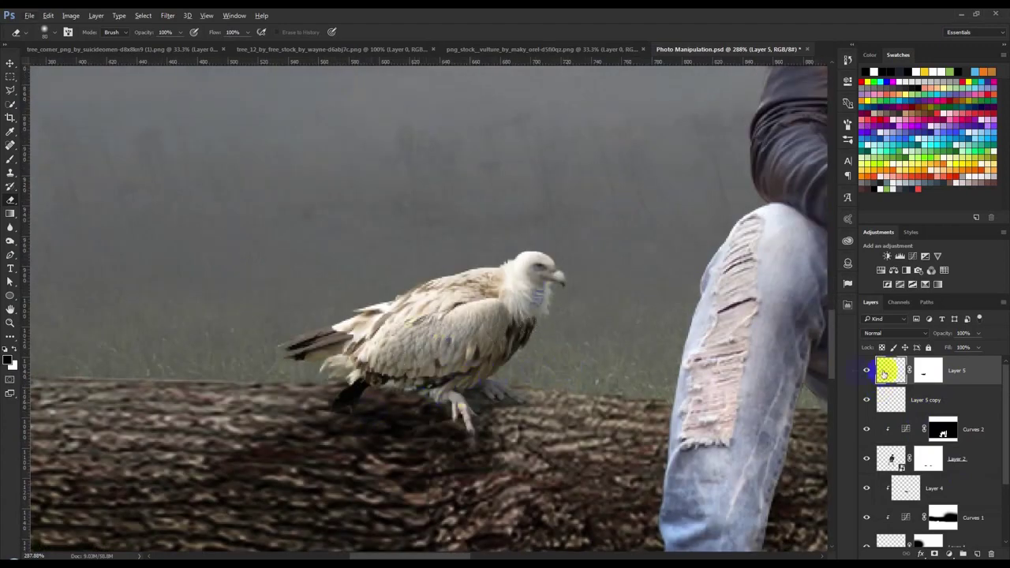
pyautogui.click(951, 552)
# Add a Curves adjustment pulled down to darken, clipped to the vulture's Layer 5.
pyautogui.click(941, 384)
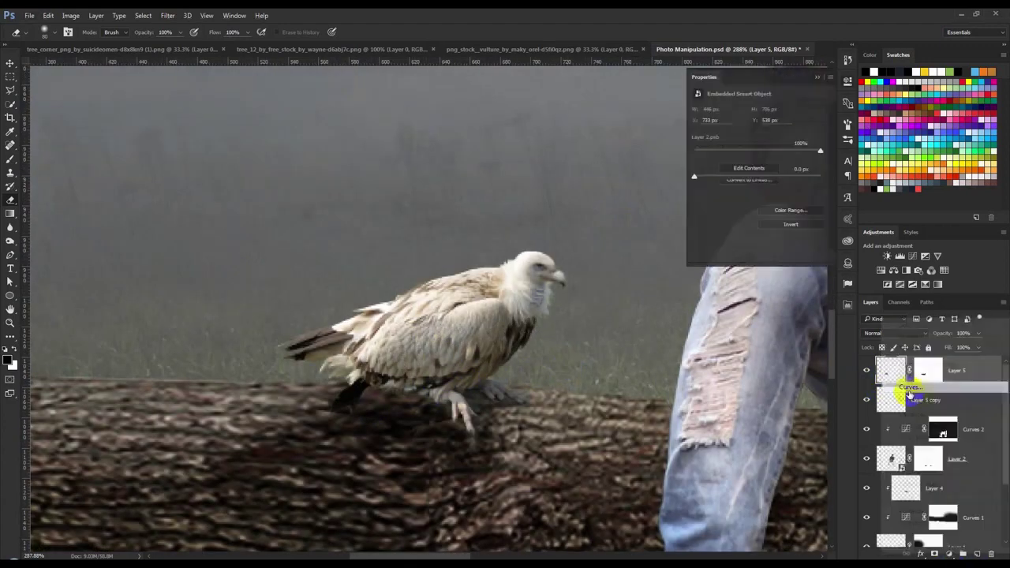
pyautogui.moveTo(821, 145); pyautogui.dragTo(766, 210)
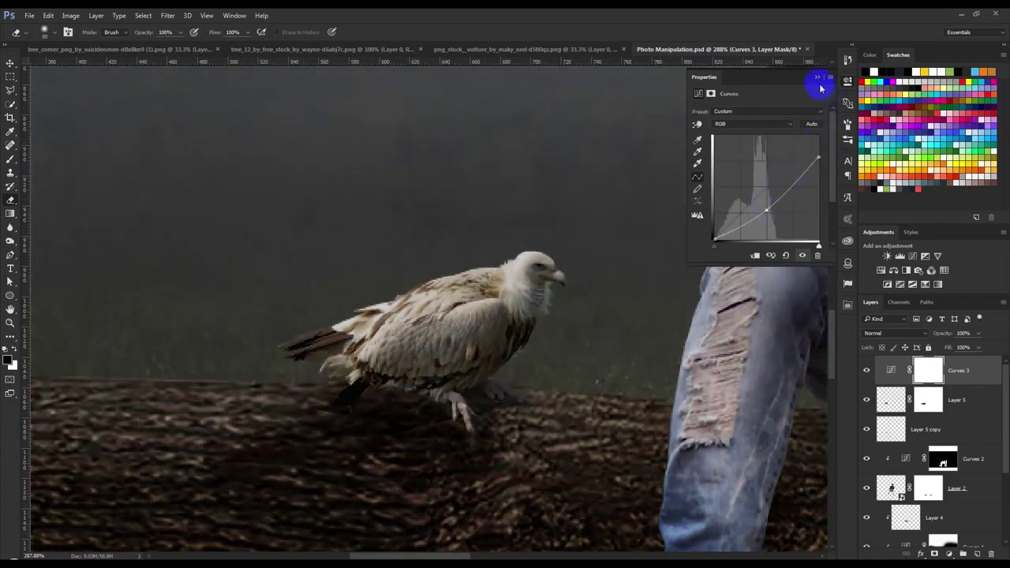
pyautogui.click(818, 79)
pyautogui.click(957, 384)
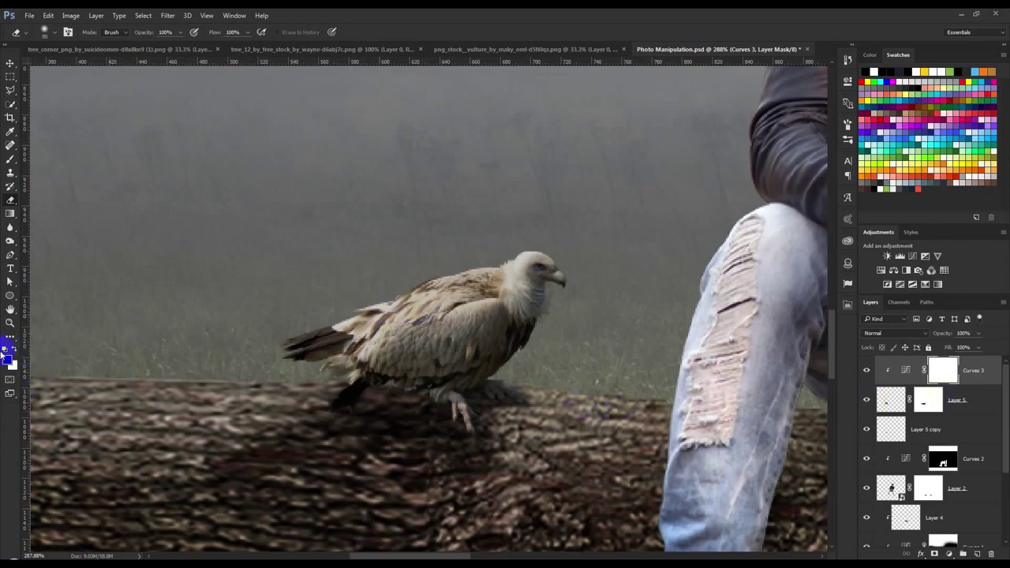
# Paint the Curves 3 mask white over the back and head, black over legs and belly.
pyautogui.moveTo(284, 340); pyautogui.dragTo(543, 259)
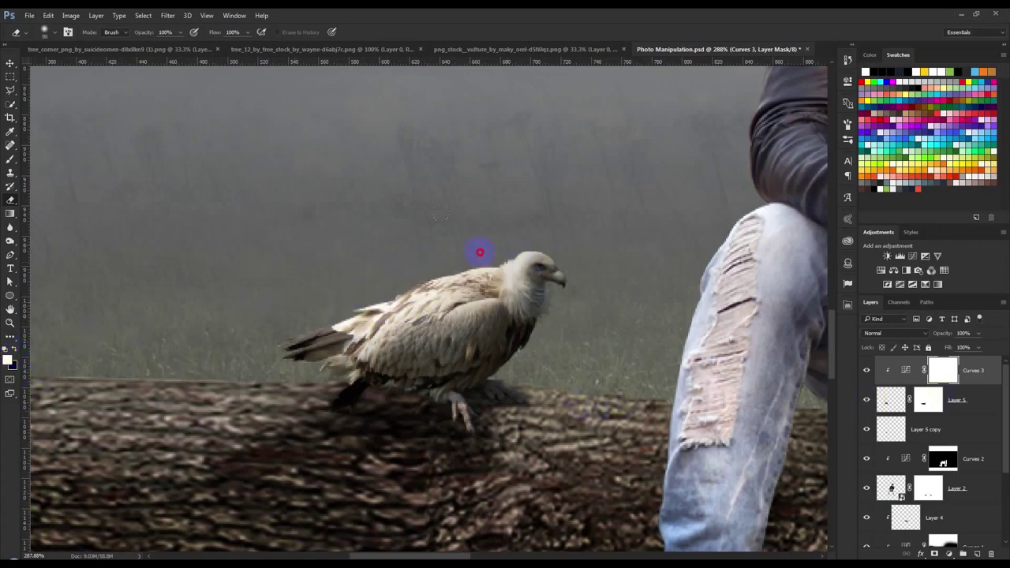
pyautogui.moveTo(382, 291); pyautogui.dragTo(380, 272)
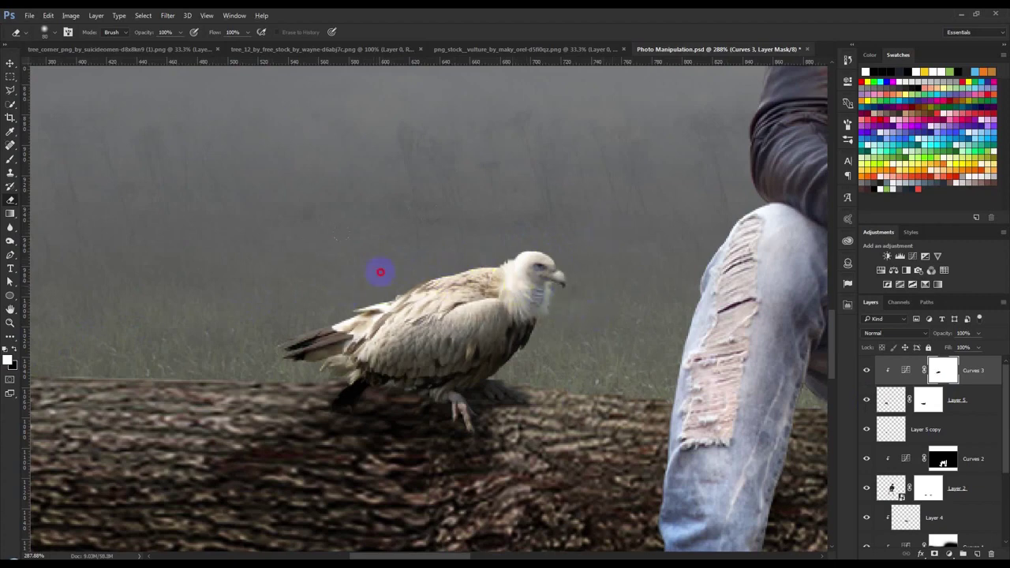
pyautogui.click(15, 349)
pyautogui.moveTo(338, 395); pyautogui.dragTo(330, 401)
pyautogui.moveTo(545, 405); pyautogui.dragTo(387, 394)
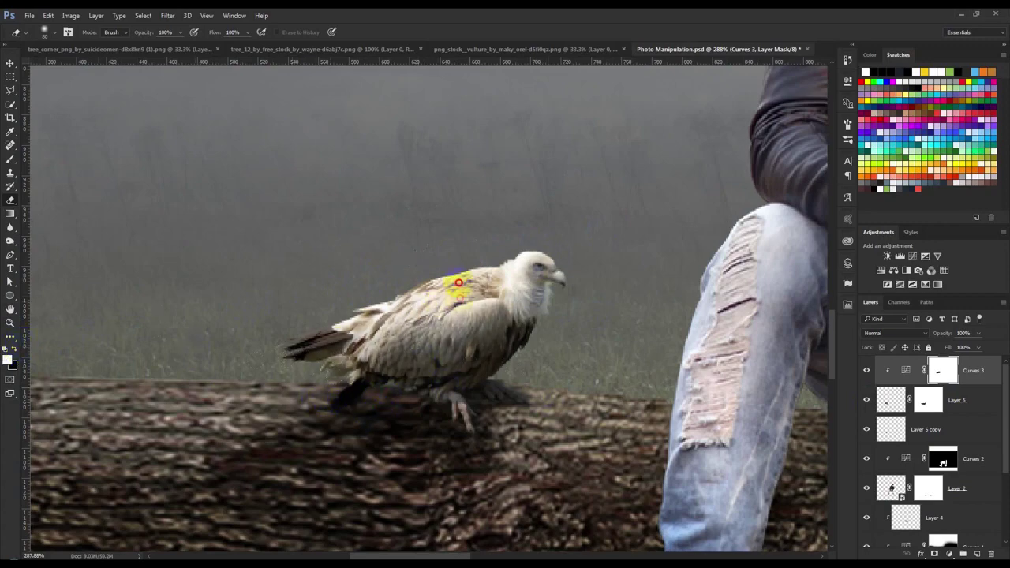
pyautogui.hotkey('ctrl', '0')
# Set Curves 3 to 80% opacity, pick the Move tool, and zoom around the composite.
pyautogui.scroll(-3)
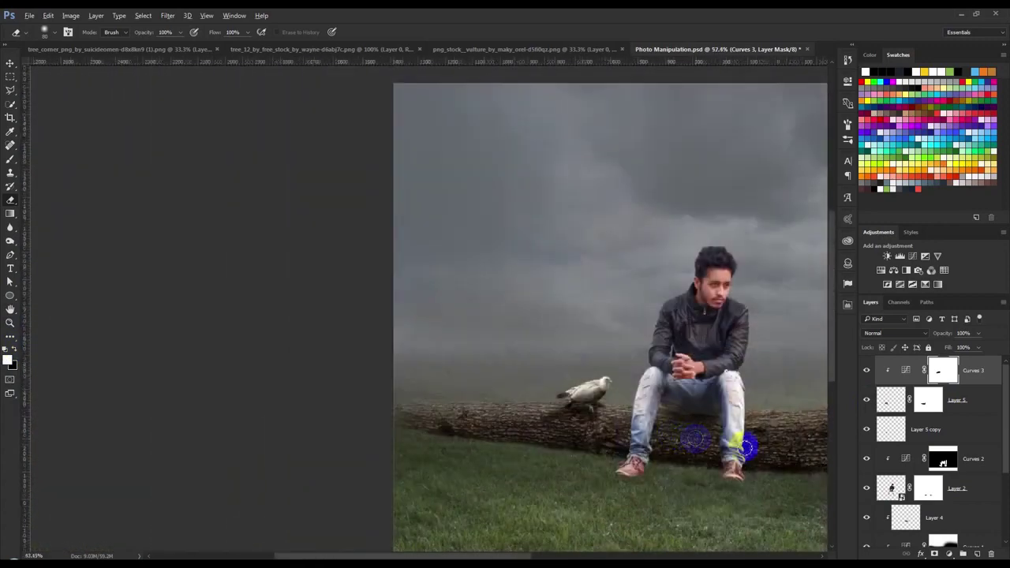
pyautogui.scroll(-3)
pyautogui.scroll(3)
pyautogui.scroll(3)
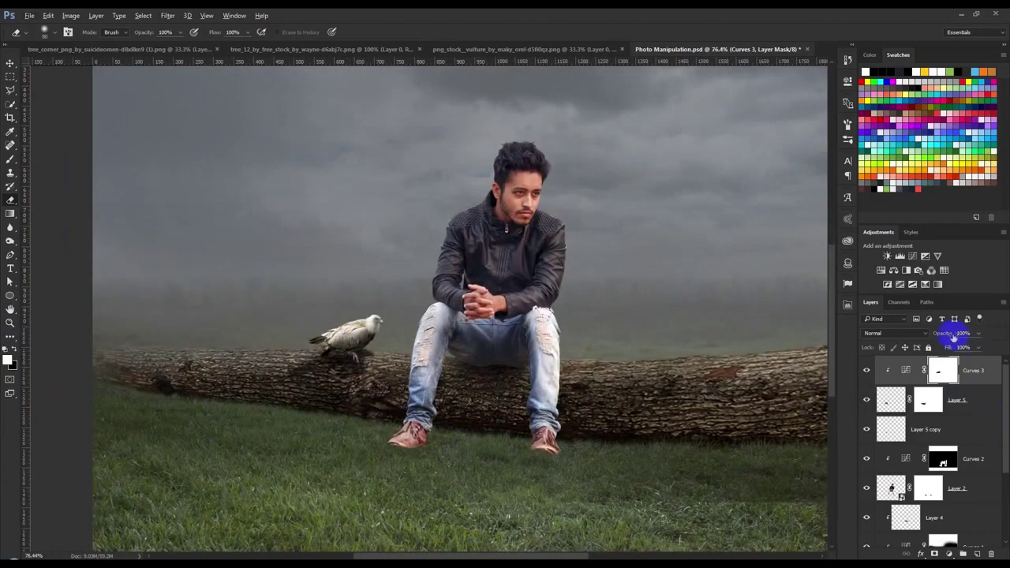
pyautogui.click(10, 63)
pyautogui.scroll(-3)
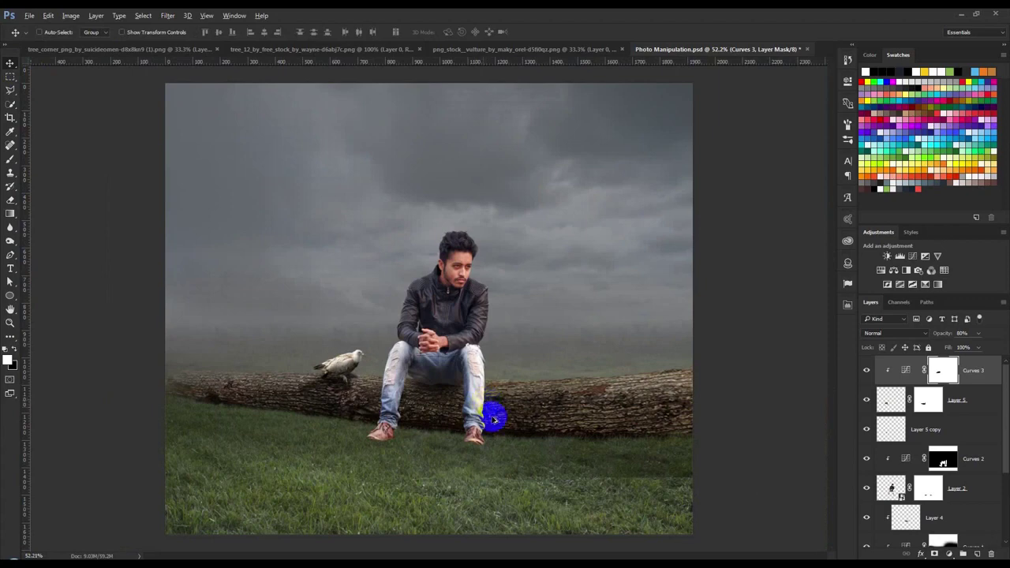
pyautogui.scroll(-3)
pyautogui.scroll(3)
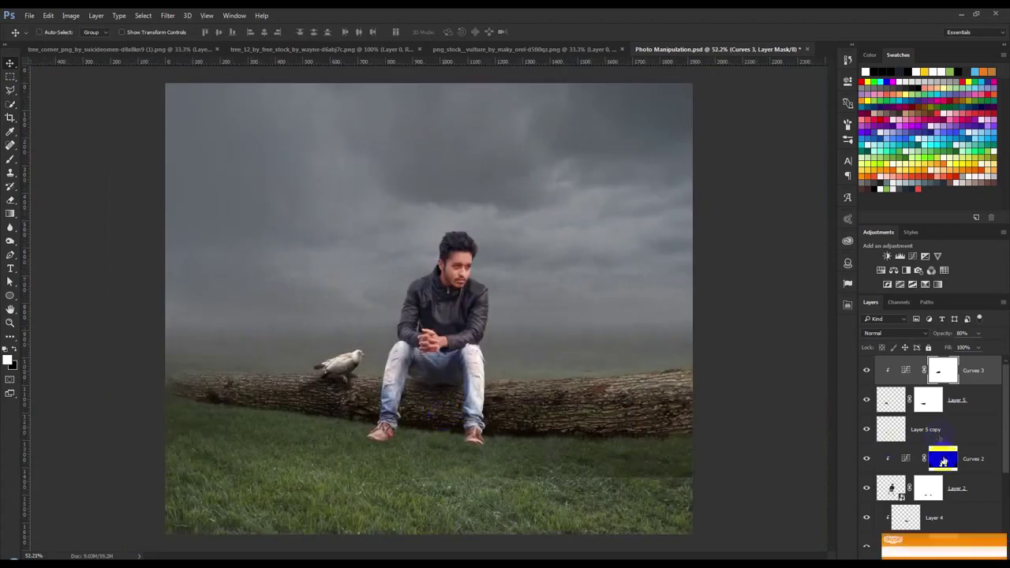
pyautogui.scroll(-3)
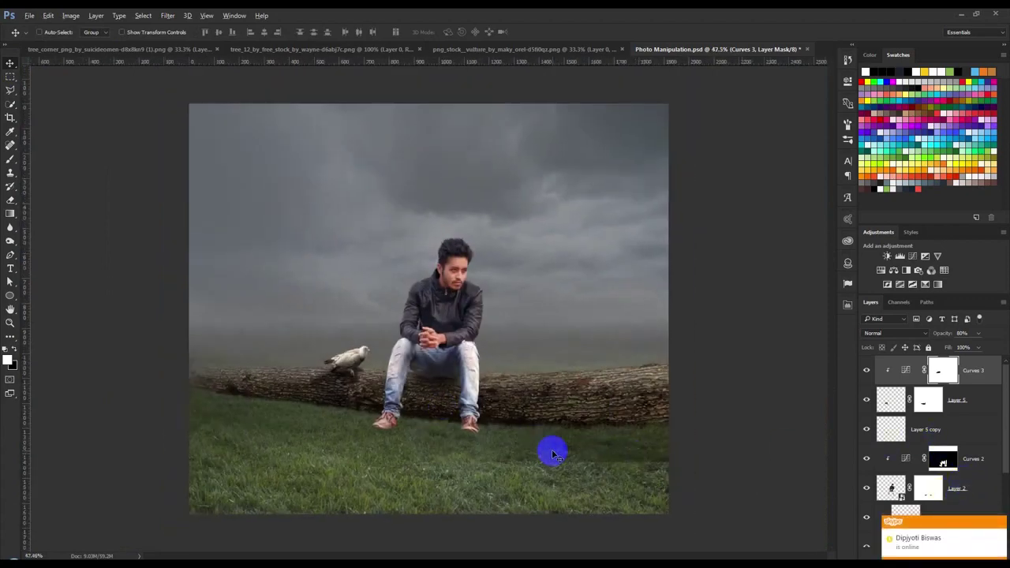
pyautogui.scroll(3)
pyautogui.scroll(3)
pyautogui.scroll(3)
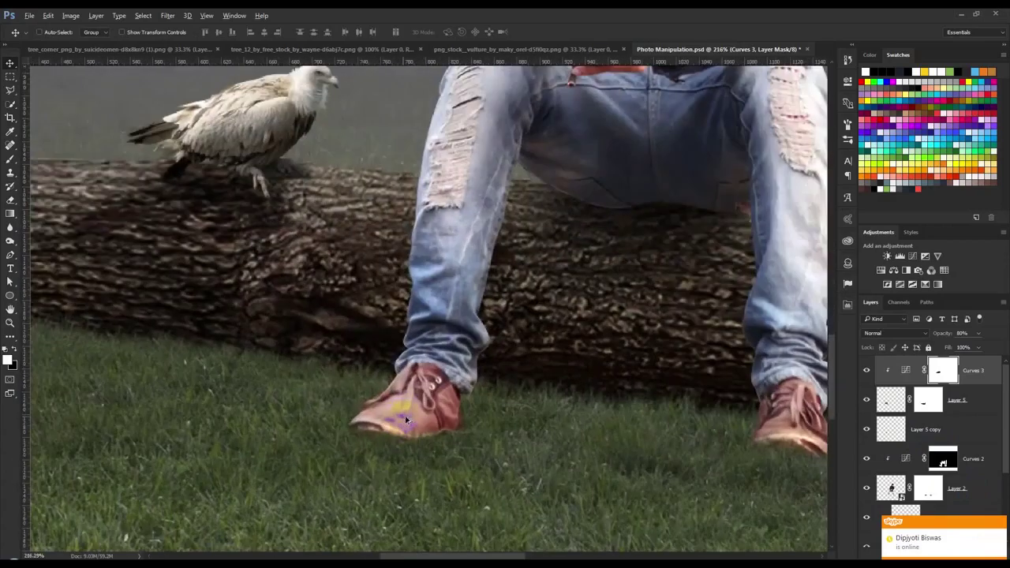
pyautogui.scroll(-3)
pyautogui.scroll(-3)
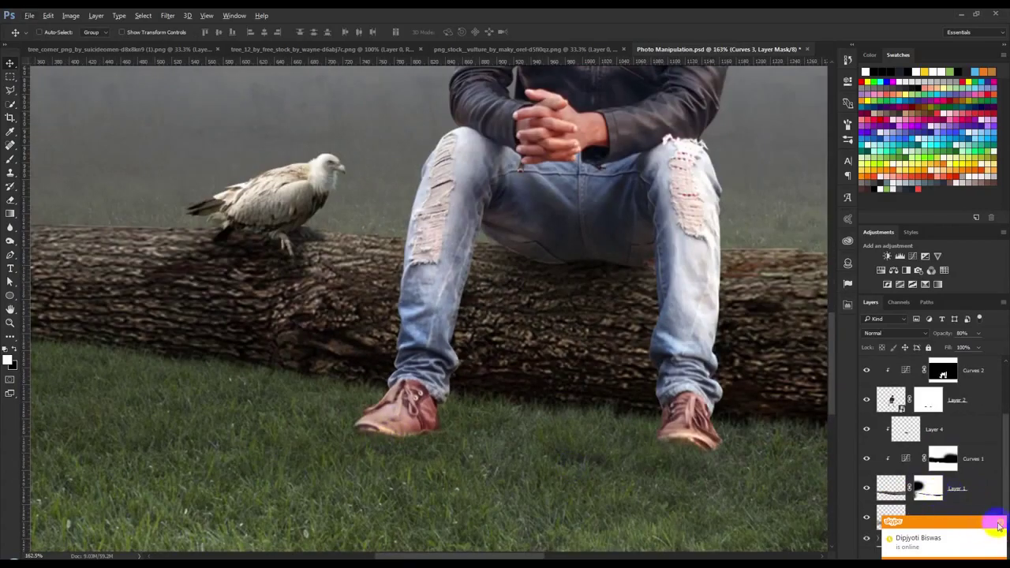
# Add a new empty layer above Layer 4 and pick the Polygonal Lasso tool.
pyautogui.click(947, 422)
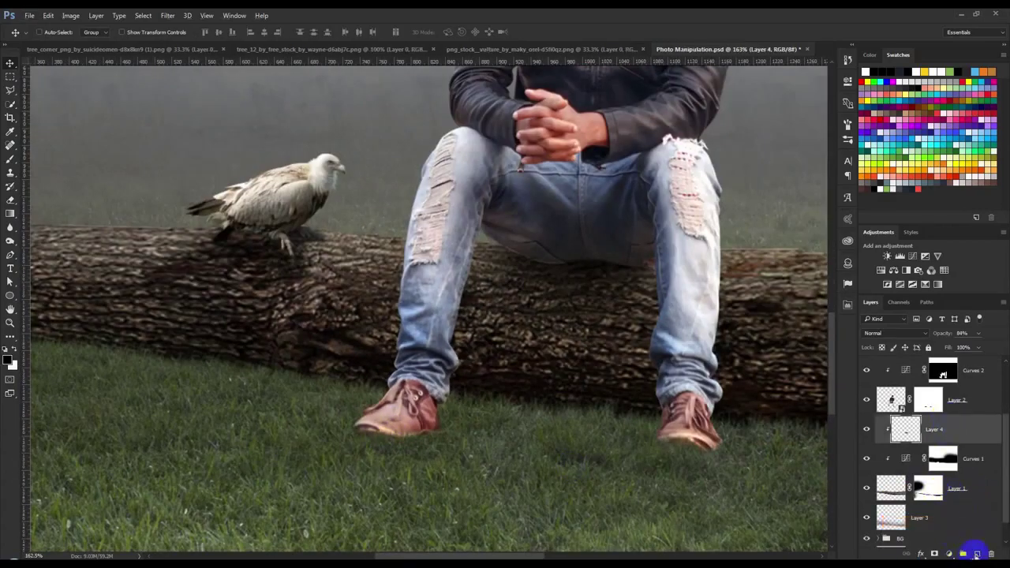
pyautogui.click(976, 553)
pyautogui.click(12, 256)
pyautogui.scroll(-3)
pyautogui.click(10, 90)
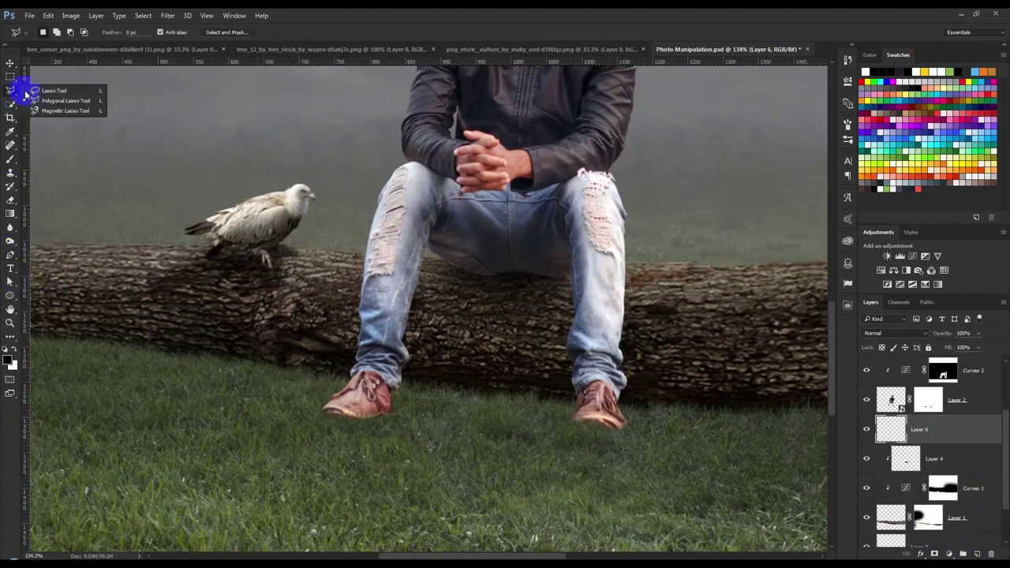
pyautogui.click(63, 99)
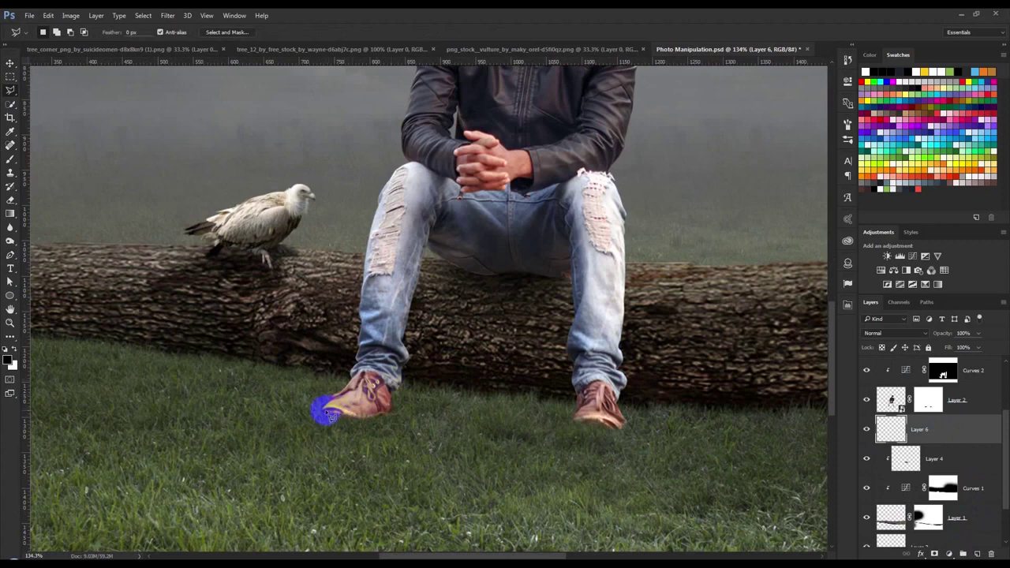
# Outline the first shadow shape stretching from the left shoe across the grass.
pyautogui.click(154, 443)
pyautogui.click(325, 412)
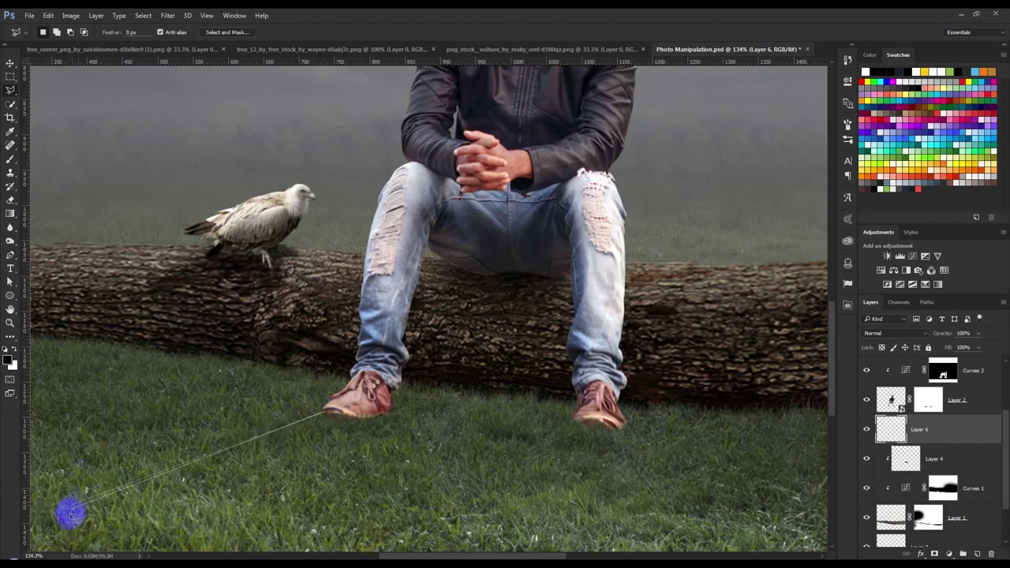
pyautogui.click(52, 510)
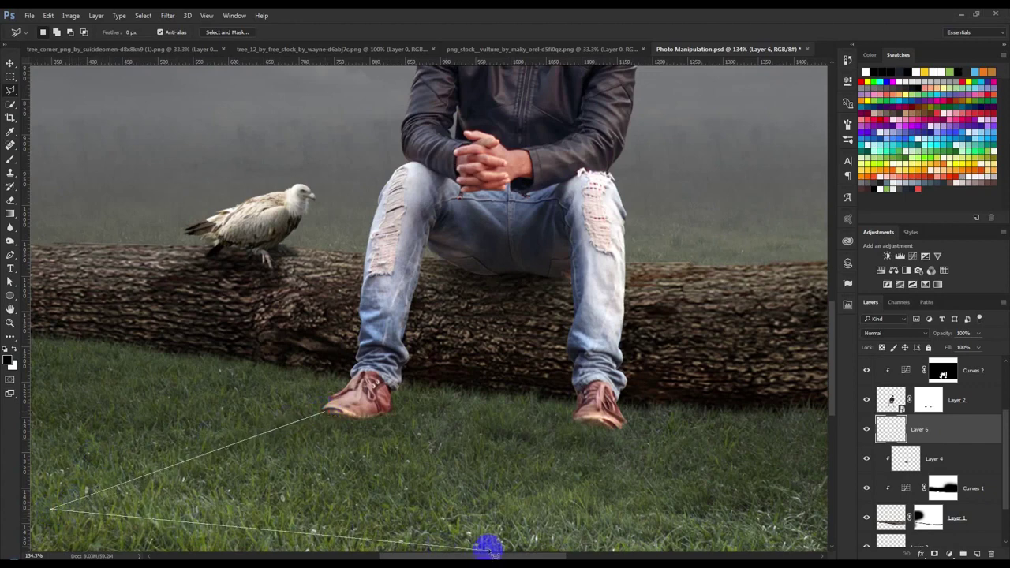
pyautogui.click(229, 539)
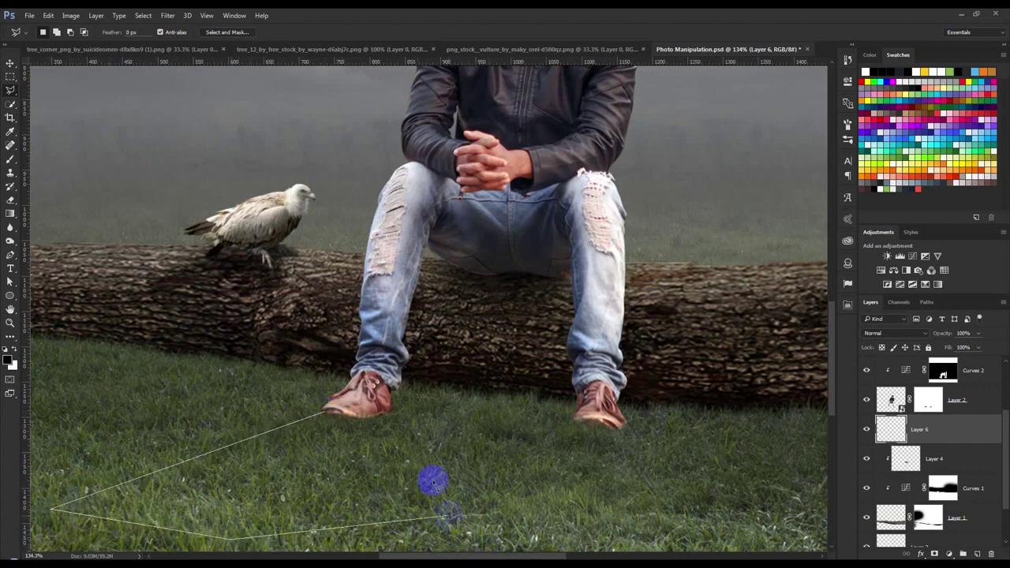
pyautogui.click(392, 415)
# Extend the outline with a second shadow from the right shoe and close the selection.
pyautogui.click(570, 419)
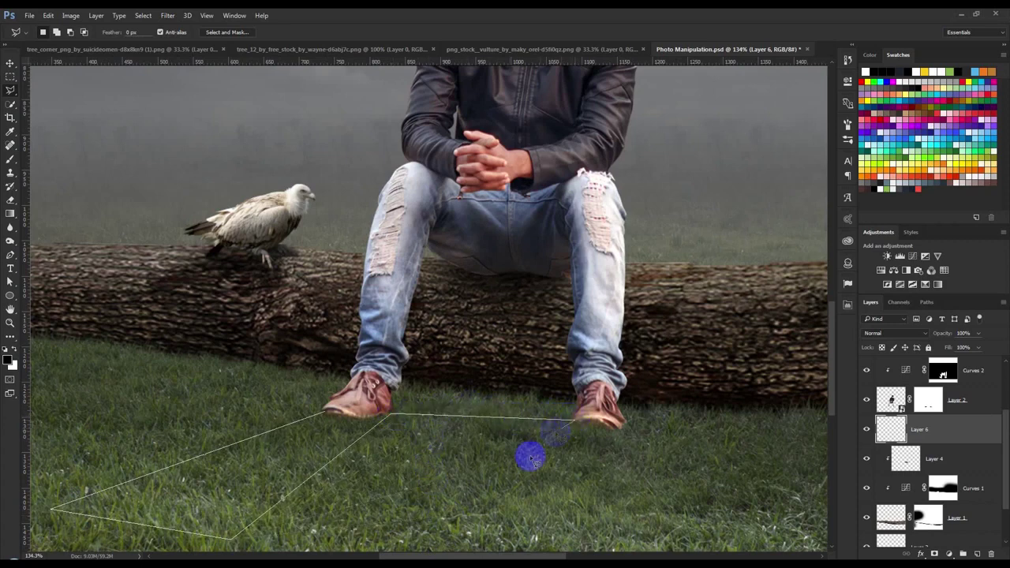
pyautogui.click(371, 546)
pyautogui.click(575, 549)
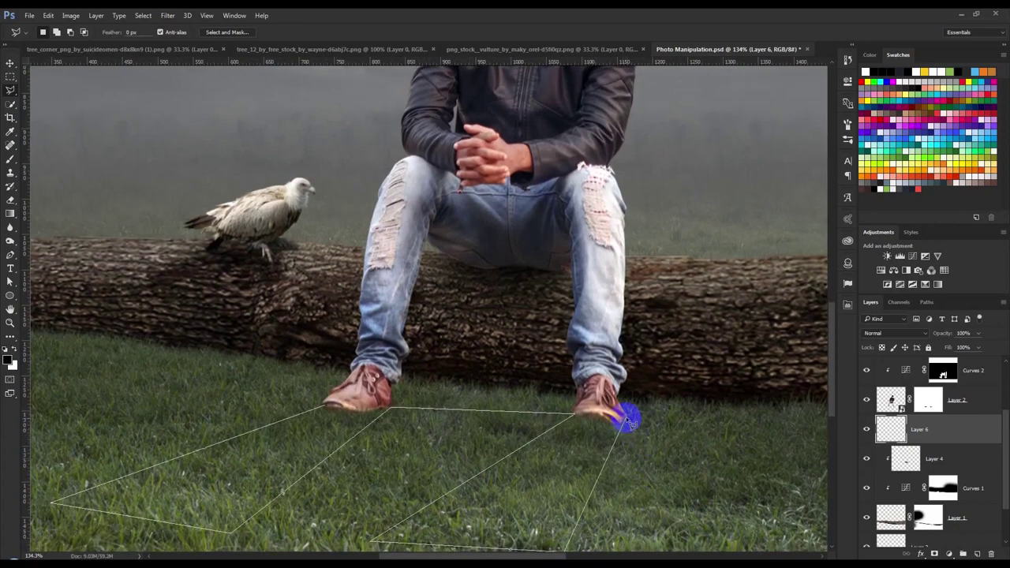
pyautogui.click(626, 419)
pyautogui.click(762, 412)
pyautogui.click(753, 363)
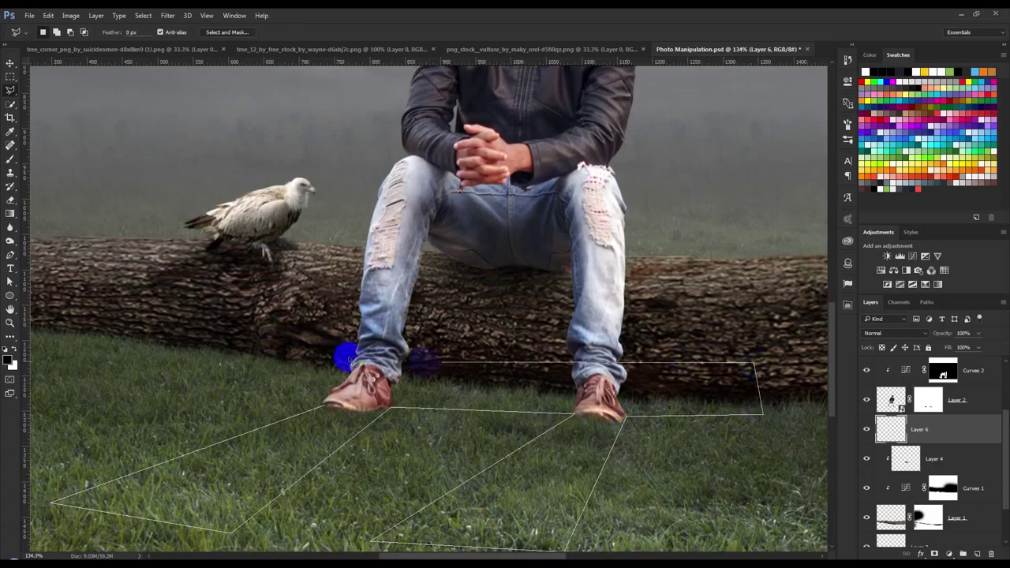
pyautogui.click(134, 327)
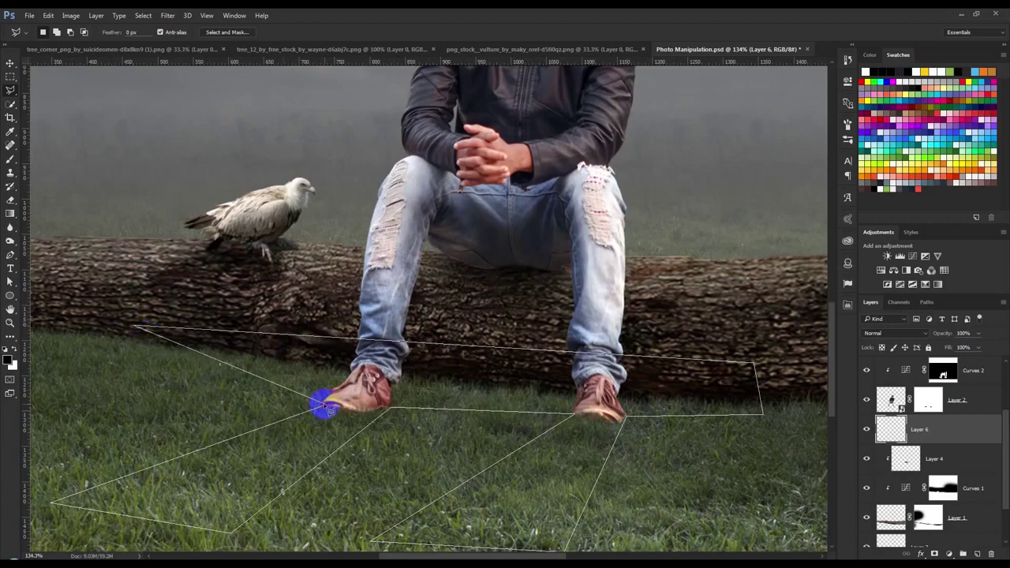
pyautogui.click(324, 406)
# Fill the shadow selection with black and deselect.
pyautogui.scroll(-3)
pyautogui.scroll(-3)
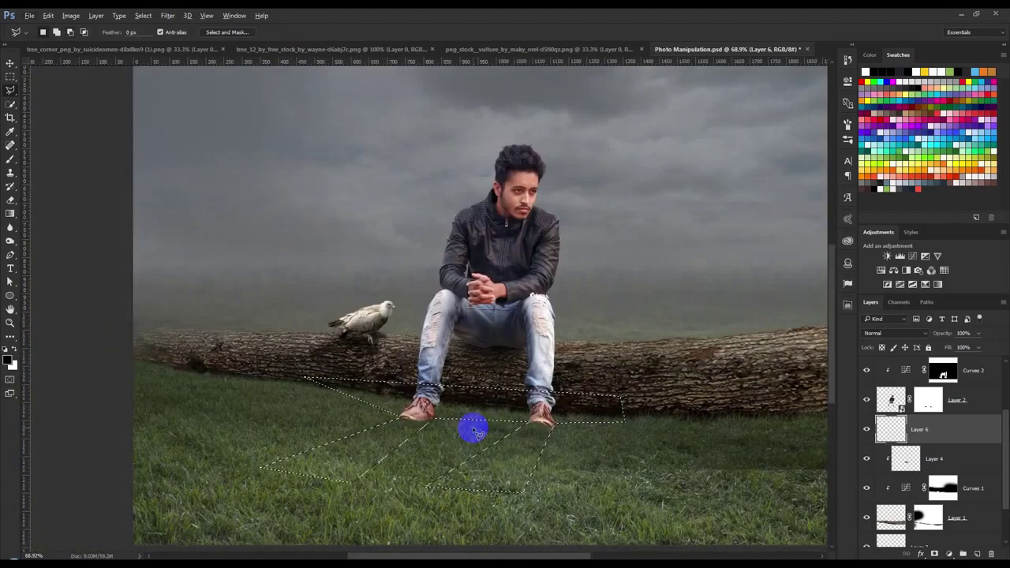
pyautogui.hotkey('alt', 'BackSpace')
pyautogui.hotkey('ctrl', 'd')
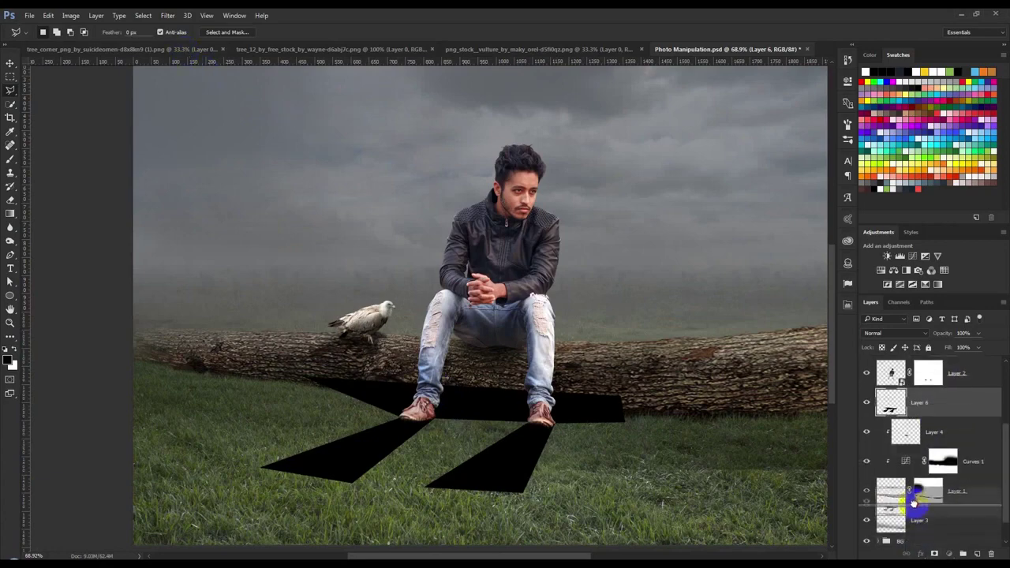
# Move Layer 6 below Layer 1, motion-blur it 23° at 183 px, and set 40% opacity.
pyautogui.moveTo(935, 431); pyautogui.dragTo(920, 509)
pyautogui.scroll(3)
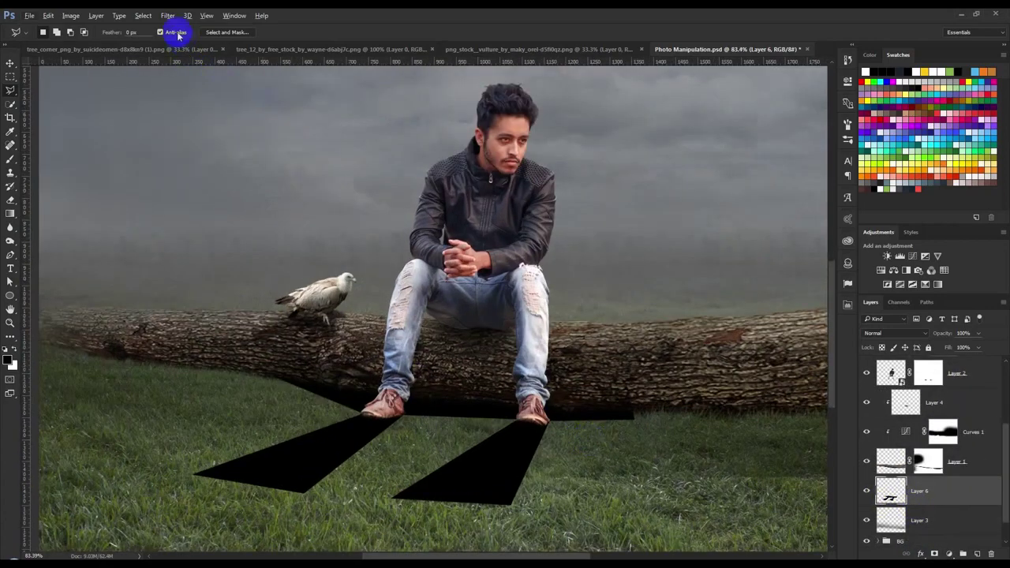
pyautogui.click(167, 15)
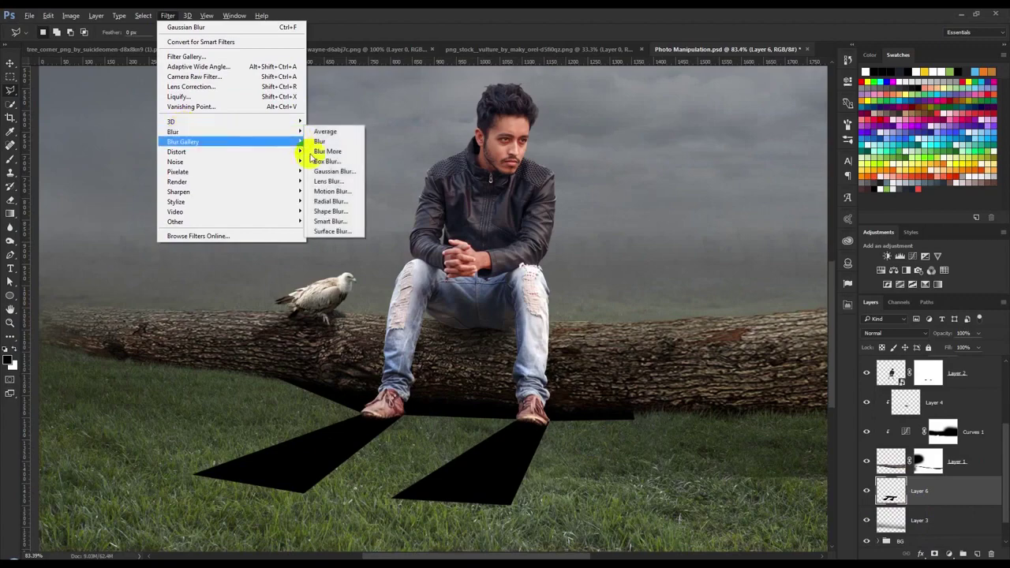
pyautogui.click(332, 191)
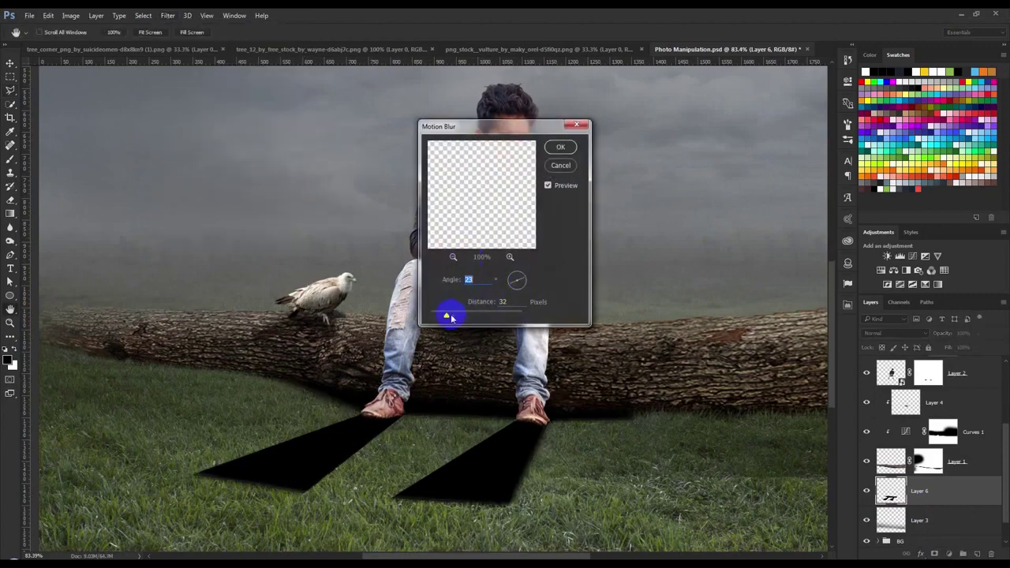
pyautogui.moveTo(460, 316); pyautogui.dragTo(470, 316)
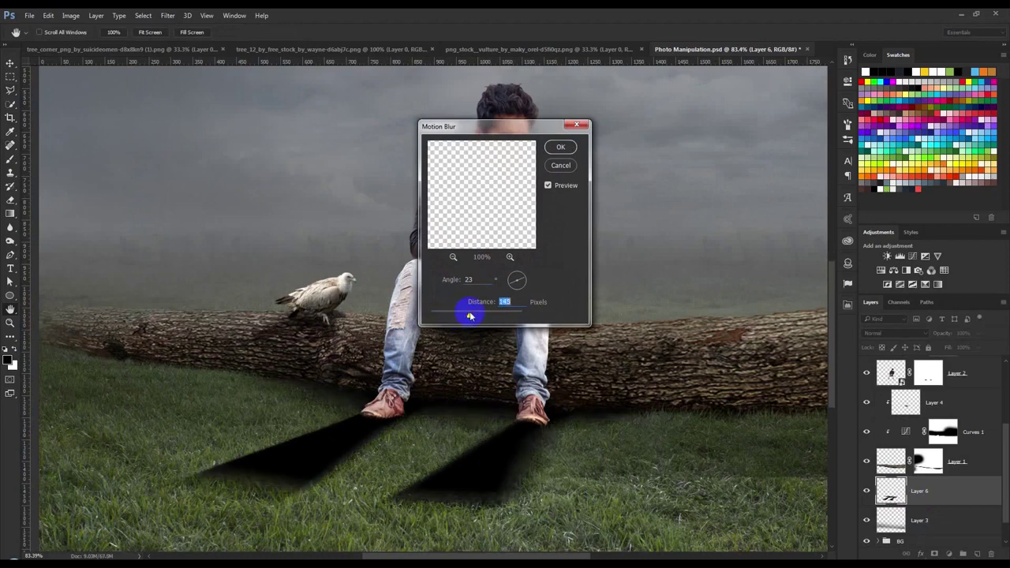
pyautogui.moveTo(483, 316); pyautogui.dragTo(487, 316)
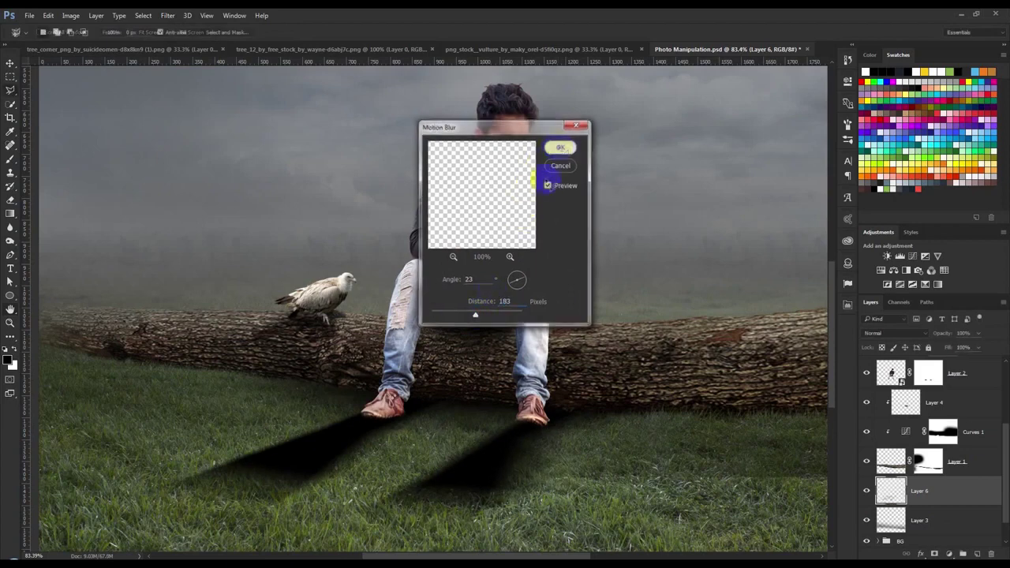
pyautogui.click(560, 147)
pyautogui.moveTo(920, 334); pyautogui.dragTo(912, 334)
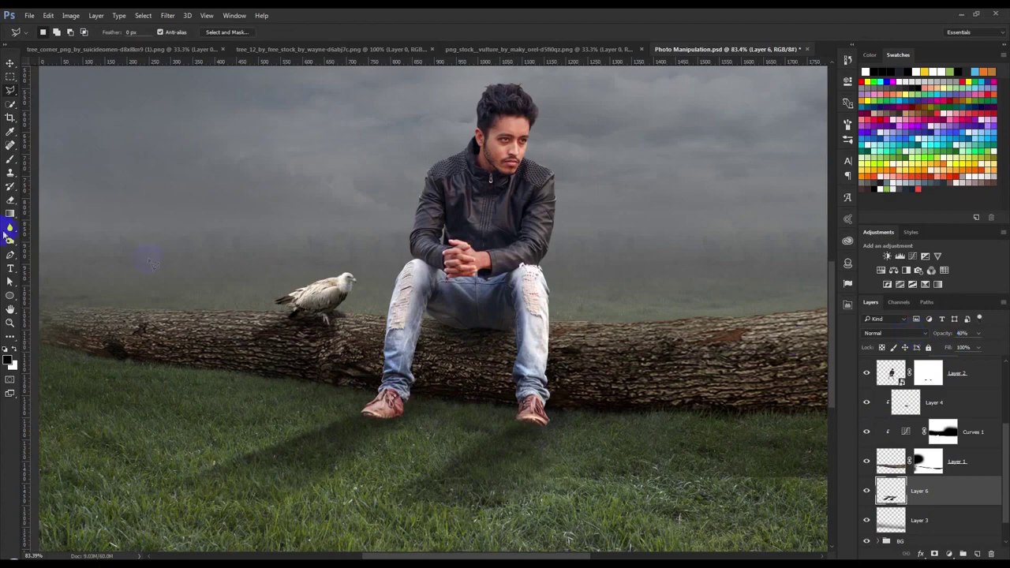
# Erase the Layer 6 shadows with a large soft eraser over the log and along the grass.
pyautogui.press('e')
pyautogui.rightClick(203, 203)
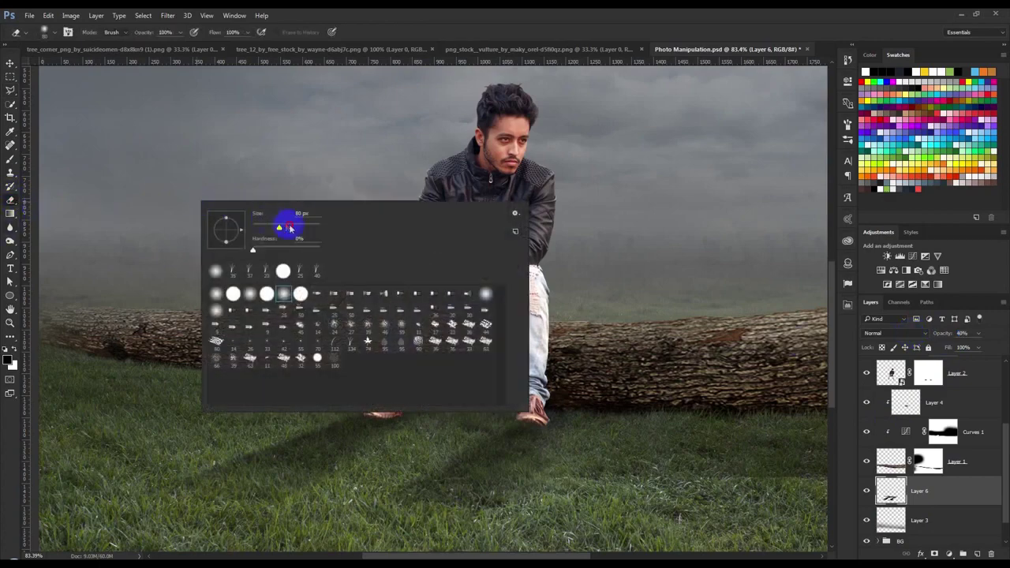
pyautogui.press('Return')
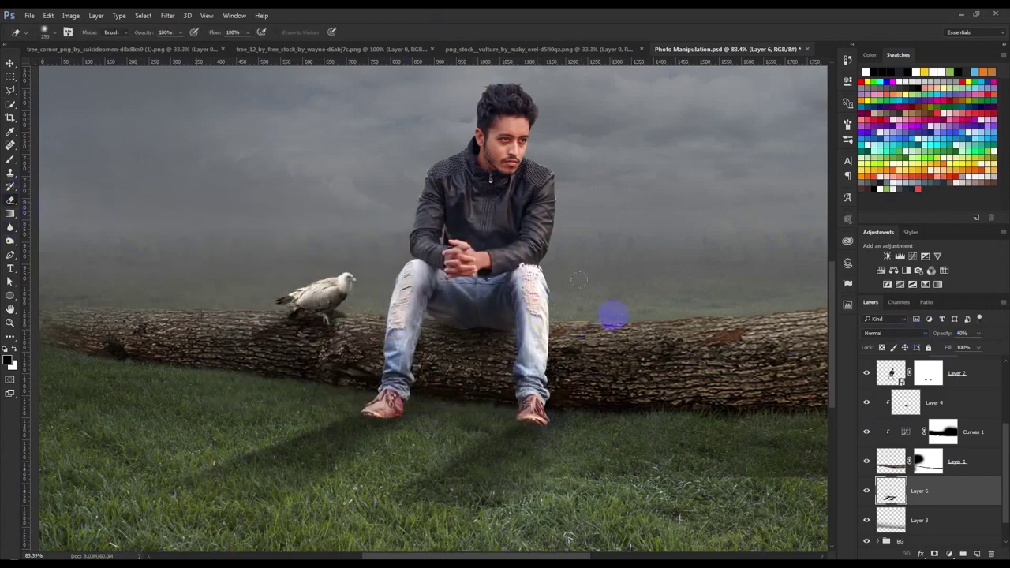
pyautogui.moveTo(672, 356); pyautogui.dragTo(690, 427)
pyautogui.moveTo(610, 524); pyautogui.dragTo(415, 532)
pyautogui.moveTo(479, 531); pyautogui.dragTo(597, 530)
pyautogui.scroll(-3)
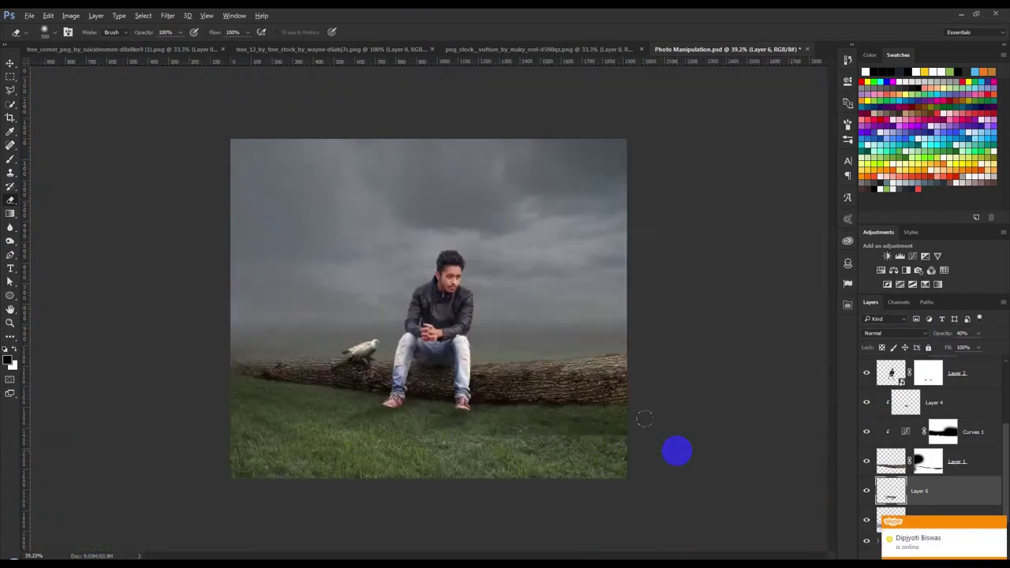
pyautogui.scroll(3)
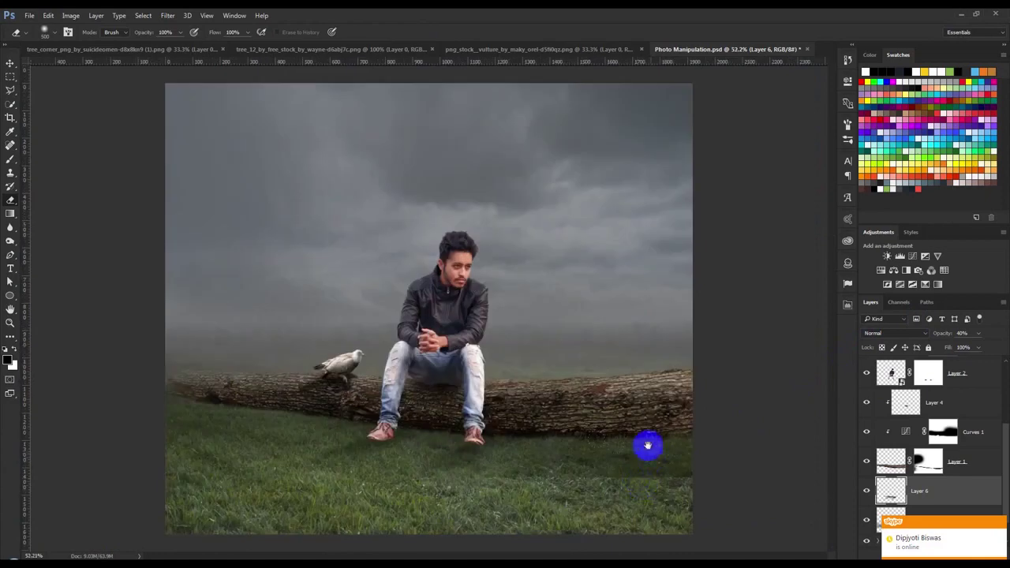
pyautogui.moveTo(928, 482); pyautogui.dragTo(962, 442)
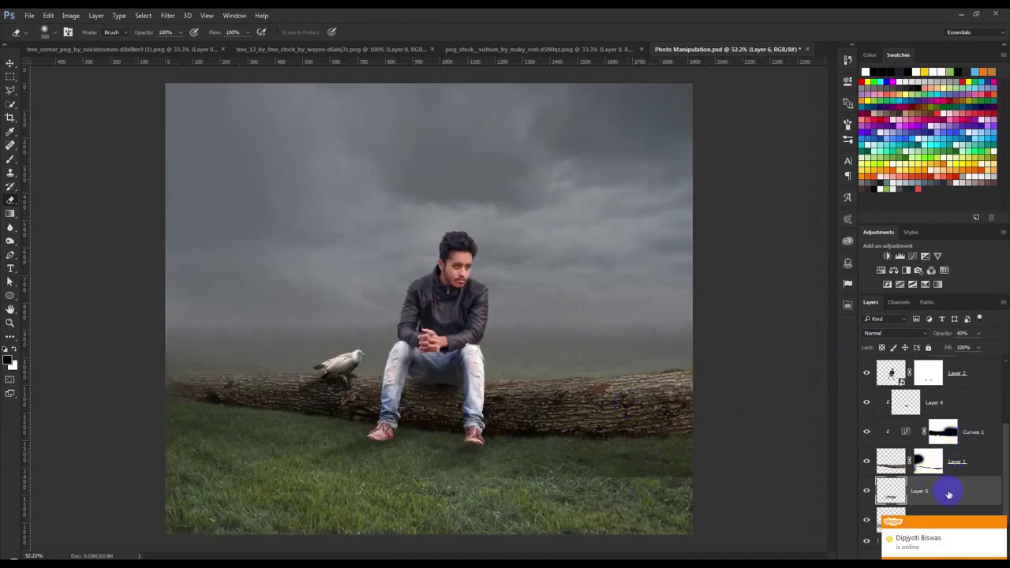
pyautogui.scroll(-3)
pyautogui.click(935, 491)
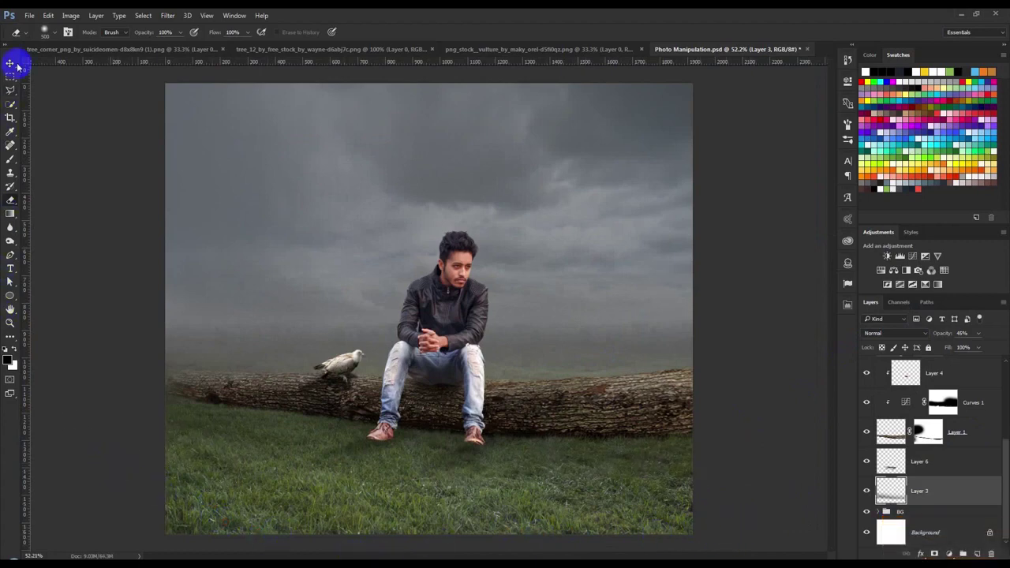
# Select Layer 6 with the Move tool and drop its opacity to 31%.
pyautogui.click(18, 66)
pyautogui.scroll(-3)
pyautogui.scroll(3)
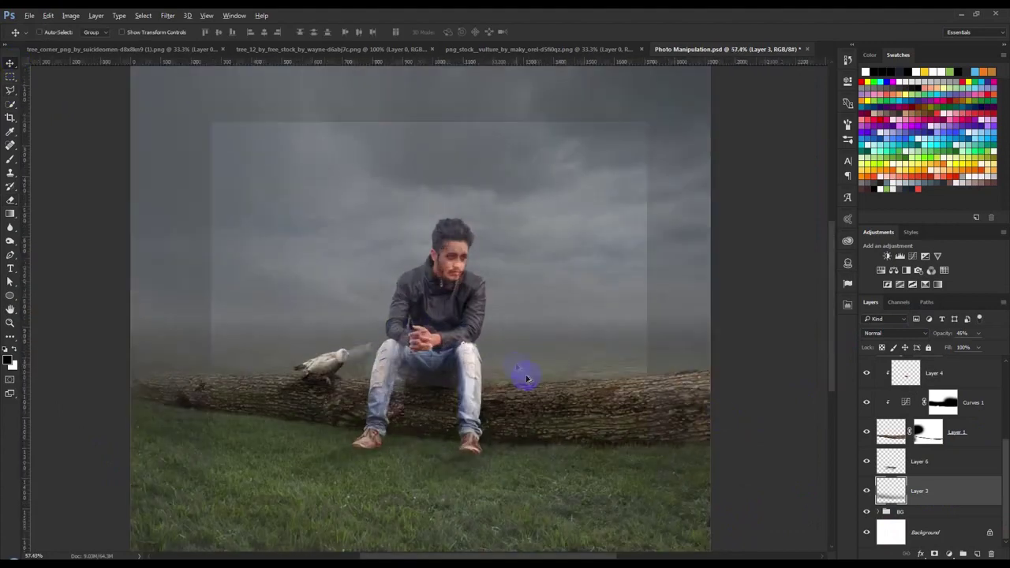
pyautogui.click(939, 461)
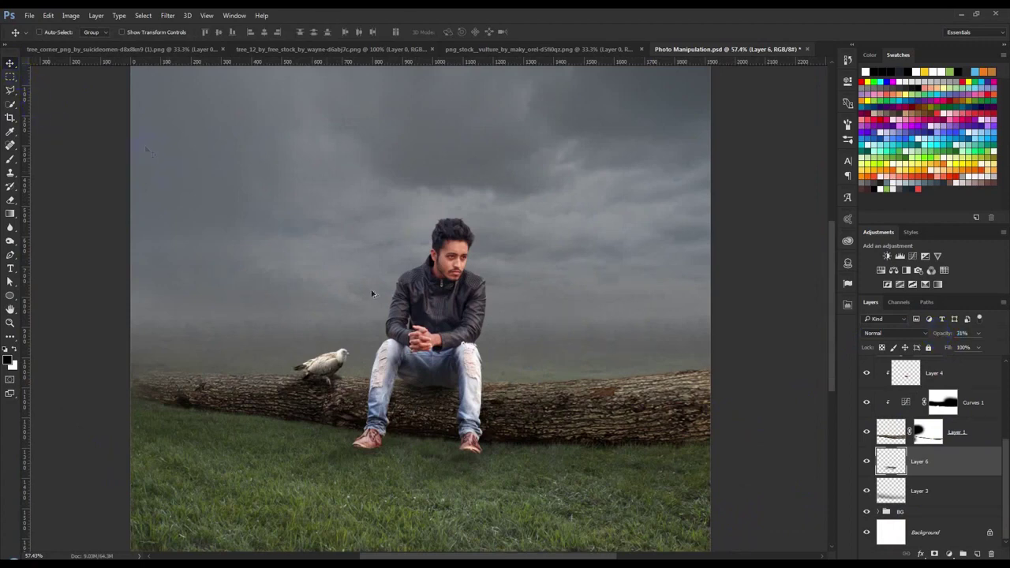
pyautogui.scroll(-3)
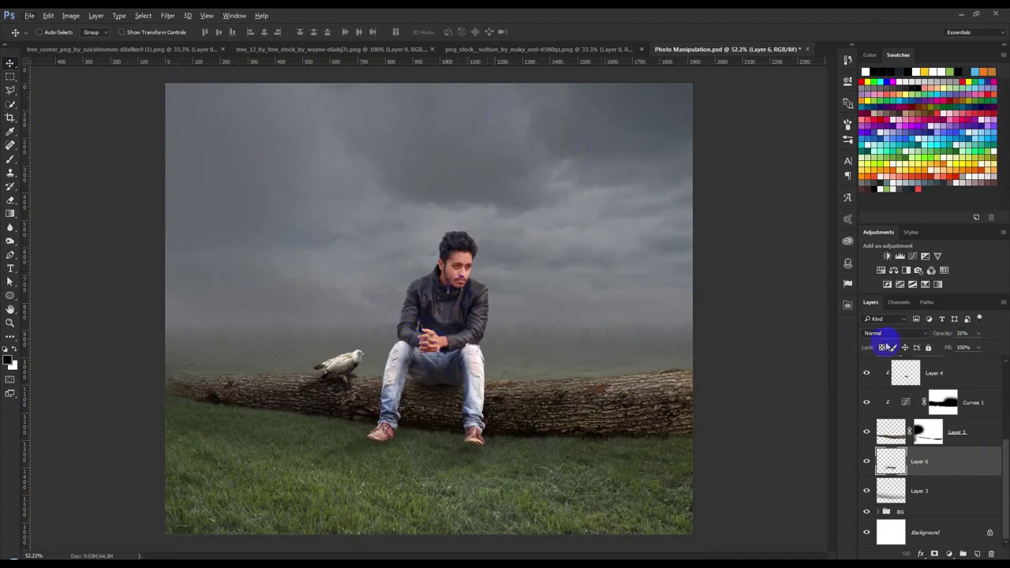
pyautogui.click(961, 442)
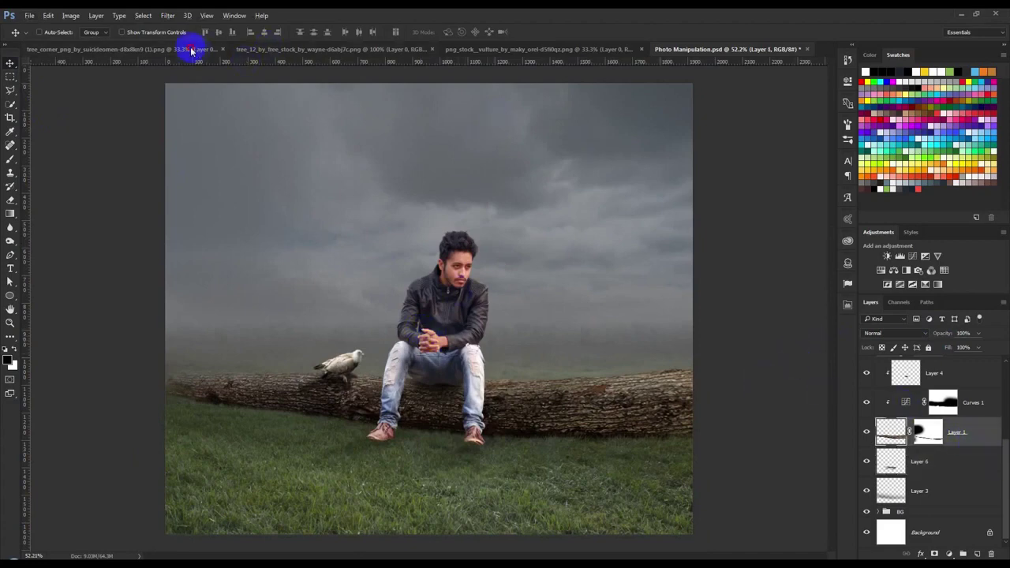
# Close the vulture stock photo's tab and switch back to Photo Manipulation.psd.
pyautogui.click(191, 49)
pyautogui.click(308, 49)
pyautogui.click(521, 50)
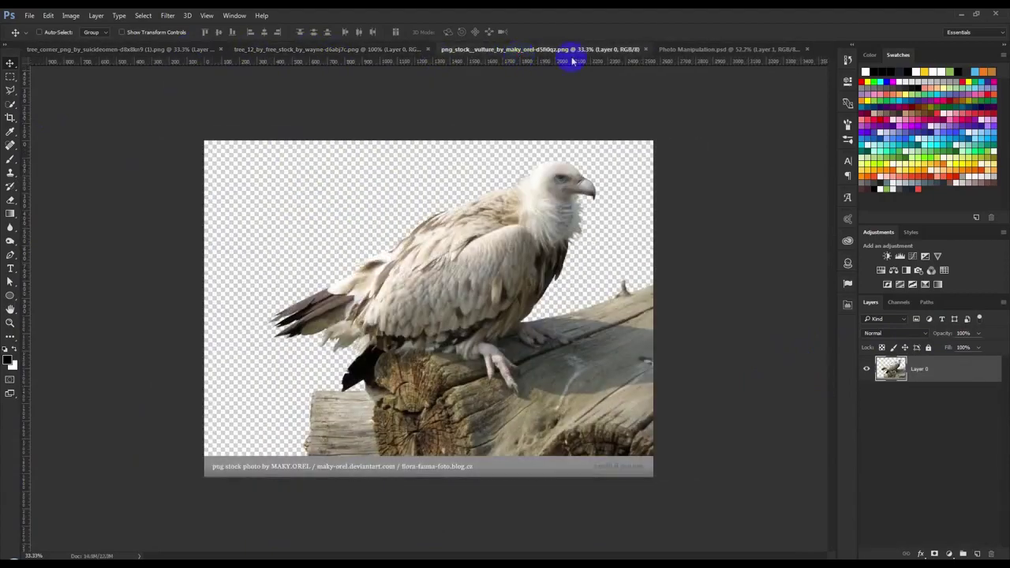
pyautogui.click(646, 49)
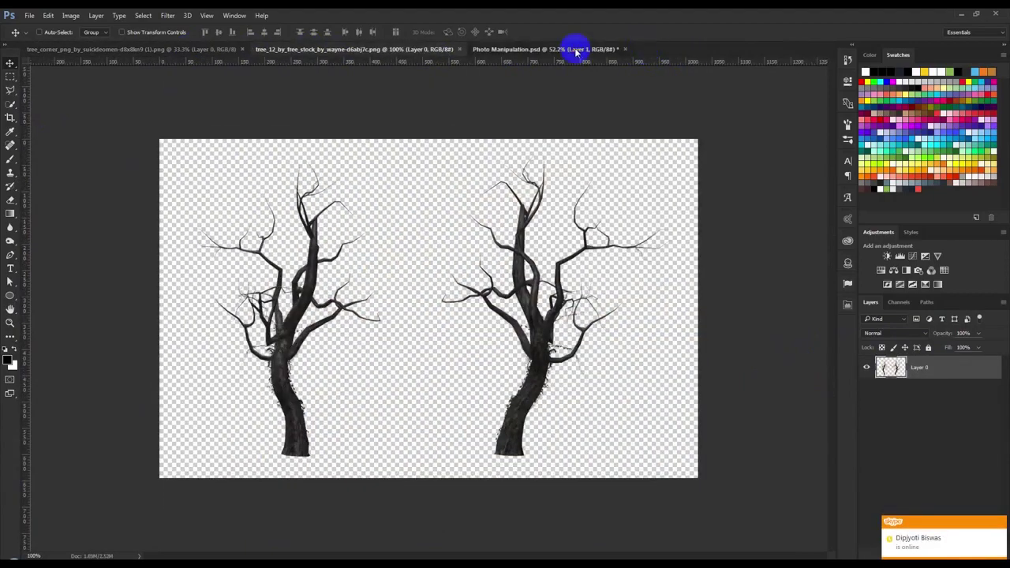
pyautogui.click(574, 50)
pyautogui.moveTo(561, 144); pyautogui.dragTo(563, 146)
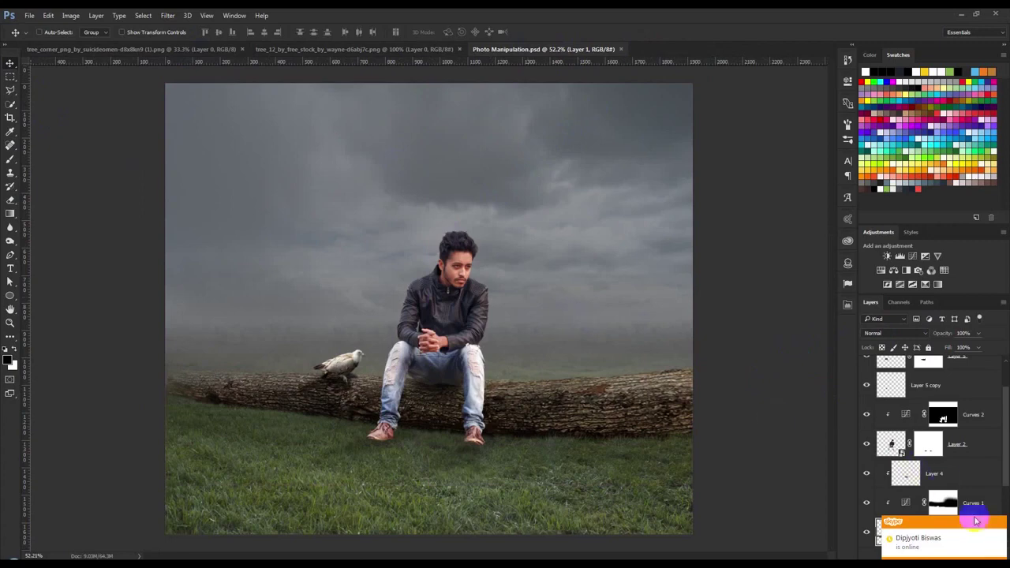
pyautogui.scroll(-3)
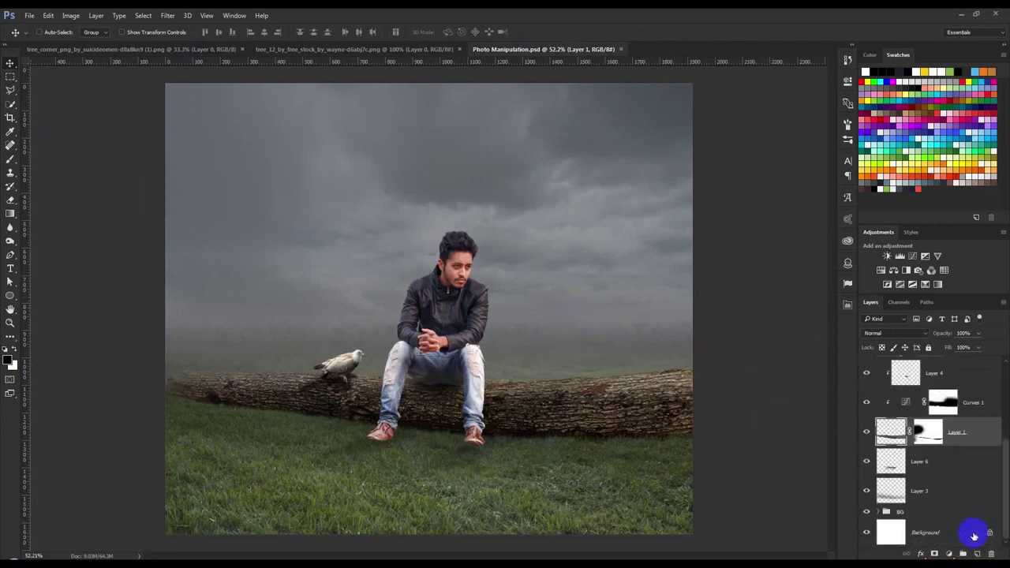
# Duplicate Layer 1, move the log to the top, then scale and tilt it at the canvas bottom.
pyautogui.hotkey('ctrl', 'j')
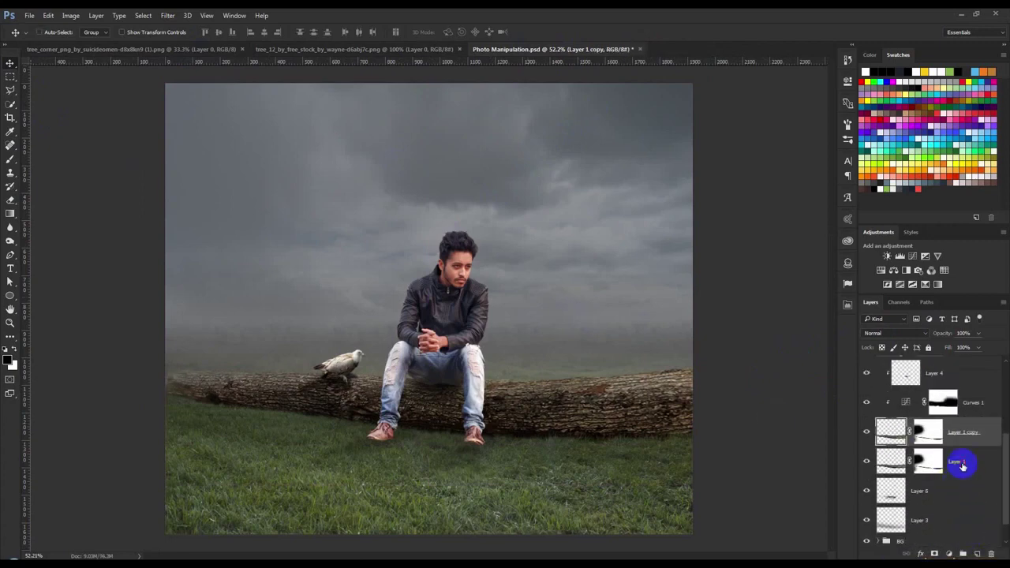
pyautogui.moveTo(962, 465); pyautogui.dragTo(956, 348)
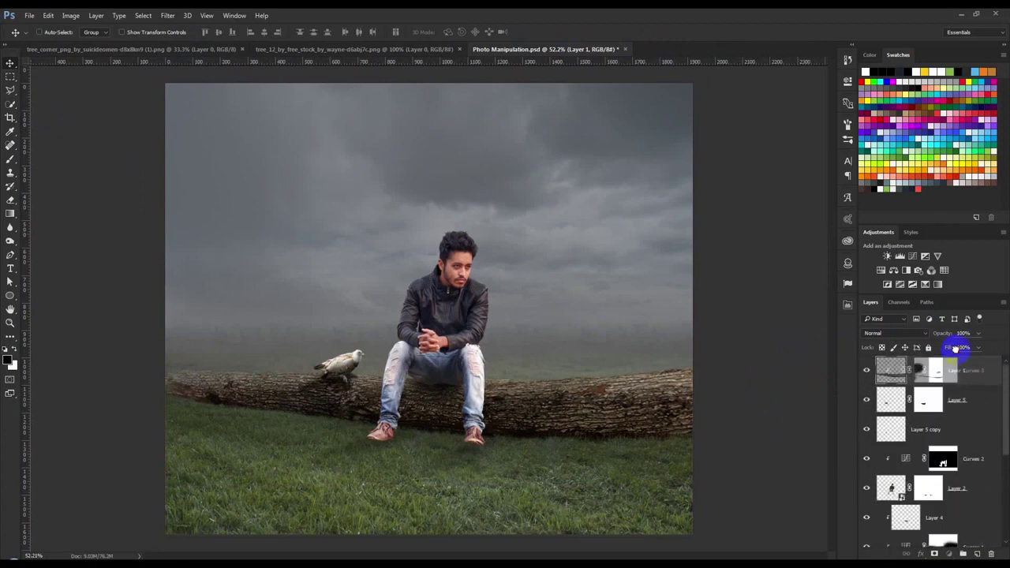
pyautogui.moveTo(957, 348); pyautogui.dragTo(951, 371)
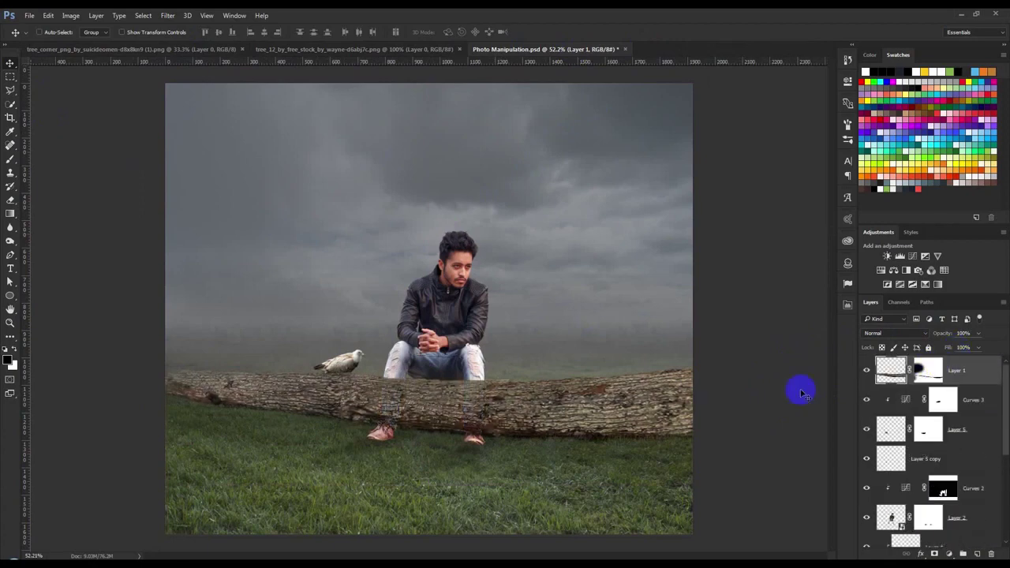
pyautogui.moveTo(801, 393); pyautogui.dragTo(612, 484)
pyautogui.hotkey('ctrl', 't')
pyautogui.moveTo(658, 458); pyautogui.dragTo(842, 409)
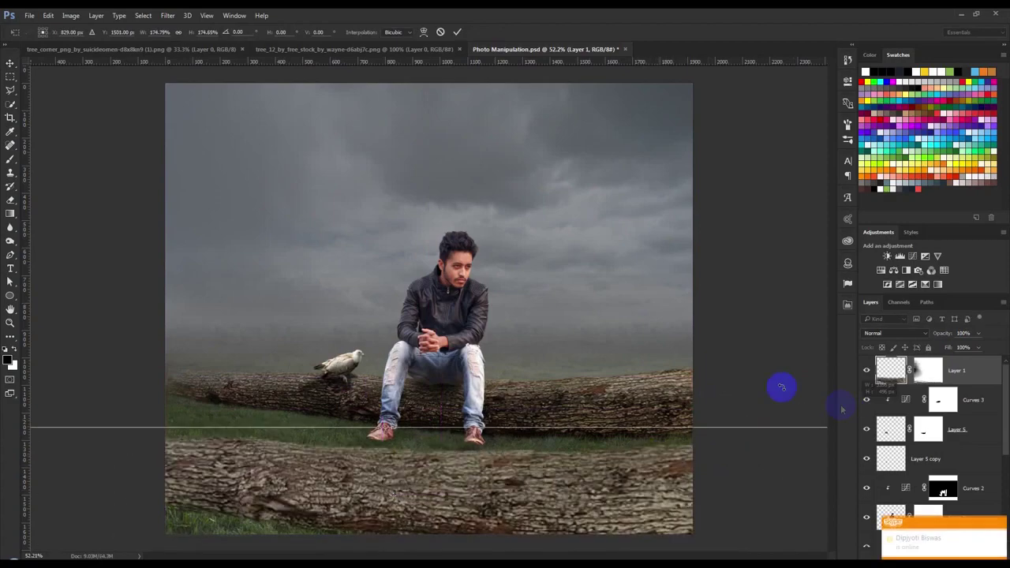
pyautogui.moveTo(781, 386); pyautogui.dragTo(713, 344)
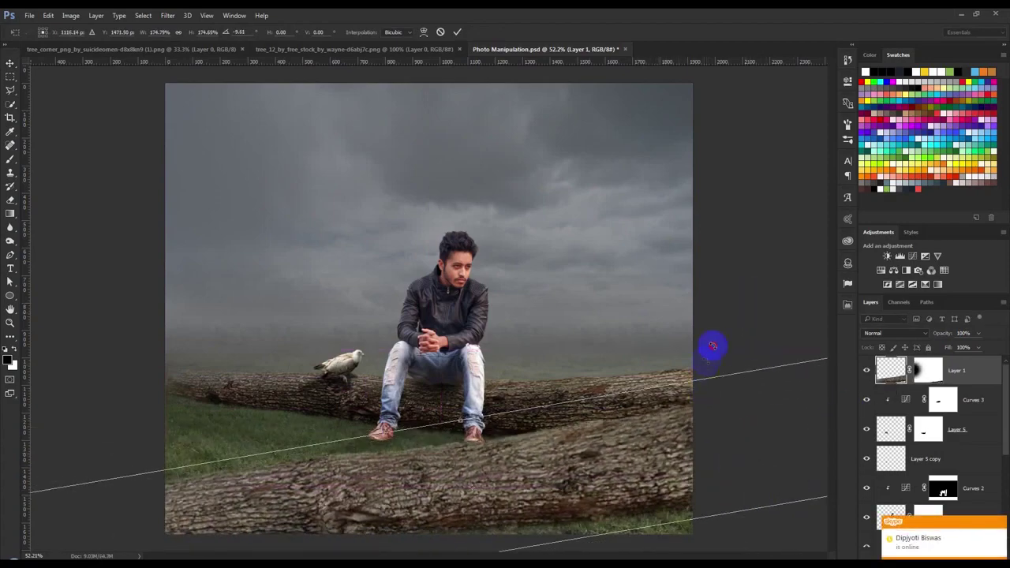
pyautogui.moveTo(712, 345); pyautogui.dragTo(729, 442)
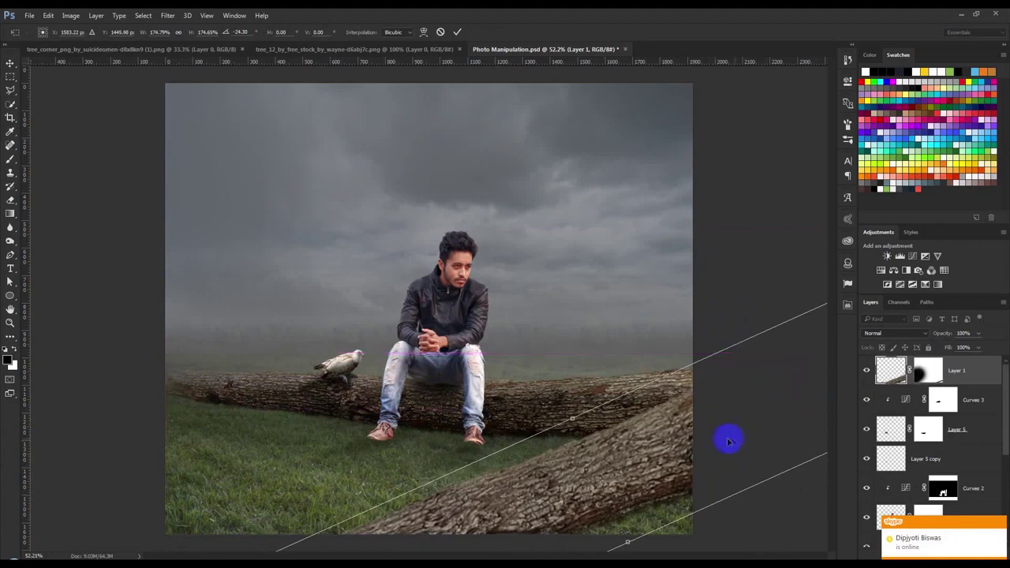
pyautogui.press('Return')
pyautogui.click(927, 370)
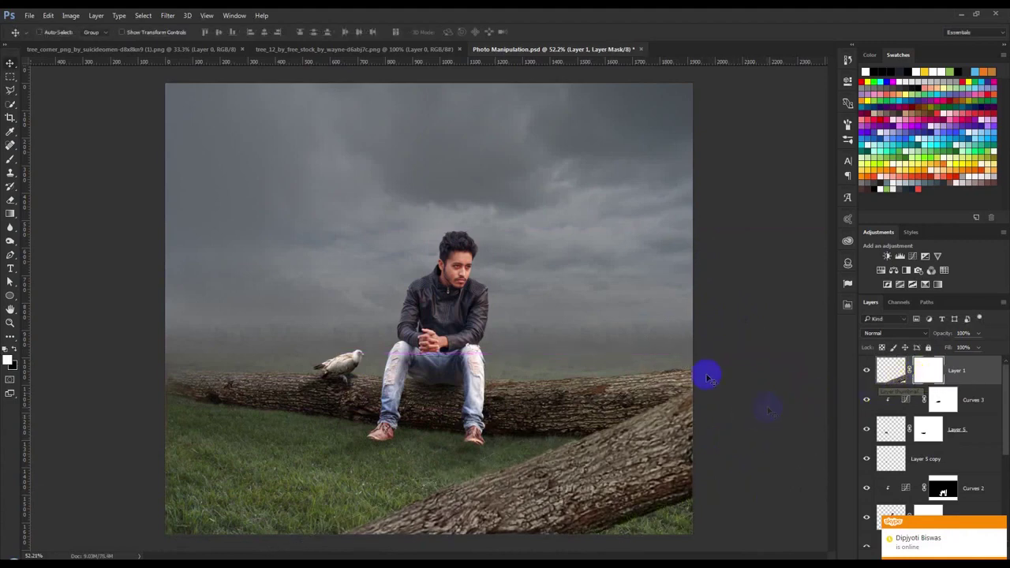
# Re-transform the log, rotating and enlarging it diagonally across the lower-left corner.
pyautogui.hotkey('ctrl', 't')
pyautogui.hotkey('ctrl', '0')
pyautogui.moveTo(728, 201); pyautogui.dragTo(428, 444)
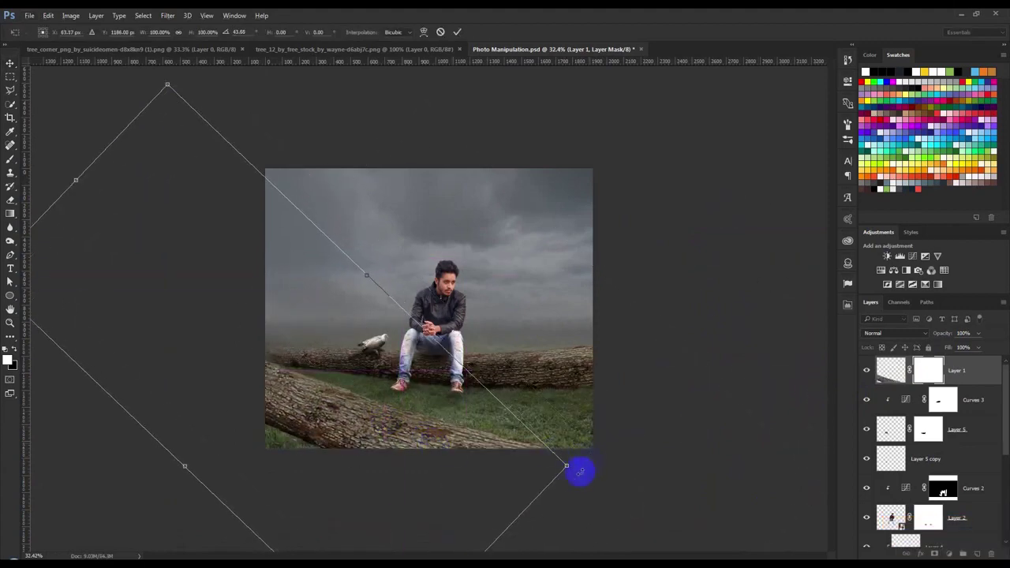
pyautogui.moveTo(566, 466); pyautogui.dragTo(676, 517)
pyautogui.moveTo(498, 467); pyautogui.dragTo(505, 466)
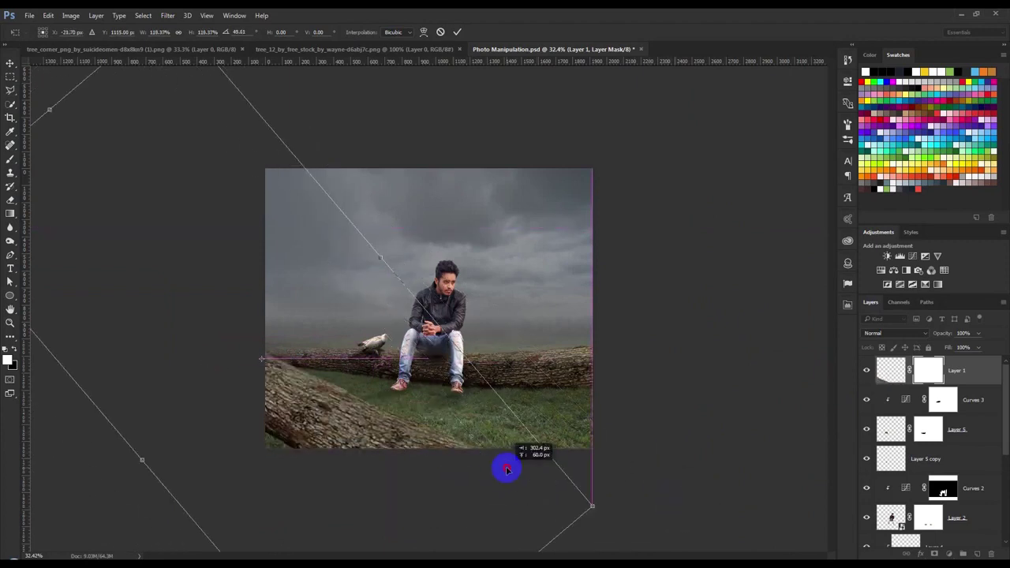
pyautogui.press('Return')
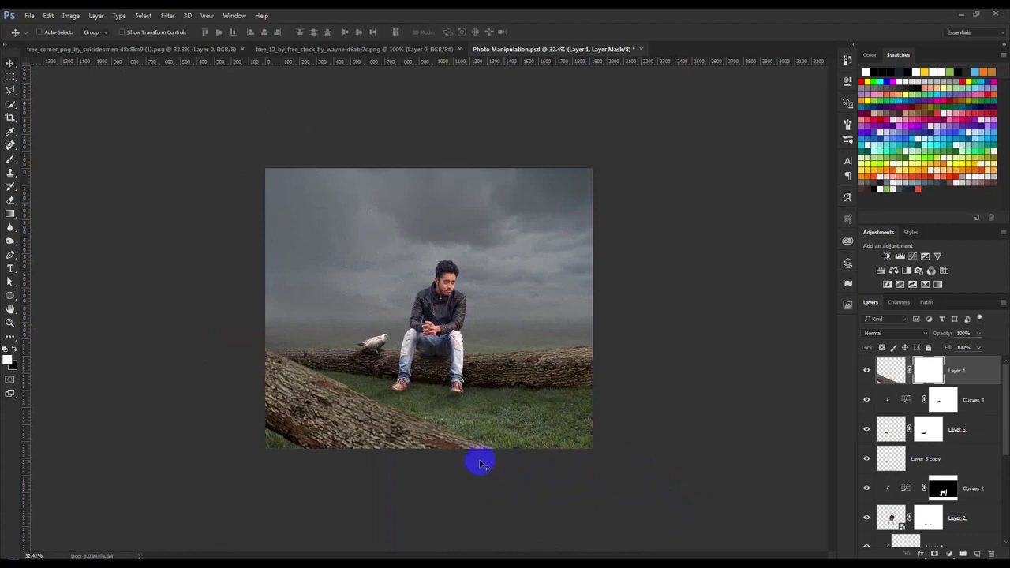
# Add a Curves adjustment that darkens the foreground log by lowering highlights and midtones.
pyautogui.scroll(3)
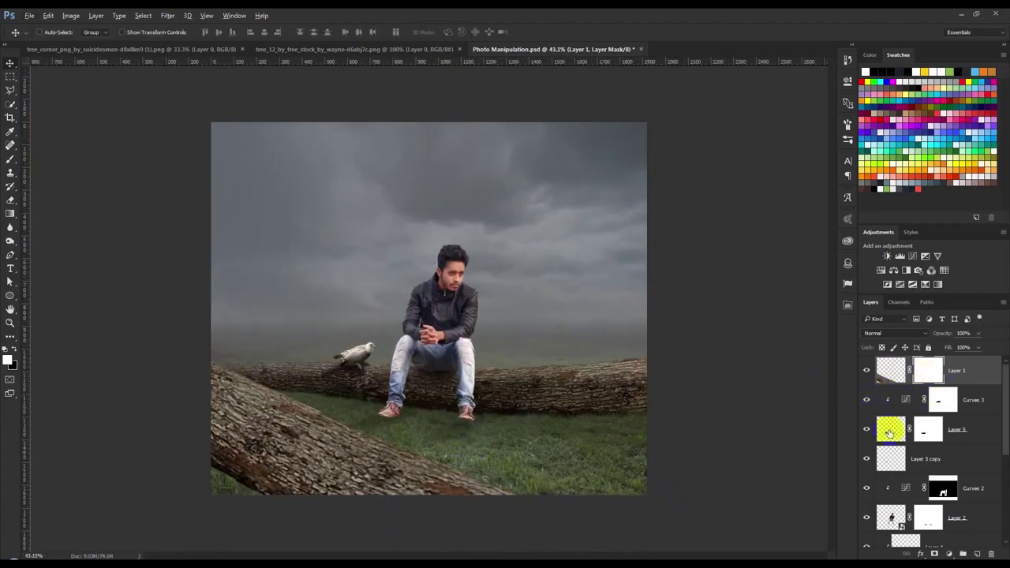
pyautogui.click(951, 552)
pyautogui.click(858, 397)
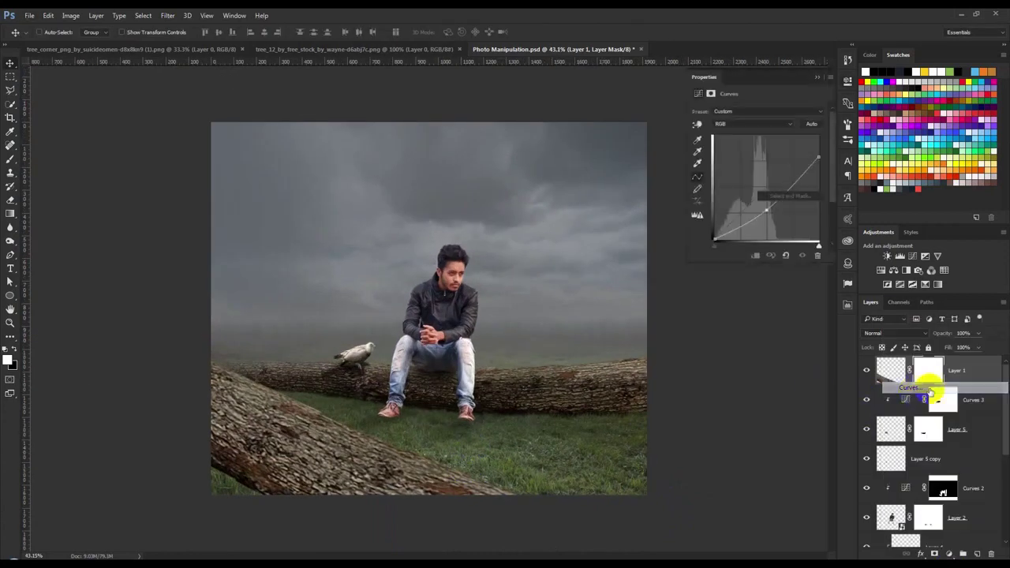
pyautogui.click(820, 137)
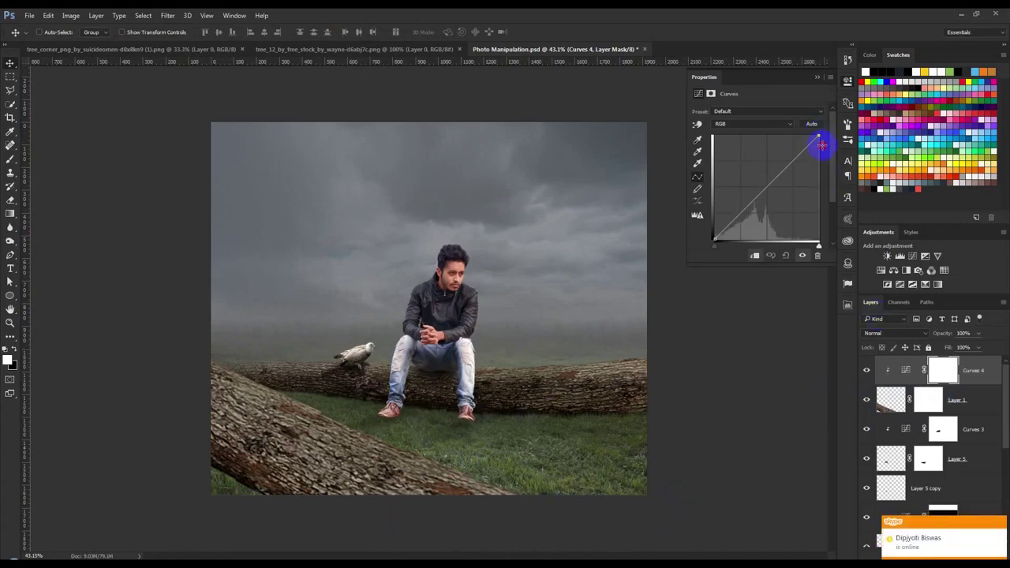
pyautogui.moveTo(819, 138); pyautogui.dragTo(836, 170)
pyautogui.moveTo(769, 207); pyautogui.dragTo(772, 209)
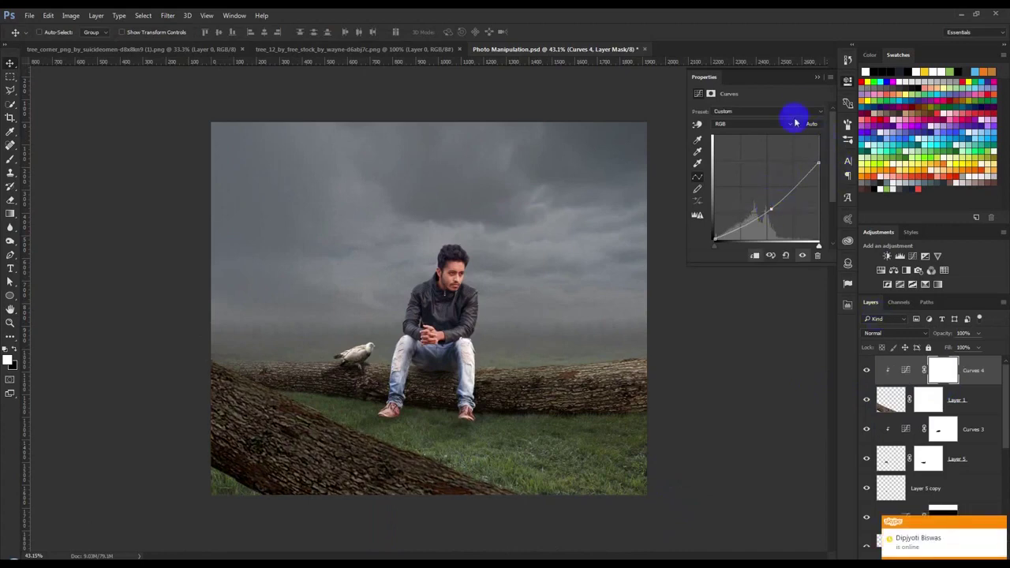
pyautogui.click(818, 78)
pyautogui.click(967, 403)
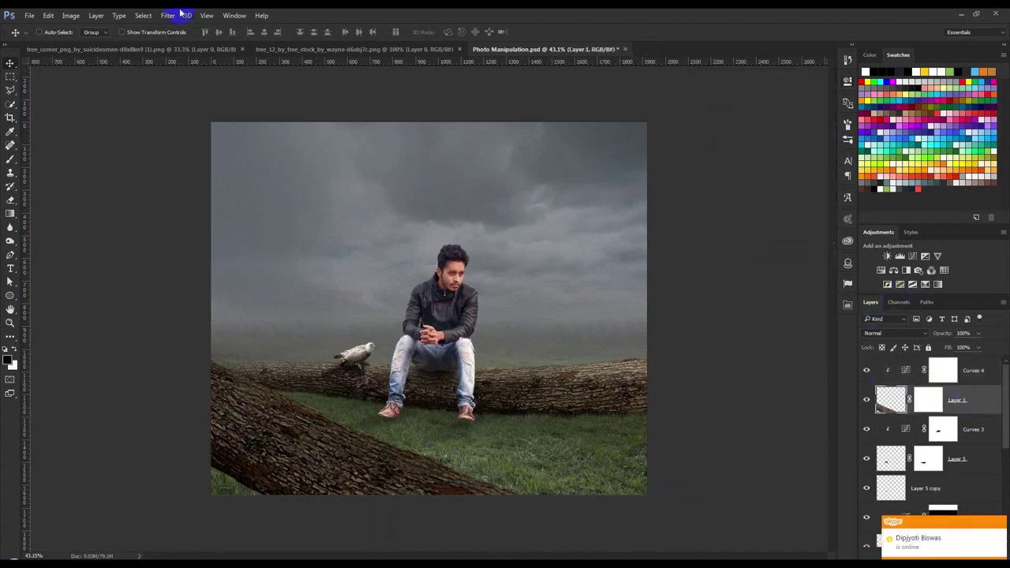
# Apply an 8.4 px Gaussian Blur to the Layer 1 foreground log and reposition it.
pyautogui.click(168, 15)
pyautogui.moveTo(229, 131)
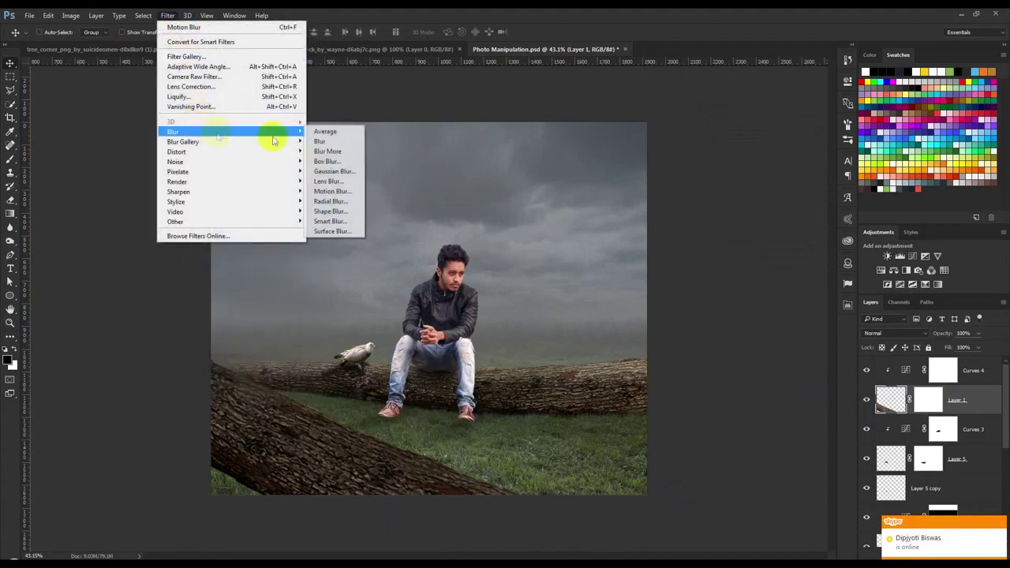
pyautogui.click(327, 172)
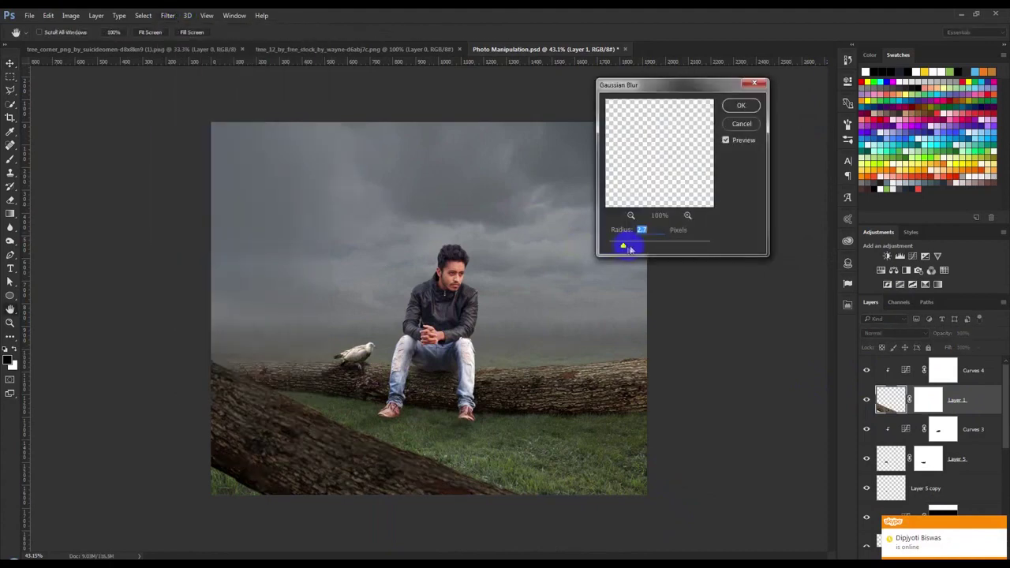
pyautogui.moveTo(641, 244); pyautogui.dragTo(651, 244)
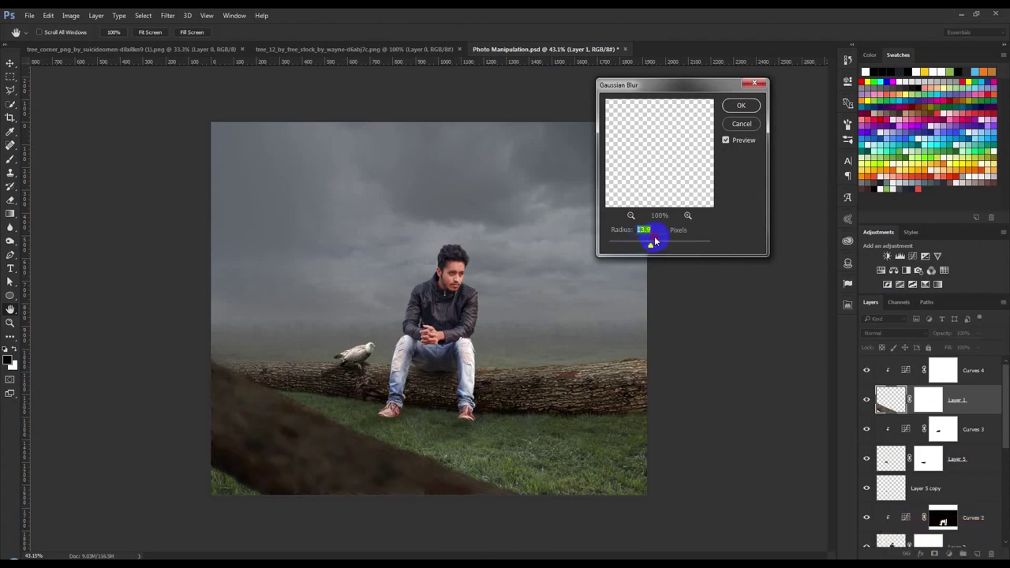
pyautogui.moveTo(651, 244); pyautogui.dragTo(645, 247)
pyautogui.click(740, 106)
pyautogui.press('v')
pyautogui.moveTo(419, 350); pyautogui.dragTo(332, 328)
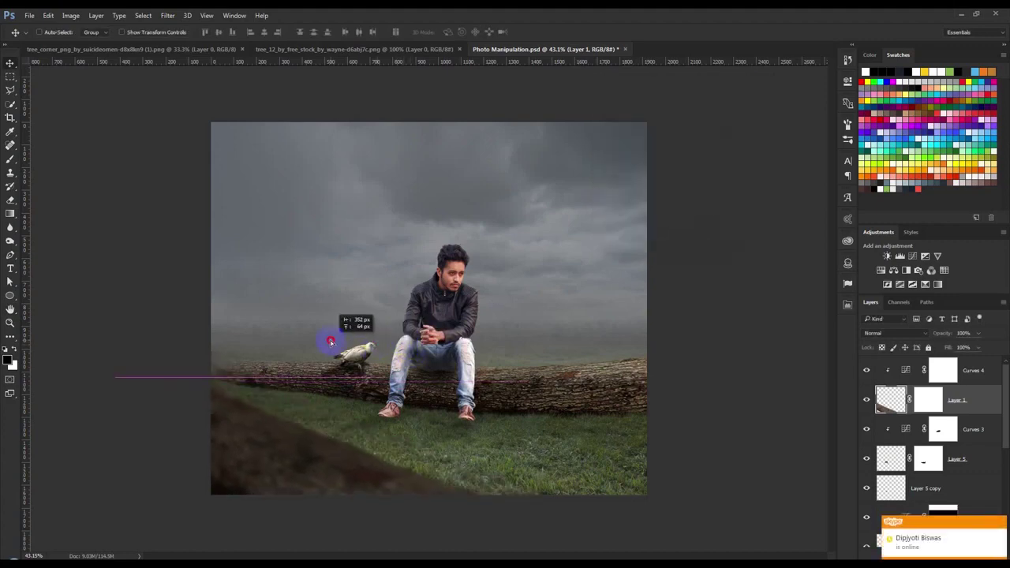
# Enlarge the blurred log to about 120.59%, rotate it nearly level, and tuck it into the lower-left corner.
pyautogui.hotkey('ctrl', 't')
pyautogui.moveTo(677, 403); pyautogui.dragTo(717, 296)
pyautogui.moveTo(370, 442); pyautogui.dragTo(435, 453)
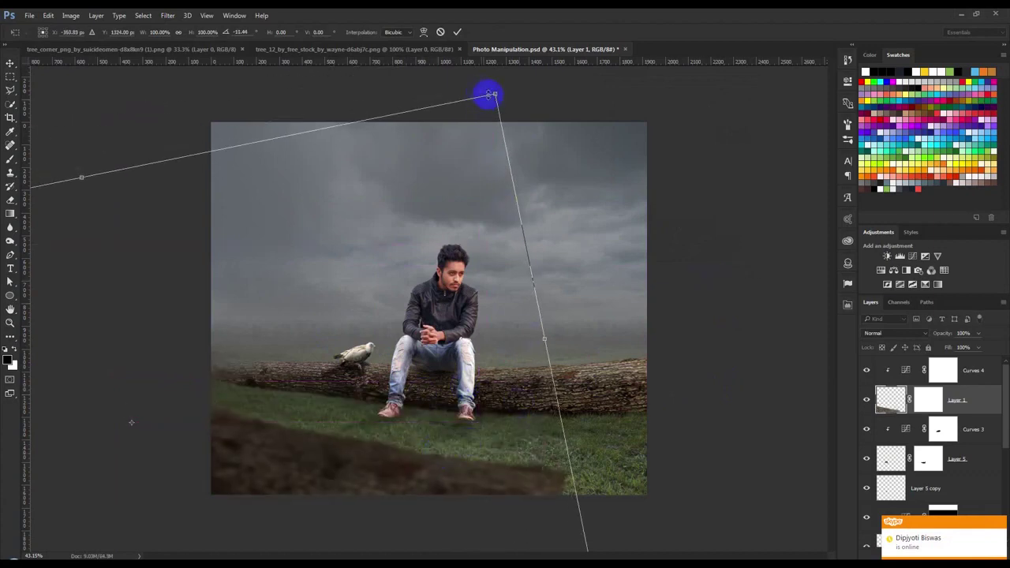
pyautogui.moveTo(484, 93); pyautogui.dragTo(626, 95)
pyautogui.moveTo(640, 158); pyautogui.dragTo(713, 284)
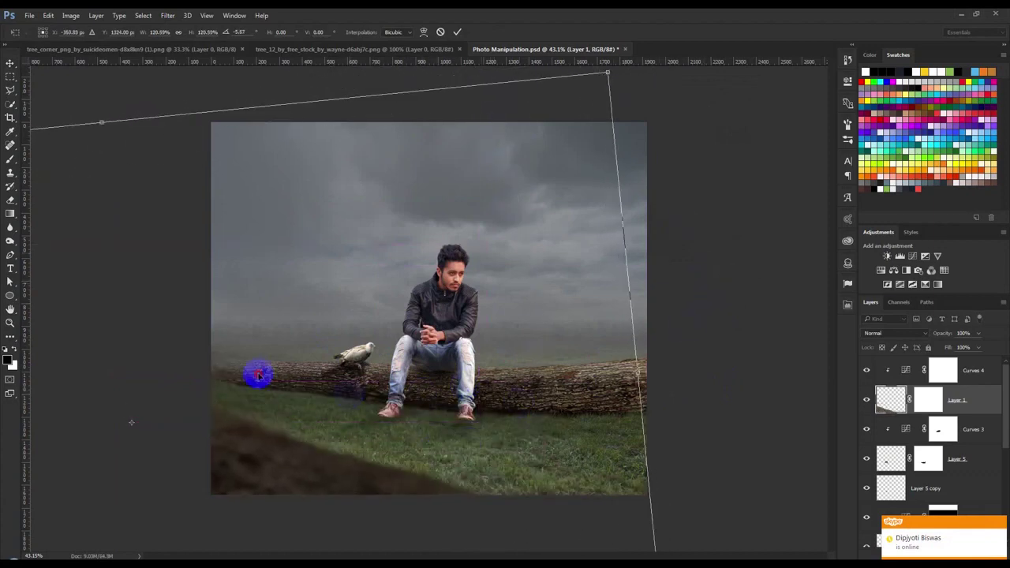
pyautogui.moveTo(258, 375); pyautogui.dragTo(242, 334)
pyautogui.moveTo(598, 372); pyautogui.dragTo(651, 460)
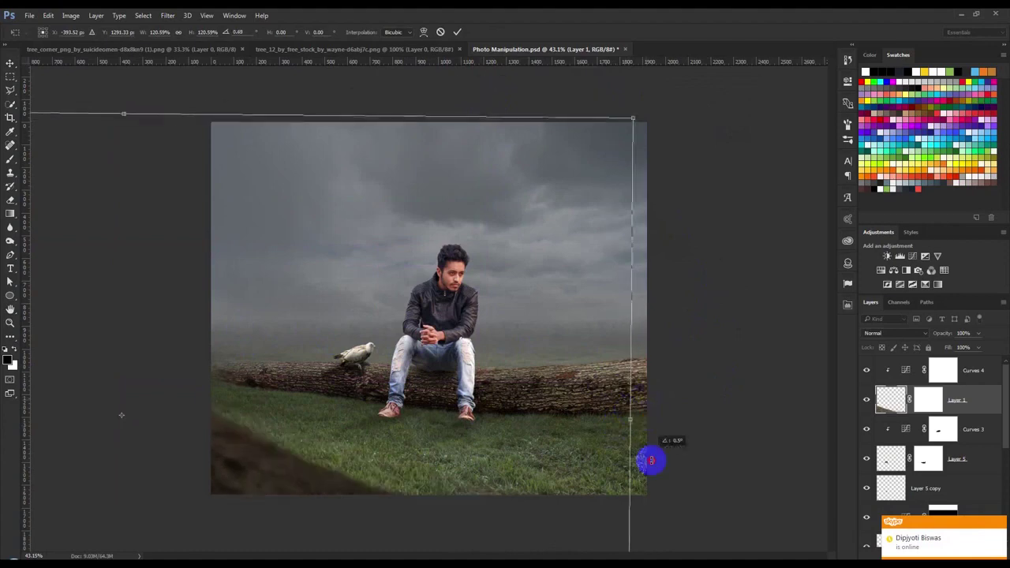
pyautogui.moveTo(350, 354); pyautogui.dragTo(291, 293)
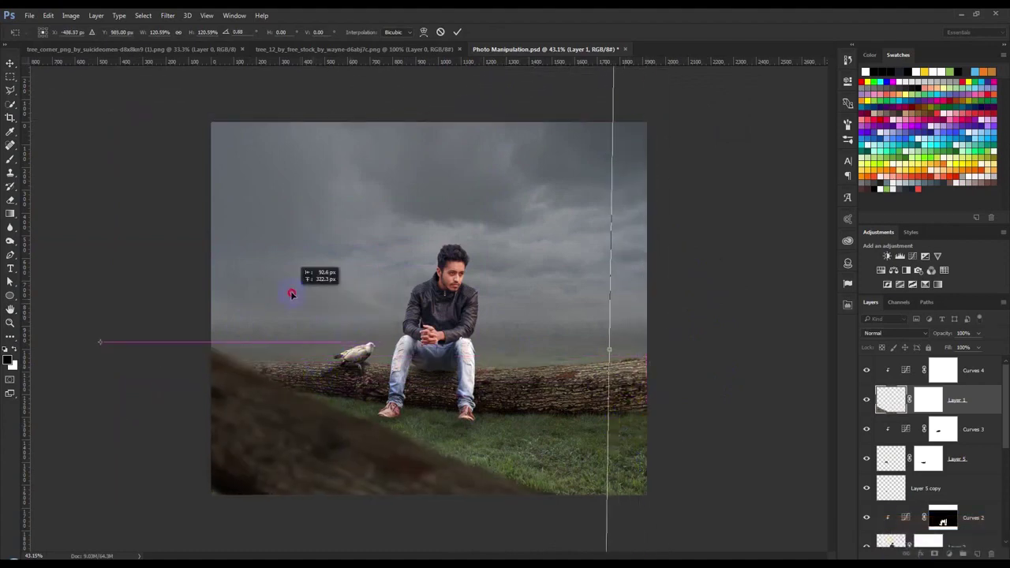
pyautogui.moveTo(291, 293); pyautogui.dragTo(286, 304)
pyautogui.click(457, 32)
pyautogui.scroll(-3)
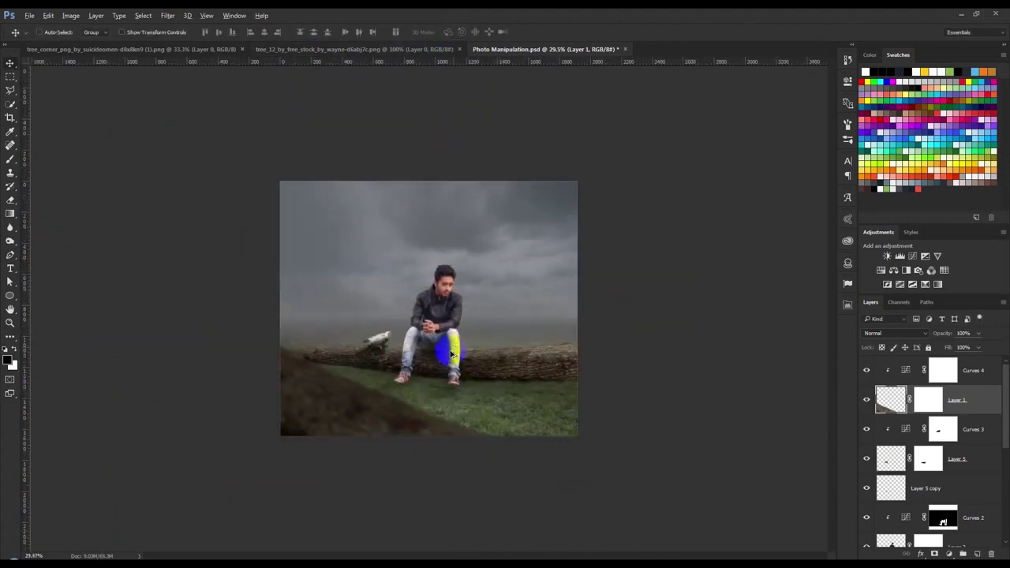
# Duplicate the blurred log, rotate the copy about -42° and scale it to about 69%.
pyautogui.moveTo(444, 368); pyautogui.dragTo(608, 417)
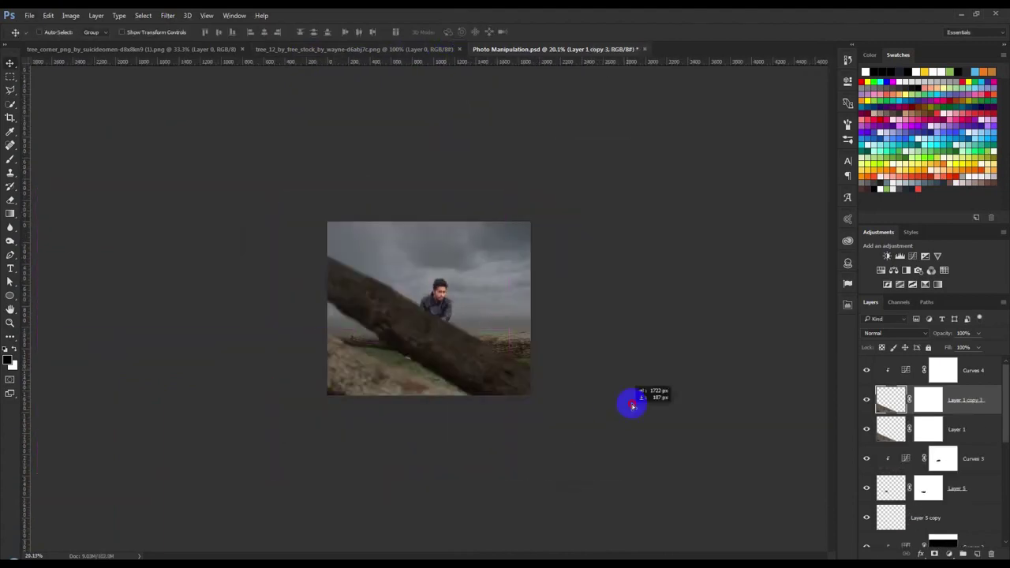
pyautogui.hotkey('ctrl', 't')
pyautogui.moveTo(797, 427); pyautogui.dragTo(550, 454)
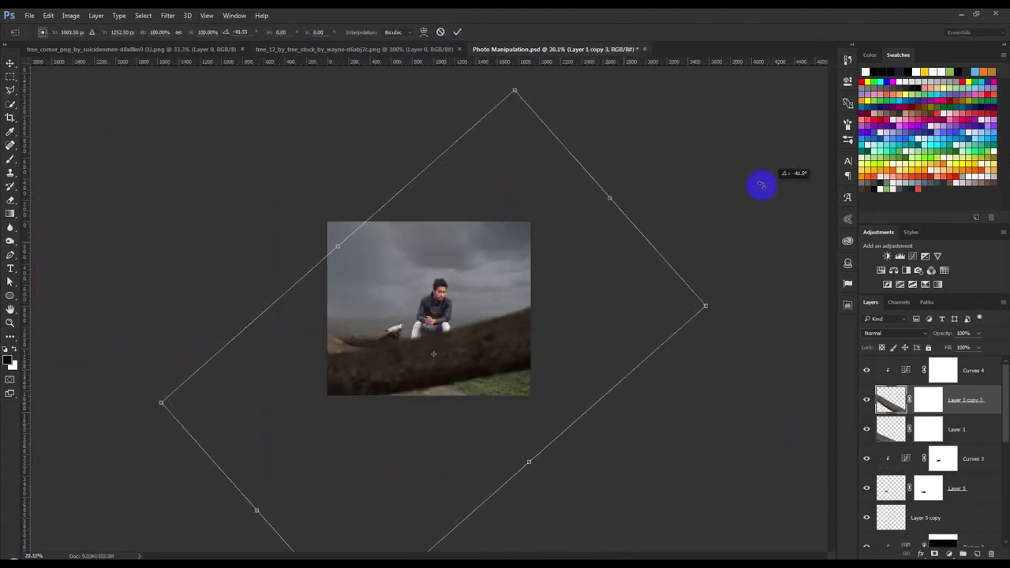
pyautogui.moveTo(707, 353); pyautogui.dragTo(543, 367)
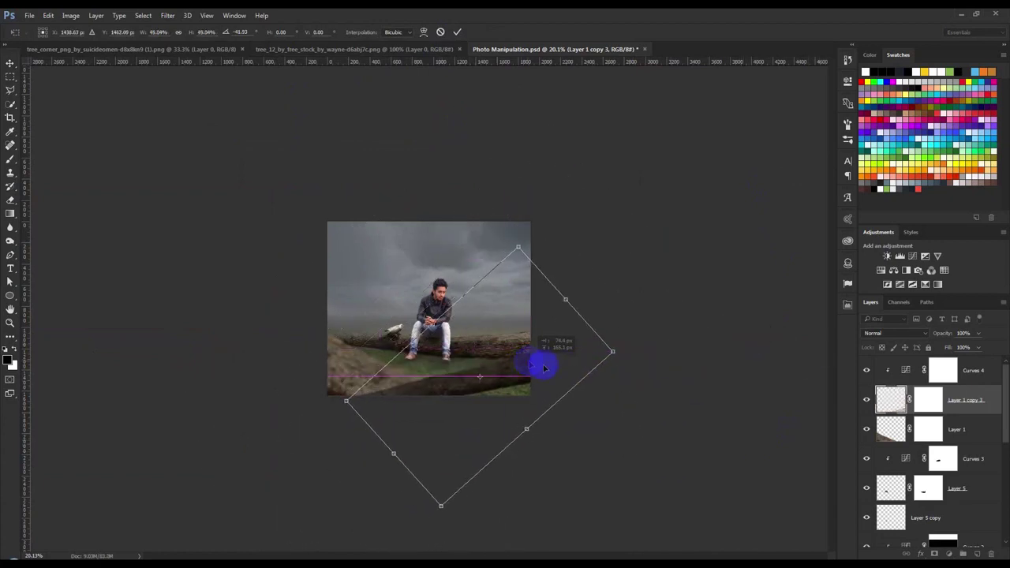
pyautogui.moveTo(614, 351); pyautogui.dragTo(668, 342)
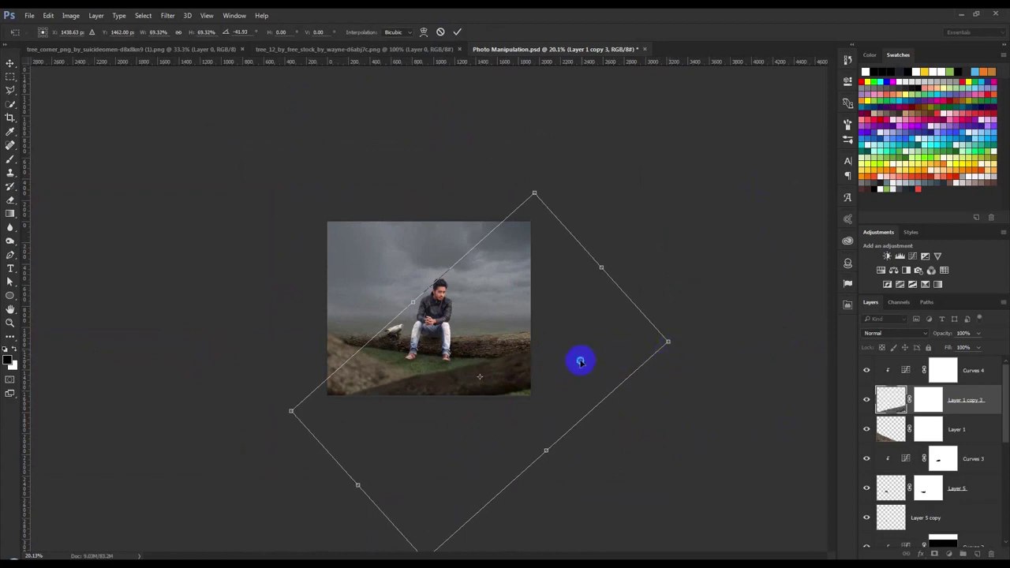
# Flip the log copy vertically and angle it along the bottom edge of the image.
pyautogui.rightClick(499, 368)
pyautogui.click(528, 537)
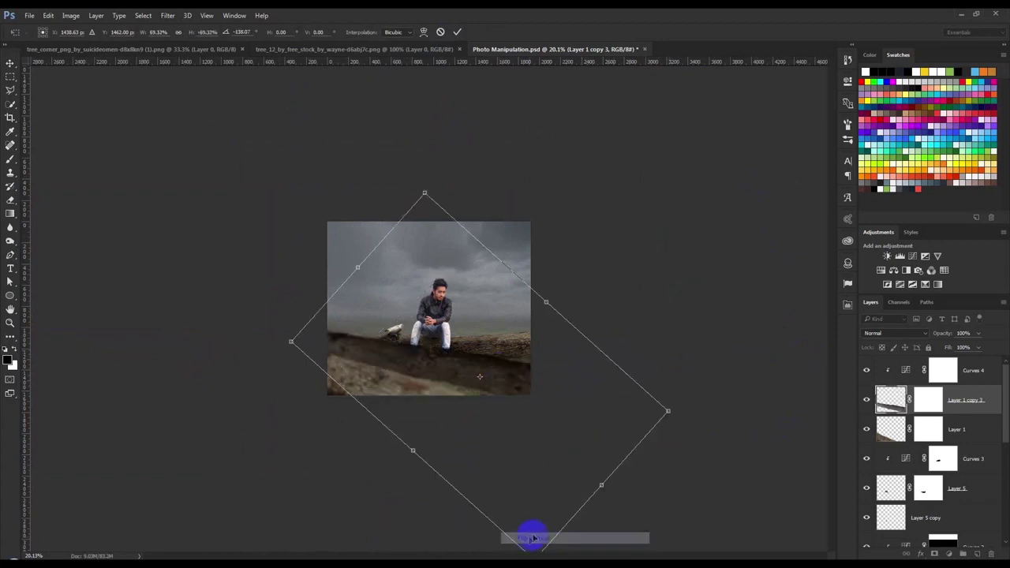
pyautogui.moveTo(721, 448); pyautogui.dragTo(175, 379)
pyautogui.moveTo(494, 421); pyautogui.dragTo(546, 440)
pyautogui.moveTo(721, 469); pyautogui.dragTo(545, 409)
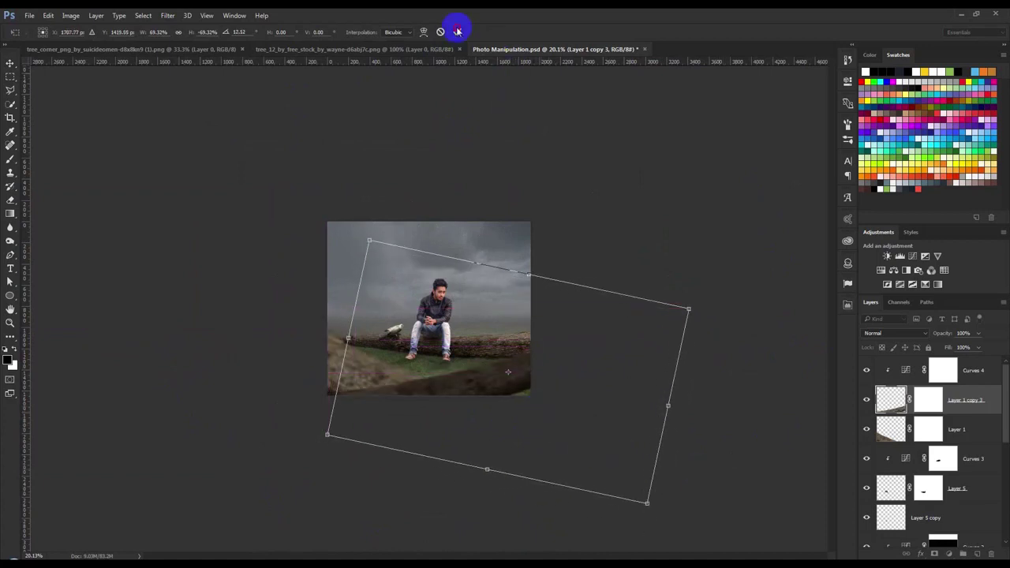
pyautogui.click(457, 32)
pyautogui.hotkey('ctrl', '0')
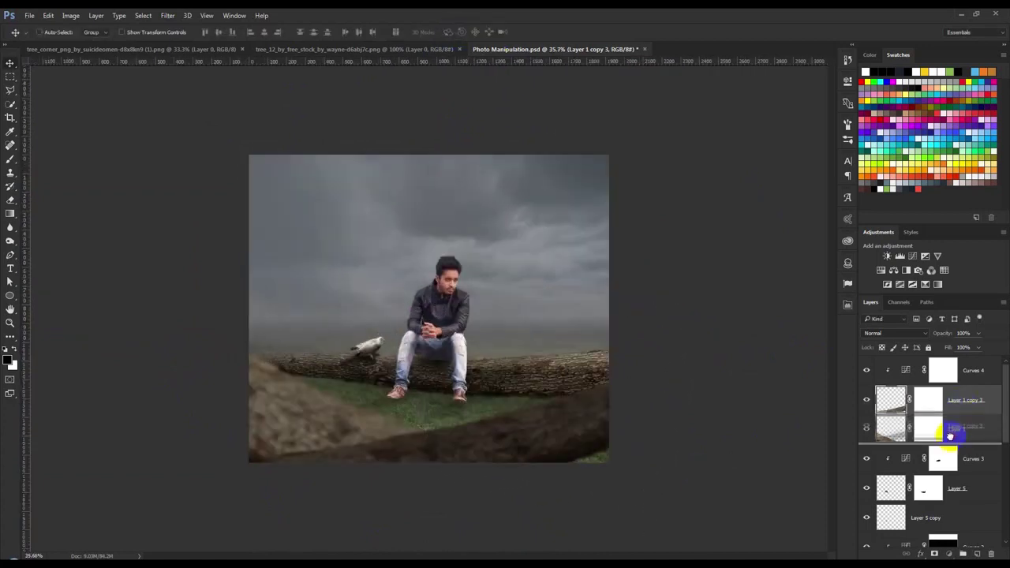
# Reorder the log copy below the original log and re-clip Curves 4 to Layer 1.
pyautogui.moveTo(963, 409); pyautogui.dragTo(959, 430)
pyautogui.moveTo(968, 384); pyautogui.dragTo(964, 409)
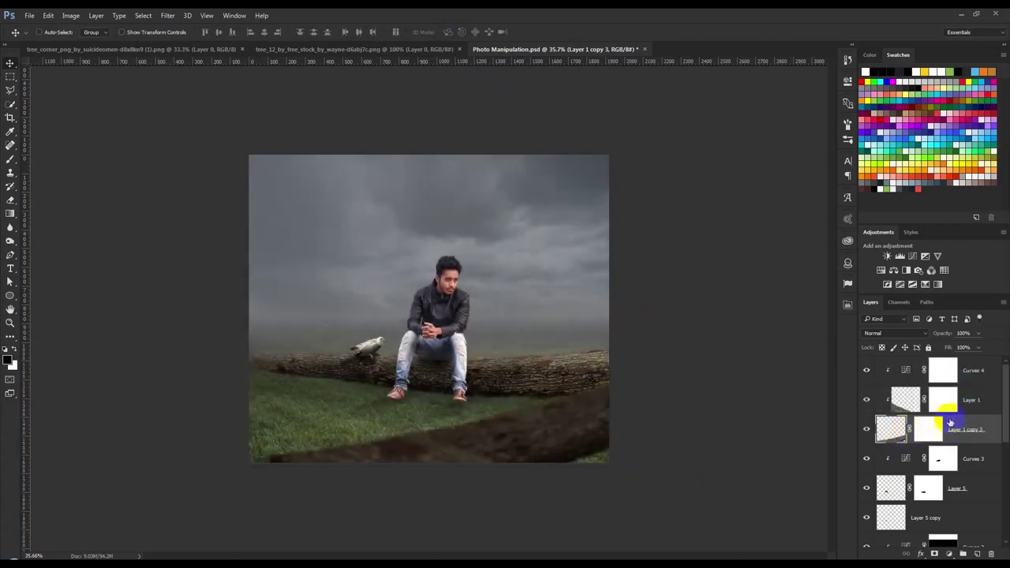
pyautogui.click(963, 413)
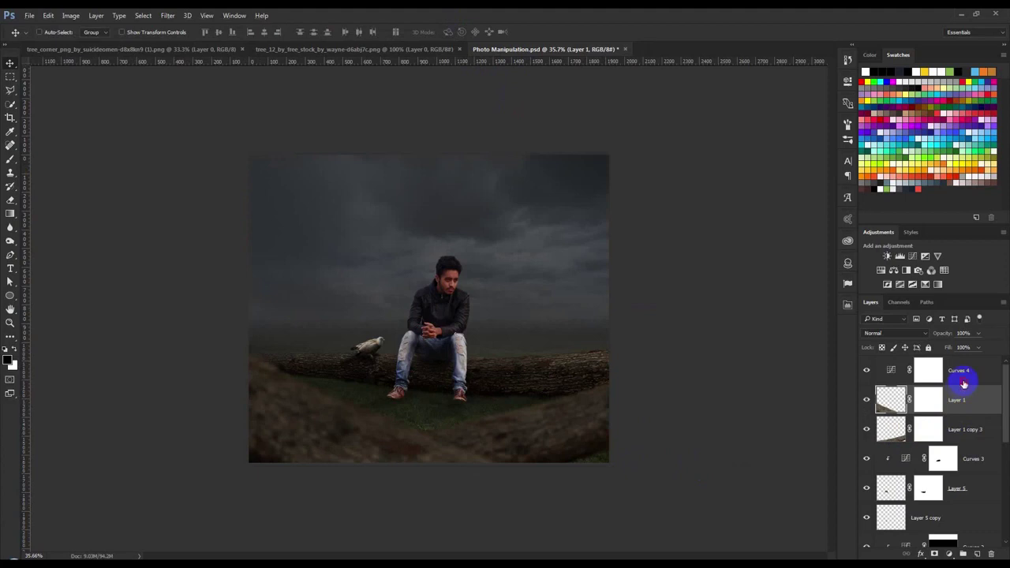
pyautogui.click(964, 384)
pyautogui.click(964, 385)
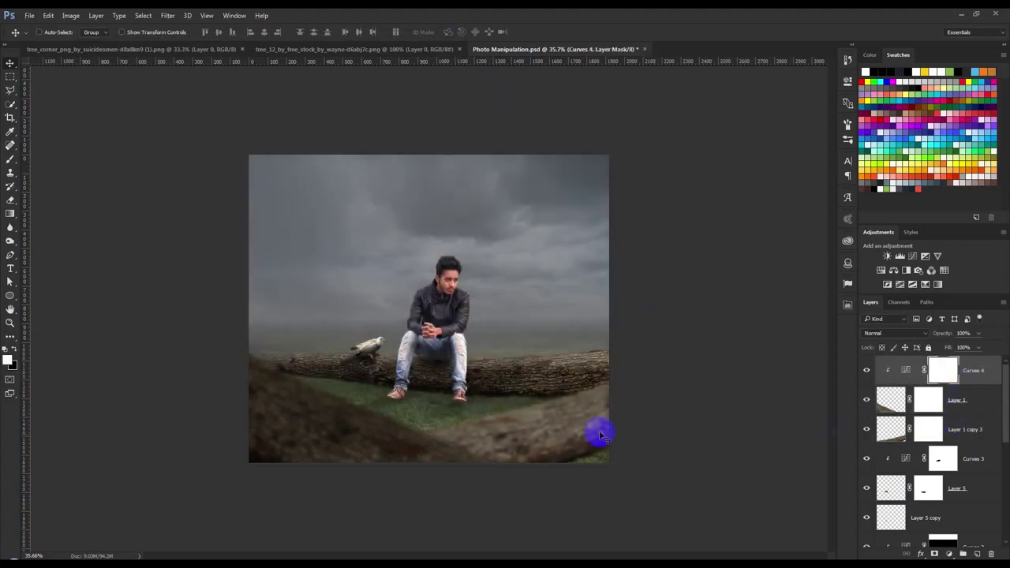
pyautogui.click(976, 430)
pyautogui.click(976, 380)
# Add a Curves 4 copy clipped to Layer 1 copy 3 with a near-straight curve, stacked above Curves 4.
pyautogui.hotkey('ctrl', 'j')
pyautogui.moveTo(970, 404); pyautogui.dragTo(968, 440)
pyautogui.scroll(3)
pyautogui.click(933, 424)
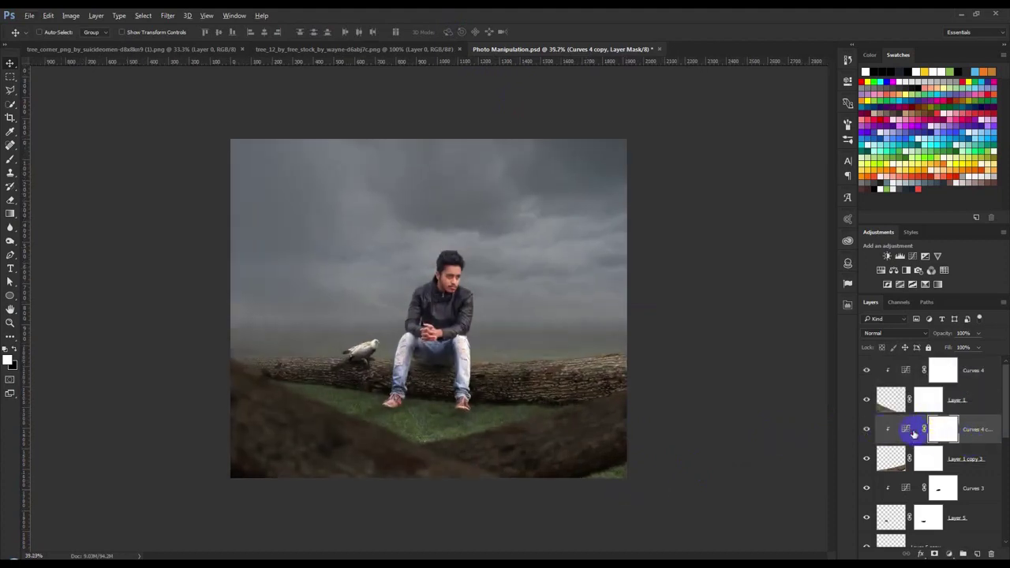
pyautogui.doubleClick(911, 431)
pyautogui.moveTo(817, 158); pyautogui.dragTo(818, 141)
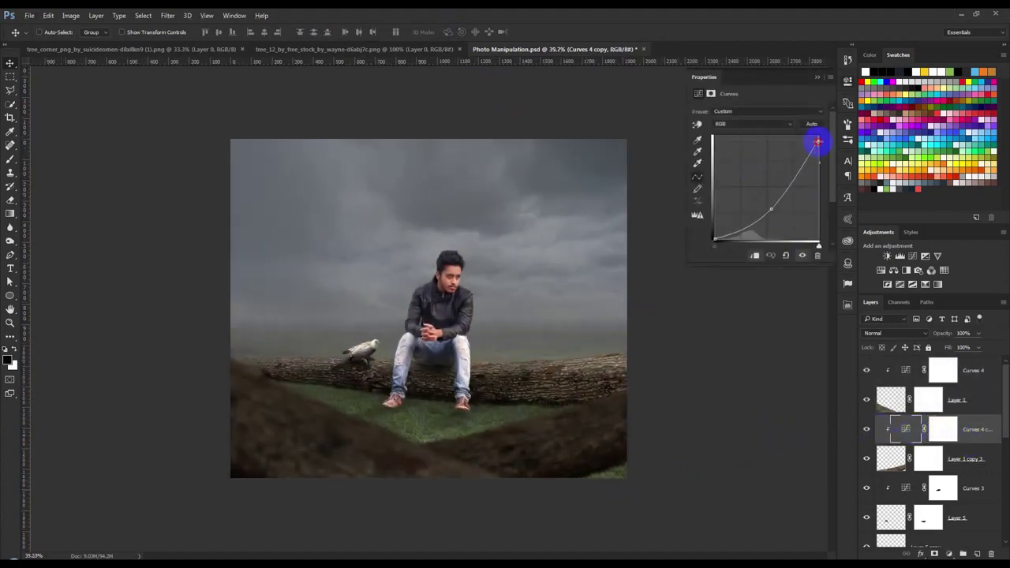
pyautogui.moveTo(769, 207); pyautogui.dragTo(766, 195)
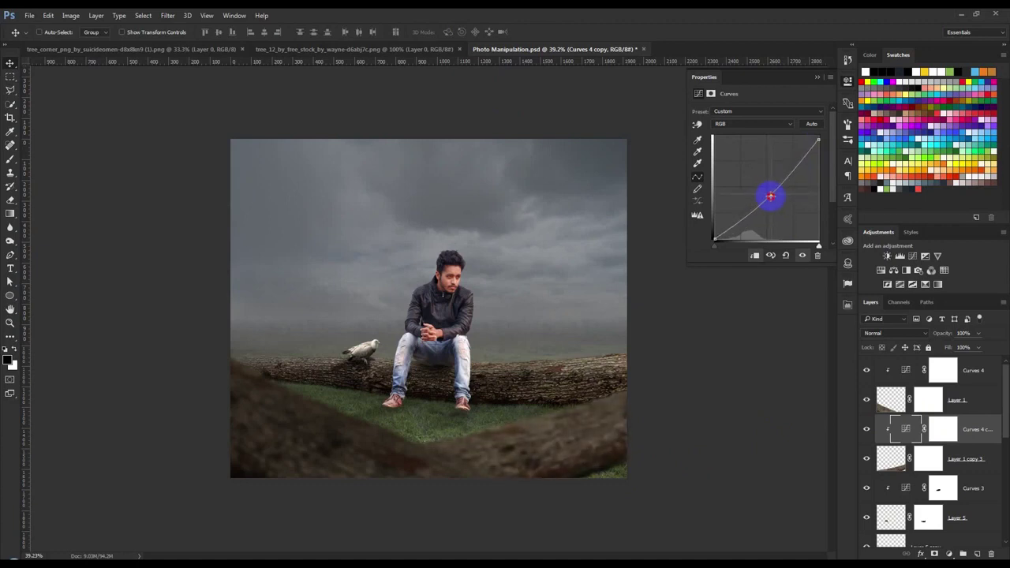
pyautogui.moveTo(770, 196); pyautogui.dragTo(768, 192)
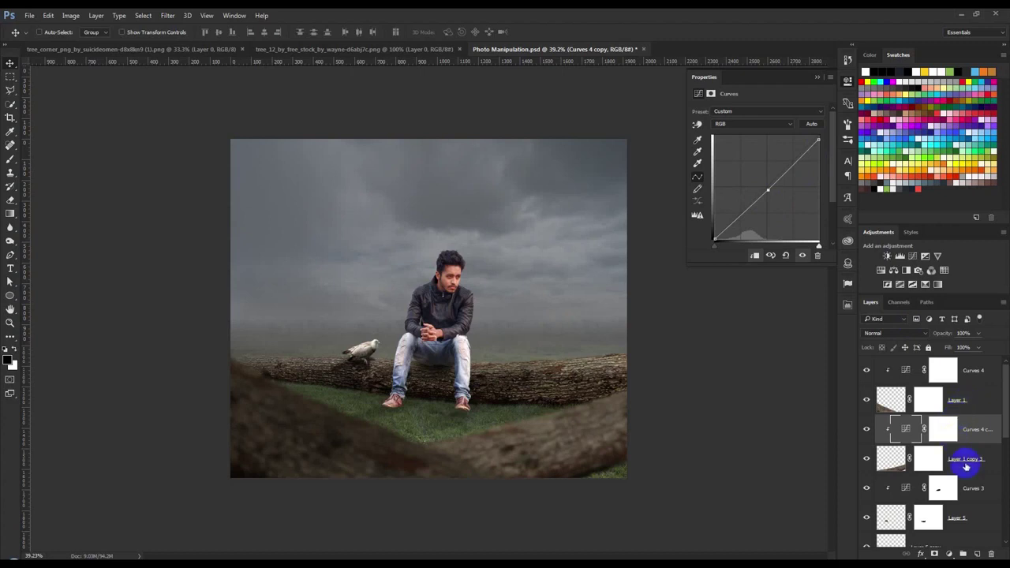
pyautogui.moveTo(950, 430); pyautogui.dragTo(960, 370)
pyautogui.moveTo(663, 410); pyautogui.dragTo(713, 448)
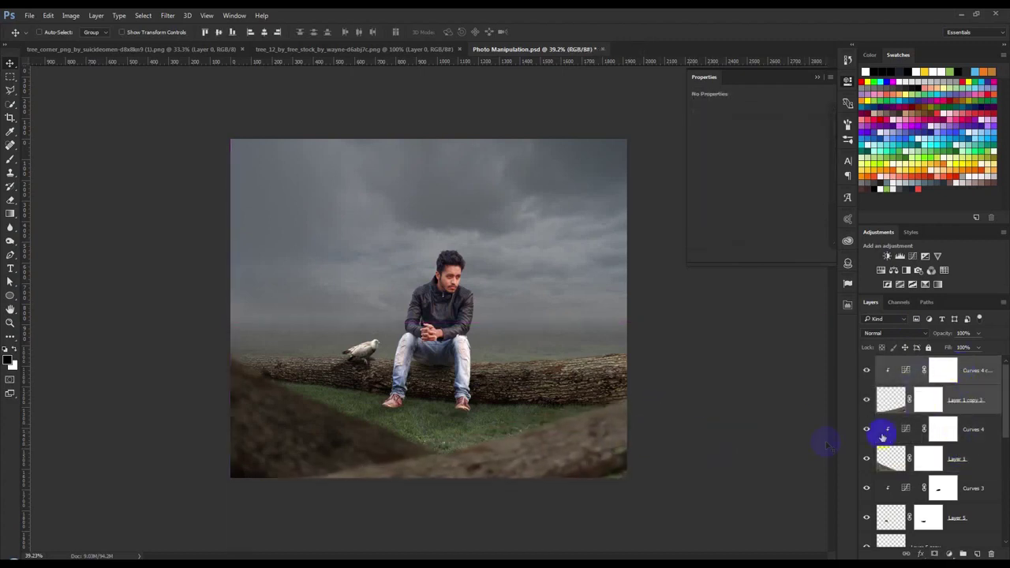
# Apply a Gaussian Blur of about 26 px to Layer 1 copy 3.
pyautogui.click(976, 401)
pyautogui.click(168, 16)
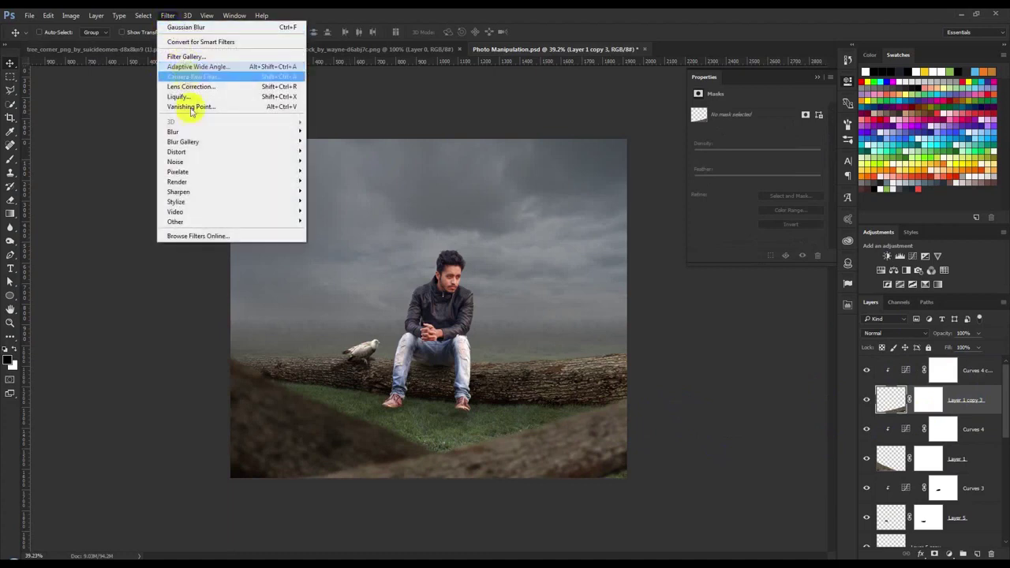
pyautogui.click(339, 172)
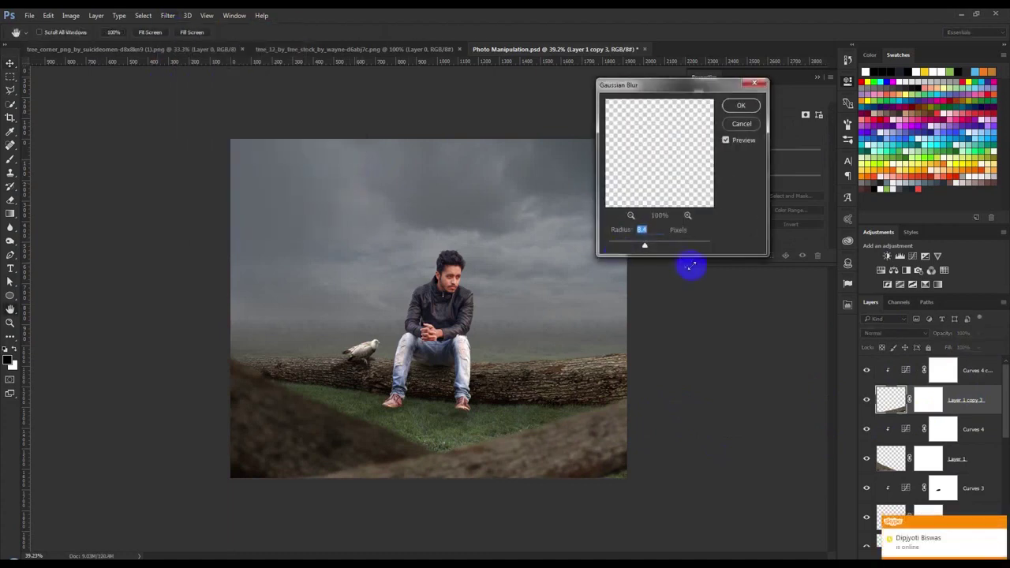
pyautogui.moveTo(657, 245); pyautogui.dragTo(655, 246)
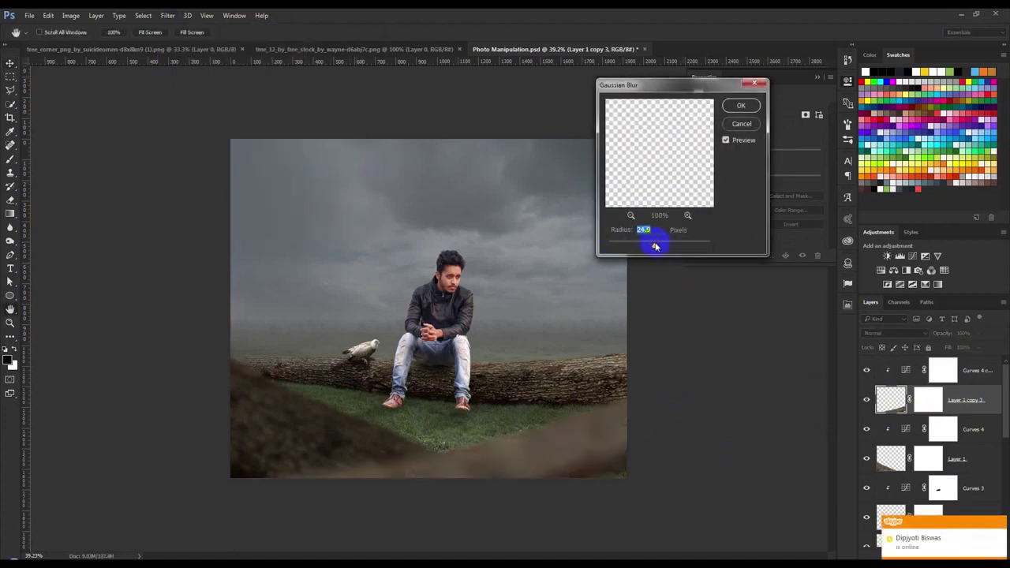
pyautogui.click(741, 105)
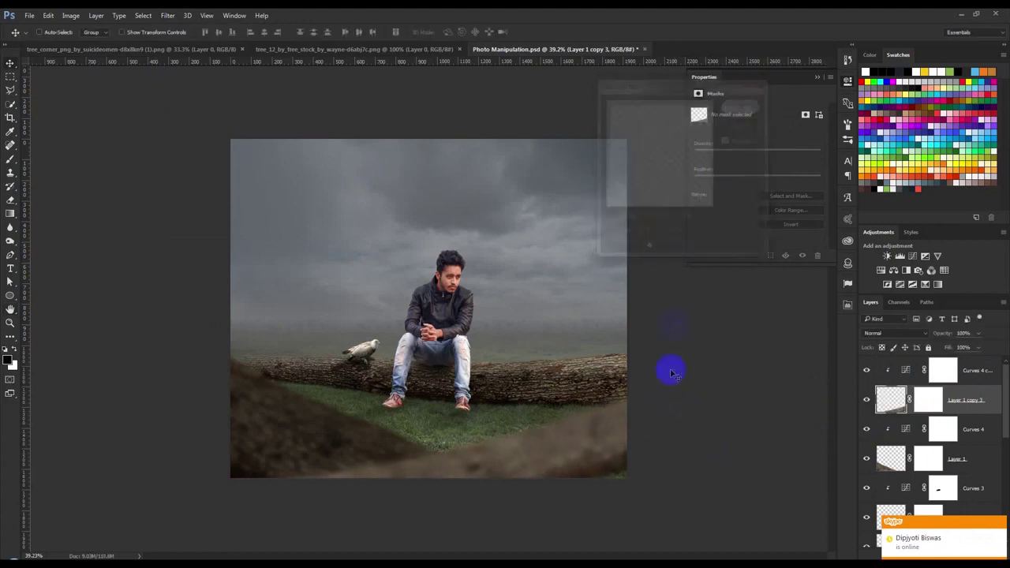
pyautogui.scroll(3)
pyautogui.scroll(-3)
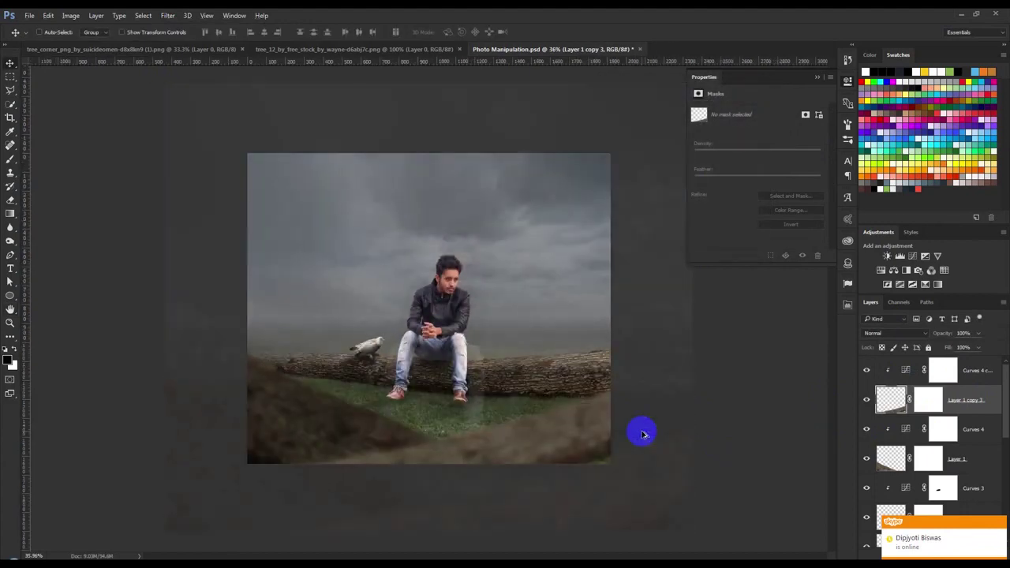
# Stretch the log to about 145% height, tilt it about -3.7°, and nudge it into place.
pyautogui.hotkey('ctrl', 't')
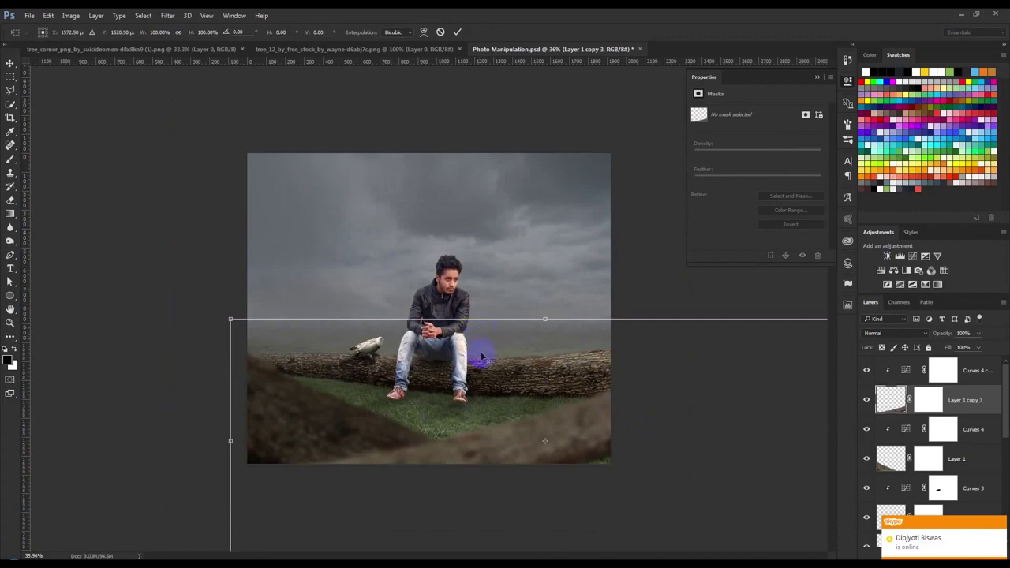
pyautogui.scroll(-3)
pyautogui.moveTo(746, 419); pyautogui.dragTo(717, 402)
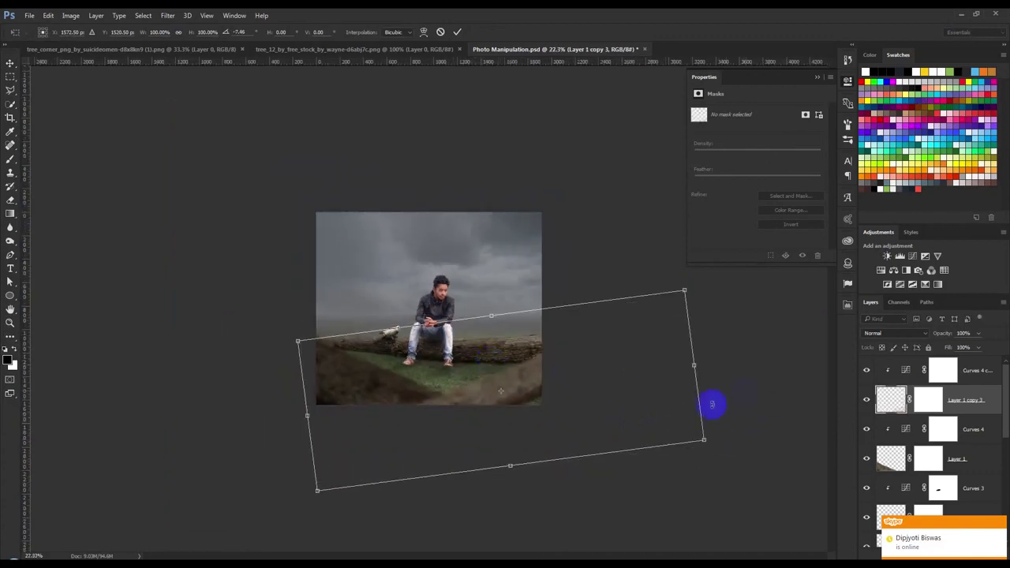
pyautogui.moveTo(613, 454); pyautogui.dragTo(624, 487)
pyautogui.moveTo(778, 451); pyautogui.dragTo(688, 426)
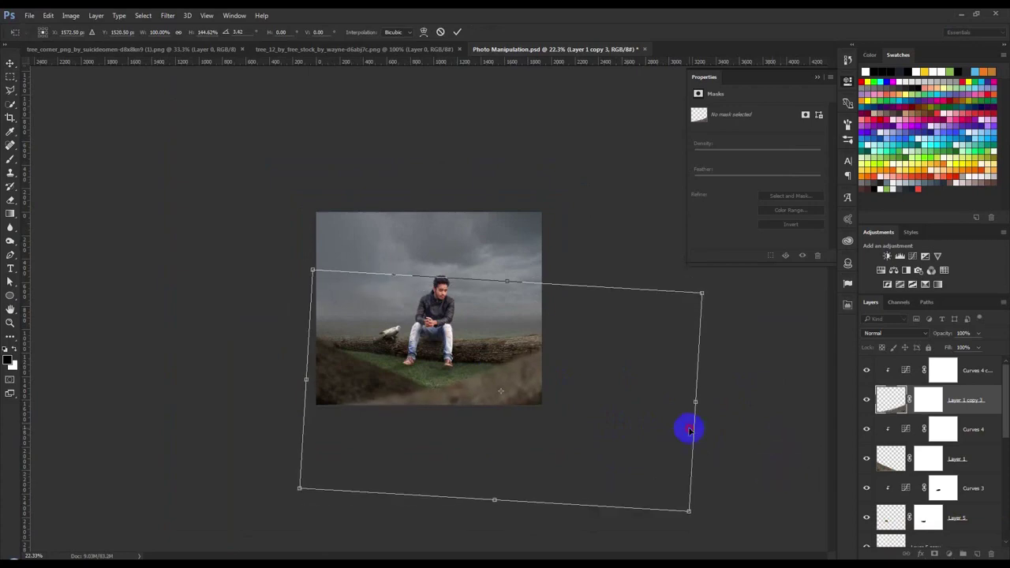
pyautogui.scroll(3)
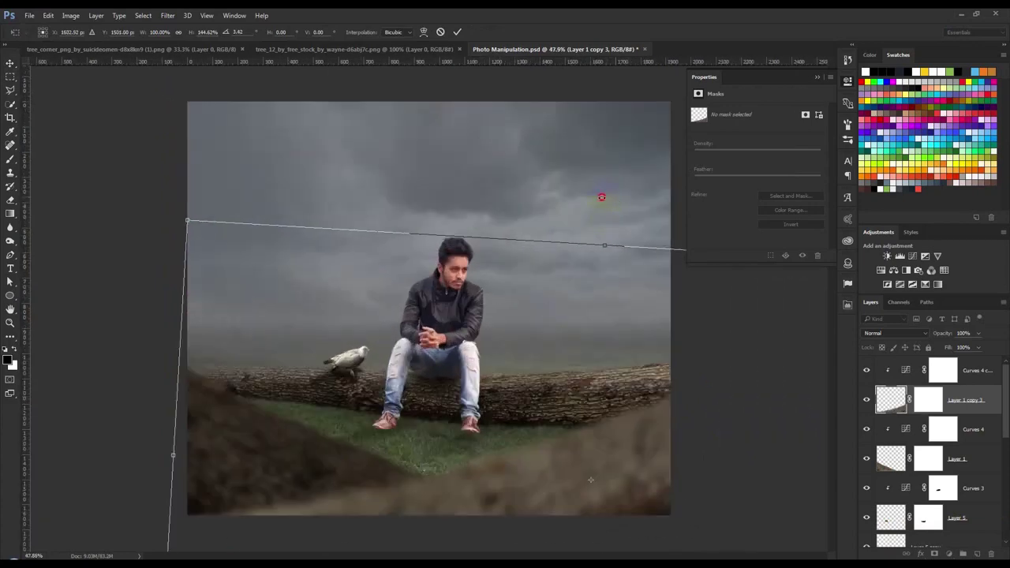
pyautogui.moveTo(618, 199); pyautogui.dragTo(593, 200)
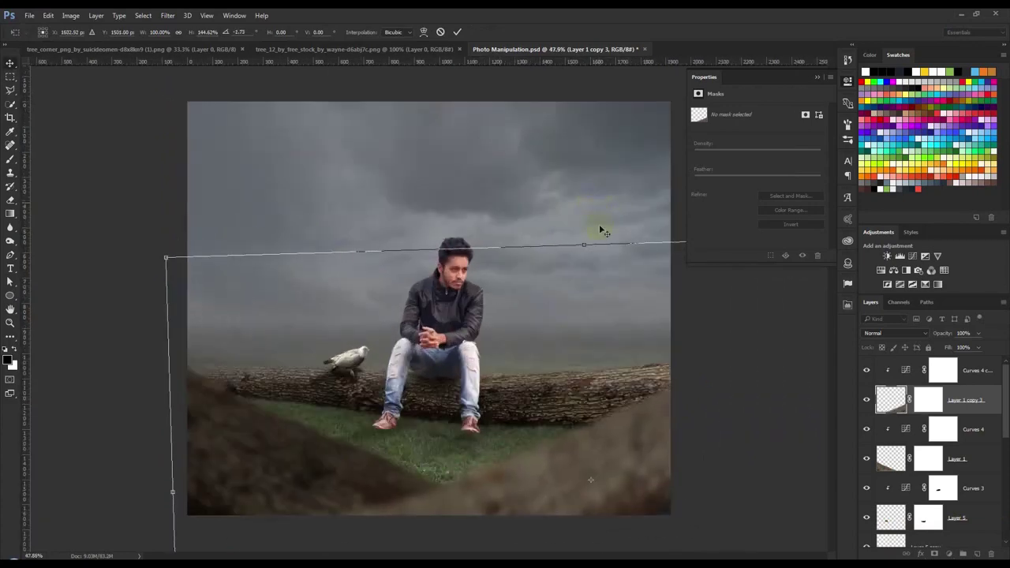
pyautogui.press('Return')
pyautogui.moveTo(586, 423); pyautogui.dragTo(602, 406)
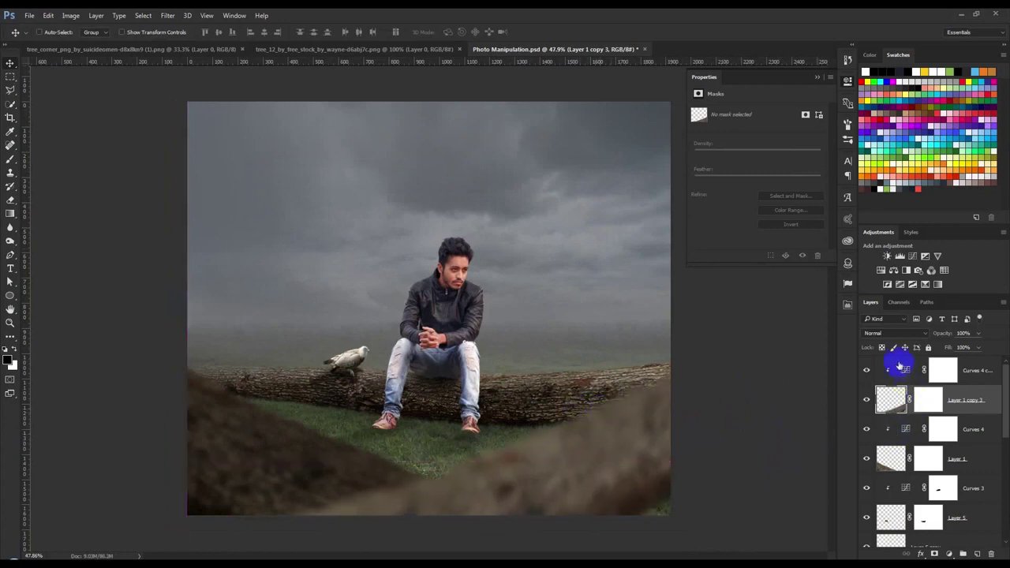
# Lower the Curves 4 copy midpoint slightly and move the Layer 1 log upward.
pyautogui.click(901, 368)
pyautogui.click(763, 176)
pyautogui.moveTo(770, 193); pyautogui.dragTo(772, 197)
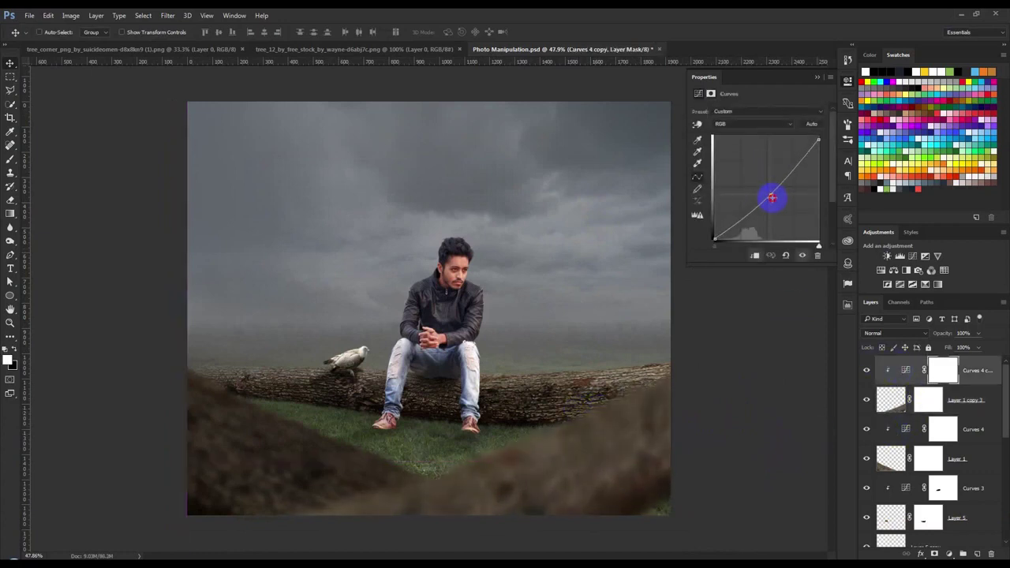
pyautogui.click(974, 428)
pyautogui.click(876, 454)
pyautogui.moveTo(422, 420); pyautogui.dragTo(419, 384)
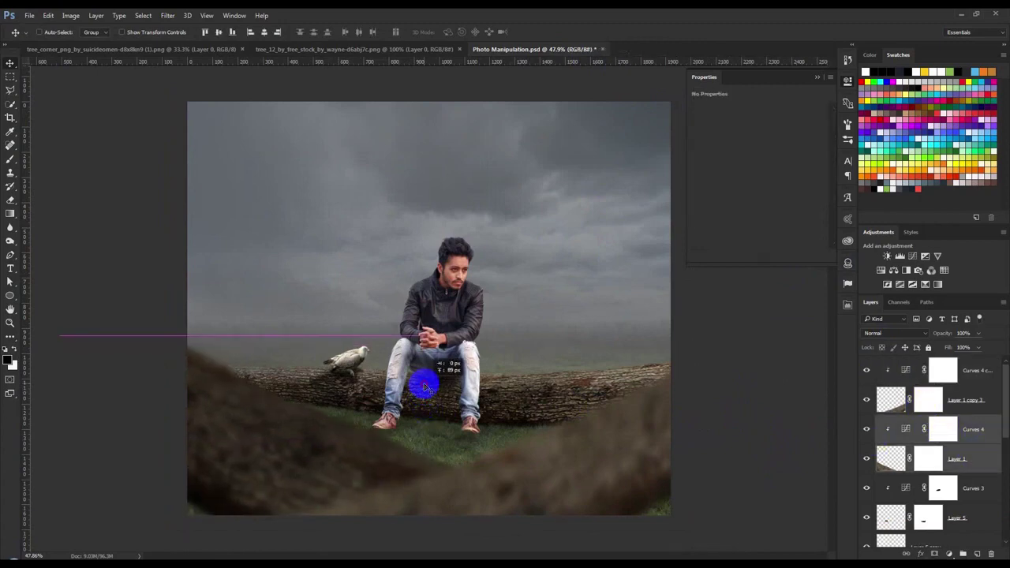
# Scale the Layer 1 log to about 73% by 81%, tilt it -6.29° and reposition it.
pyautogui.hotkey('ctrl', 't')
pyautogui.hotkey('ctrl', '0')
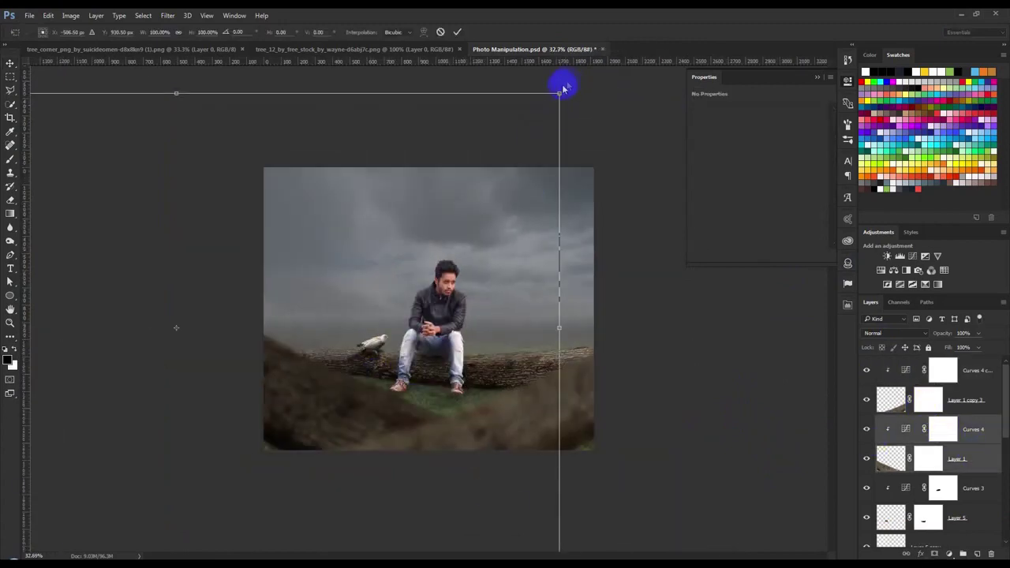
pyautogui.moveTo(560, 93); pyautogui.dragTo(427, 215)
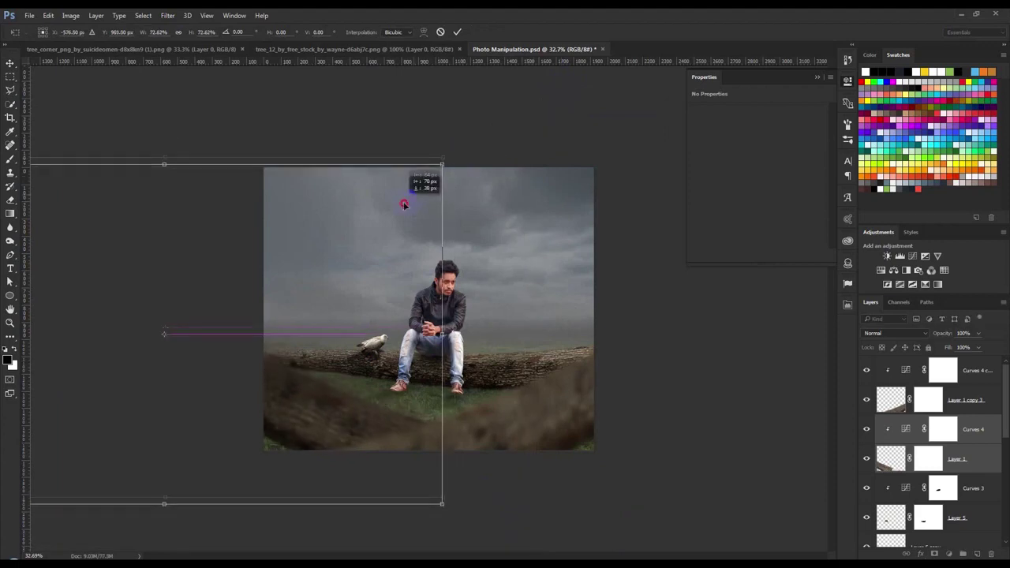
pyautogui.moveTo(427, 215); pyautogui.dragTo(438, 234)
pyautogui.moveTo(386, 302); pyautogui.dragTo(411, 298)
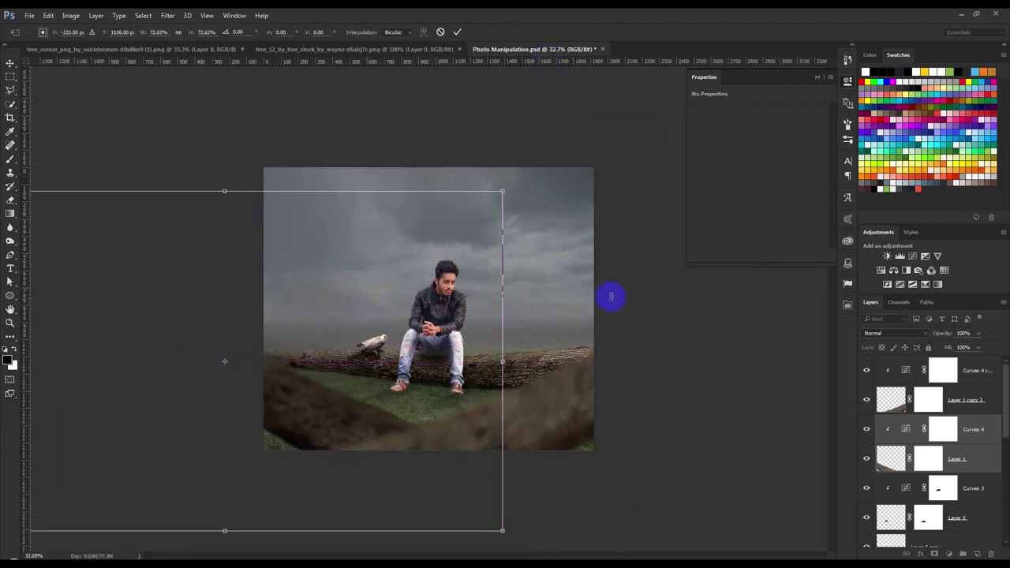
pyautogui.moveTo(439, 191); pyautogui.dragTo(458, 163)
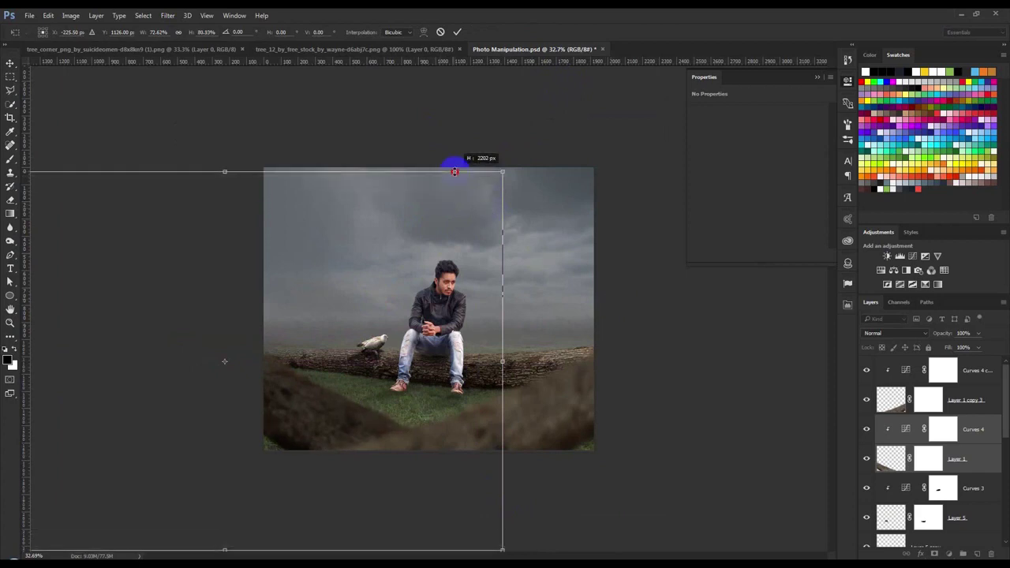
pyautogui.moveTo(536, 347); pyautogui.dragTo(602, 323)
pyautogui.moveTo(372, 342); pyautogui.dragTo(363, 356)
pyautogui.click(457, 32)
pyautogui.scroll(3)
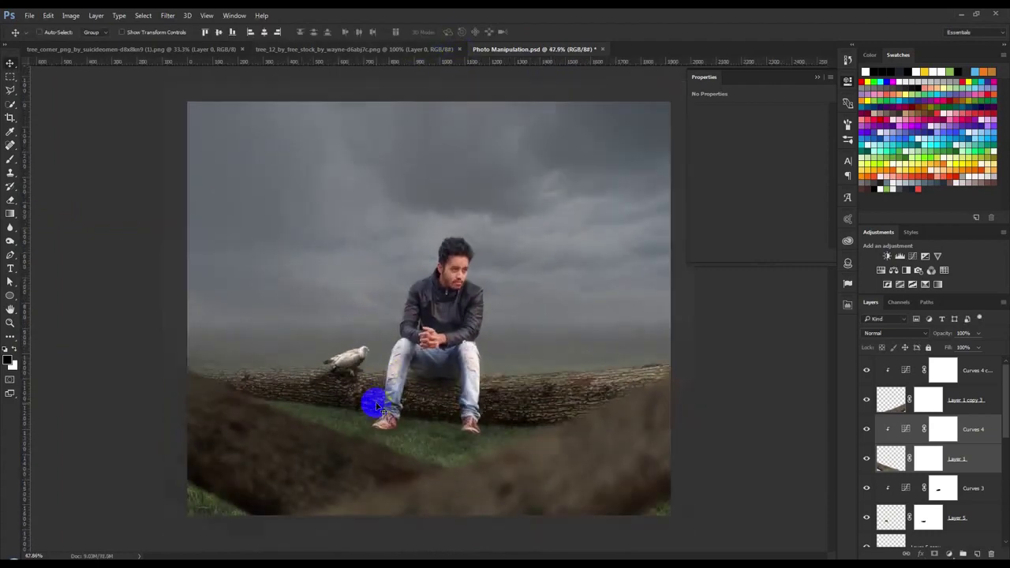
pyautogui.scroll(-3)
pyautogui.click(384, 49)
# Lasso-select one bare tree in the tree_12 image.
pyautogui.moveTo(492, 118); pyautogui.dragTo(553, 226)
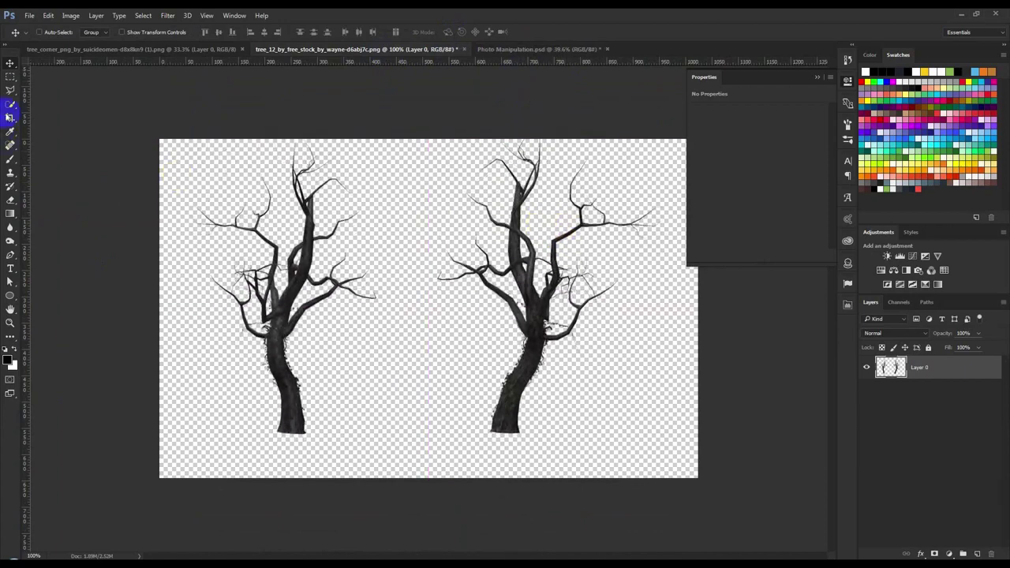
pyautogui.moveTo(11, 90); pyautogui.dragTo(39, 91)
pyautogui.moveTo(363, 126); pyautogui.dragTo(172, 161)
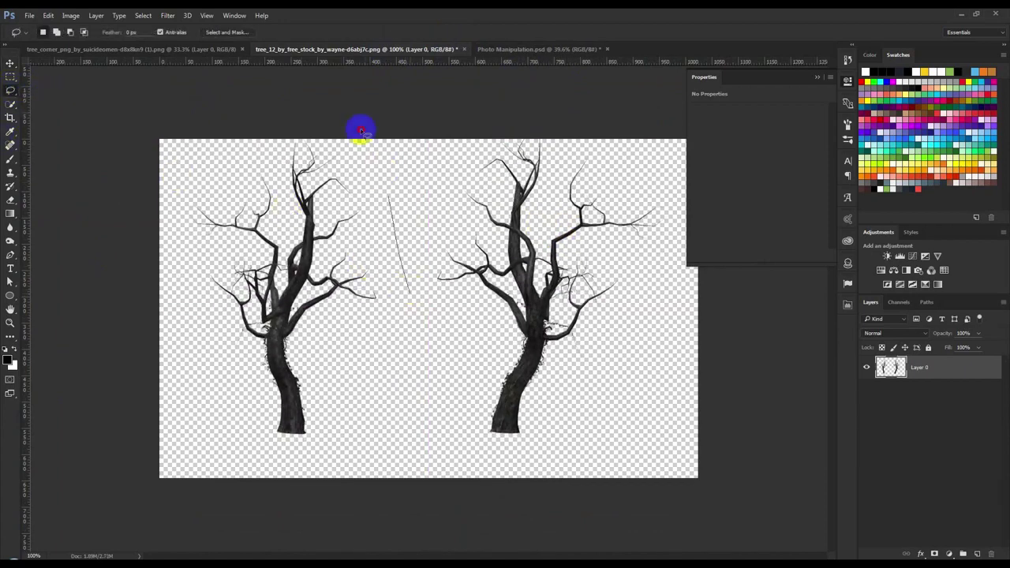
pyautogui.moveTo(172, 161); pyautogui.dragTo(400, 312)
# Paste the tree into Photo Manipulation.psd as Layer 7 and move it to the lower right.
pyautogui.click(502, 49)
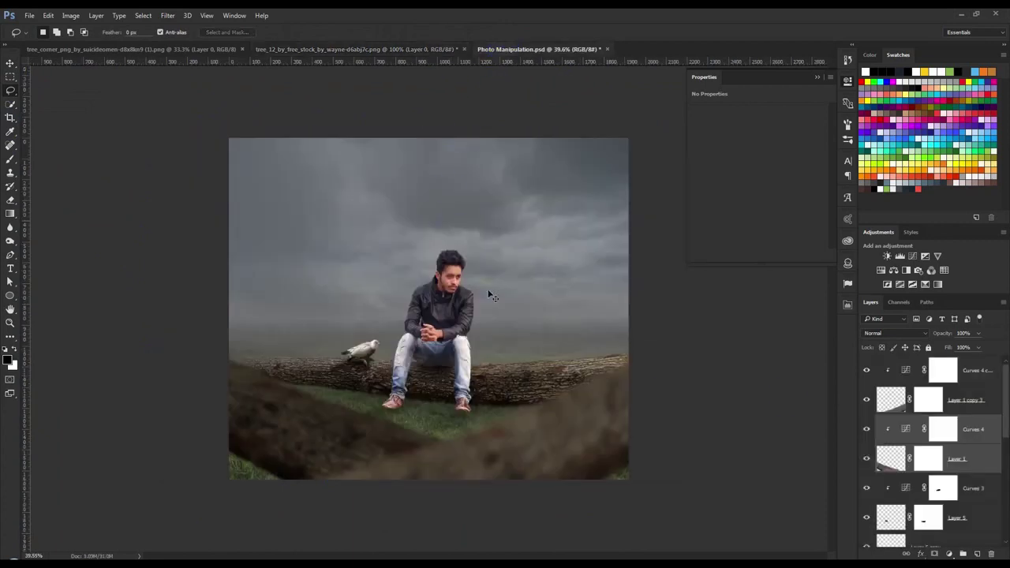
pyautogui.click(968, 382)
pyautogui.hotkey('ctrl', 'v')
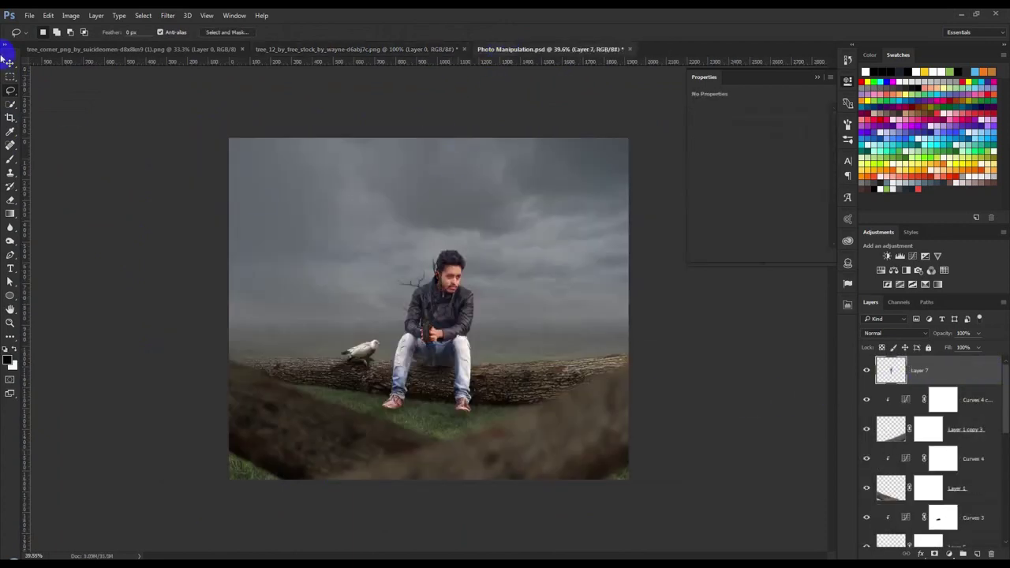
pyautogui.click(10, 63)
pyautogui.moveTo(419, 285); pyautogui.dragTo(604, 445)
pyautogui.hotkey('ctrl', 't')
# Tilt the tree about -32°, enlarge it about 342% along the right edge, and stack Layer 7 below Layer 1.
pyautogui.moveTo(671, 476); pyautogui.dragTo(722, 434)
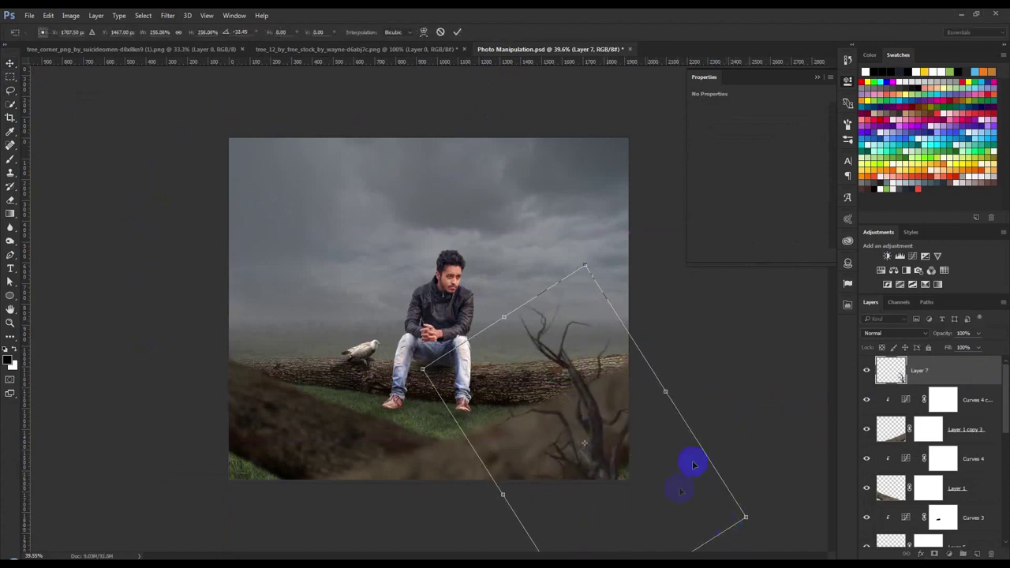
pyautogui.moveTo(723, 434); pyautogui.dragTo(713, 435)
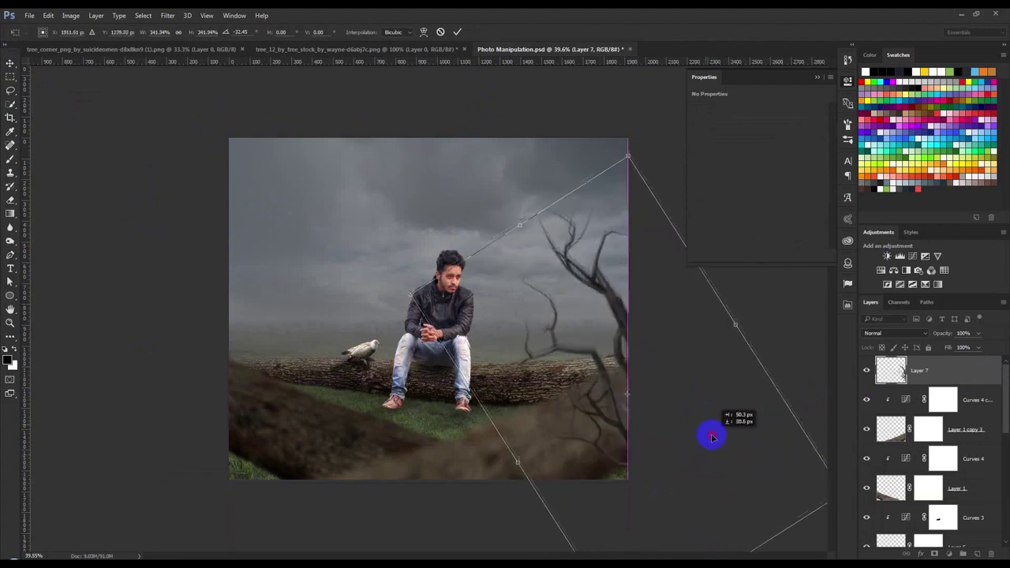
pyautogui.click(457, 33)
pyautogui.moveTo(921, 373); pyautogui.dragTo(907, 505)
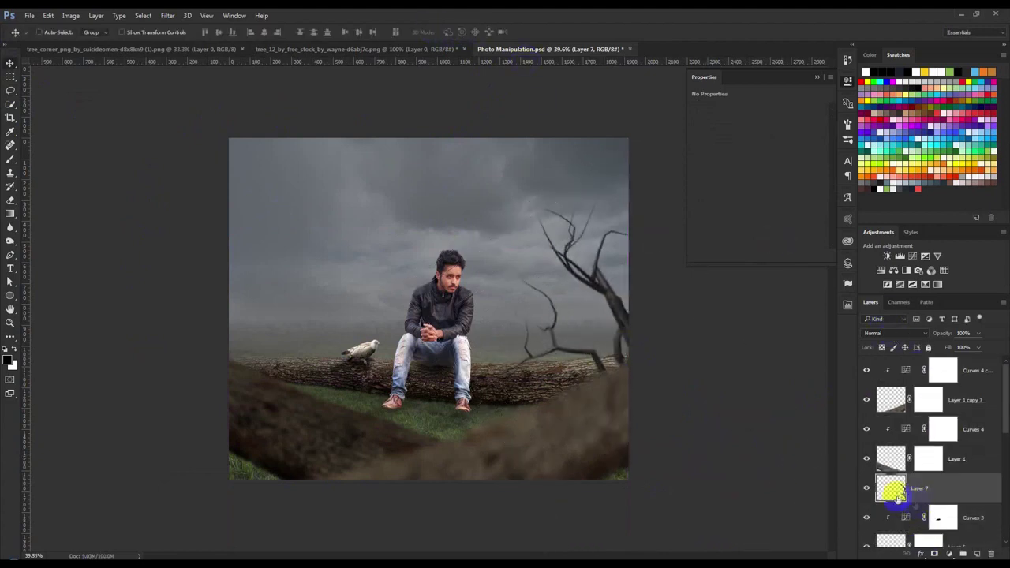
pyautogui.click(988, 375)
pyautogui.click(965, 456)
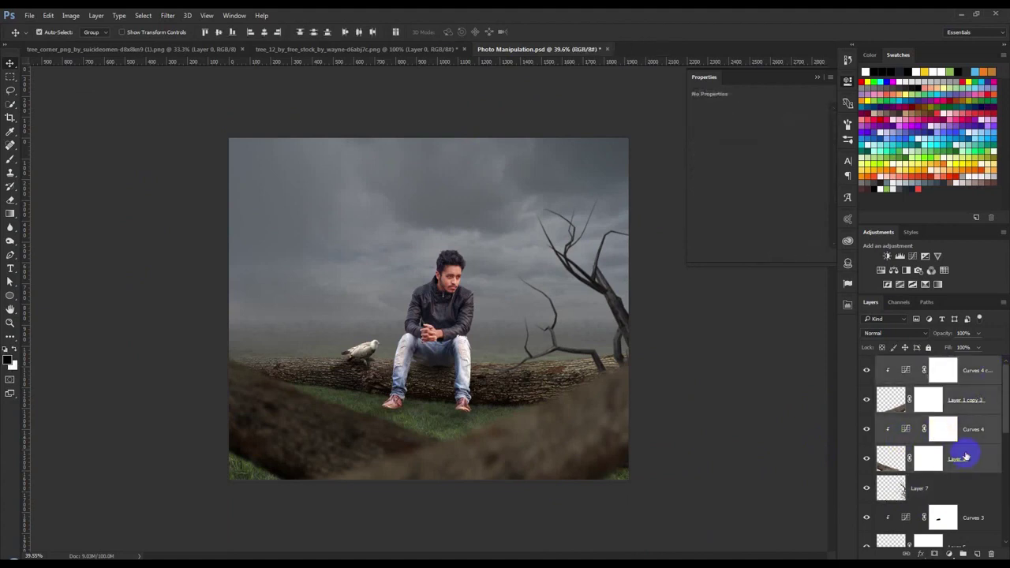
# Group the top four layers into a group named 'Blur Tree'.
pyautogui.hotkey('ctrl', 'g')
pyautogui.write('Blour Tr')
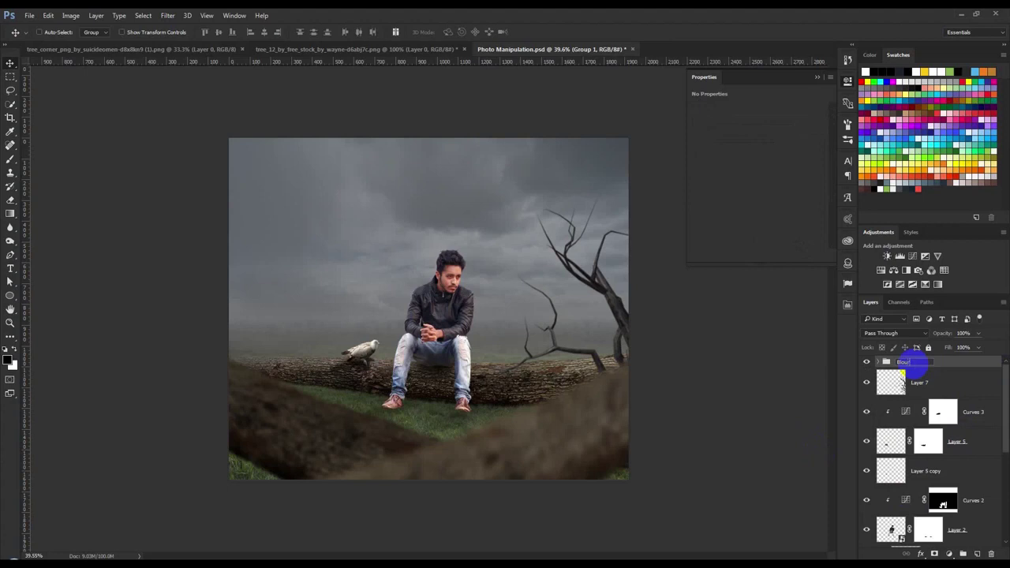
pyautogui.write('ee')
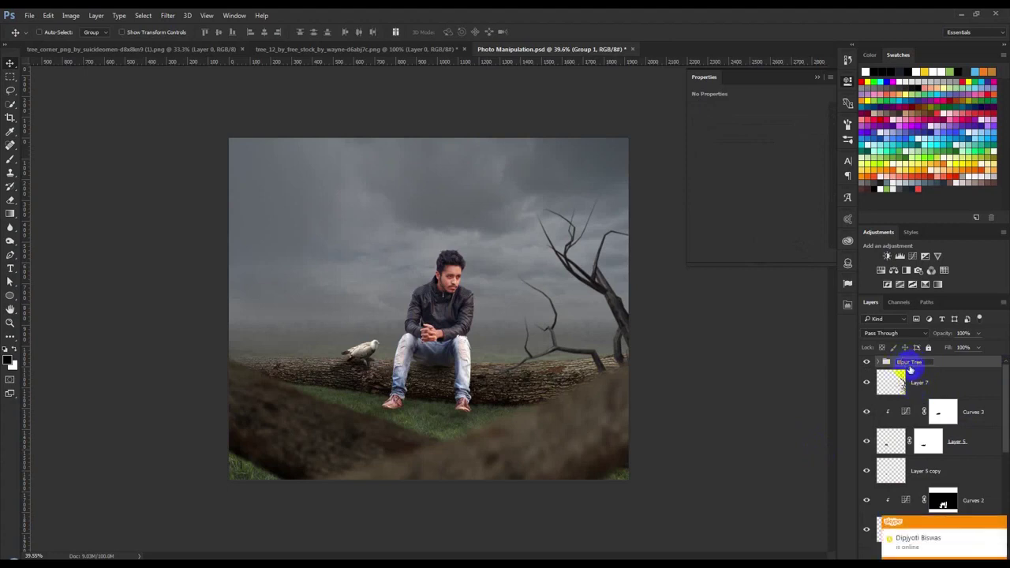
pyautogui.scroll(3)
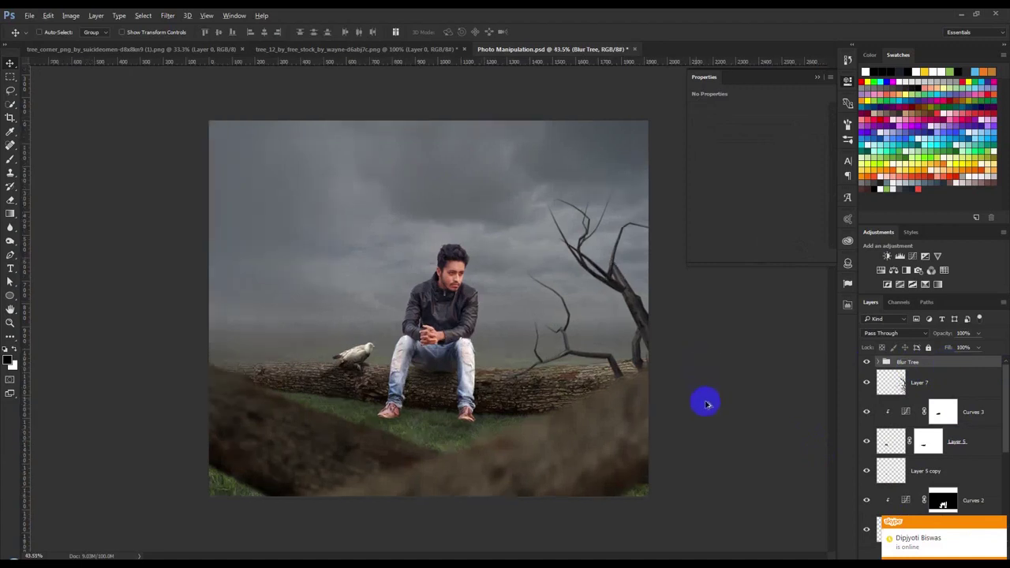
# Move the Layer 7 bare tree lower along the right edge.
pyautogui.click(982, 385)
pyautogui.moveTo(763, 349); pyautogui.dragTo(710, 320)
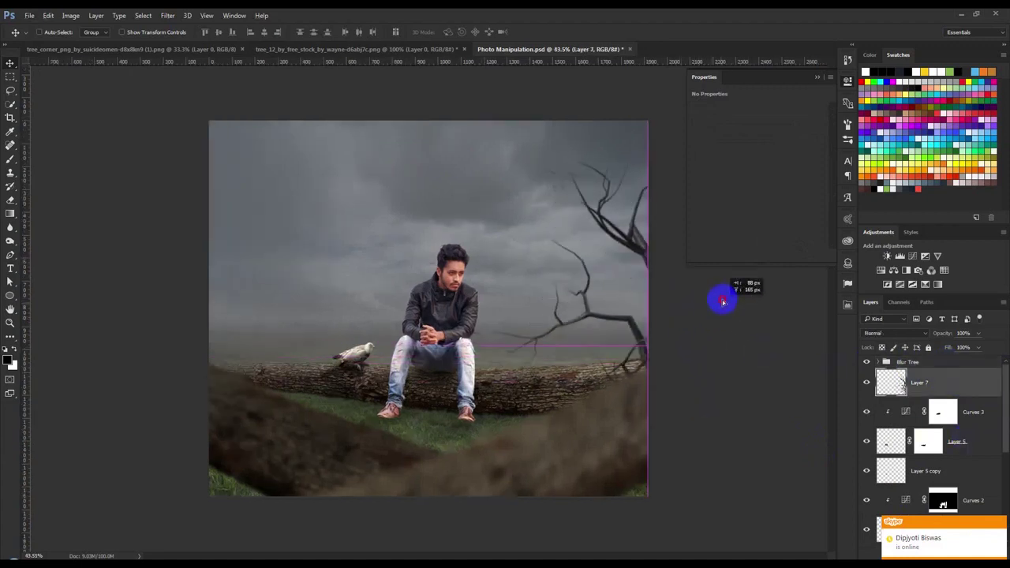
pyautogui.moveTo(709, 320); pyautogui.dragTo(712, 324)
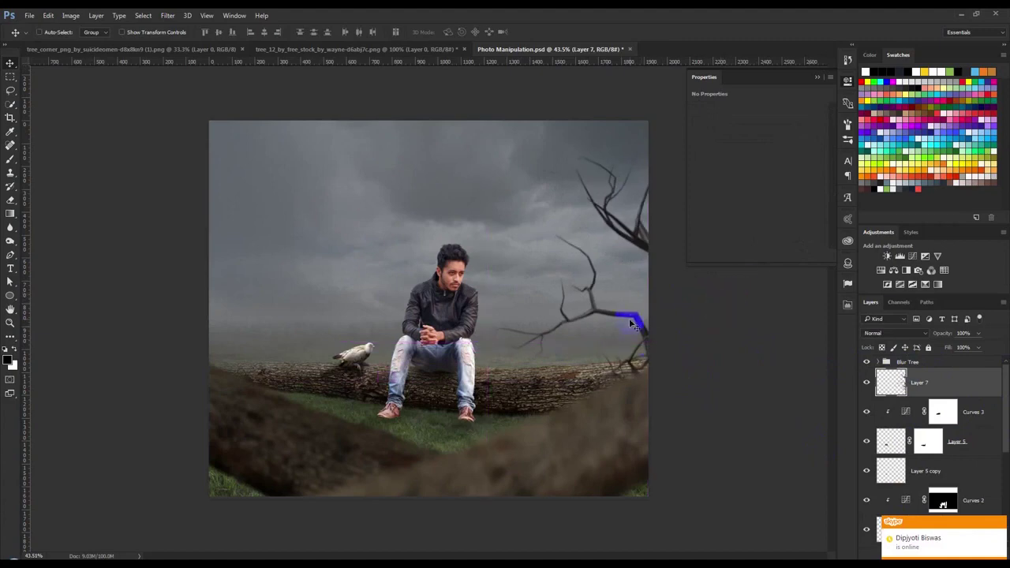
pyautogui.click(167, 15)
pyautogui.moveTo(189, 132)
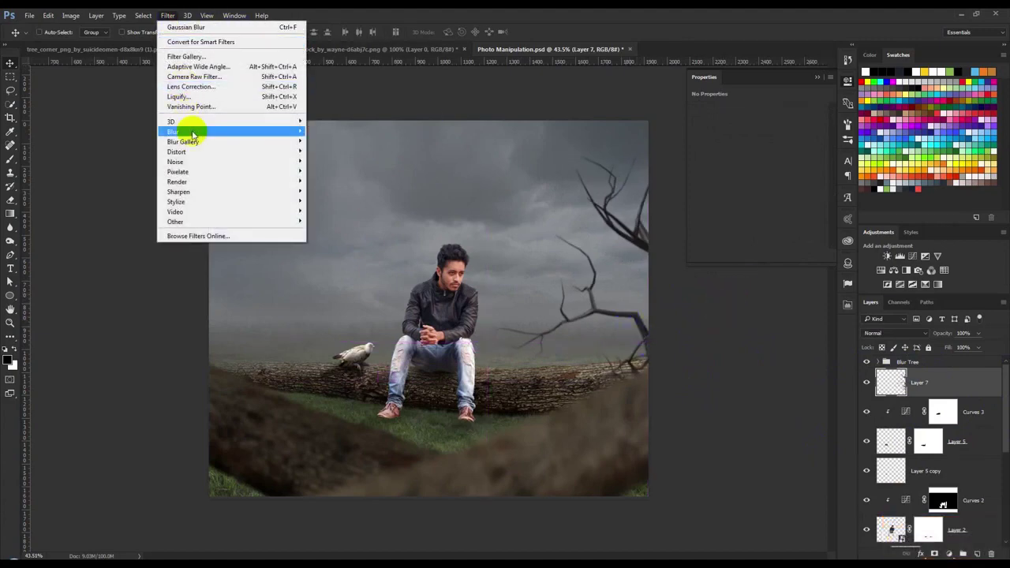
# Gaussian-blur the bare tree and place a duplicate of it on the left side.
pyautogui.click(329, 172)
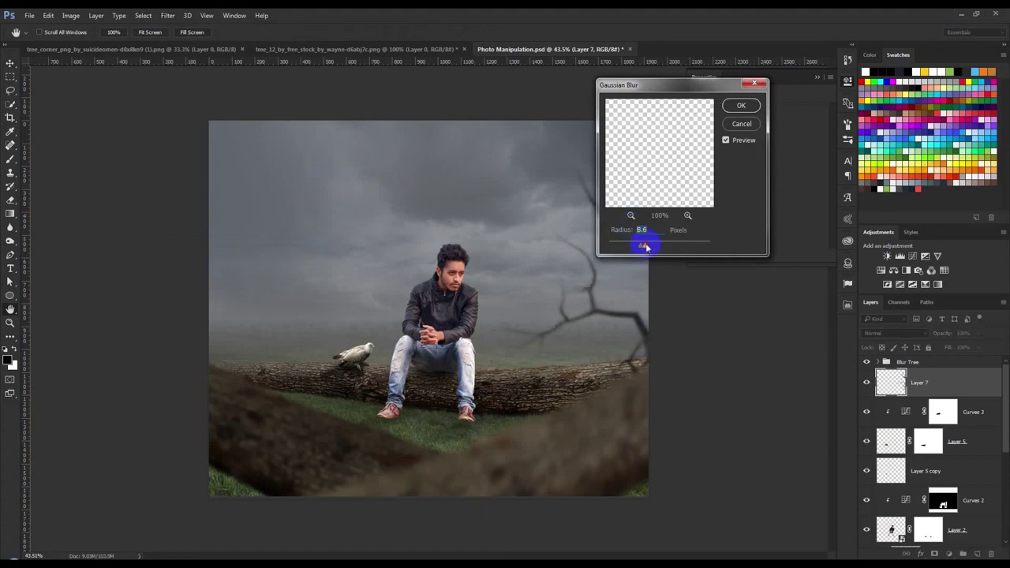
pyautogui.press('Return')
pyautogui.moveTo(665, 323); pyautogui.dragTo(413, 308)
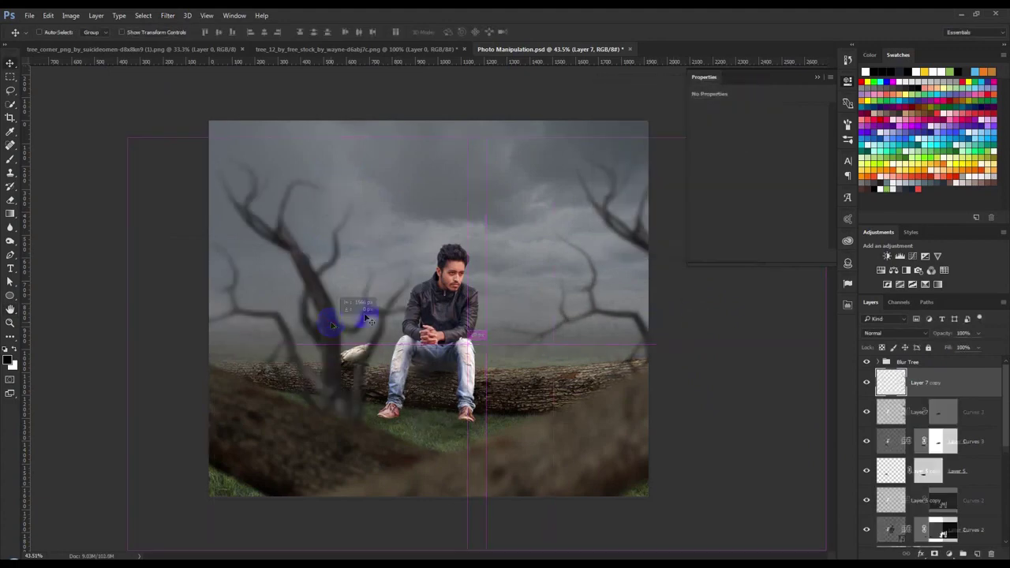
# Rotate the left tree copy about 28°, shrink it slightly, and nudge it into place.
pyautogui.hotkey('ctrl', 't')
pyautogui.moveTo(542, 361); pyautogui.dragTo(513, 514)
pyautogui.moveTo(292, 260); pyautogui.dragTo(399, 366)
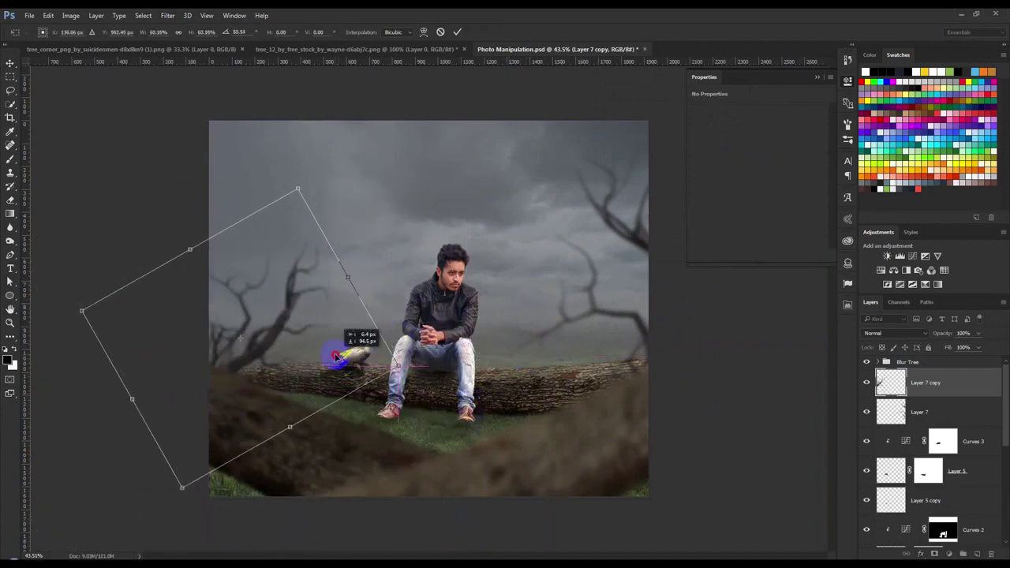
pyautogui.moveTo(396, 368); pyautogui.dragTo(471, 347)
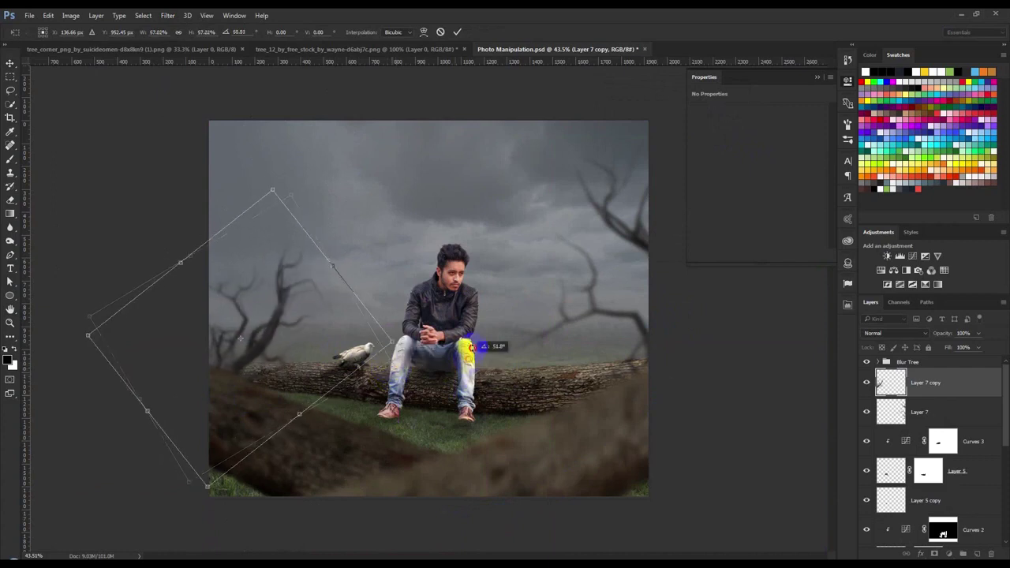
pyautogui.press('Return')
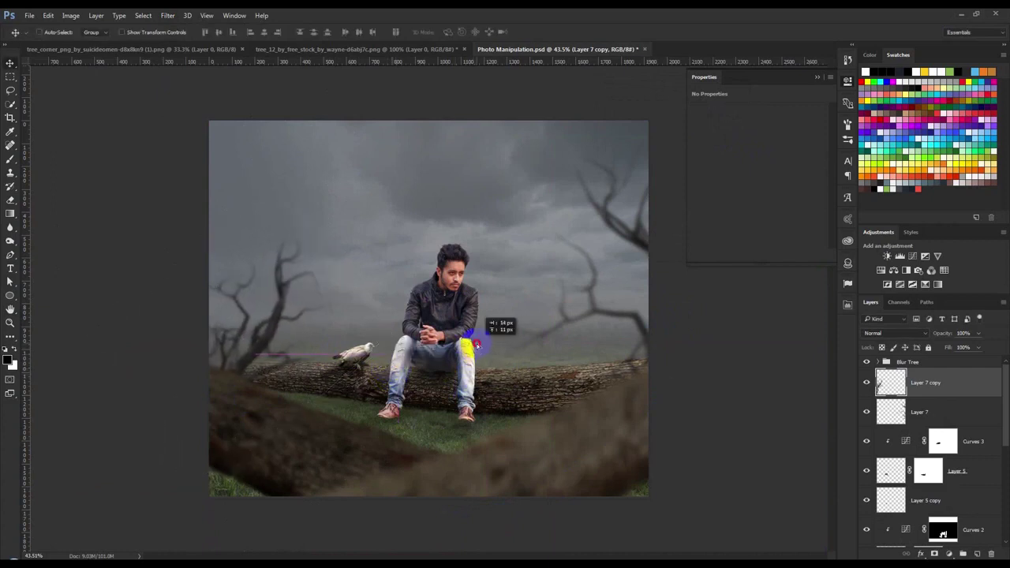
pyautogui.moveTo(466, 347); pyautogui.dragTo(463, 329)
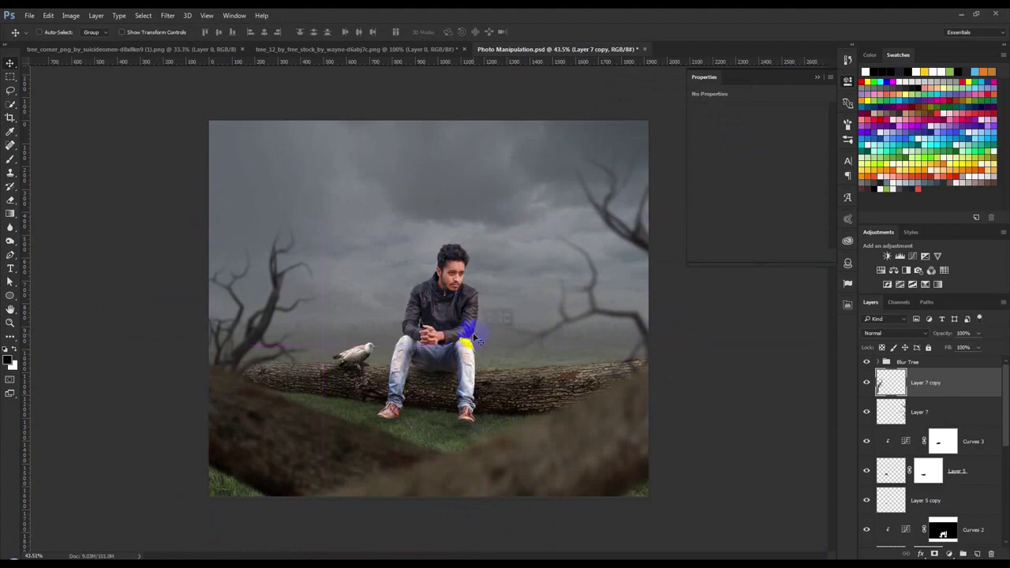
pyautogui.scroll(-3)
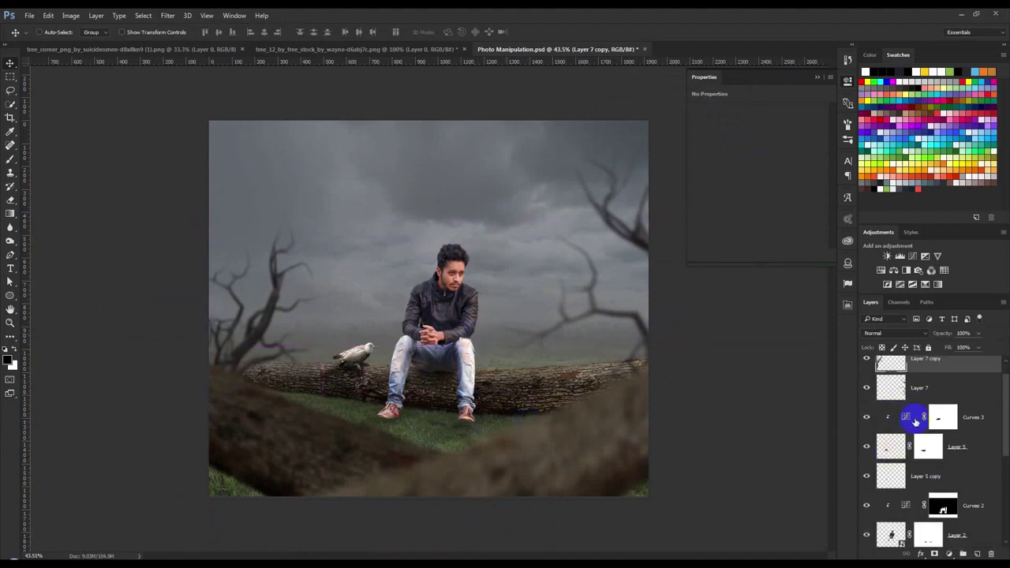
# Hide Layer 7 copy and the Blur Tree group, then select Curves 3.
pyautogui.scroll(3)
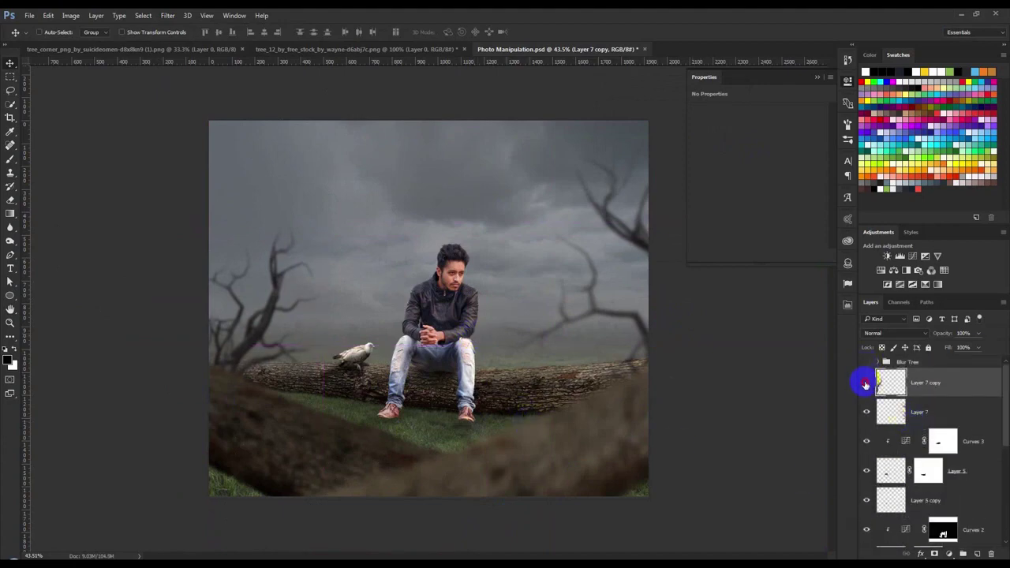
pyautogui.click(866, 383)
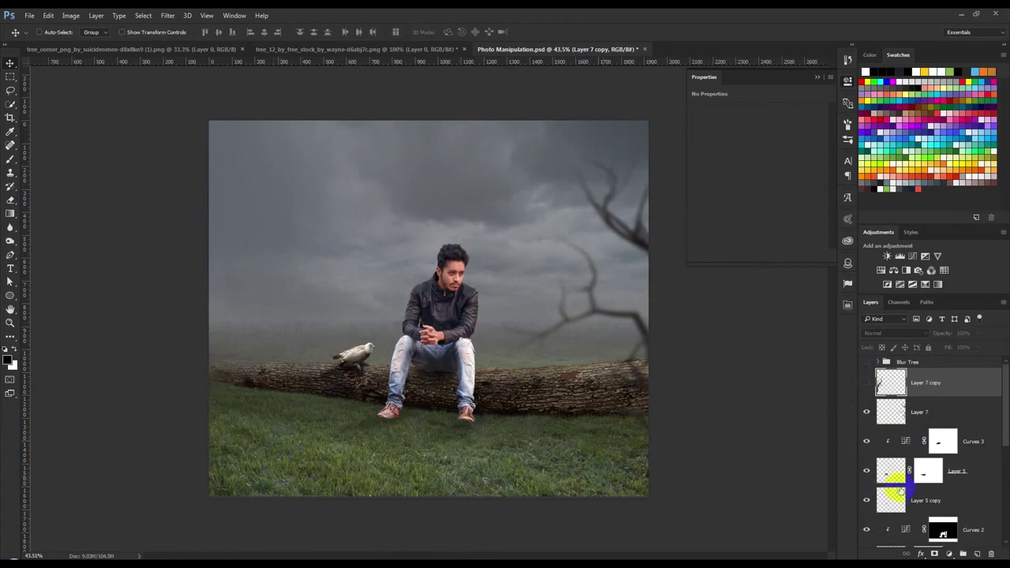
pyautogui.scroll(-3)
pyautogui.scroll(3)
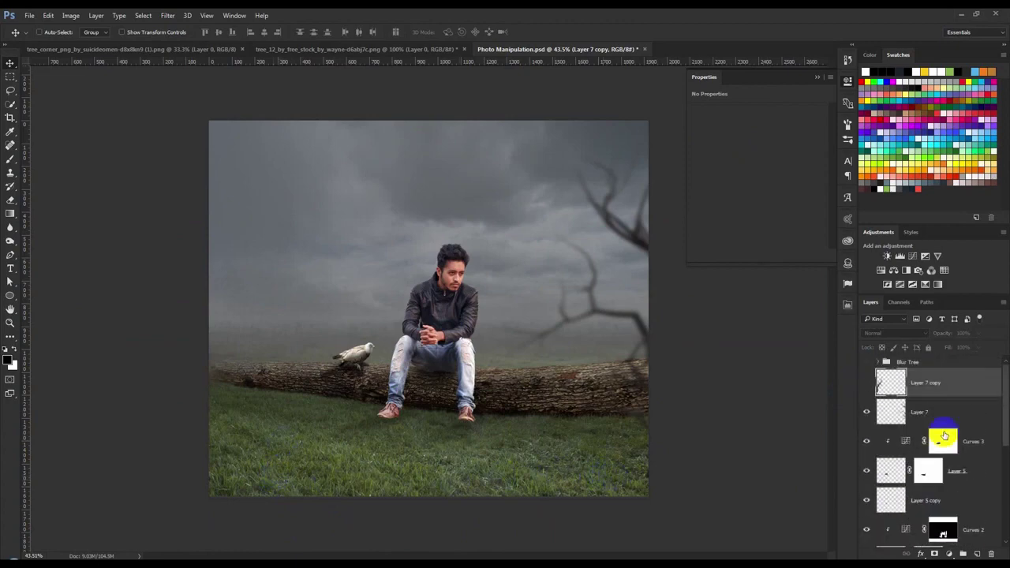
pyautogui.click(943, 362)
pyautogui.moveTo(925, 414); pyautogui.dragTo(968, 472)
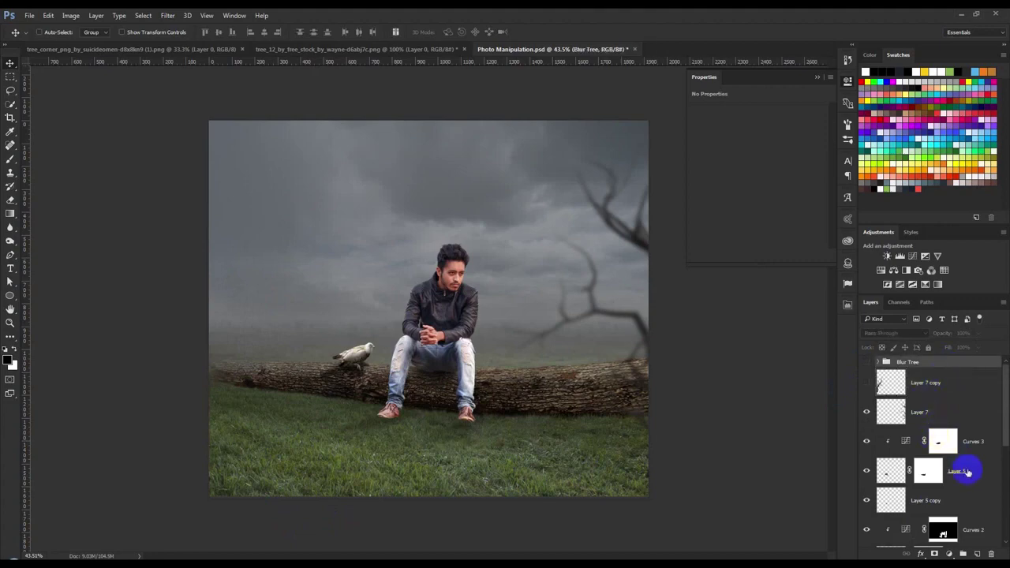
pyautogui.click(975, 442)
# Add a darkening Curves adjustment and invert its mask to hide the effect.
pyautogui.click(948, 554)
pyautogui.click(912, 388)
pyautogui.moveTo(775, 188); pyautogui.dragTo(779, 205)
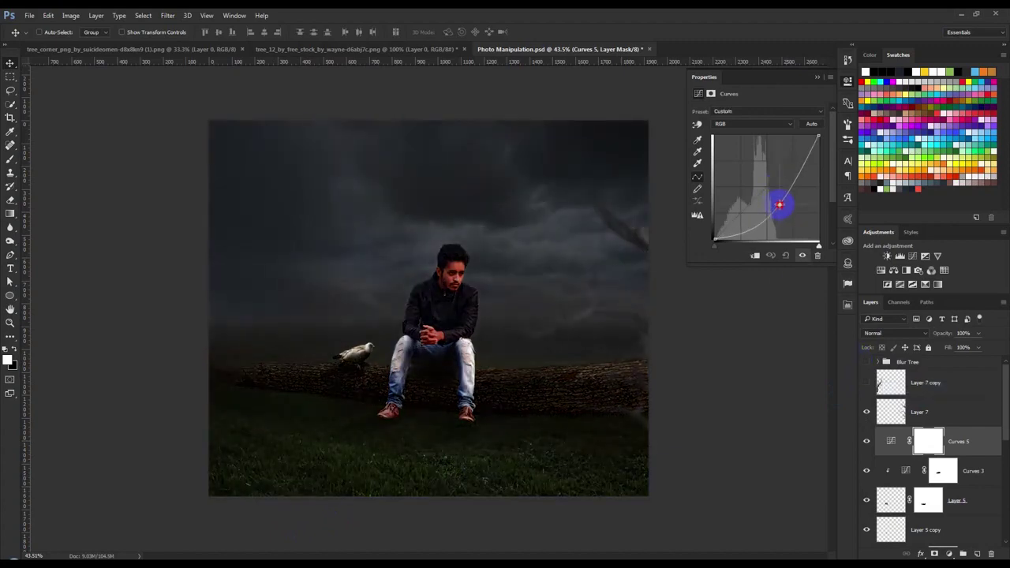
pyautogui.click(817, 78)
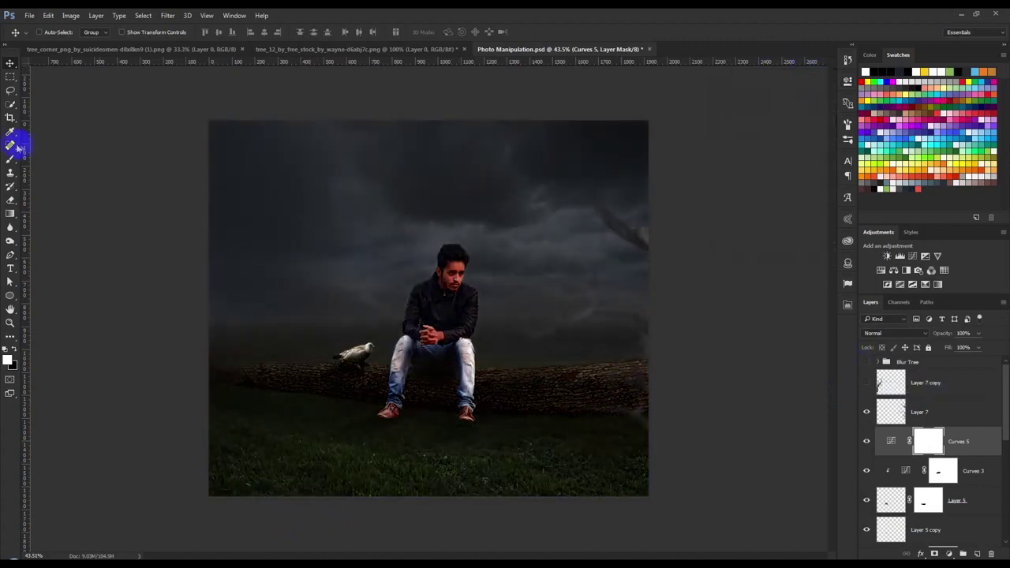
pyautogui.hotkey('ctrl', 'i')
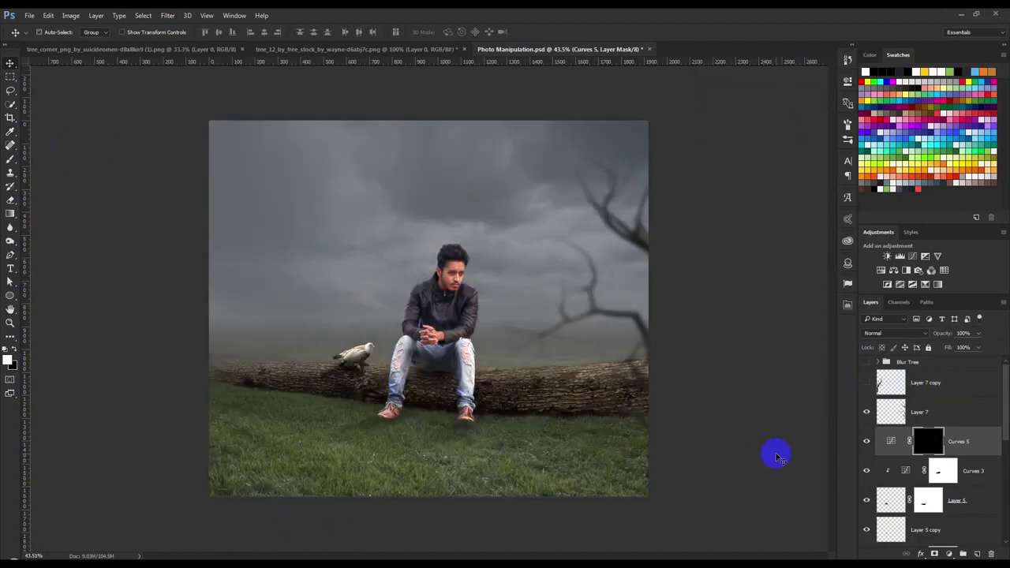
# Paint the darkening back along the bottom grass with a soft brush and re-show Layer 7 copy.
pyautogui.click(10, 159)
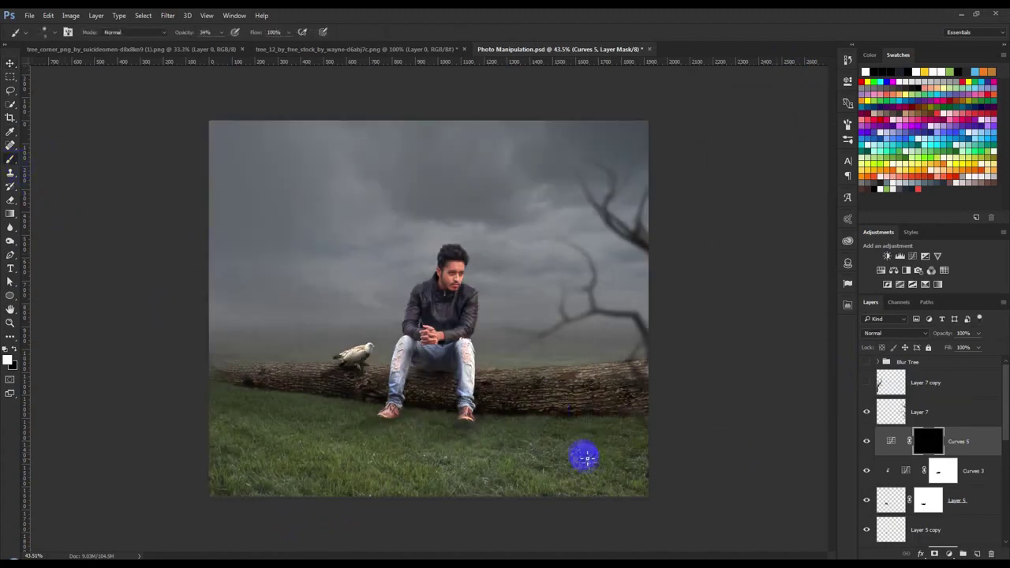
pyautogui.rightClick(521, 371)
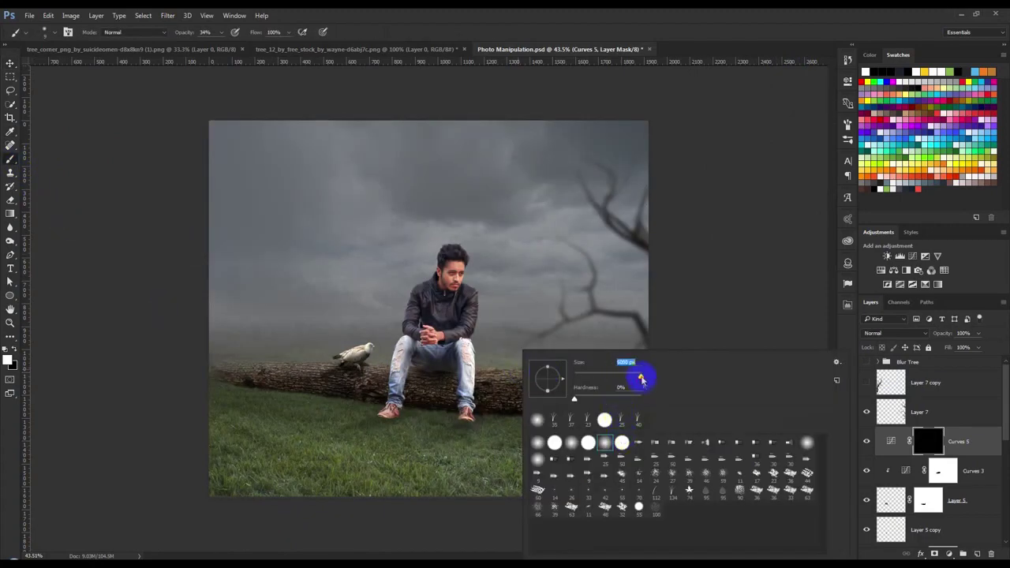
pyautogui.click(636, 49)
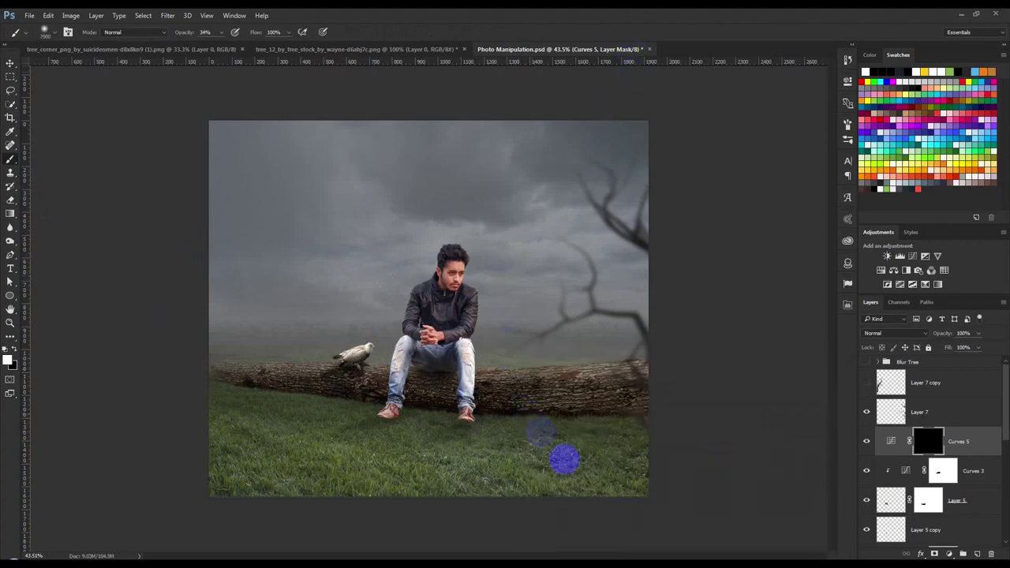
pyautogui.moveTo(675, 532); pyautogui.dragTo(170, 531)
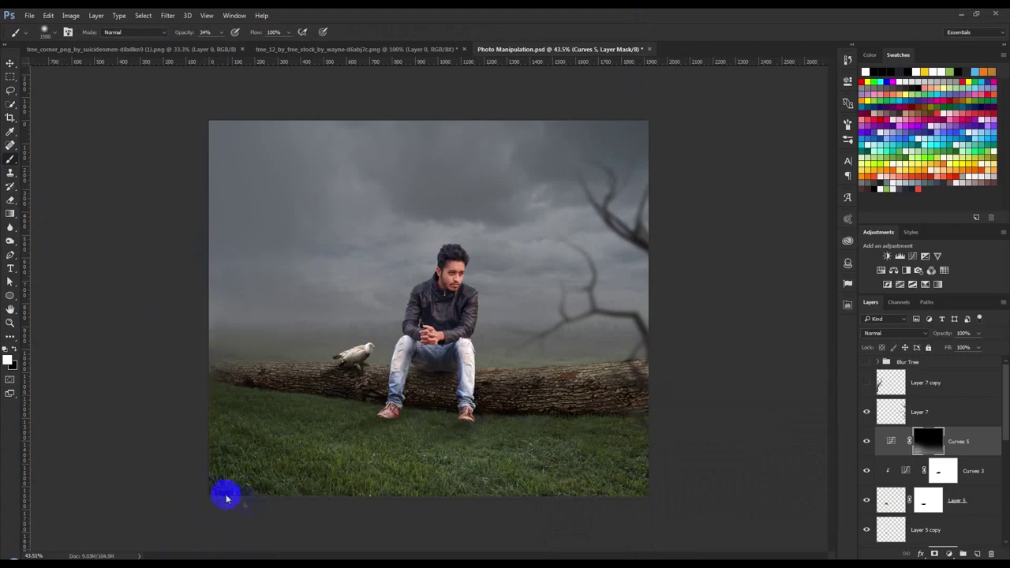
pyautogui.moveTo(224, 497); pyautogui.dragTo(618, 549)
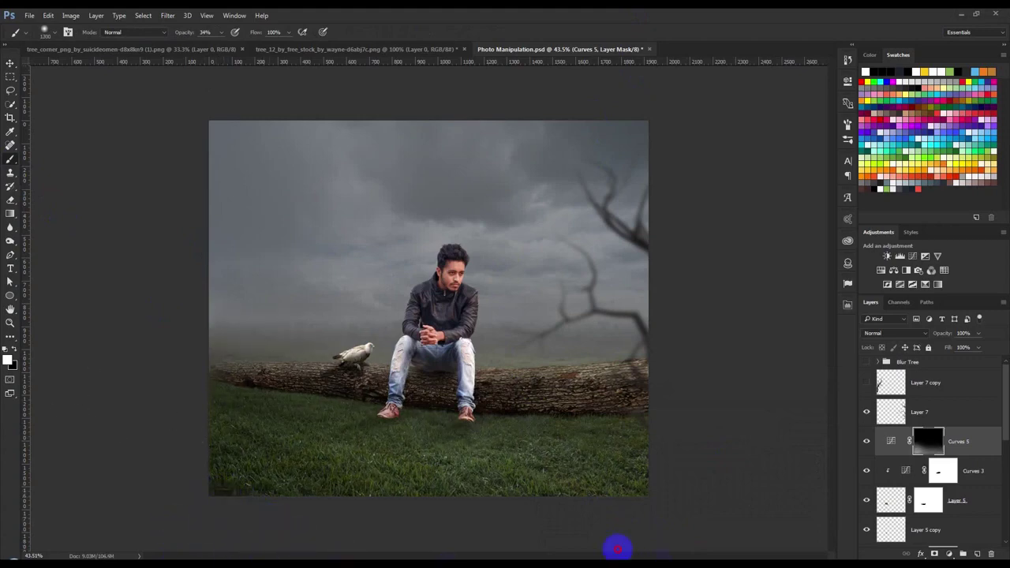
pyautogui.moveTo(228, 494); pyautogui.dragTo(600, 540)
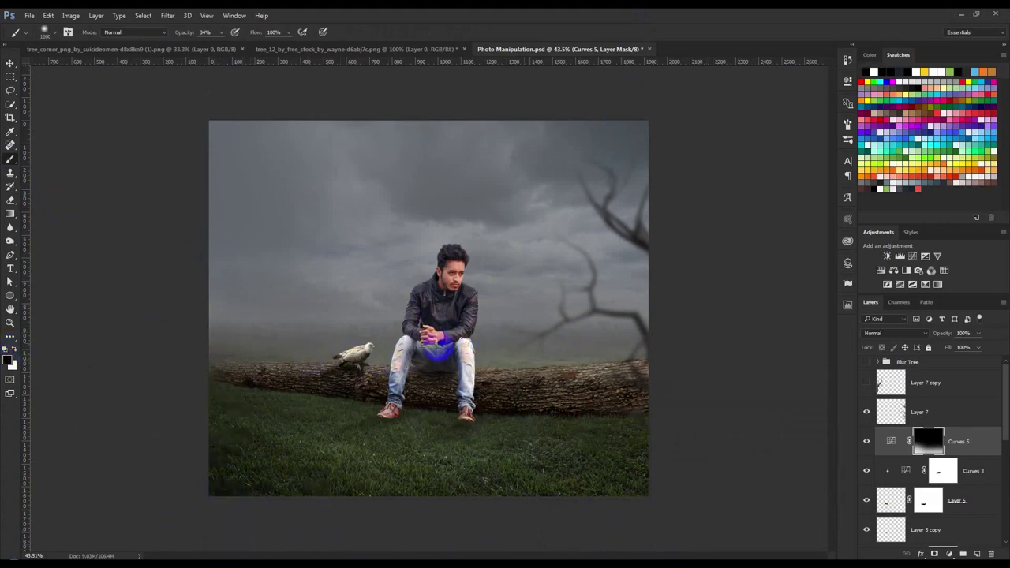
pyautogui.click(869, 386)
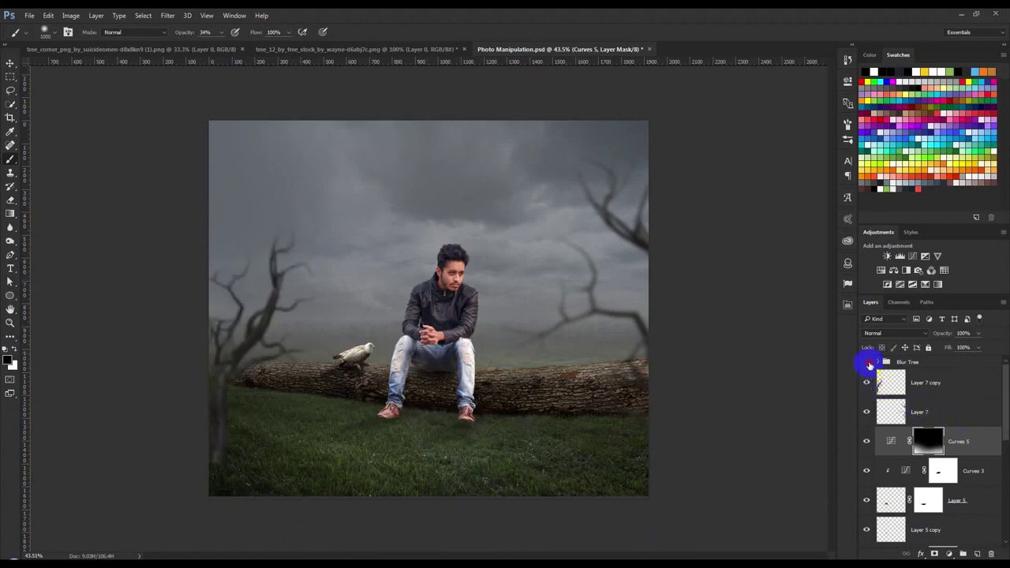
# Show the Blur Tree group again and move its left tree slightly lower.
pyautogui.click(868, 364)
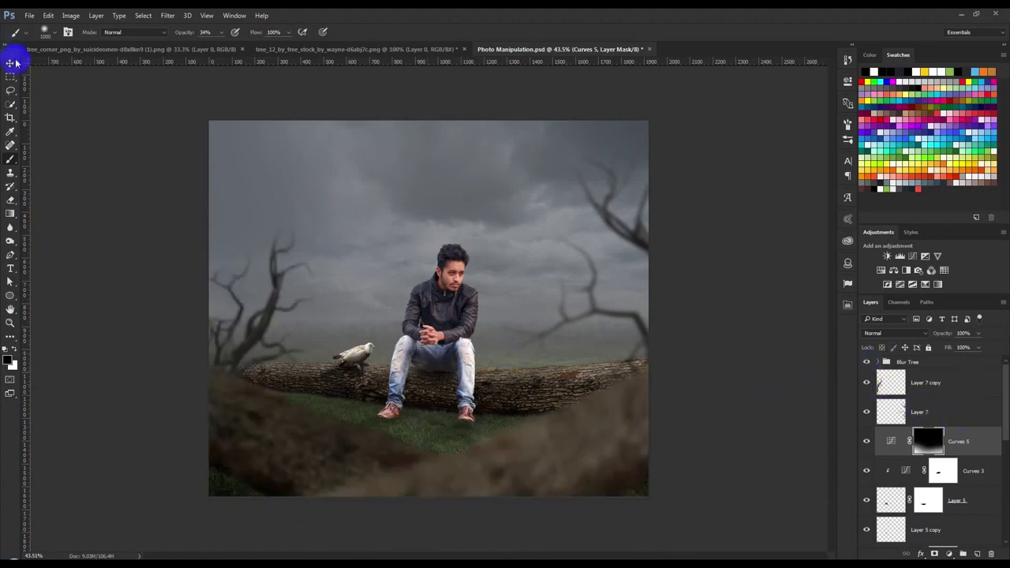
pyautogui.click(11, 63)
pyautogui.click(929, 369)
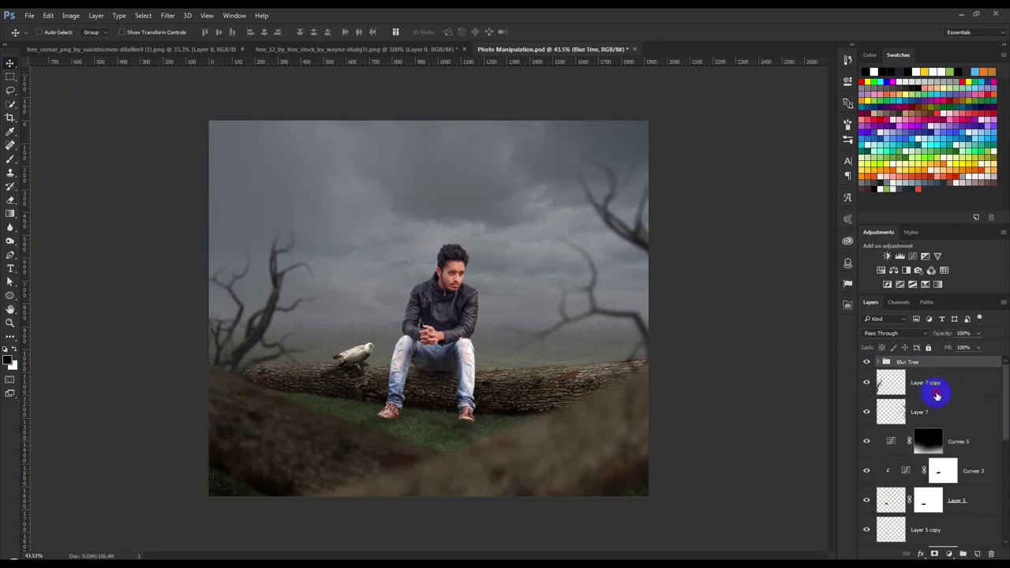
pyautogui.moveTo(763, 374); pyautogui.dragTo(769, 386)
pyautogui.click(922, 411)
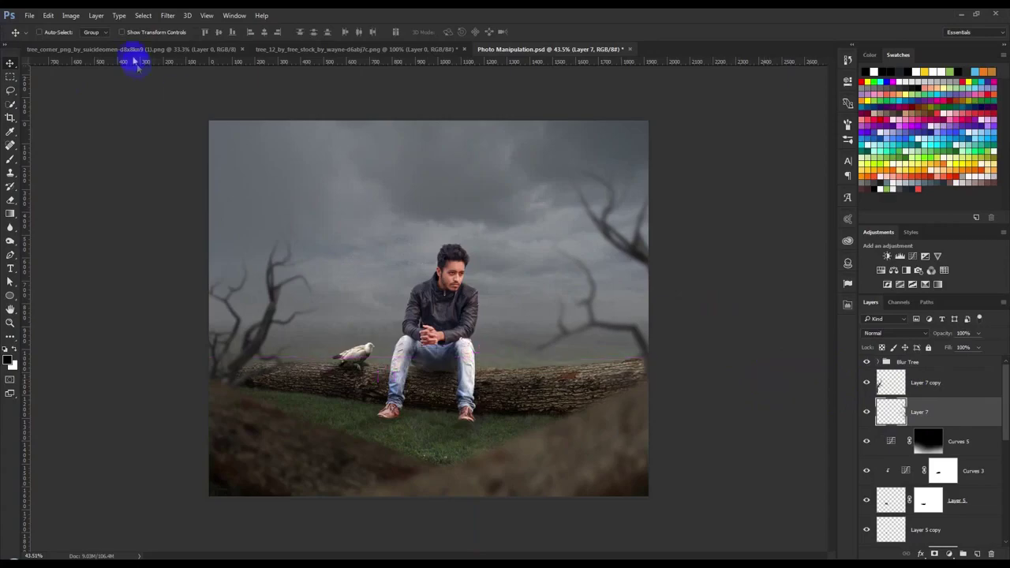
# Close the bare-tree source image unsaved and bring the leafy tree in below Layer 7.
pyautogui.click(271, 49)
pyautogui.click(464, 49)
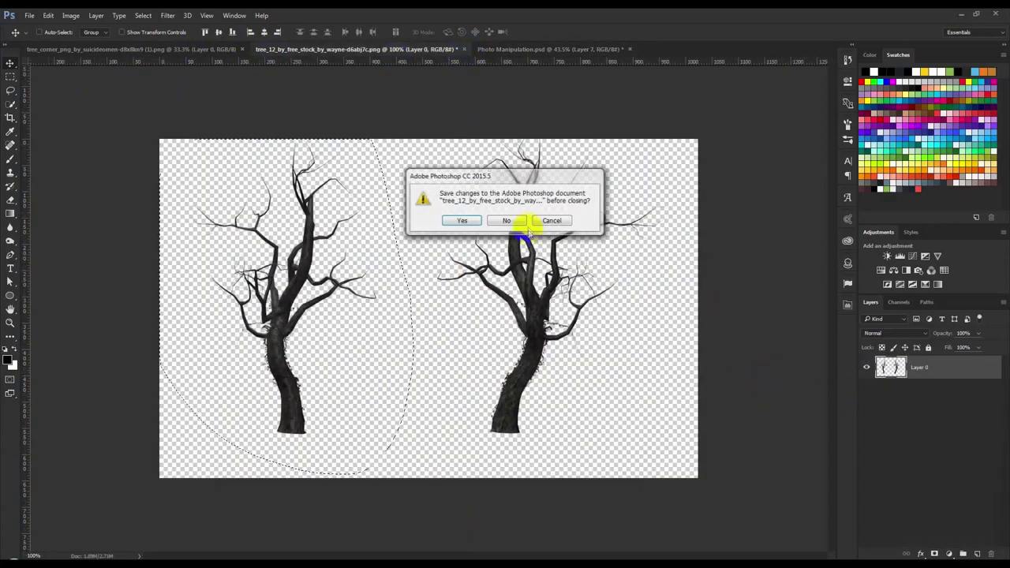
pyautogui.click(507, 220)
pyautogui.click(201, 49)
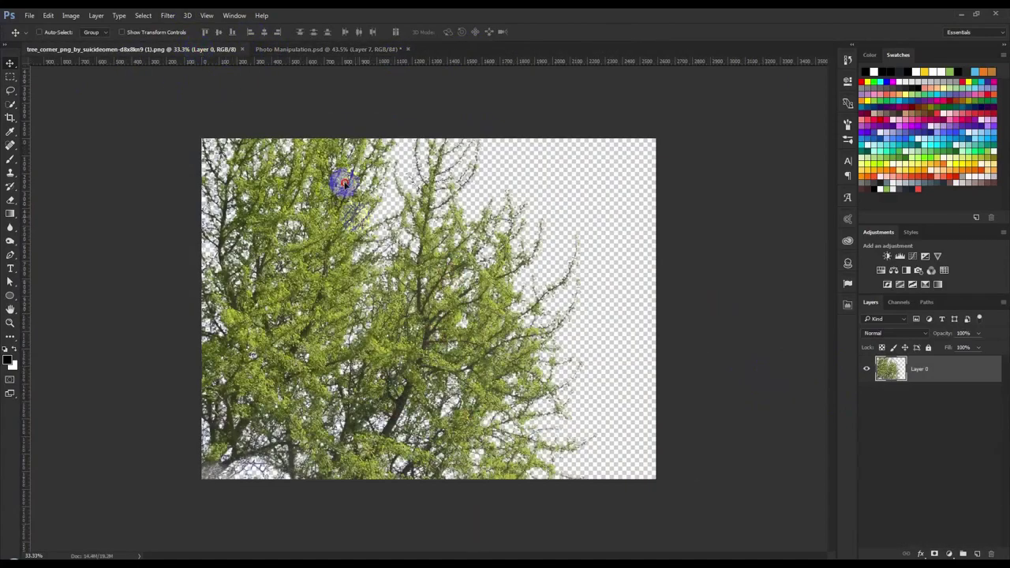
pyautogui.moveTo(344, 184); pyautogui.dragTo(398, 235)
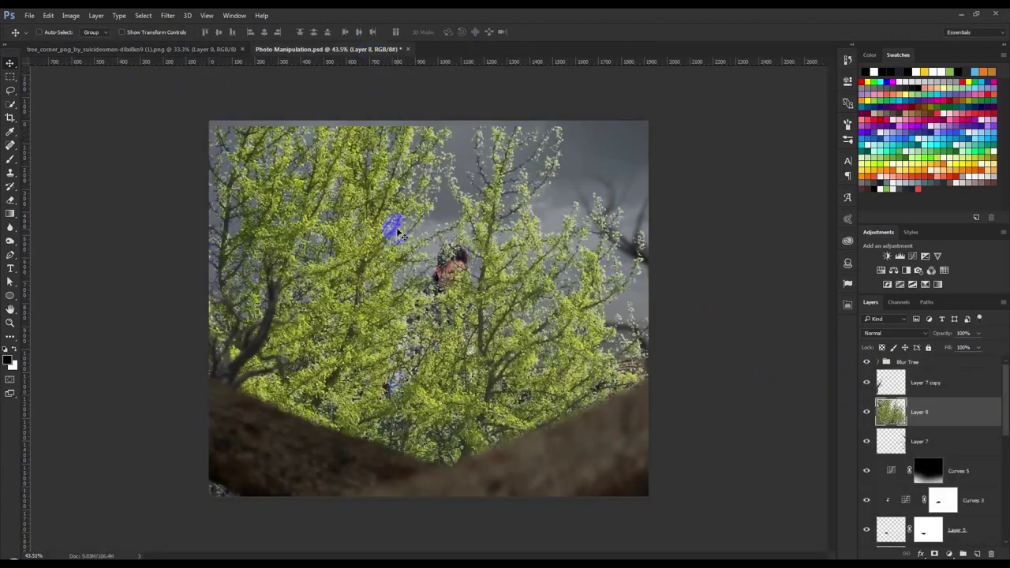
pyautogui.moveTo(921, 417); pyautogui.dragTo(919, 454)
# Scale the leafy tree down, tilt it about 15° and place it along the left edge.
pyautogui.hotkey('ctrl', 't')
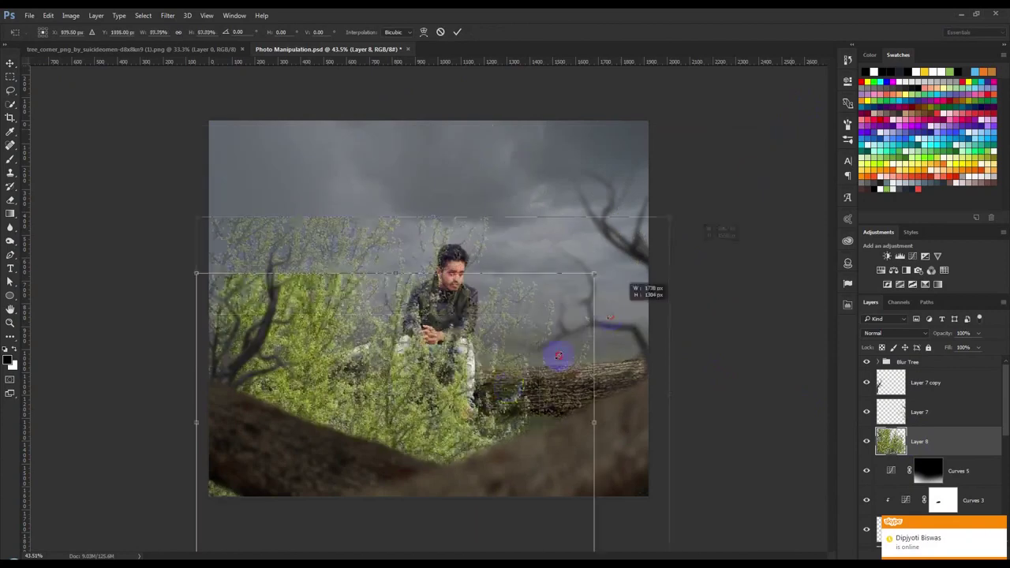
pyautogui.moveTo(791, 128); pyautogui.dragTo(473, 361)
pyautogui.moveTo(406, 405); pyautogui.dragTo(338, 304)
pyautogui.moveTo(429, 293); pyautogui.dragTo(542, 426)
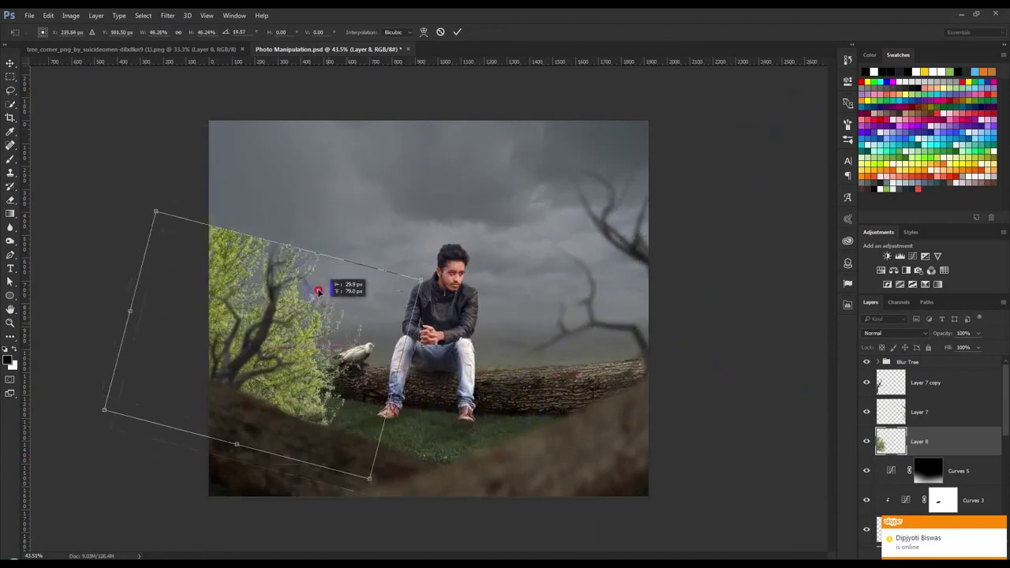
pyautogui.moveTo(328, 310); pyautogui.dragTo(318, 277)
pyautogui.moveTo(307, 269); pyautogui.dragTo(271, 270)
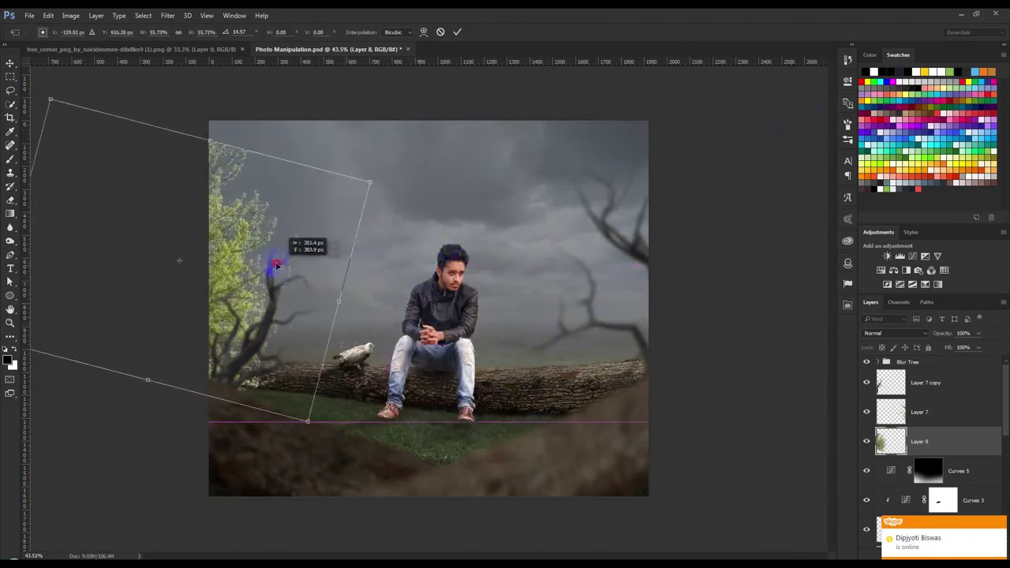
pyautogui.moveTo(293, 418); pyautogui.dragTo(323, 431)
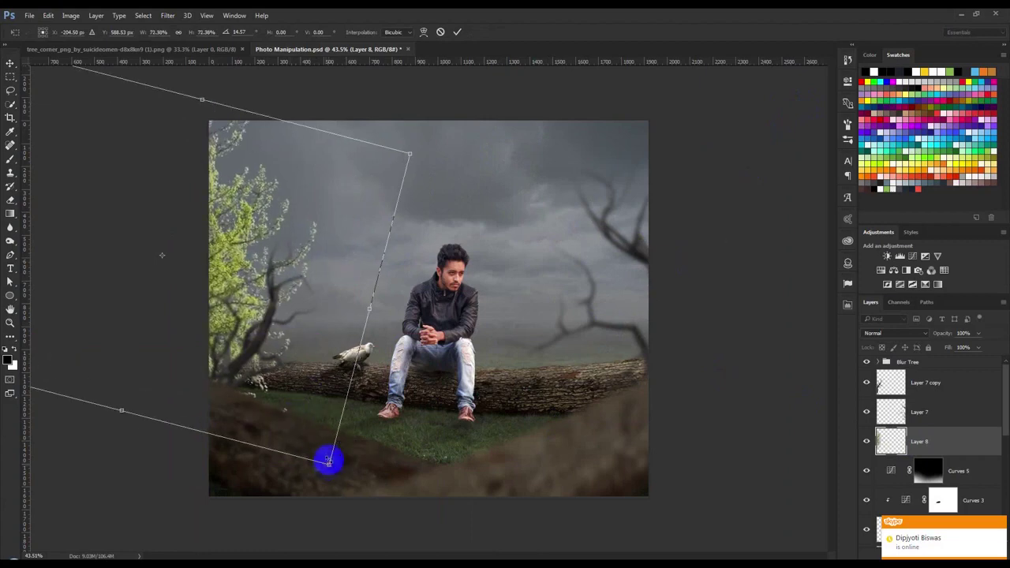
pyautogui.press('Return')
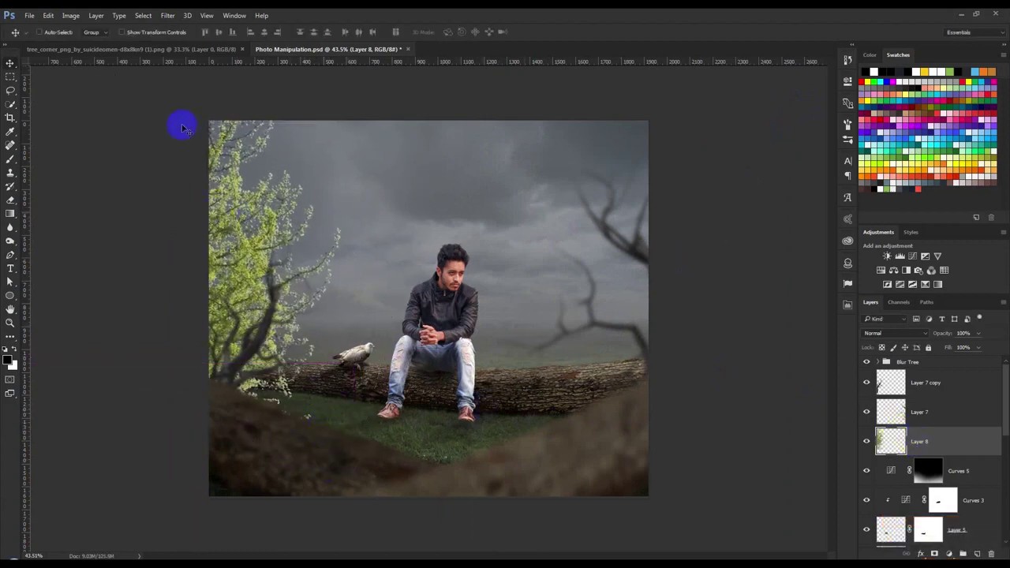
# Apply Hue/Saturation to the leafy tree with saturation -40 and lightness -62.
pyautogui.click(75, 17)
pyautogui.moveTo(87, 41)
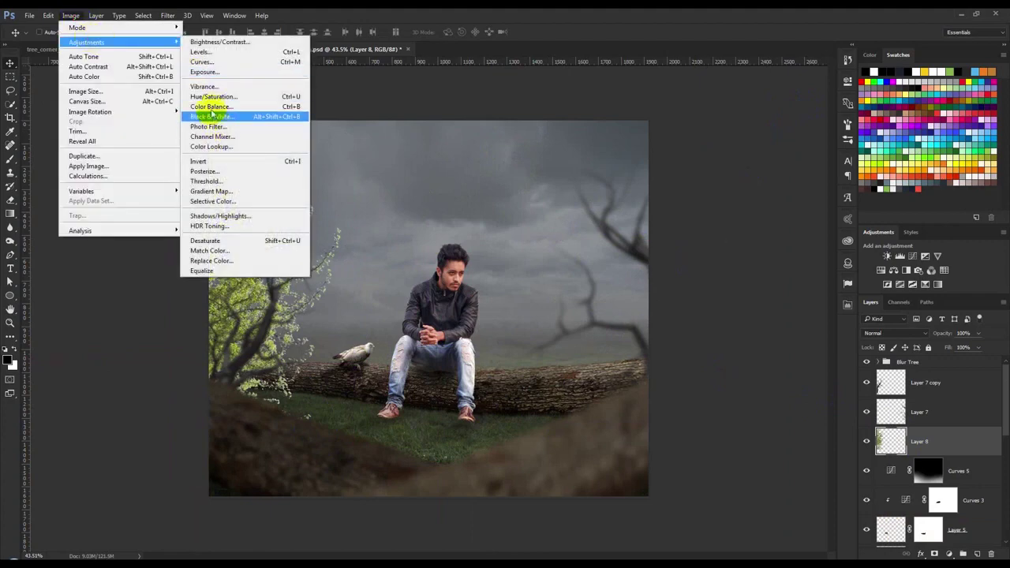
pyautogui.click(210, 98)
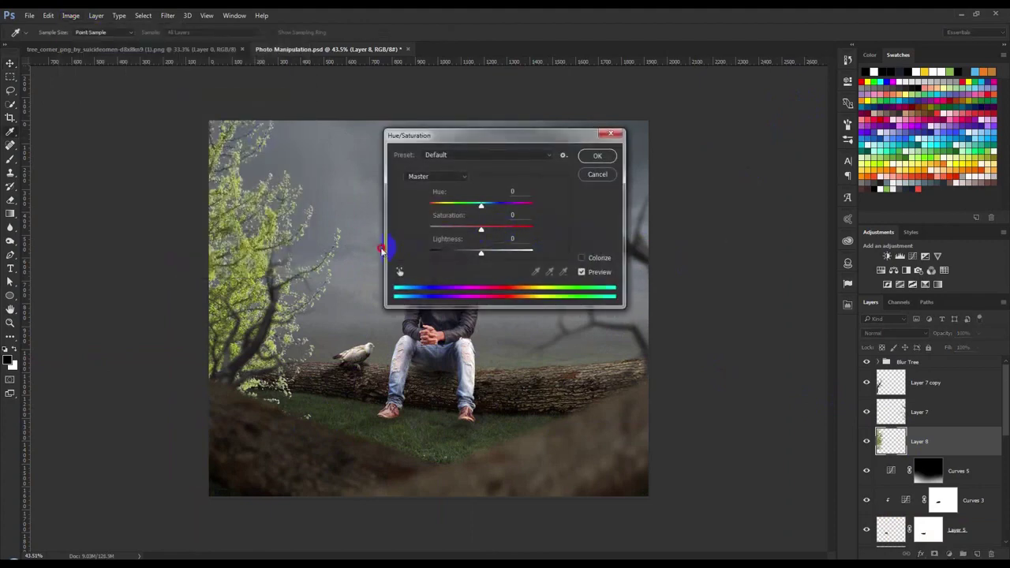
pyautogui.moveTo(457, 234); pyautogui.dragTo(466, 230)
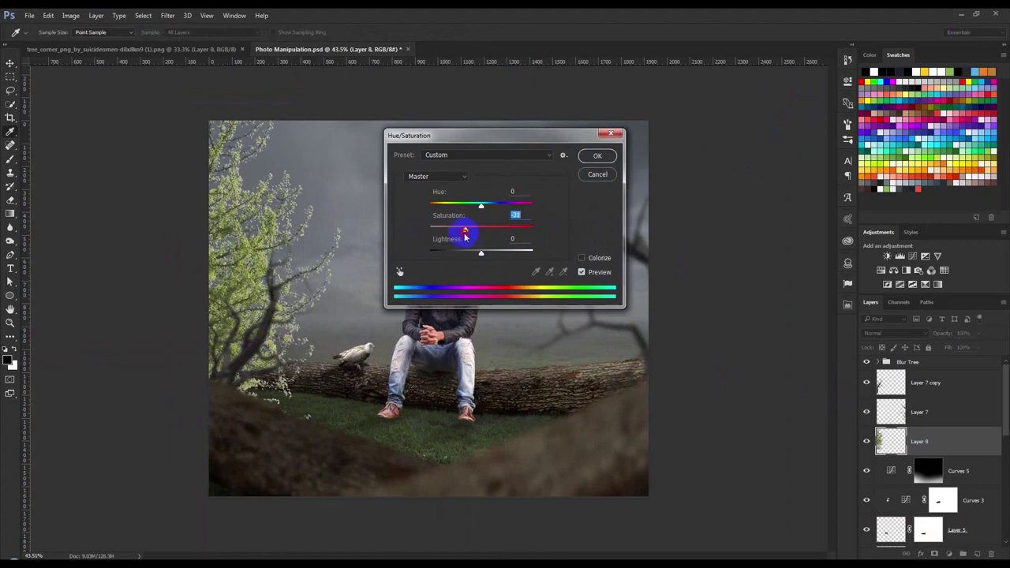
pyautogui.moveTo(482, 254); pyautogui.dragTo(443, 263)
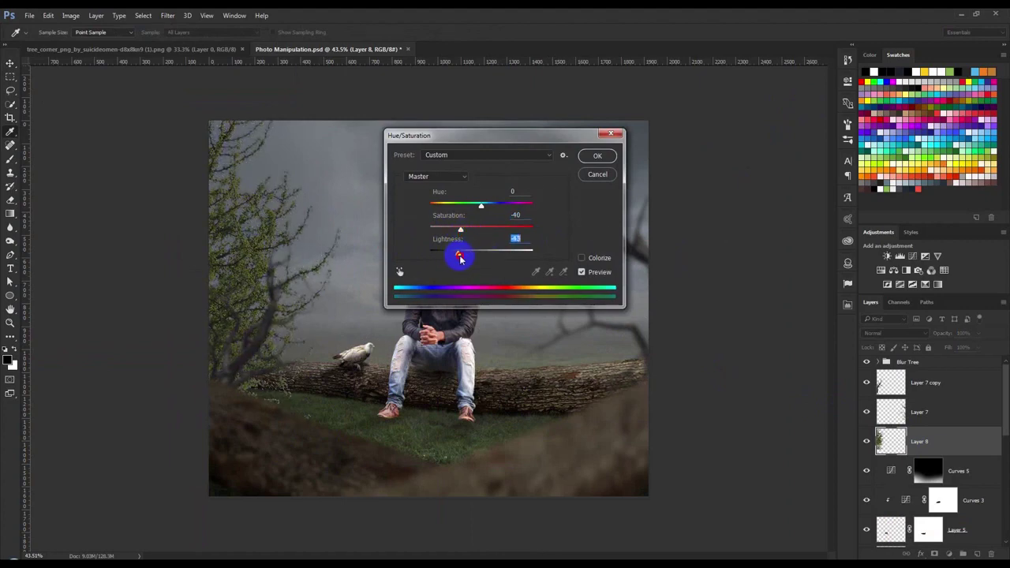
pyautogui.moveTo(443, 263); pyautogui.dragTo(450, 262)
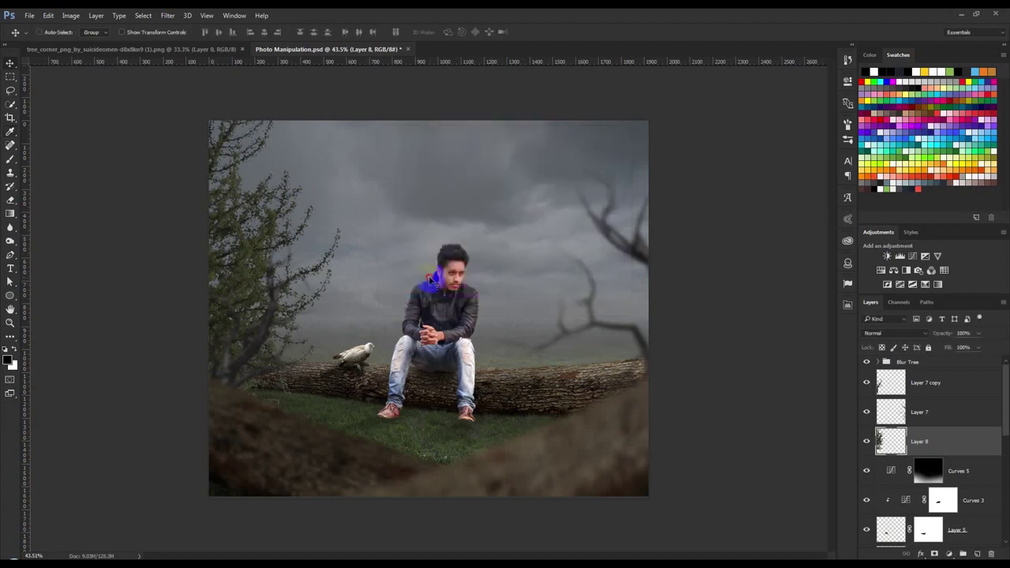
pyautogui.click(150, 15)
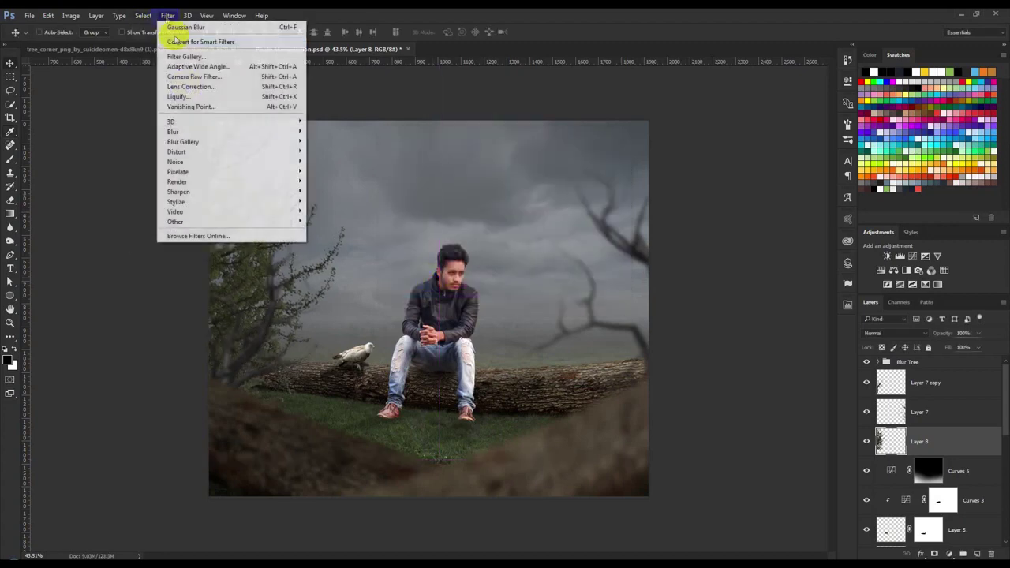
# Apply a 2.7 px Gaussian blur to the leafy tree layer.
pyautogui.moveTo(173, 132)
pyautogui.click(335, 172)
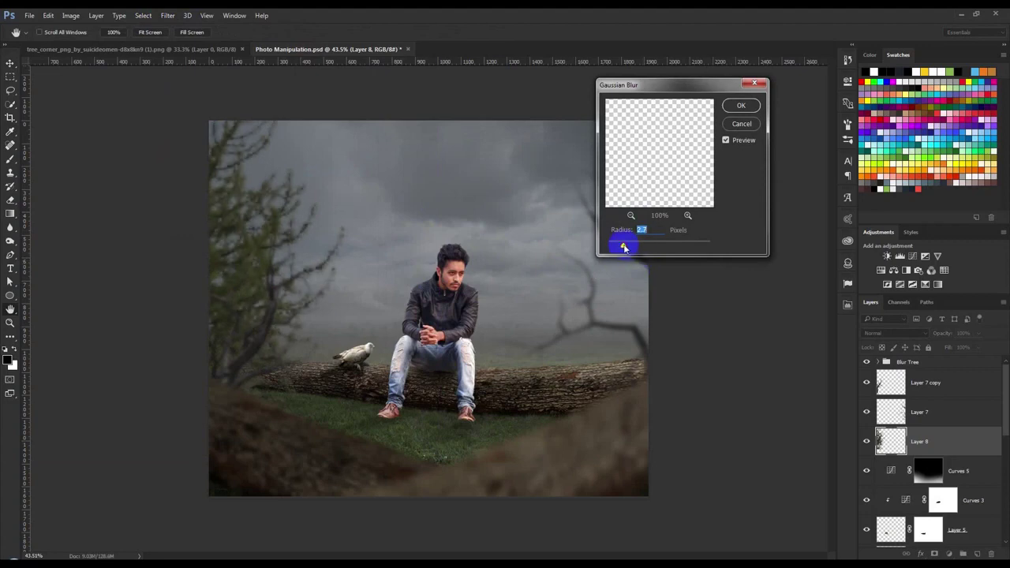
pyautogui.click(426, 257)
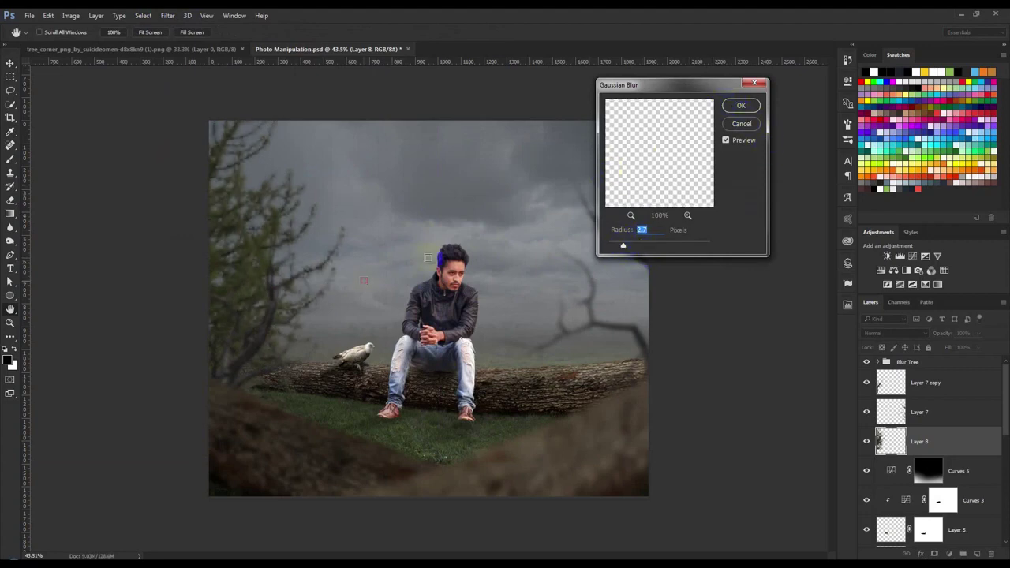
pyautogui.click(753, 111)
# Move the tree up into the top-left corner and begin rotating it about 27°.
pyautogui.press('v')
pyautogui.moveTo(365, 255); pyautogui.dragTo(327, 102)
pyautogui.hotkey('ctrl', 't')
pyautogui.moveTo(444, 218); pyautogui.dragTo(257, 123)
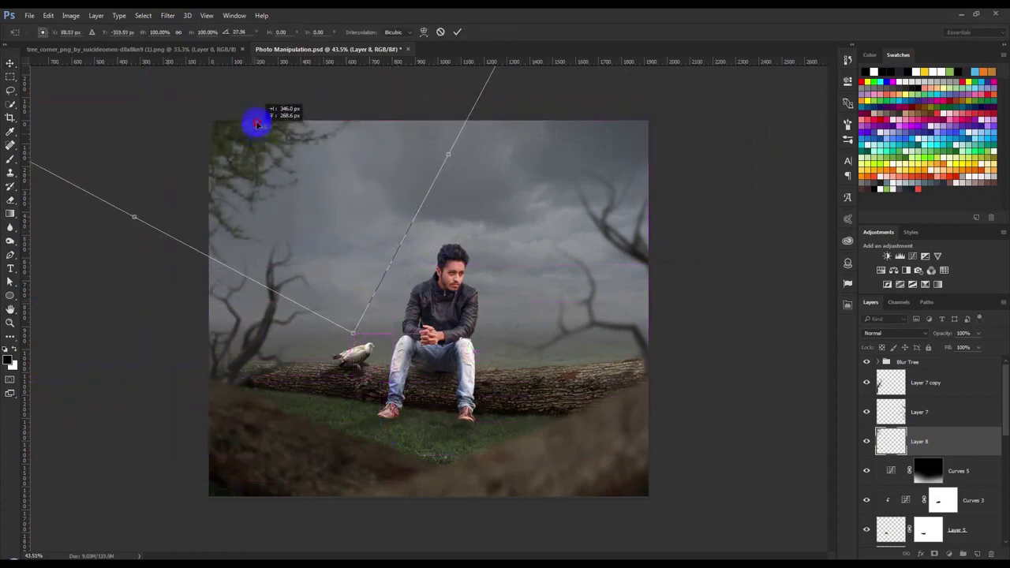
# Commit the tree's placement, then duplicate it and flip the copy vertically.
pyautogui.moveTo(273, 166); pyautogui.dragTo(444, 192)
pyautogui.press('Return')
pyautogui.hotkey('ctrl', 't')
pyautogui.rightClick(447, 195)
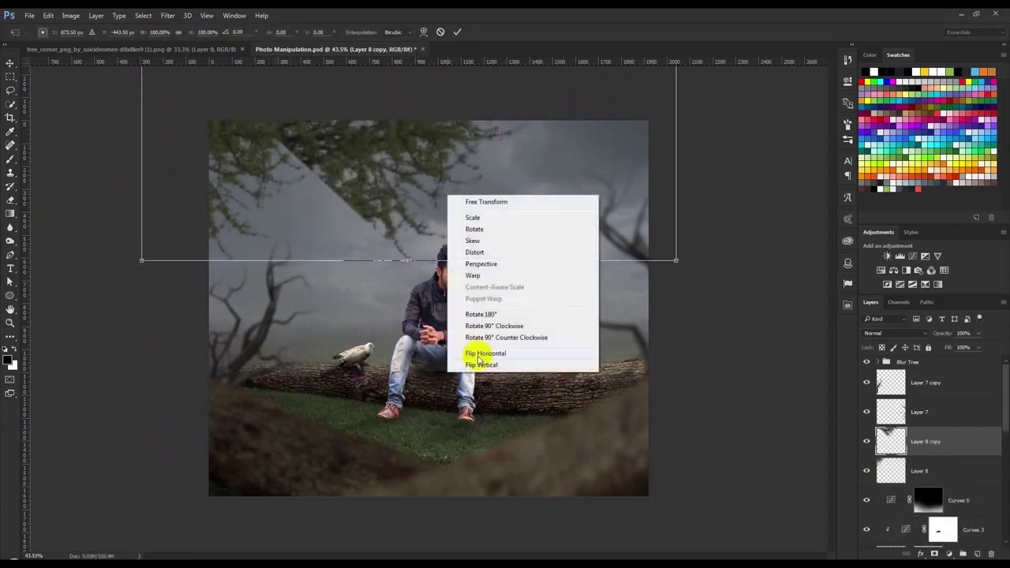
pyautogui.click(478, 366)
# Shrink, rotate and position the flipped tree copy along the right edge.
pyautogui.moveTo(676, 260); pyautogui.dragTo(783, 350)
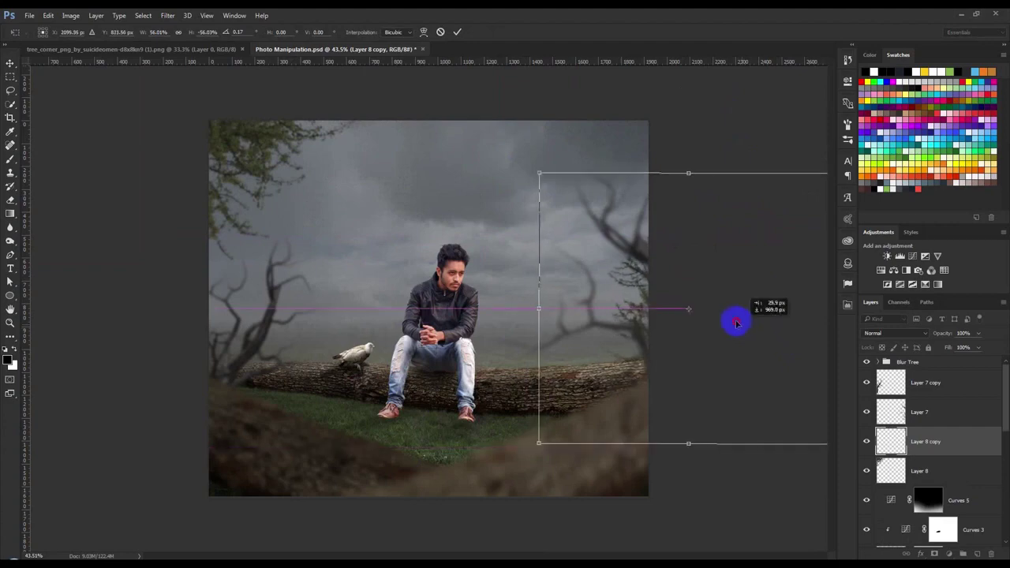
pyautogui.moveTo(784, 351); pyautogui.dragTo(728, 304)
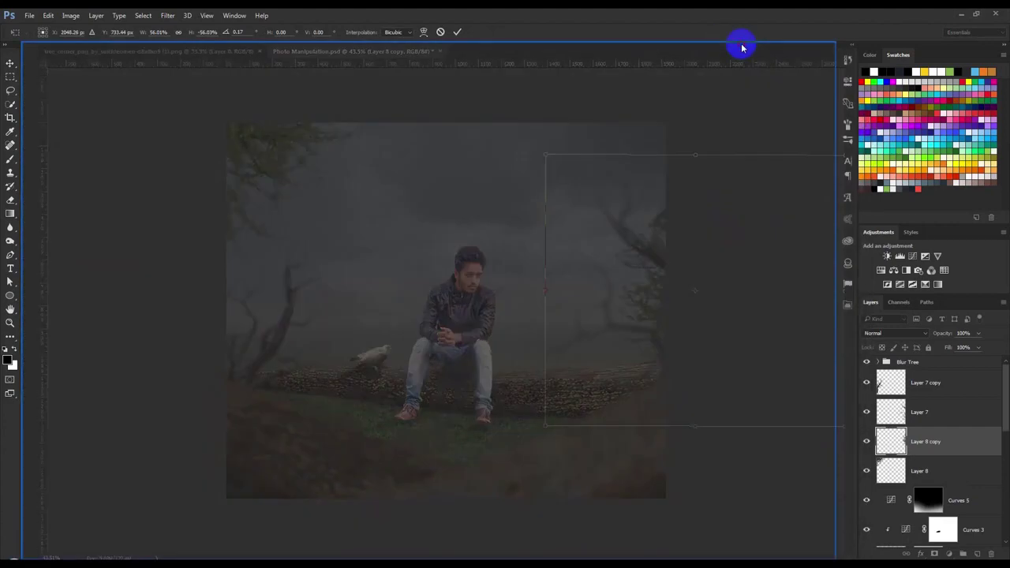
pyautogui.moveTo(726, 110); pyautogui.dragTo(699, 273)
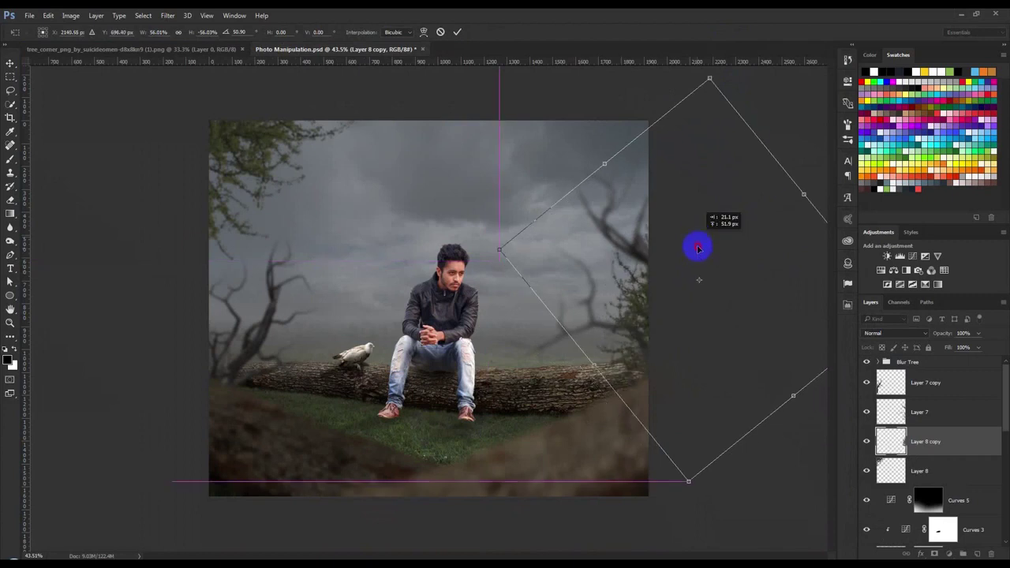
pyautogui.moveTo(699, 273); pyautogui.dragTo(704, 281)
pyautogui.moveTo(734, 141); pyautogui.dragTo(748, 113)
pyautogui.moveTo(700, 265); pyautogui.dragTo(688, 260)
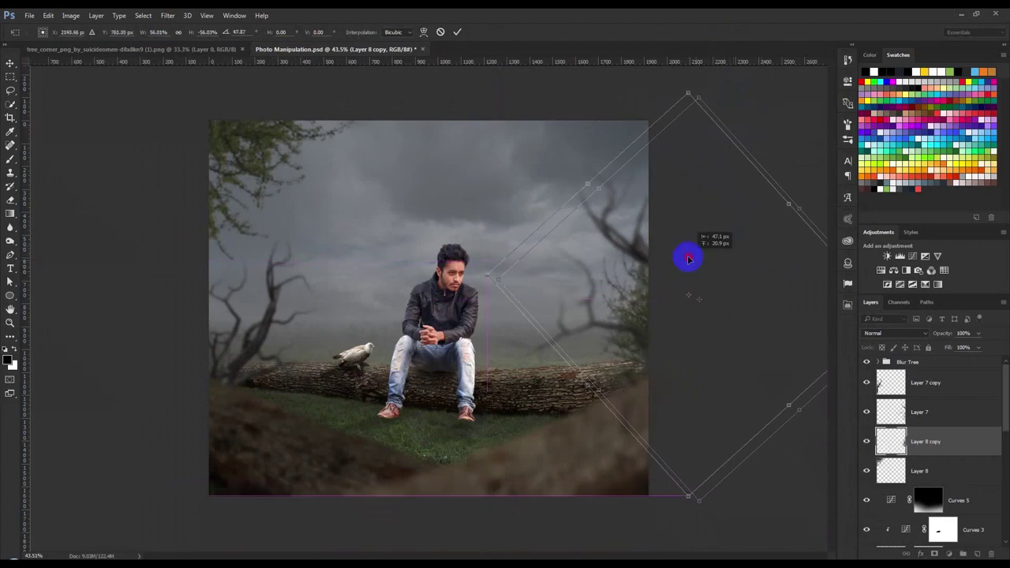
pyautogui.press('Return')
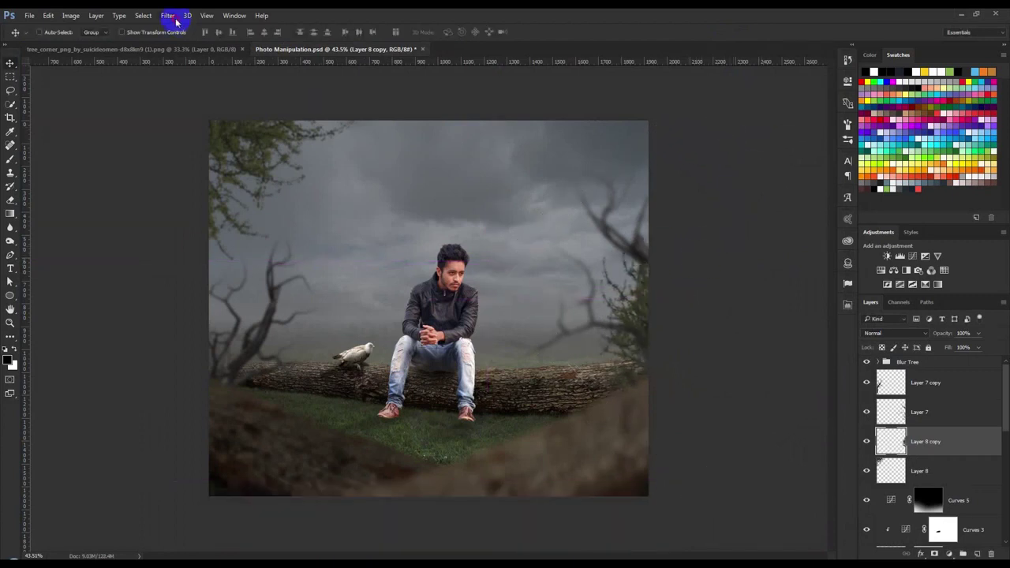
# Give the tree copy a 3.2 px Gaussian blur and settle it at the right edge.
pyautogui.click(175, 17)
pyautogui.click(328, 171)
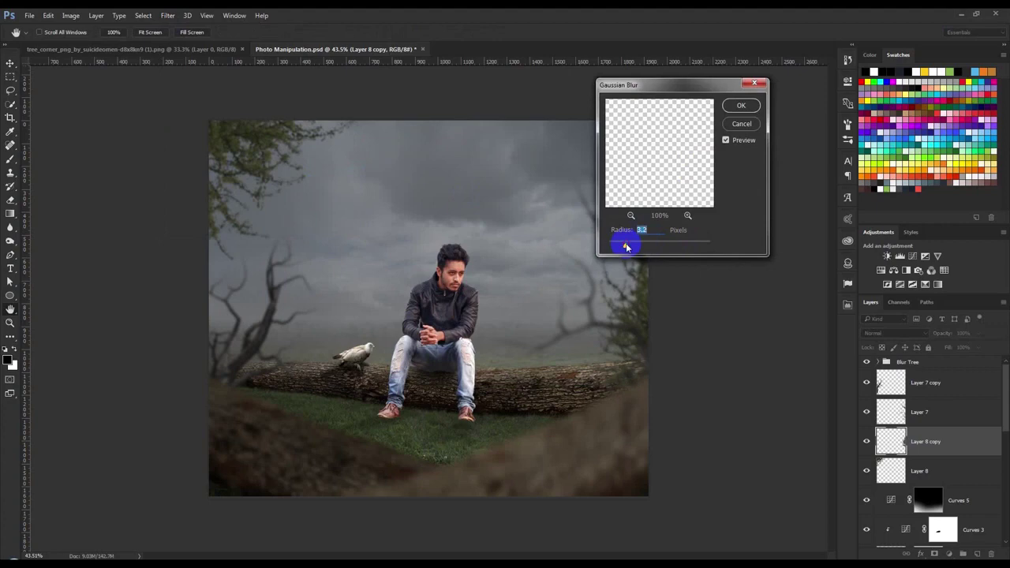
pyautogui.click(740, 106)
pyautogui.press('v')
pyautogui.moveTo(687, 214); pyautogui.dragTo(713, 135)
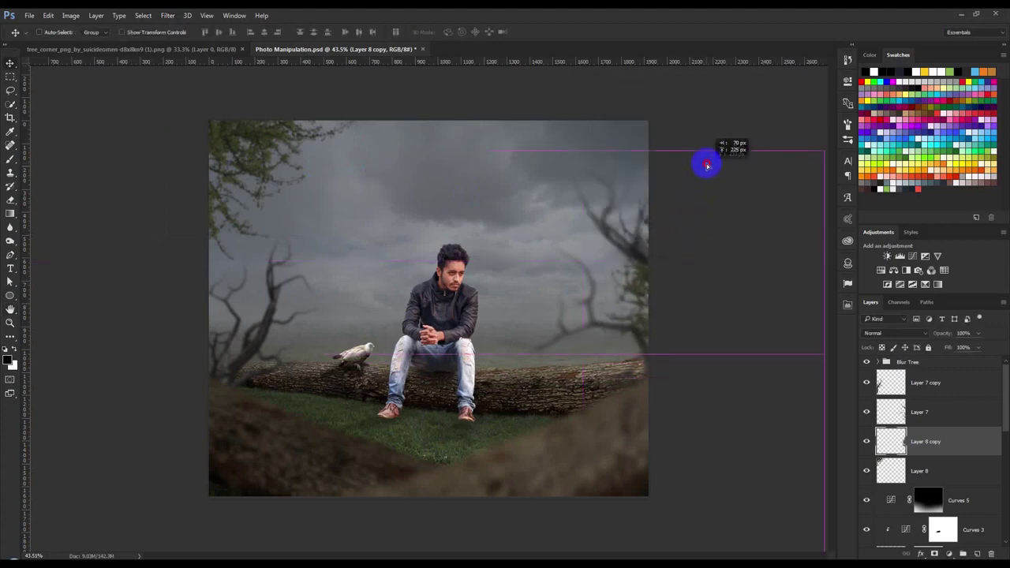
pyautogui.moveTo(713, 136); pyautogui.dragTo(687, 150)
# Rotate the tree copy slightly counter-clockwise, then select Layer 2.
pyautogui.hotkey('ctrl', 't')
pyautogui.moveTo(649, 113); pyautogui.dragTo(591, 99)
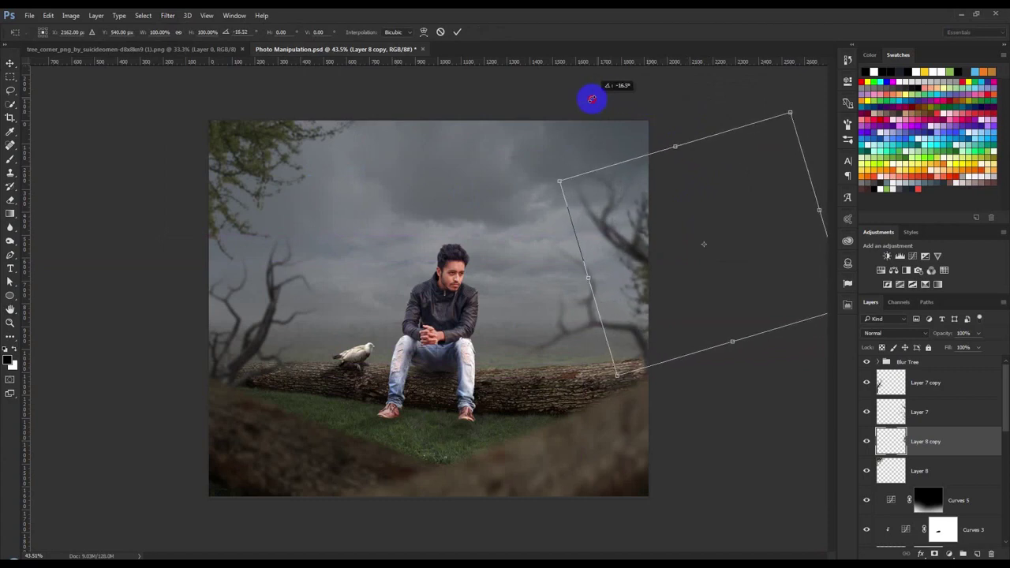
pyautogui.moveTo(697, 299); pyautogui.dragTo(692, 298)
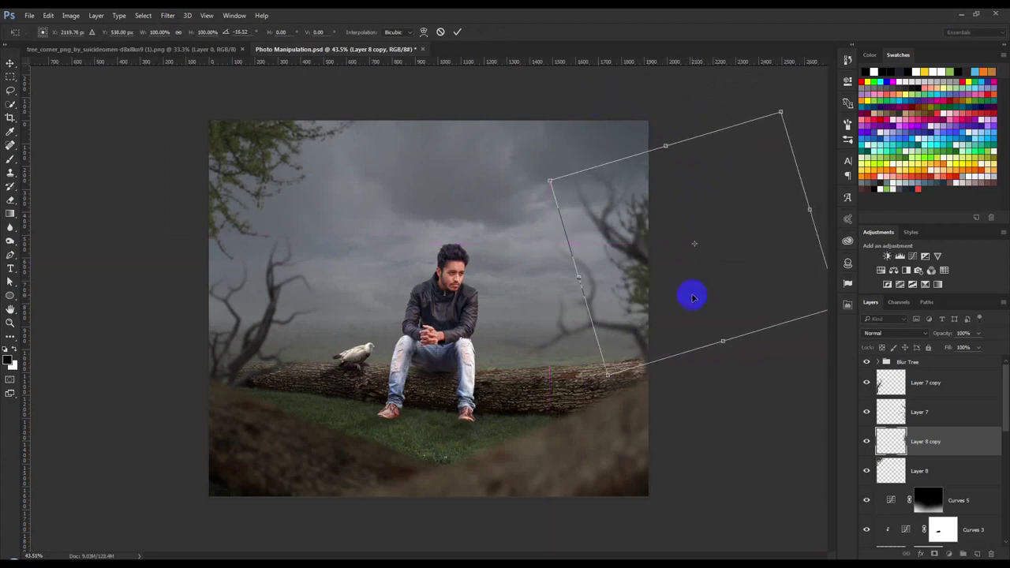
pyautogui.press('Return')
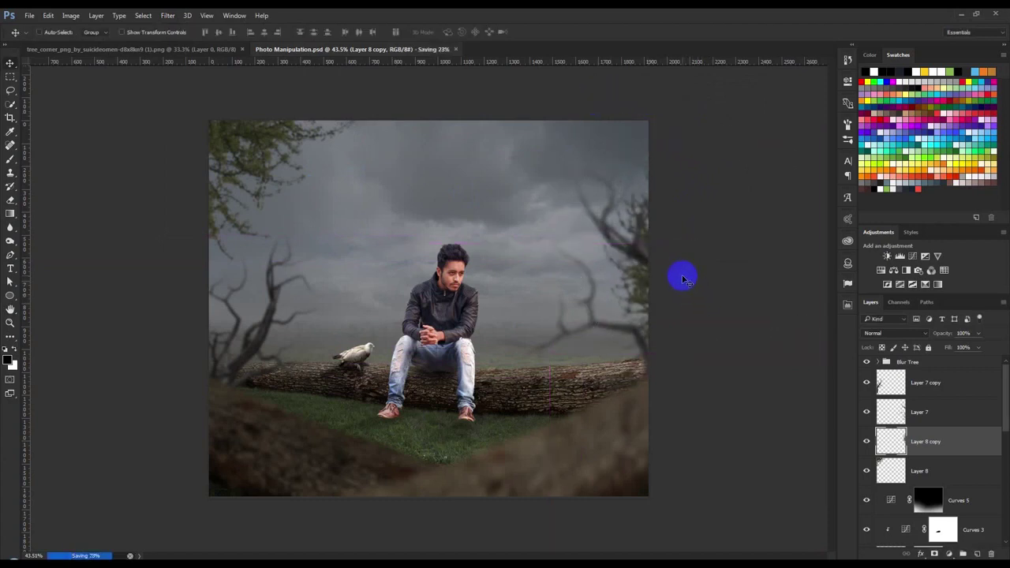
pyautogui.moveTo(1000, 428); pyautogui.dragTo(1001, 474)
pyautogui.click(960, 467)
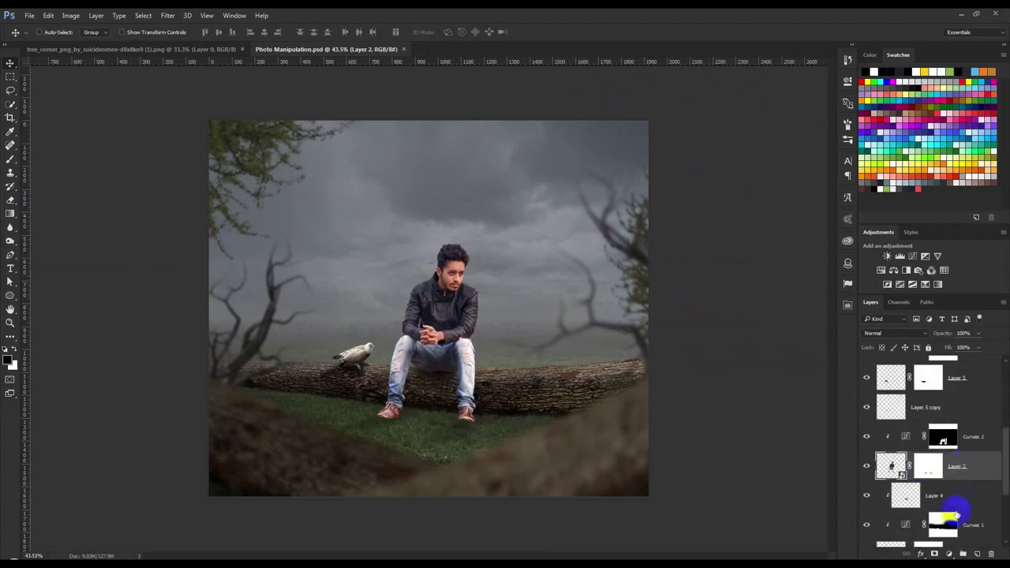
# Add a Hue/Saturation adjustment on Layer 2 with saturation lowered to -31.
pyautogui.click(948, 554)
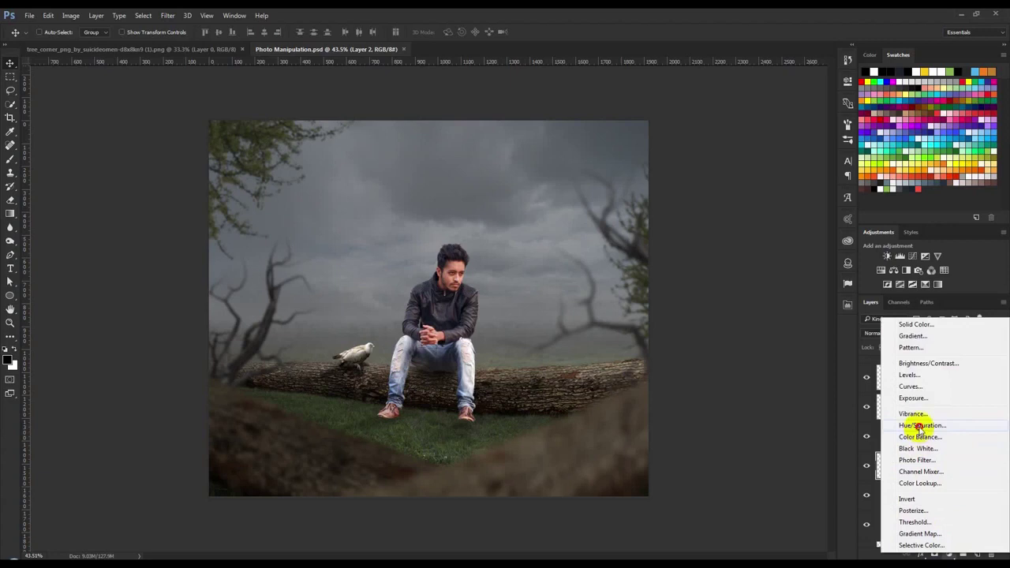
pyautogui.click(920, 426)
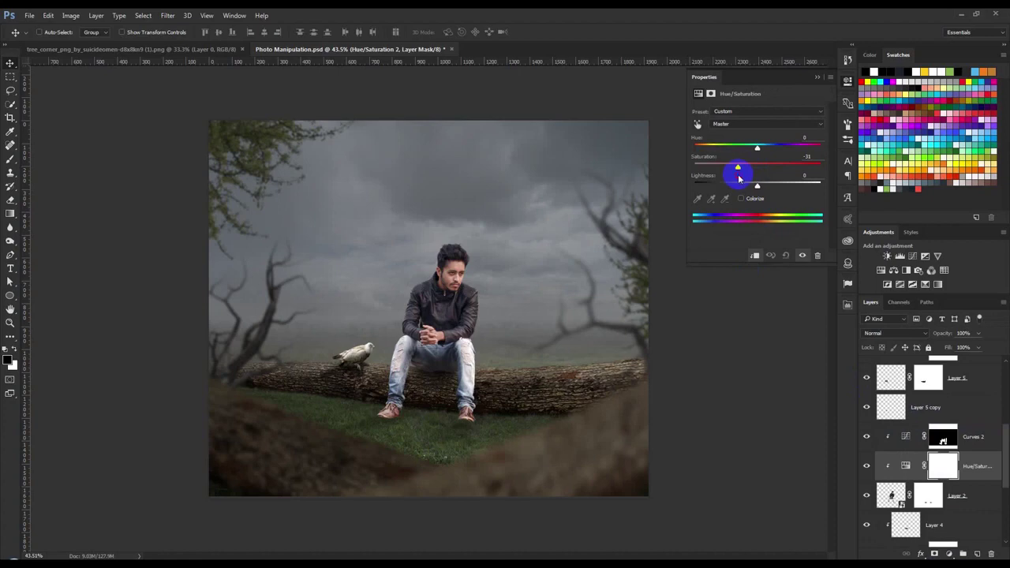
pyautogui.click(817, 79)
pyautogui.scroll(3)
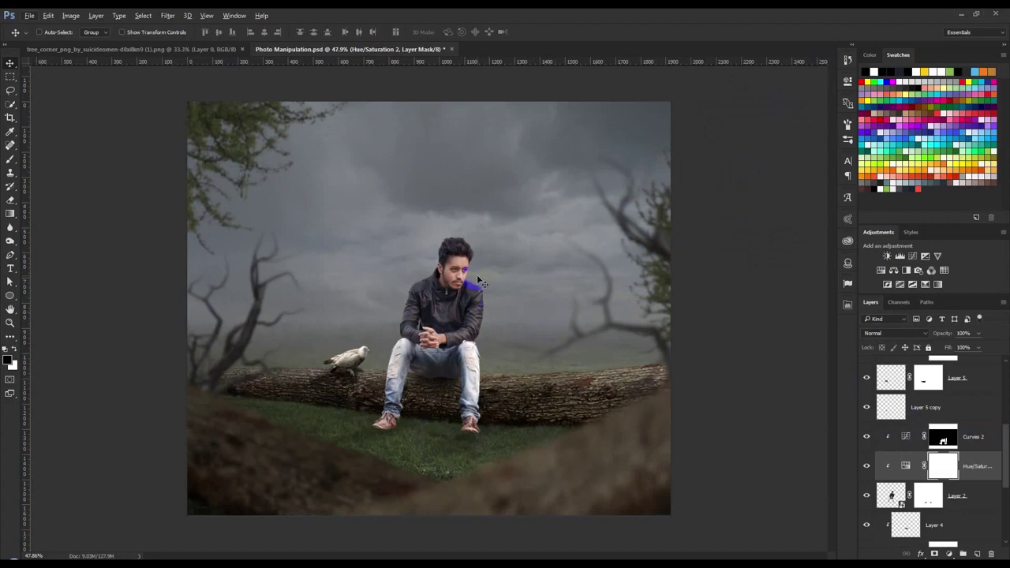
# Create a new empty Layer 9 just above the BG group.
pyautogui.scroll(-3)
pyautogui.scroll(-3)
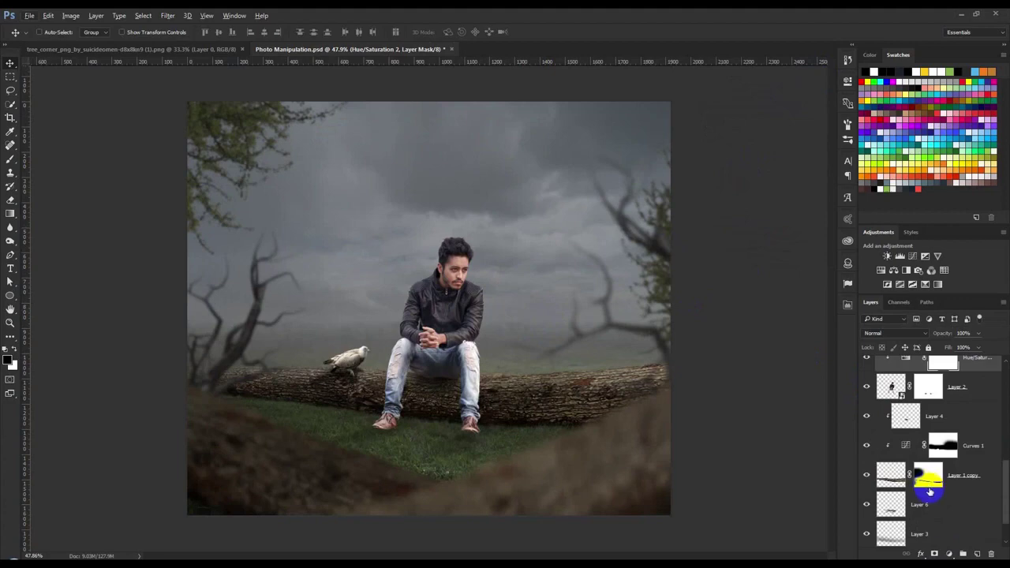
pyautogui.scroll(-3)
pyautogui.click(900, 497)
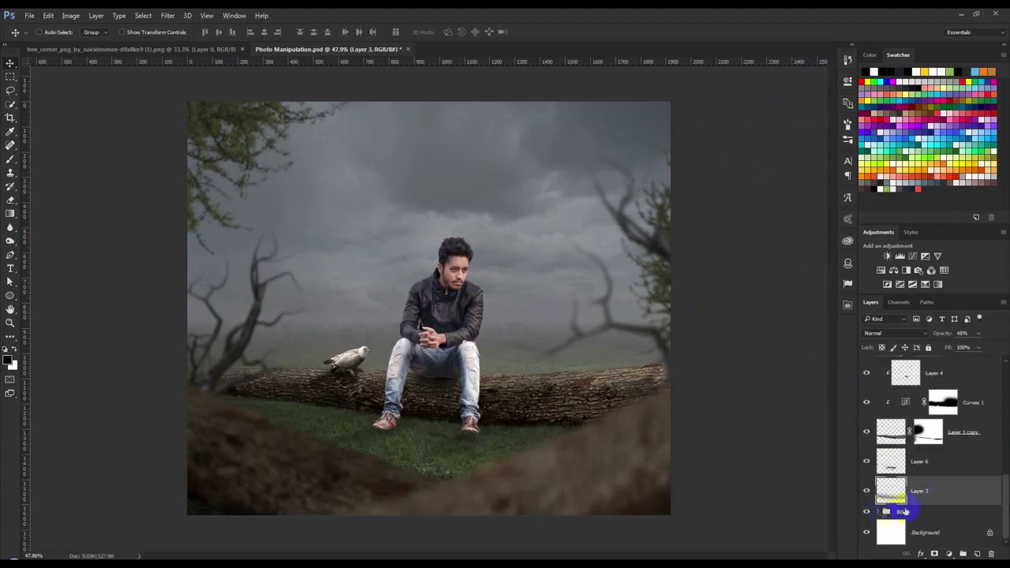
pyautogui.click(914, 511)
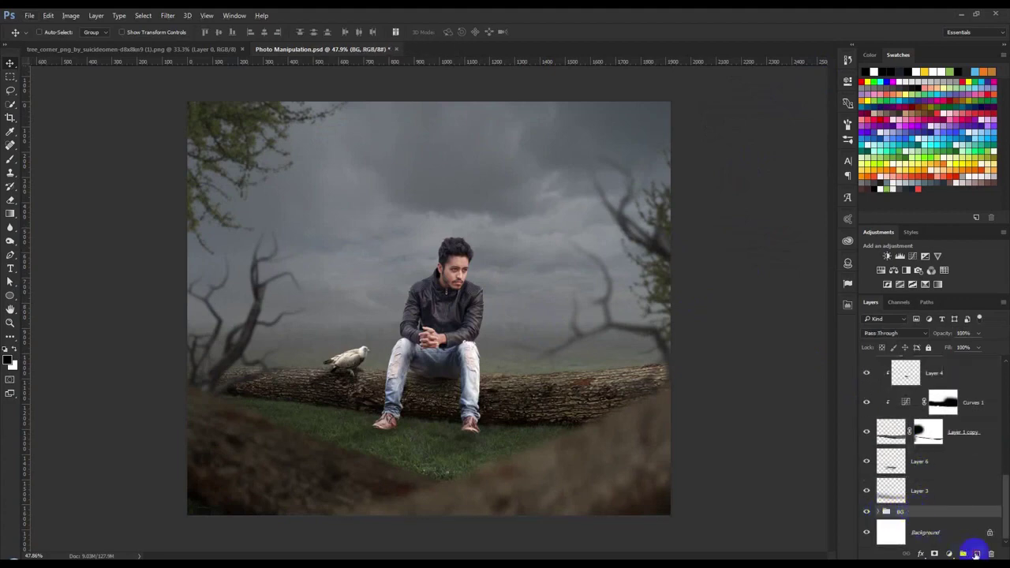
pyautogui.click(977, 554)
# Sample light grey #cacaca and paint soft fog strokes across the field and log.
pyautogui.click(11, 159)
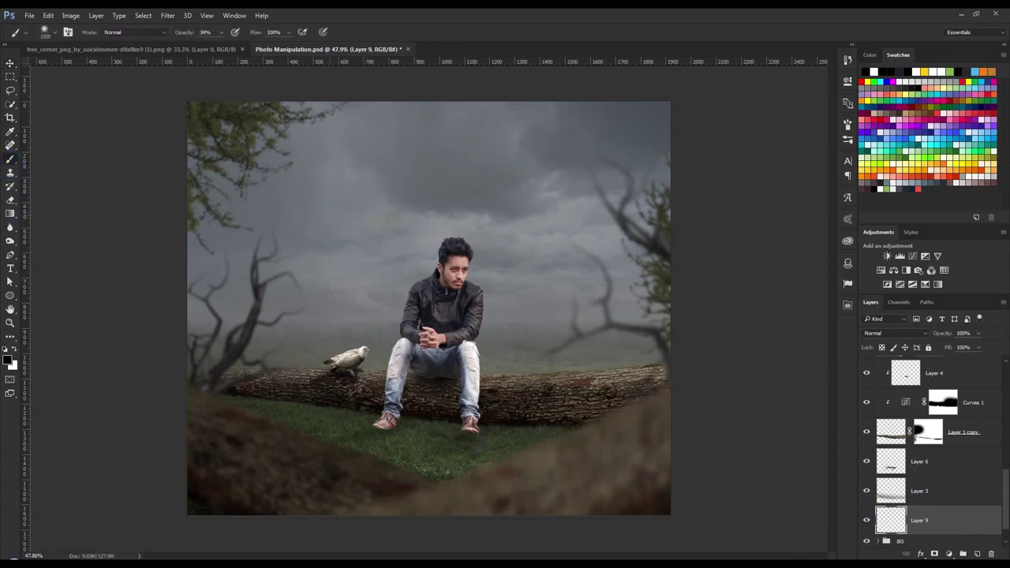
pyautogui.rightClick(465, 304)
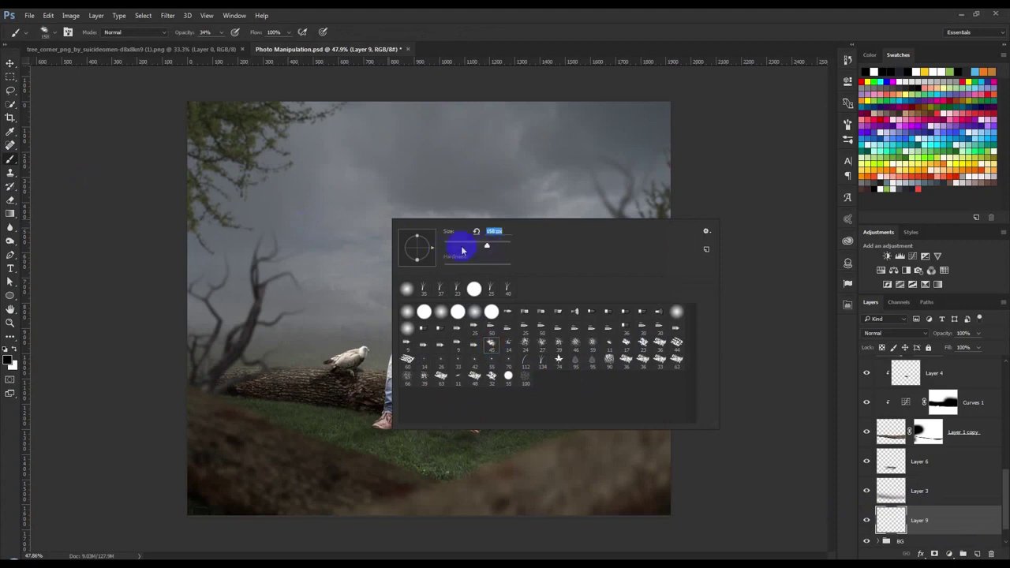
pyautogui.click(9, 361)
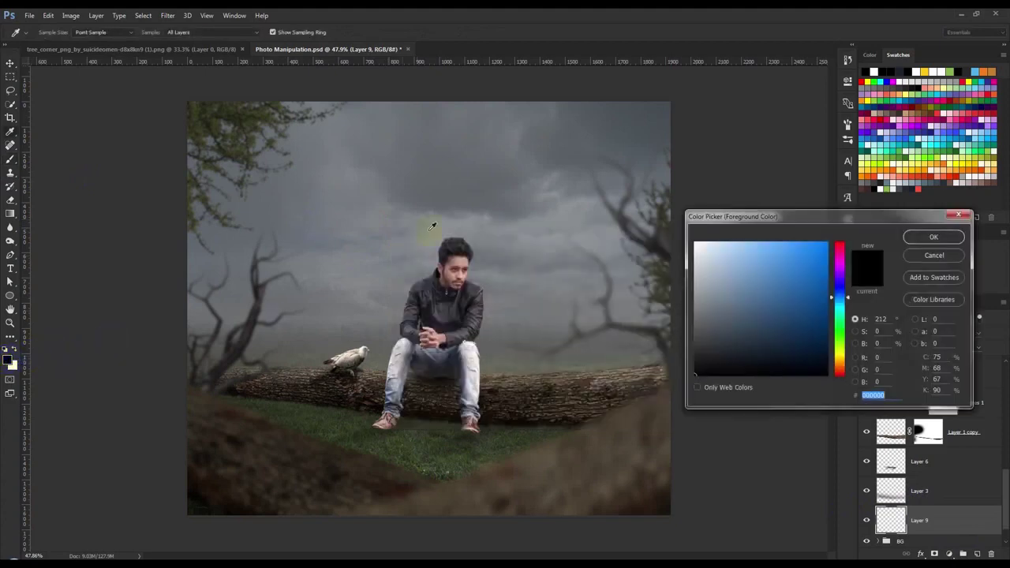
pyautogui.click(436, 229)
pyautogui.click(669, 270)
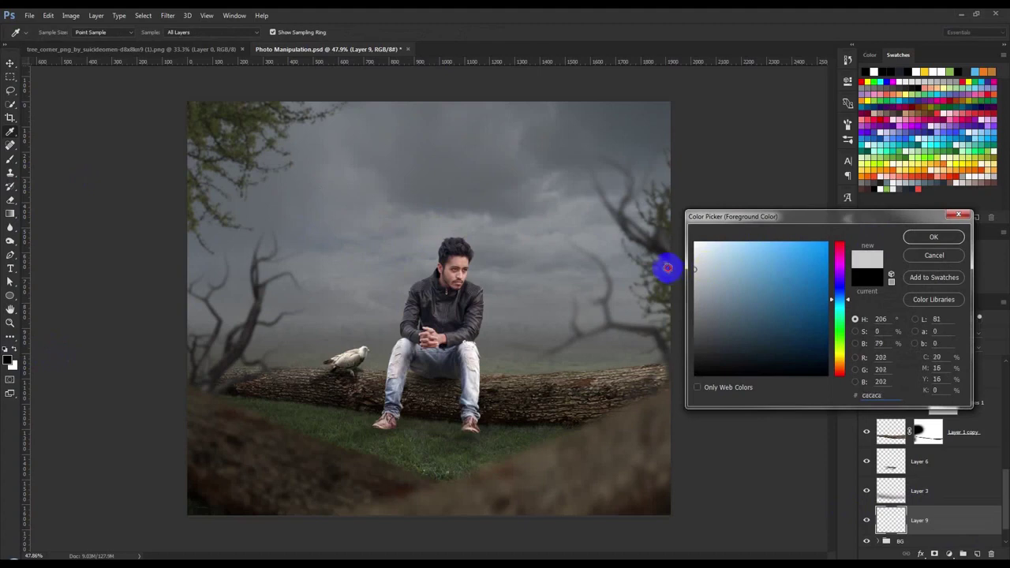
pyautogui.click(933, 237)
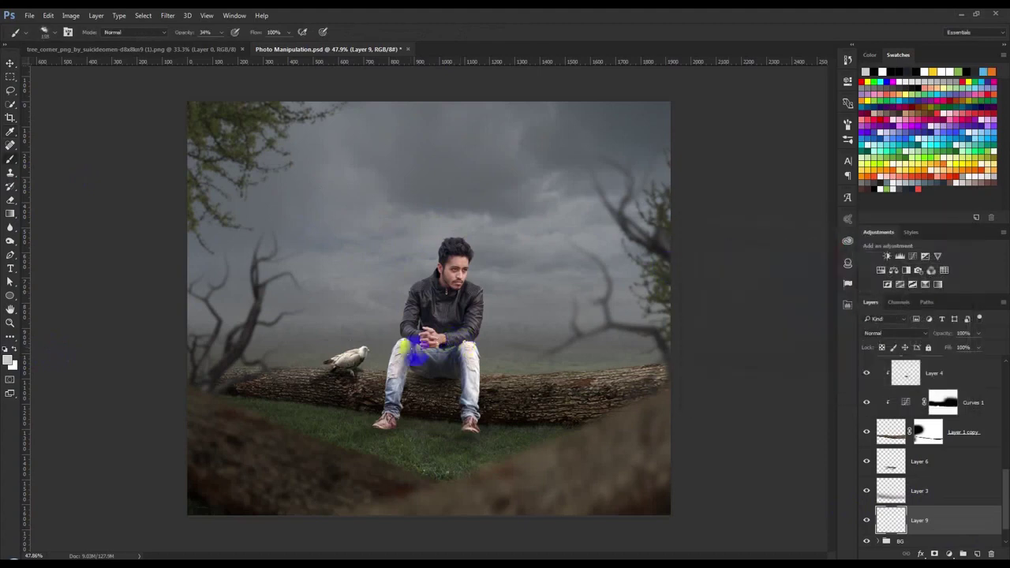
pyautogui.moveTo(251, 337); pyautogui.dragTo(514, 350)
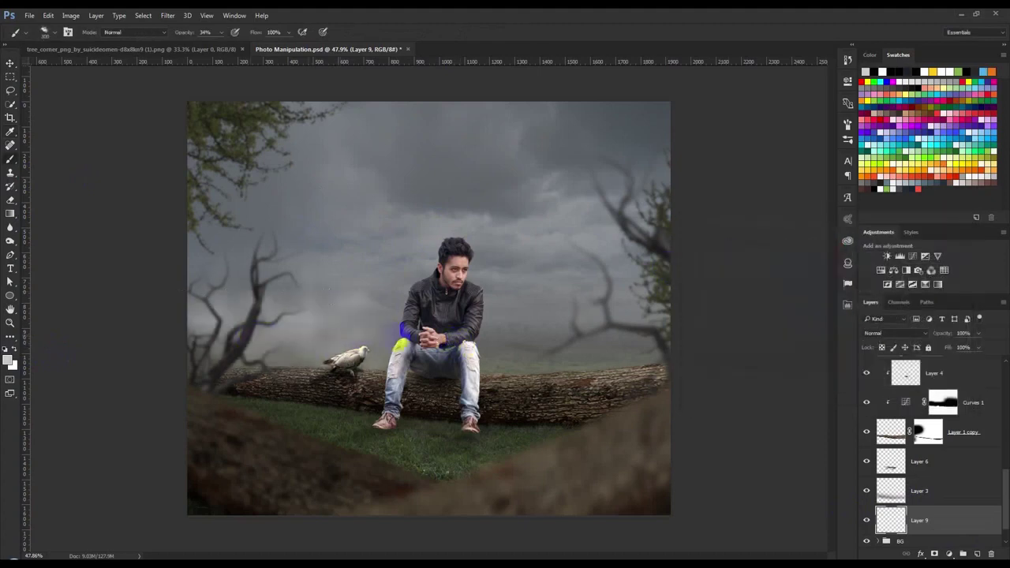
pyautogui.moveTo(661, 348); pyautogui.dragTo(555, 338)
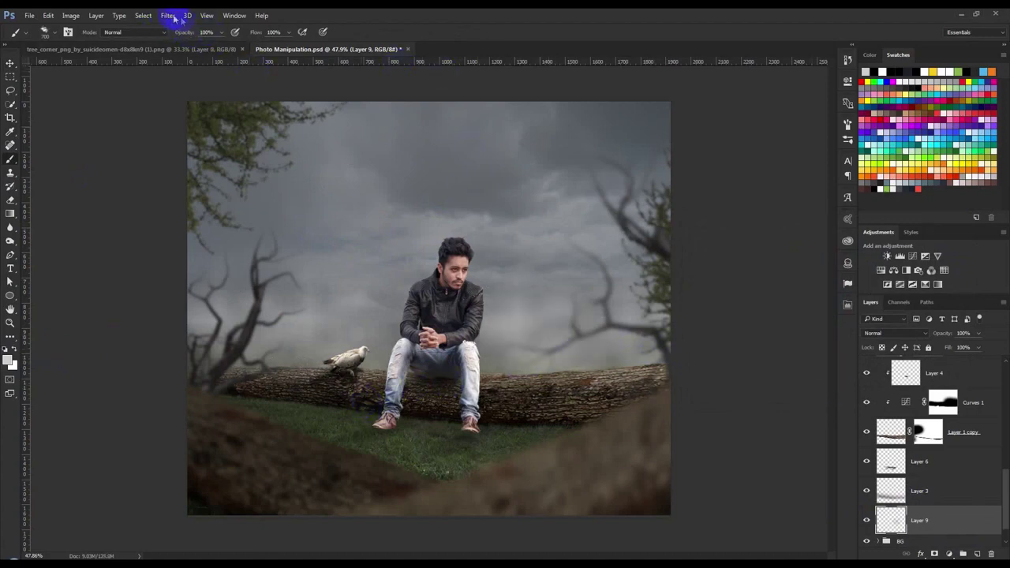
# Apply a heavy Gaussian blur to the painted fog on Layer 9.
pyautogui.click(175, 19)
pyautogui.click(328, 164)
pyautogui.click(628, 246)
pyautogui.moveTo(688, 248); pyautogui.dragTo(677, 247)
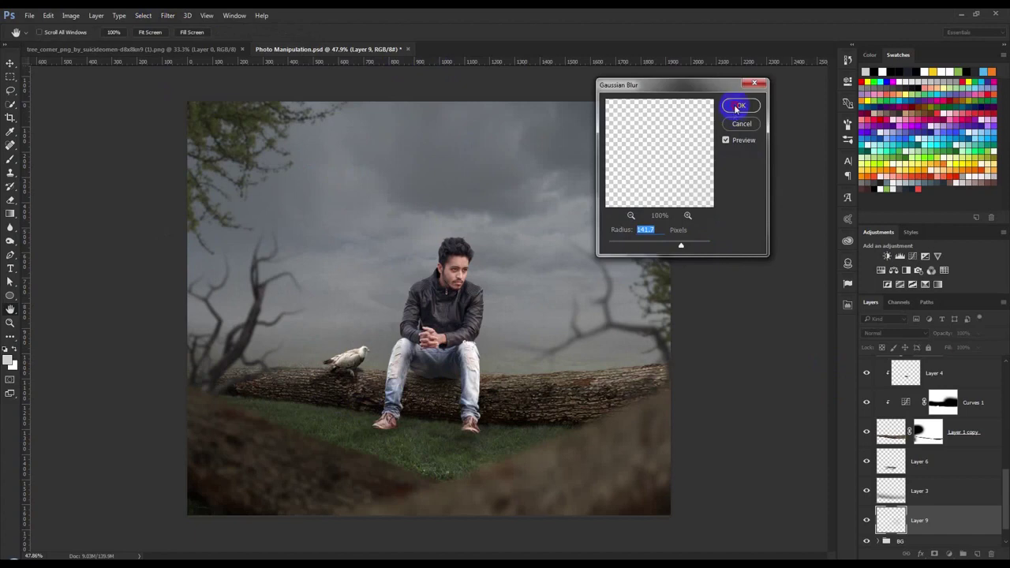
pyautogui.click(737, 108)
# Duplicate the blurred fog layer and place the copy beneath the Blur Tree group.
pyautogui.click(11, 62)
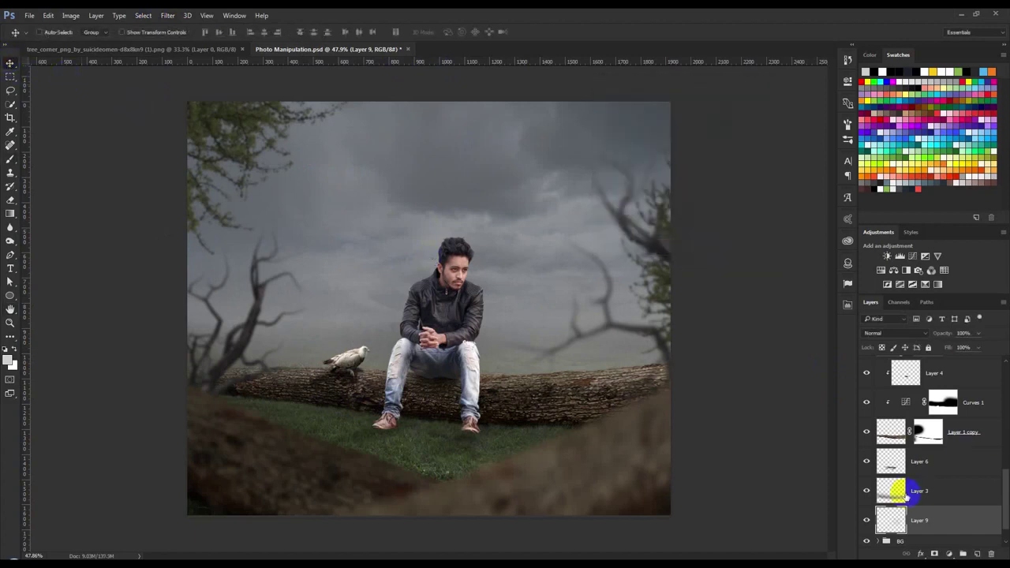
pyautogui.moveTo(918, 517); pyautogui.dragTo(925, 363)
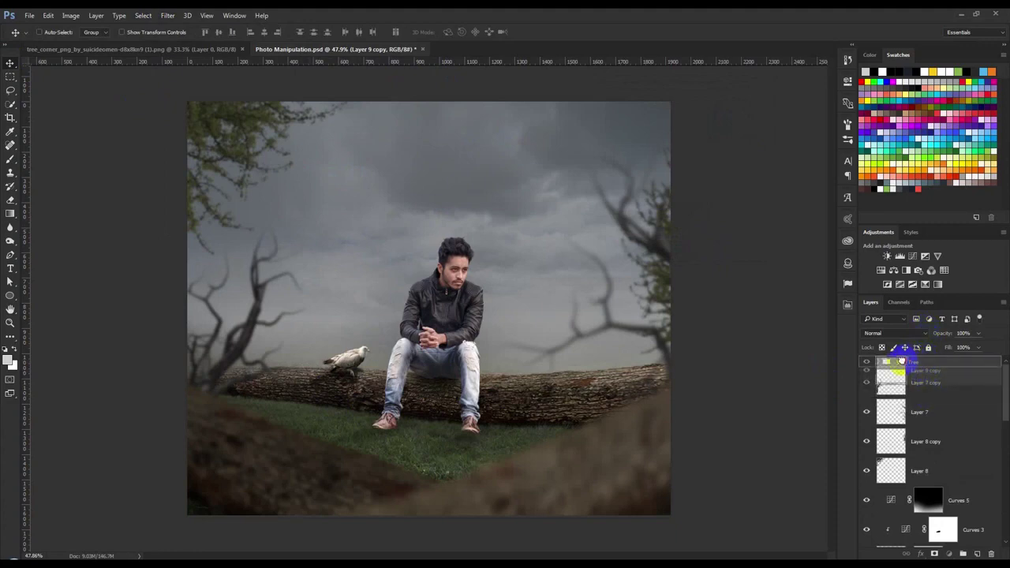
pyautogui.moveTo(895, 358); pyautogui.dragTo(894, 361)
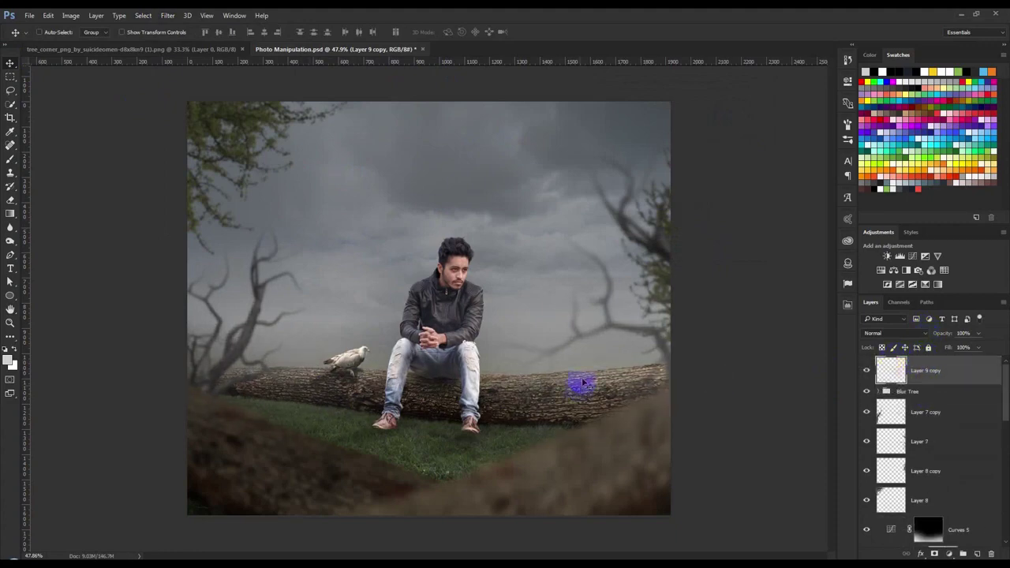
pyautogui.moveTo(582, 383); pyautogui.dragTo(632, 443)
pyautogui.moveTo(920, 371); pyautogui.dragTo(916, 405)
pyautogui.moveTo(766, 413); pyautogui.dragTo(761, 431)
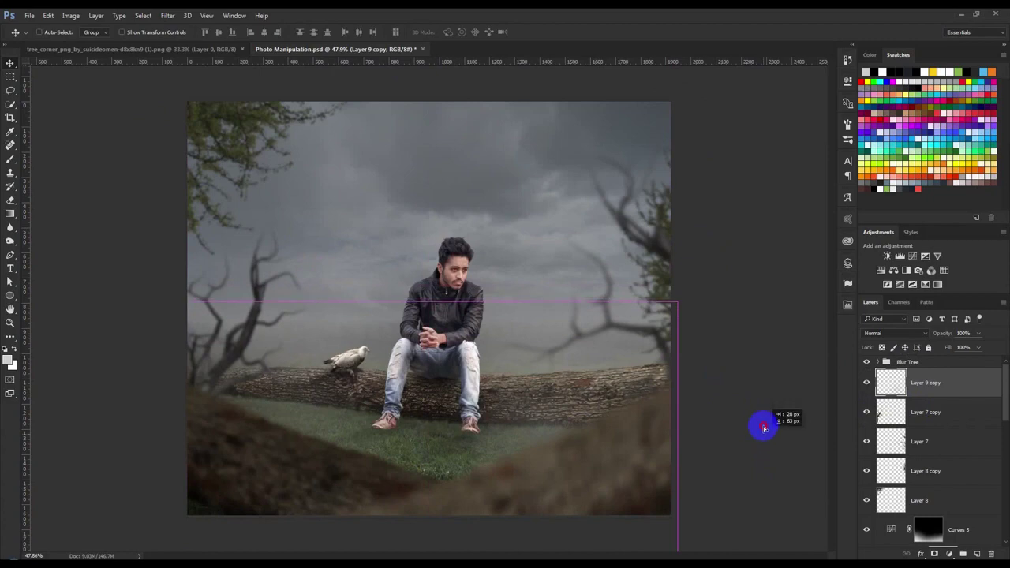
pyautogui.moveTo(761, 432); pyautogui.dragTo(763, 428)
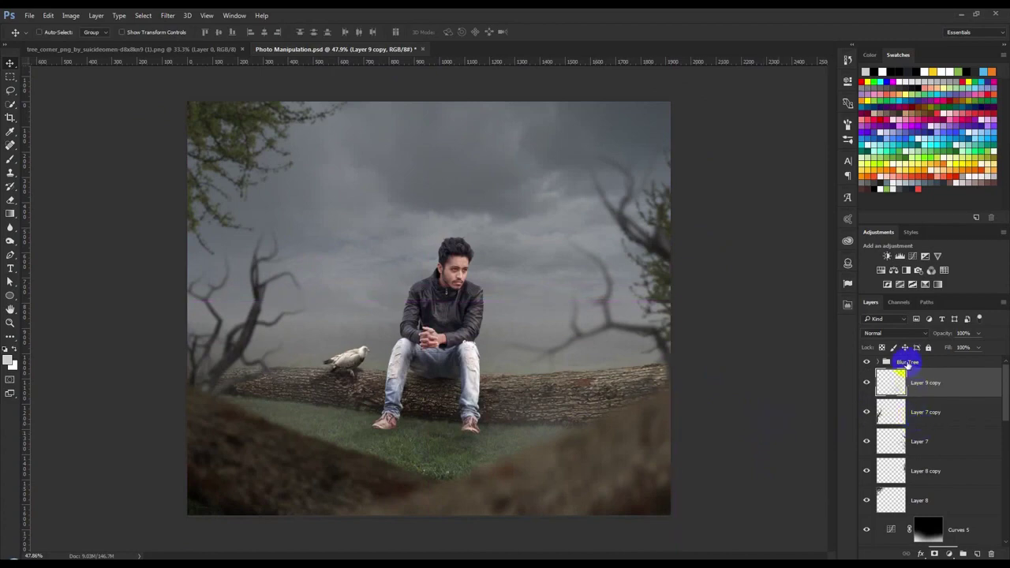
# Expand the Blur Tree group and move the right foreground log up.
pyautogui.click(907, 363)
pyautogui.click(879, 363)
pyautogui.click(973, 397)
pyautogui.moveTo(751, 436); pyautogui.dragTo(654, 449)
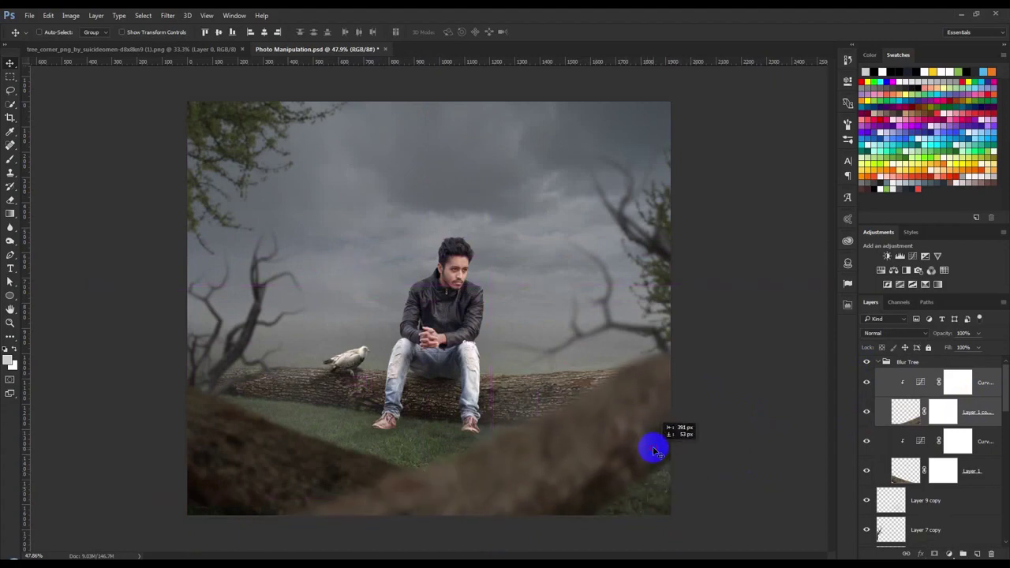
# Enlarge the blurred right foreground log to about 222%.
pyautogui.scroll(-3)
pyautogui.hotkey('ctrl', 't')
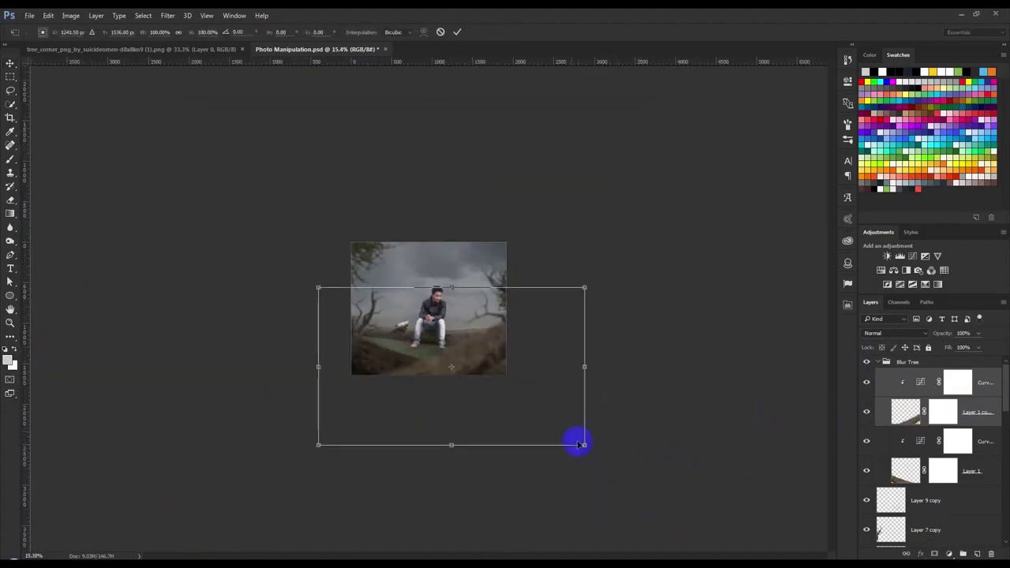
pyautogui.moveTo(621, 474); pyautogui.dragTo(580, 417)
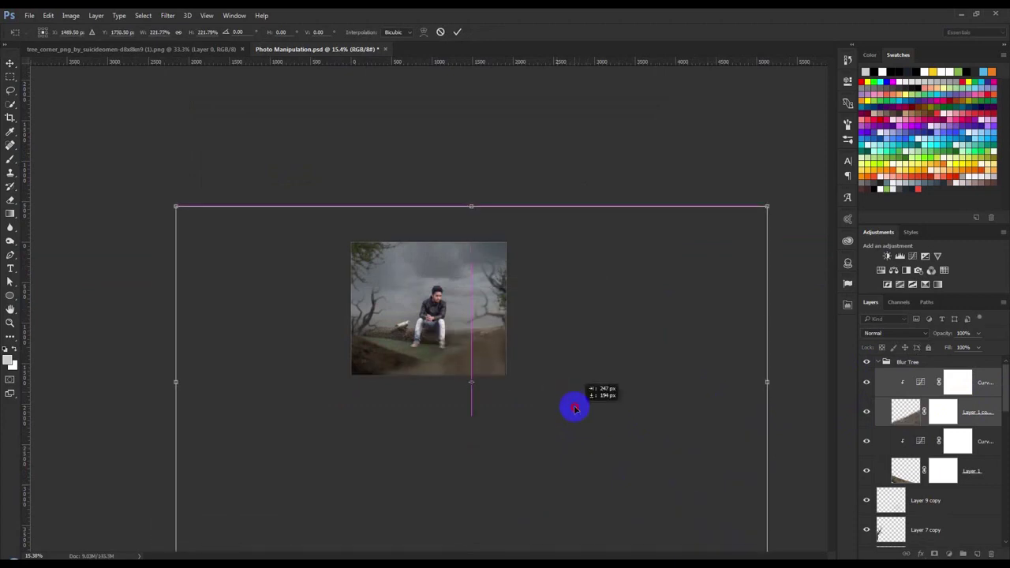
pyautogui.click(459, 35)
# Reposition Layer 1's left log, then narrow it and tilt it about -10°.
pyautogui.scroll(3)
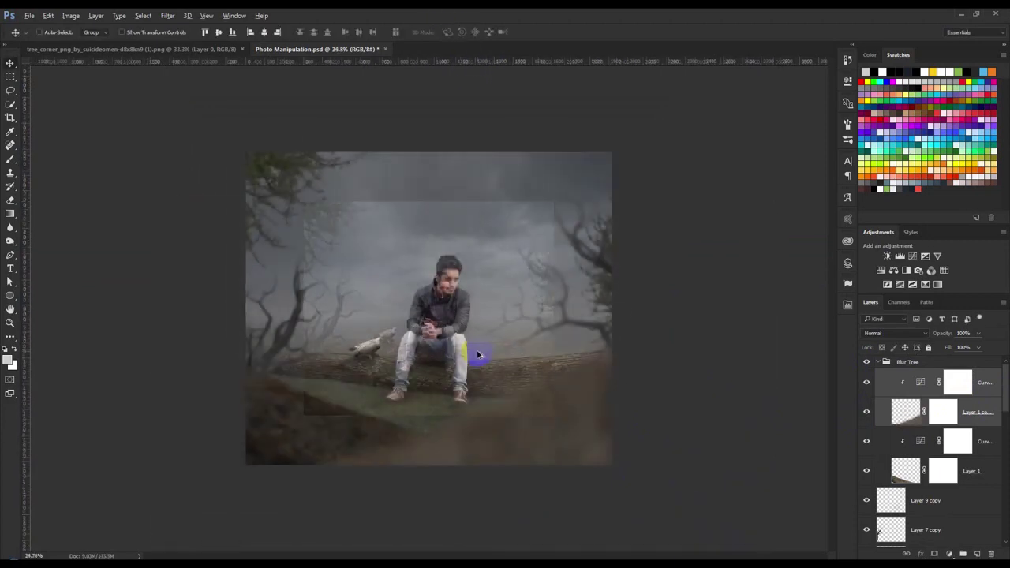
pyautogui.click(987, 453)
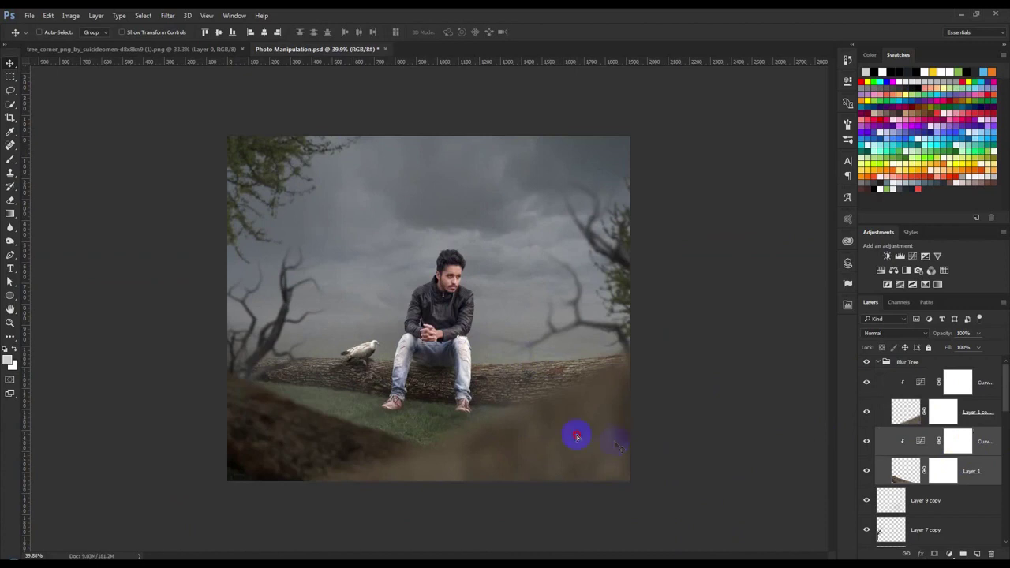
pyautogui.moveTo(577, 433); pyautogui.dragTo(479, 406)
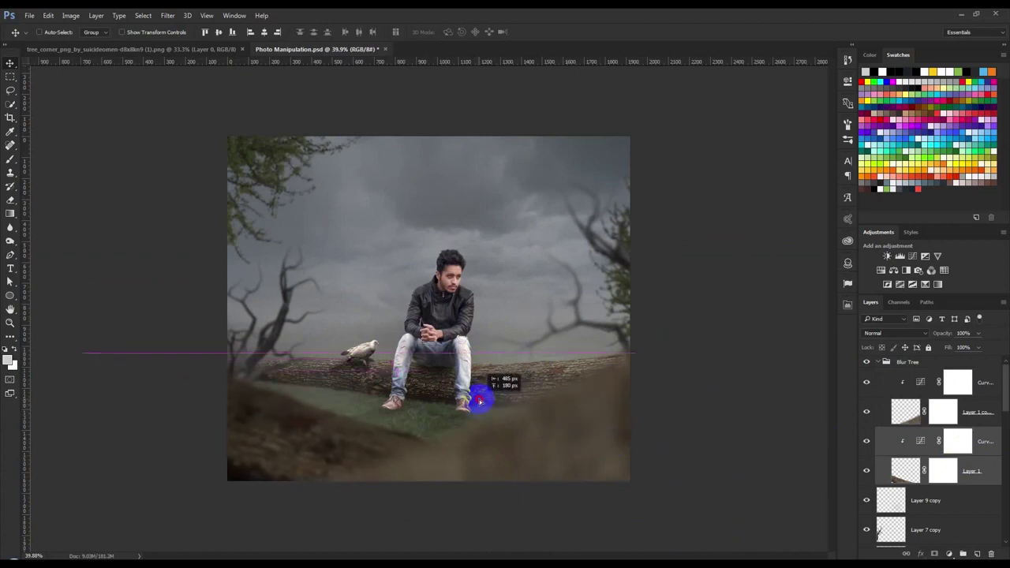
pyautogui.moveTo(478, 406); pyautogui.dragTo(492, 401)
pyautogui.hotkey('ctrl', 't')
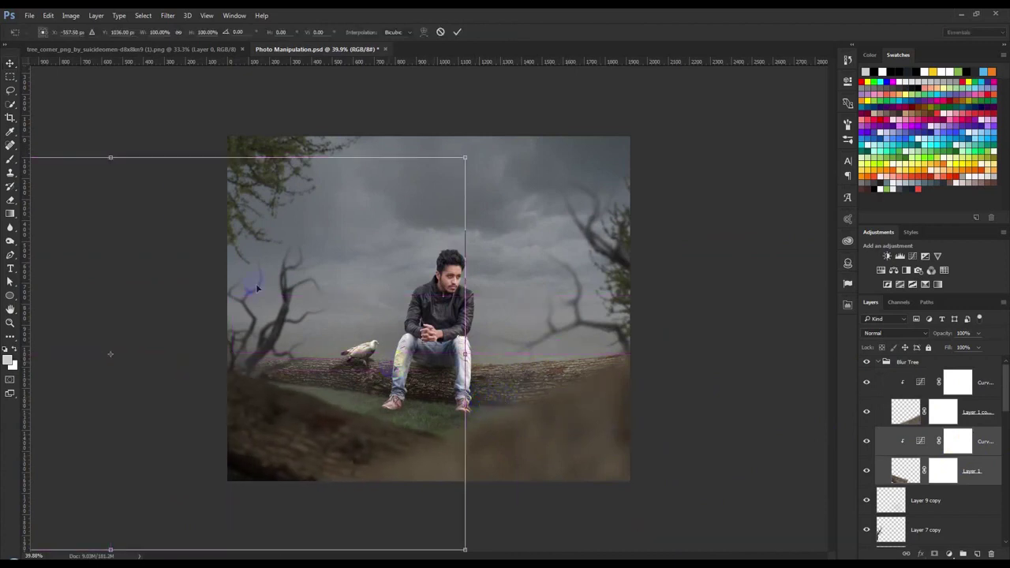
pyautogui.scroll(-3)
pyautogui.scroll(-3)
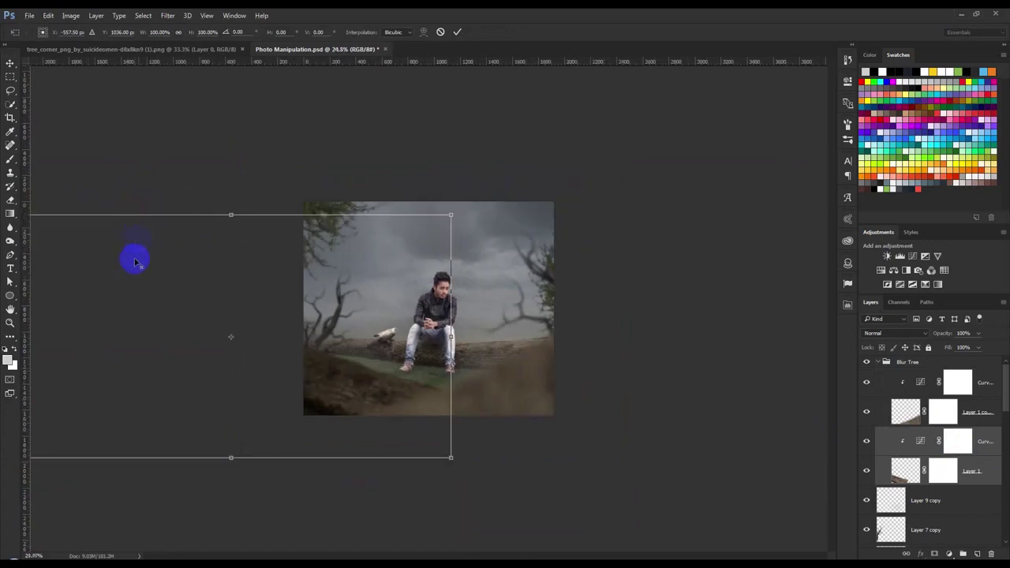
pyautogui.scroll(-3)
pyautogui.moveTo(117, 332); pyautogui.dragTo(230, 374)
pyautogui.moveTo(458, 371); pyautogui.dragTo(428, 366)
# Refine the left log's rotation to about -20° and fit it into the lower-left corner.
pyautogui.scroll(3)
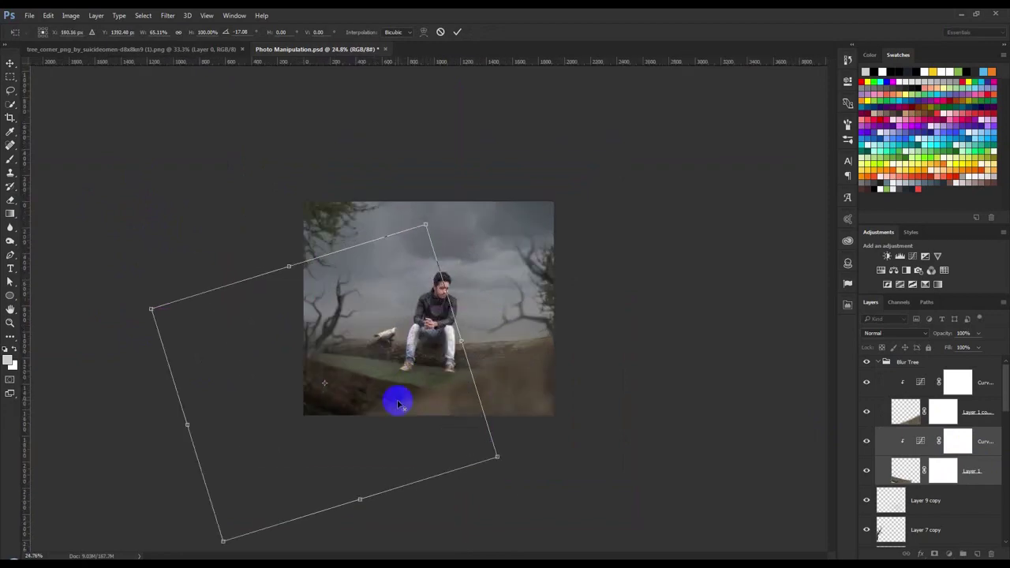
pyautogui.scroll(3)
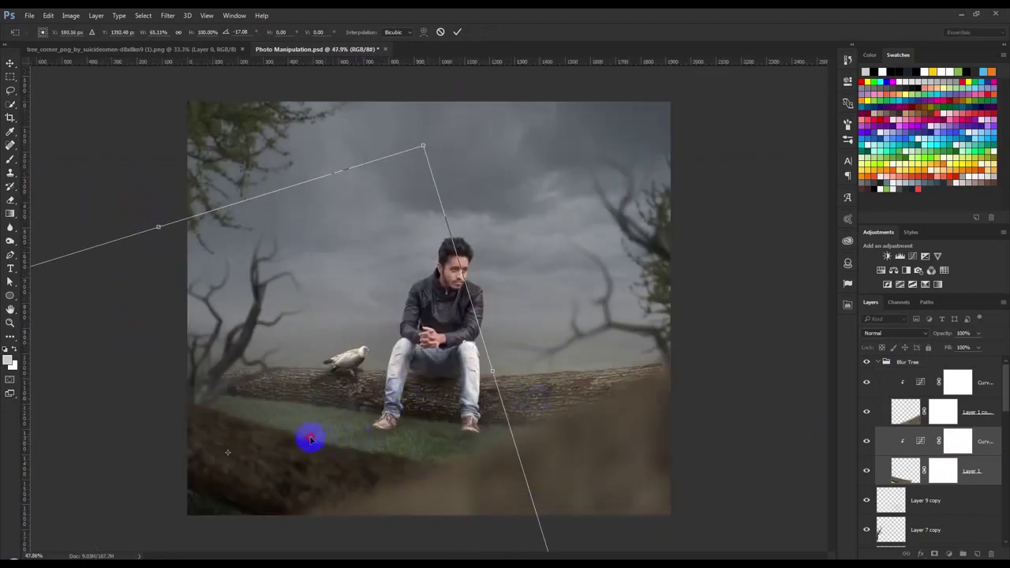
pyautogui.moveTo(315, 438); pyautogui.dragTo(311, 435)
pyautogui.moveTo(570, 405); pyautogui.dragTo(606, 393)
pyautogui.moveTo(347, 436); pyautogui.dragTo(353, 437)
pyautogui.rightClick(386, 433)
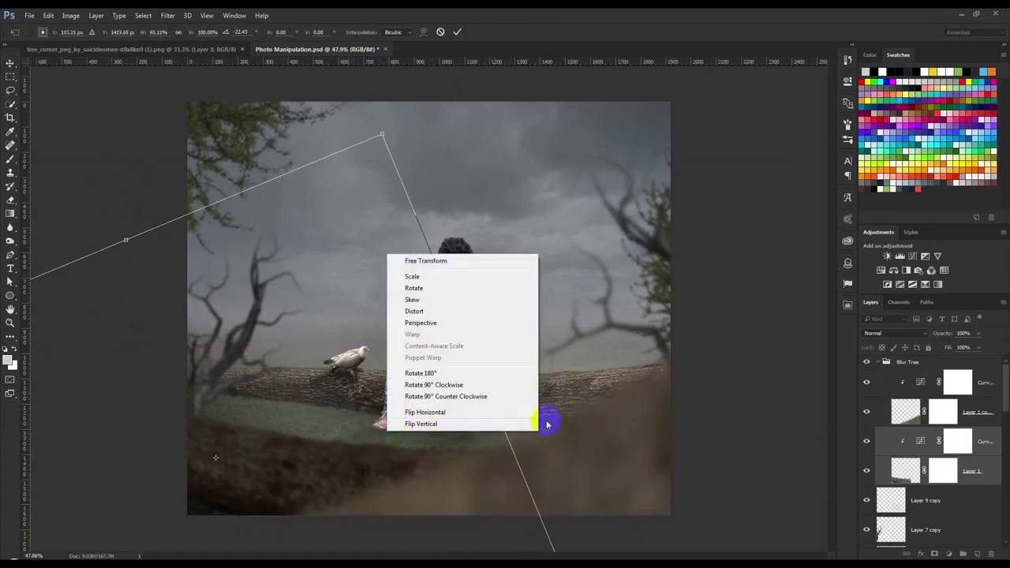
pyautogui.click(548, 425)
pyautogui.moveTo(598, 451); pyautogui.dragTo(604, 476)
pyautogui.moveTo(347, 438); pyautogui.dragTo(331, 423)
pyautogui.press('Return')
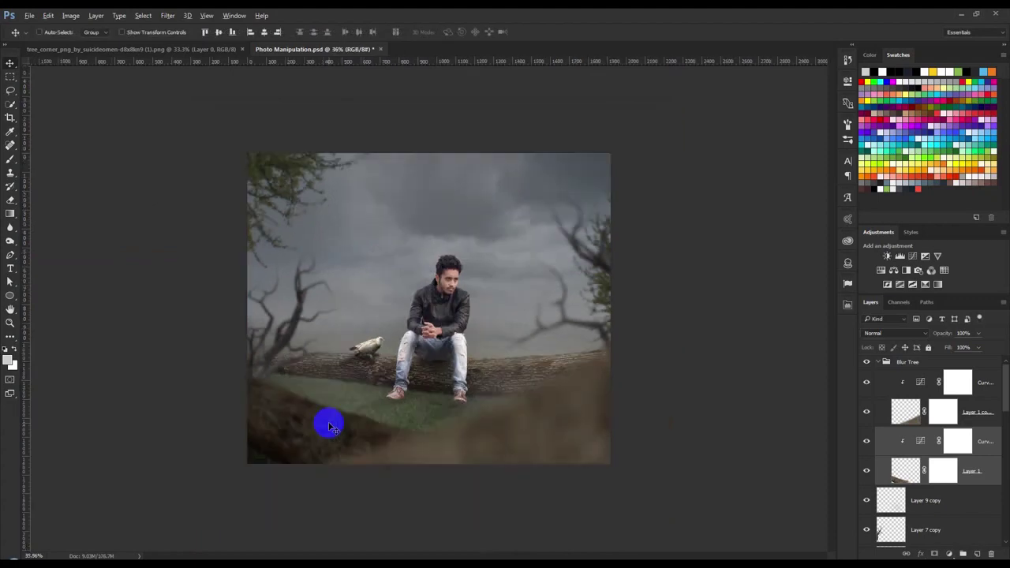
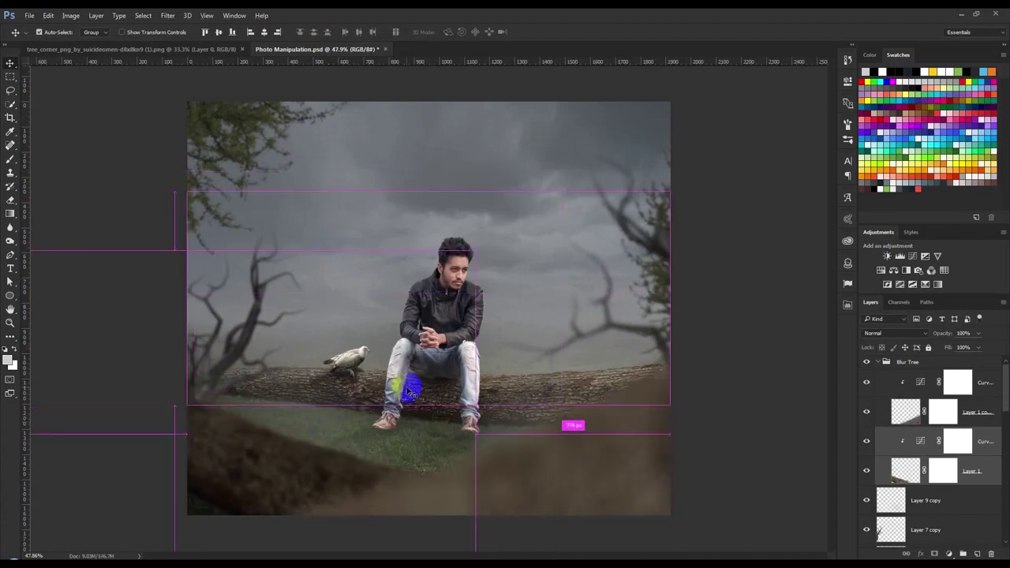
# Scroll through the Layers panel and select Layer 6.
pyautogui.scroll(3)
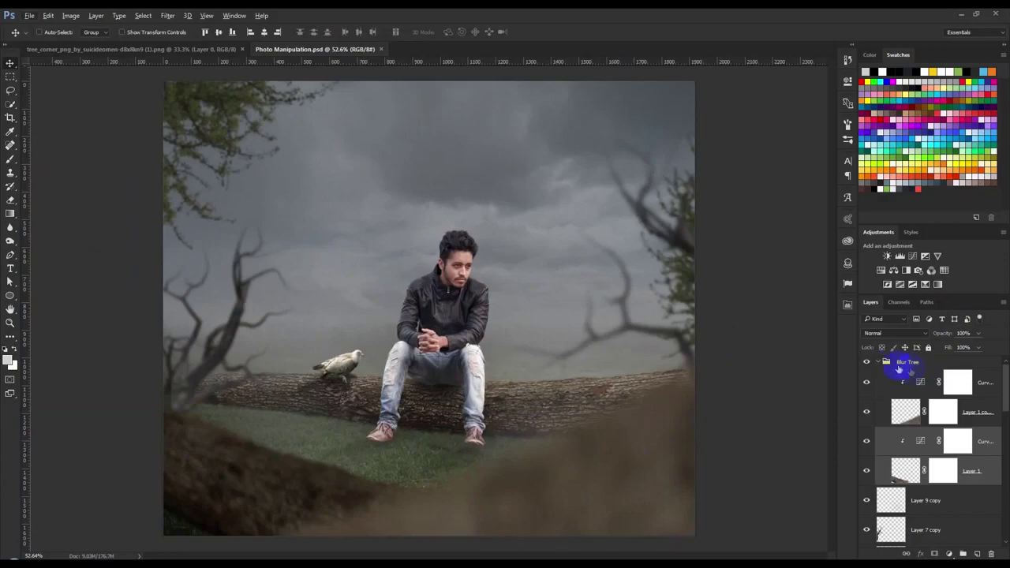
pyautogui.scroll(3)
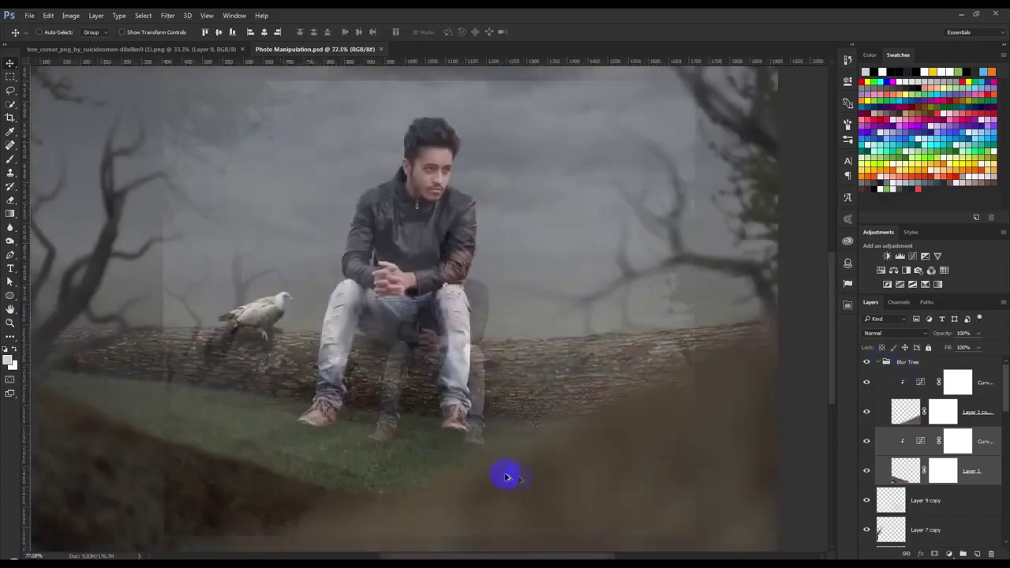
pyautogui.scroll(3)
pyautogui.scroll(3)
pyautogui.scroll(3)
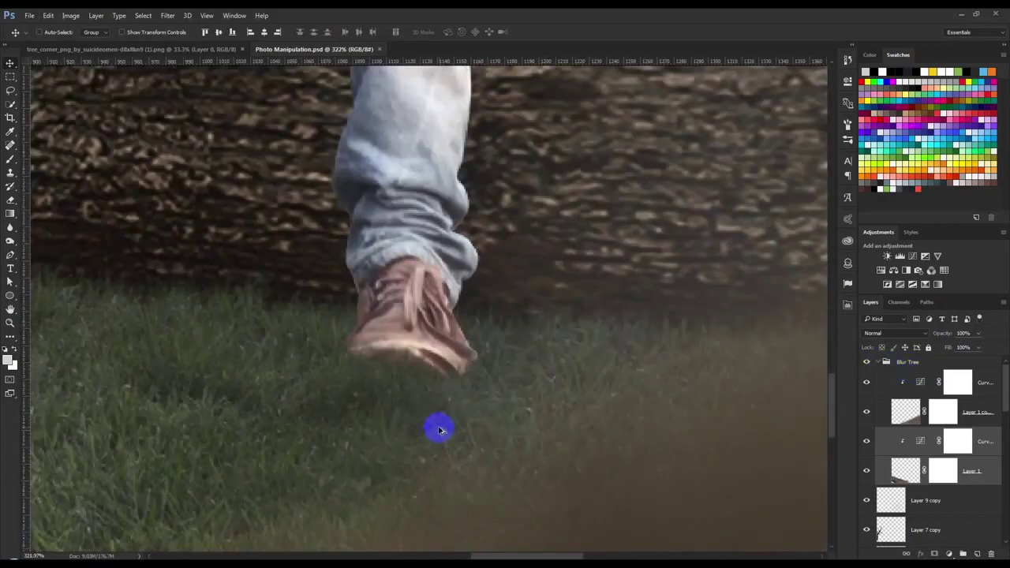
pyautogui.scroll(-3)
pyautogui.scroll(-3)
pyautogui.scroll(-3)
pyautogui.scroll(-3)
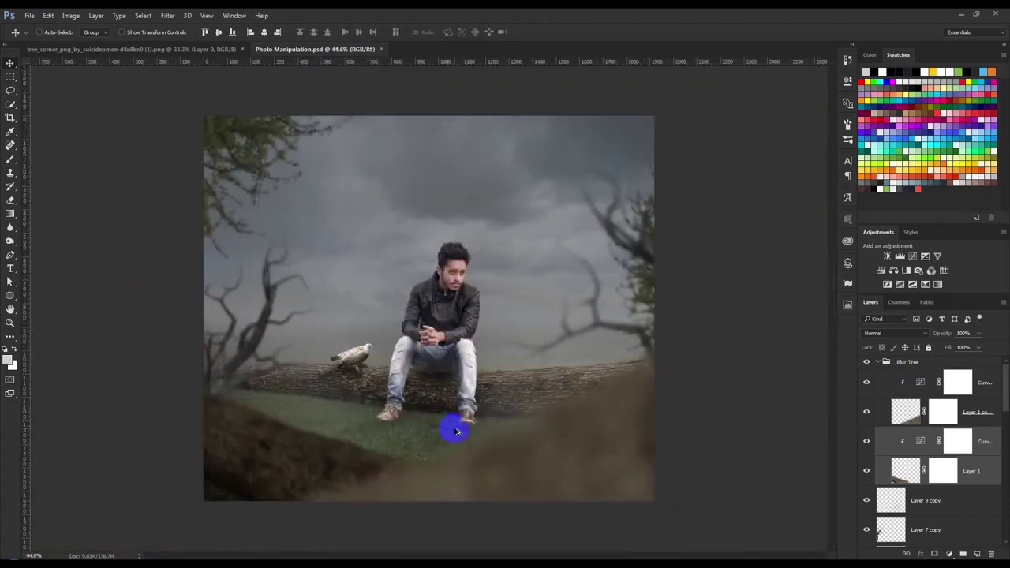
pyautogui.scroll(3)
pyautogui.scroll(-3)
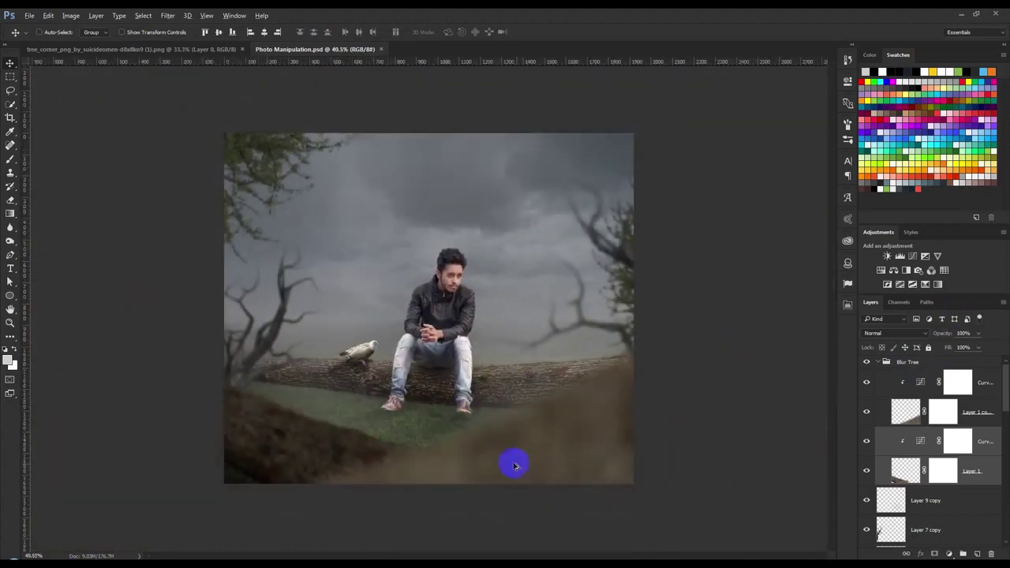
pyautogui.scroll(3)
pyautogui.scroll(-3)
pyautogui.scroll(-3)
pyautogui.scroll(-3)
pyautogui.scroll(-3)
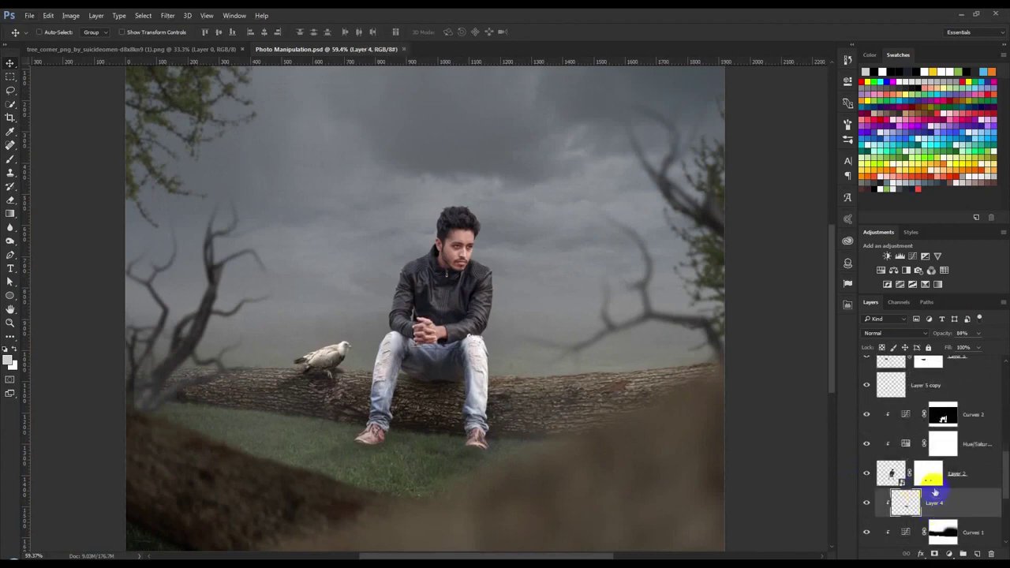
pyautogui.scroll(-3)
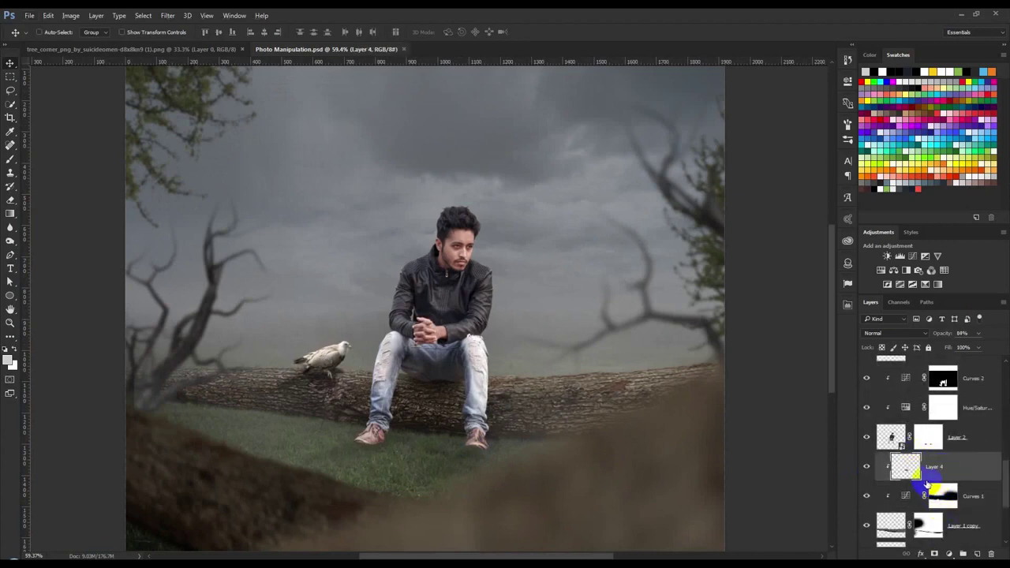
pyautogui.scroll(-3)
pyautogui.click(923, 513)
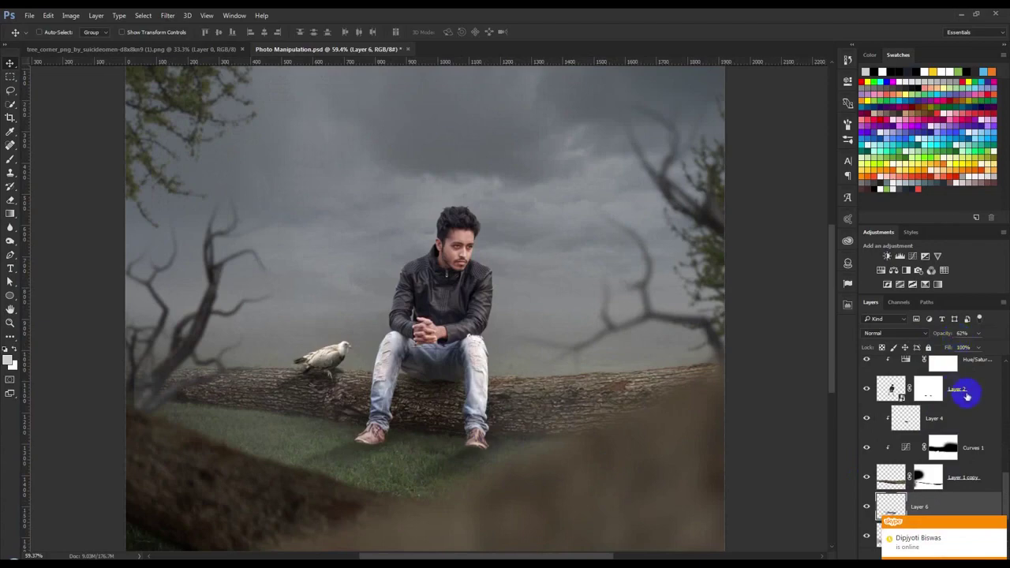
# Add a new empty Layer 10 above Layer 2 and clip it to Layer 2.
pyautogui.click(957, 389)
pyautogui.click(1001, 524)
pyautogui.click(977, 554)
pyautogui.hotkey('ctrl', 'alt', 'g')
# Set up a soft round brush at 0% hardness with black as the paint colour.
pyautogui.scroll(3)
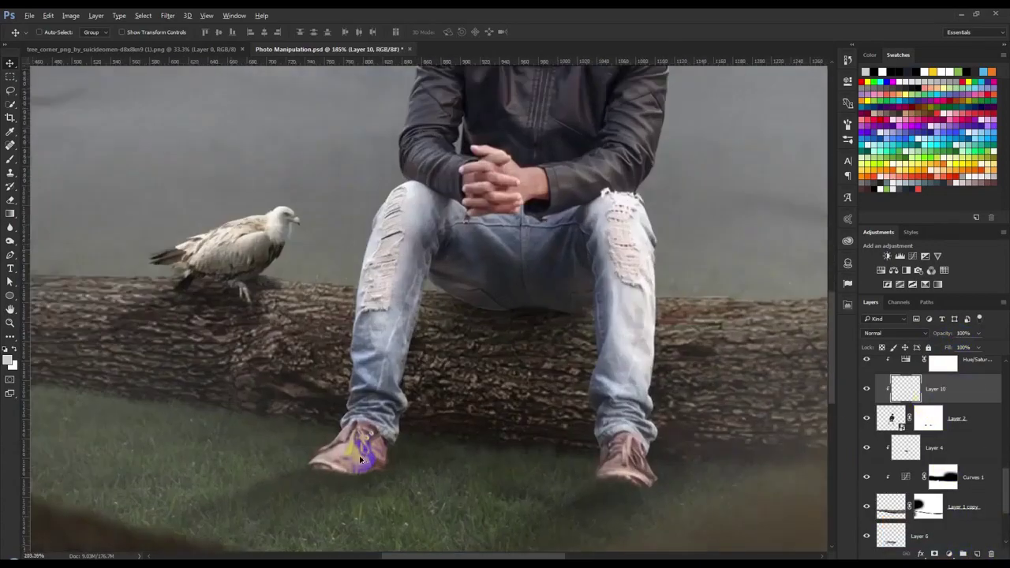
pyautogui.scroll(3)
pyautogui.press('b')
pyautogui.moveTo(272, 340); pyautogui.dragTo(288, 272)
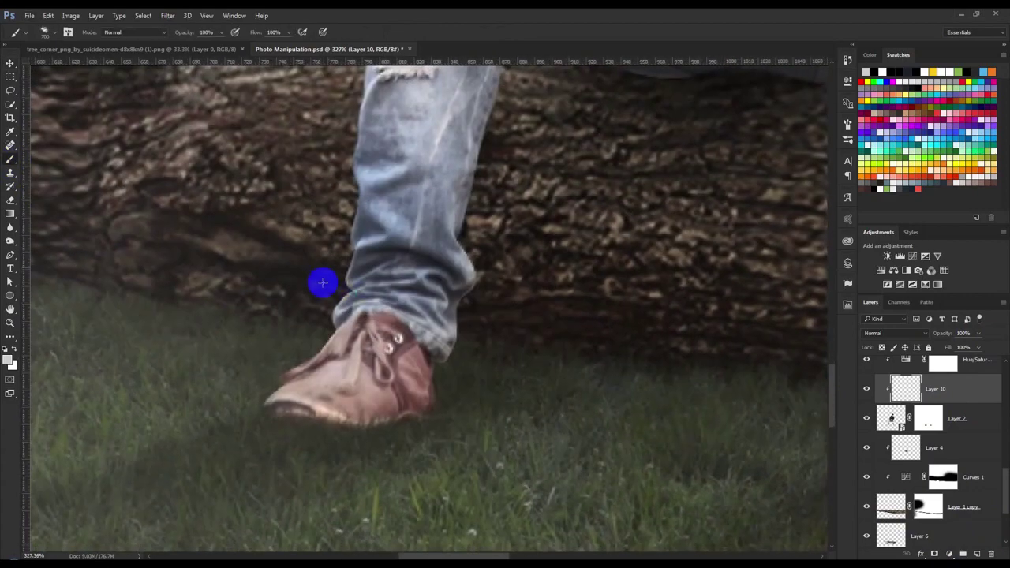
pyautogui.rightClick(378, 314)
pyautogui.click(439, 392)
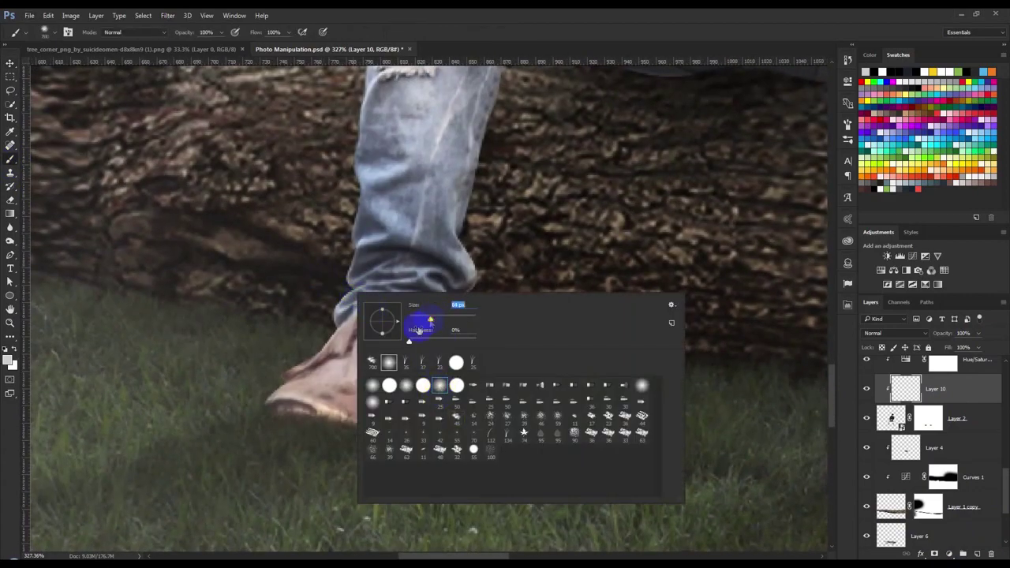
pyautogui.click(289, 434)
pyautogui.click(6, 348)
# Paint soft dark shadows under both shoes and lower Layer 10 to 63% opacity.
pyautogui.moveTo(277, 404); pyautogui.dragTo(272, 403)
pyautogui.moveTo(473, 465); pyautogui.dragTo(379, 424)
pyautogui.moveTo(646, 339); pyautogui.dragTo(651, 336)
pyautogui.moveTo(945, 333); pyautogui.dragTo(927, 335)
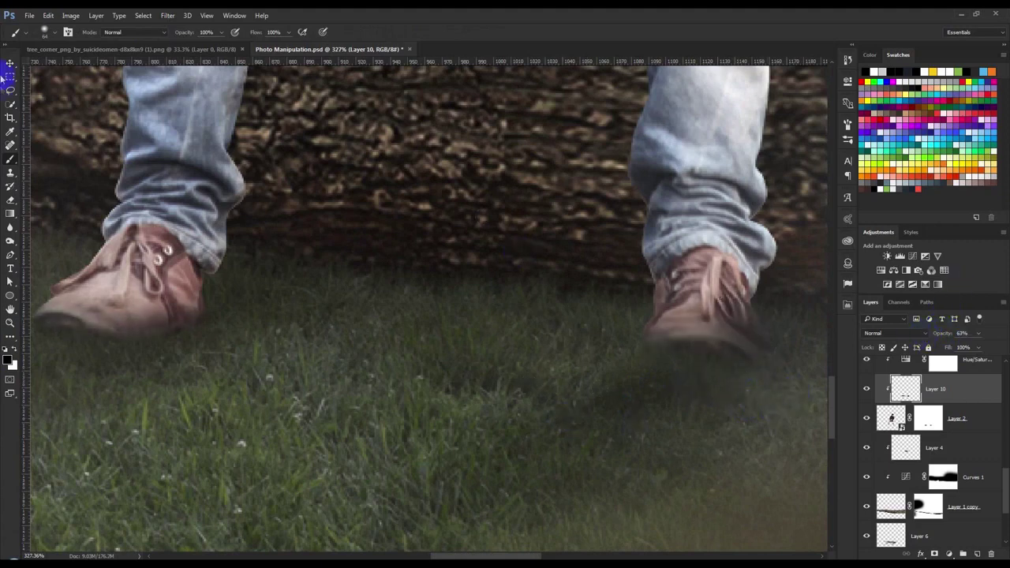
pyautogui.click(10, 70)
# Reduce Layer 6 to 42% opacity and collapse the Blur Tree group.
pyautogui.scroll(-3)
pyautogui.scroll(-3)
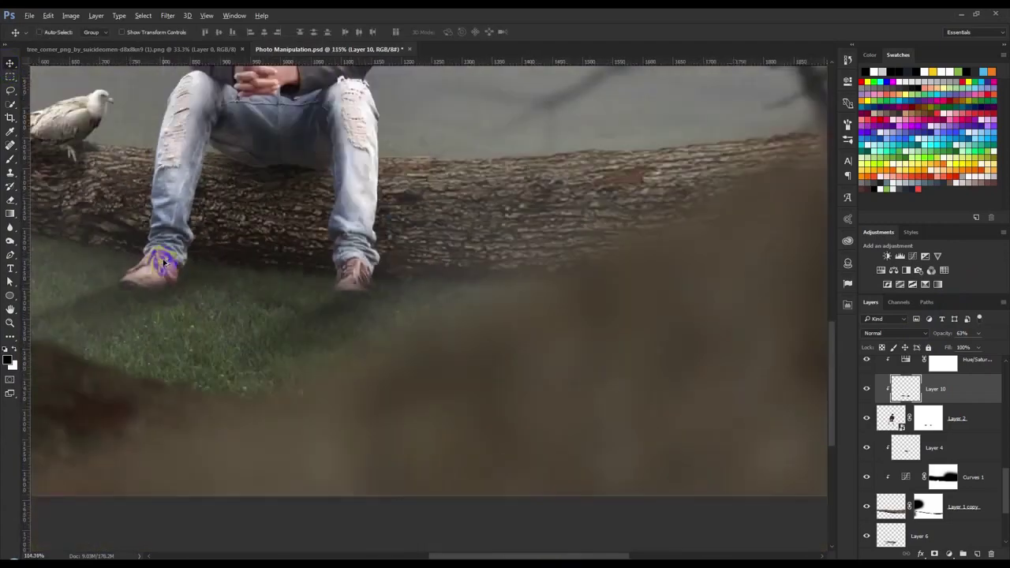
pyautogui.scroll(-3)
pyautogui.scroll(-3)
pyautogui.scroll(-3)
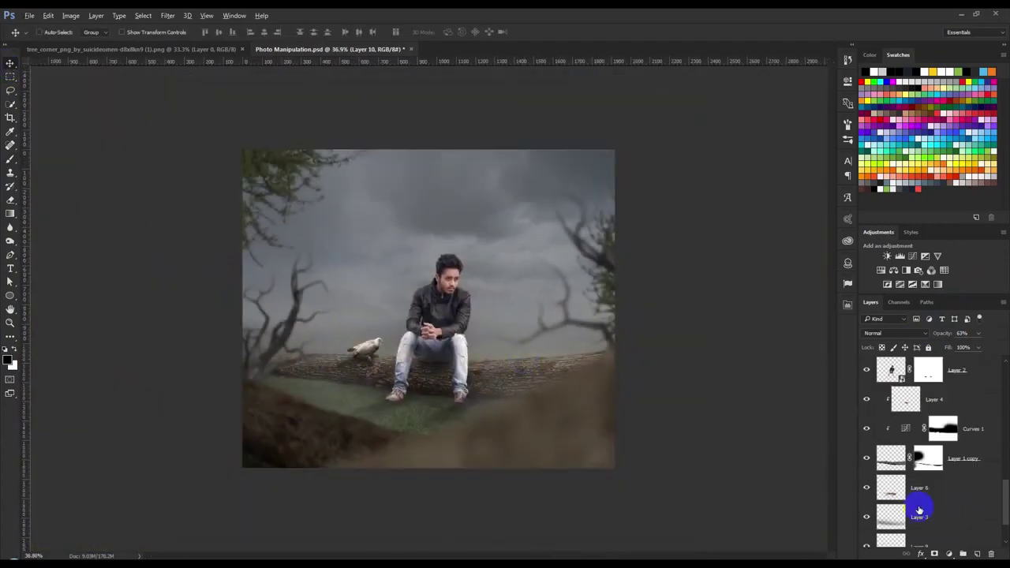
pyautogui.scroll(-3)
pyautogui.click(932, 456)
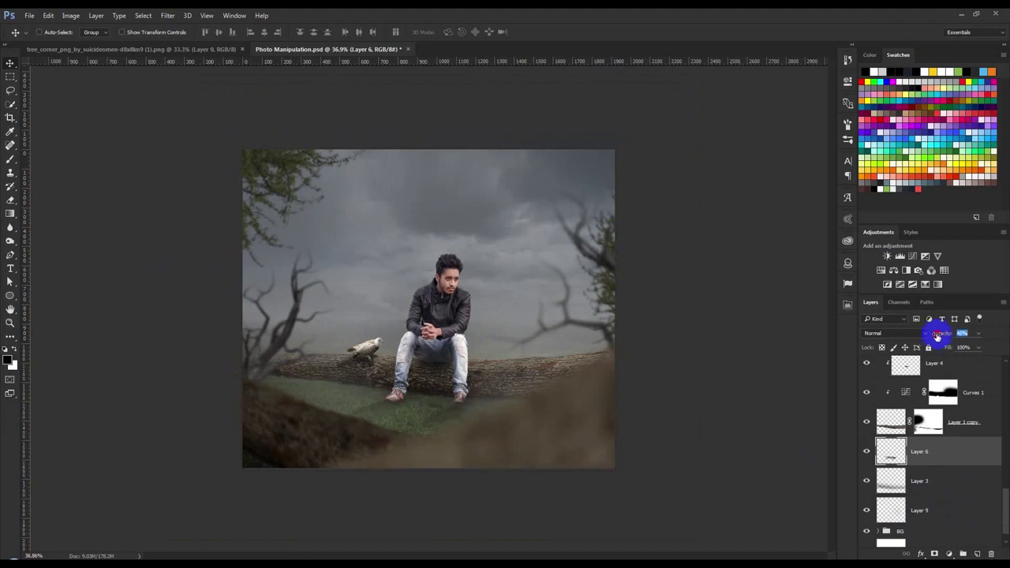
pyautogui.scroll(3)
pyautogui.scroll(3)
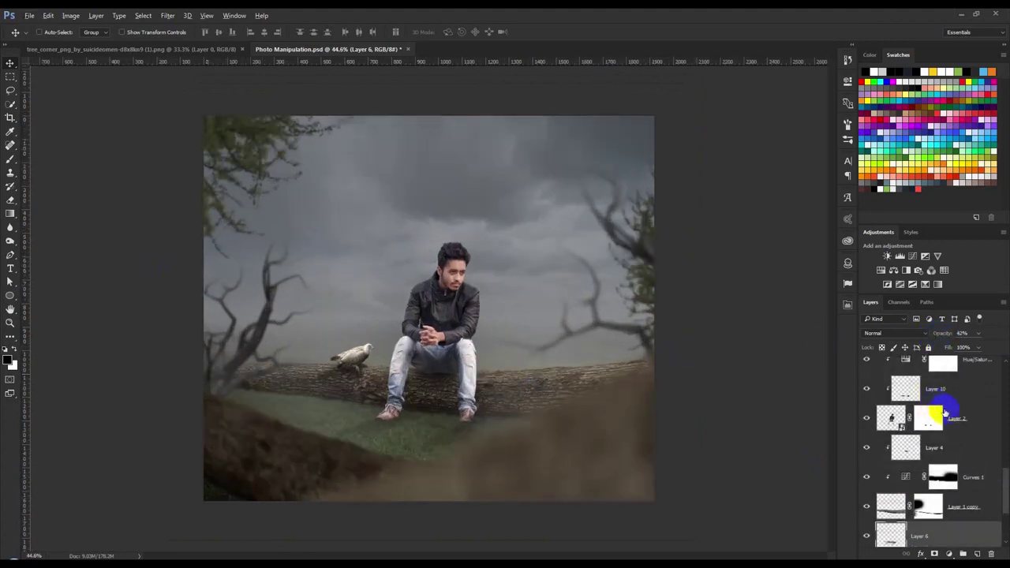
pyautogui.scroll(3)
pyautogui.moveTo(1006, 483); pyautogui.dragTo(1006, 377)
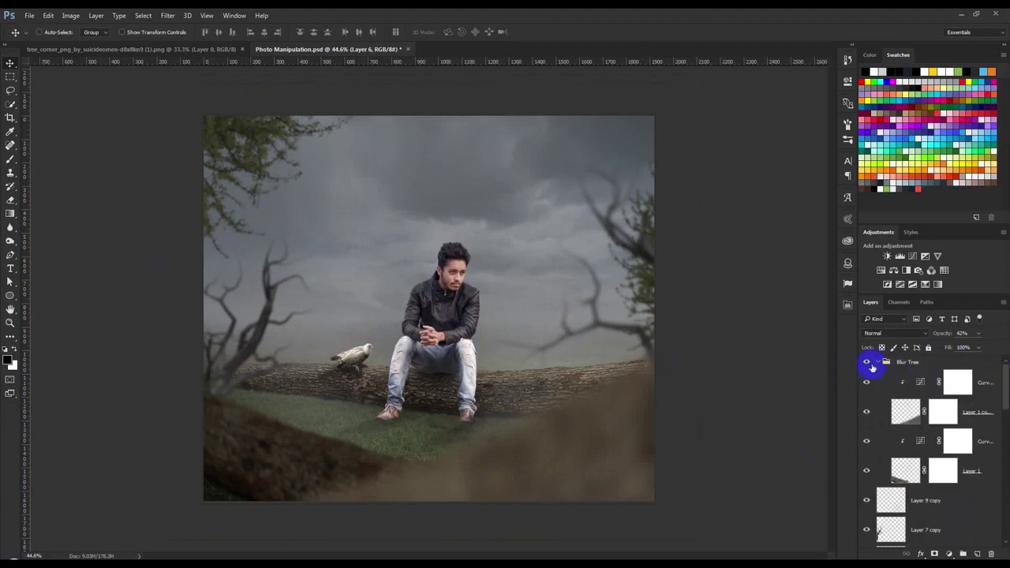
pyautogui.click(879, 363)
pyautogui.click(884, 385)
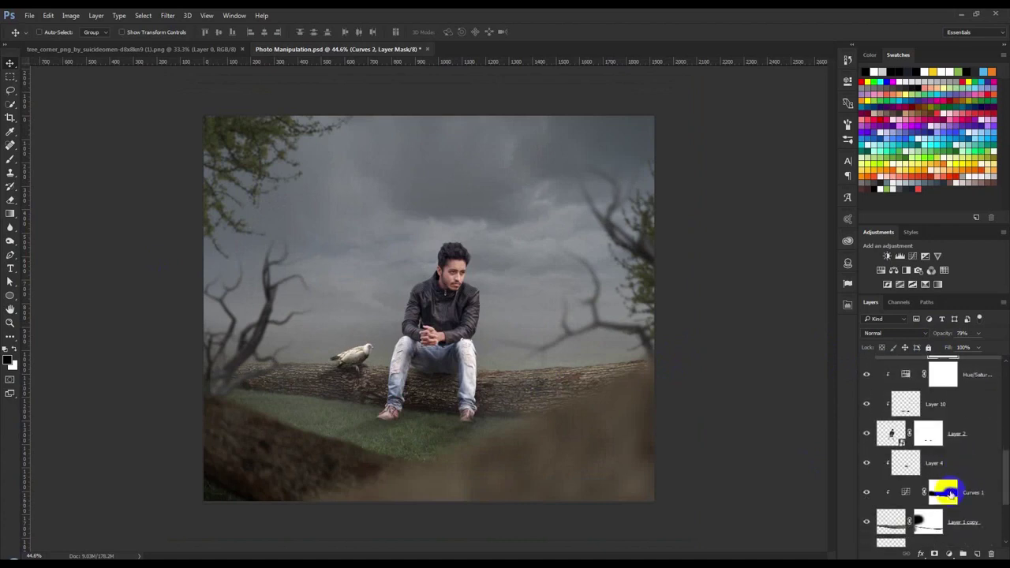
# Group the man's layers, starting from Layer 2, into a group named Man.
pyautogui.click(974, 436)
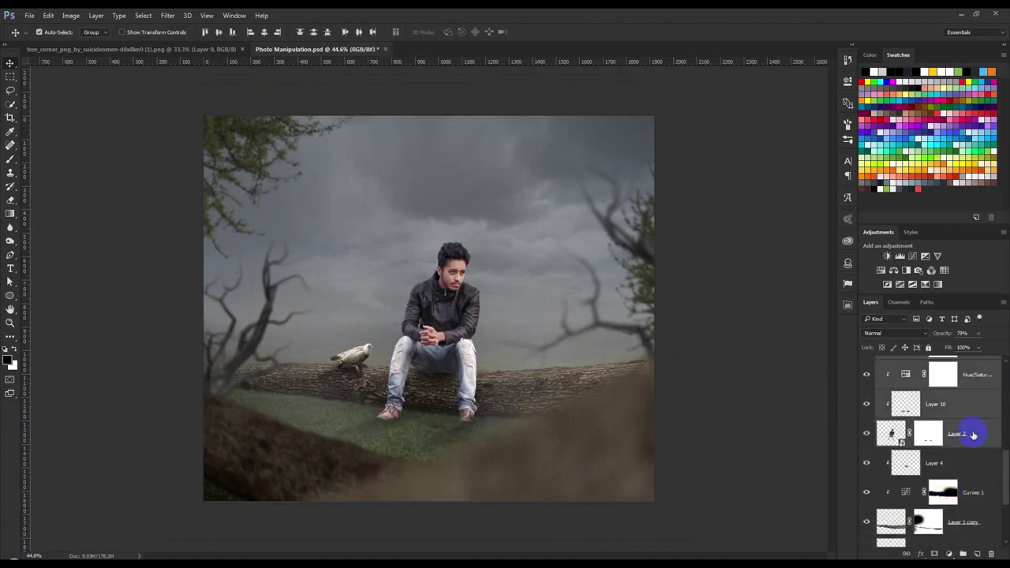
pyautogui.hotkey('ctrl', 'g')
pyautogui.write('Ma')
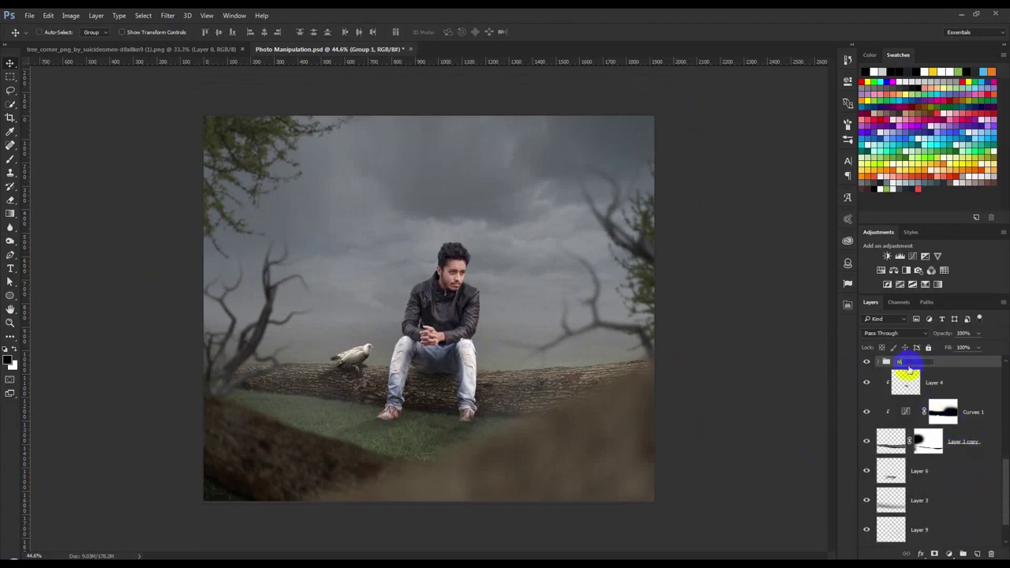
pyautogui.write('n')
pyautogui.click(965, 387)
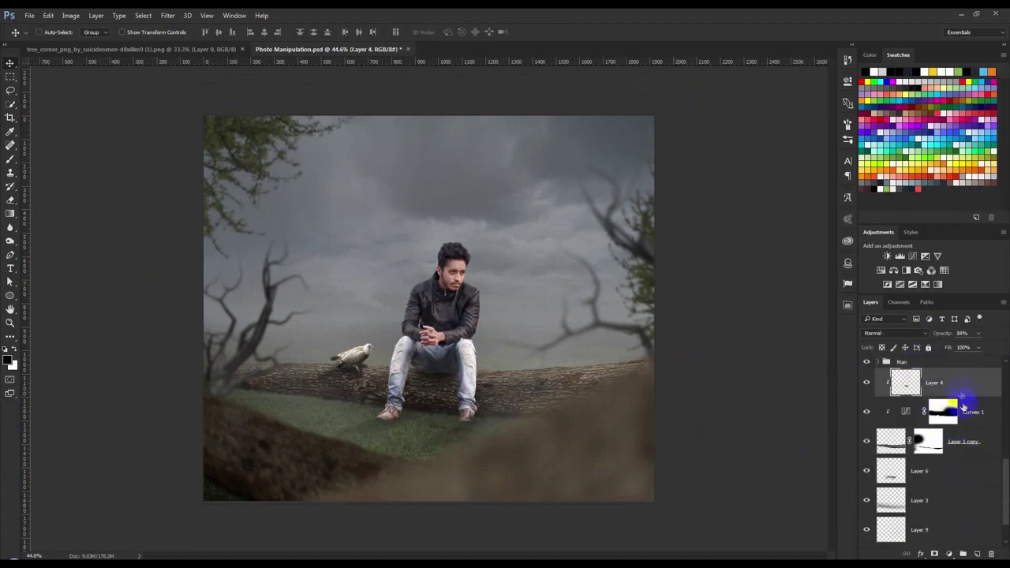
pyautogui.moveTo(961, 447); pyautogui.dragTo(945, 468)
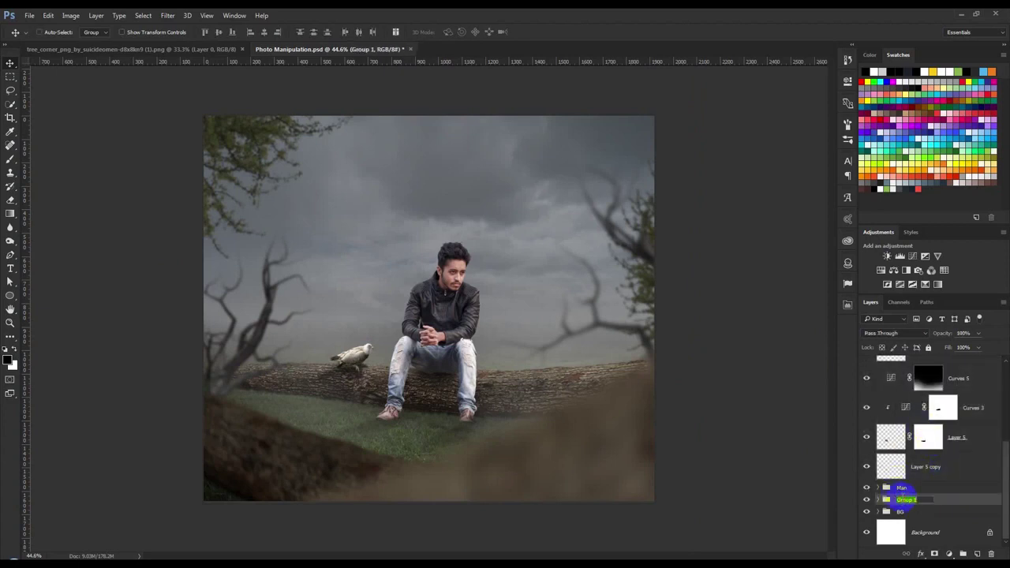
# Group Layer 5 copy, Curves 5 and Curves 3 into a group named Bird.
pyautogui.click(951, 467)
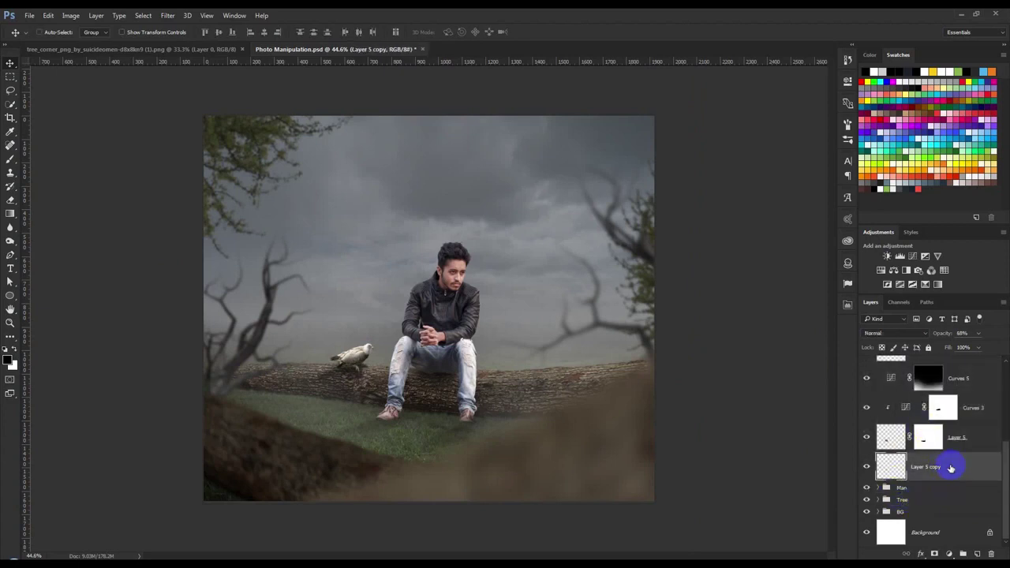
pyautogui.scroll(3)
pyautogui.scroll(3)
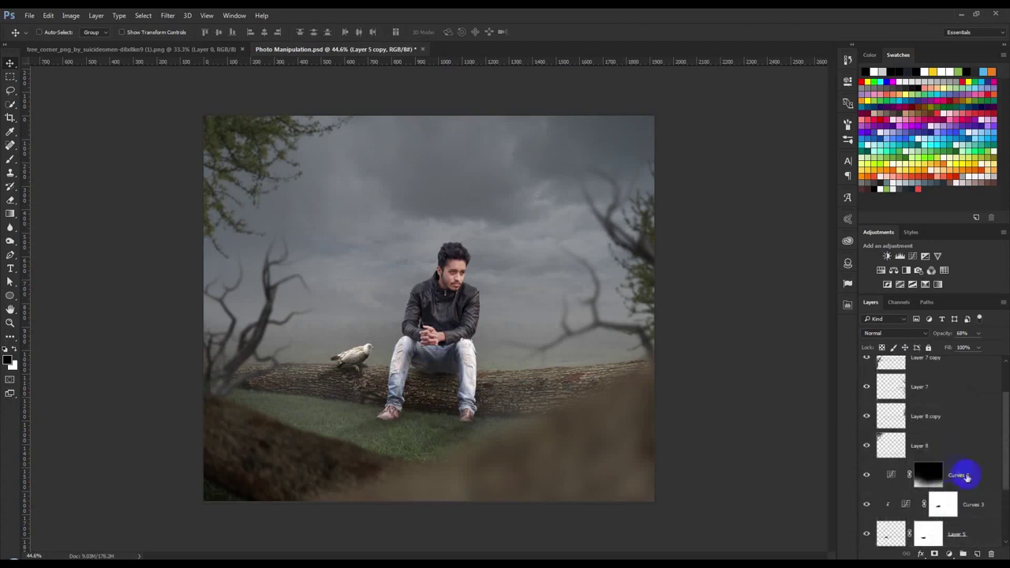
pyautogui.click(970, 475)
pyautogui.scroll(-3)
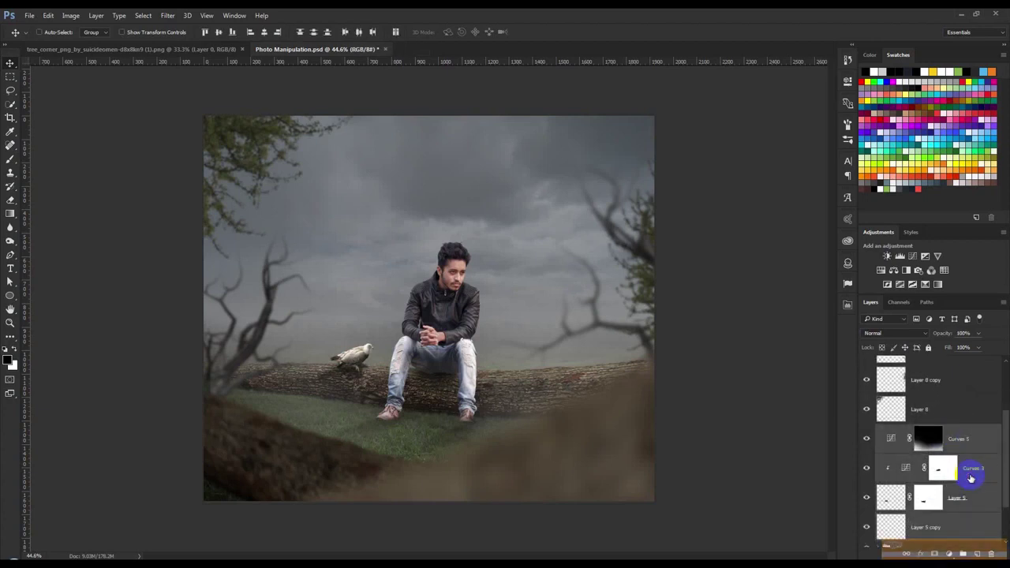
pyautogui.click(968, 471)
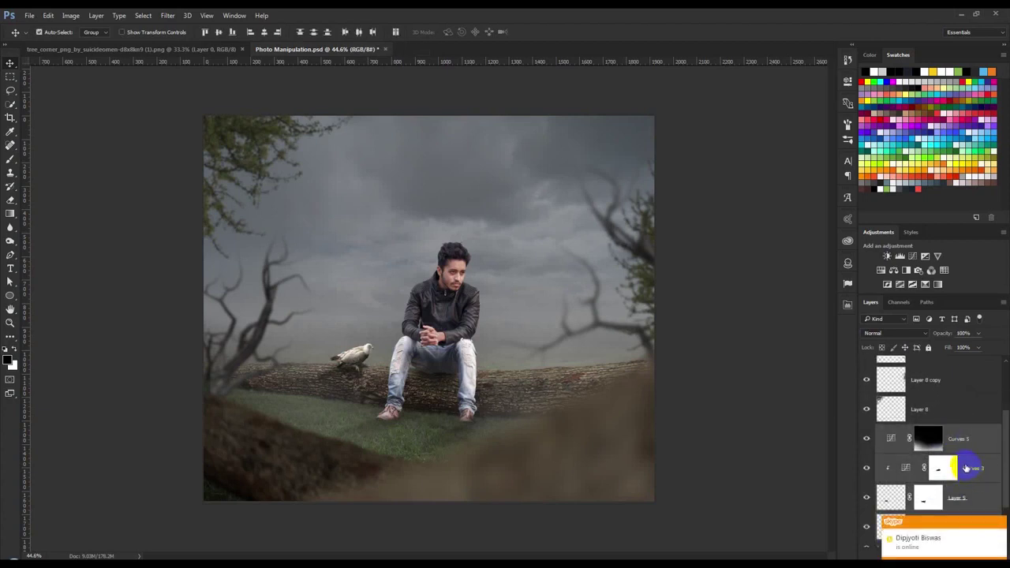
pyautogui.hotkey('ctrl', 'g')
pyautogui.write('Bird')
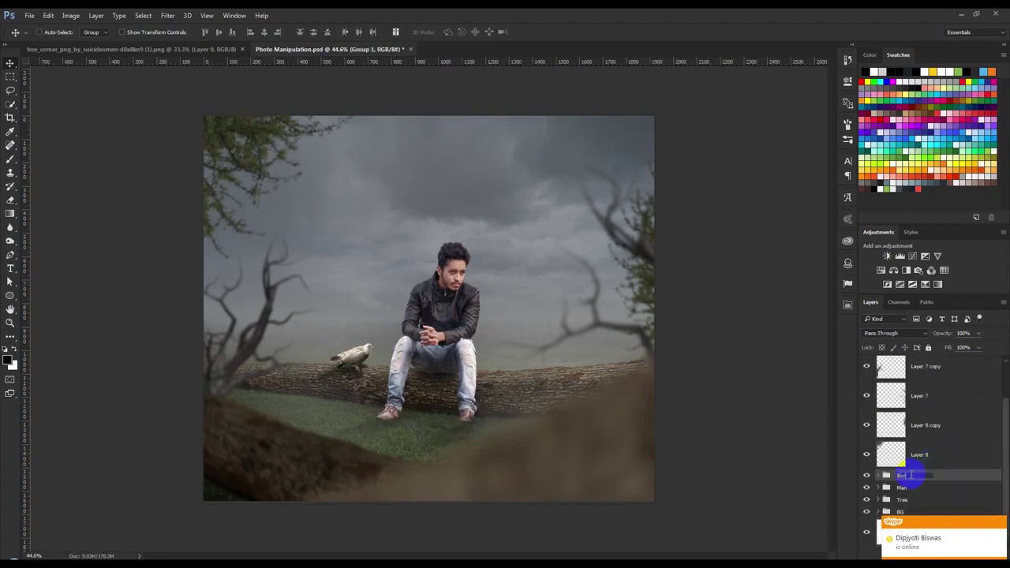
pyautogui.click(939, 482)
# Add a new Curves adjustment layer, Curves 6, above the Blur Tree group.
pyautogui.scroll(3)
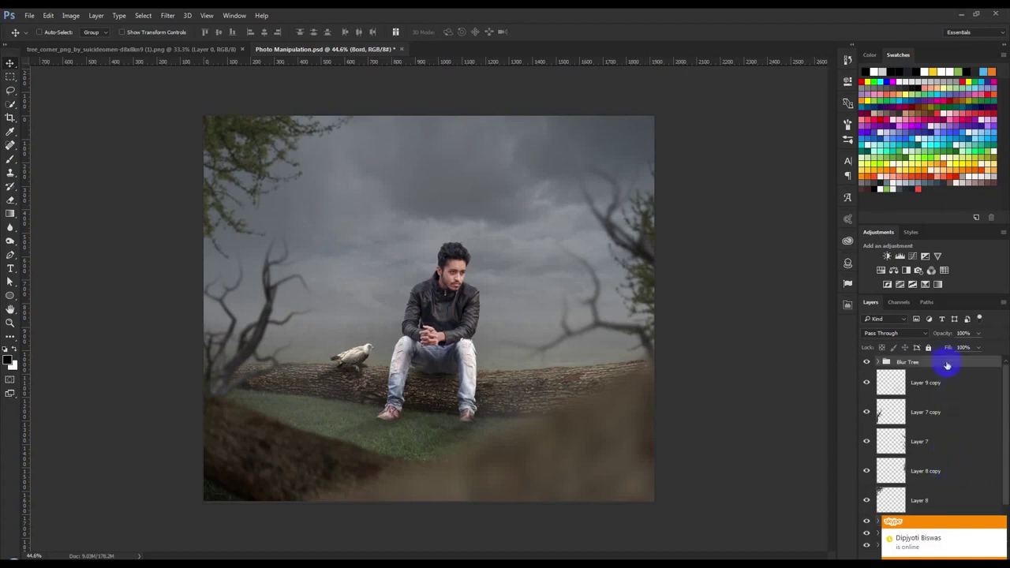
pyautogui.click(1000, 522)
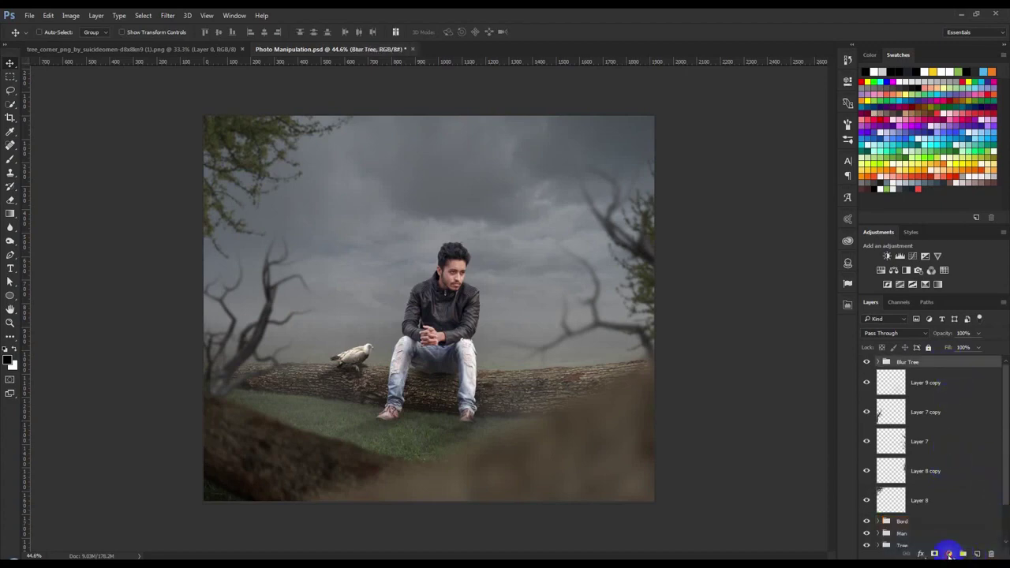
pyautogui.click(949, 554)
pyautogui.click(927, 387)
# Lower the Curves 6 curve and its top endpoint to darken the whole image.
pyautogui.moveTo(775, 175); pyautogui.dragTo(781, 190)
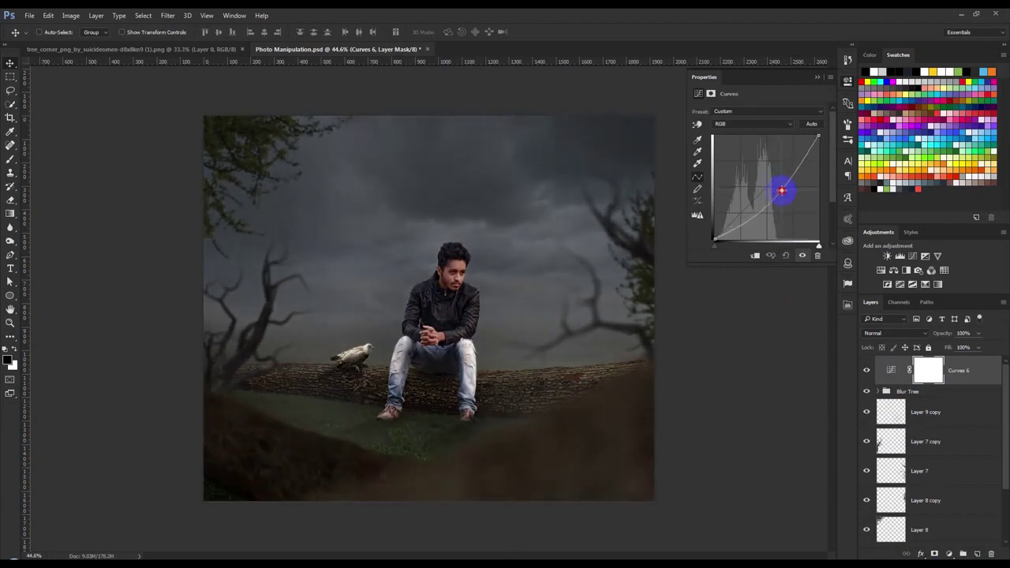
pyautogui.click(819, 142)
pyautogui.click(782, 189)
pyautogui.moveTo(818, 136); pyautogui.dragTo(822, 143)
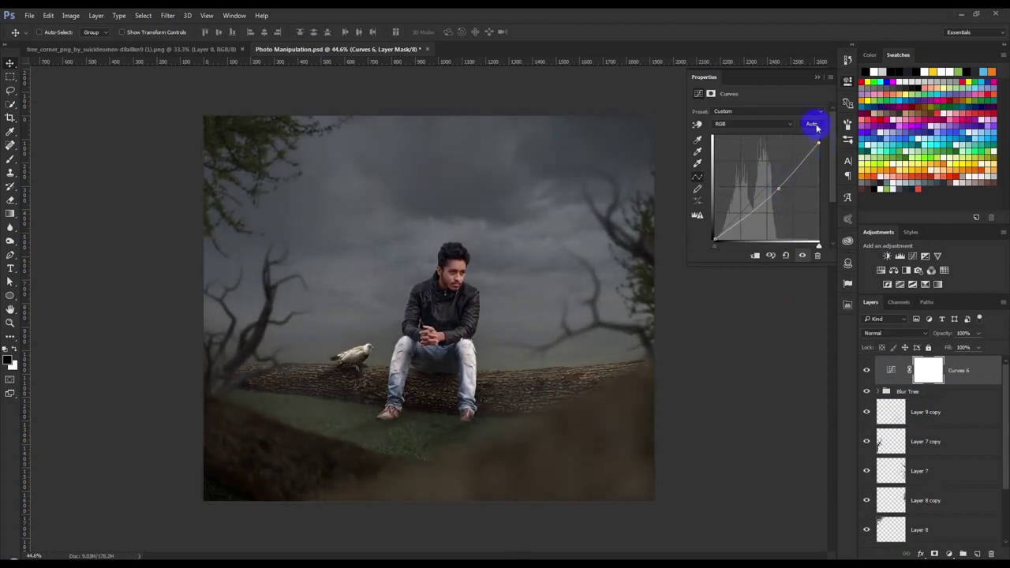
pyautogui.click(818, 77)
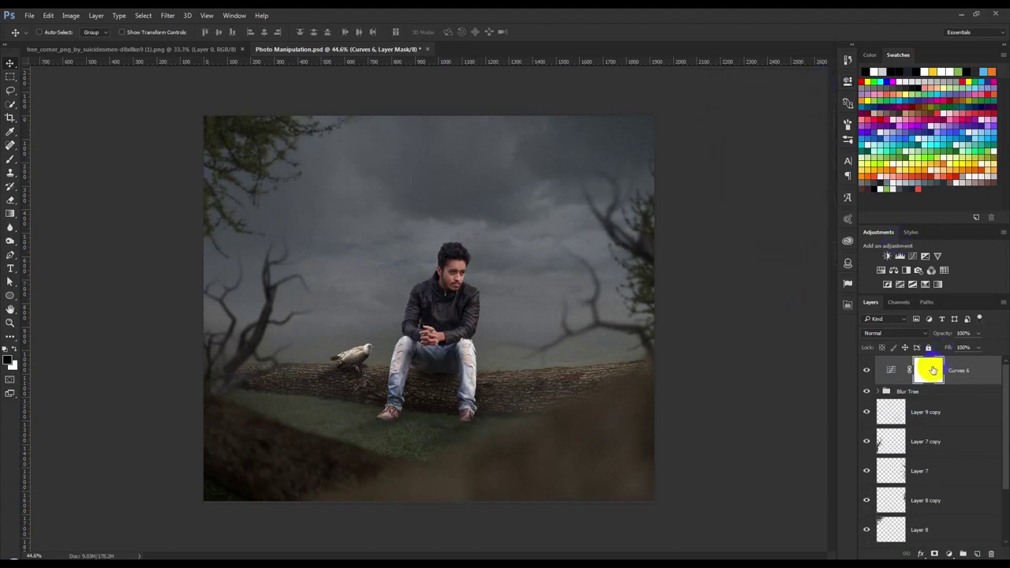
# Paint the Curves 6 mask over the centre and the man's head, comparing before and after.
pyautogui.click(11, 159)
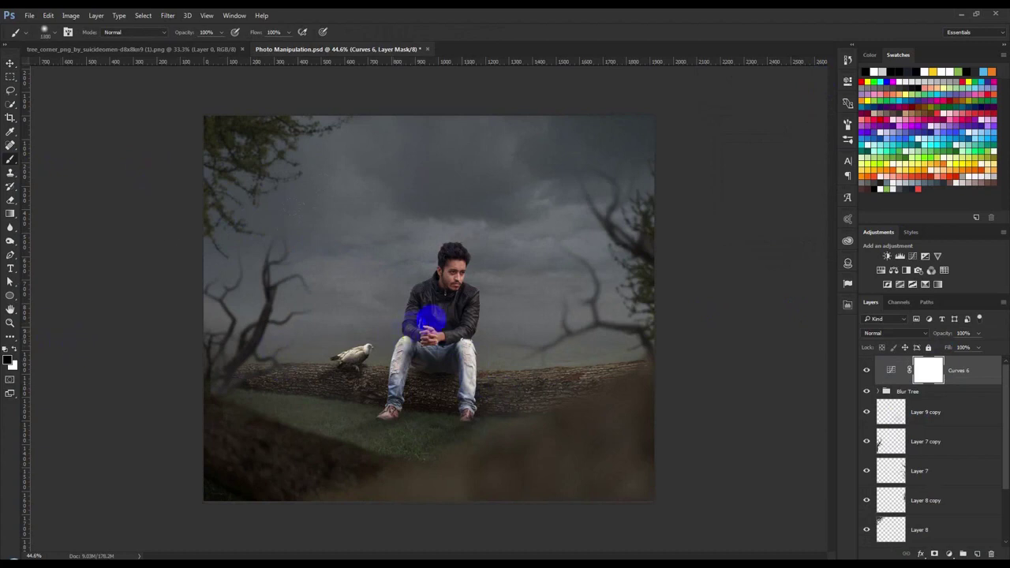
pyautogui.click(452, 257)
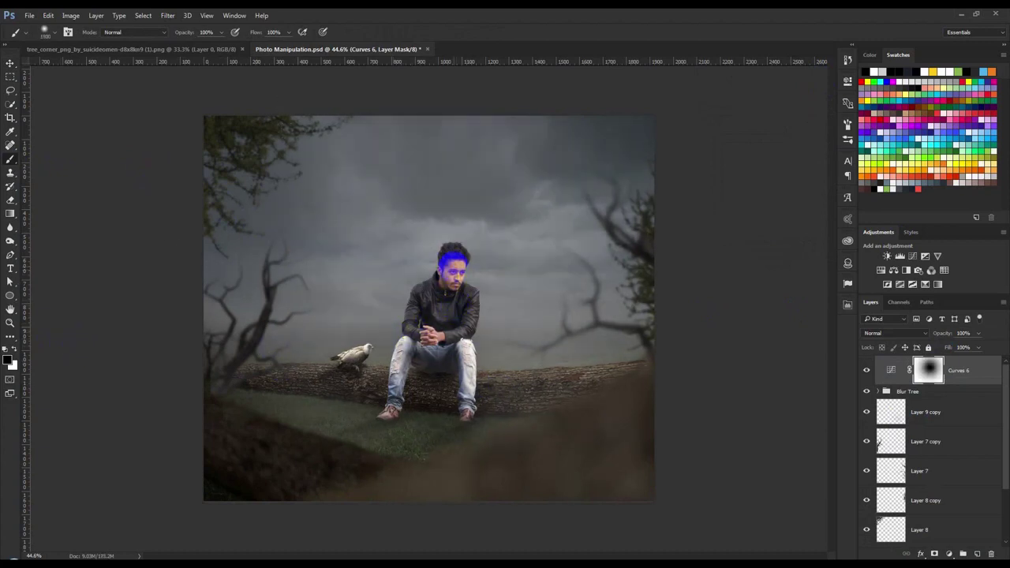
pyautogui.click(559, 230)
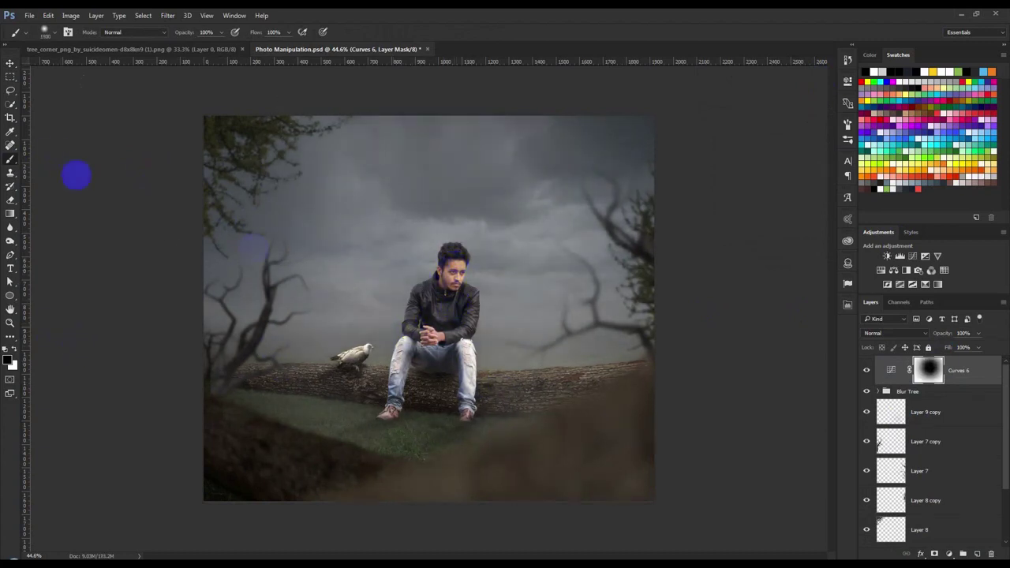
pyautogui.click(11, 63)
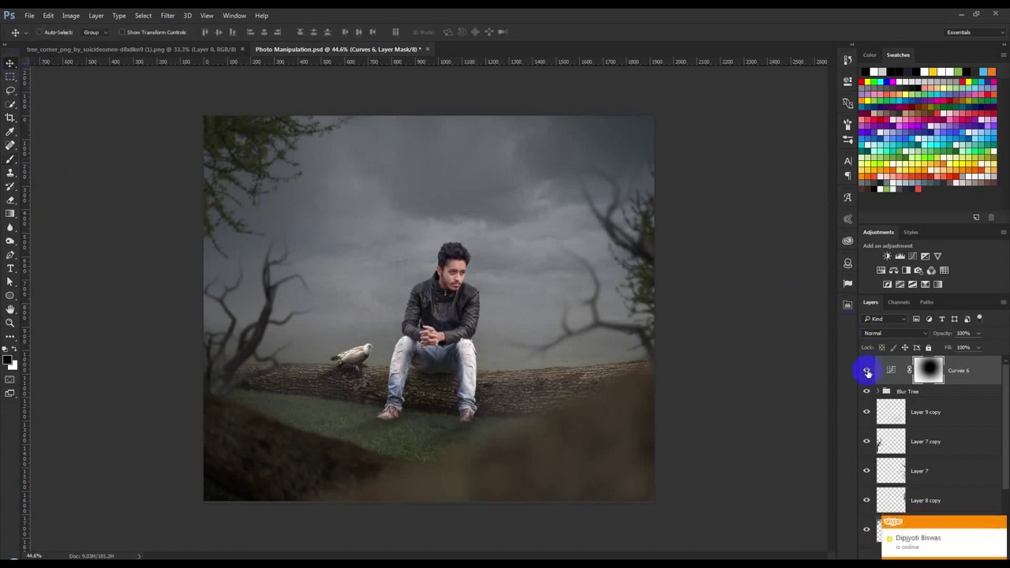
pyautogui.click(868, 370)
pyautogui.click(867, 370)
pyautogui.click(929, 371)
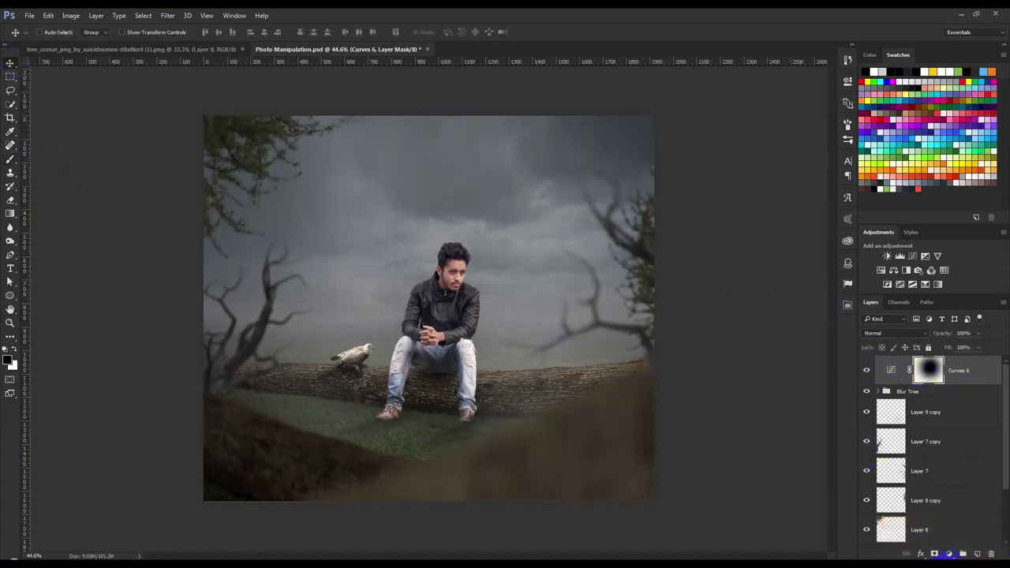
pyautogui.click(951, 554)
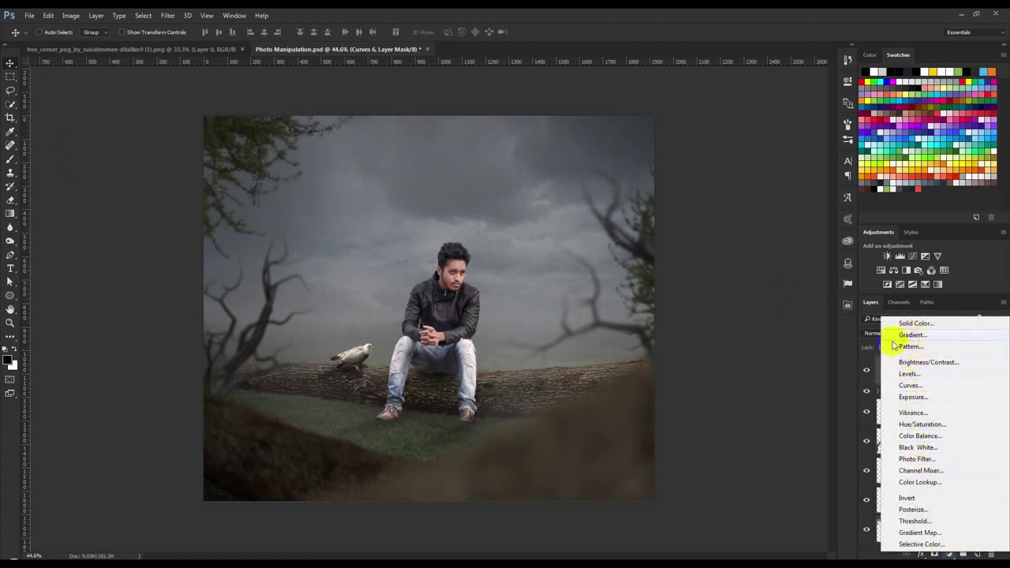
# Try a Violet, Orange gradient fill layer, then cancel it.
pyautogui.click(914, 334)
pyautogui.click(735, 191)
pyautogui.click(670, 133)
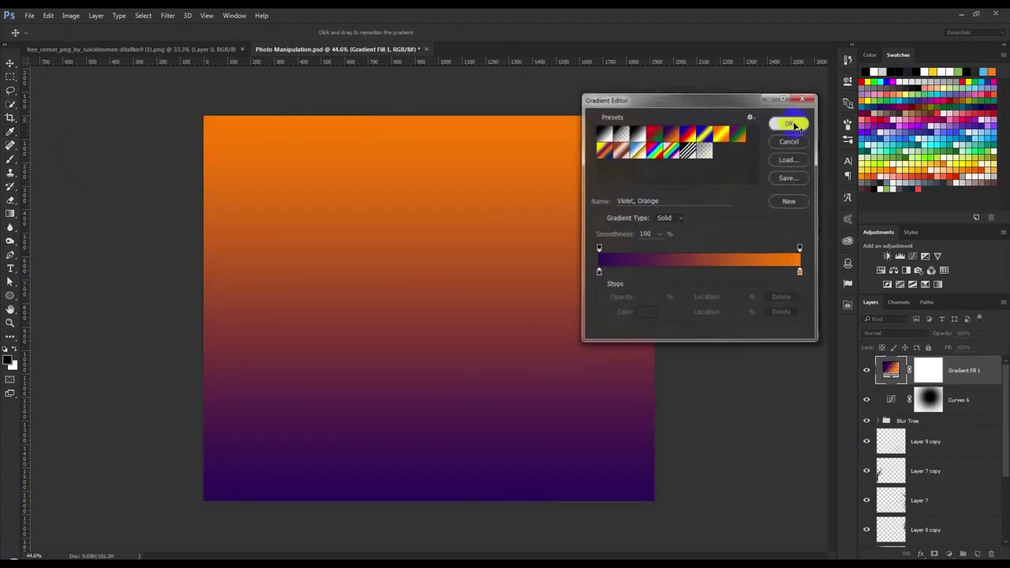
pyautogui.click(791, 122)
pyautogui.click(781, 208)
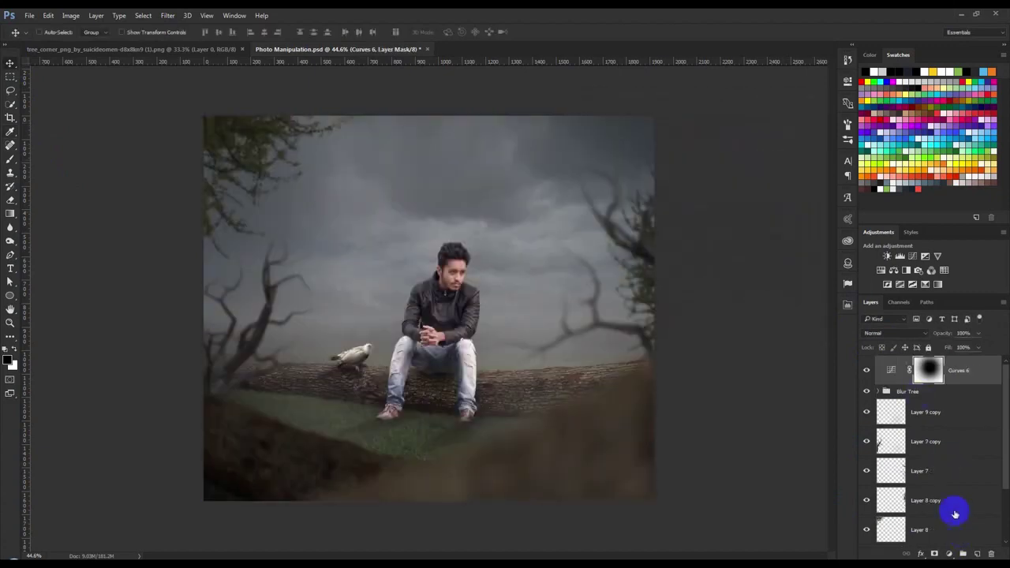
# Add a Violet, Orange Gradient Map blended in Soft Light at 49% opacity.
pyautogui.click(949, 554)
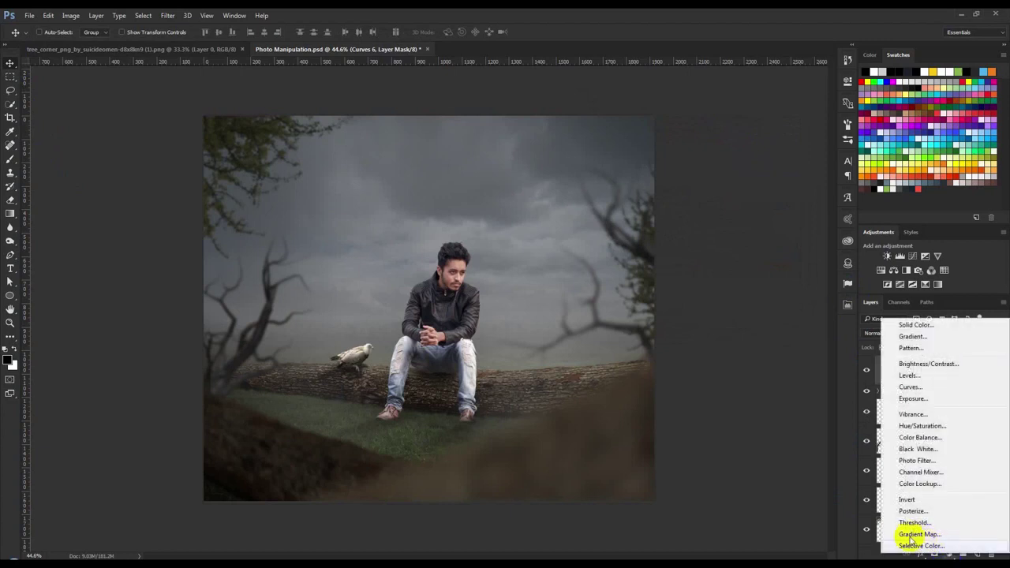
pyautogui.click(915, 535)
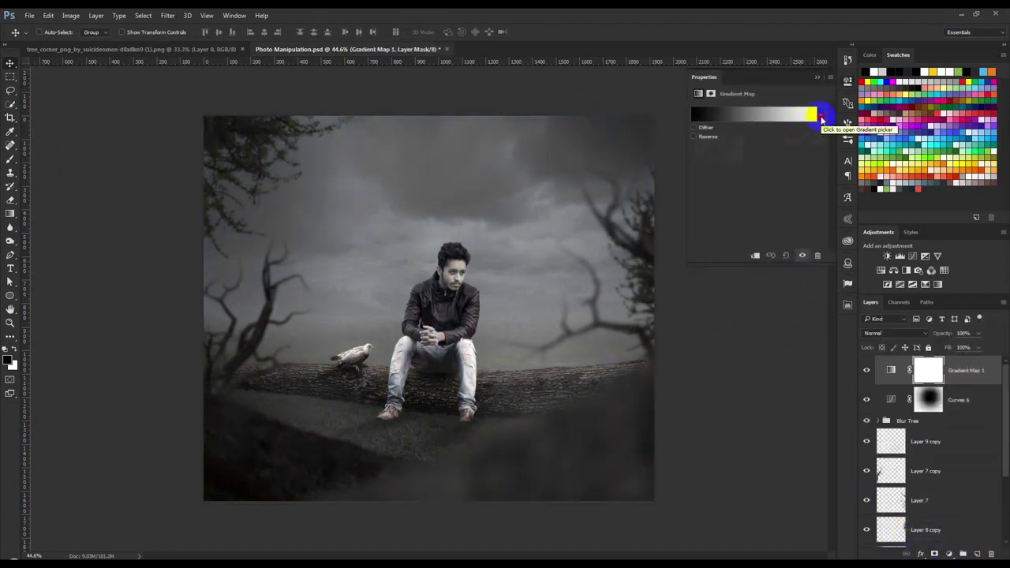
pyautogui.click(822, 117)
pyautogui.click(771, 140)
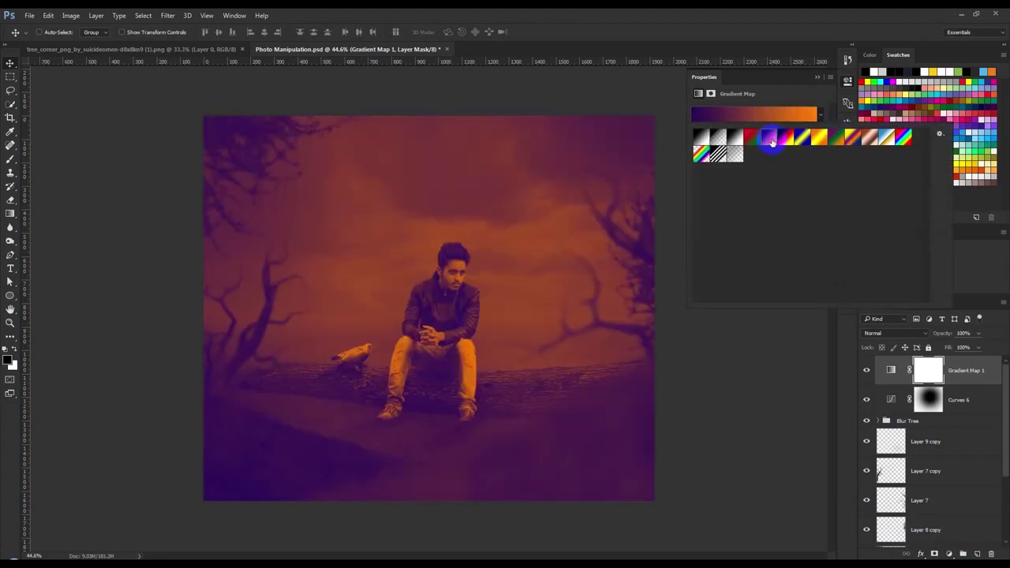
pyautogui.click(778, 95)
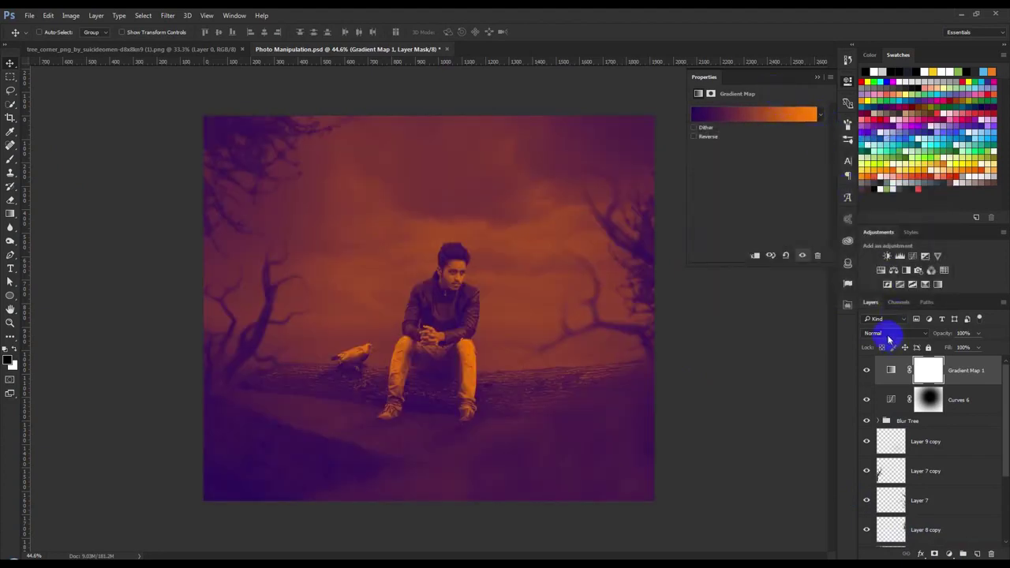
pyautogui.click(923, 335)
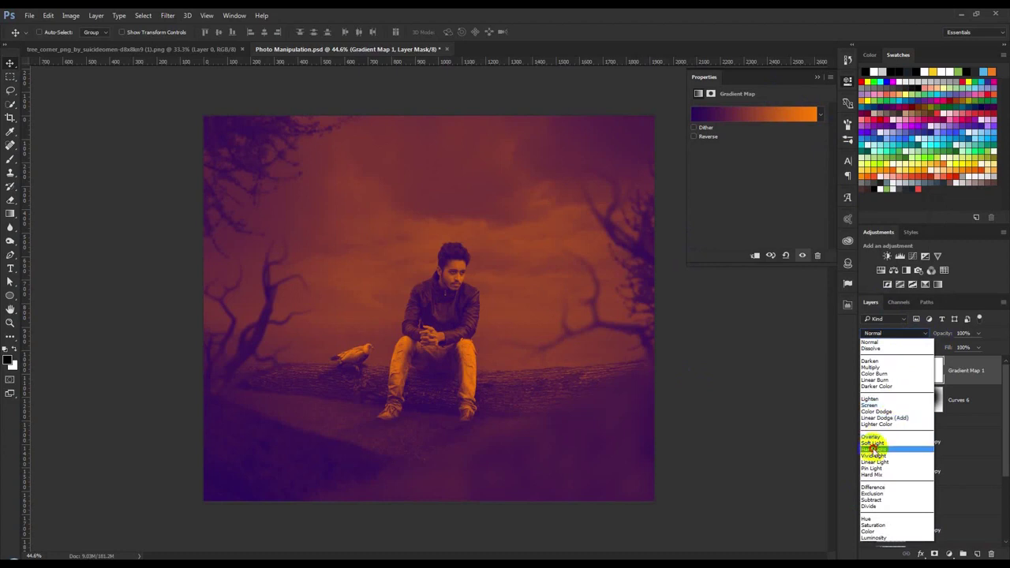
pyautogui.click(875, 446)
pyautogui.click(928, 334)
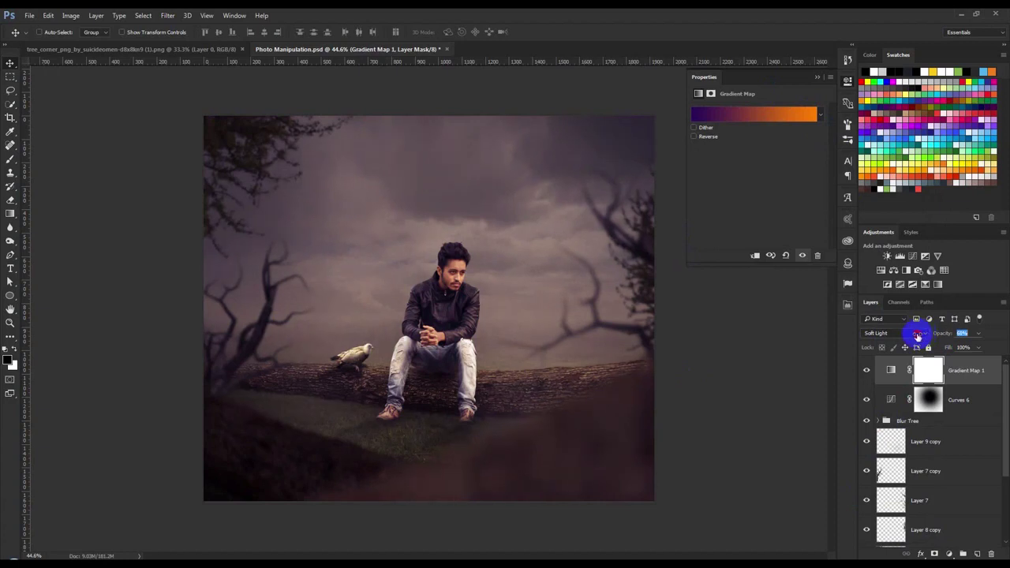
pyautogui.write('49')
# Add a Photo Filter adjustment layer and show its presets.
pyautogui.click(950, 554)
pyautogui.click(920, 465)
pyautogui.click(757, 111)
# Set the photo filter to Deep Yellow and lower Gradient Map 1 to 23% after comparing.
pyautogui.click(764, 275)
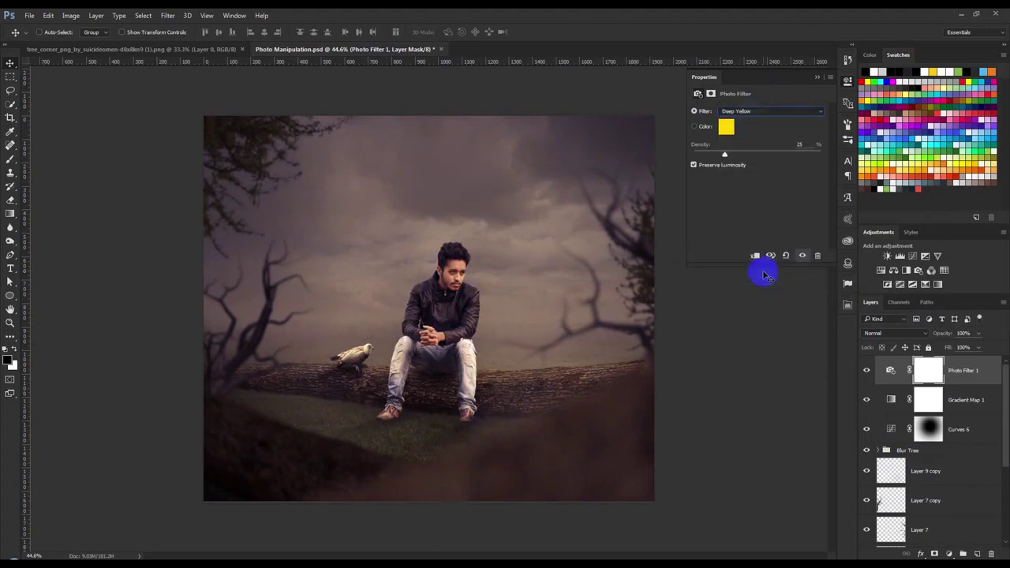
pyautogui.click(817, 78)
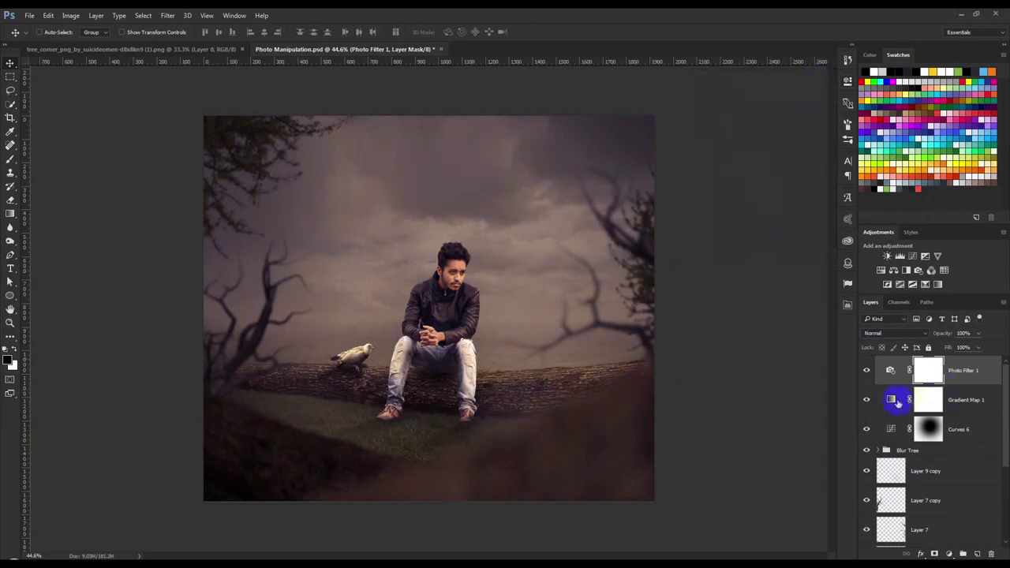
pyautogui.click(899, 400)
pyautogui.click(867, 400)
pyautogui.click(868, 400)
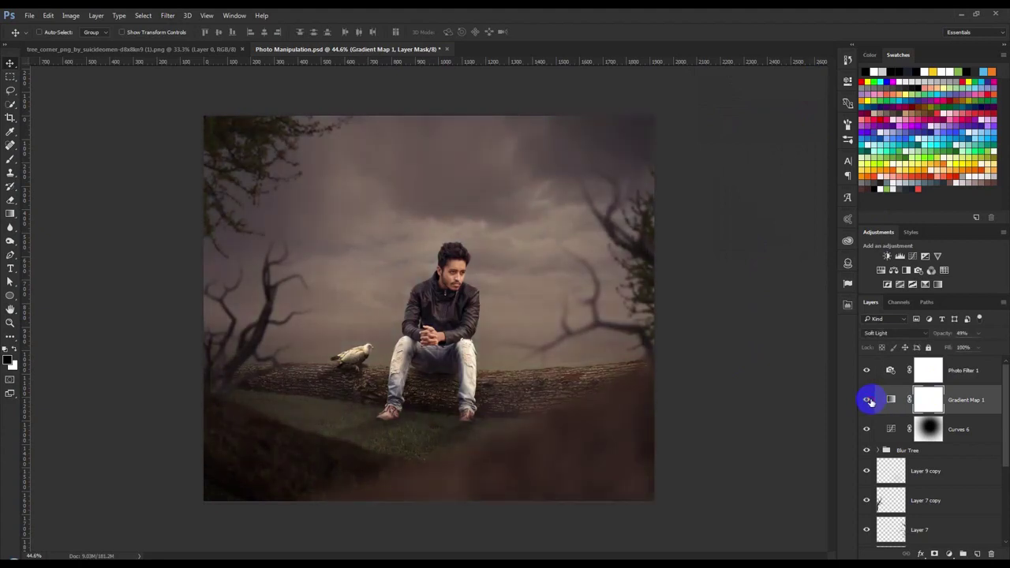
pyautogui.click(868, 400)
pyautogui.click(867, 400)
pyautogui.click(889, 401)
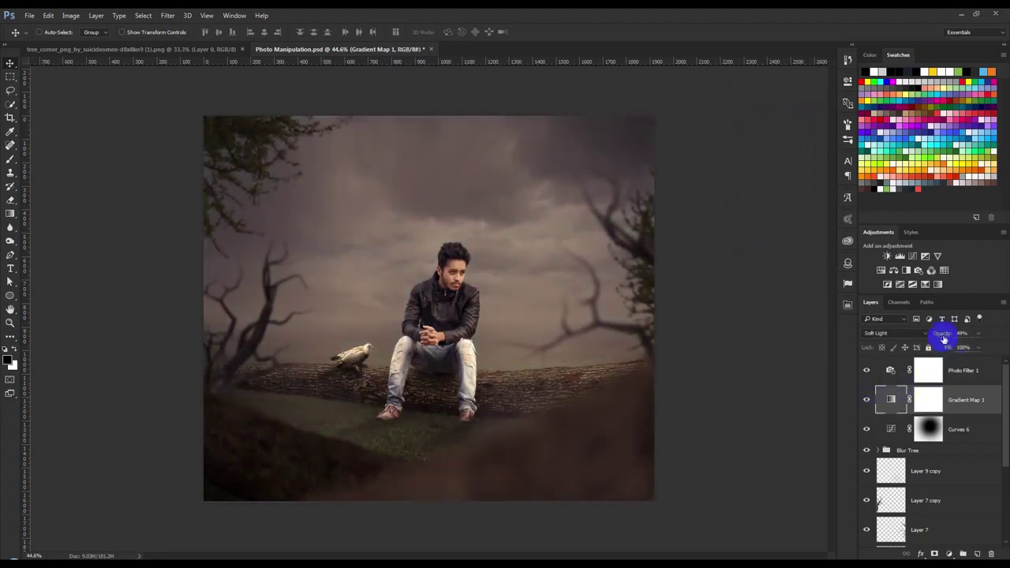
pyautogui.moveTo(939, 334); pyautogui.dragTo(923, 338)
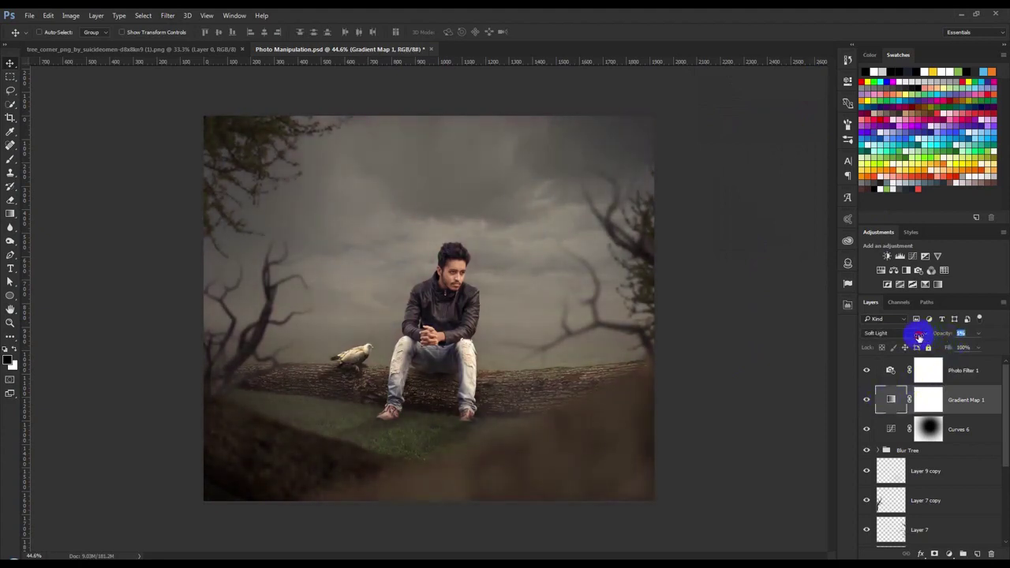
# Add a Color Balance layer above Photo Filter 1, shifting the midtones warmer then toward blue.
pyautogui.click(956, 366)
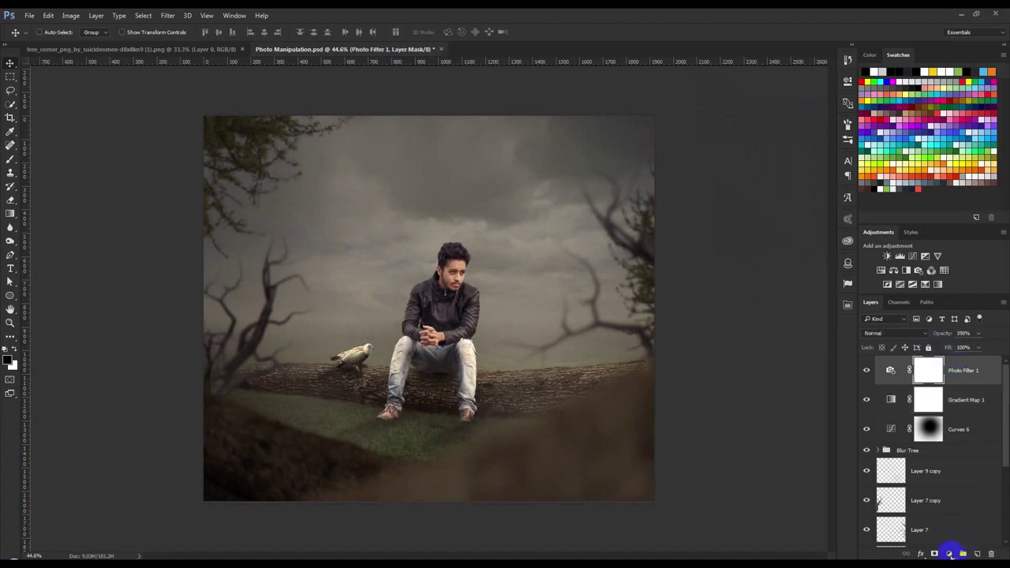
pyautogui.click(950, 554)
pyautogui.click(915, 439)
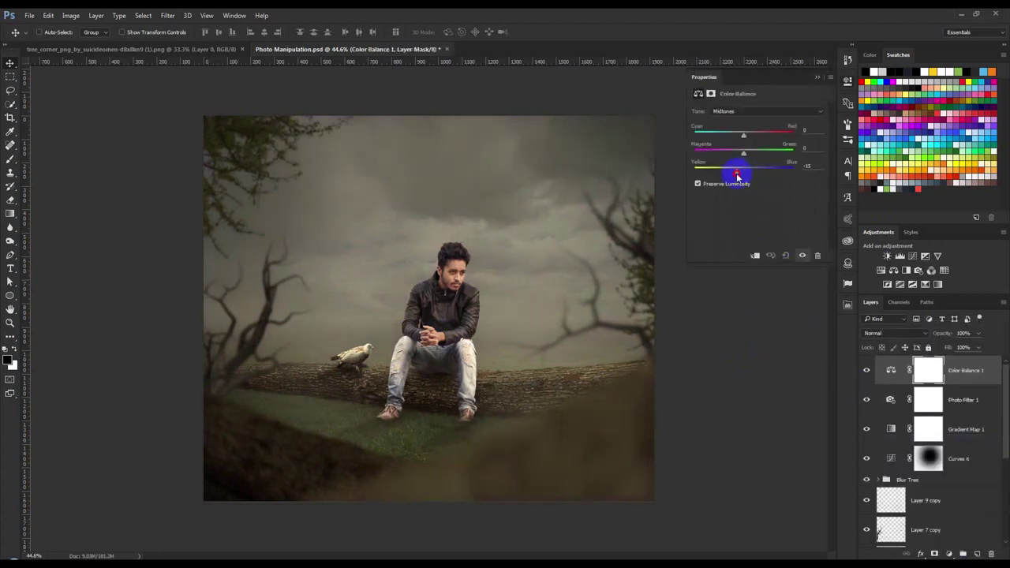
pyautogui.moveTo(744, 150); pyautogui.dragTo(741, 152)
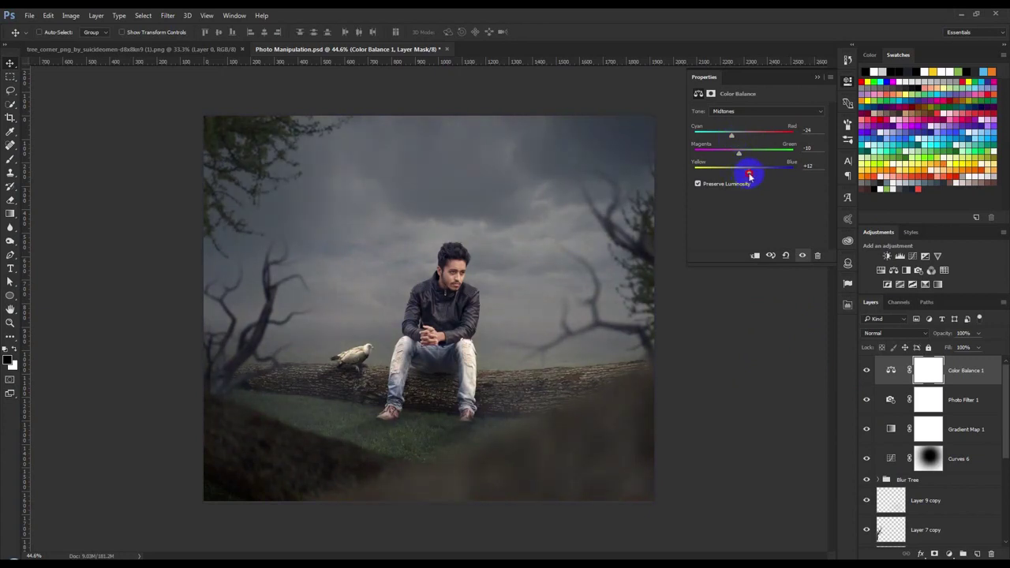
pyautogui.moveTo(739, 156); pyautogui.dragTo(734, 152)
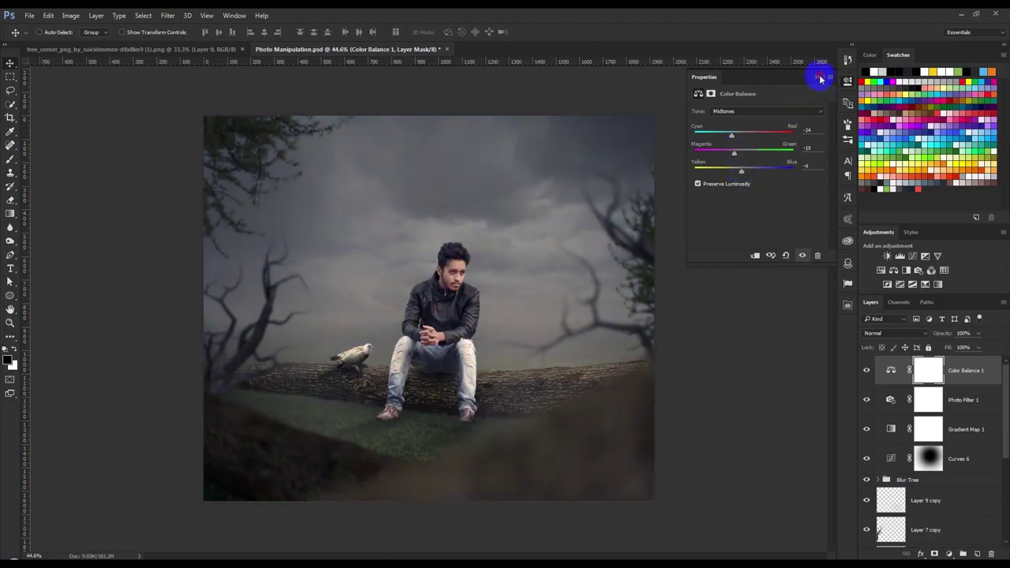
pyautogui.click(818, 77)
# Adjust Gradient Map 1's opacity, review its settings, then delete the layer.
pyautogui.click(974, 456)
pyautogui.click(957, 434)
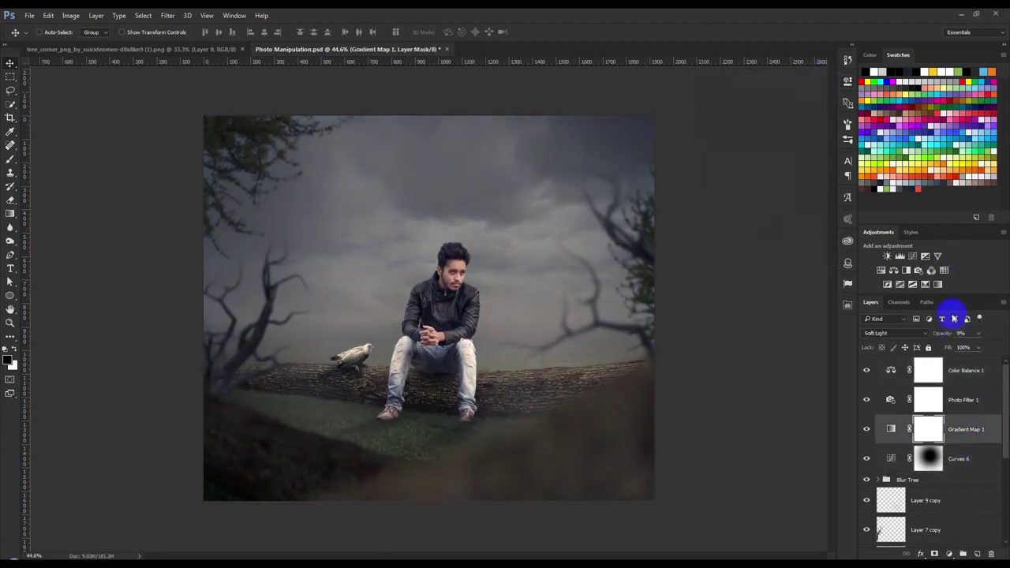
pyautogui.moveTo(949, 333); pyautogui.dragTo(970, 335)
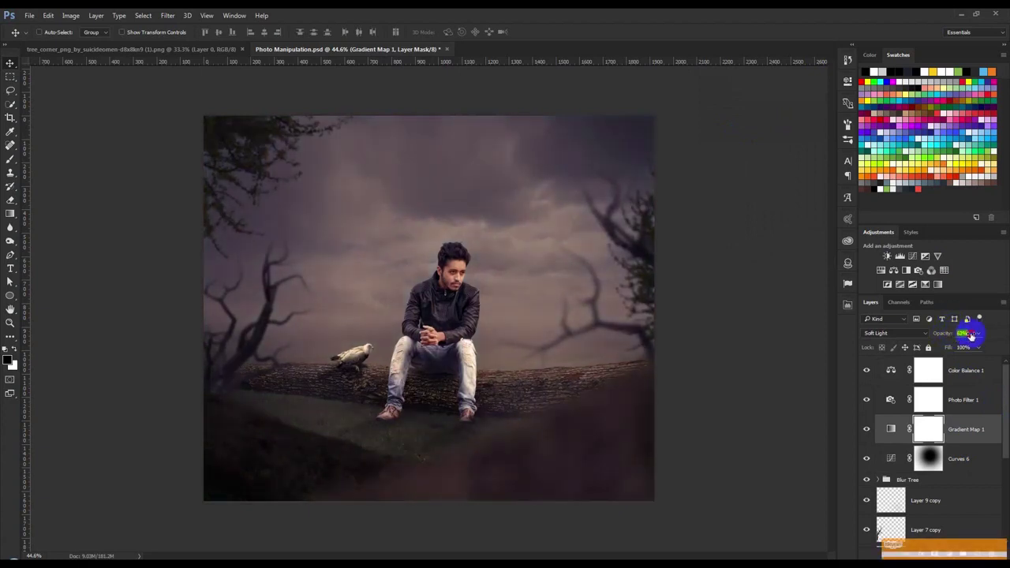
pyautogui.doubleClick(891, 429)
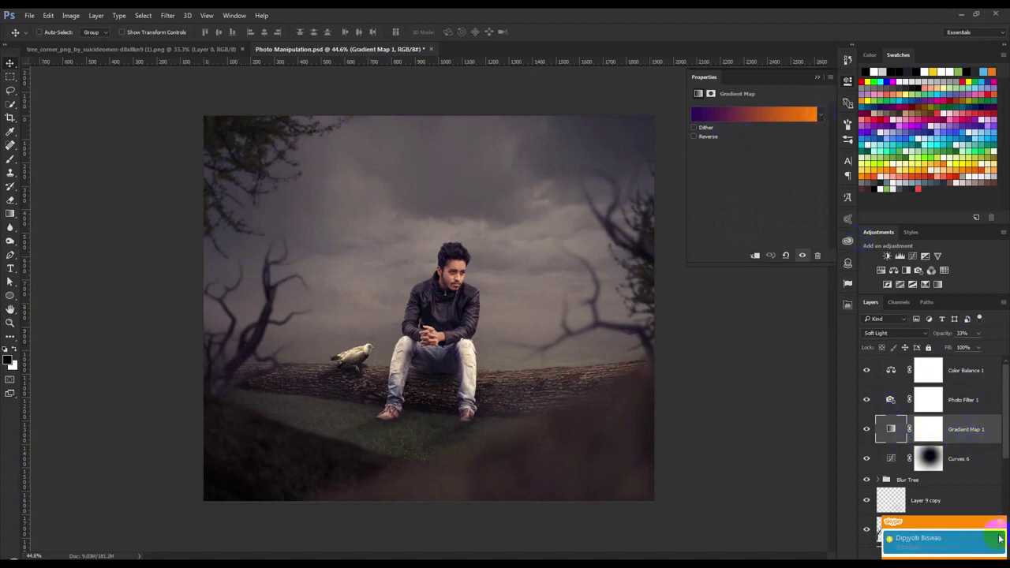
pyautogui.press('Delete')
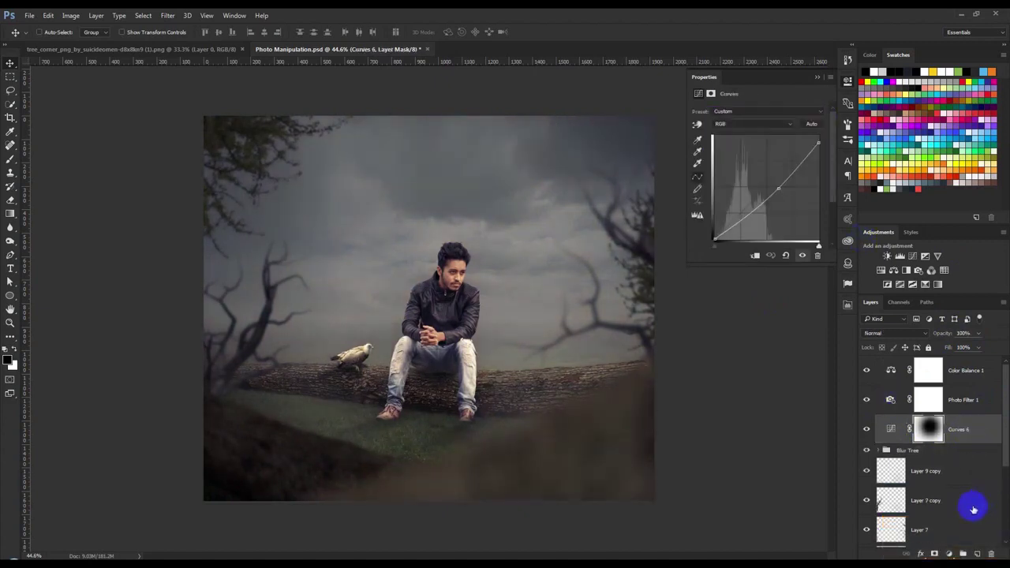
pyautogui.click(963, 554)
# Add a Violet, Orange gradient fill layer, radial and reversed, with its centre nudged up.
pyautogui.click(909, 340)
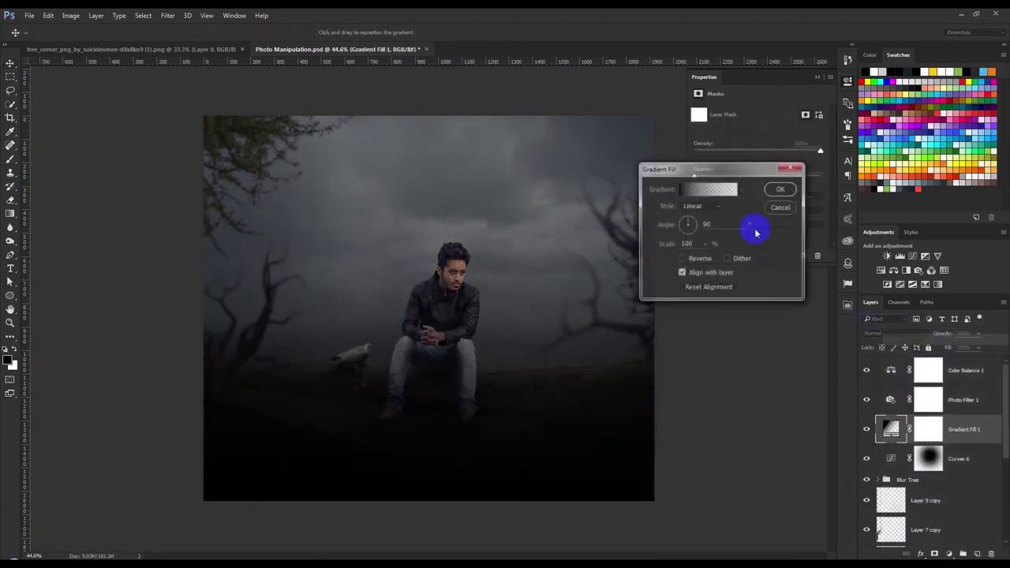
pyautogui.click(739, 198)
pyautogui.click(671, 133)
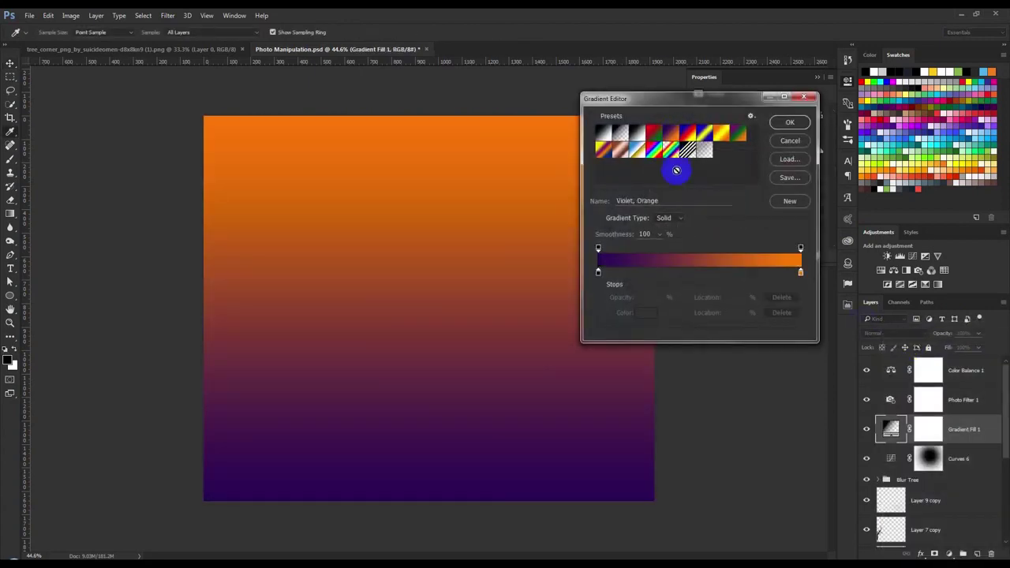
pyautogui.click(789, 123)
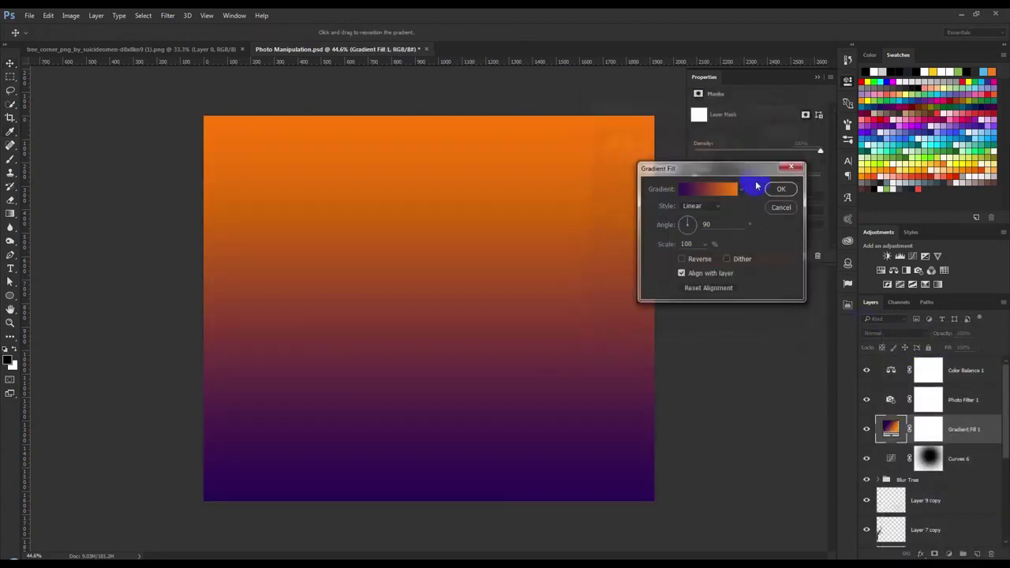
pyautogui.click(706, 206)
pyautogui.click(694, 217)
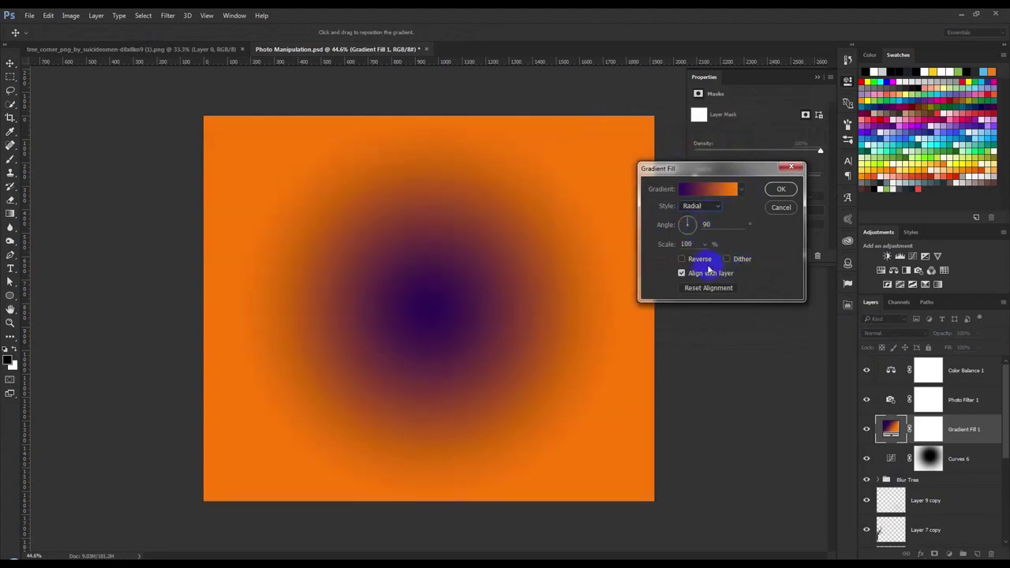
pyautogui.click(701, 263)
pyautogui.moveTo(534, 300); pyautogui.dragTo(545, 263)
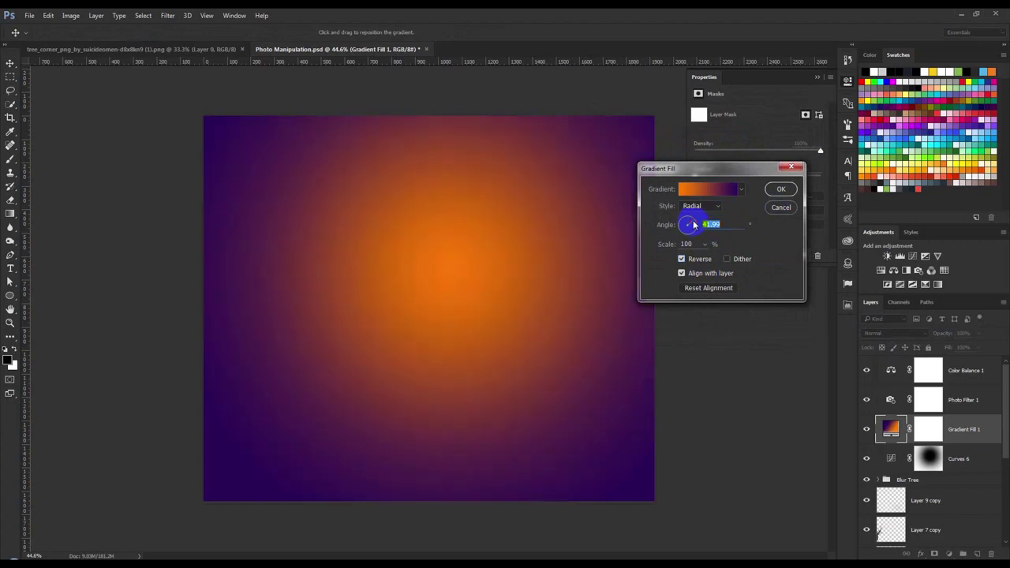
pyautogui.click(781, 190)
# Blend the gradient fill as Soft Light and shift its glow up and to the right.
pyautogui.click(892, 333)
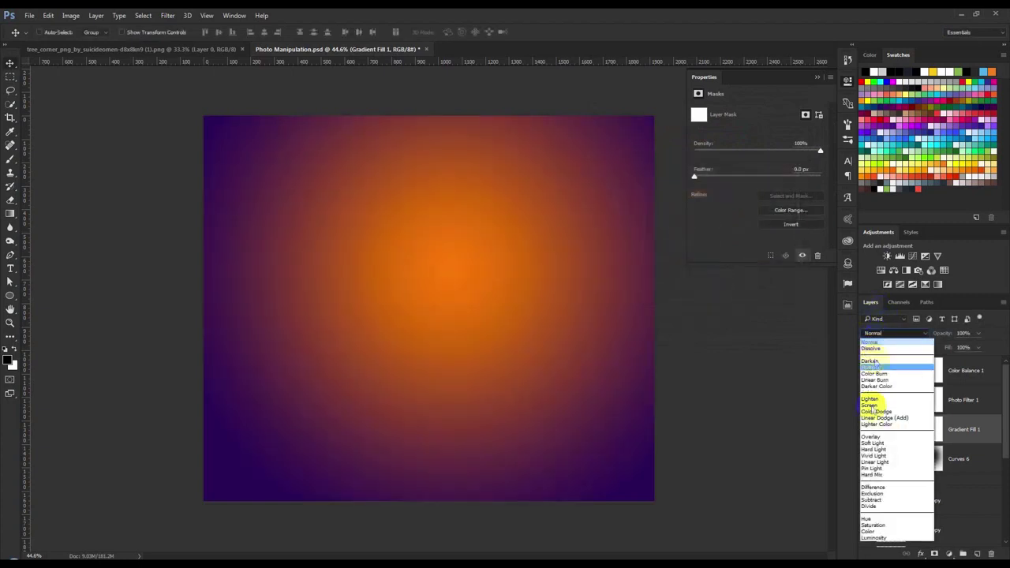
pyautogui.click(880, 442)
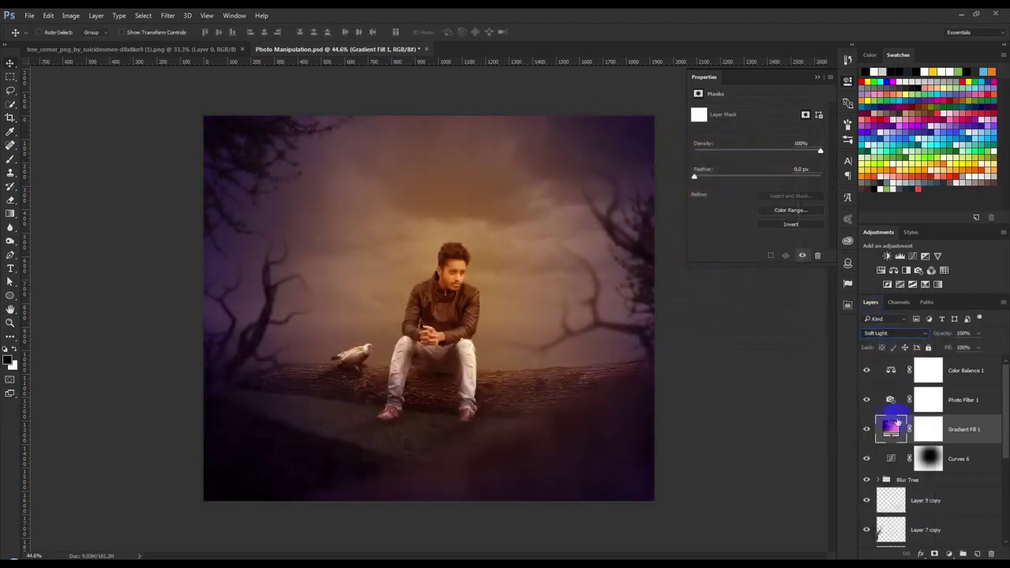
pyautogui.doubleClick(892, 431)
pyautogui.moveTo(509, 264); pyautogui.dragTo(553, 241)
# Change the gradient's left colour stop from violet to dark blue.
pyautogui.click(700, 189)
pyautogui.doubleClick(599, 274)
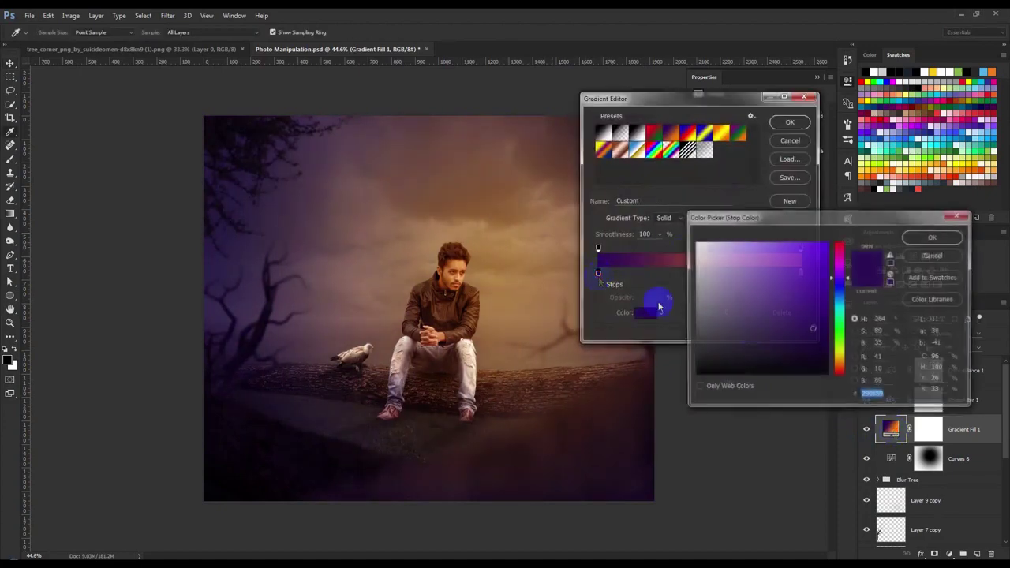
pyautogui.moveTo(839, 282); pyautogui.dragTo(839, 305)
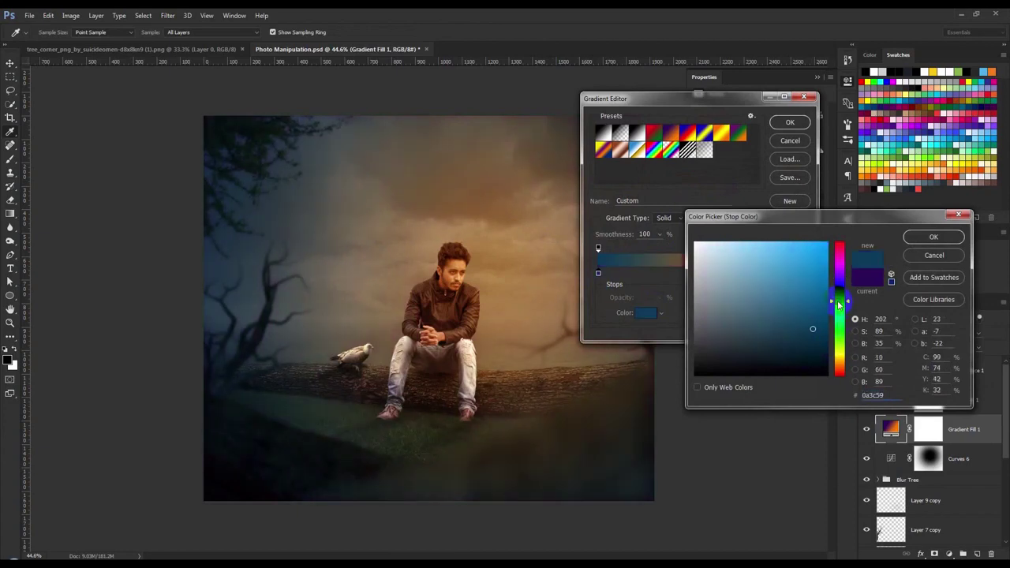
pyautogui.click(933, 237)
# Make the right stop pale yellow, lower the fill to 56% opacity, and hide it to compare.
pyautogui.click(800, 272)
pyautogui.doubleClick(800, 272)
pyautogui.click(839, 359)
pyautogui.moveTo(764, 254); pyautogui.dragTo(742, 245)
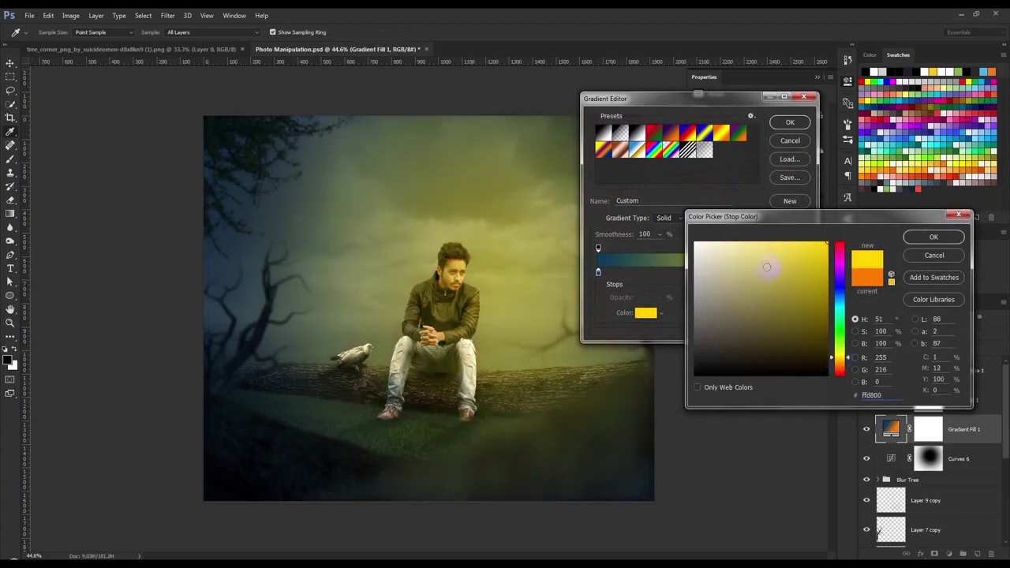
pyautogui.click(934, 237)
pyautogui.click(791, 122)
pyautogui.click(779, 191)
pyautogui.moveTo(943, 333); pyautogui.dragTo(891, 327)
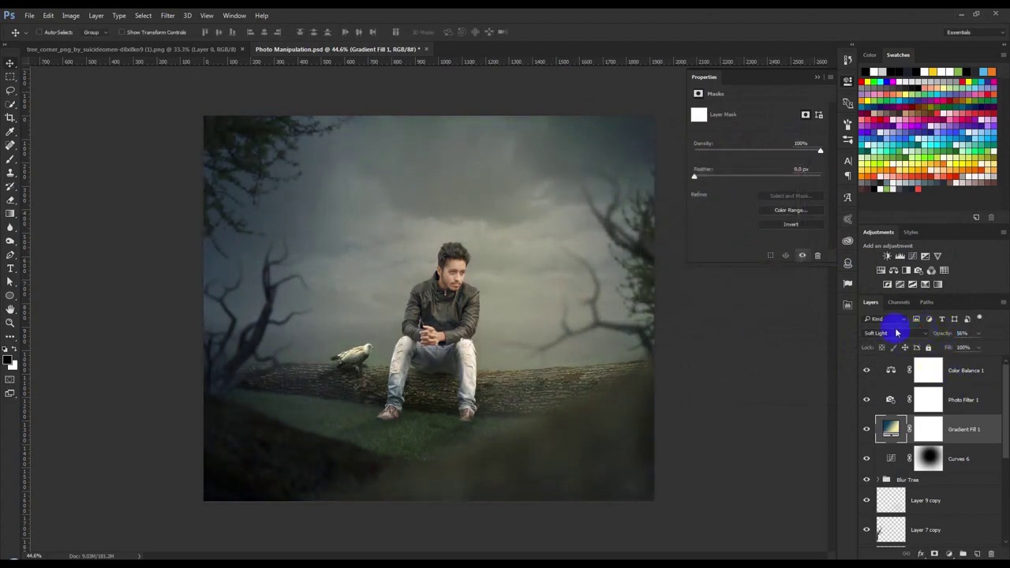
pyautogui.click(866, 436)
# Show the gradient fill again and retune its right stop to pale yellow ddd085.
pyautogui.click(866, 431)
pyautogui.doubleClick(891, 429)
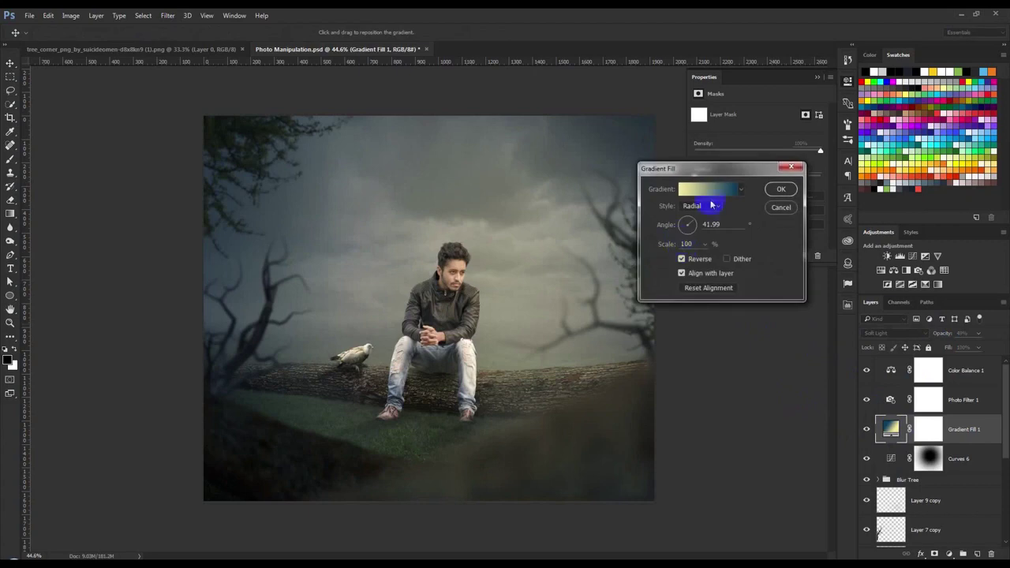
pyautogui.click(710, 191)
pyautogui.click(801, 274)
pyautogui.doubleClick(801, 275)
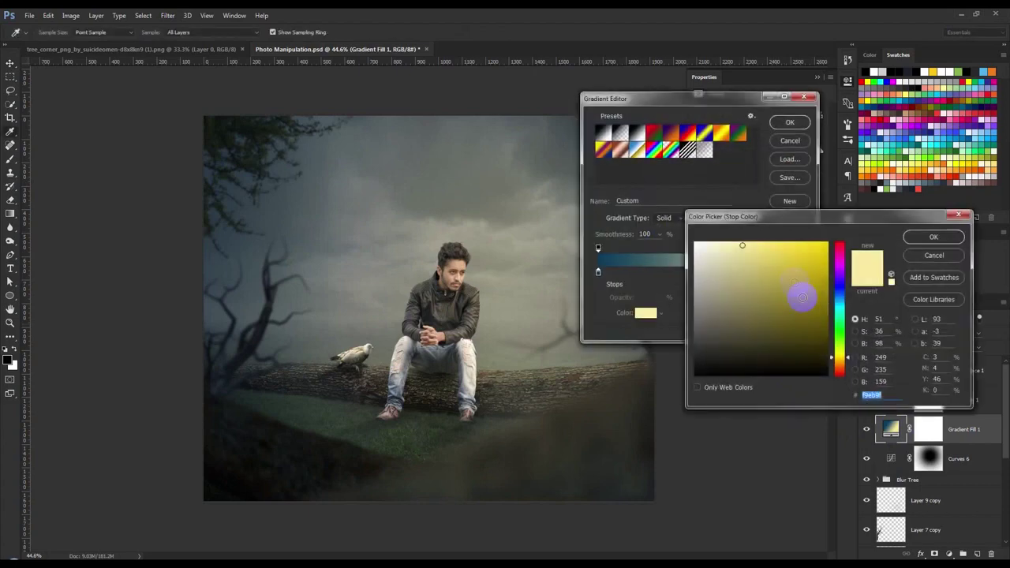
pyautogui.moveTo(800, 293); pyautogui.dragTo(794, 272)
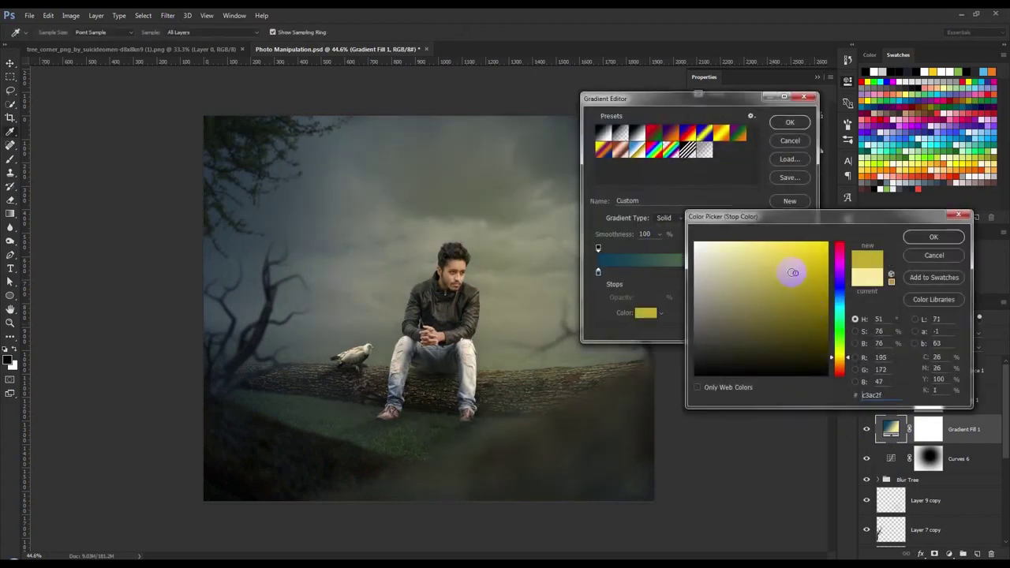
pyautogui.moveTo(794, 272); pyautogui.dragTo(813, 264)
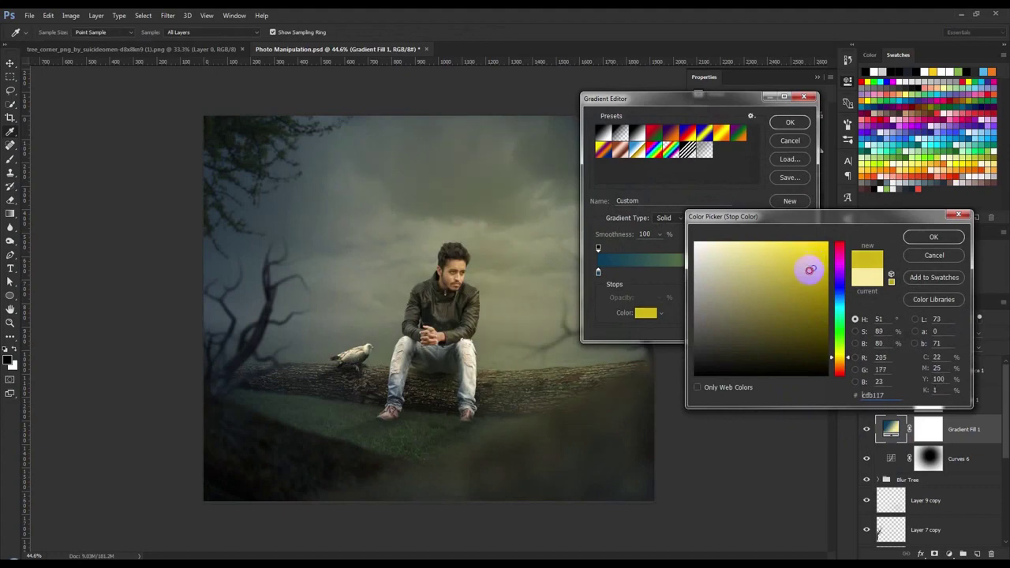
pyautogui.click(743, 264)
pyautogui.moveTo(744, 264); pyautogui.dragTo(747, 260)
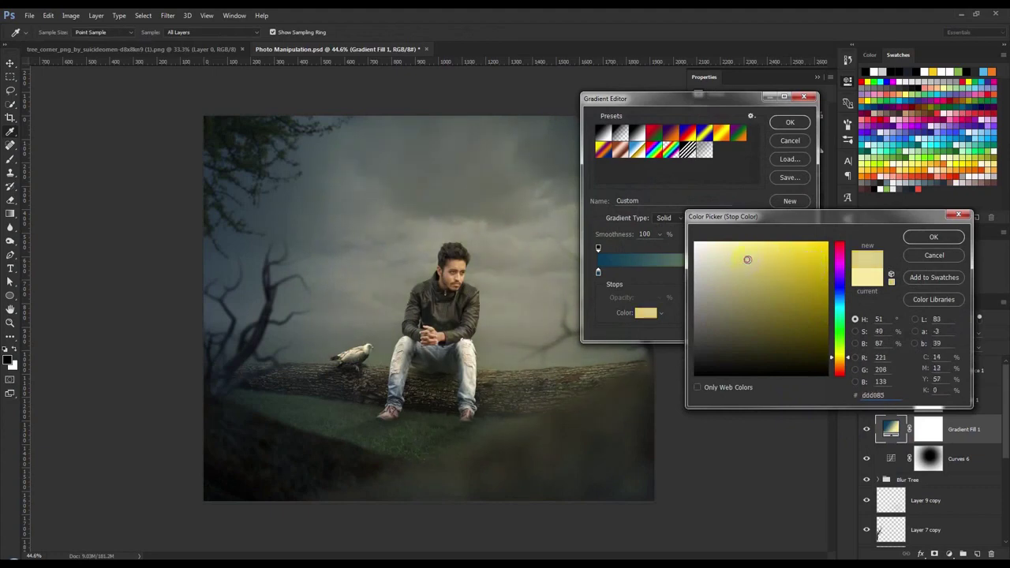
pyautogui.click(922, 236)
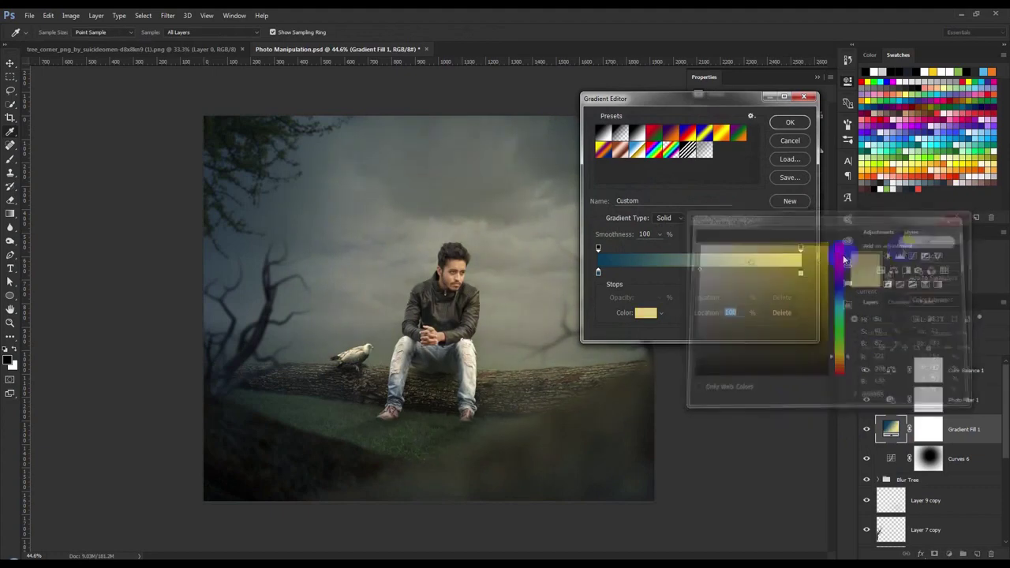
# Retune the gradient's left stop to a teal-blue.
pyautogui.doubleClick(599, 272)
pyautogui.moveTo(842, 309); pyautogui.dragTo(842, 298)
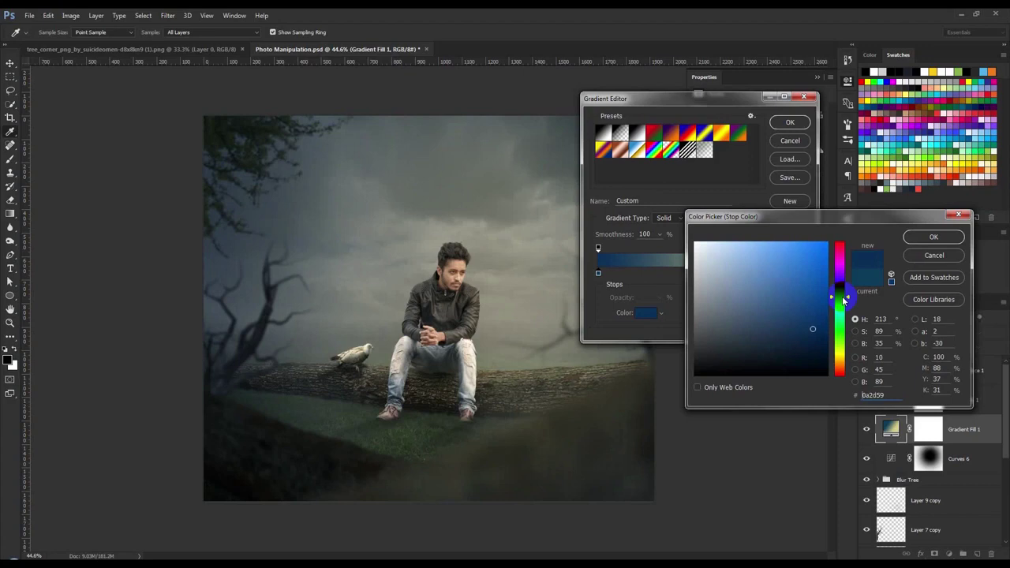
pyautogui.moveTo(842, 296); pyautogui.dragTo(842, 301)
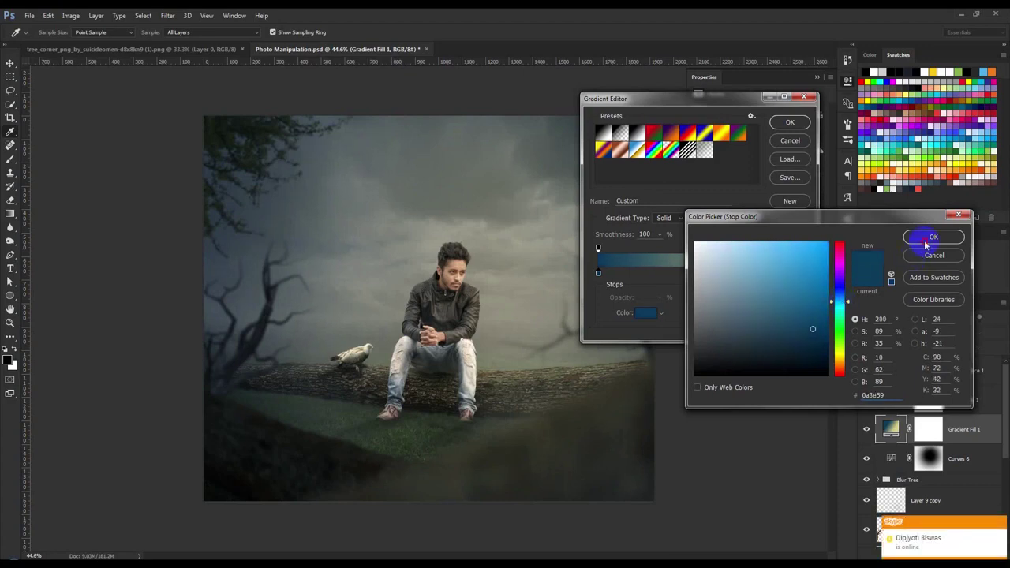
pyautogui.click(933, 238)
pyautogui.click(790, 122)
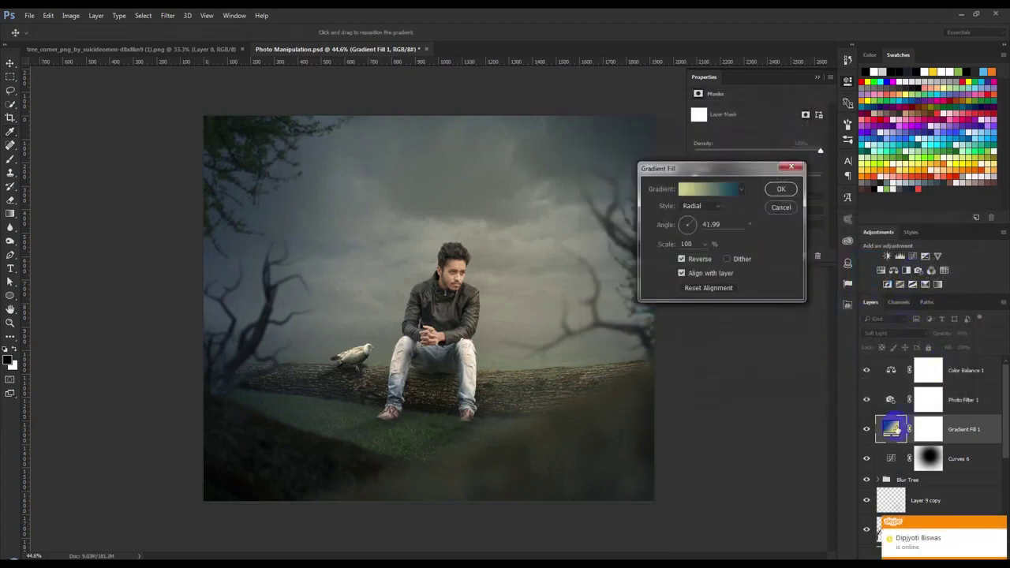
# Move the gradient glow up and left, confirm, and adjust the fill's opacity.
pyautogui.moveTo(541, 275); pyautogui.dragTo(529, 263)
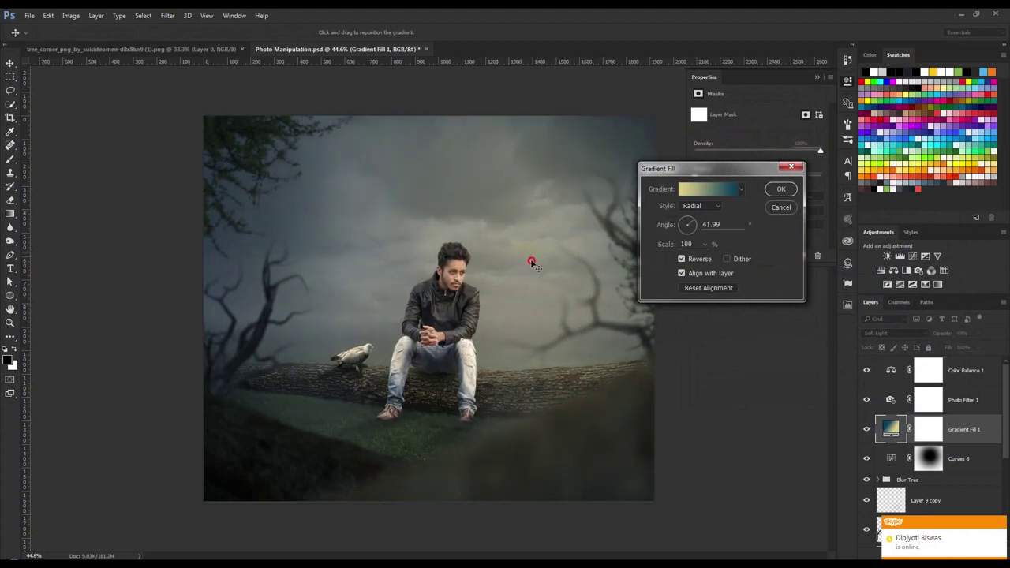
pyautogui.click(780, 189)
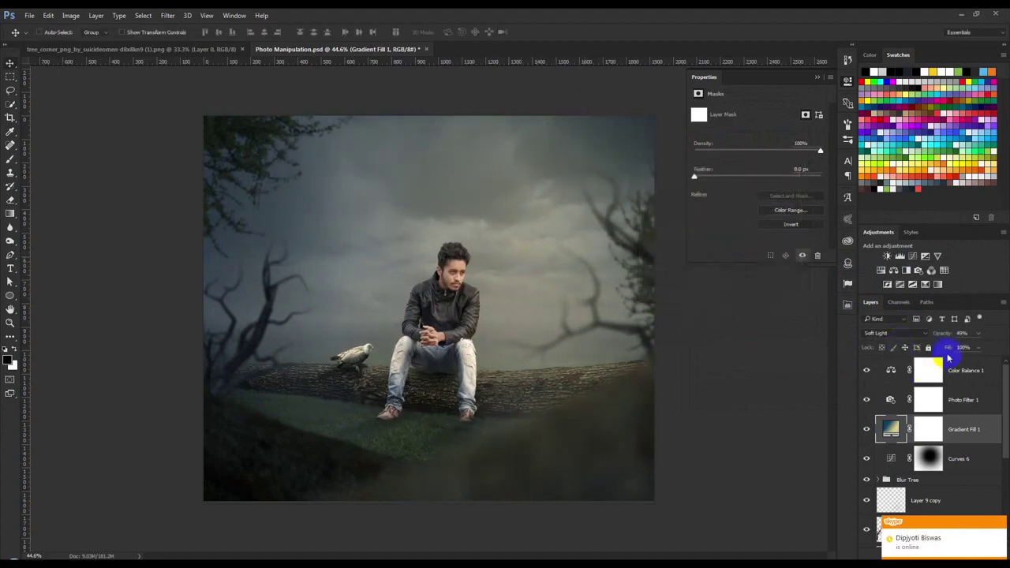
pyautogui.moveTo(955, 333); pyautogui.dragTo(950, 338)
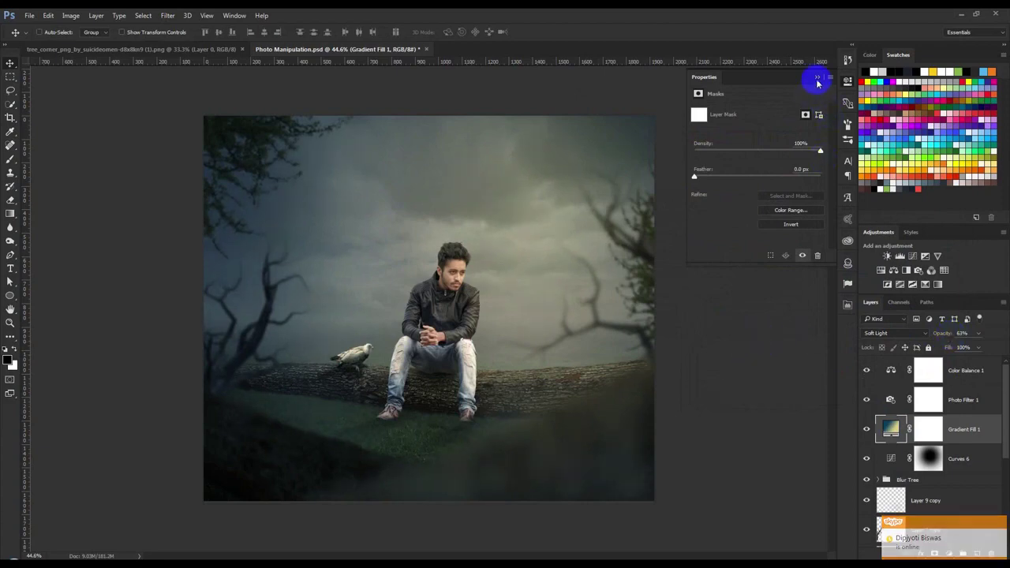
# Collapse the Properties panel, fit the whole image on screen with Ctrl+0, and scroll down.
pyautogui.click(818, 79)
pyautogui.hotkey('ctrl', '0')
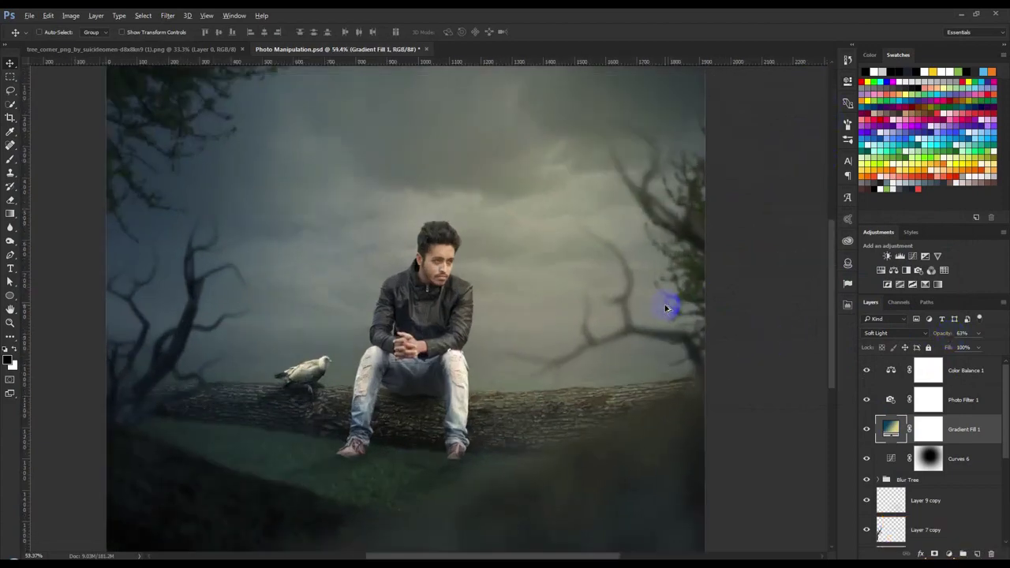
pyautogui.scroll(-3)
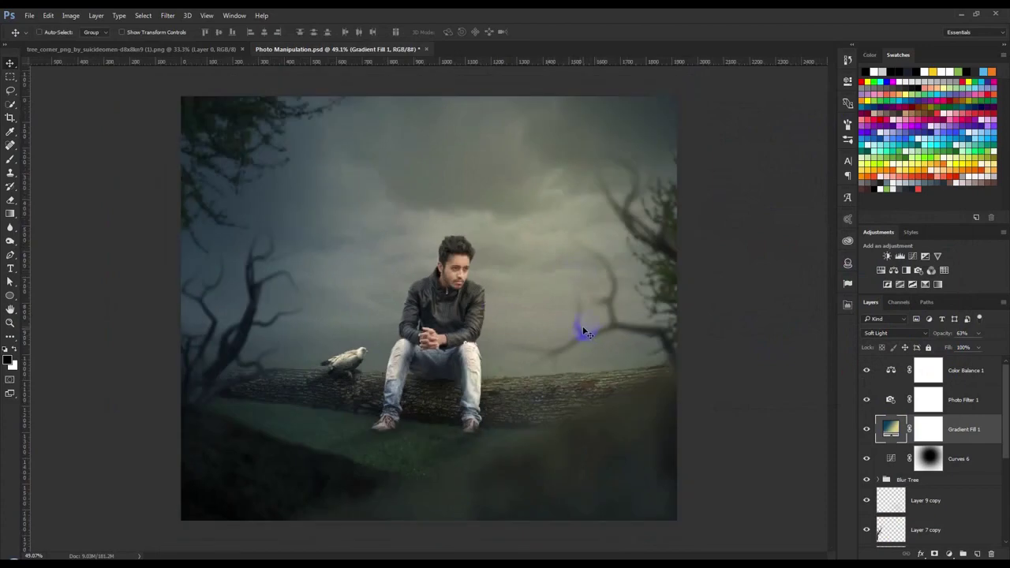
pyautogui.click(569, 463)
pyautogui.click(569, 509)
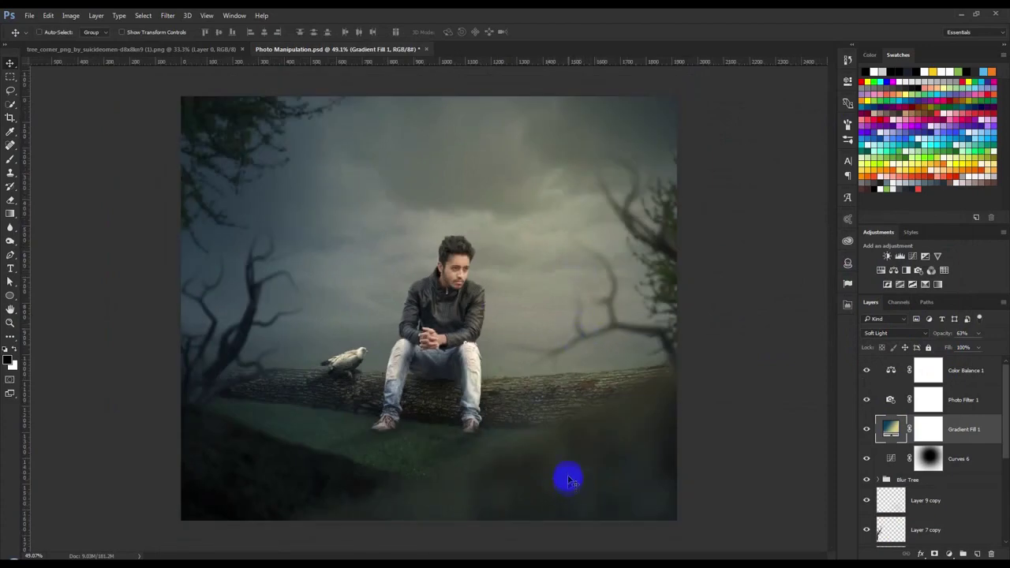